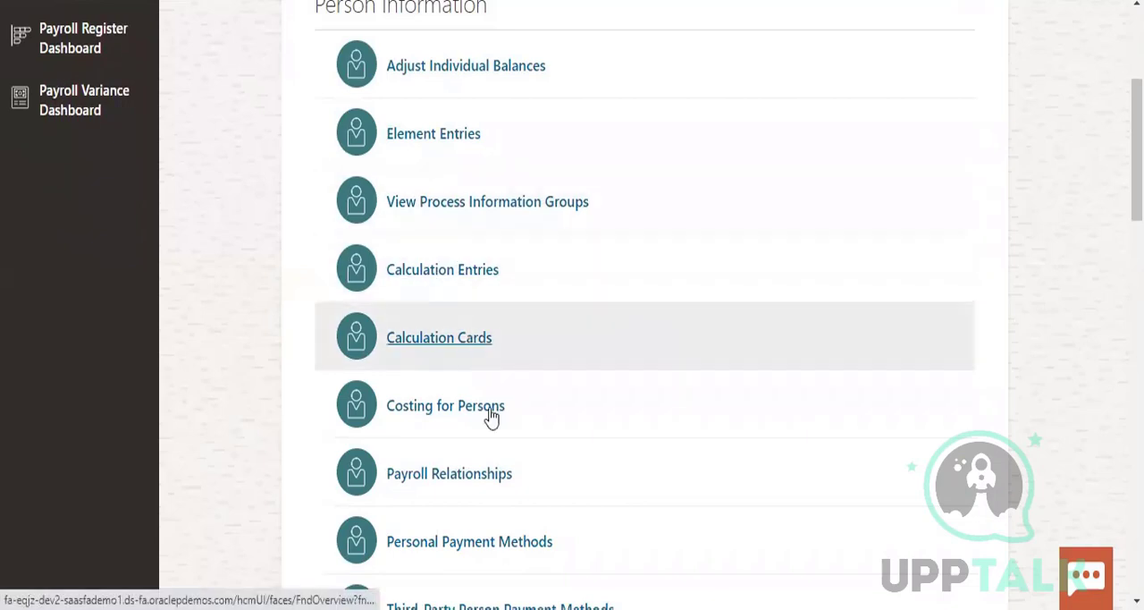
# Review the Payroll tasks listed under Person Information, Flow Submission and Results, and Administration
pyautogui.scroll(-1, 482, 402)
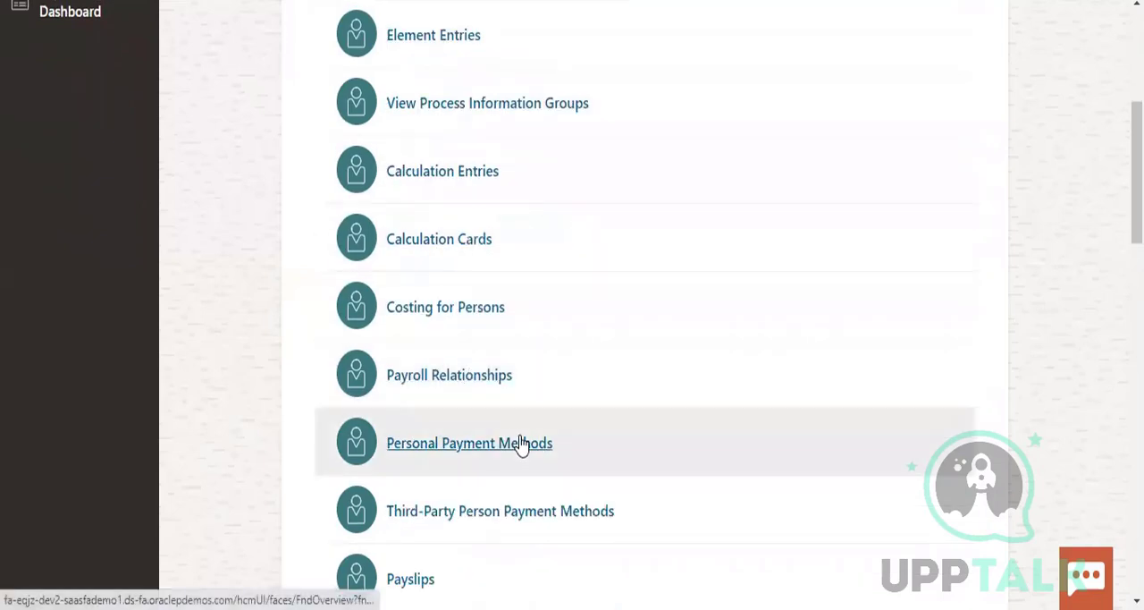
pyautogui.scroll(-2, 483, 460)
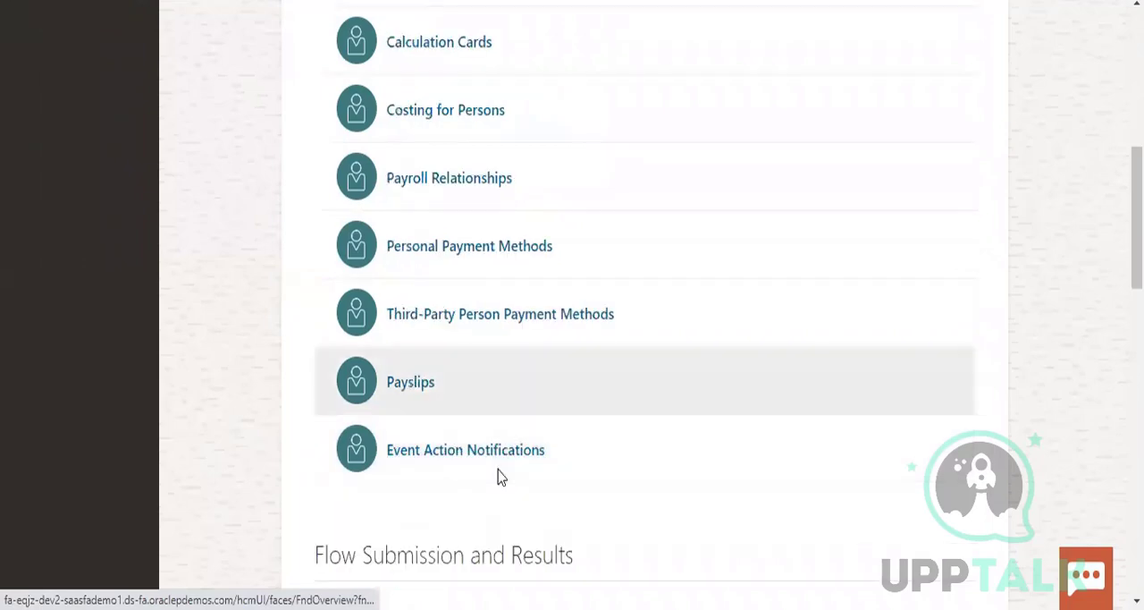
pyautogui.scroll(-2, 636, 456)
pyautogui.scroll(-2, 637, 455)
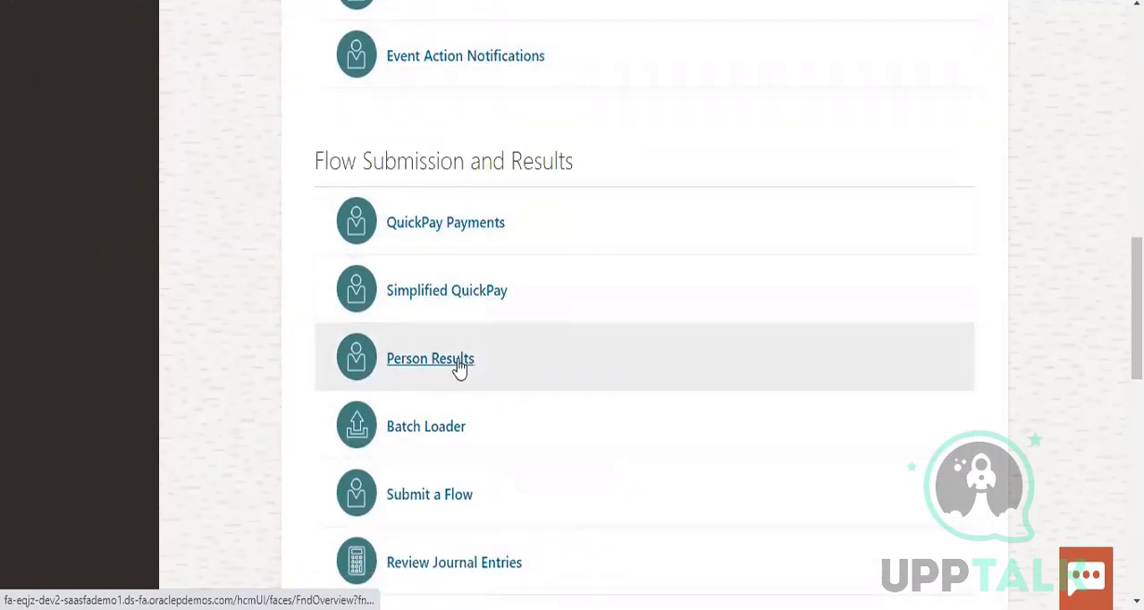
pyautogui.scroll(-1, 572, 489)
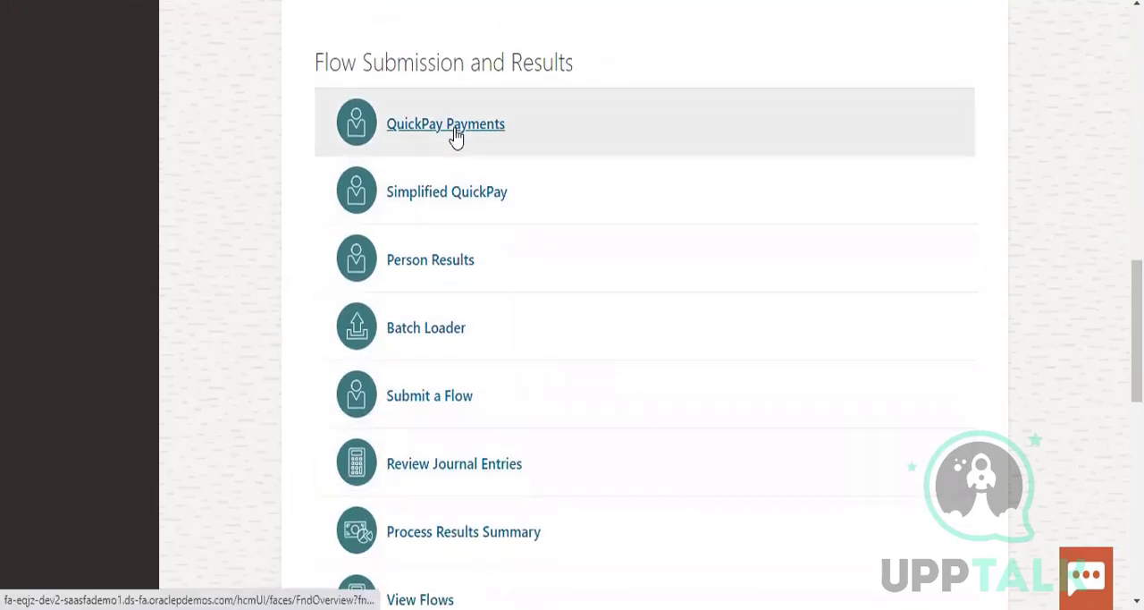
pyautogui.scroll(-5, 588, 434)
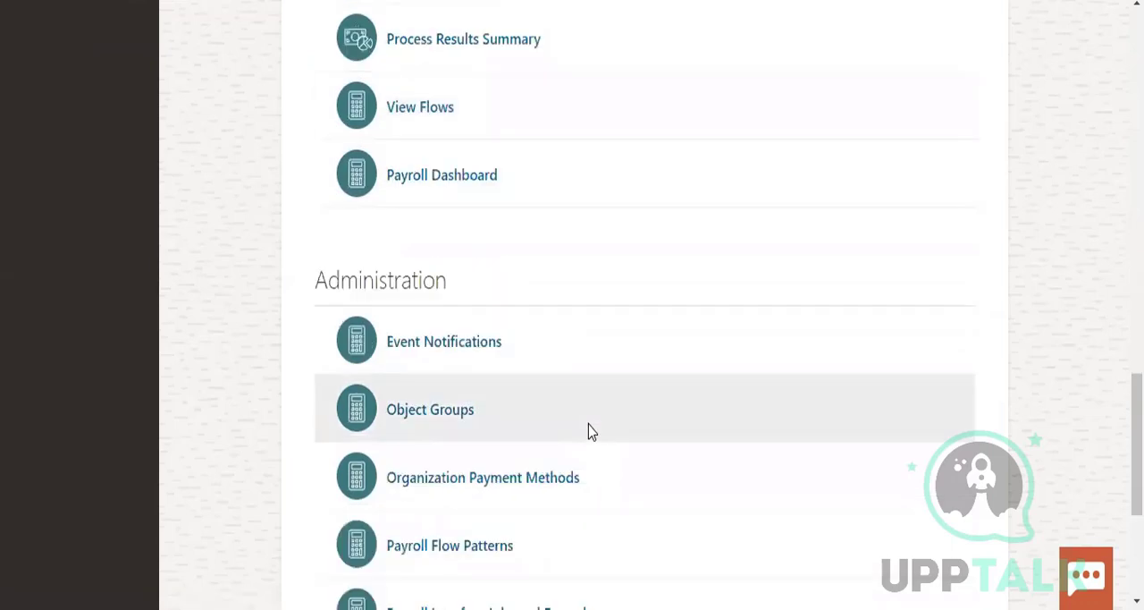
pyautogui.scroll(-1, 607, 429)
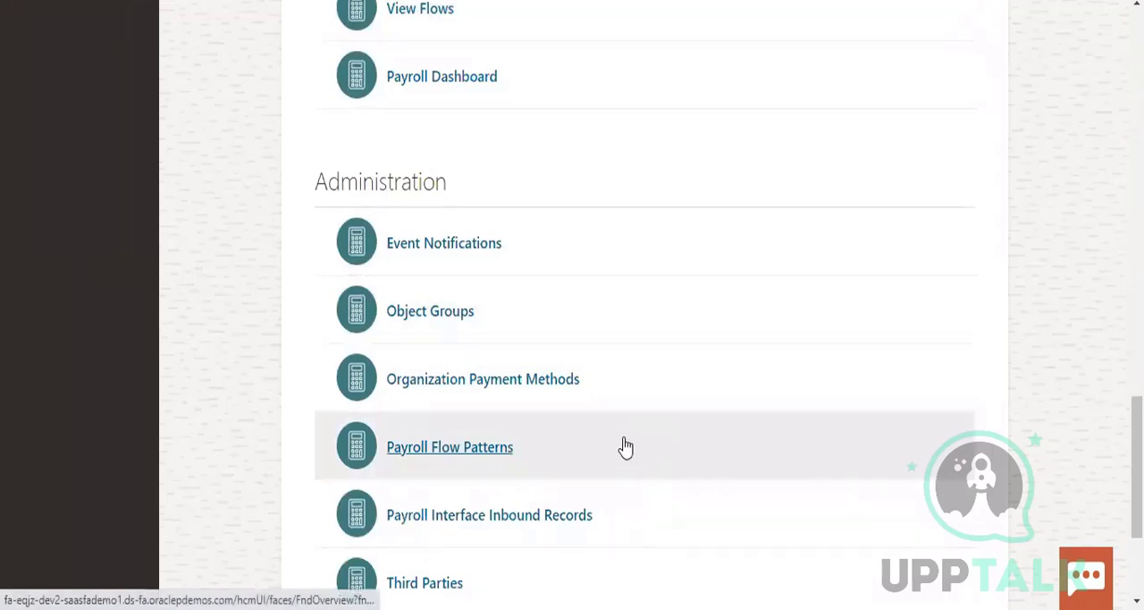
pyautogui.scroll(-1, 626, 474)
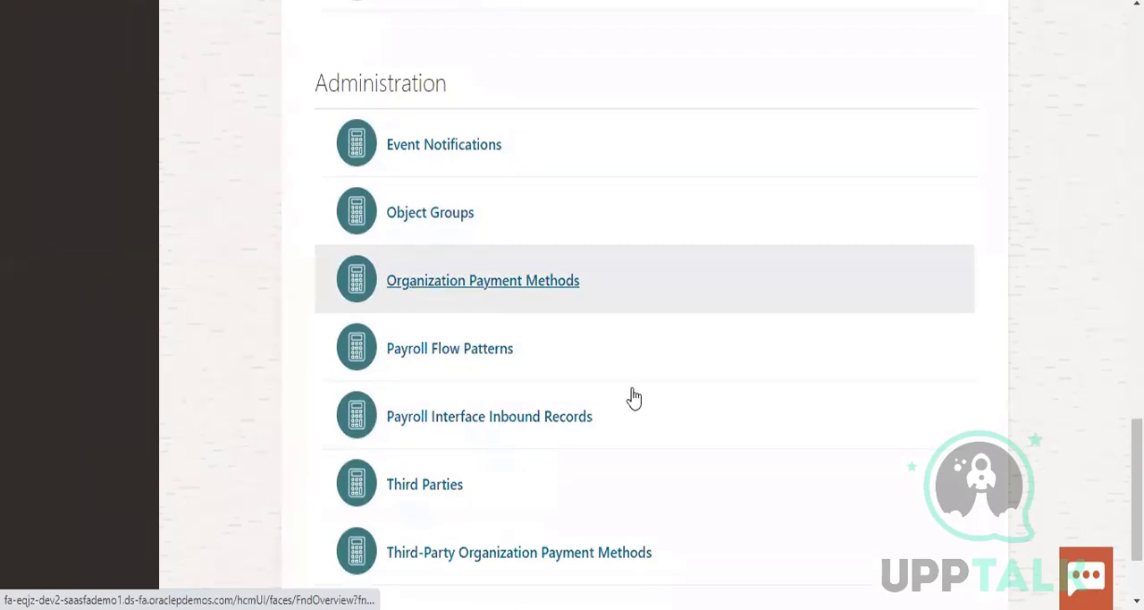
pyautogui.scroll(5, 631, 398)
pyautogui.scroll(10, 630, 398)
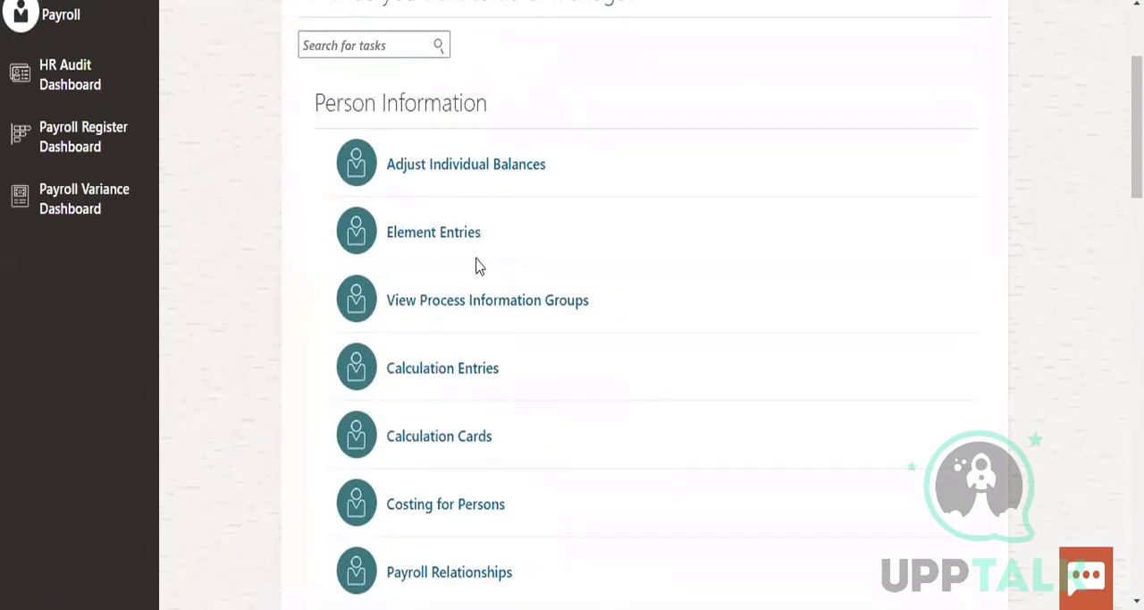
pyautogui.scroll(-5, 658, 408)
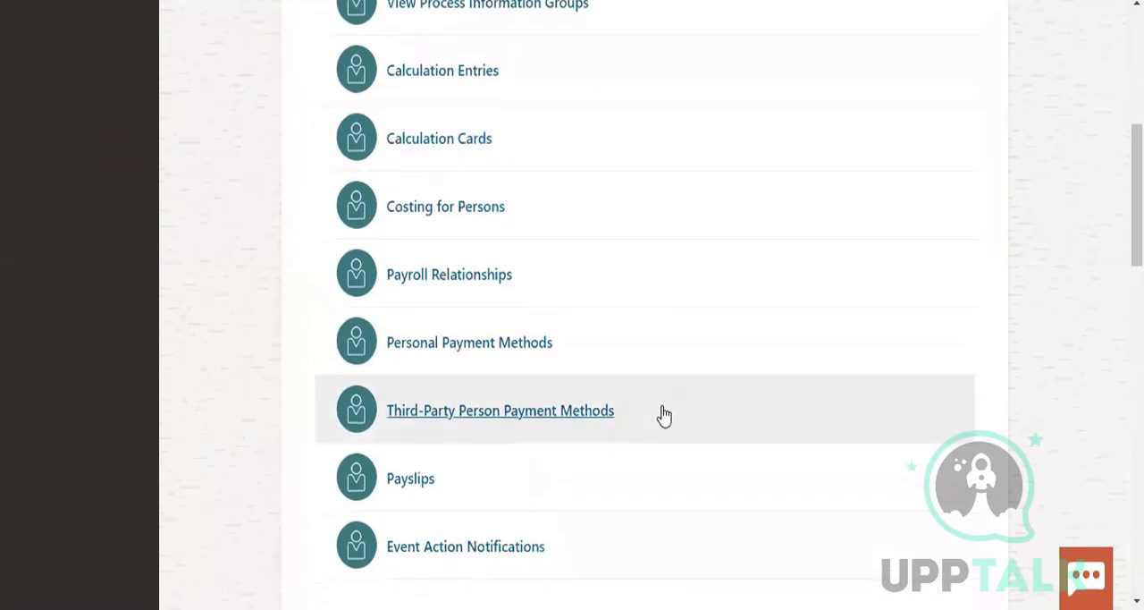
pyautogui.scroll(-9, 664, 416)
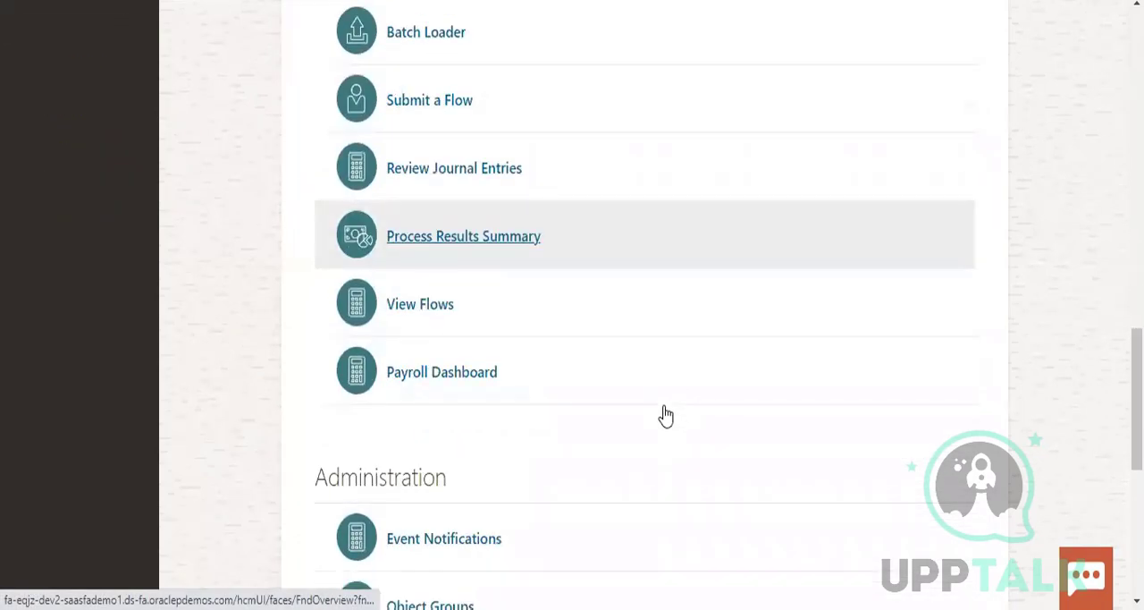
pyautogui.scroll(-5, 666, 416)
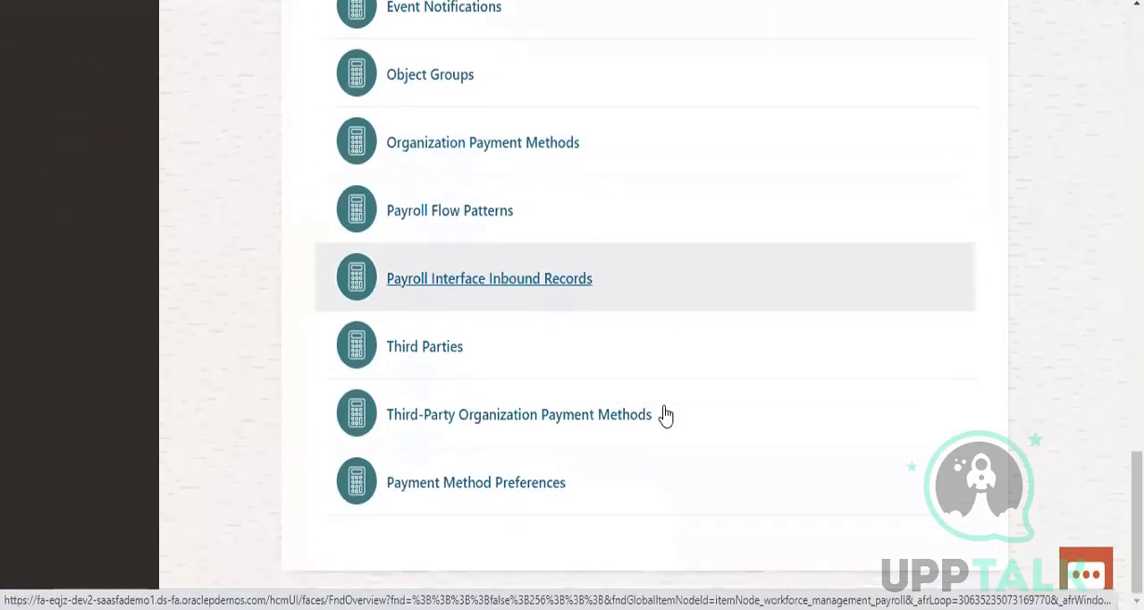
pyautogui.scroll(5, 666, 416)
pyautogui.scroll(4, 666, 415)
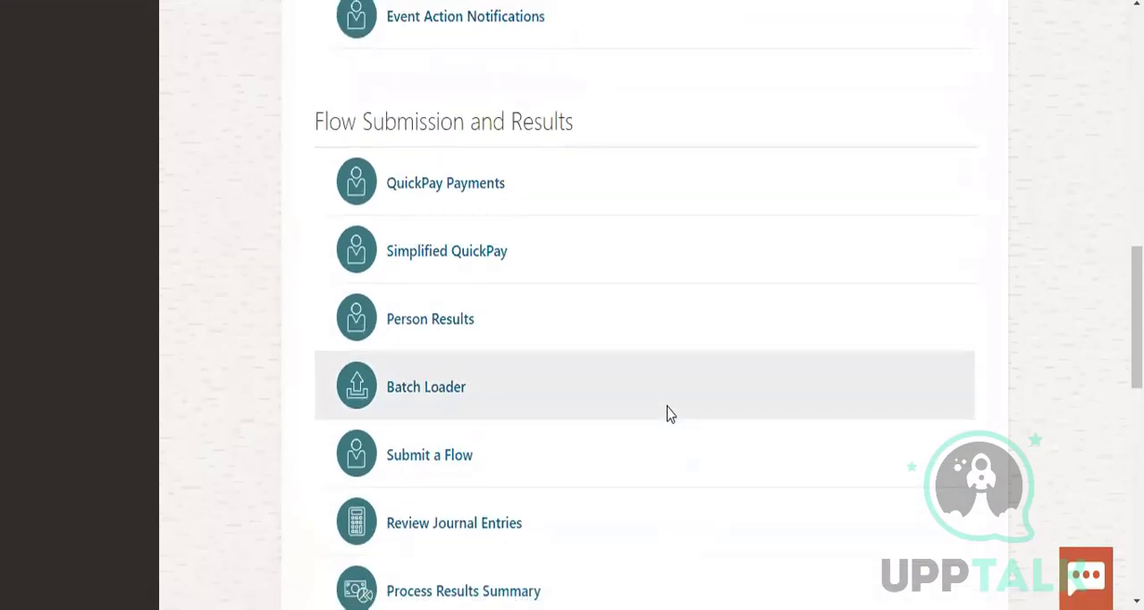
pyautogui.scroll(6, 671, 413)
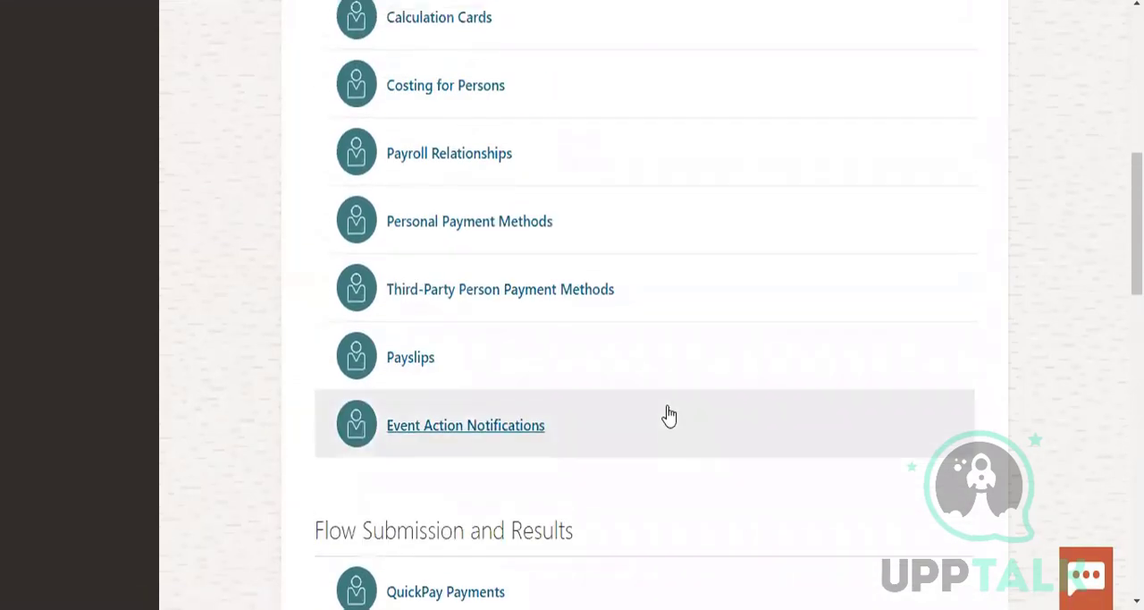
pyautogui.scroll(4, 669, 416)
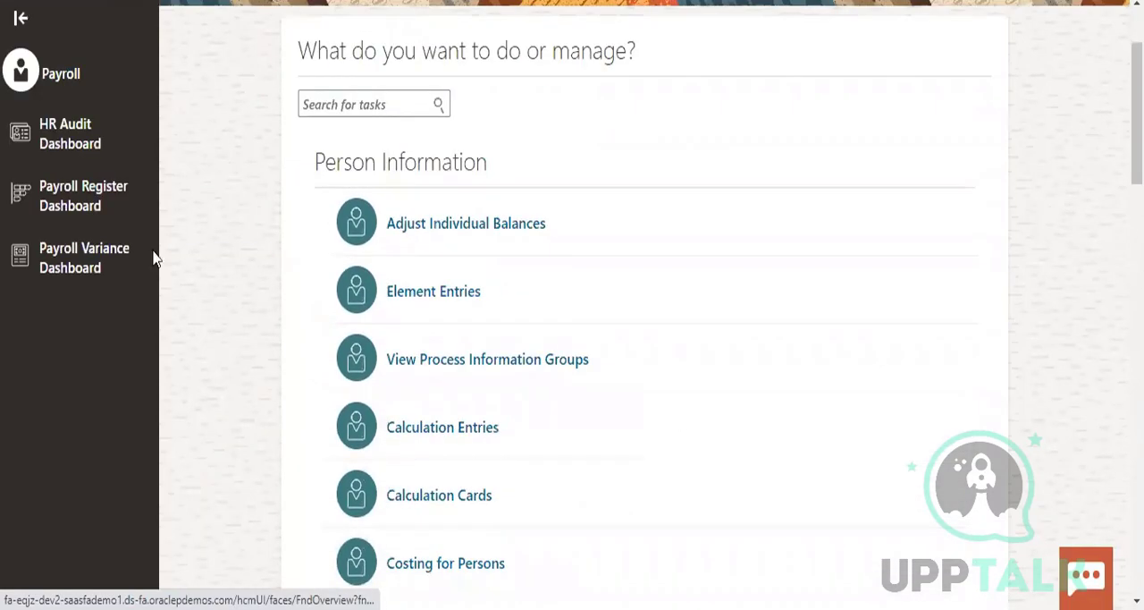
pyautogui.scroll(-3, 741, 350)
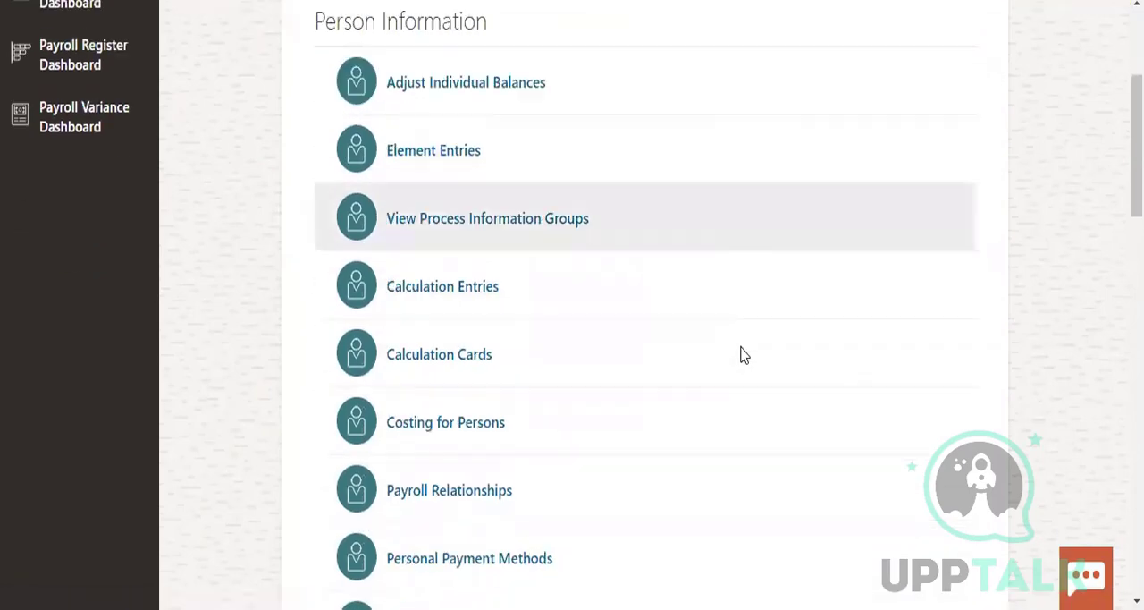
pyautogui.scroll(-3, 596, 422)
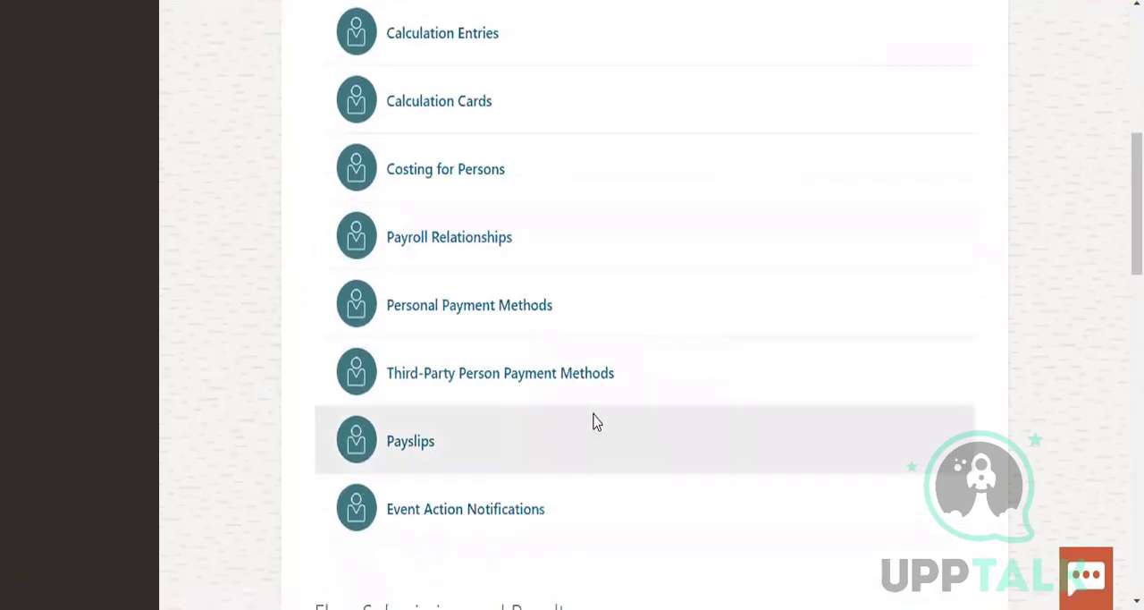
pyautogui.scroll(-7, 596, 422)
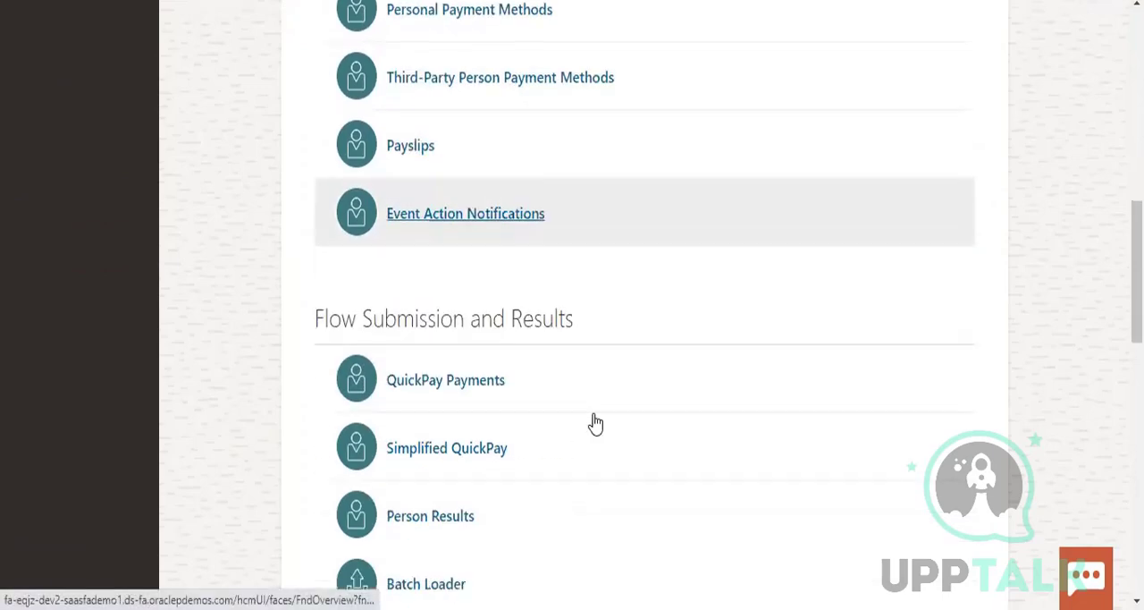
pyautogui.scroll(-5, 596, 422)
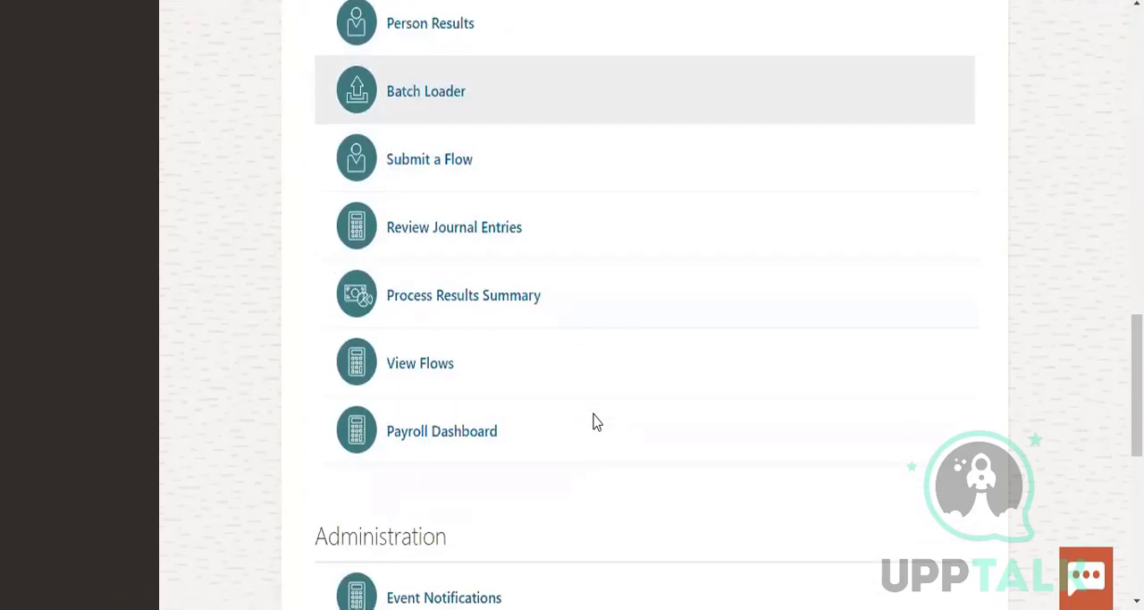
pyautogui.scroll(-6, 596, 422)
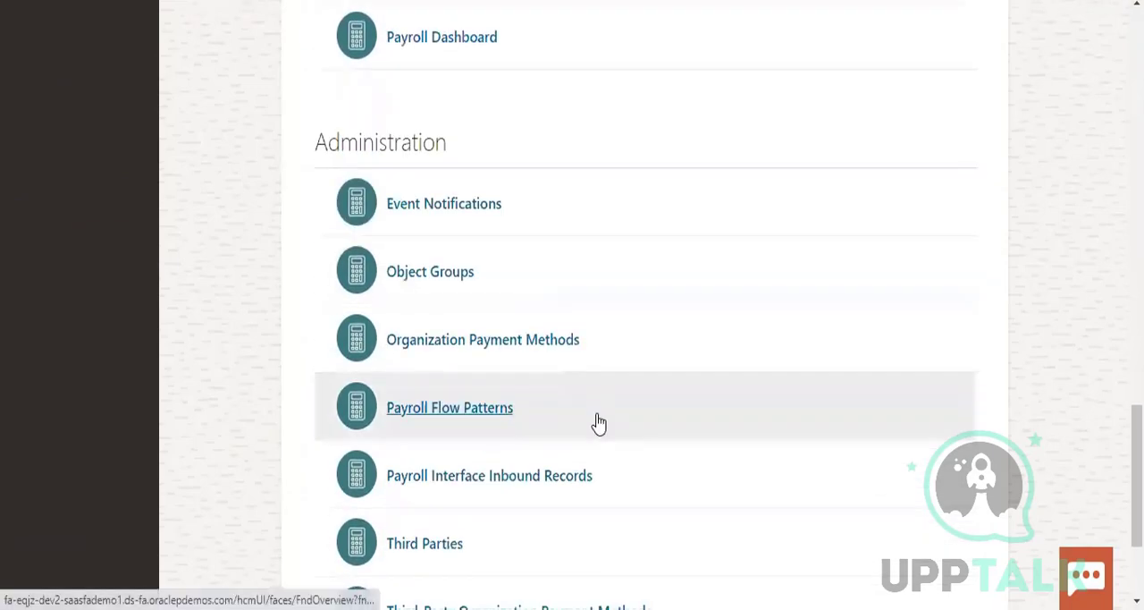
pyautogui.scroll(-3, 599, 420)
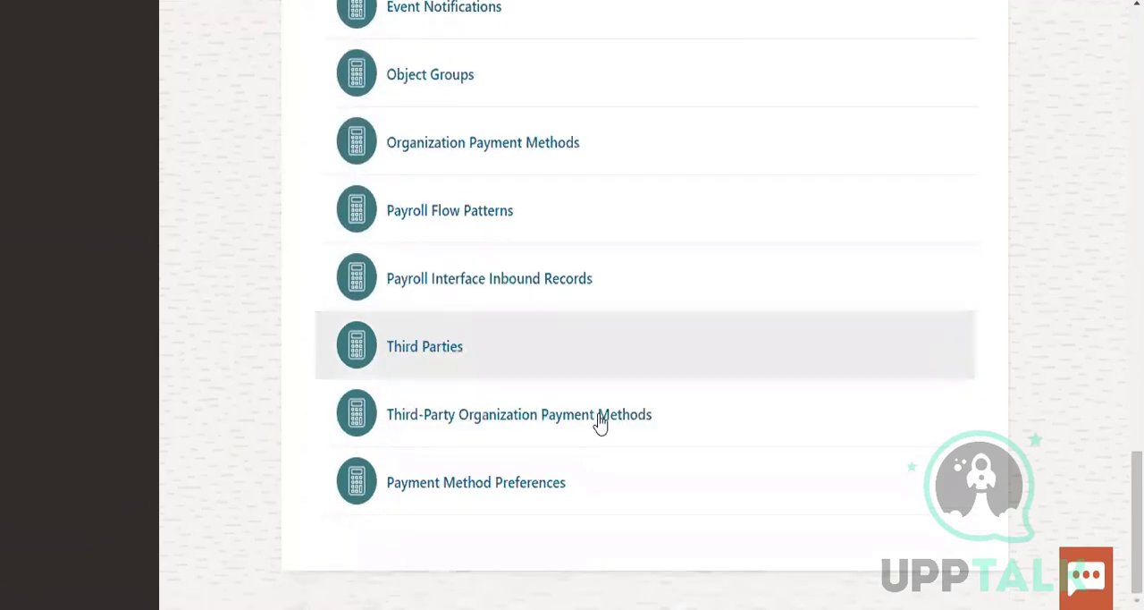
pyautogui.scroll(18, 601, 414)
pyautogui.scroll(10, 601, 411)
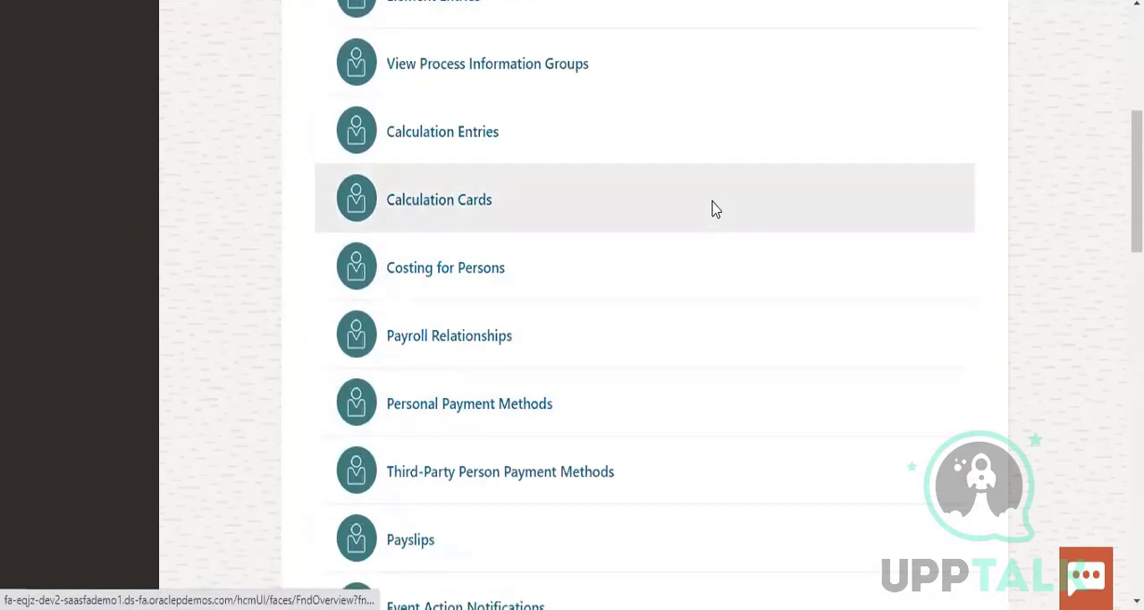
pyautogui.scroll(-3, 669, 301)
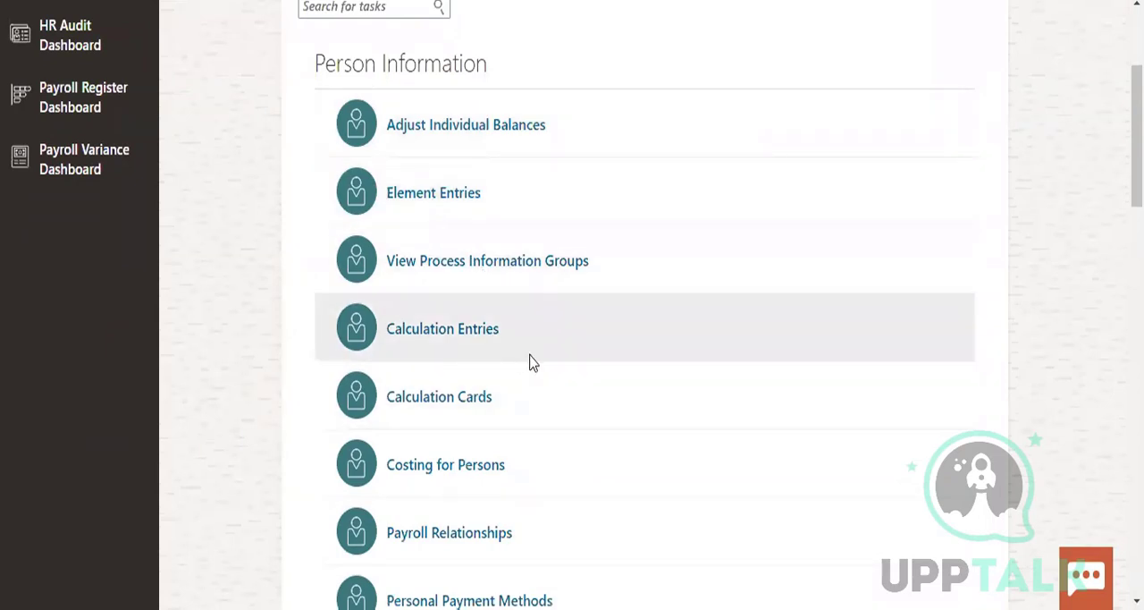
pyautogui.scroll(-3, 533, 362)
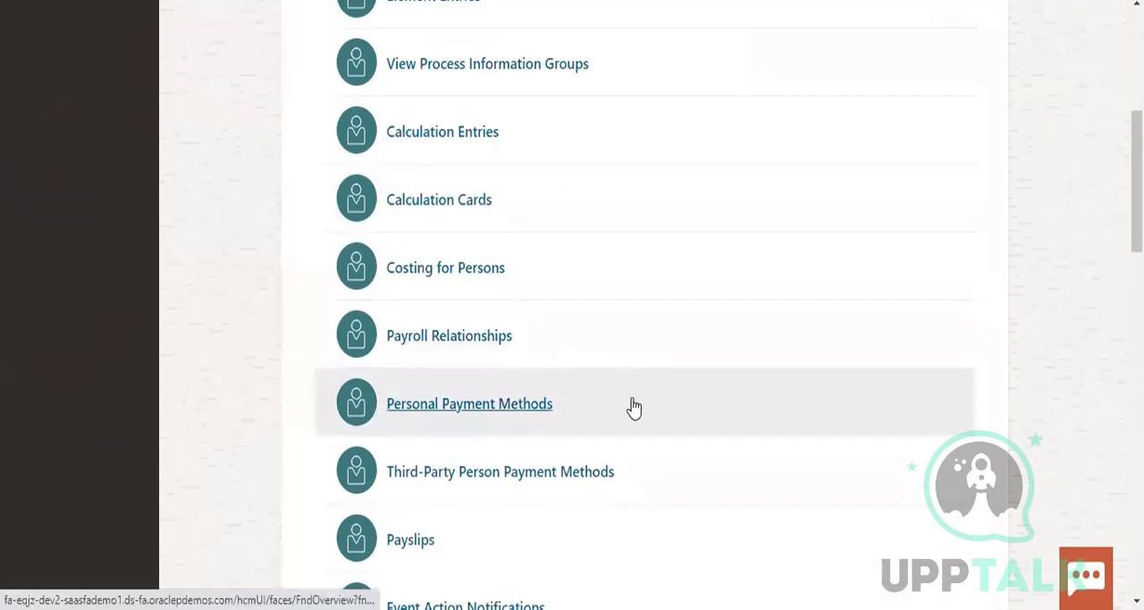
pyautogui.scroll(-8, 632, 407)
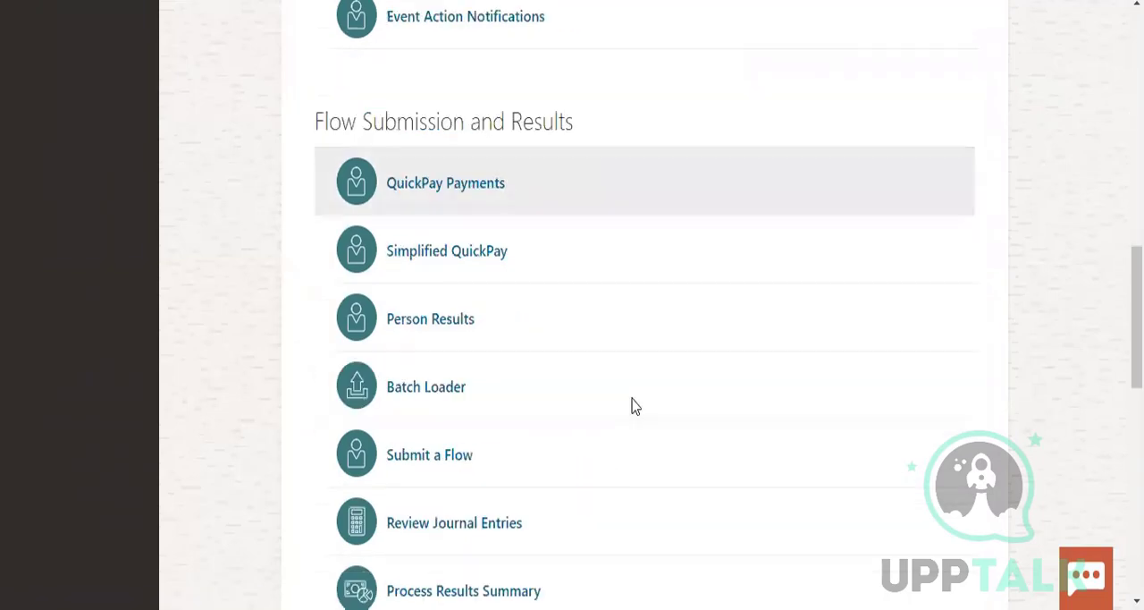
pyautogui.scroll(-1, 632, 407)
pyautogui.scroll(-5, 631, 407)
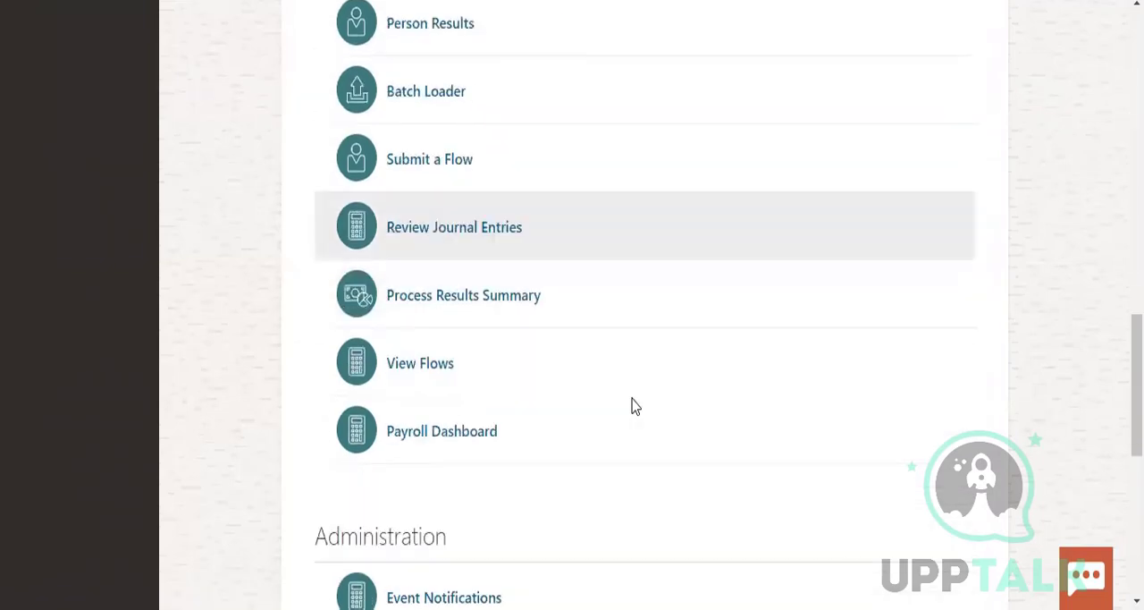
pyautogui.scroll(-2, 632, 406)
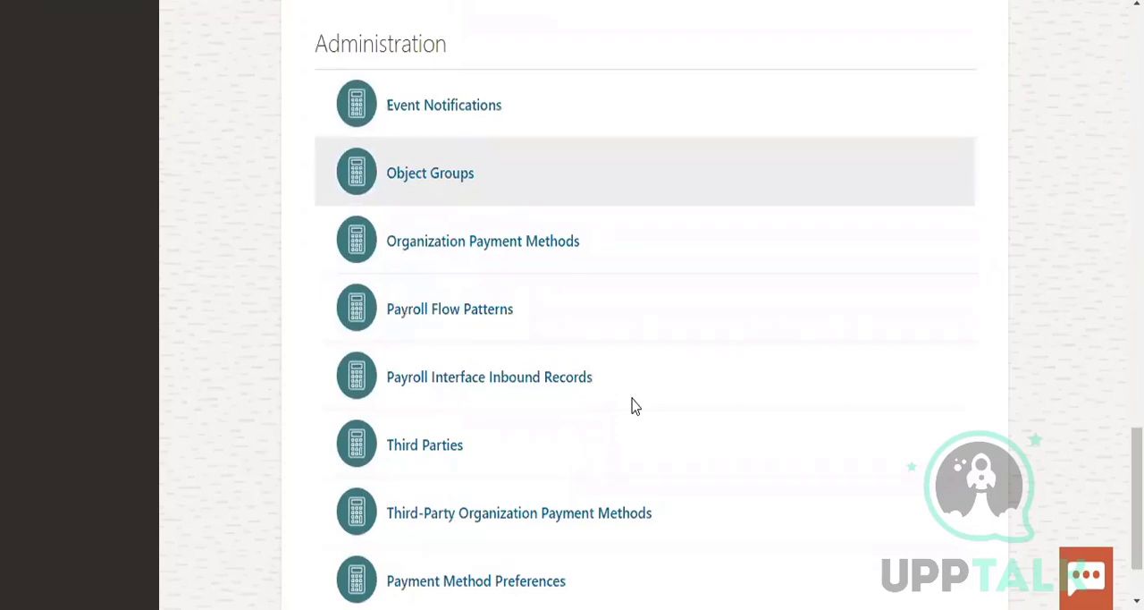
pyautogui.scroll(-1, 632, 404)
pyautogui.scroll(8, 631, 398)
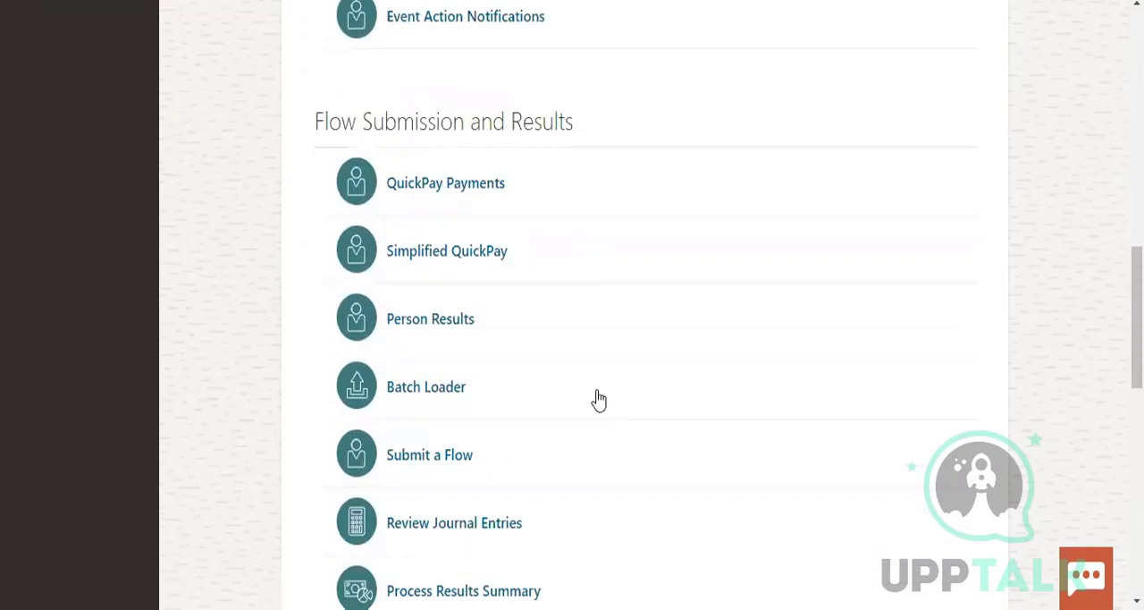
pyautogui.scroll(10, 598, 399)
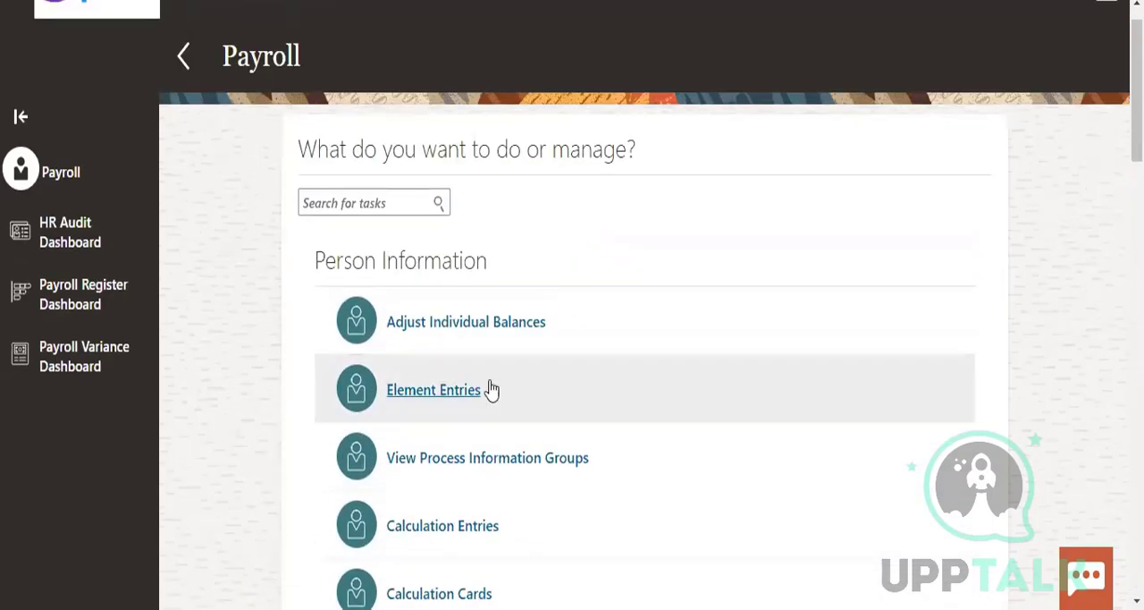
# Open the Element Entries task under Person Information and bring up its advanced person search
pyautogui.click(465, 393)
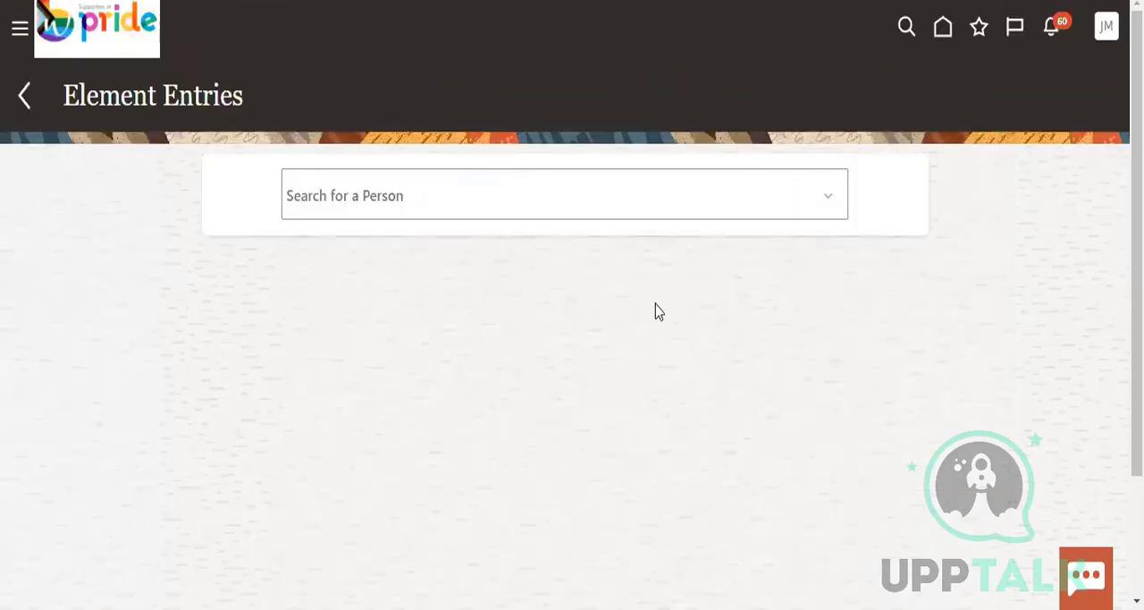
pyautogui.click(445, 194)
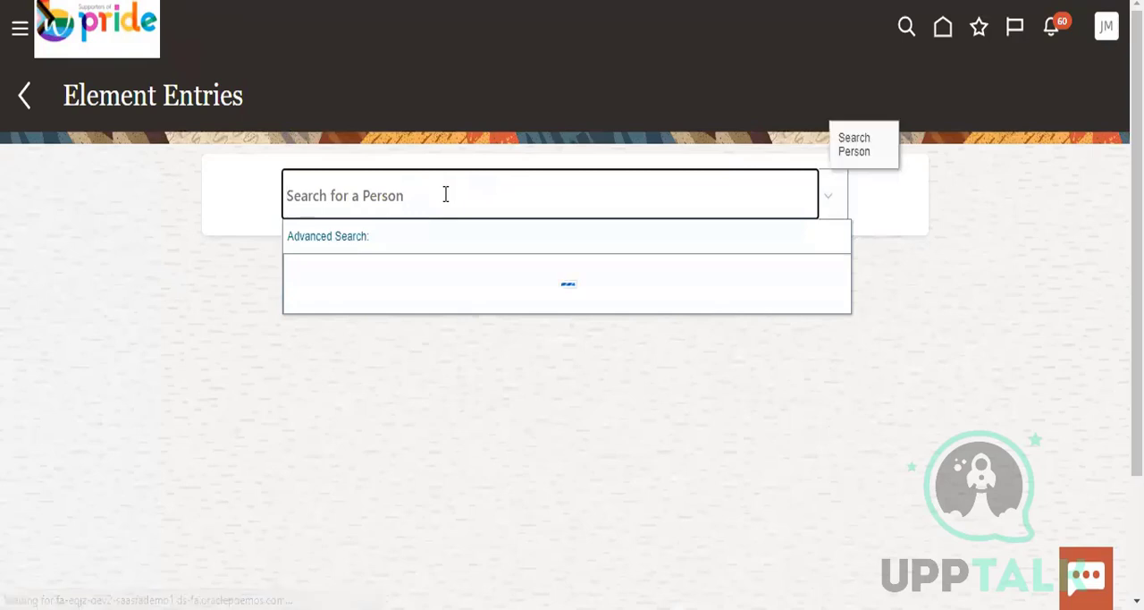
pyautogui.click(345, 237)
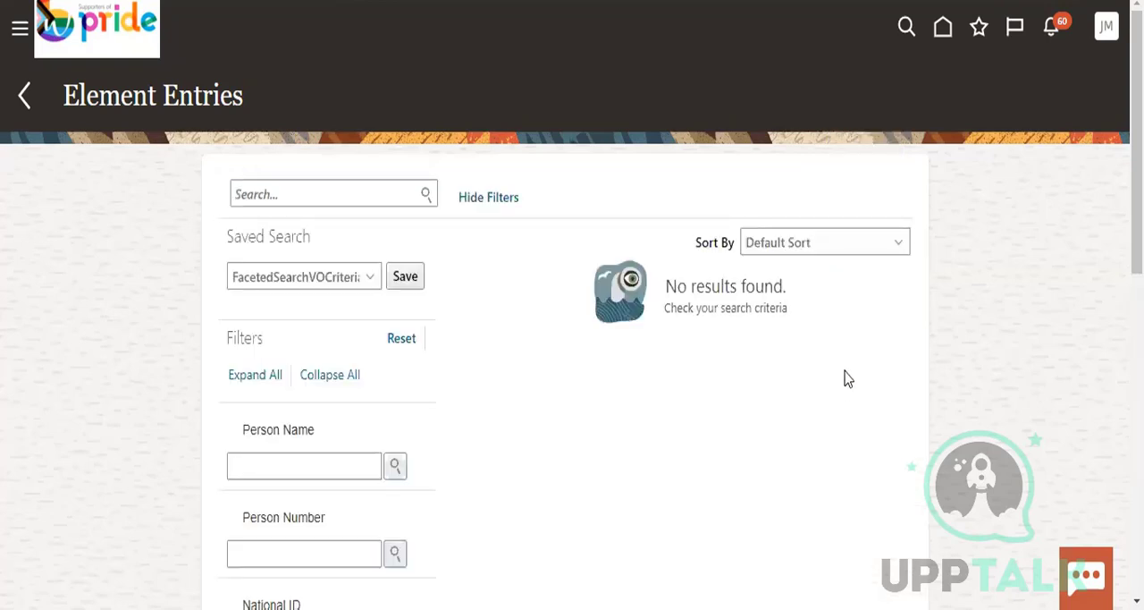
# Run a keyword search for persons in Element Entries using the wildcard term "a%"
pyautogui.click(361, 193)
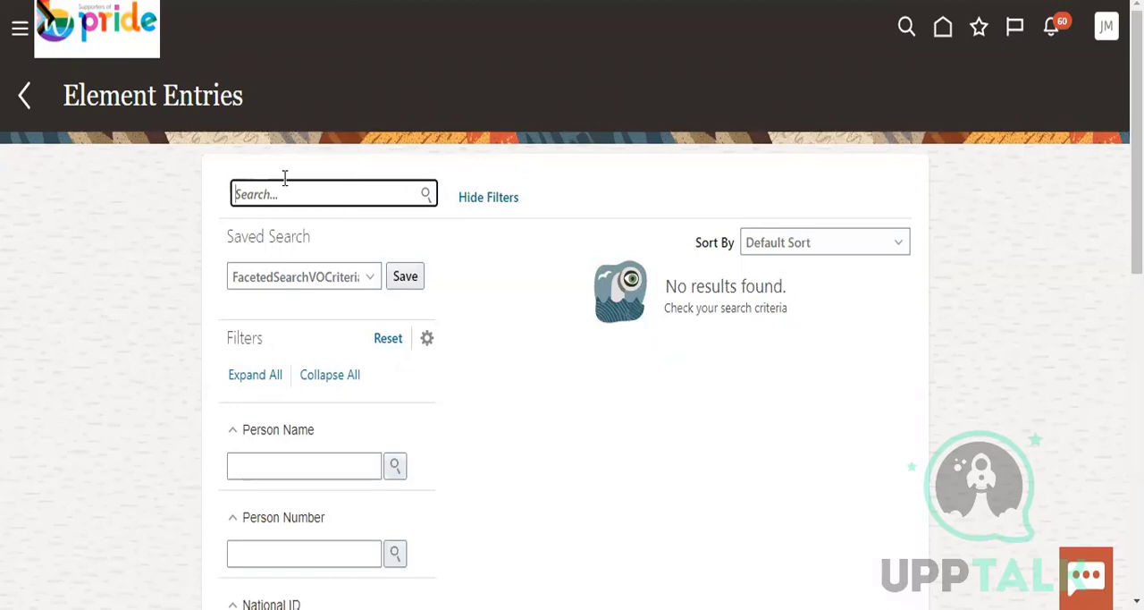
pyautogui.write('a')
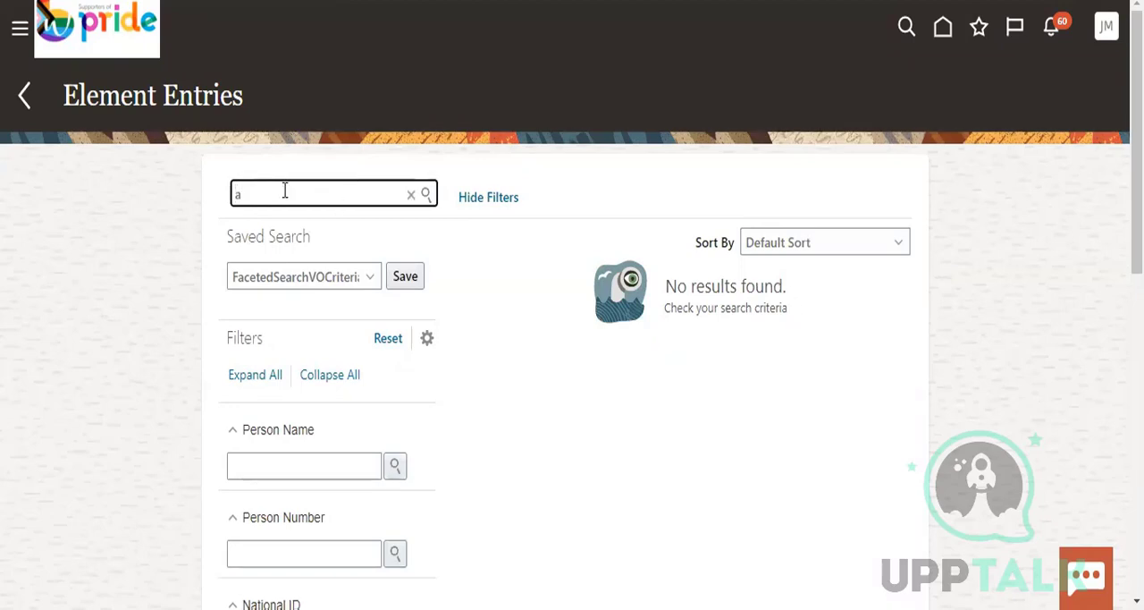
pyautogui.write('%')
pyautogui.click(427, 196)
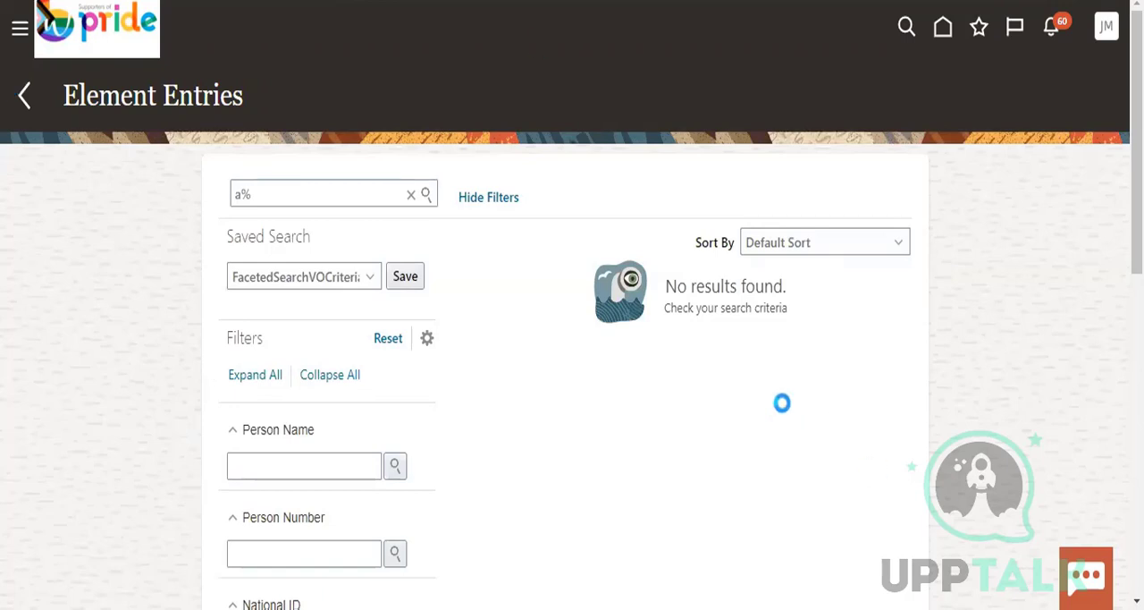
pyautogui.click(760, 224)
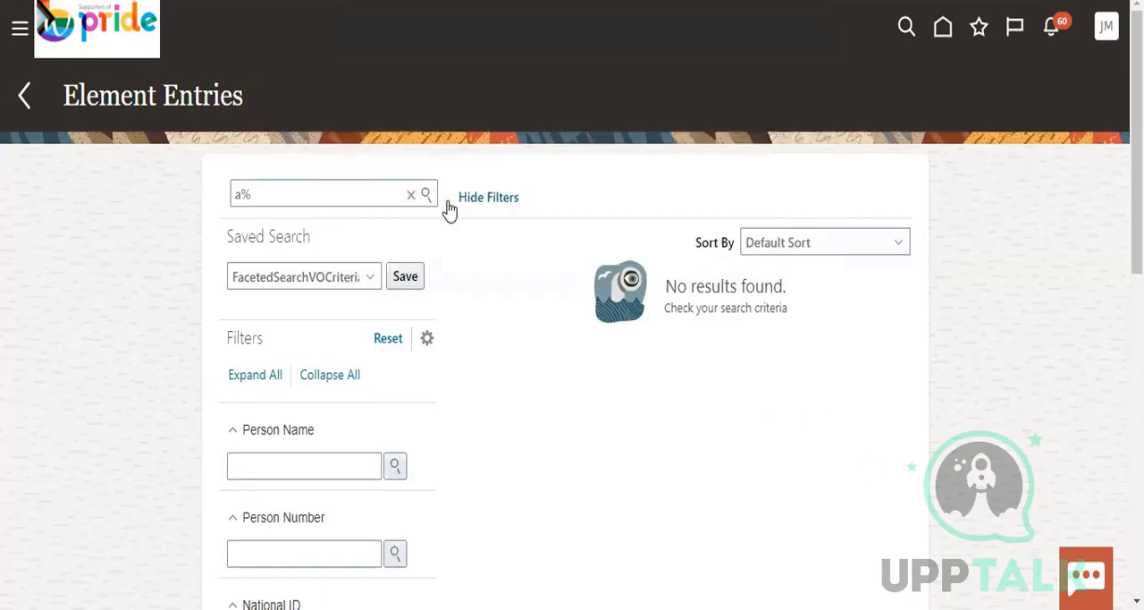
# Search for persons using the wildcard term "al%" and open the element entries of the Head of Recruitment employee
pyautogui.click(334, 194)
pyautogui.press('Left')
pyautogui.write('l')
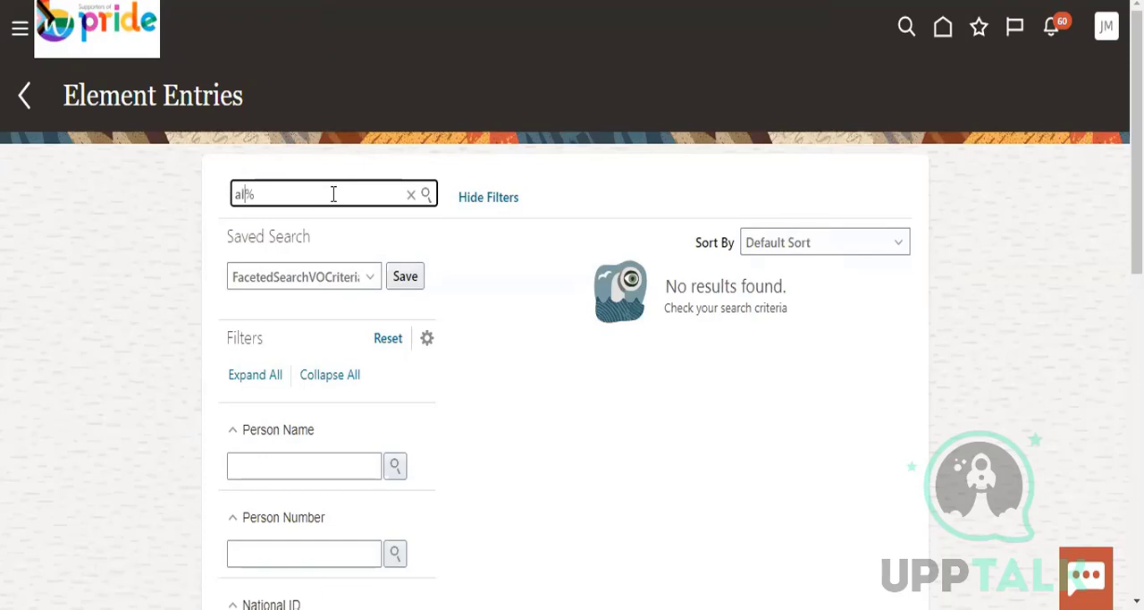
pyautogui.click(426, 196)
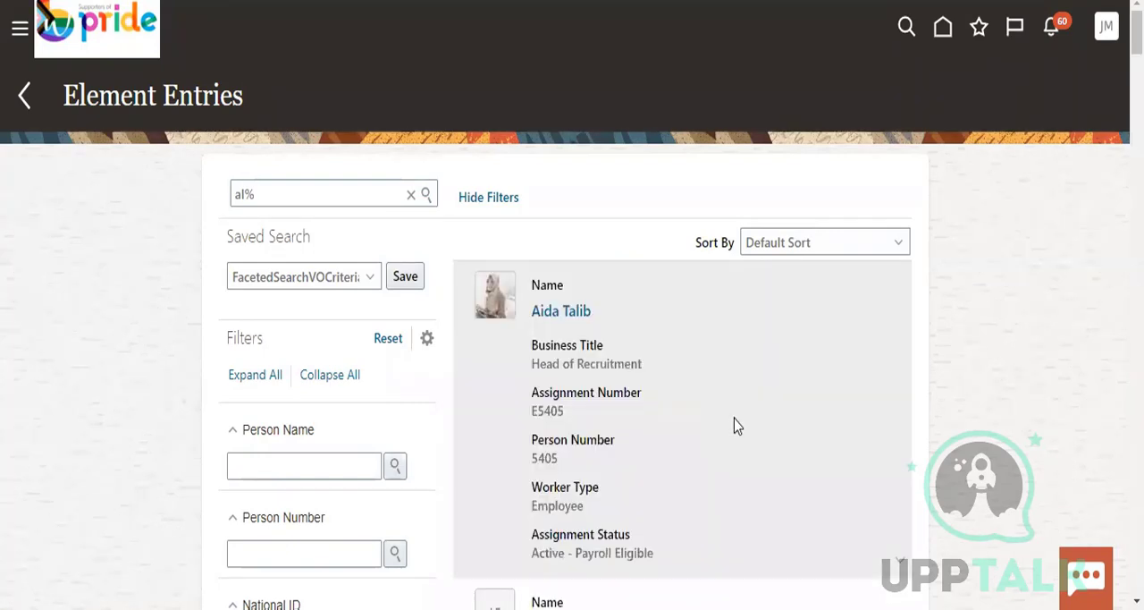
pyautogui.click(574, 313)
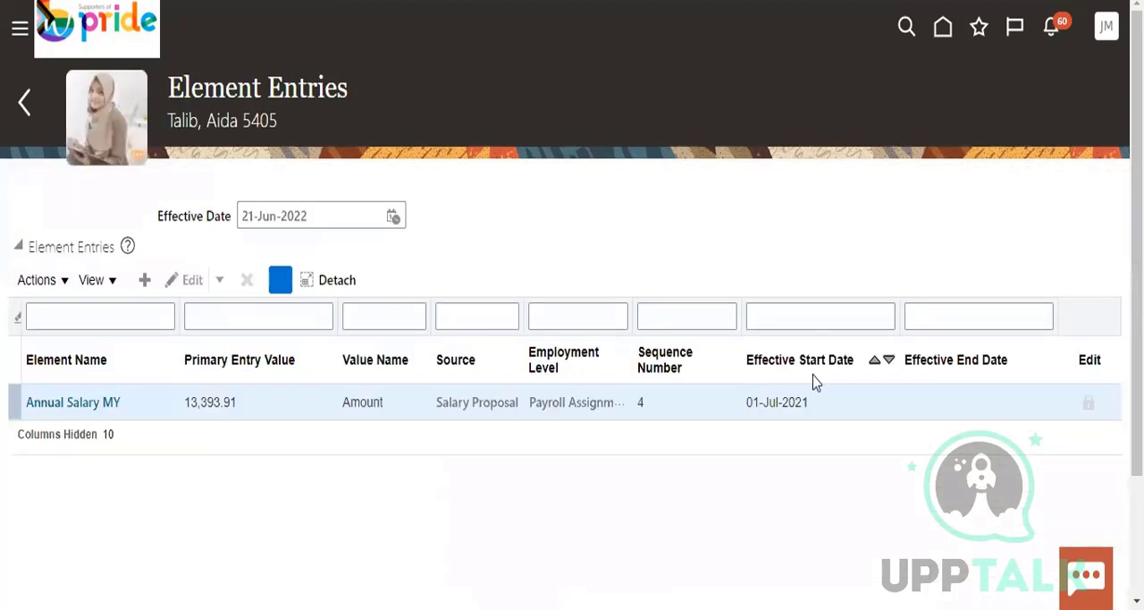
# Start a new element entry for the Annual Salary MY element, effective 21-Jun-2022, and continue to its details page
pyautogui.click(49, 284)
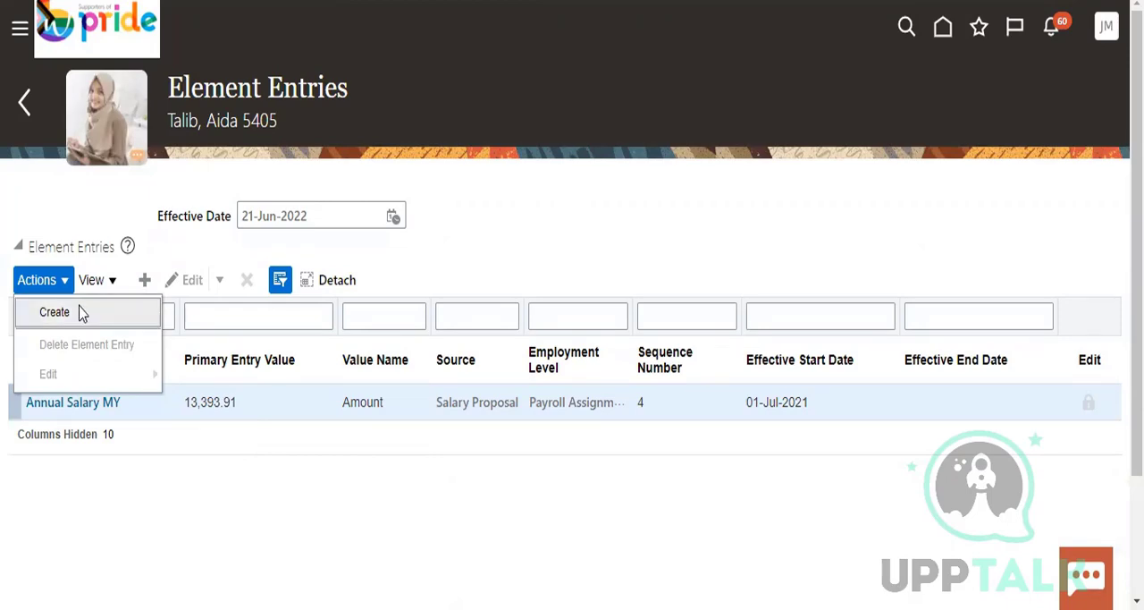
pyautogui.click(250, 435)
pyautogui.click(59, 289)
pyautogui.click(70, 314)
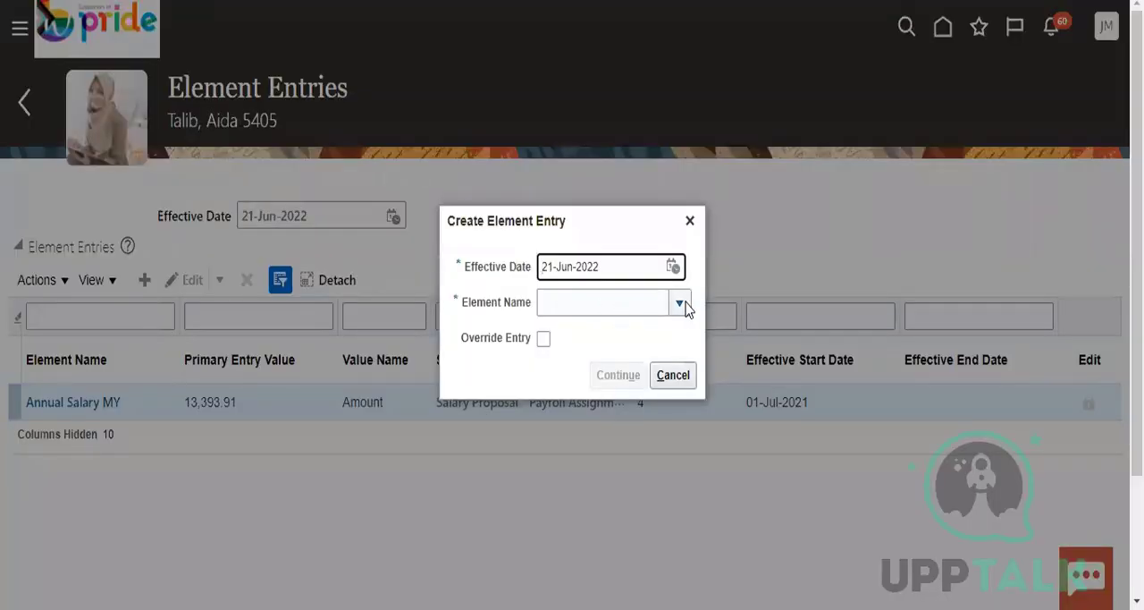
pyautogui.click(681, 304)
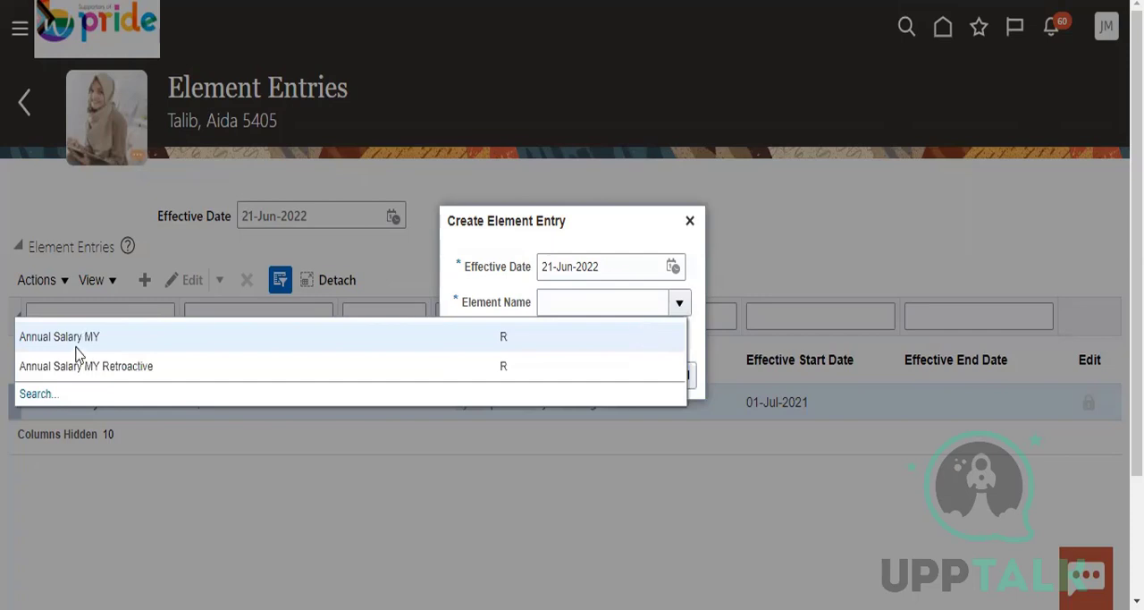
pyautogui.click(82, 336)
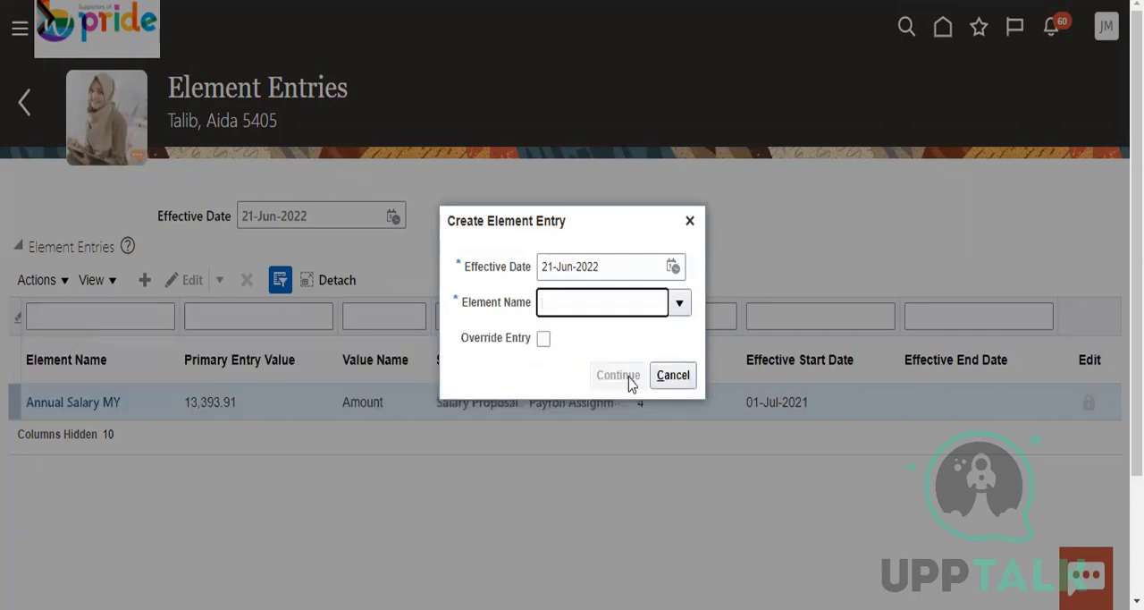
pyautogui.click(672, 267)
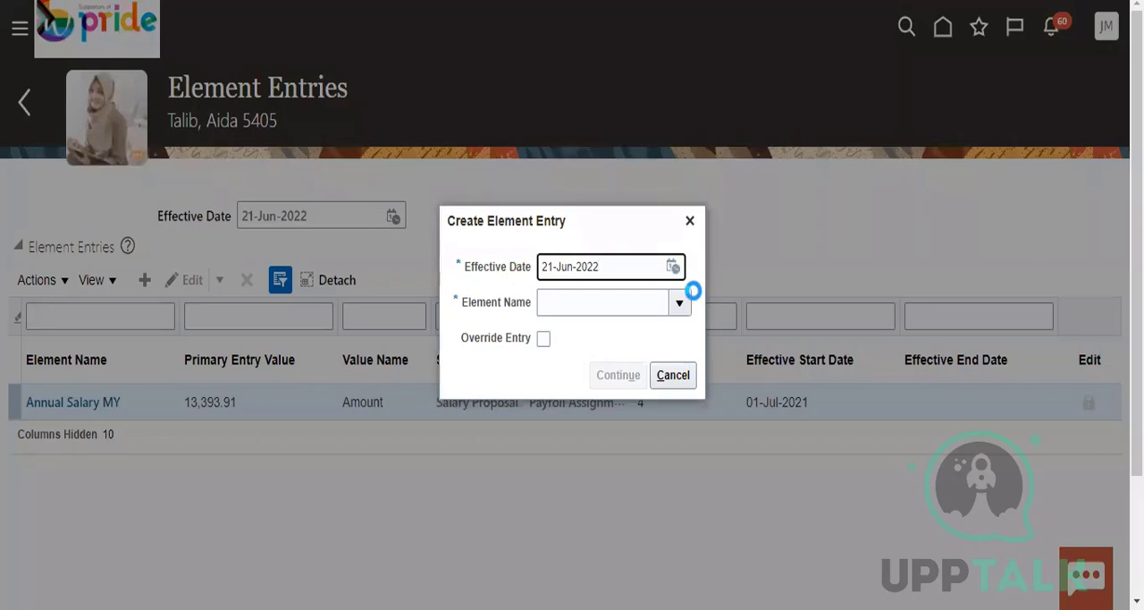
pyautogui.click(618, 393)
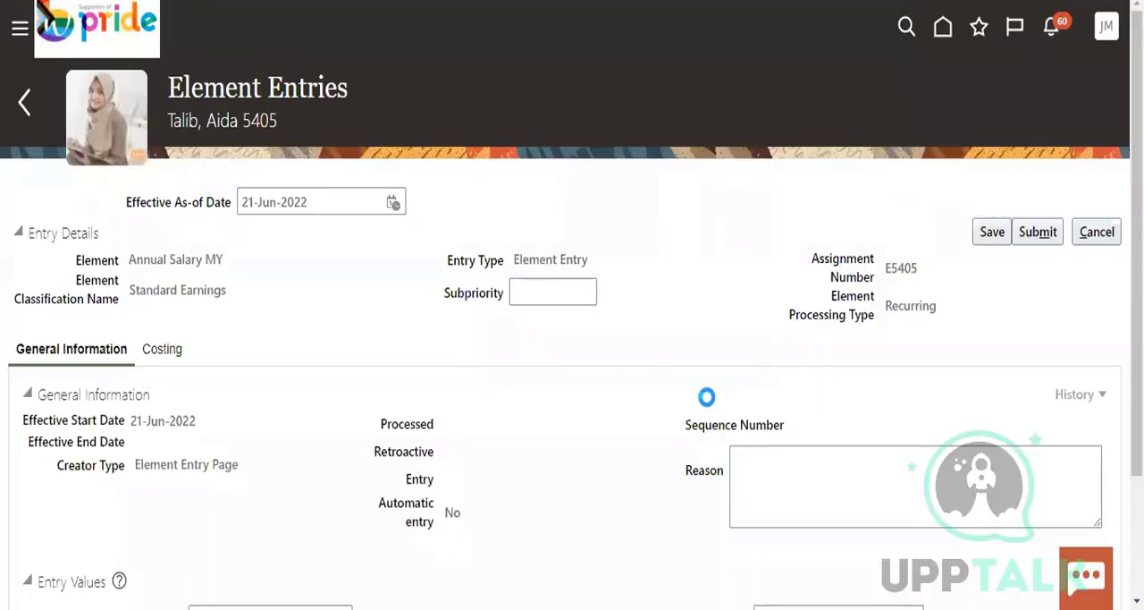
# Set both the Pay Value and the Amount of the Annual Salary MY entry to 5,000.00
pyautogui.scroll(-1, 684, 417)
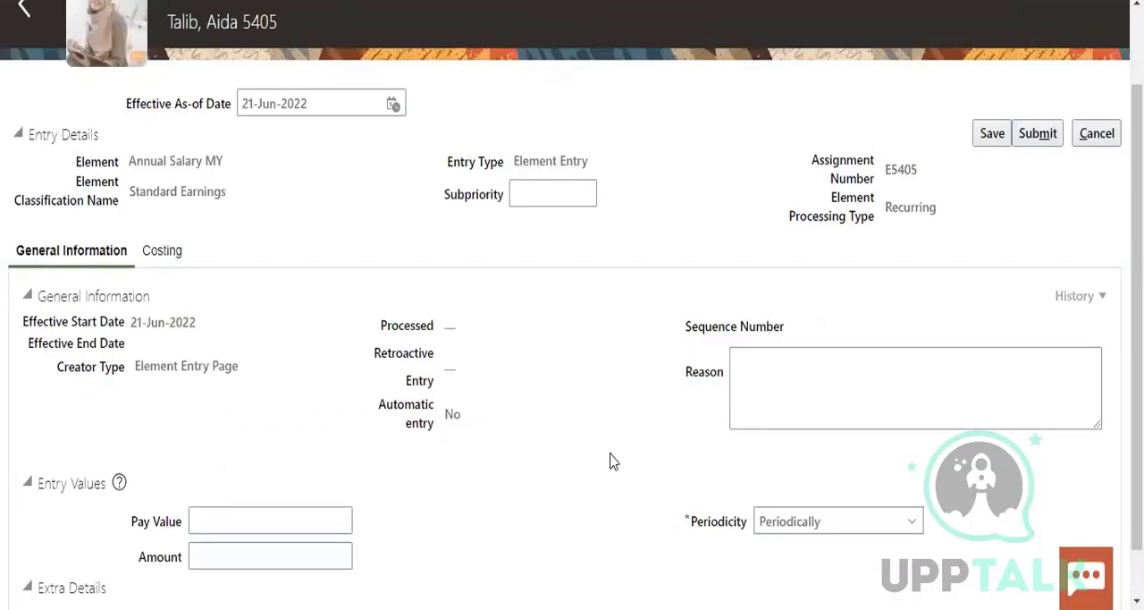
pyautogui.scroll(-1, 230, 317)
pyautogui.moveTo(141, 137); pyautogui.dragTo(241, 139)
pyautogui.click(259, 334)
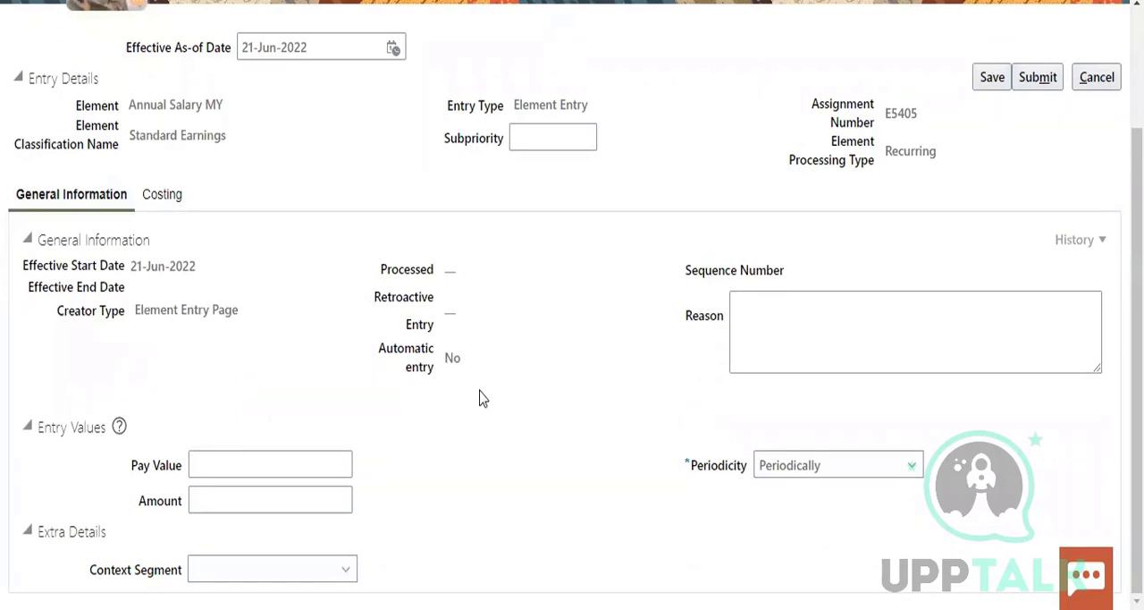
pyautogui.click(290, 456)
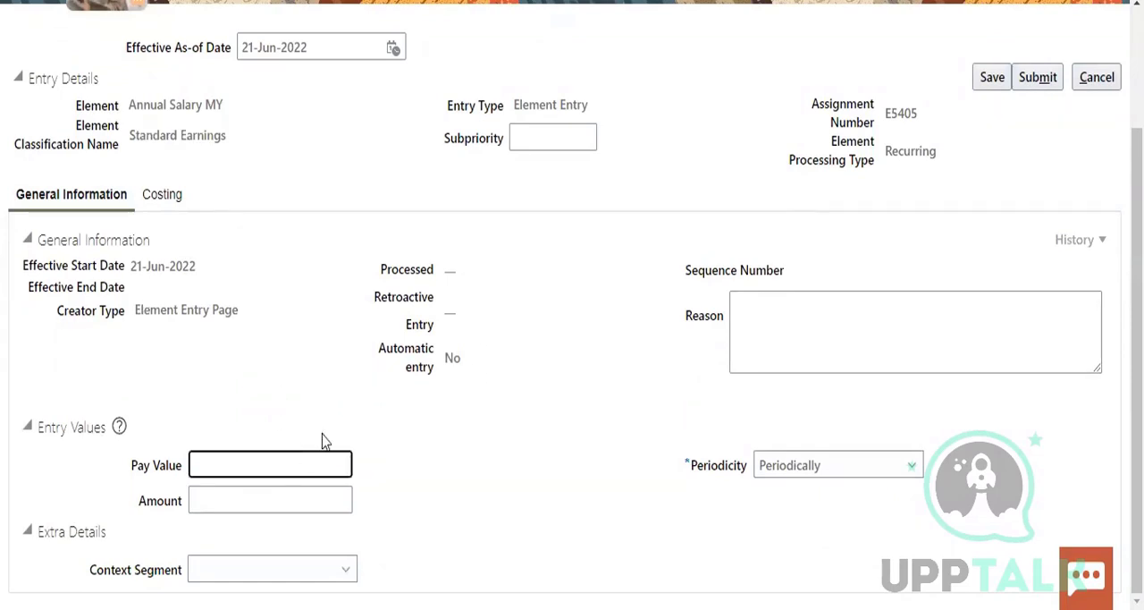
pyautogui.write('5000')
pyautogui.click(343, 489)
pyautogui.write('5')
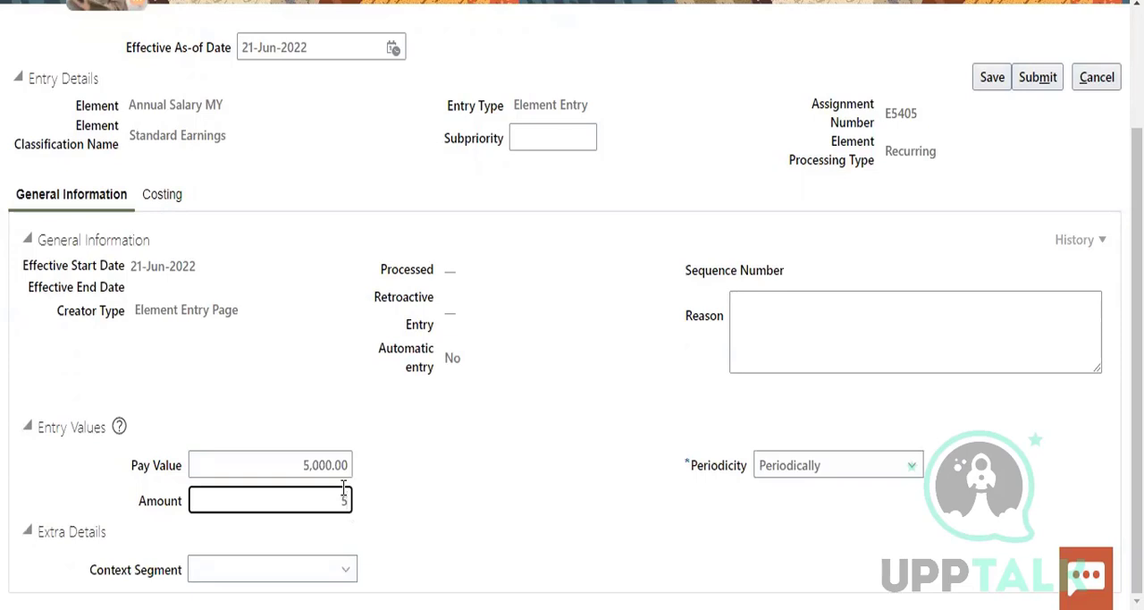
pyautogui.write('0000')
pyautogui.click(430, 481)
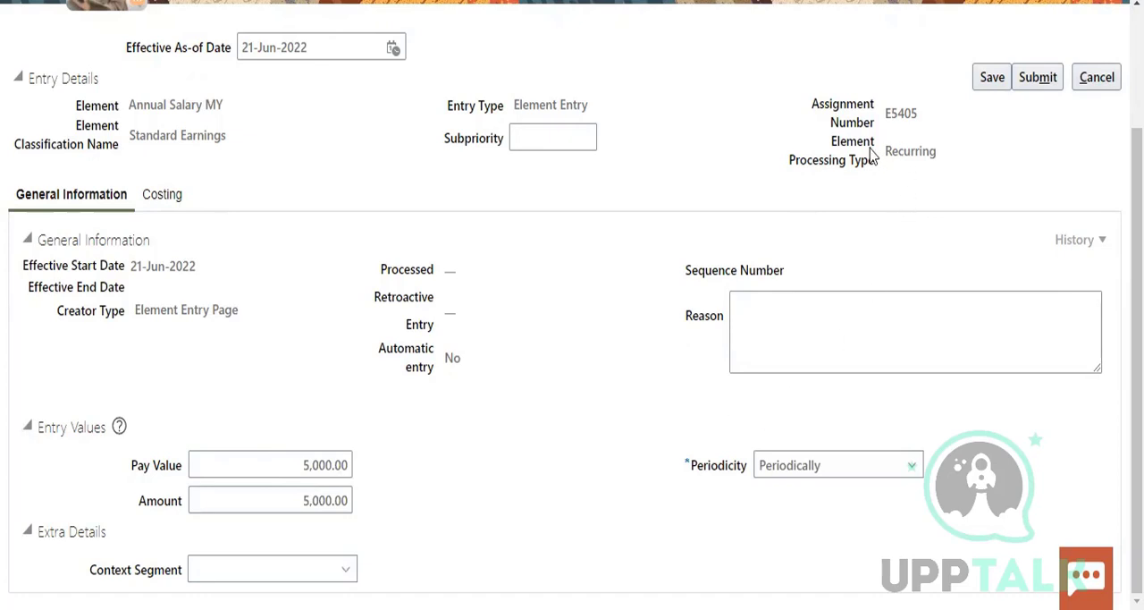
# Check the element's Recurring processing type and try to save the new Annual Salary MY entry
pyautogui.moveTo(882, 153); pyautogui.dragTo(930, 170)
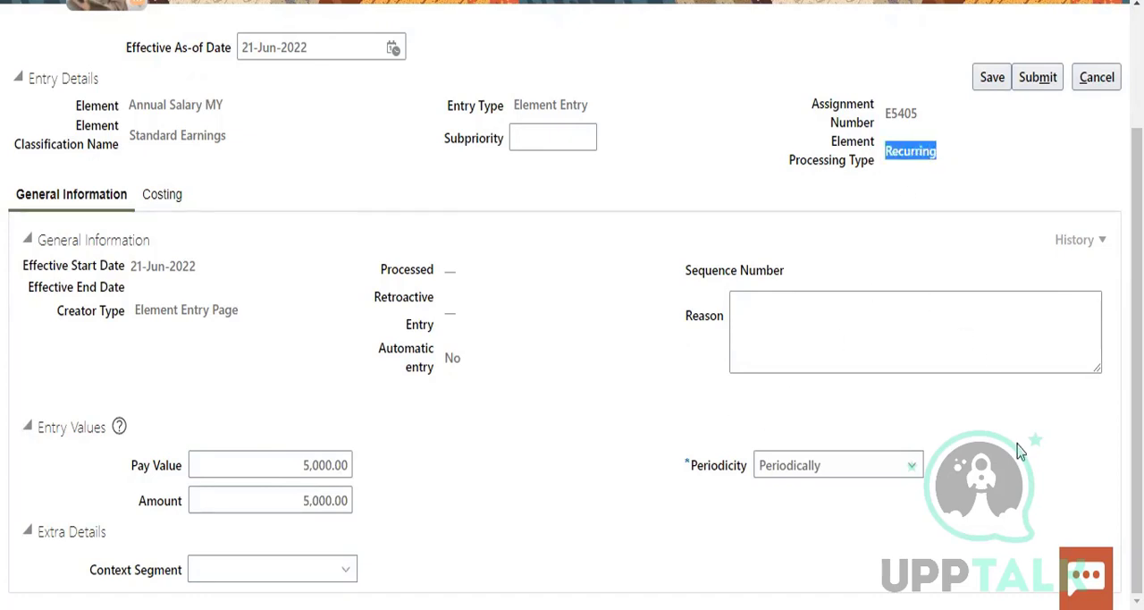
pyautogui.scroll(3, 1010, 411)
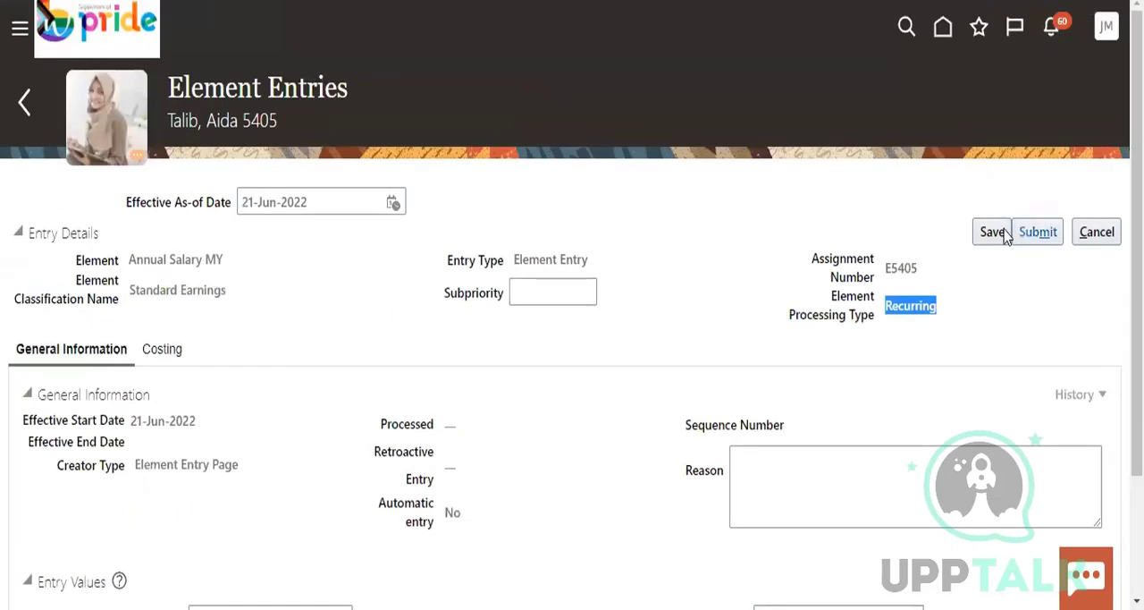
pyautogui.click(997, 233)
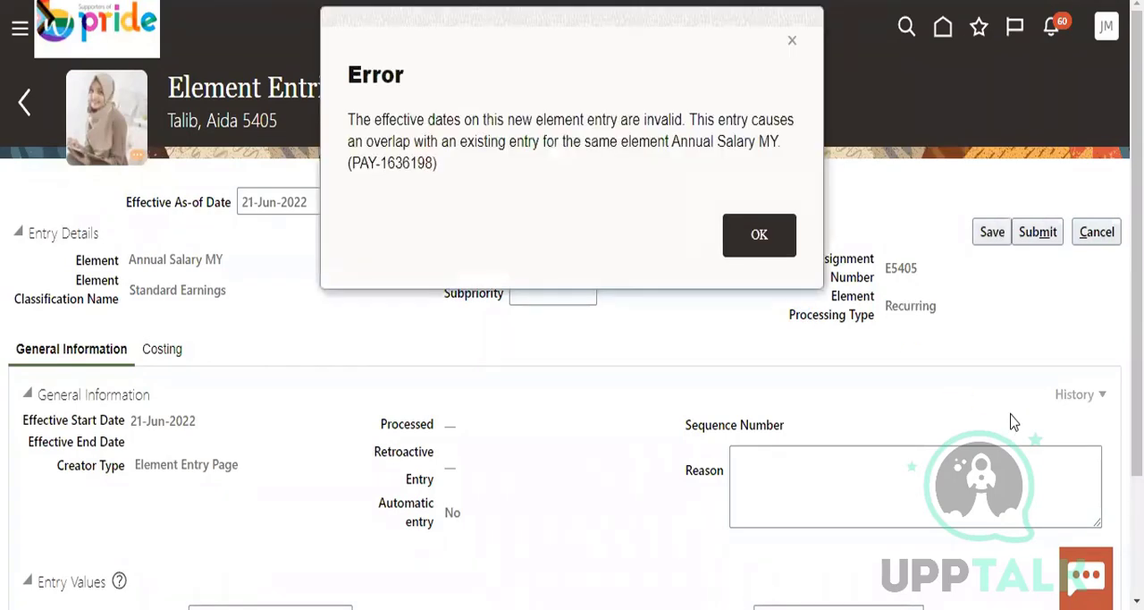
pyautogui.click(758, 236)
# Set the entry's Effective As-of Date to 01-Jul-2022 and try to save it
pyautogui.scroll(-2, 1069, 398)
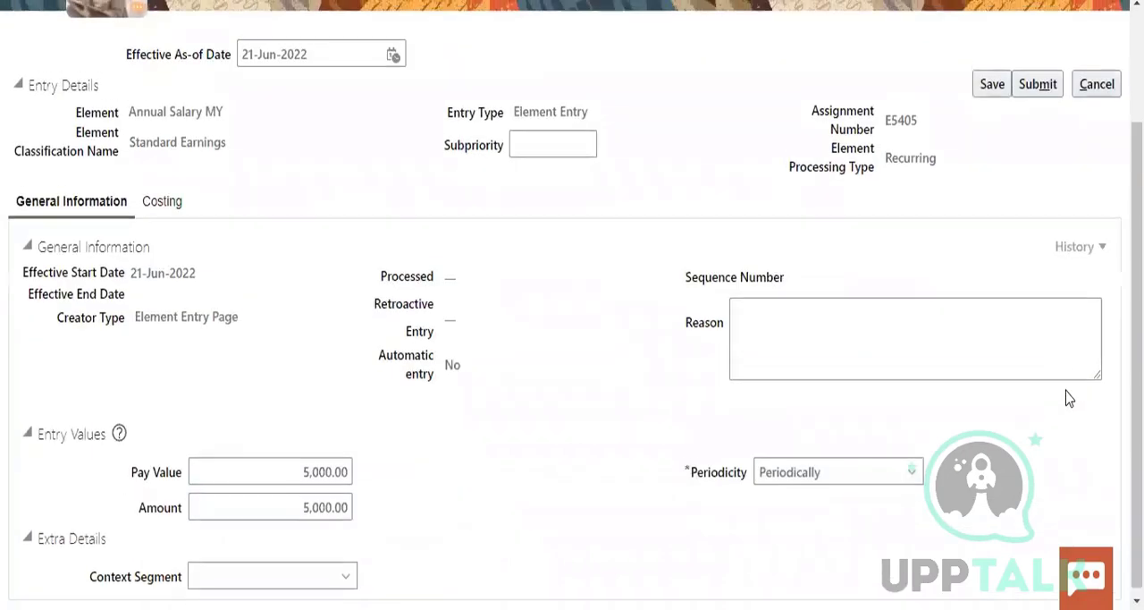
pyautogui.scroll(2, 1067, 396)
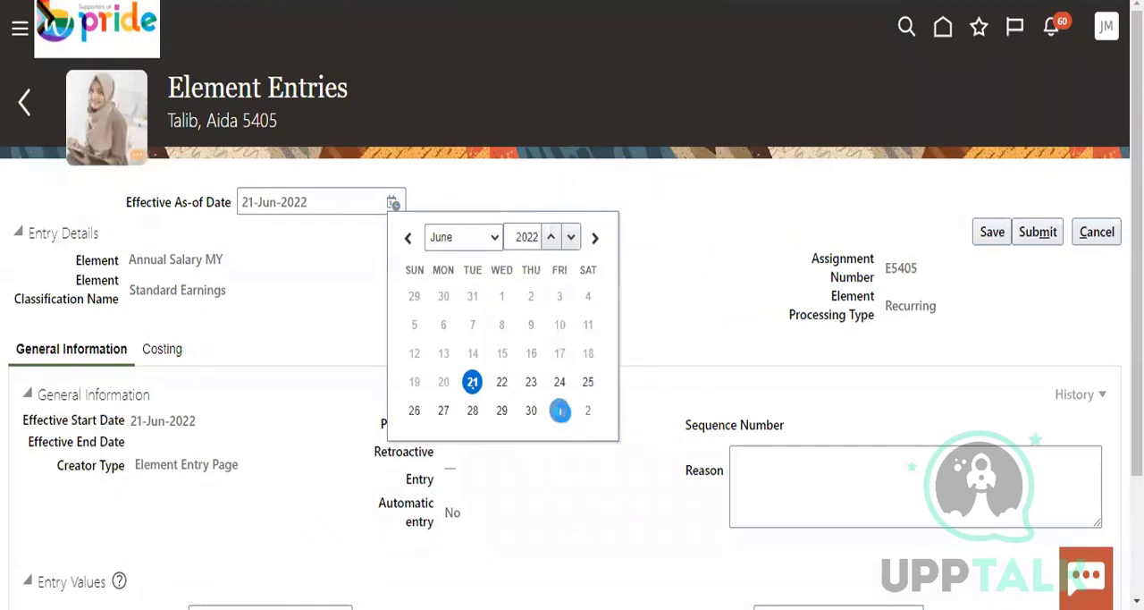
pyautogui.click(554, 414)
pyautogui.click(988, 236)
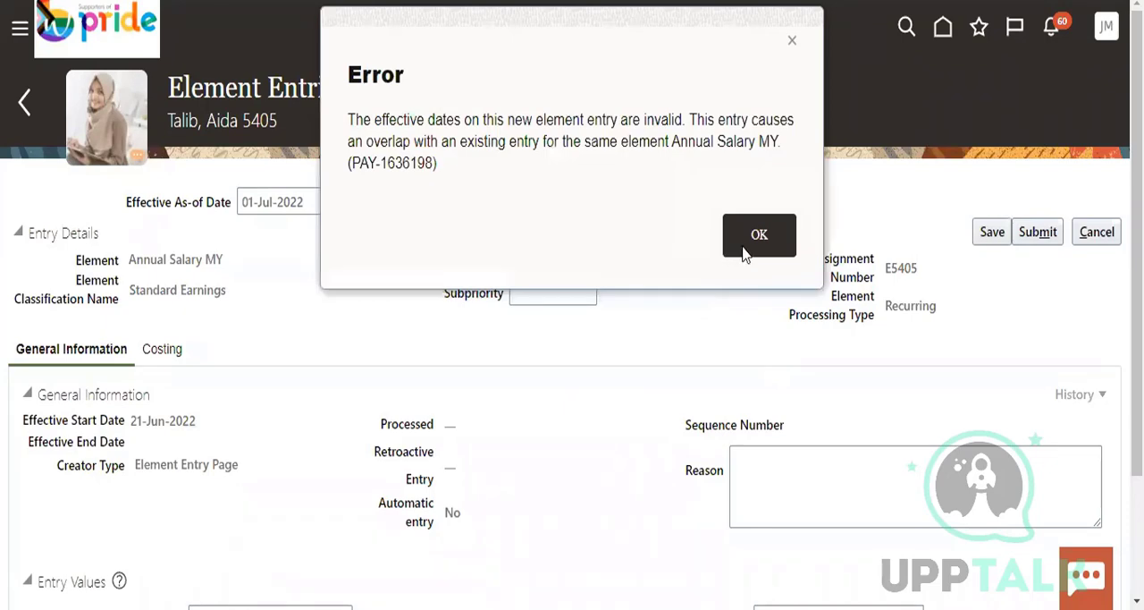
pyautogui.click(749, 249)
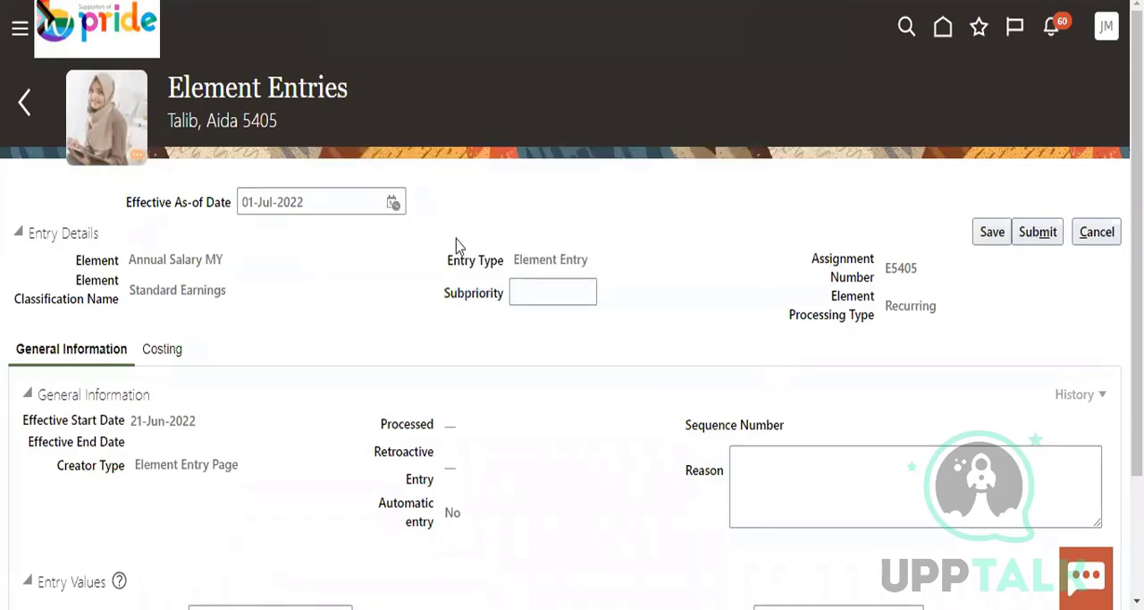
# Reselect 01-Jul-2022 as the Effective As-of Date and try to submit the Annual Salary MY entry
pyautogui.click(393, 202)
pyautogui.click(559, 299)
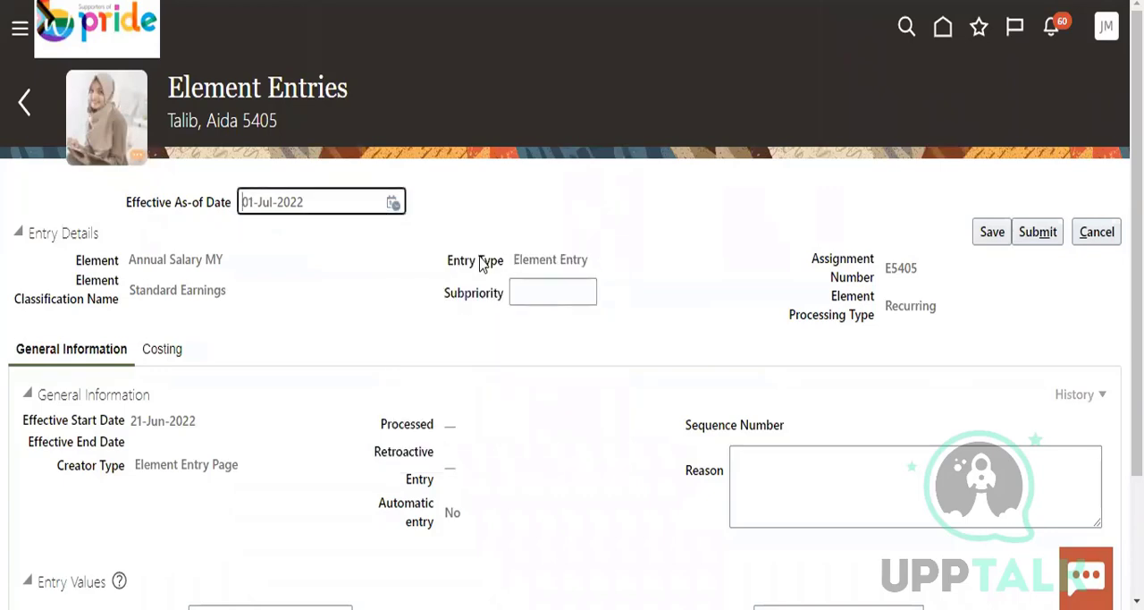
pyautogui.click(1037, 232)
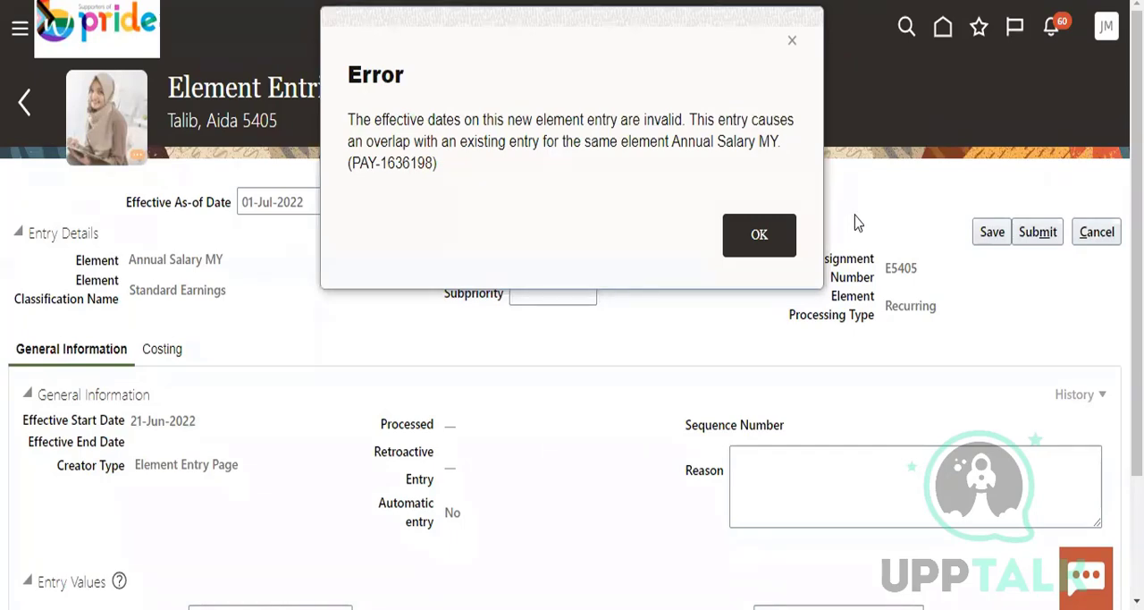
pyautogui.click(759, 236)
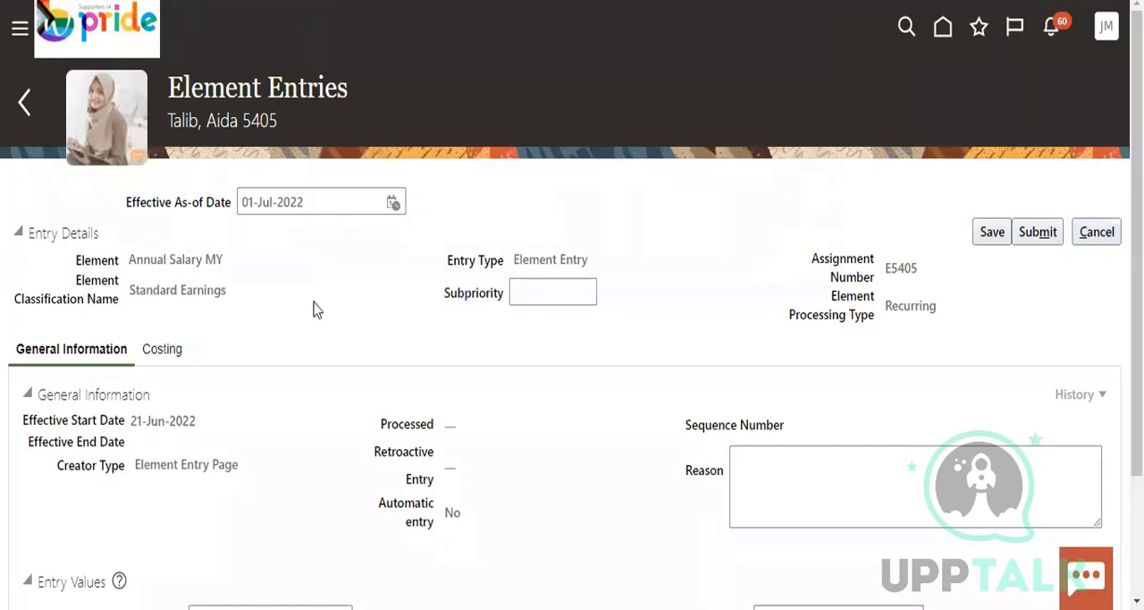
# Try to save the entry with the Effective As-of Date set to 31-Jul-2022, and cancel its creation
pyautogui.click(162, 350)
pyautogui.click(779, 243)
pyautogui.click(394, 204)
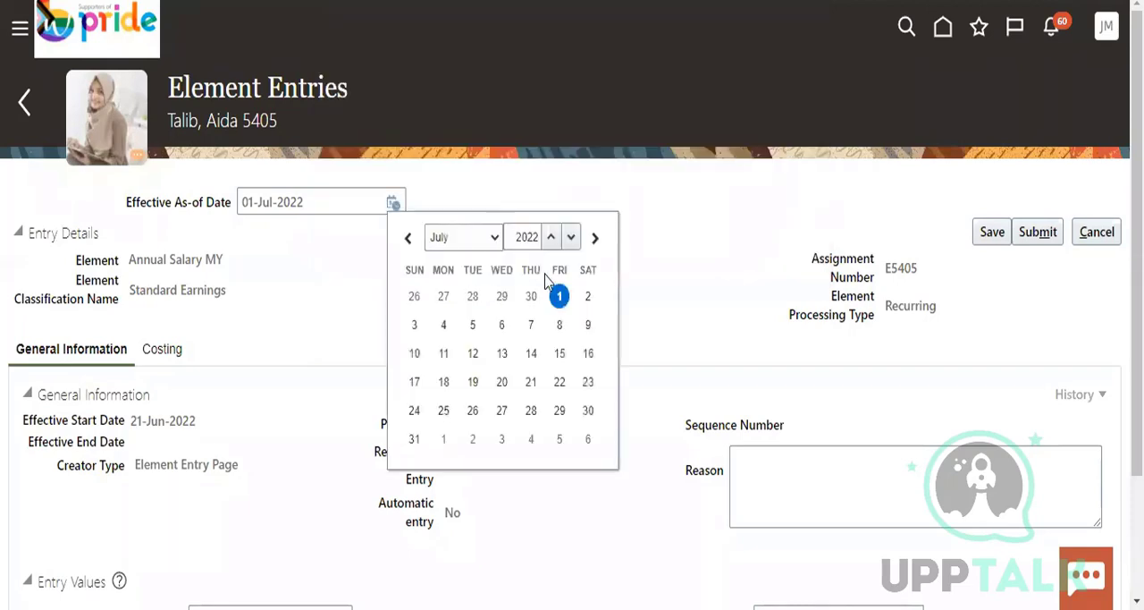
pyautogui.click(497, 239)
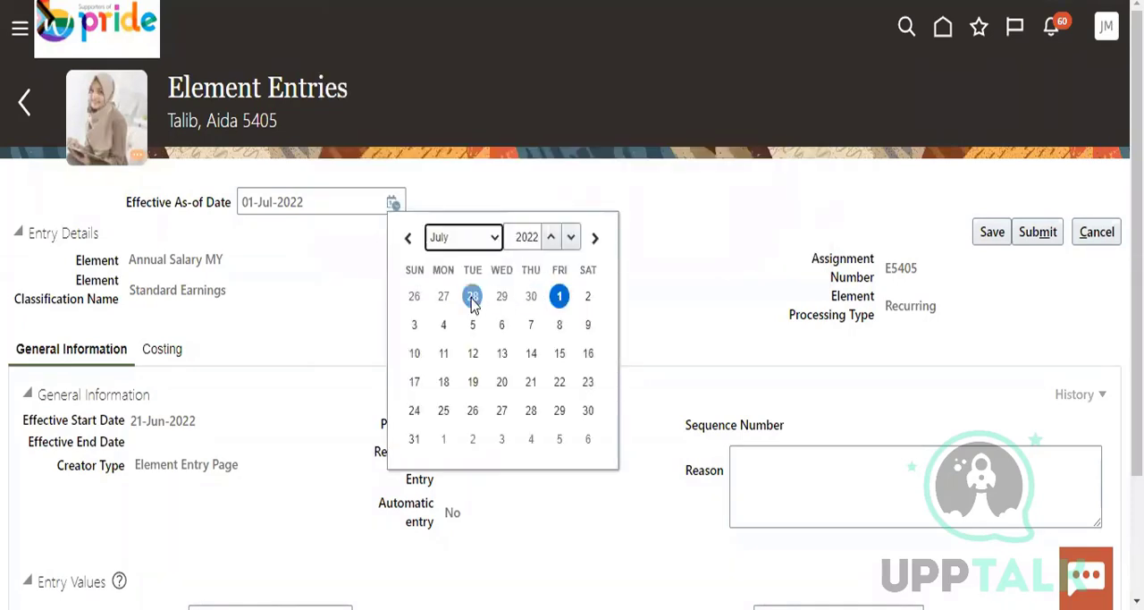
pyautogui.click(415, 440)
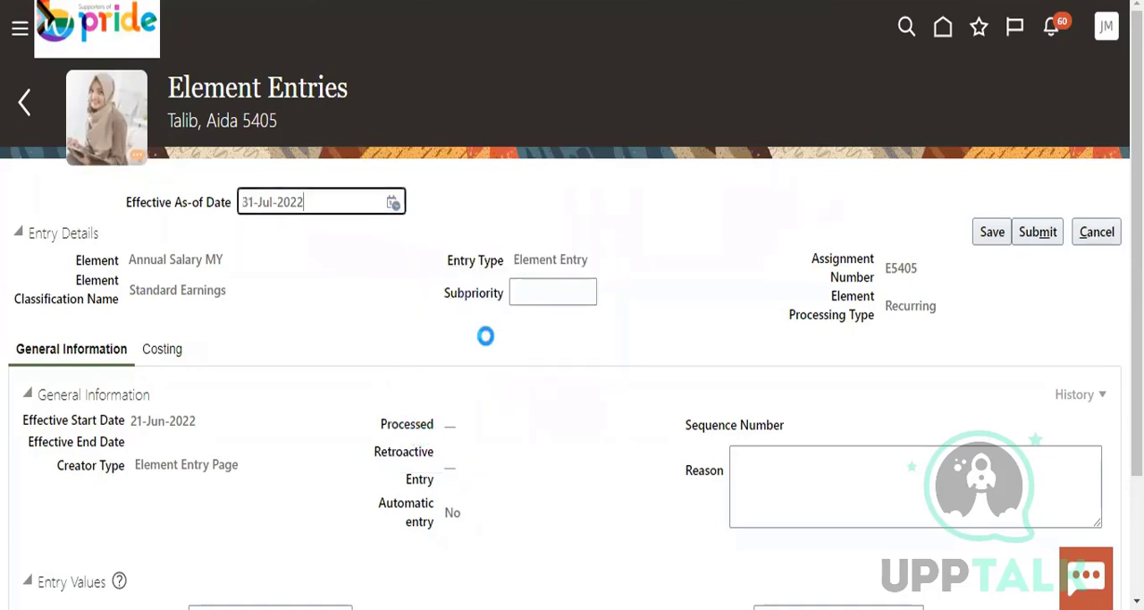
pyautogui.click(992, 232)
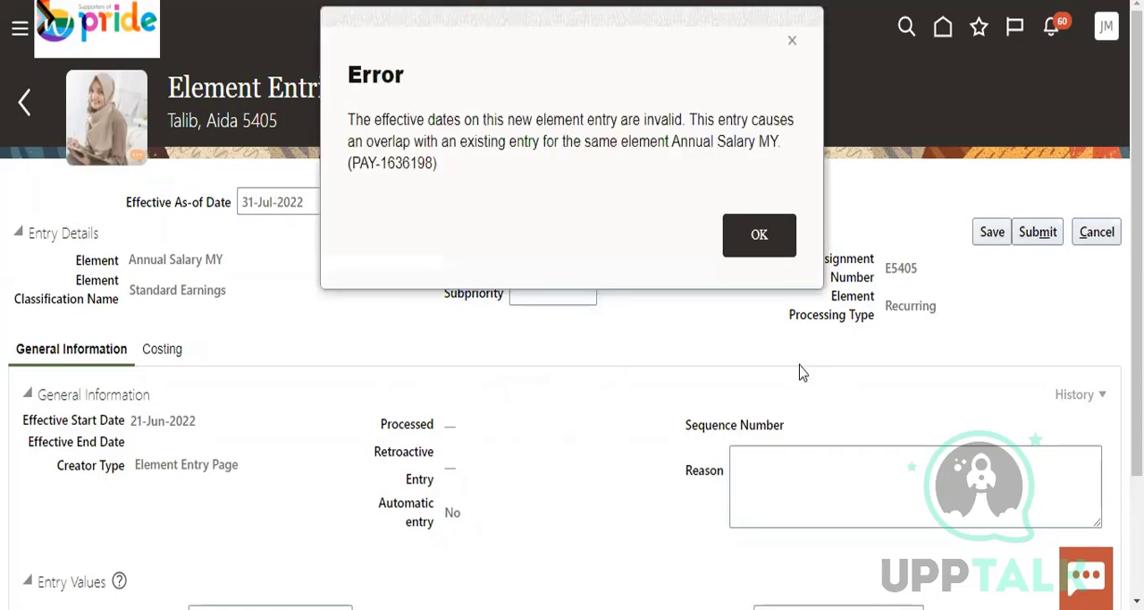
pyautogui.click(758, 236)
pyautogui.click(1092, 235)
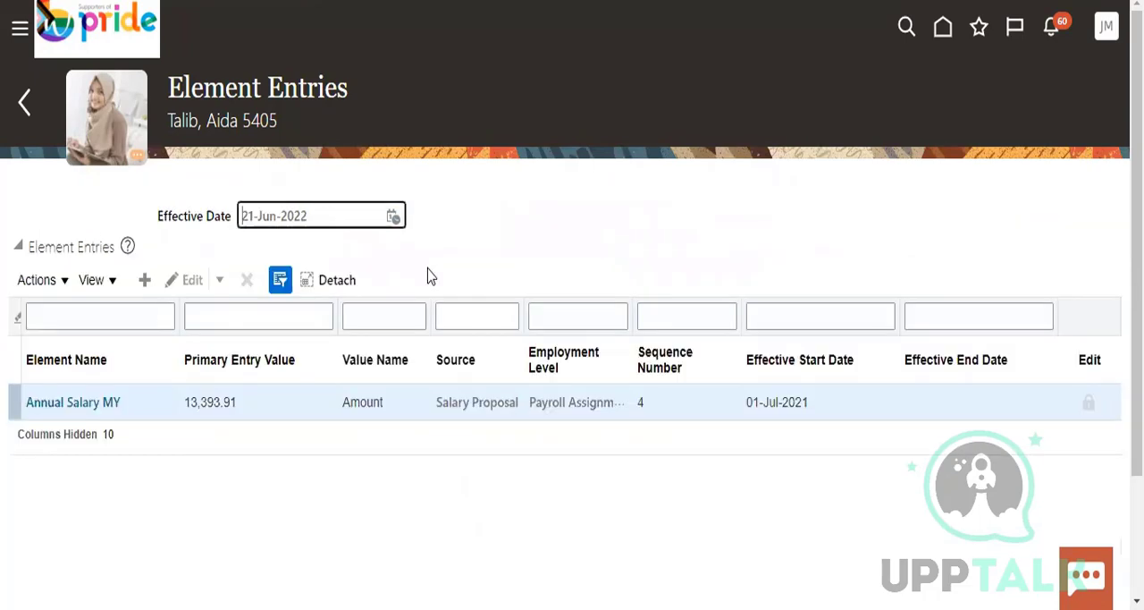
# Start another element entry effective 21-Jun-2022 and search the available element names using the wildcard term "s%"
pyautogui.click(40, 280)
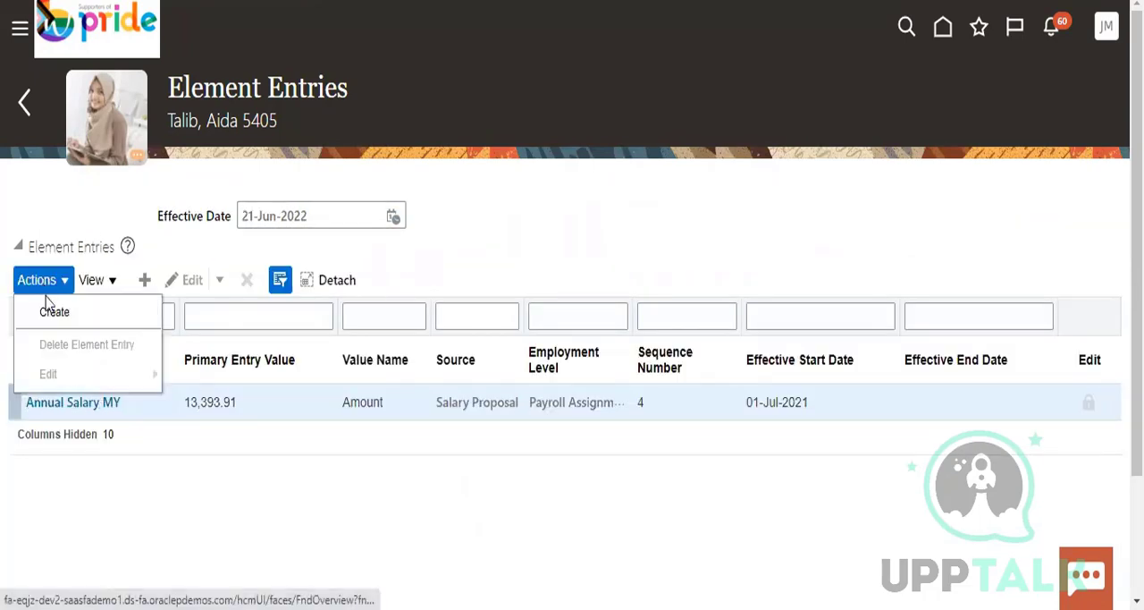
pyautogui.click(51, 309)
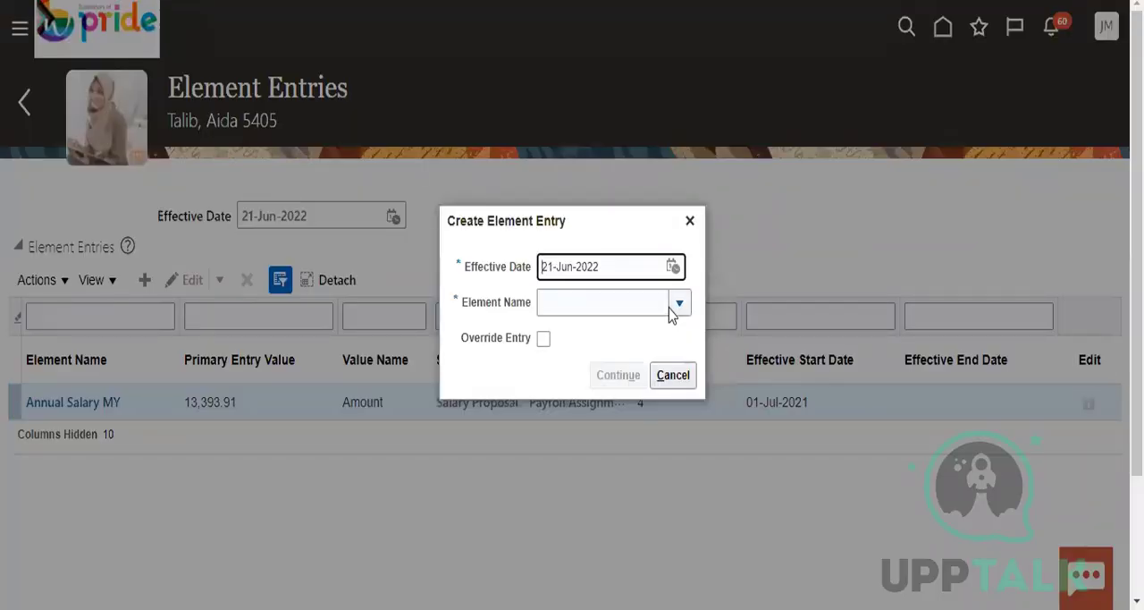
pyautogui.click(681, 302)
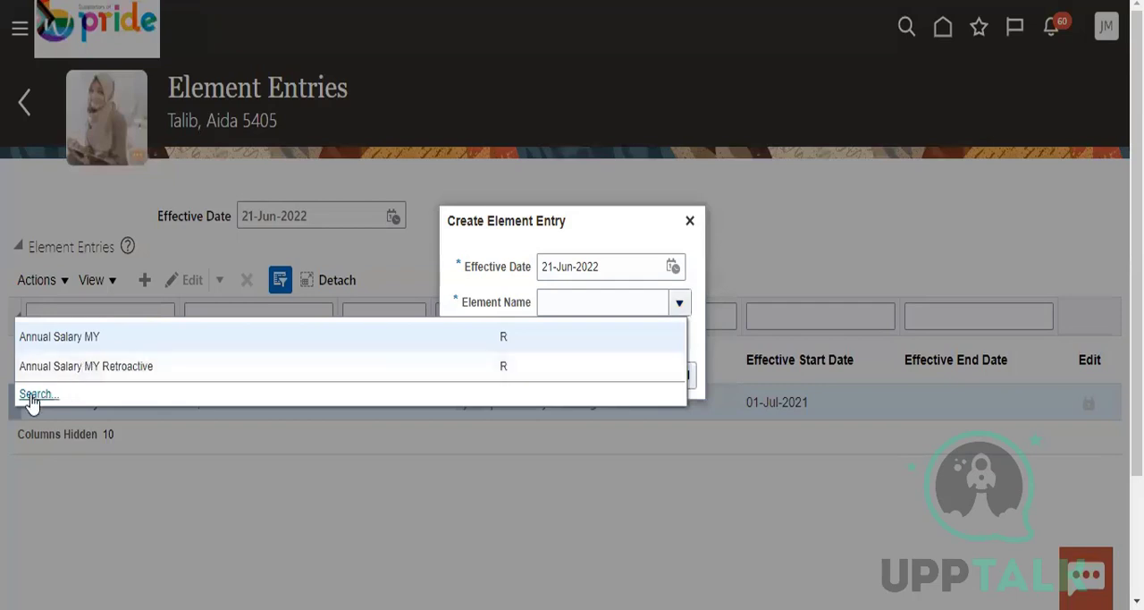
pyautogui.click(32, 399)
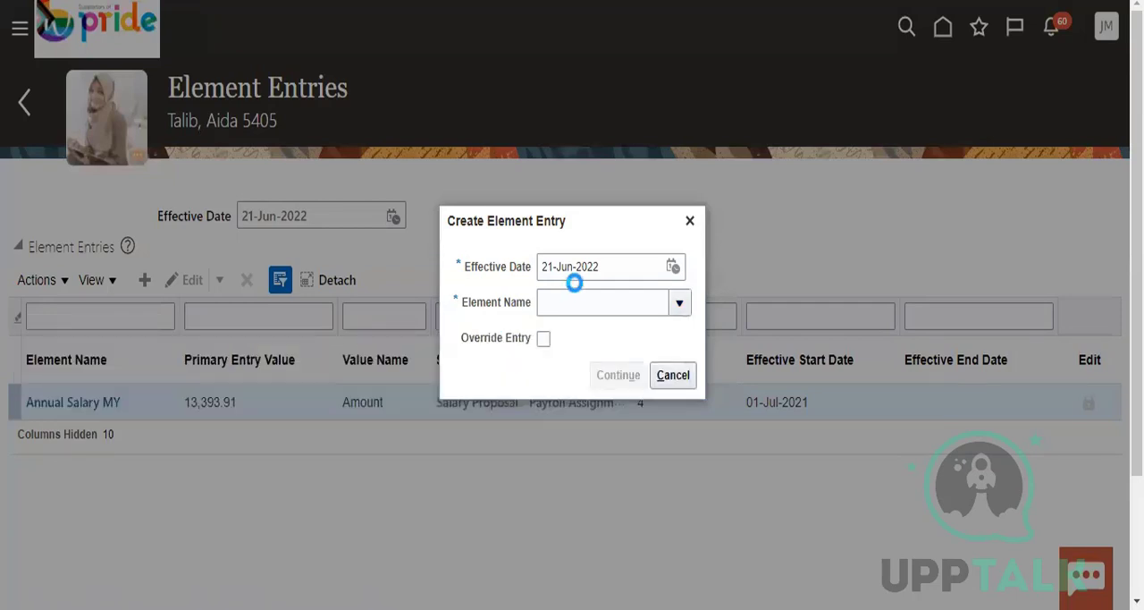
pyautogui.click(425, 267)
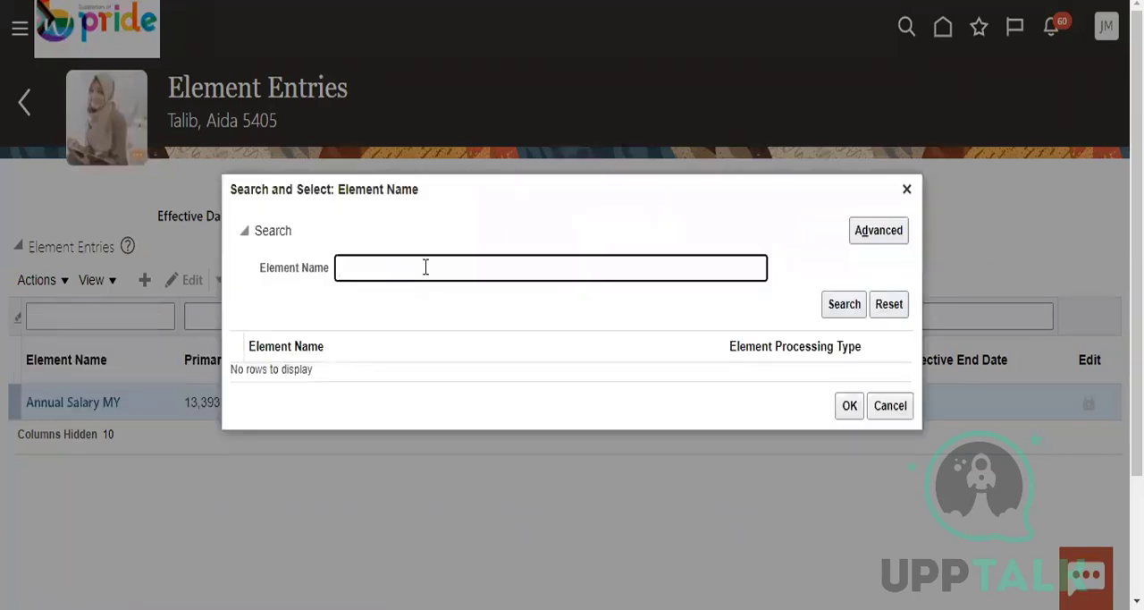
pyautogui.write('A')
pyautogui.click(843, 305)
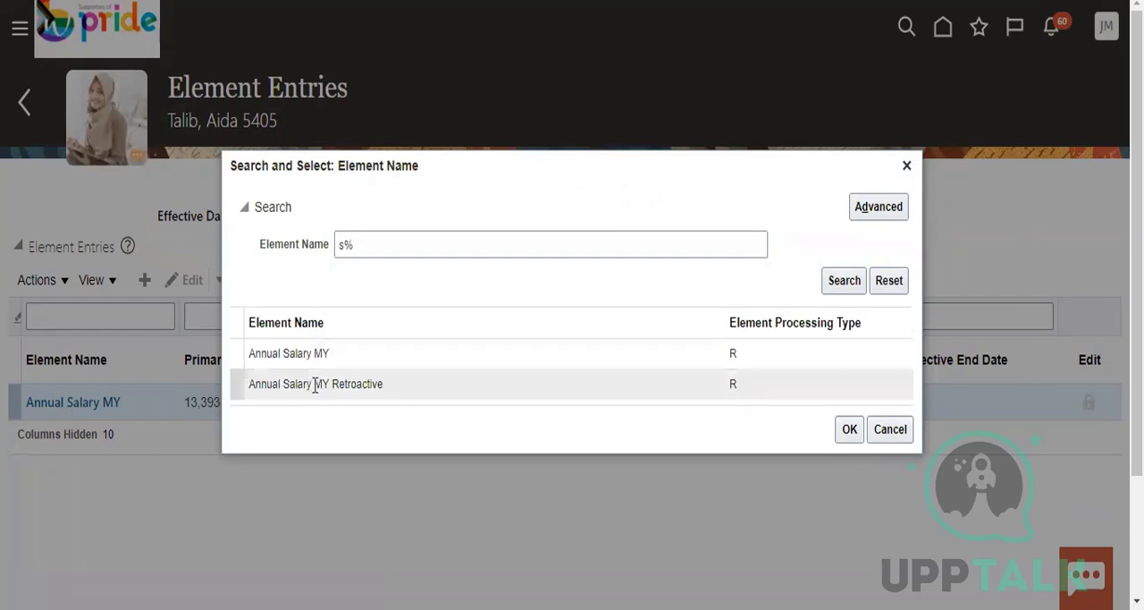
# Choose Annual Salary MY as the element for the new entry and continue to its entry details
pyautogui.click(314, 386)
pyautogui.click(756, 353)
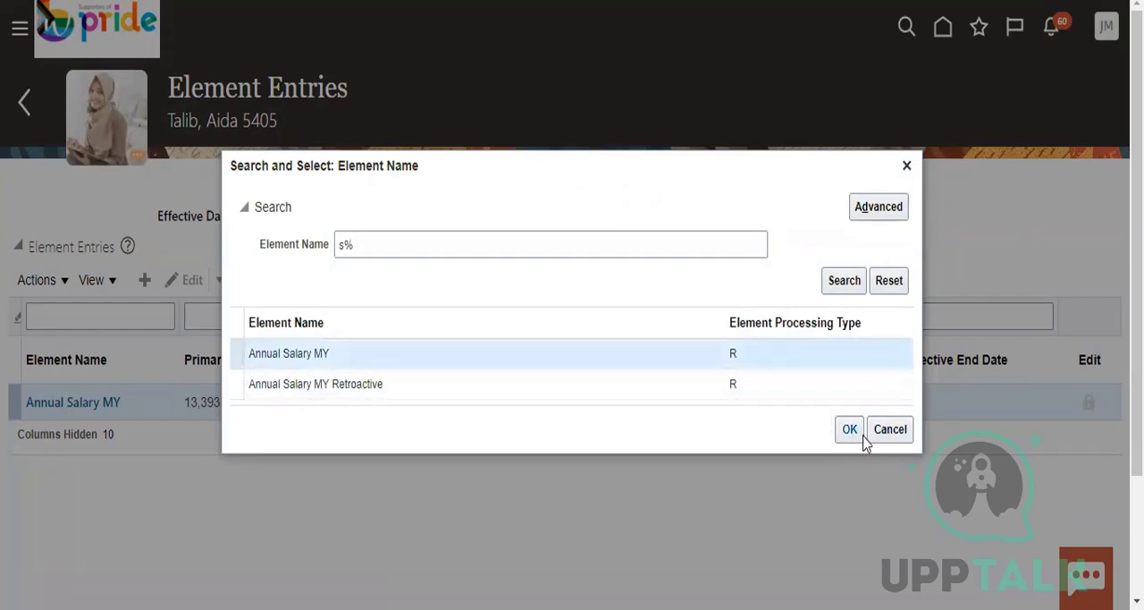
pyautogui.click(851, 431)
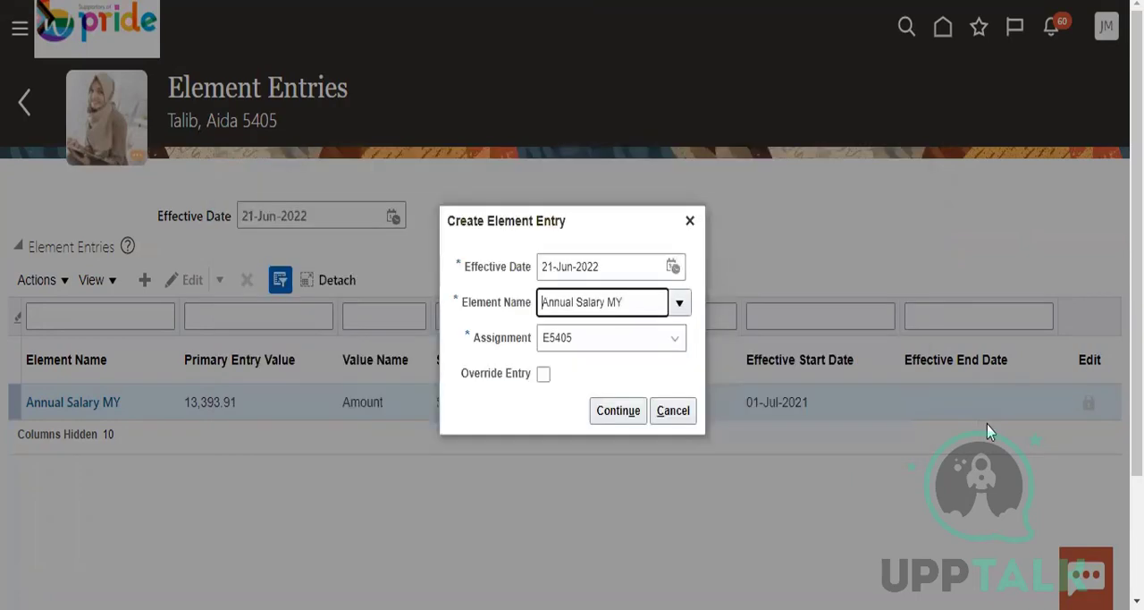
pyautogui.click(626, 394)
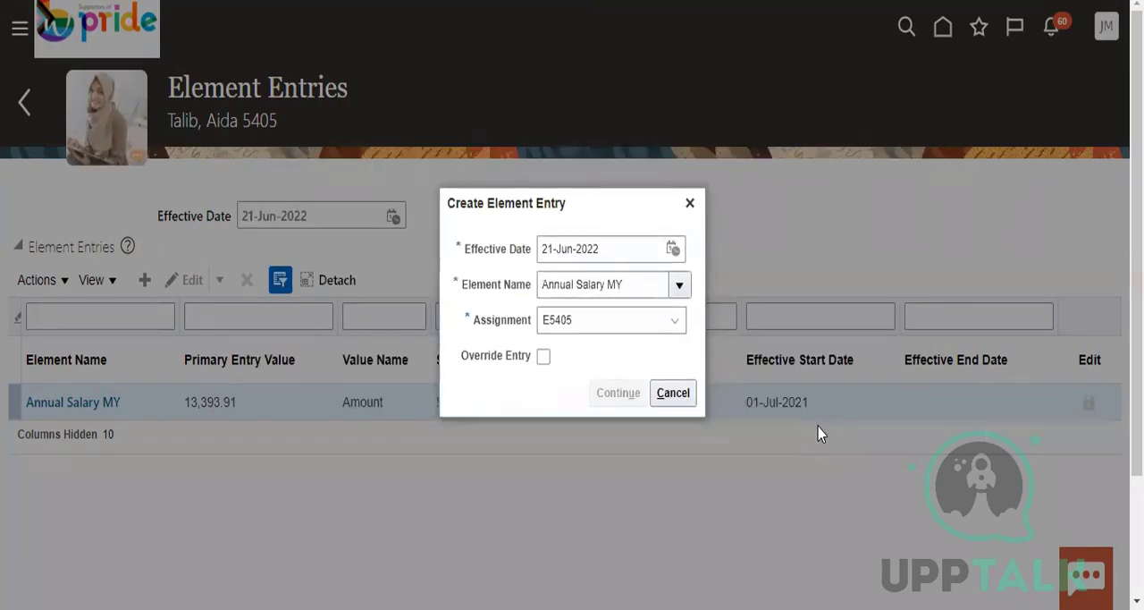
# Examine the Annual Salary MY entry's general information and entry values, and cancel its creation
pyautogui.scroll(-3, 1017, 400)
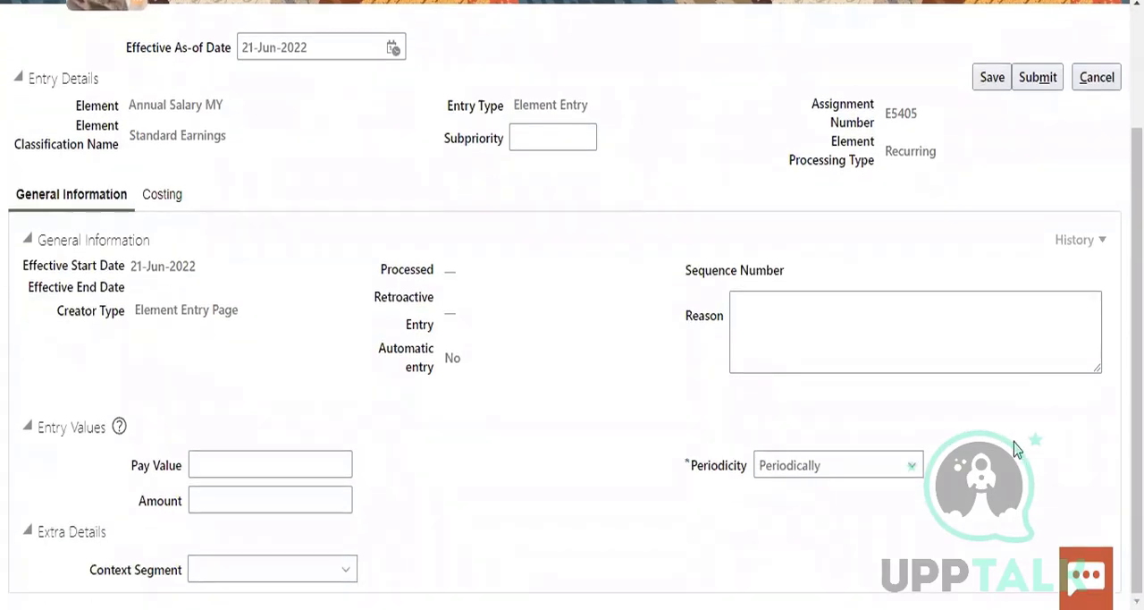
pyautogui.scroll(3, 1017, 450)
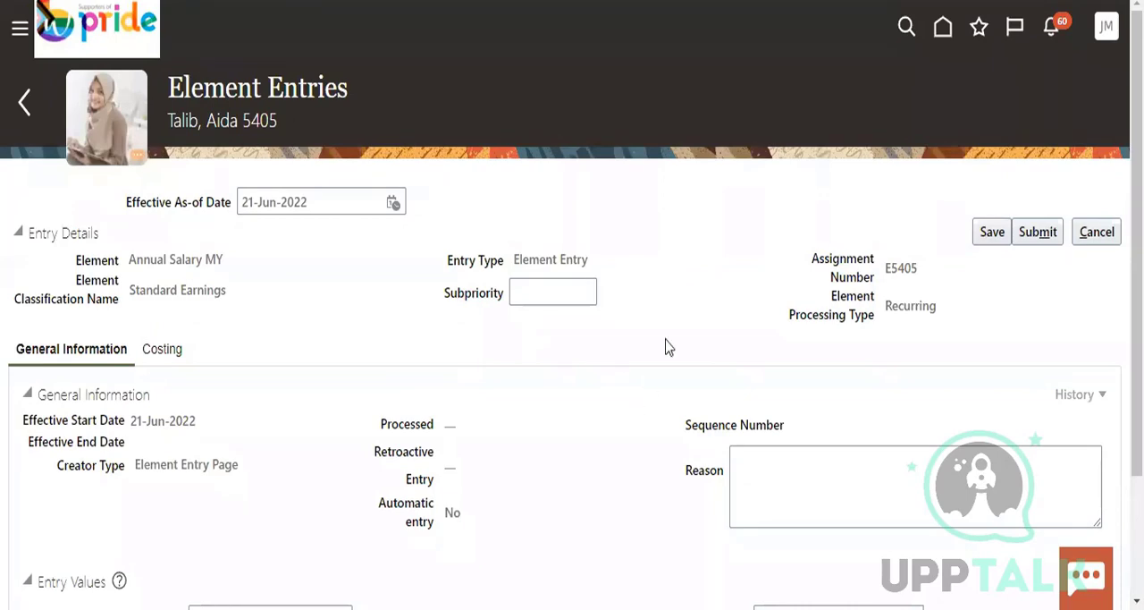
pyautogui.moveTo(506, 264); pyautogui.dragTo(606, 268)
pyautogui.click(621, 468)
pyautogui.scroll(-1, 621, 469)
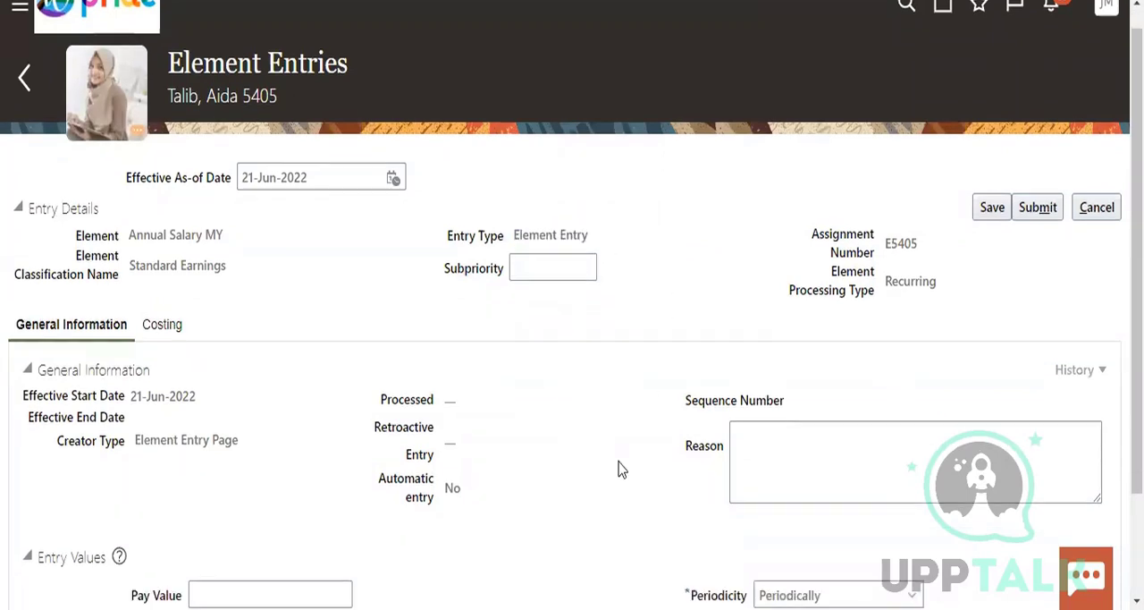
pyautogui.scroll(-3, 621, 469)
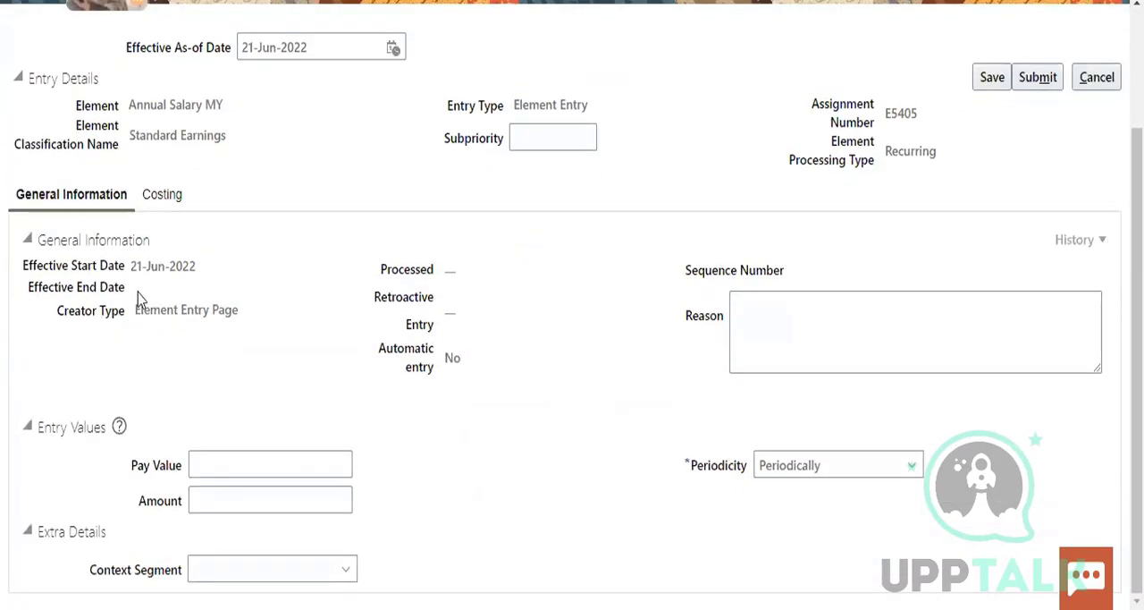
pyautogui.tripleClick(310, 321)
pyautogui.click(545, 409)
pyautogui.scroll(2, 1064, 401)
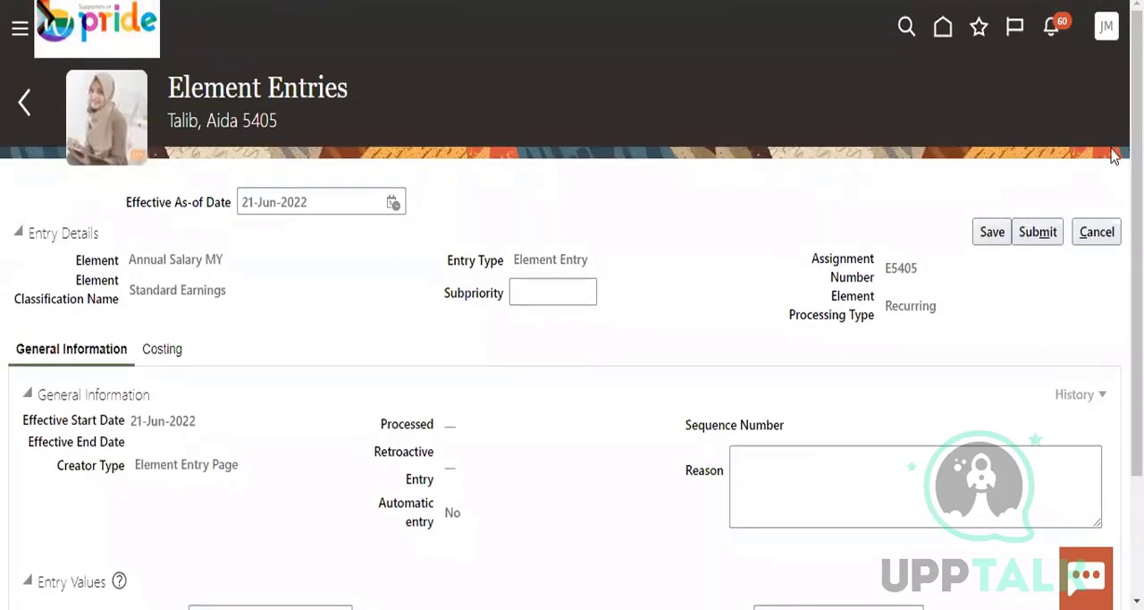
pyautogui.click(1103, 230)
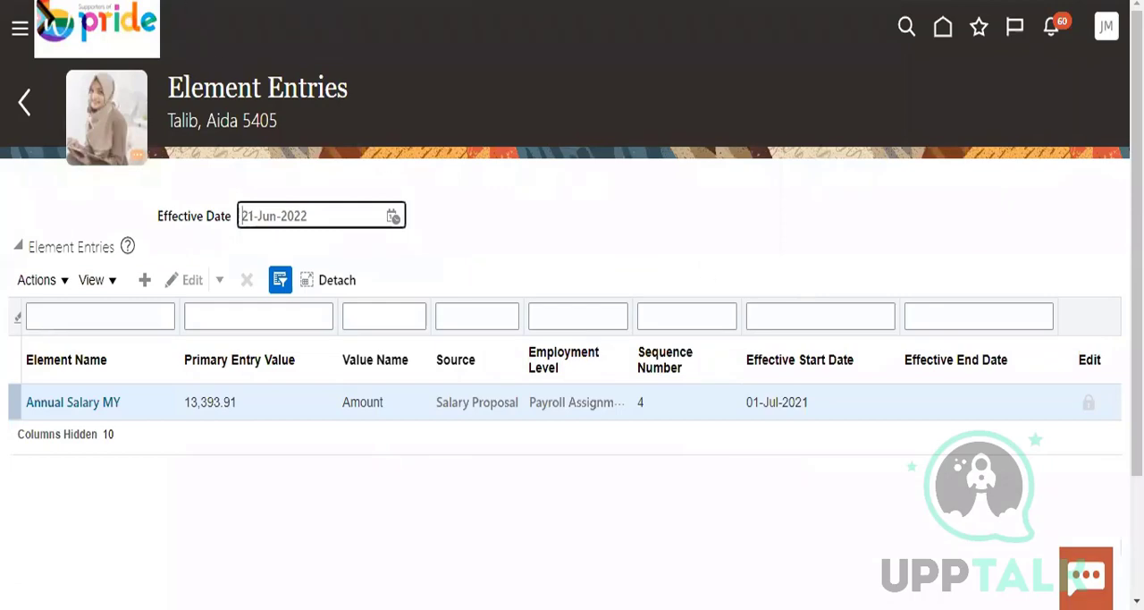
# Return to the Payroll task list and open Submit a Flow under Flow Submission and Results
pyautogui.click(27, 103)
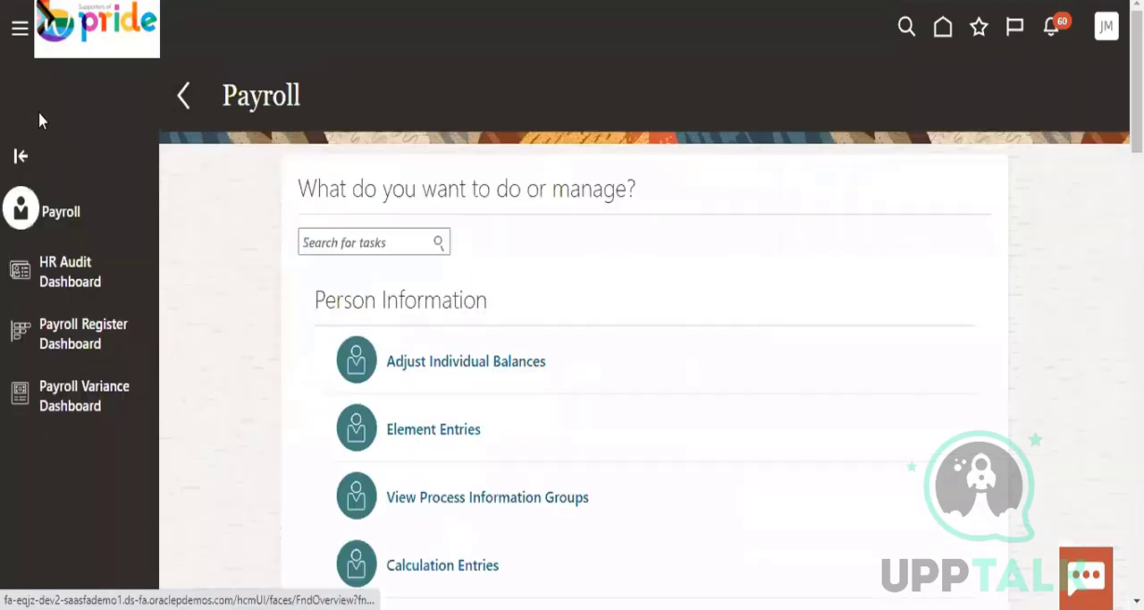
pyautogui.scroll(-3, 748, 319)
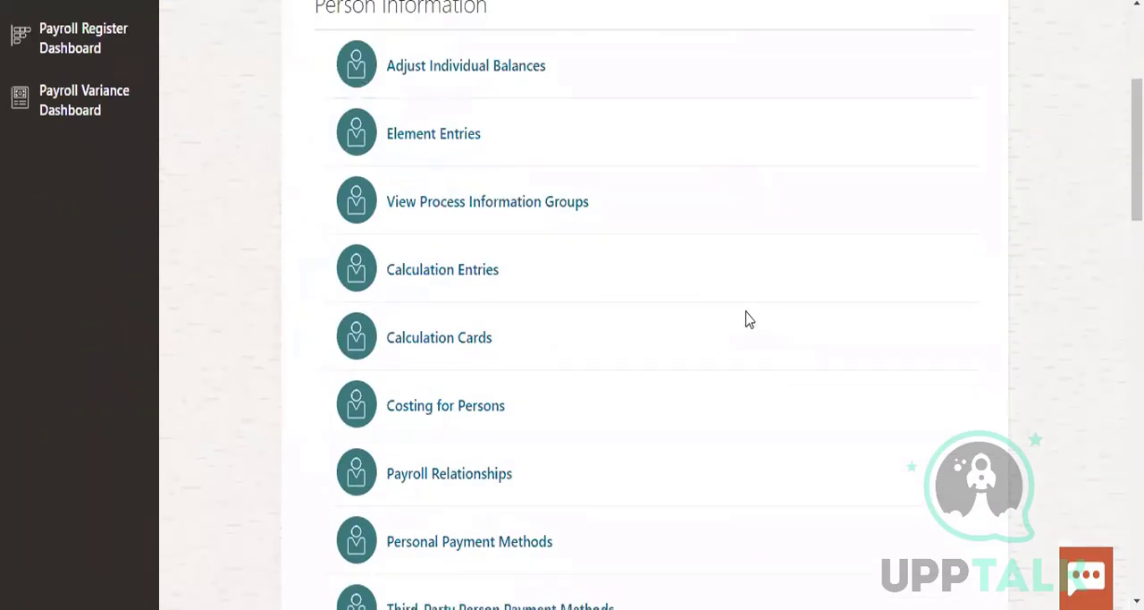
pyautogui.scroll(-3, 748, 319)
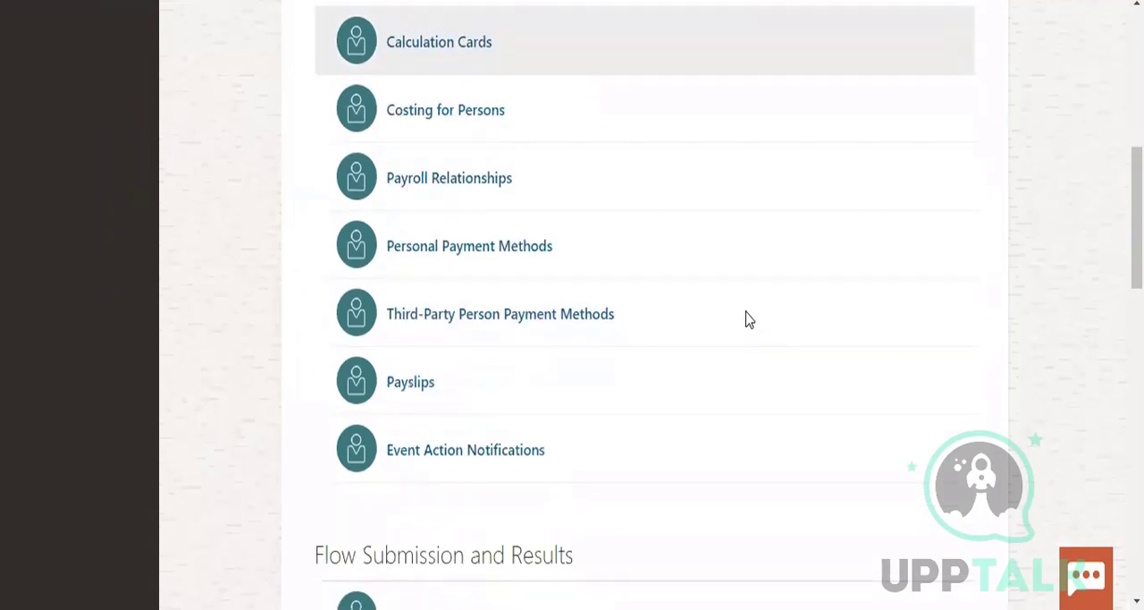
pyautogui.scroll(-3, 748, 319)
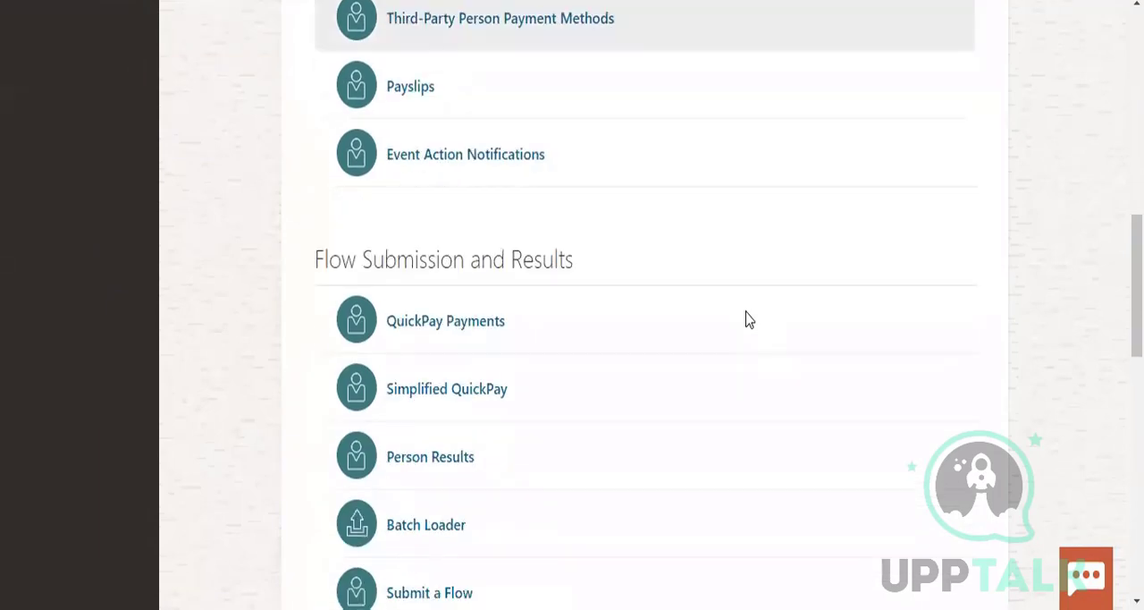
pyautogui.scroll(-2, 748, 319)
pyautogui.scroll(-3, 749, 319)
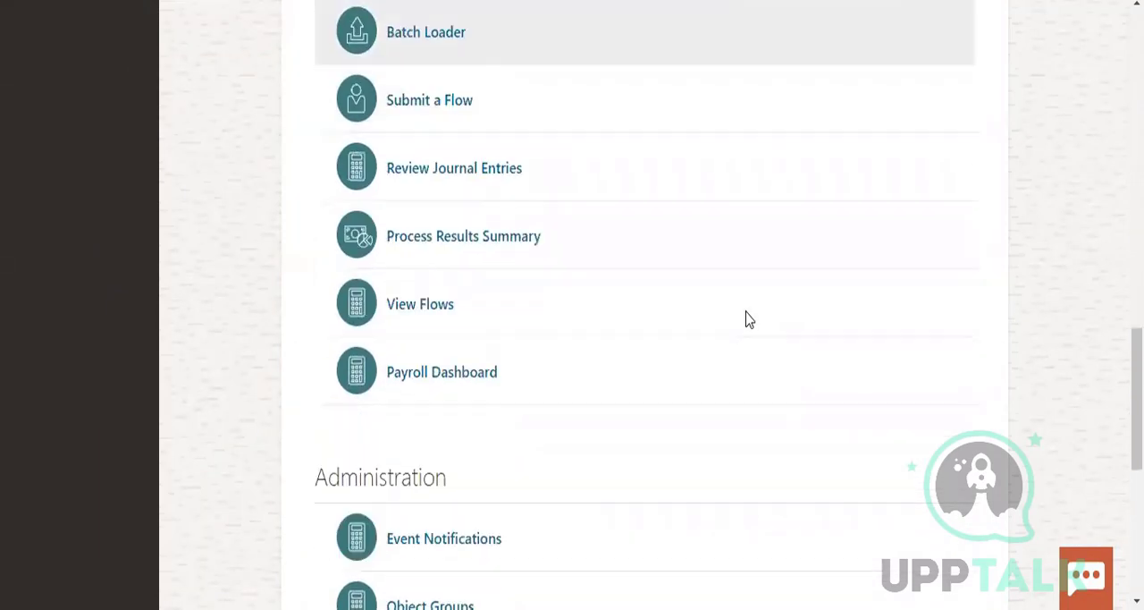
pyautogui.scroll(-3, 748, 319)
pyautogui.scroll(-2, 748, 319)
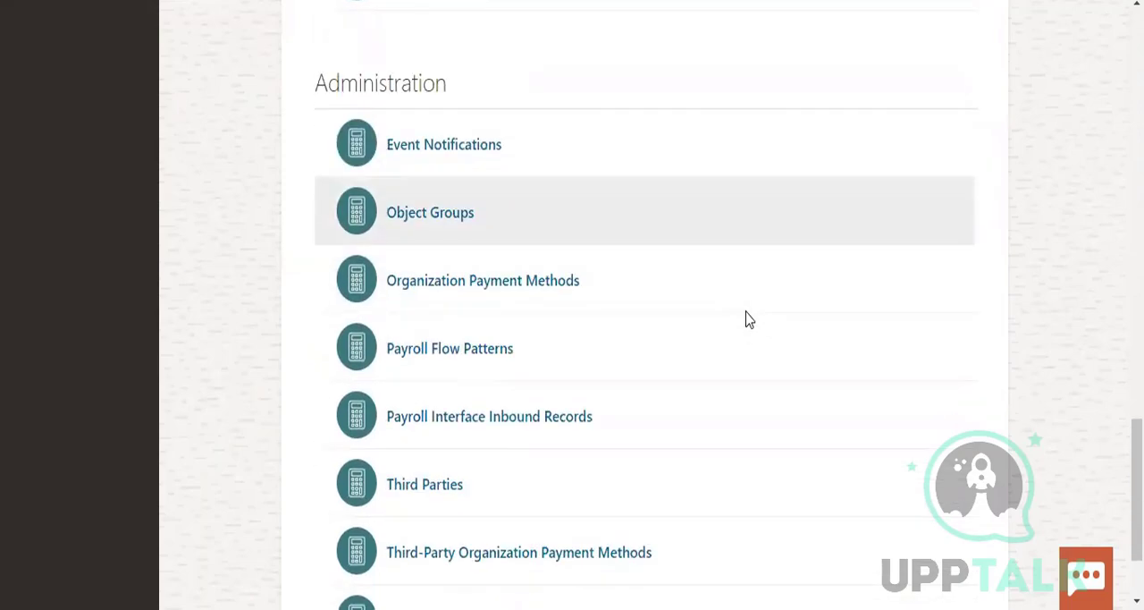
pyautogui.scroll(7, 748, 319)
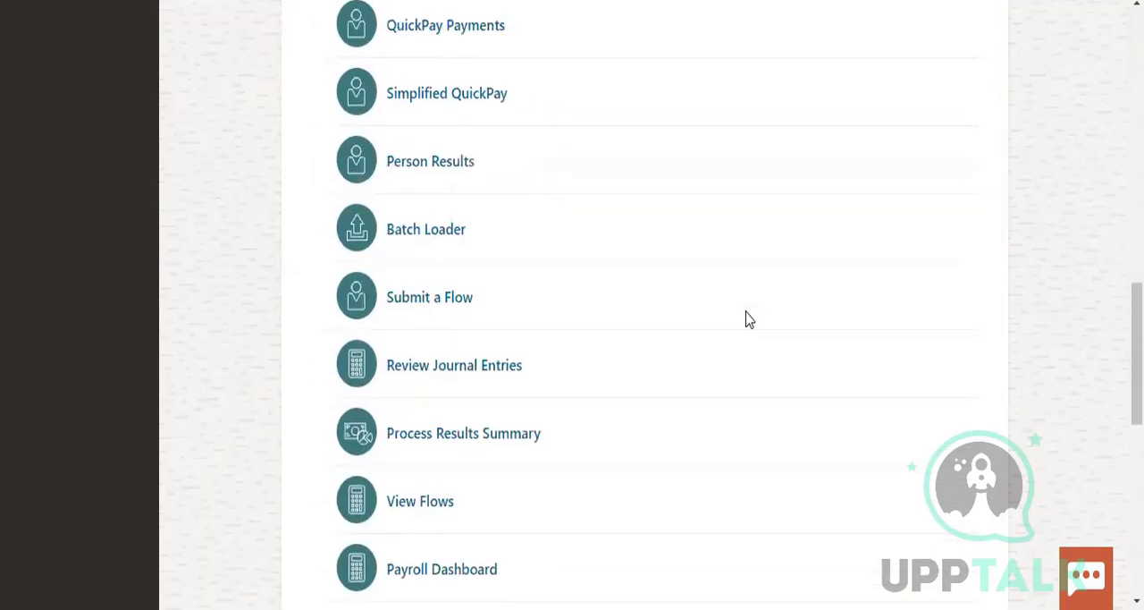
pyautogui.click(441, 296)
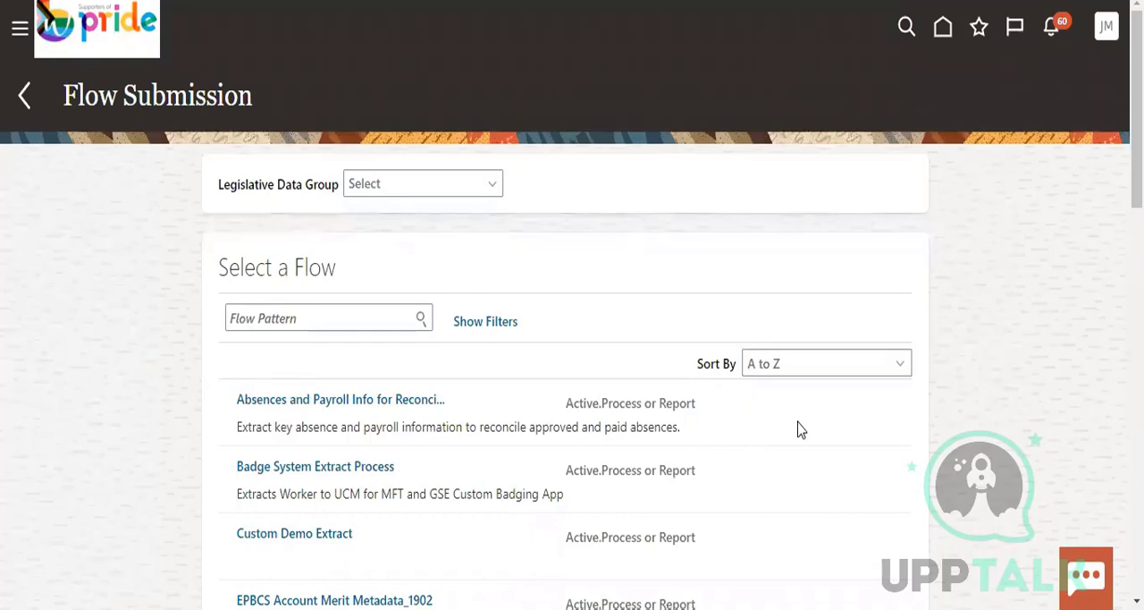
# Open the Absences and Payroll Info for Reconciliation flow and name the payroll flow "US_Payroll flow"
pyautogui.click(303, 404)
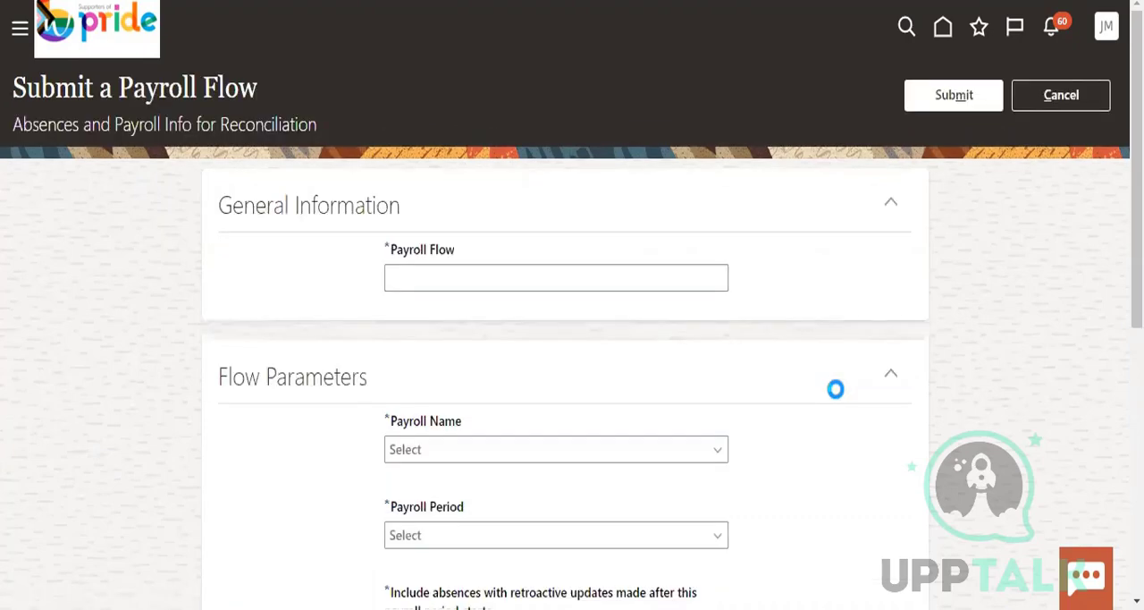
pyautogui.scroll(-3, 835, 393)
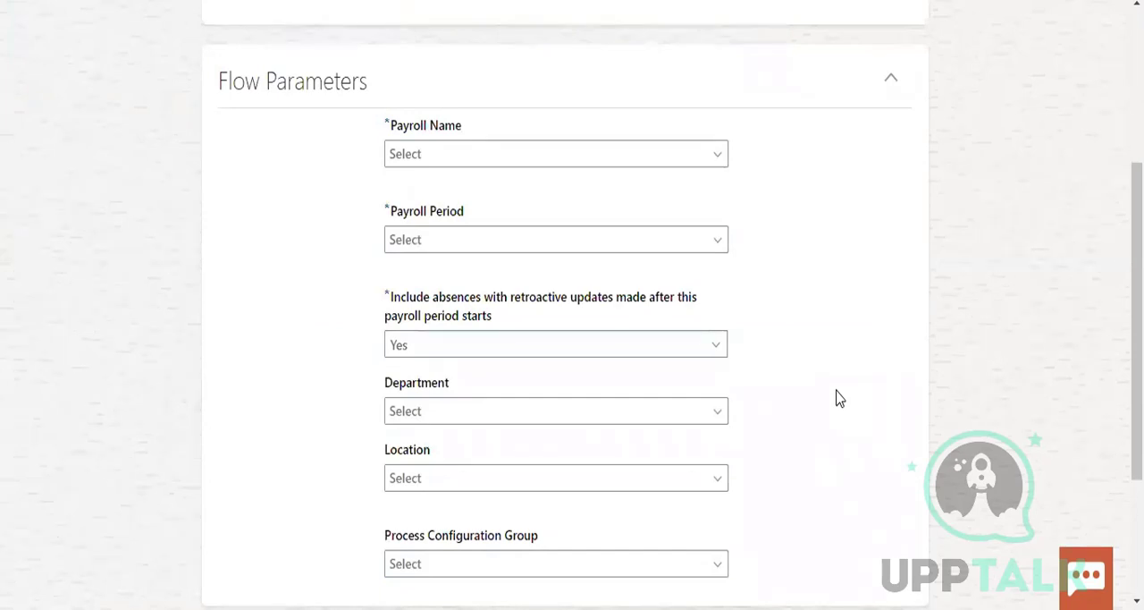
pyautogui.scroll(-2, 840, 398)
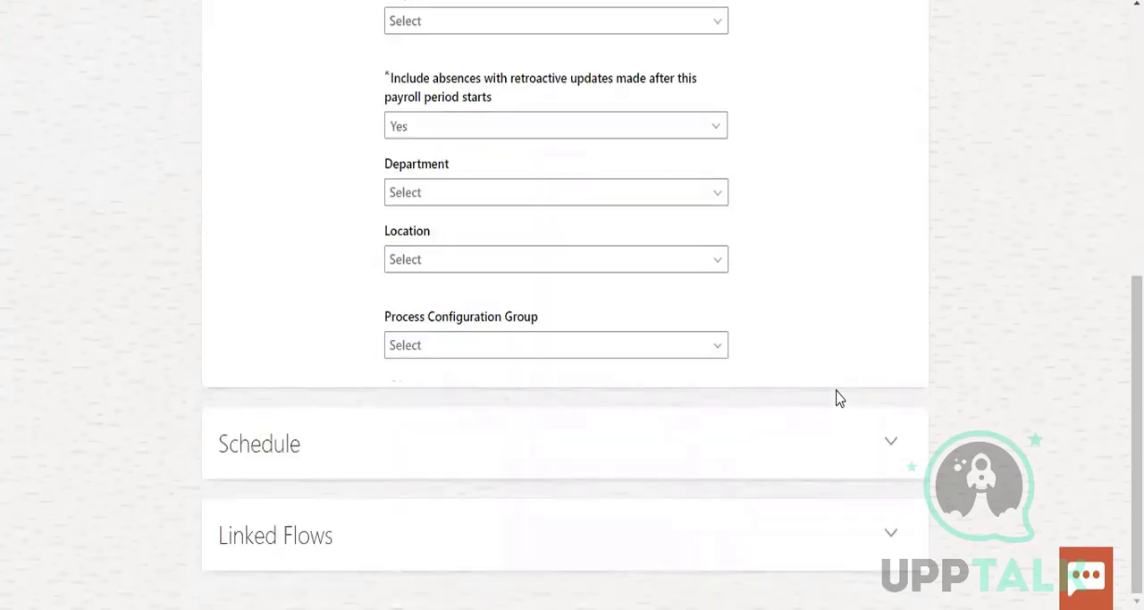
pyautogui.scroll(5, 838, 399)
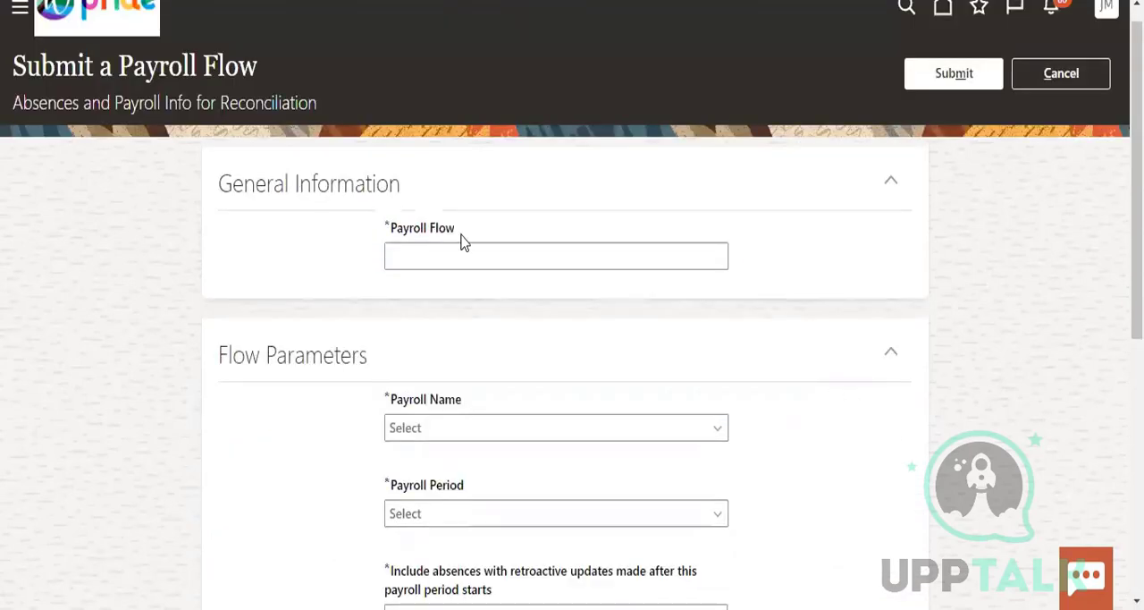
pyautogui.click(447, 250)
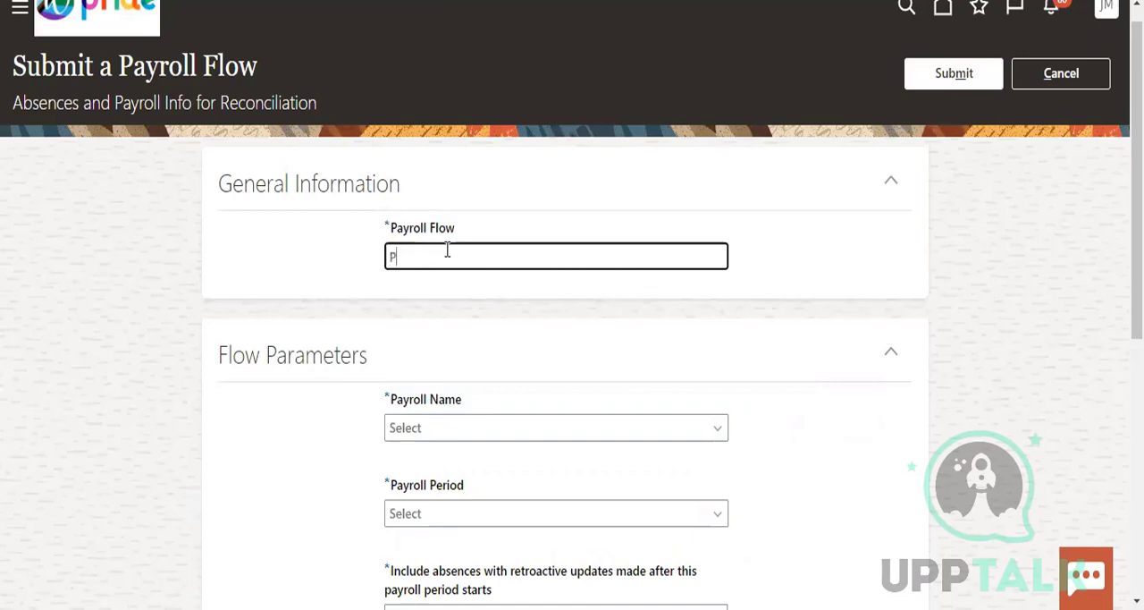
pyautogui.write('US_Payroll flow')
# Set the Payroll Name to IN Monthly Payroll and the Payroll Period to 2019-12-01 -- 2019-12-31
pyautogui.scroll(-2, 490, 182)
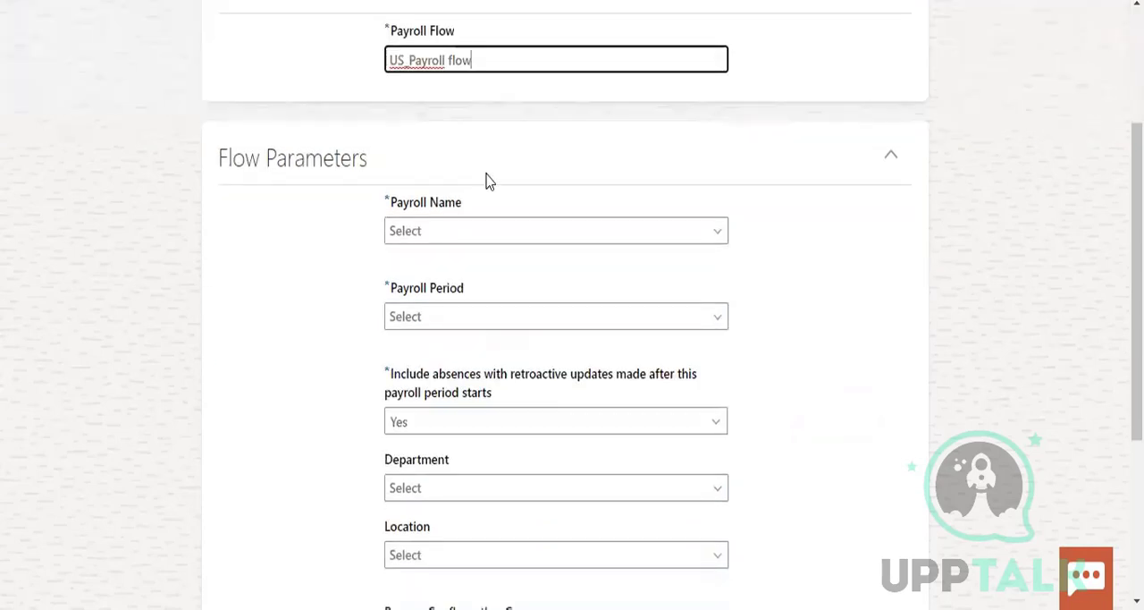
pyautogui.click(450, 232)
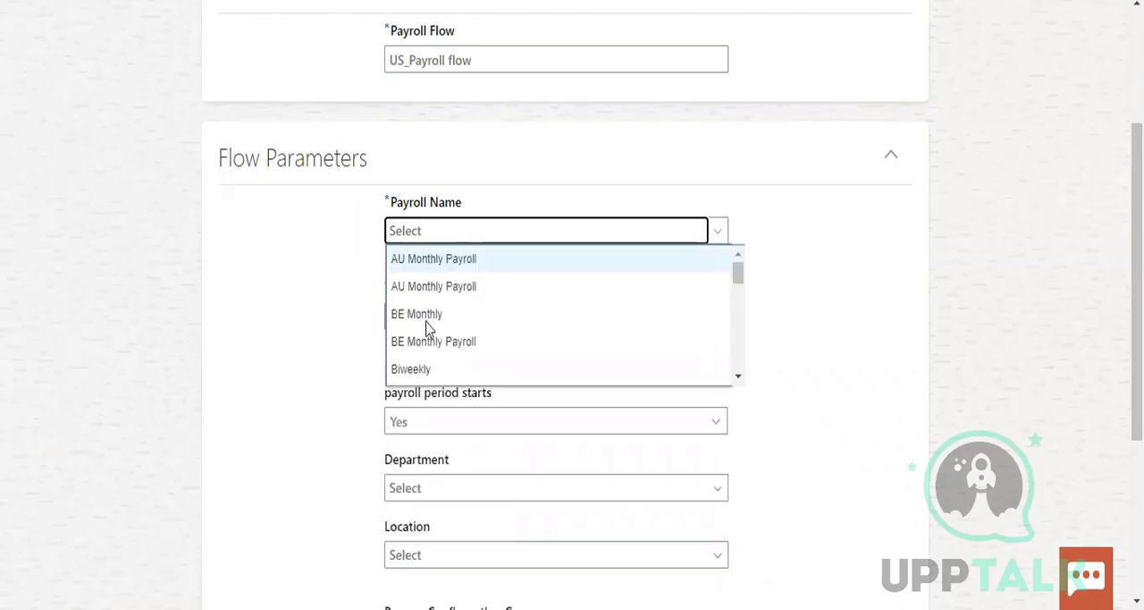
pyautogui.scroll(-3, 489, 330)
pyautogui.scroll(-5, 490, 330)
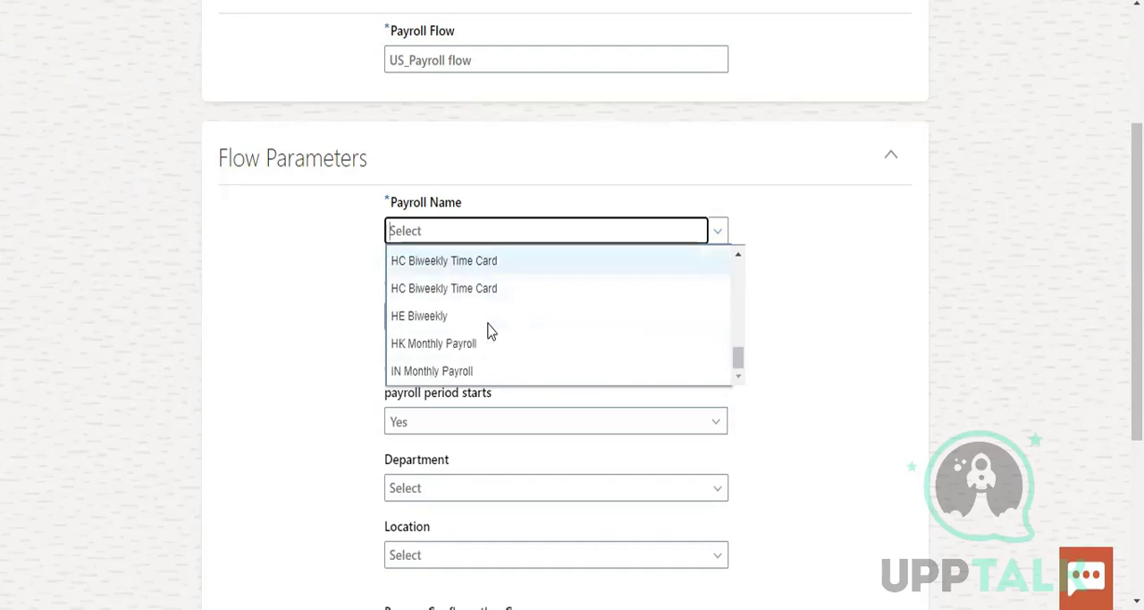
pyautogui.click(459, 371)
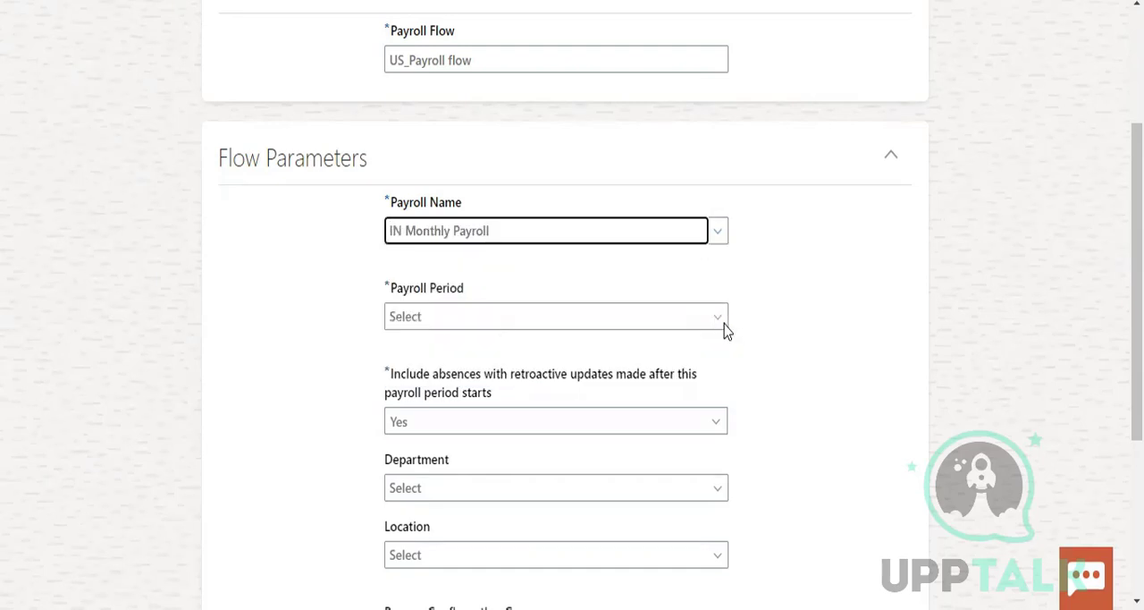
pyautogui.click(723, 327)
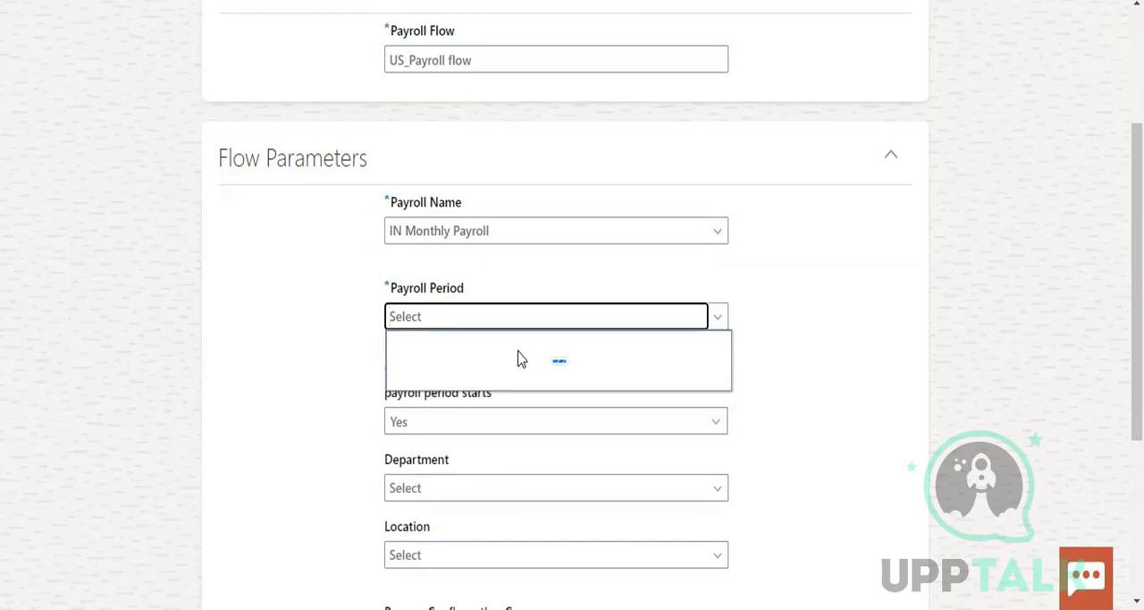
pyautogui.click(468, 350)
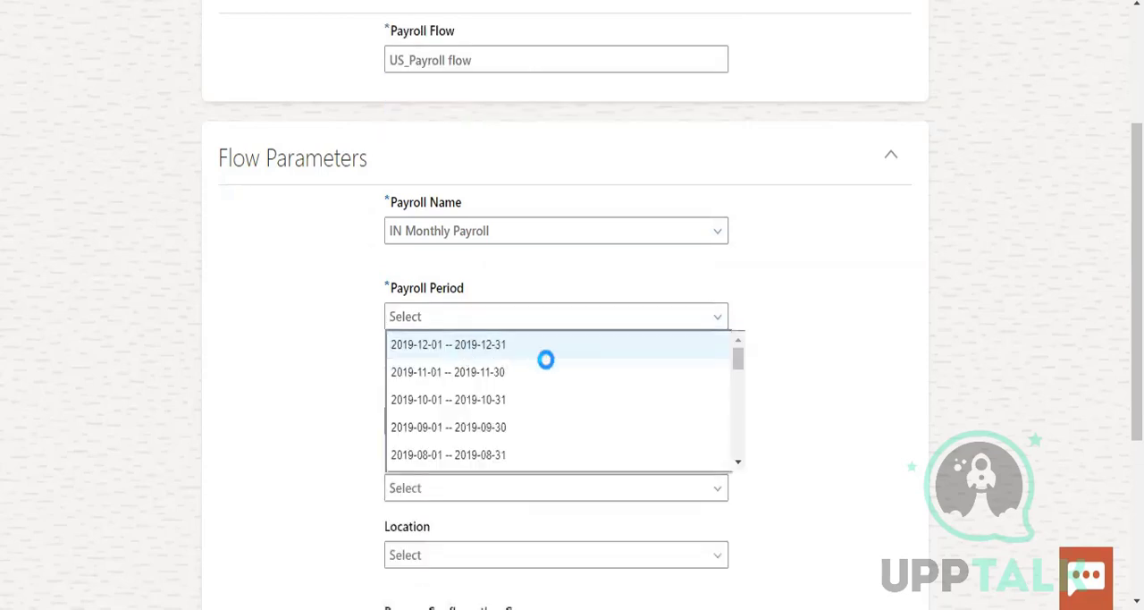
# Try to set the flow's Department parameter to Compensation UK
pyautogui.scroll(-2, 601, 399)
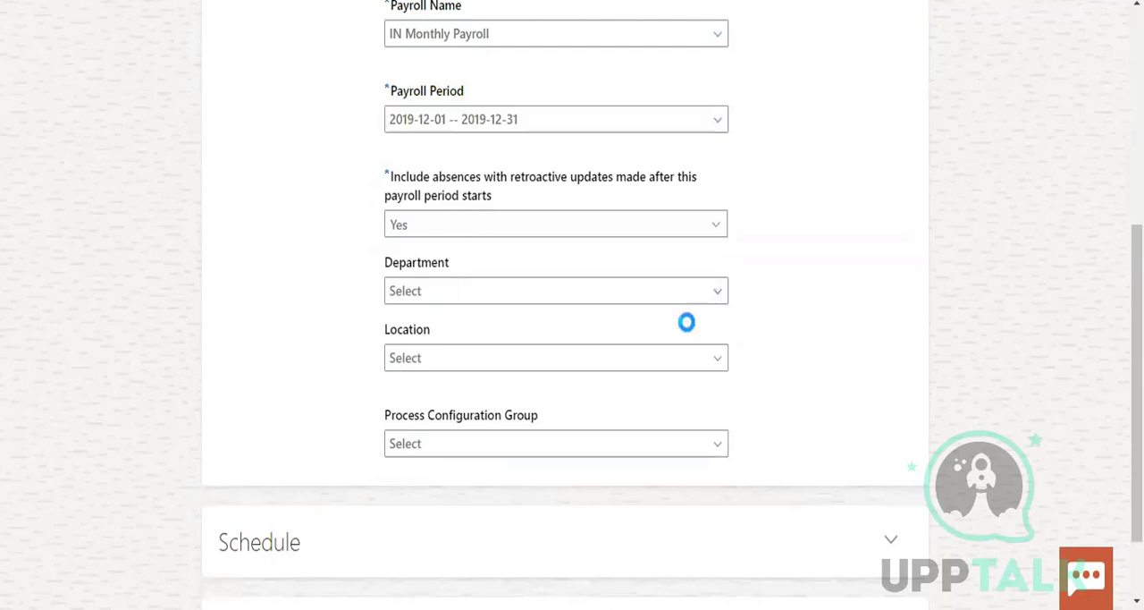
pyautogui.click(625, 292)
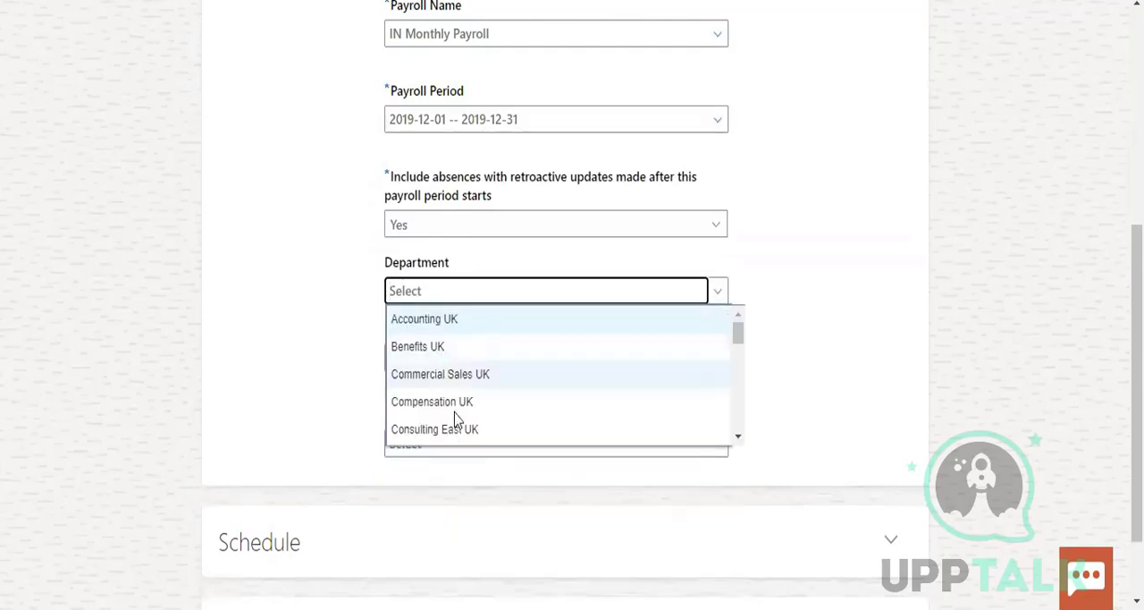
pyautogui.click(436, 403)
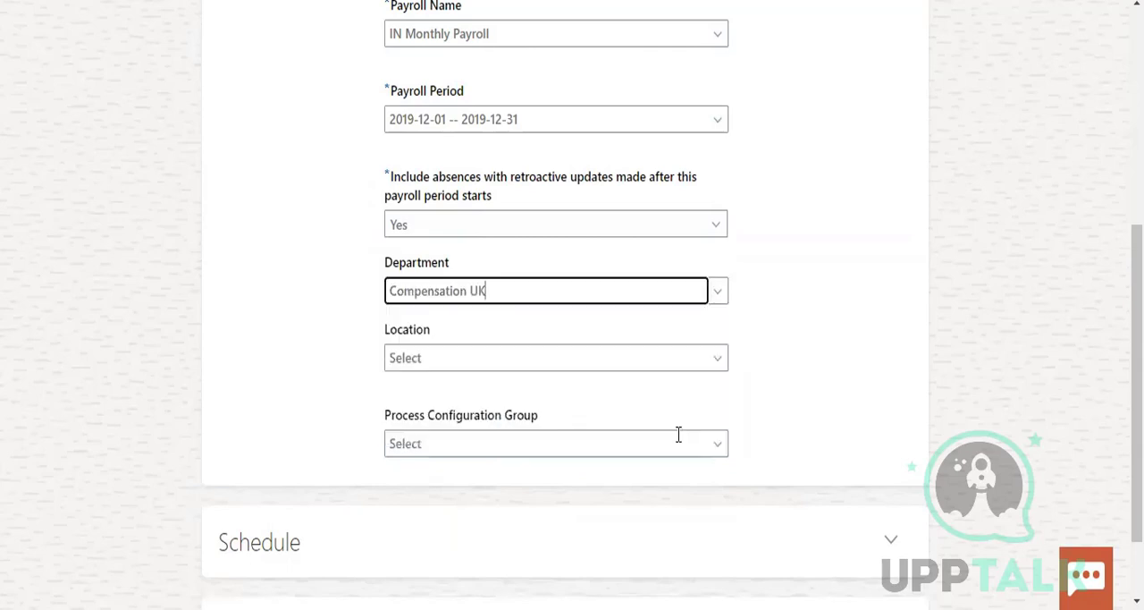
# Set the Location to Amsterdam and the Process Configuration Group to ORA_HEX_EXTRACT_DEFAULT
pyautogui.click(718, 359)
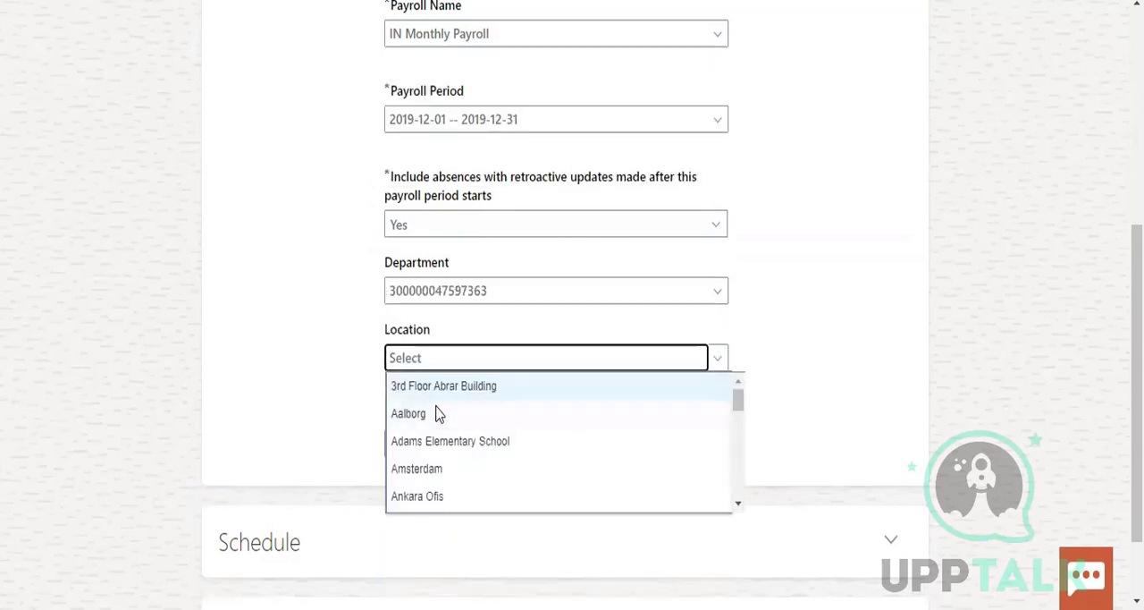
pyautogui.click(455, 468)
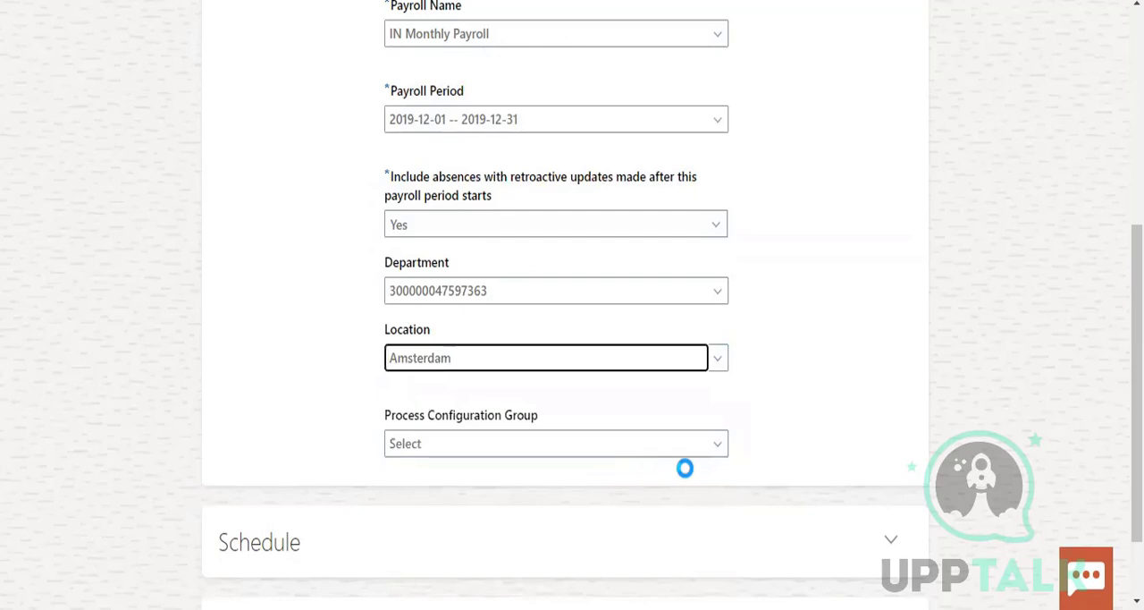
pyautogui.click(682, 449)
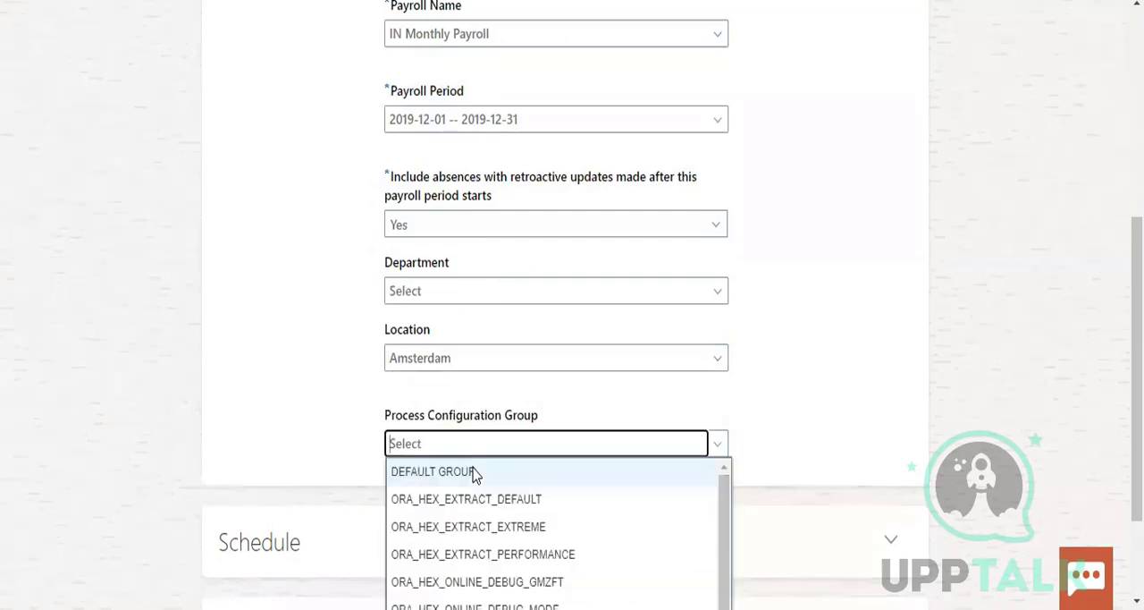
pyautogui.click(548, 501)
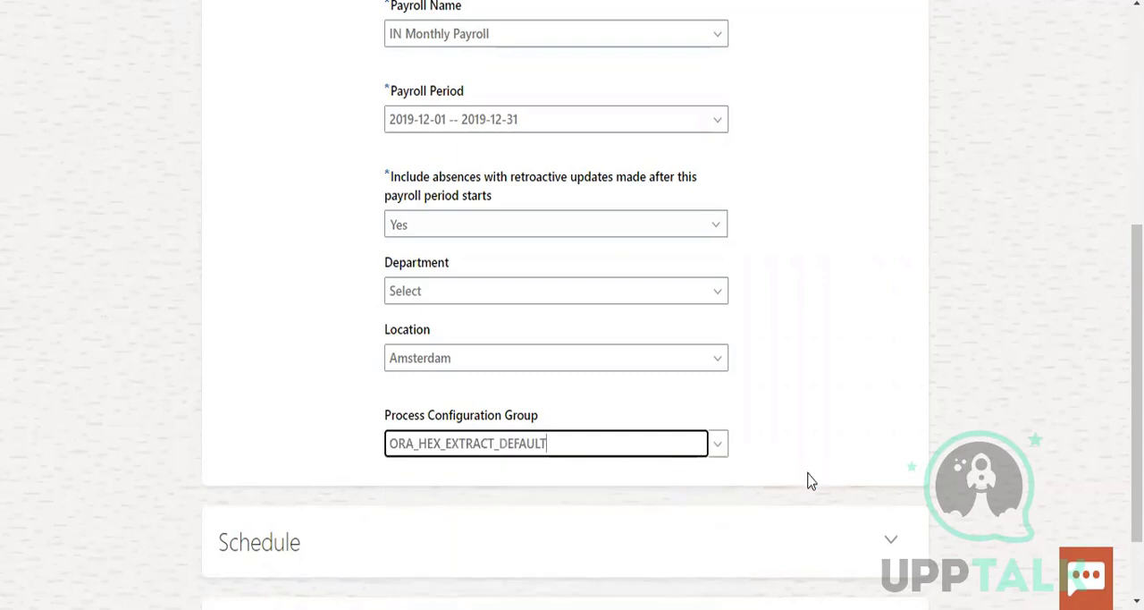
# Submit the completed Absences and Payroll Info for Reconciliation flow, and return from its Payroll Checklist to the flow list
pyautogui.click(901, 353)
pyautogui.scroll(-1, 912, 356)
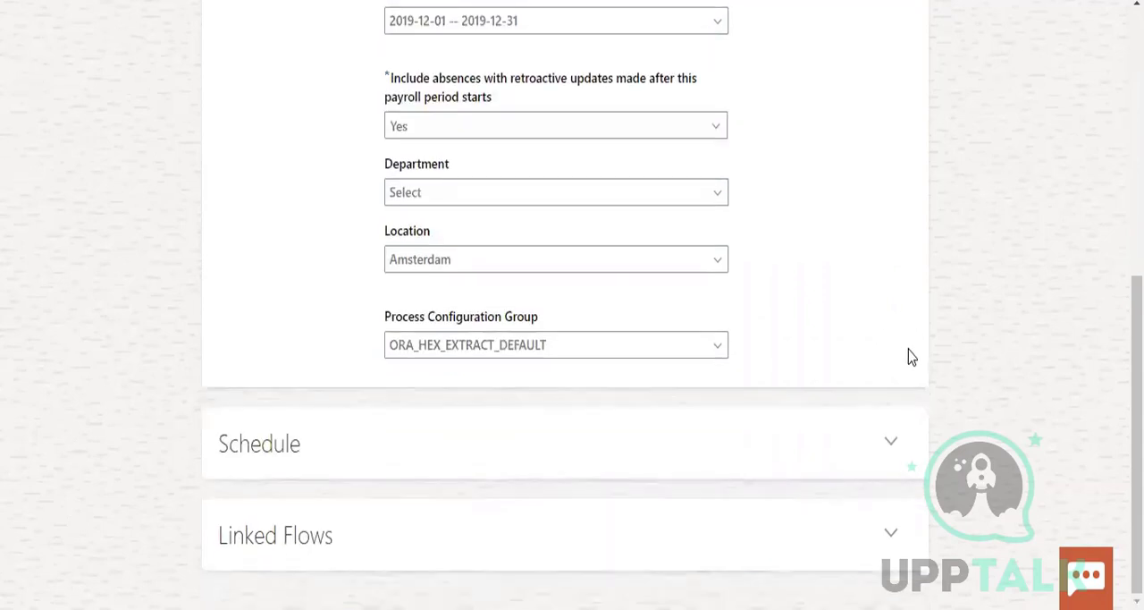
pyautogui.scroll(5, 912, 356)
pyautogui.click(948, 100)
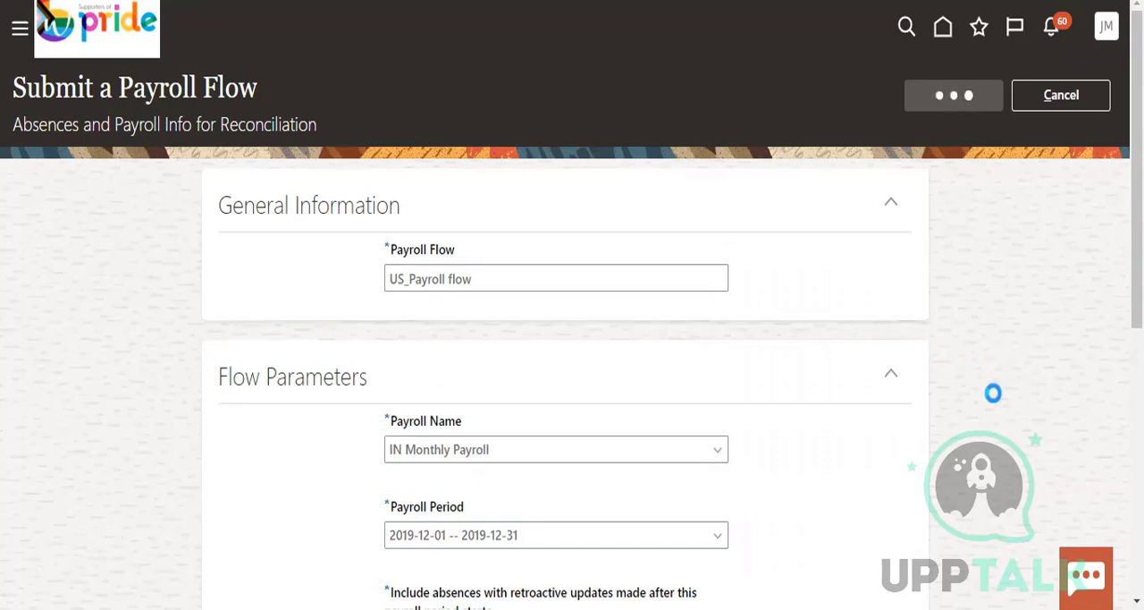
pyautogui.scroll(-3, 993, 393)
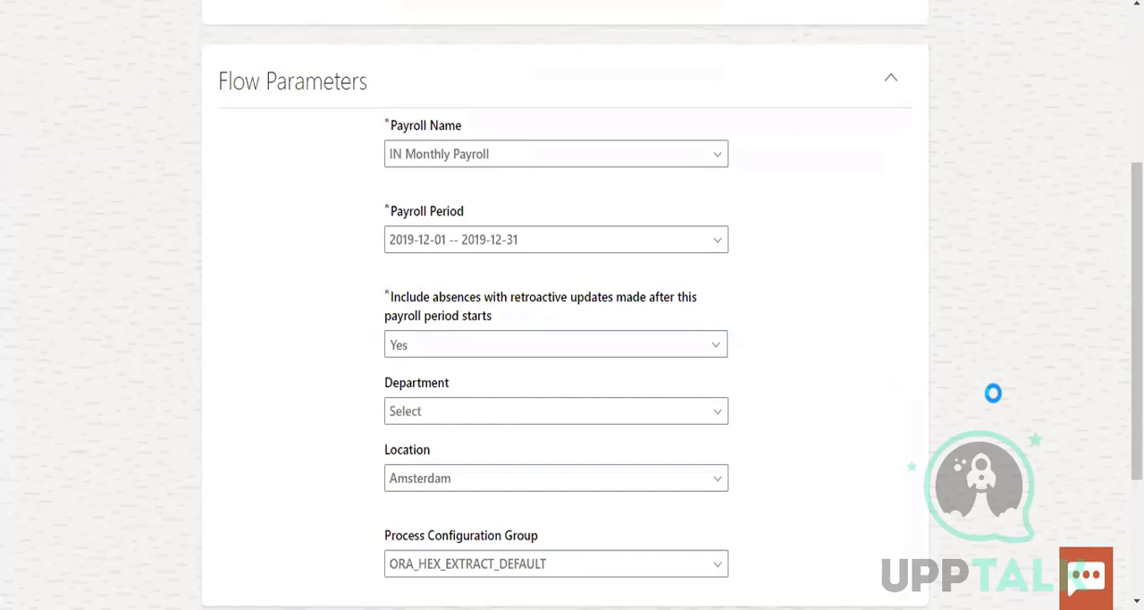
pyautogui.scroll(-2, 993, 393)
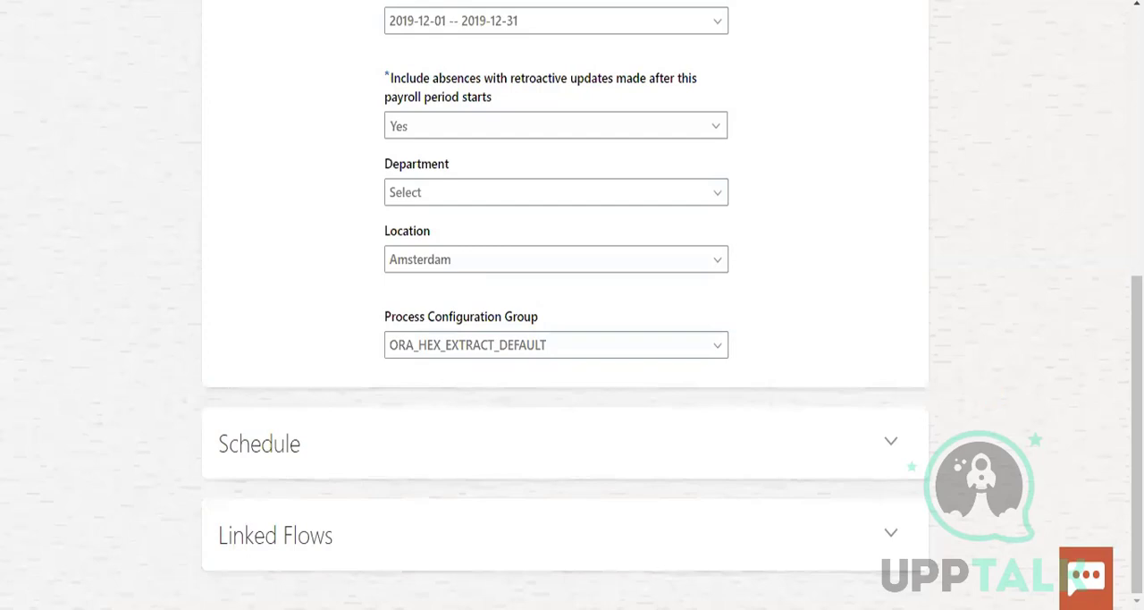
pyautogui.click(746, 230)
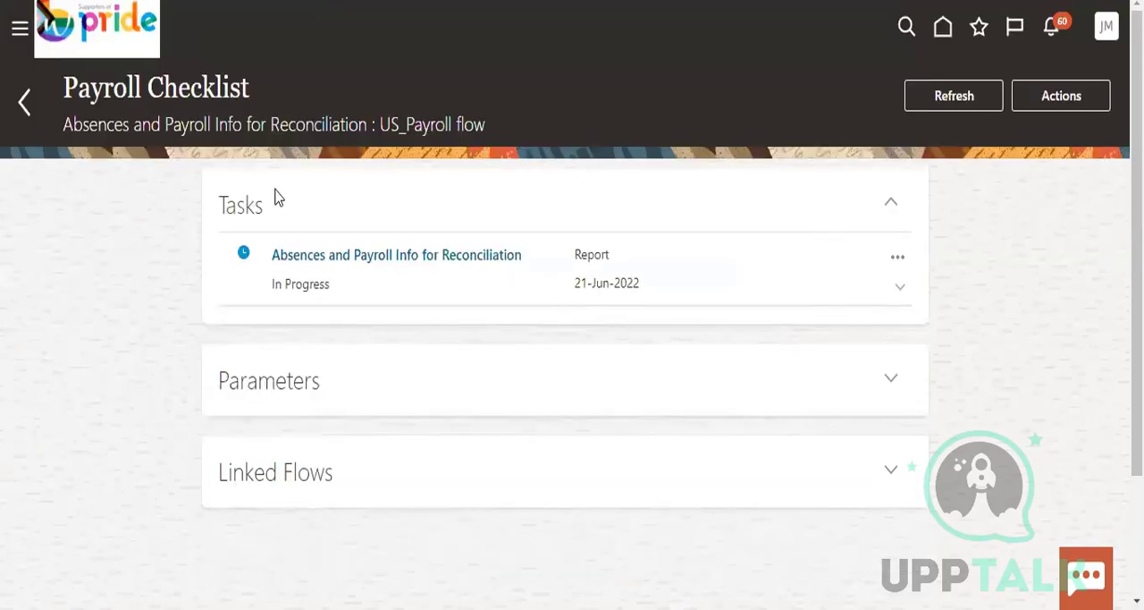
pyautogui.click(1082, 95)
pyautogui.click(24, 101)
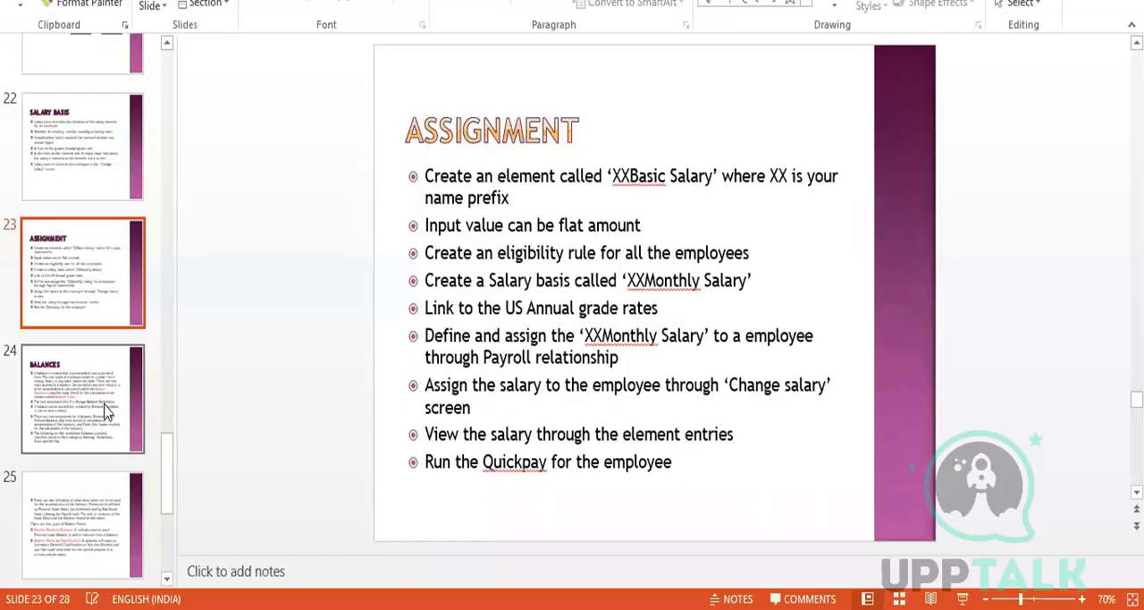
# In the PowerPoint deck, review the Balances, Calculation Cards, and Proration and Retropay slides
pyautogui.click(105, 409)
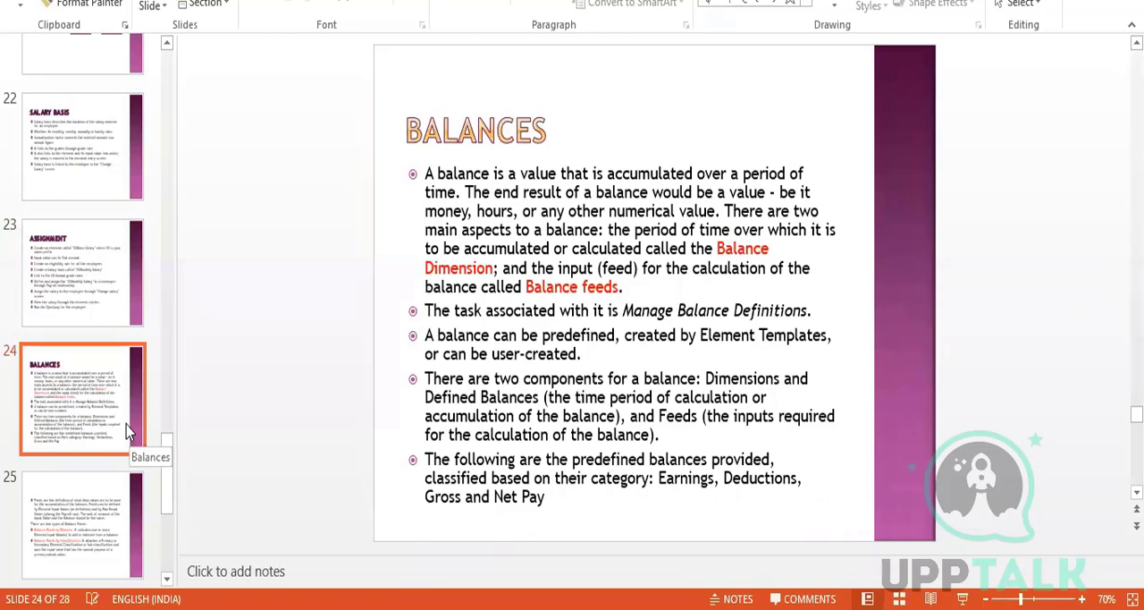
pyautogui.scroll(-5, 126, 422)
pyautogui.click(100, 279)
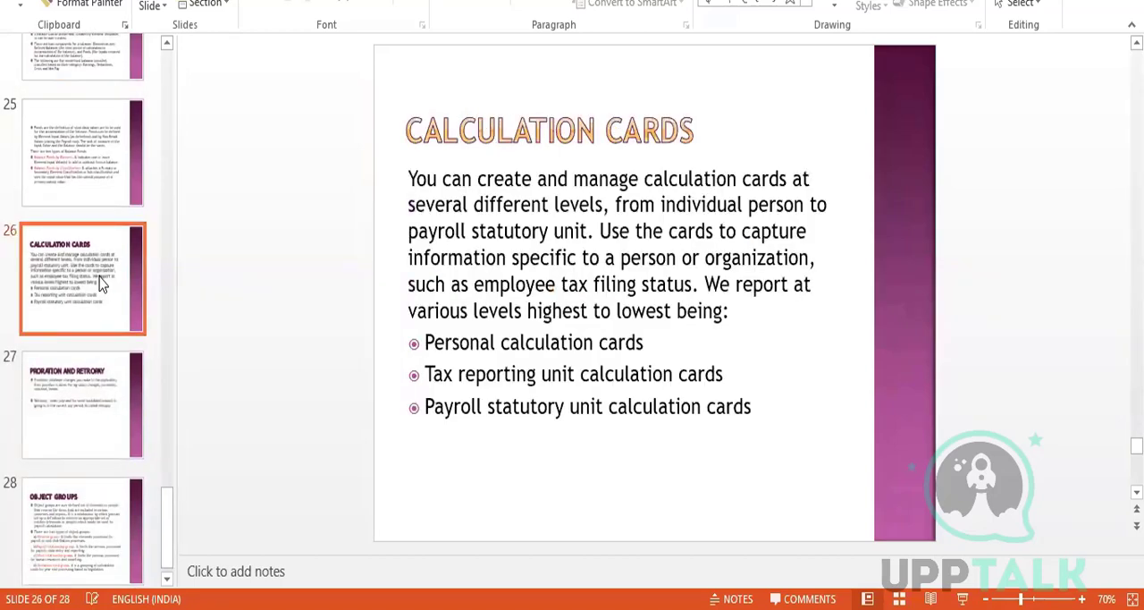
pyautogui.click(84, 417)
pyautogui.scroll(-1, 86, 420)
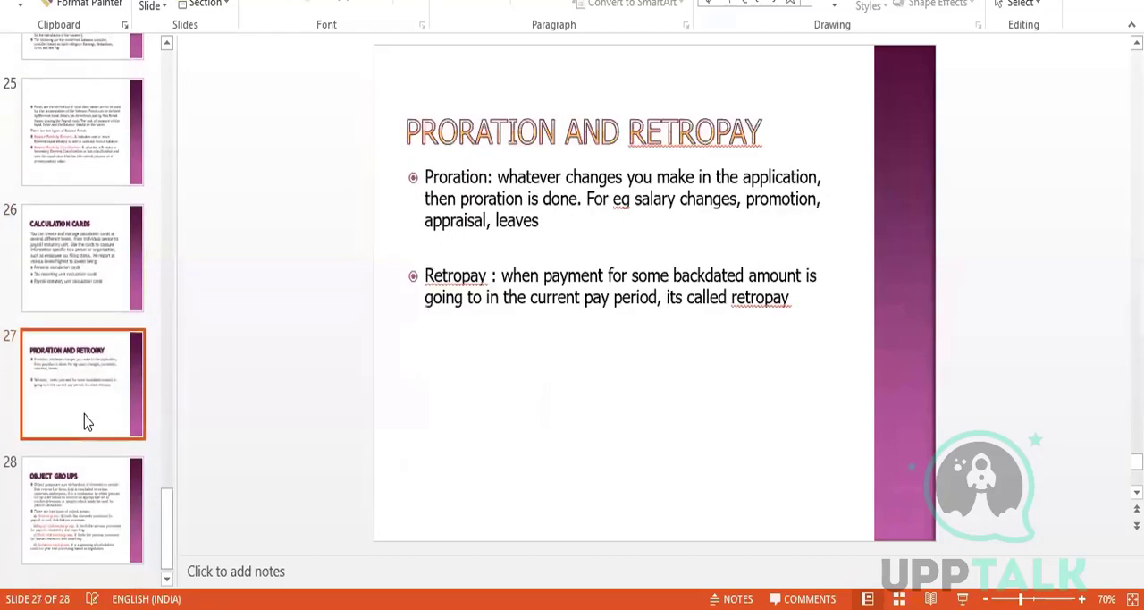
# Go back through the deck to revisit the Balances slide and view the Element Design diagram
pyautogui.scroll(3, 95, 462)
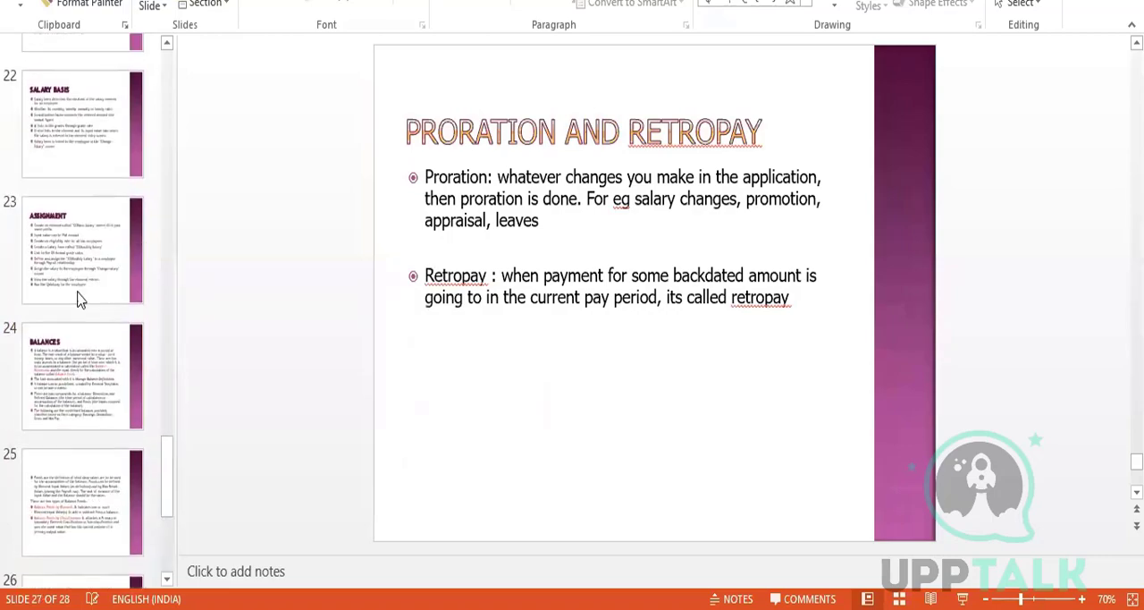
pyautogui.click(84, 298)
pyautogui.click(87, 362)
pyautogui.scroll(3, 93, 340)
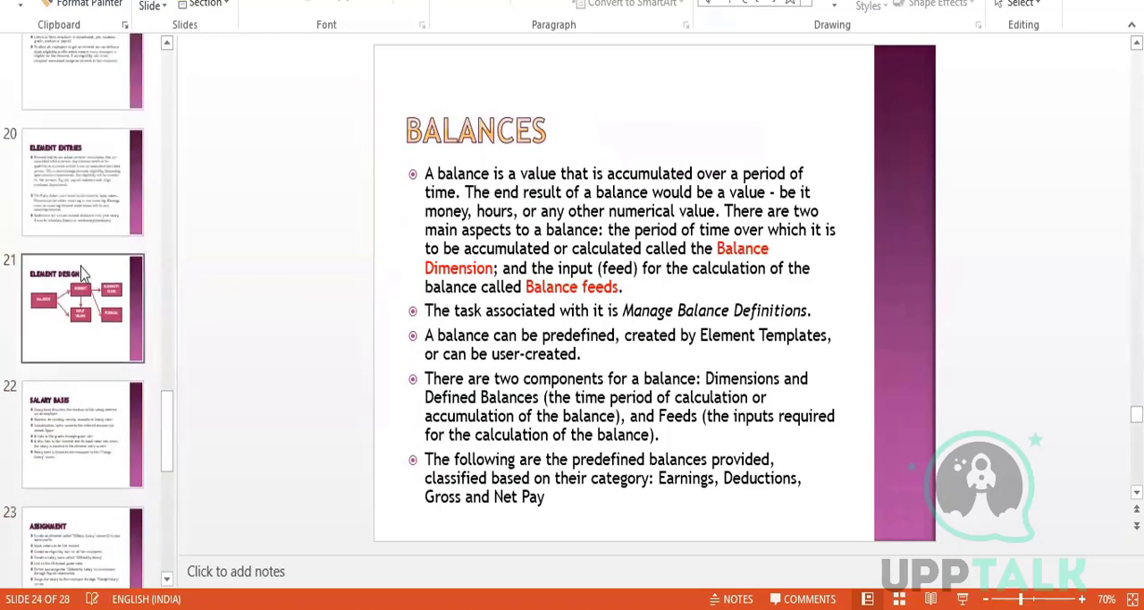
pyautogui.click(97, 327)
pyautogui.scroll(2, 97, 327)
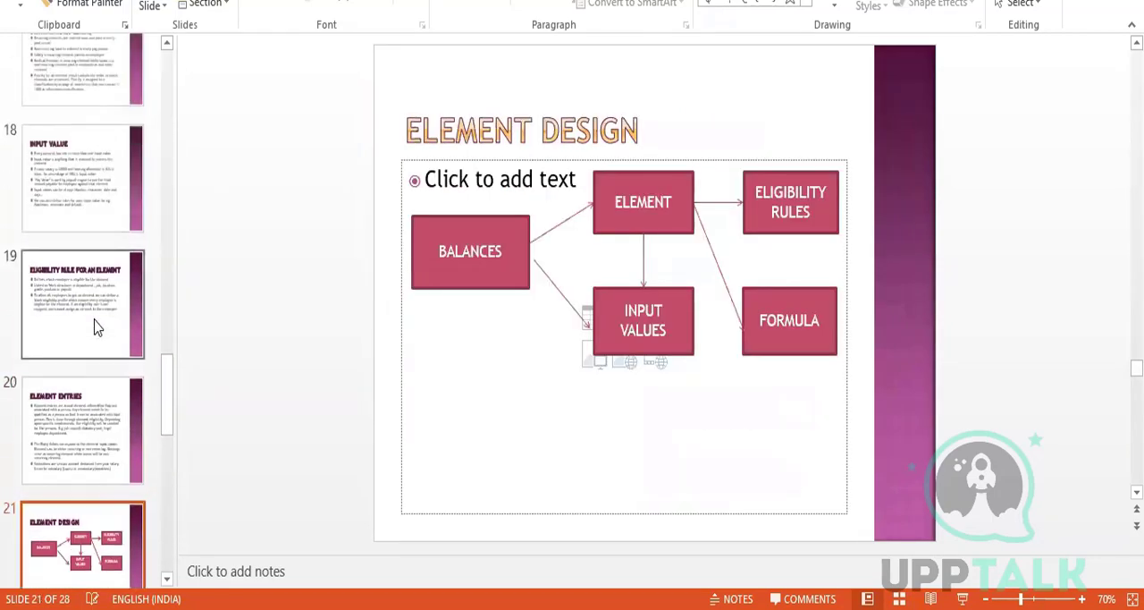
# Review the slides on Input Value, Elements, and Eligibility Rule for an Element
pyautogui.click(96, 327)
pyautogui.click(89, 228)
pyautogui.scroll(3, 90, 232)
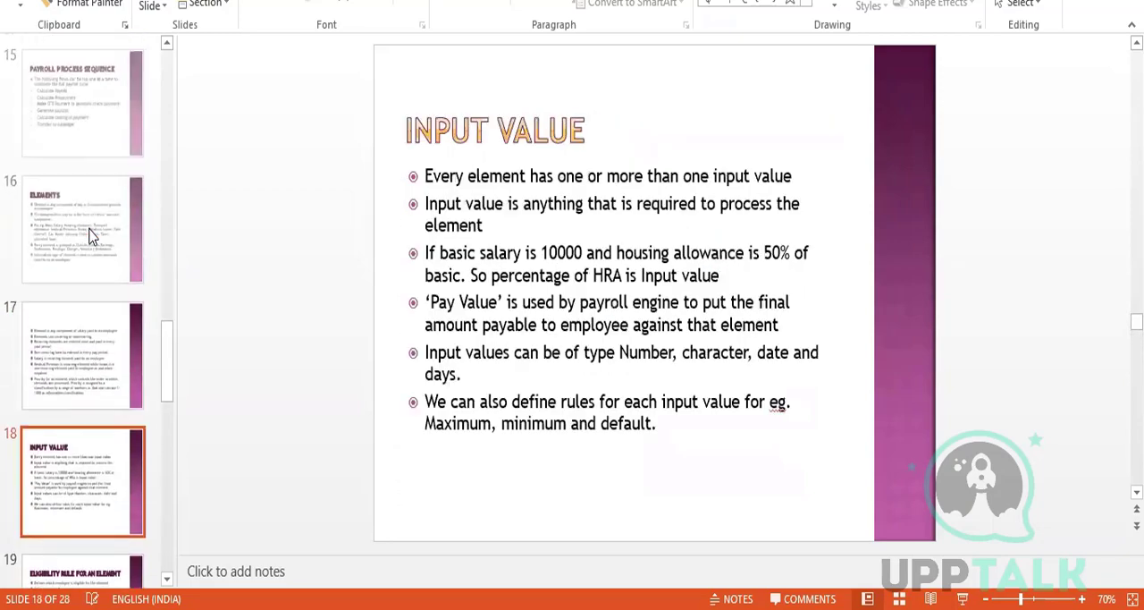
pyautogui.click(89, 236)
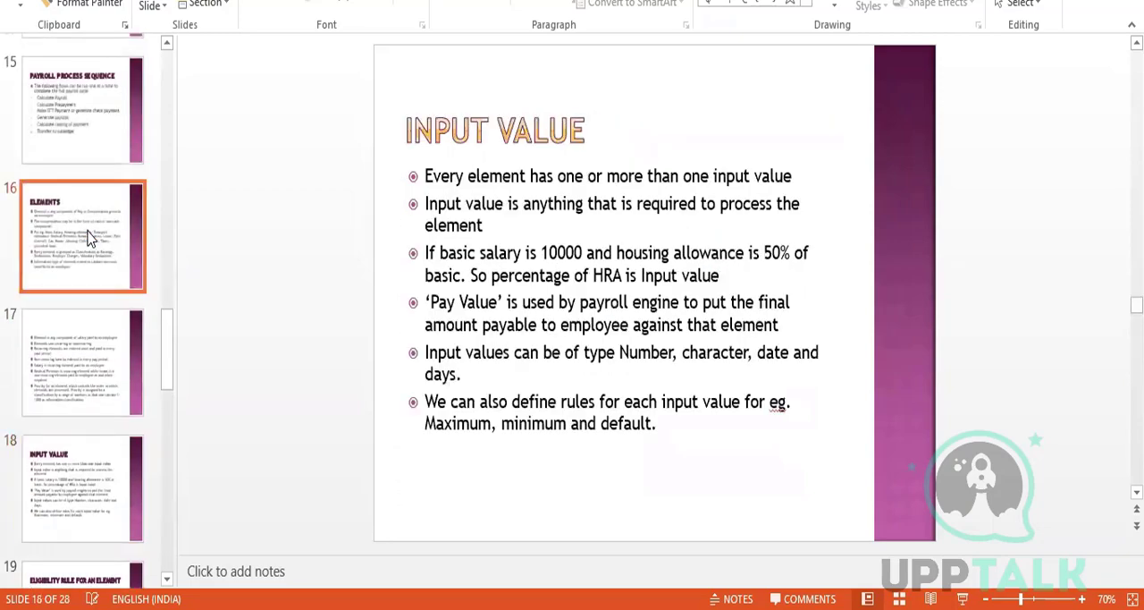
pyautogui.click(95, 377)
pyautogui.scroll(-2, 95, 378)
pyautogui.click(97, 376)
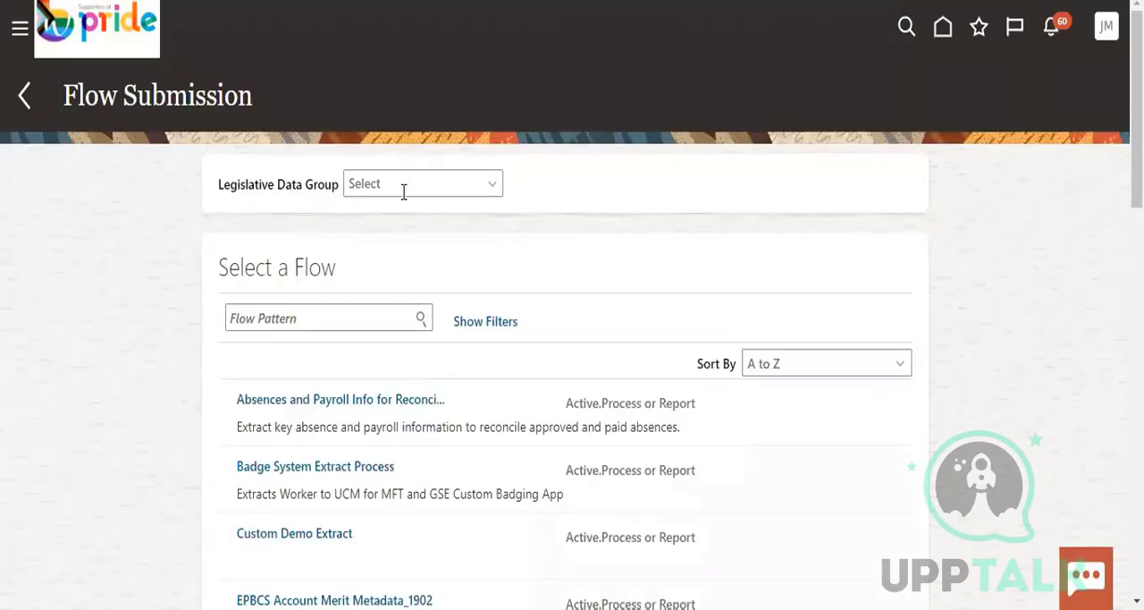
# Switch to Oracle's Flow Submission page and examine the initially listed flow patterns without choosing a legislative data group
pyautogui.click(403, 184)
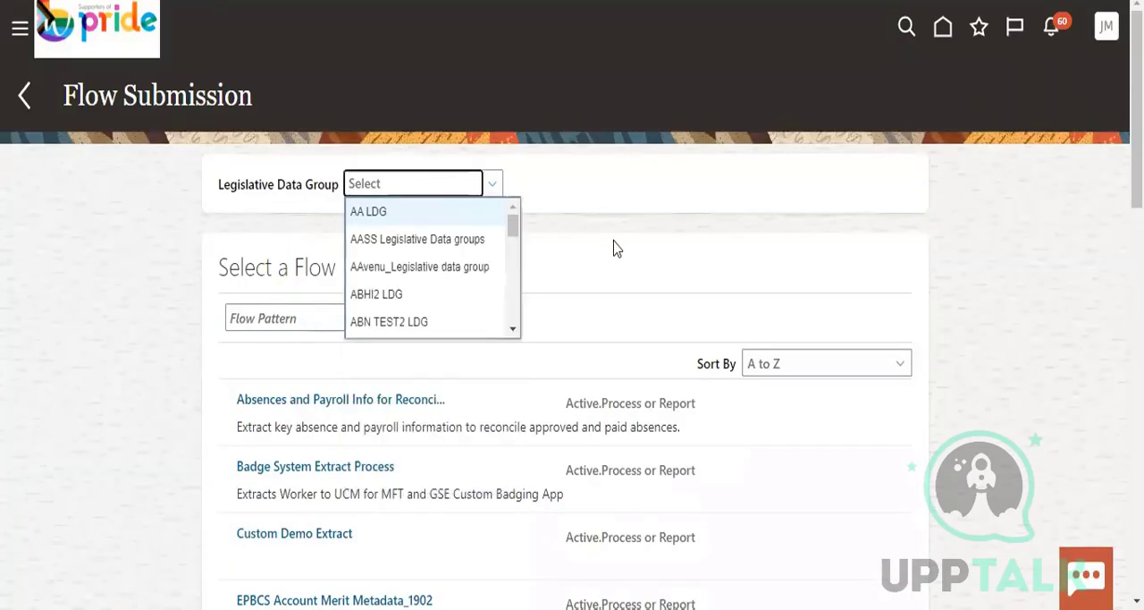
pyautogui.click(599, 352)
pyautogui.scroll(-3, 600, 352)
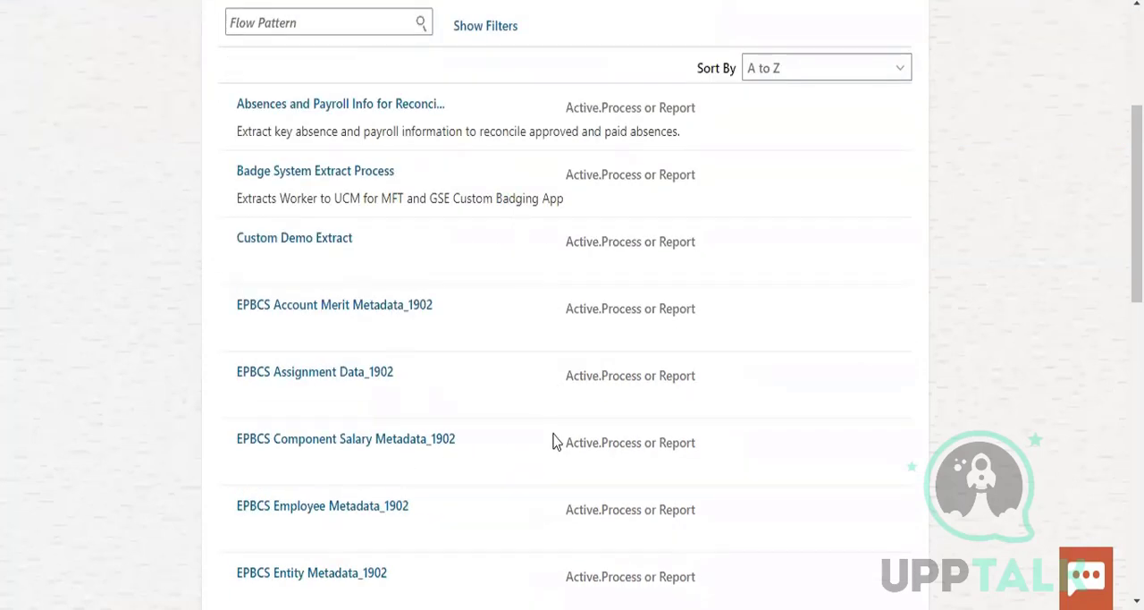
pyautogui.scroll(-2, 552, 441)
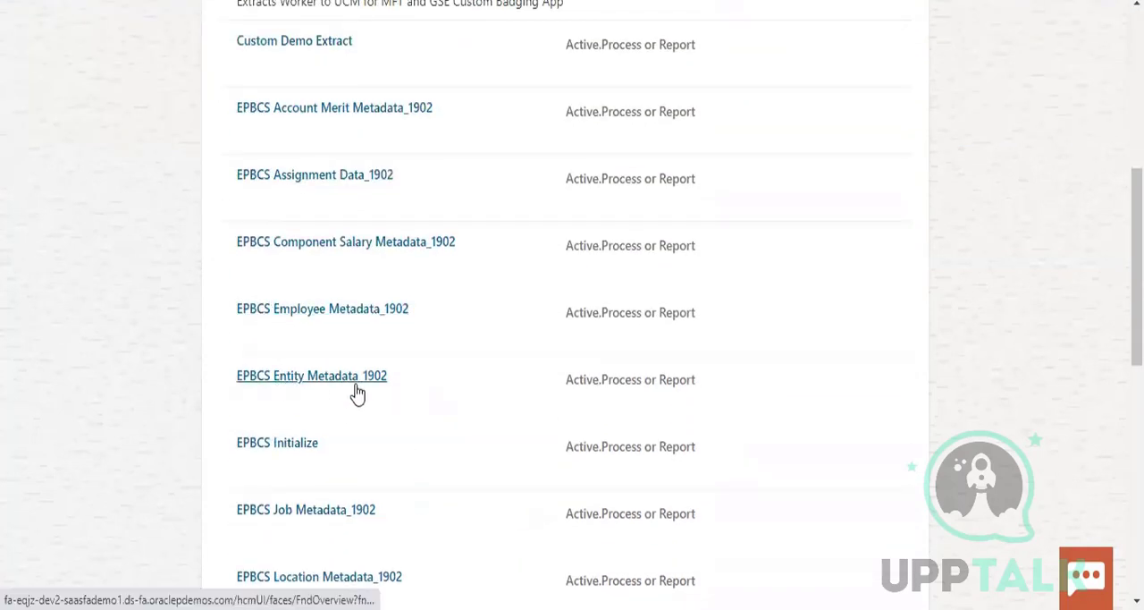
pyautogui.scroll(-2, 454, 441)
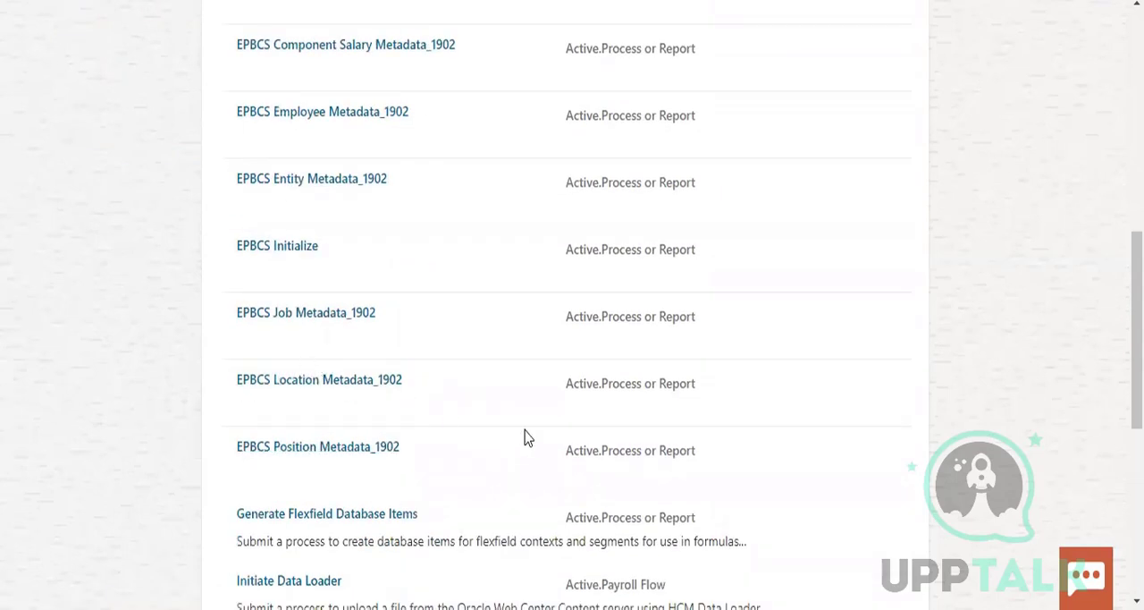
pyautogui.scroll(-2, 525, 437)
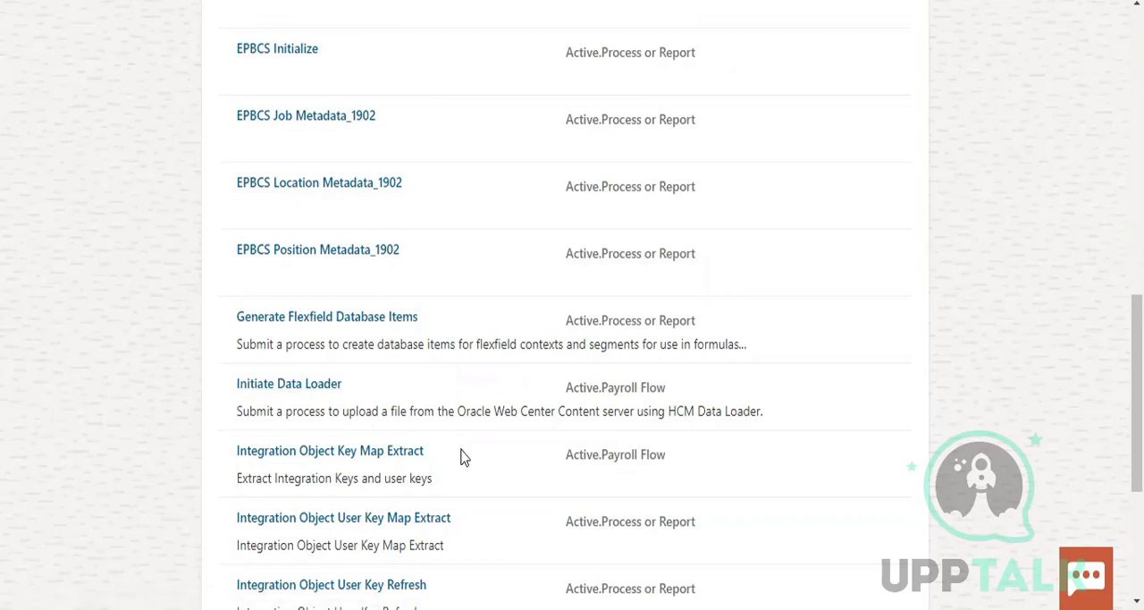
pyautogui.scroll(-1, 464, 456)
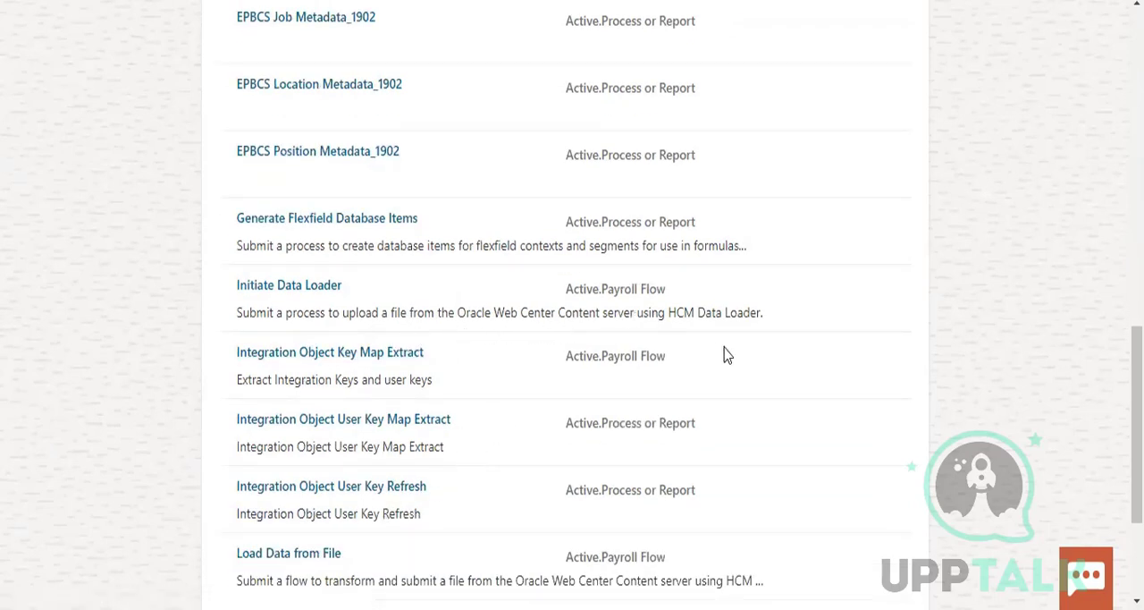
pyautogui.scroll(-2, 491, 457)
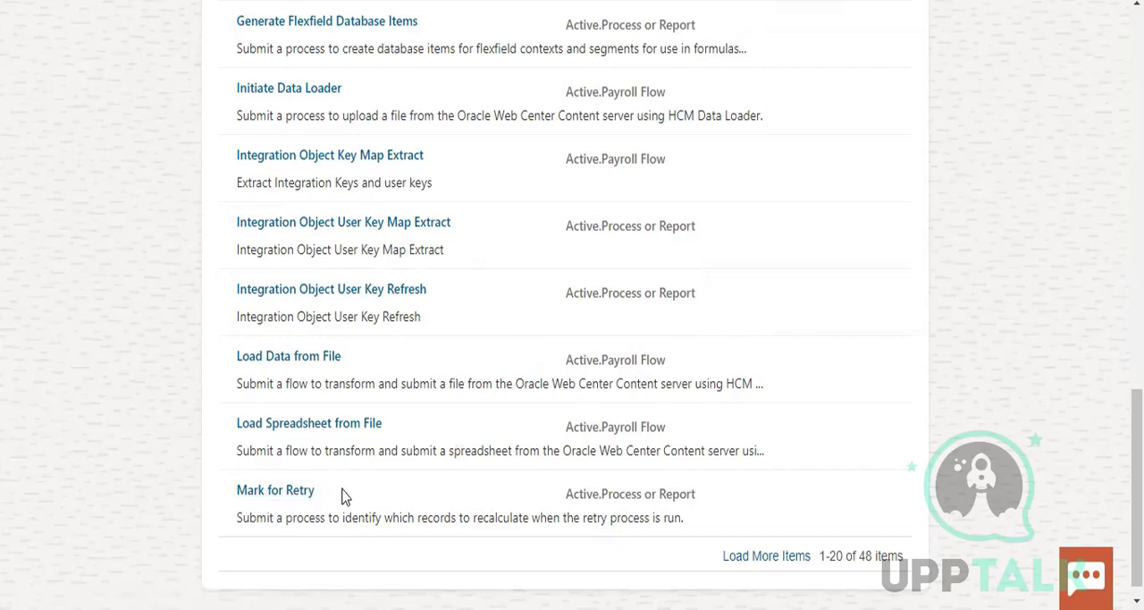
pyautogui.scroll(-1, 498, 469)
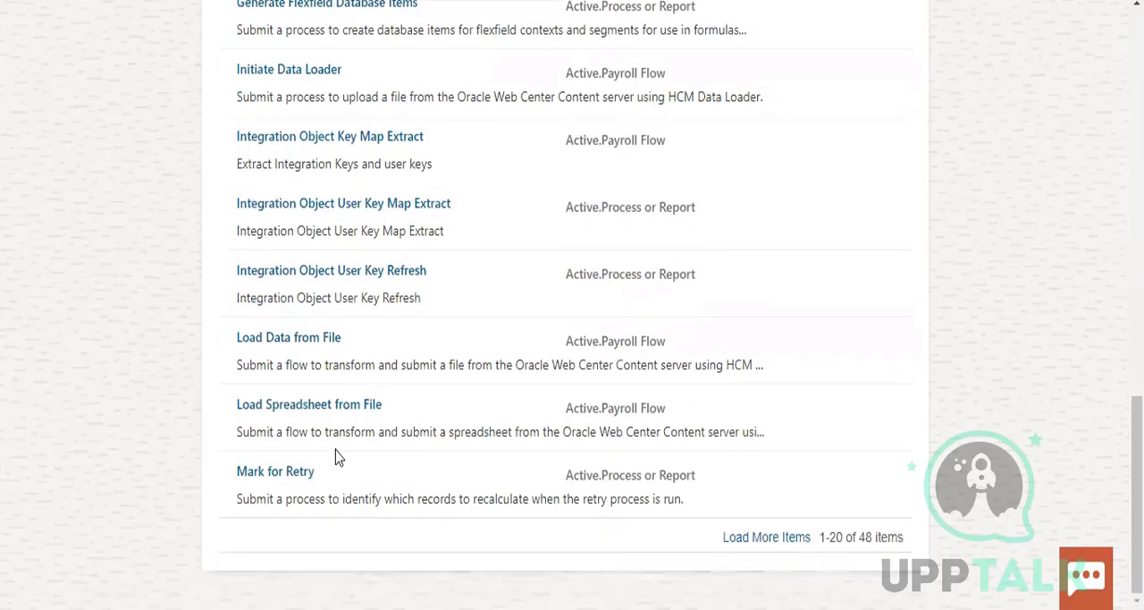
# Load more flow patterns on the Flow Submission page and examine the additional processes and reports
pyautogui.click(767, 539)
pyautogui.scroll(-5, 778, 314)
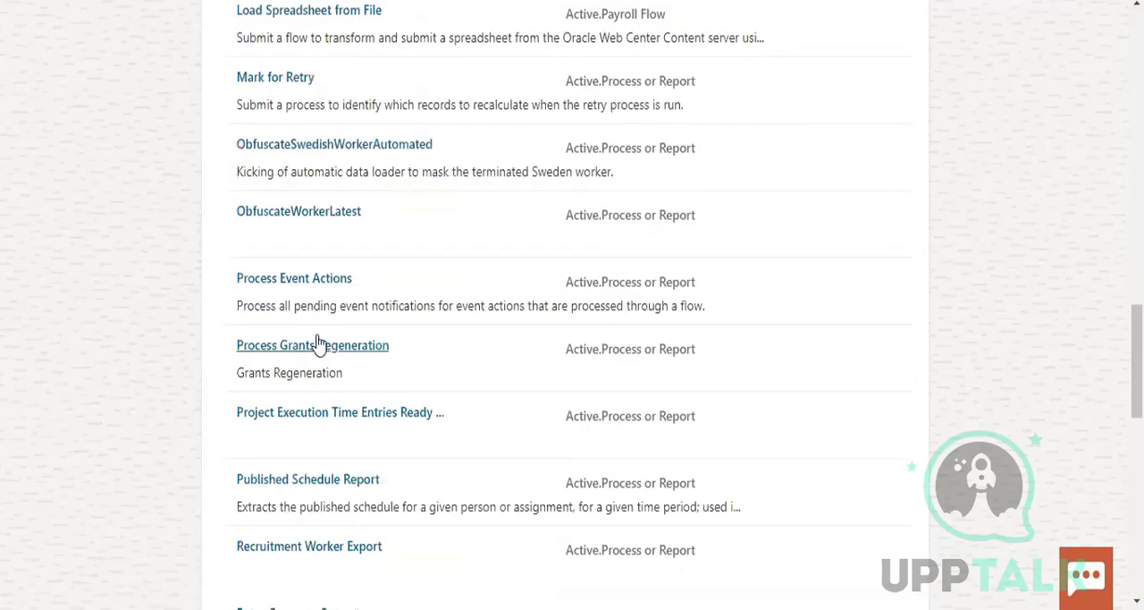
pyautogui.scroll(-3, 432, 460)
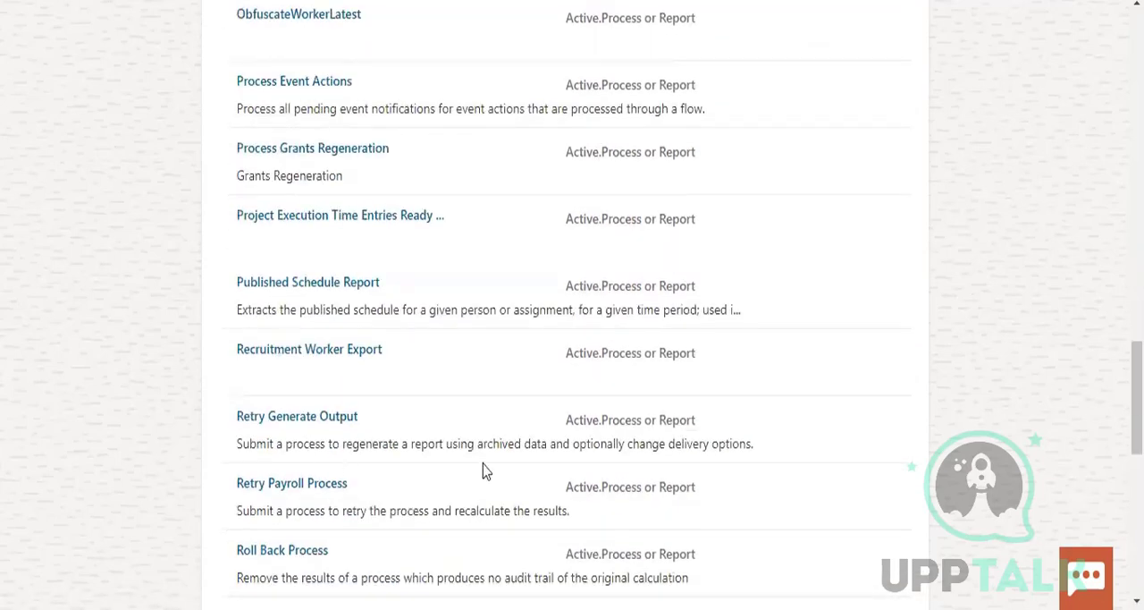
pyautogui.scroll(-3, 485, 470)
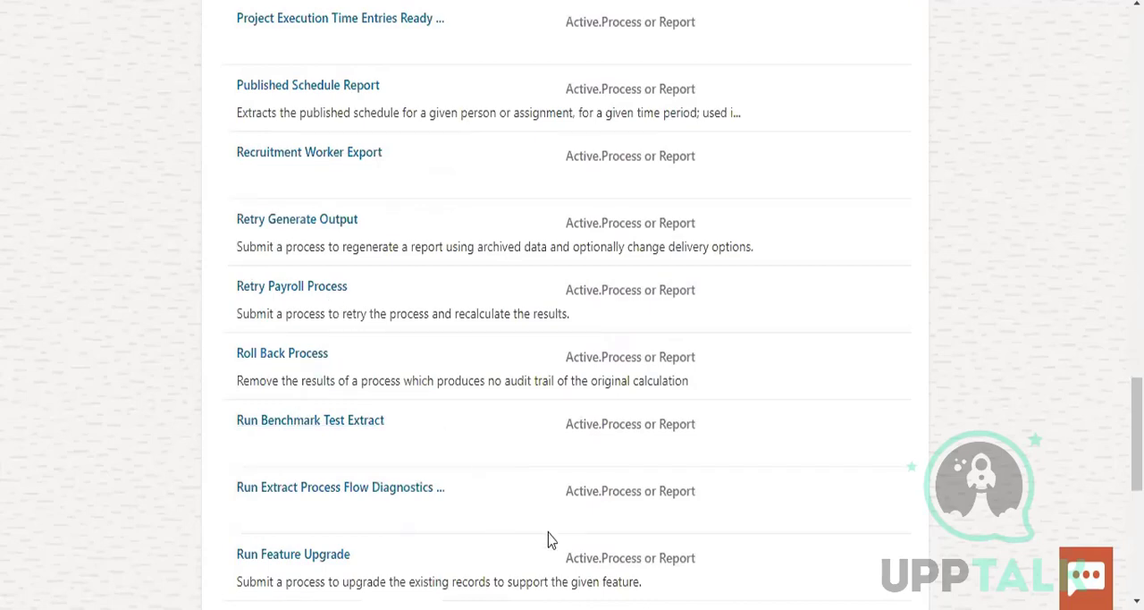
pyautogui.scroll(-3, 482, 539)
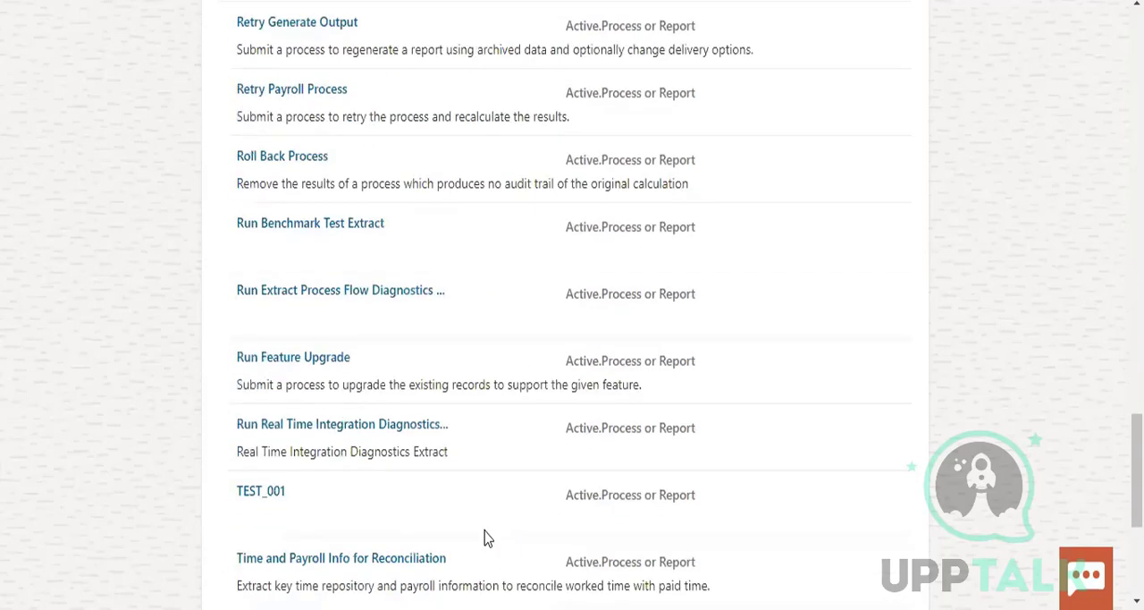
pyautogui.scroll(-3, 496, 527)
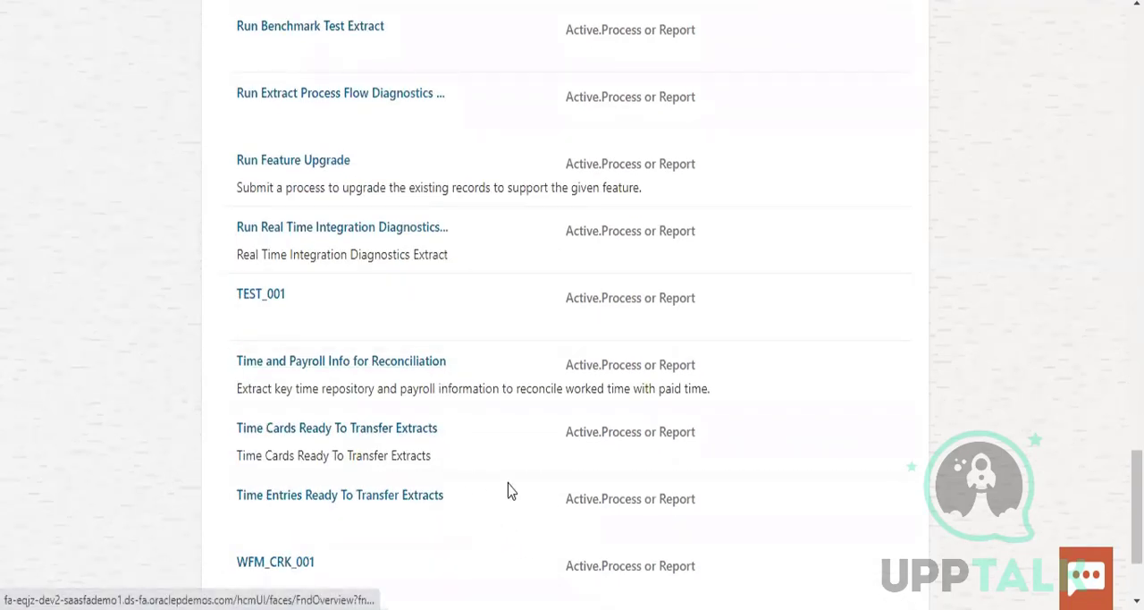
pyautogui.scroll(-3, 510, 491)
pyautogui.scroll(20, 512, 491)
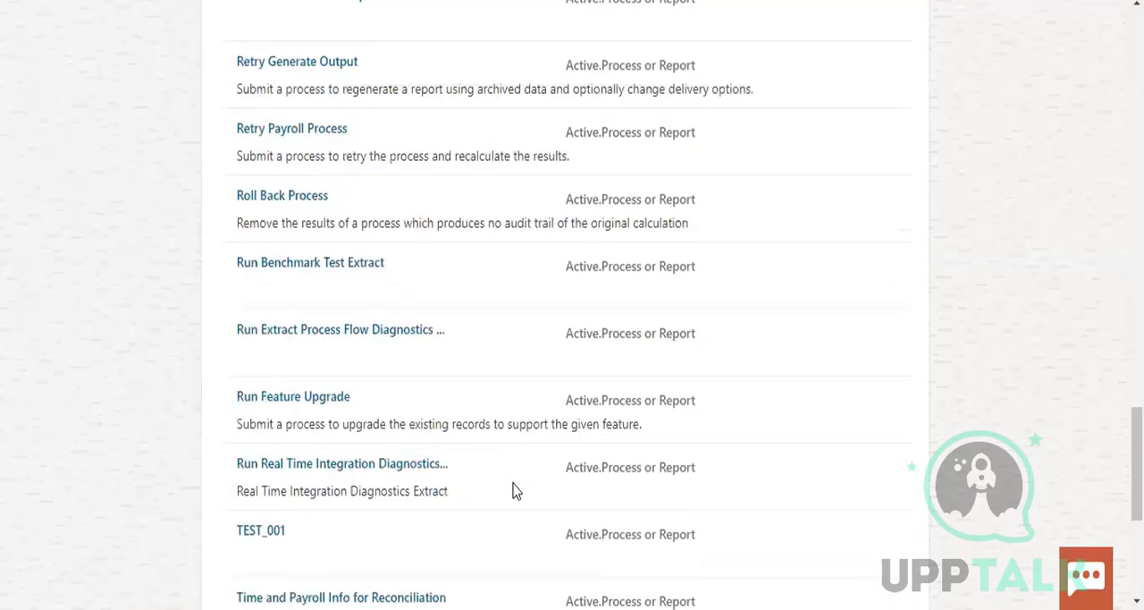
pyautogui.scroll(-5, 474, 438)
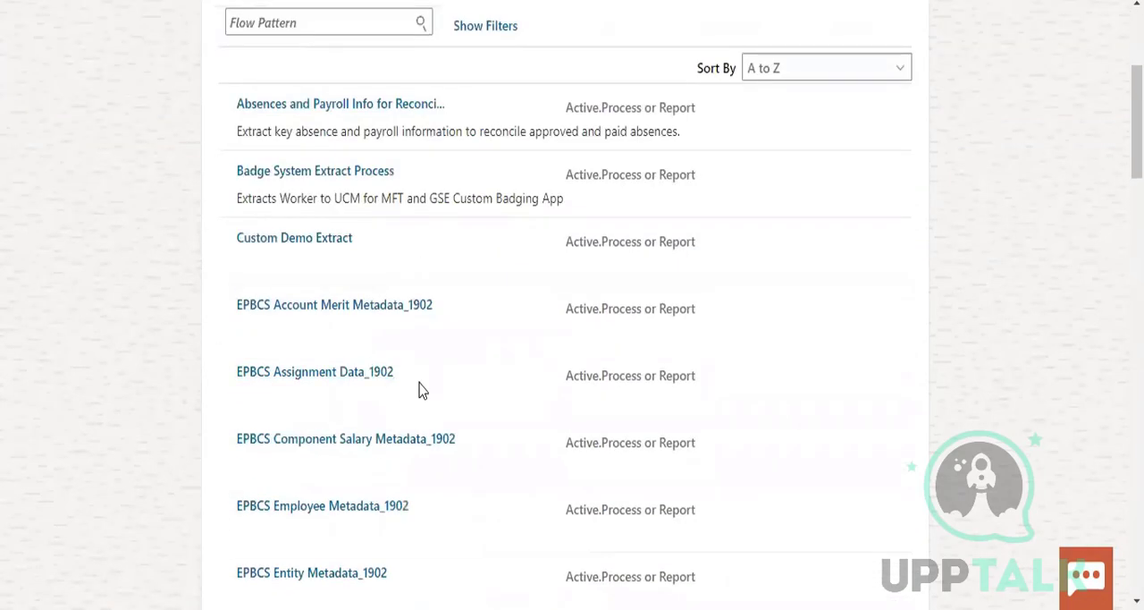
pyautogui.scroll(5, 306, 278)
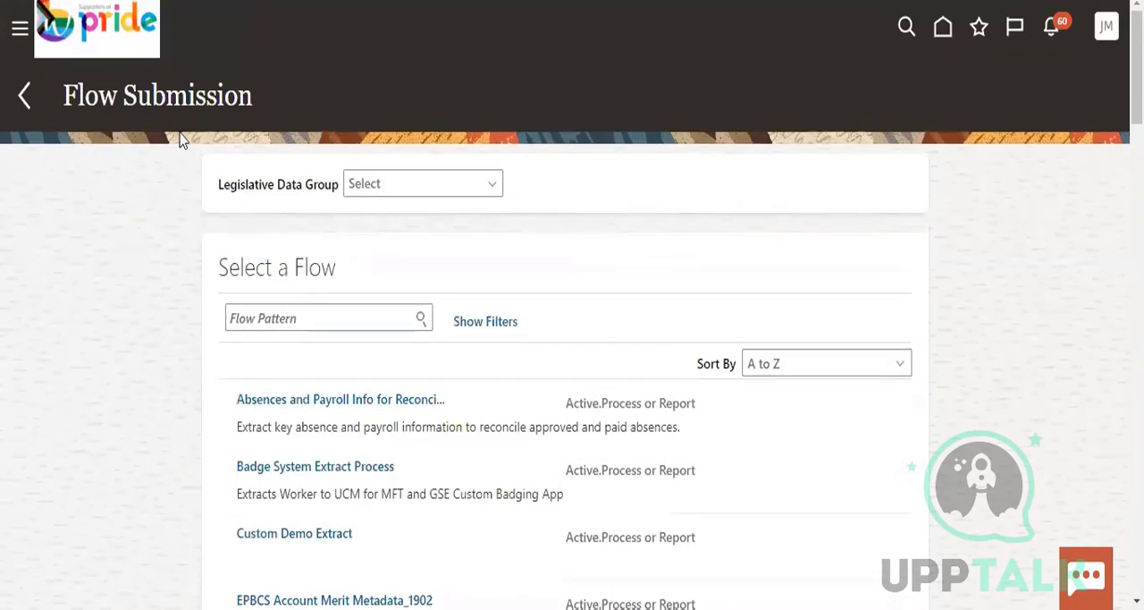
# Set the Legislative Data Group for the flow submission to US_LDG
pyautogui.click(407, 177)
pyautogui.scroll(-10, 427, 276)
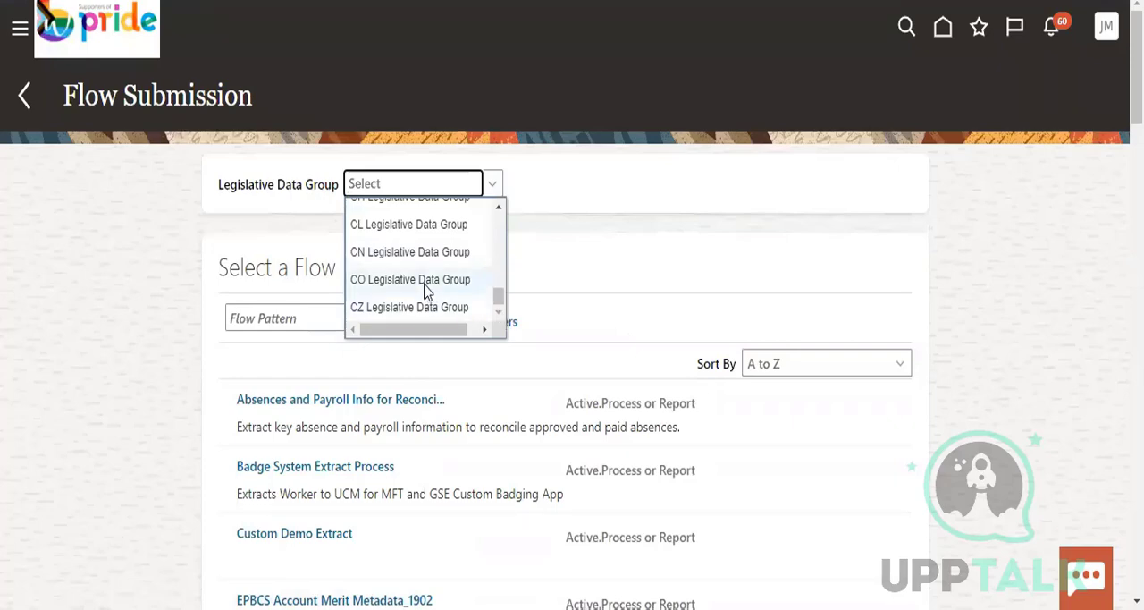
pyautogui.write('us')
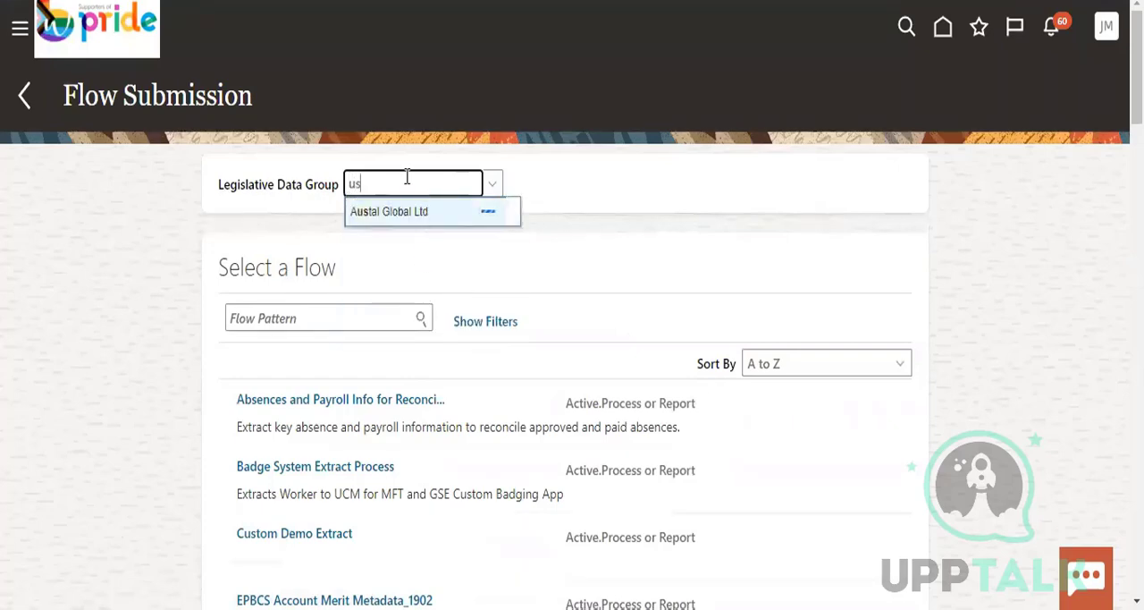
pyautogui.press('BackSpace')
pyautogui.press('BackSpace')
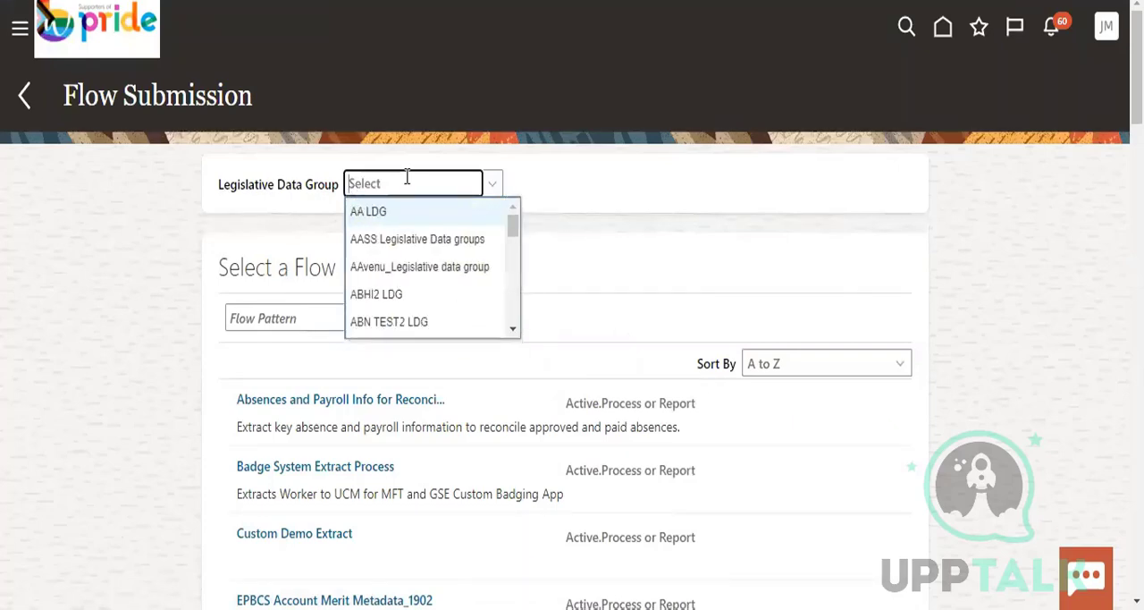
pyautogui.write('US')
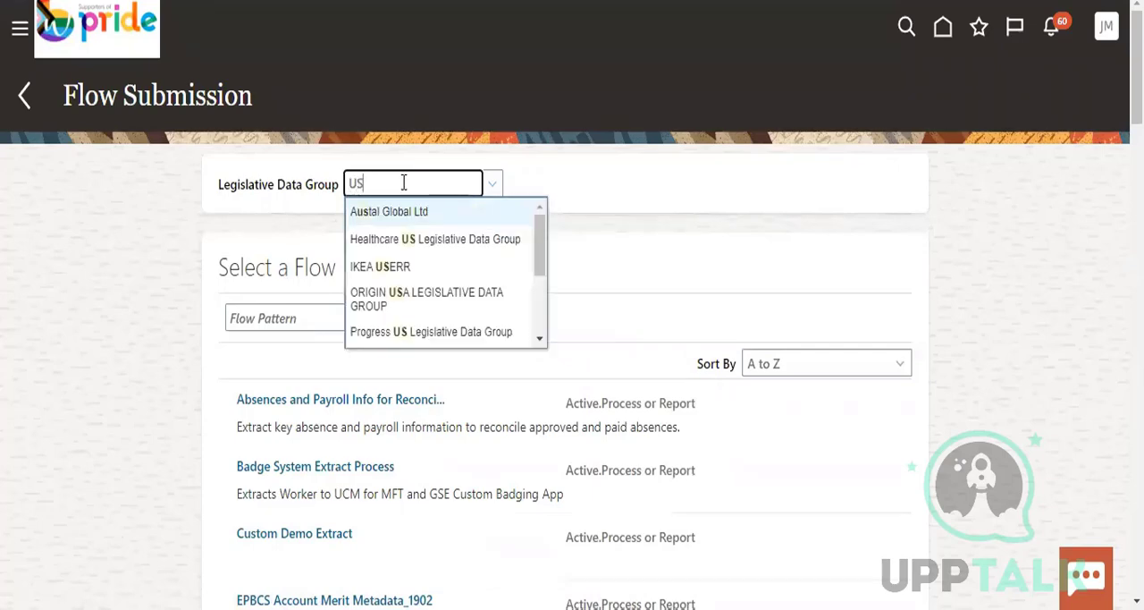
pyautogui.scroll(-3, 417, 313)
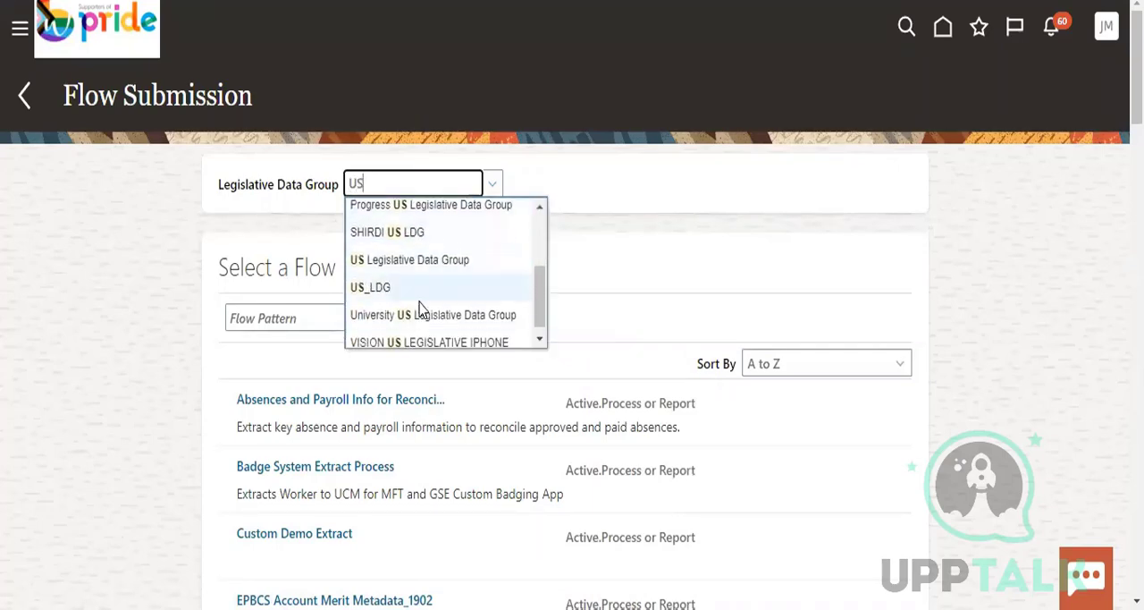
pyautogui.click(416, 279)
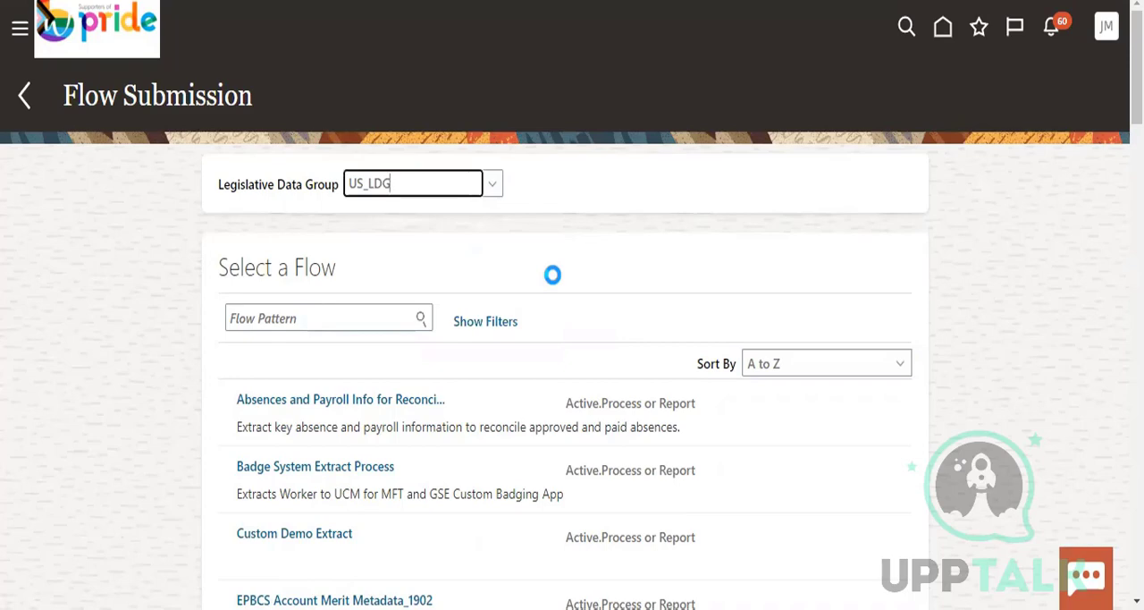
# Look through the flow patterns offered for US_LDG and open the Calculate Payroll flow
pyautogui.scroll(-3, 605, 274)
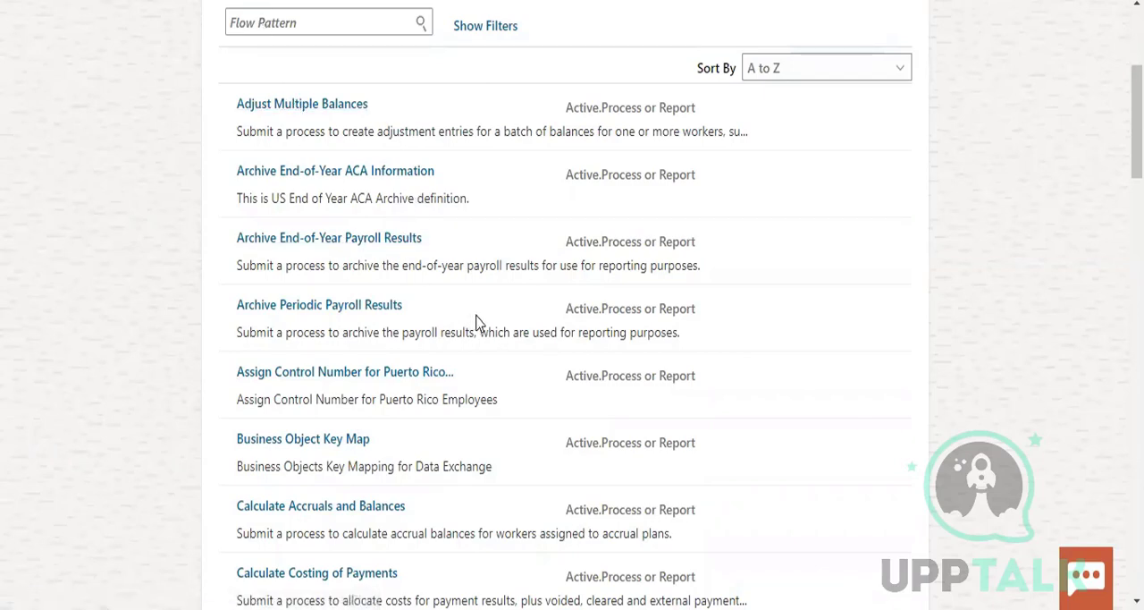
pyautogui.scroll(-1, 487, 322)
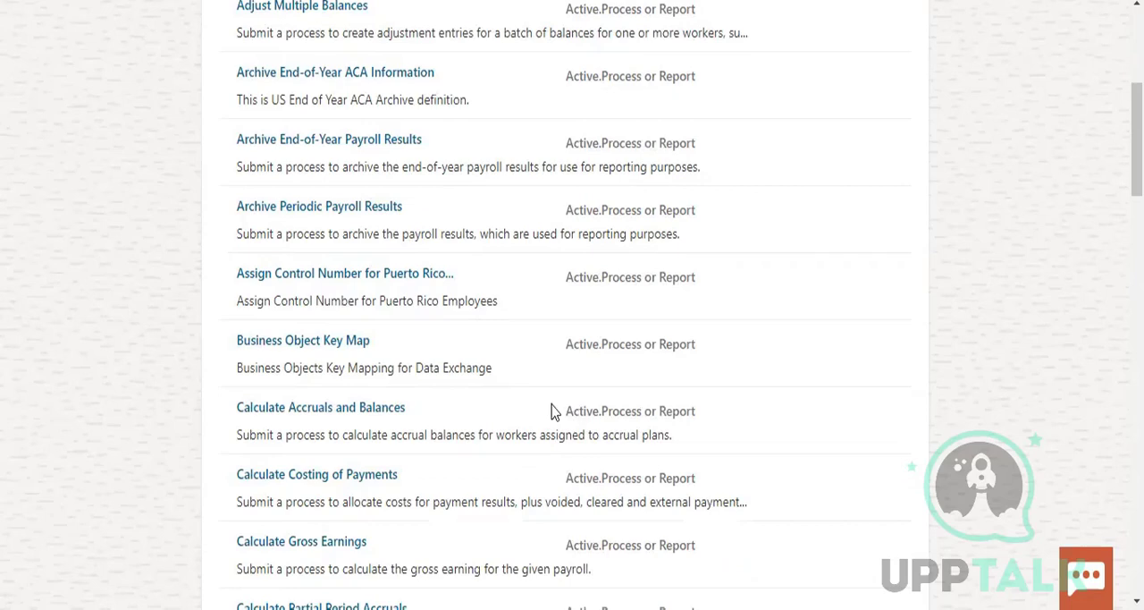
pyautogui.scroll(-1, 529, 400)
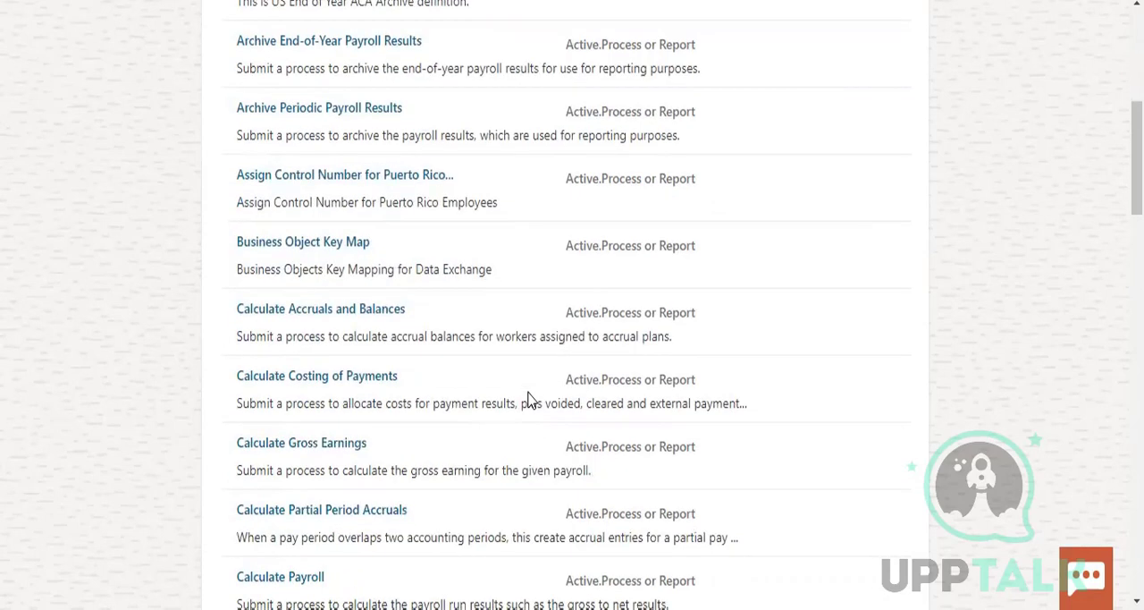
pyautogui.scroll(-1, 529, 400)
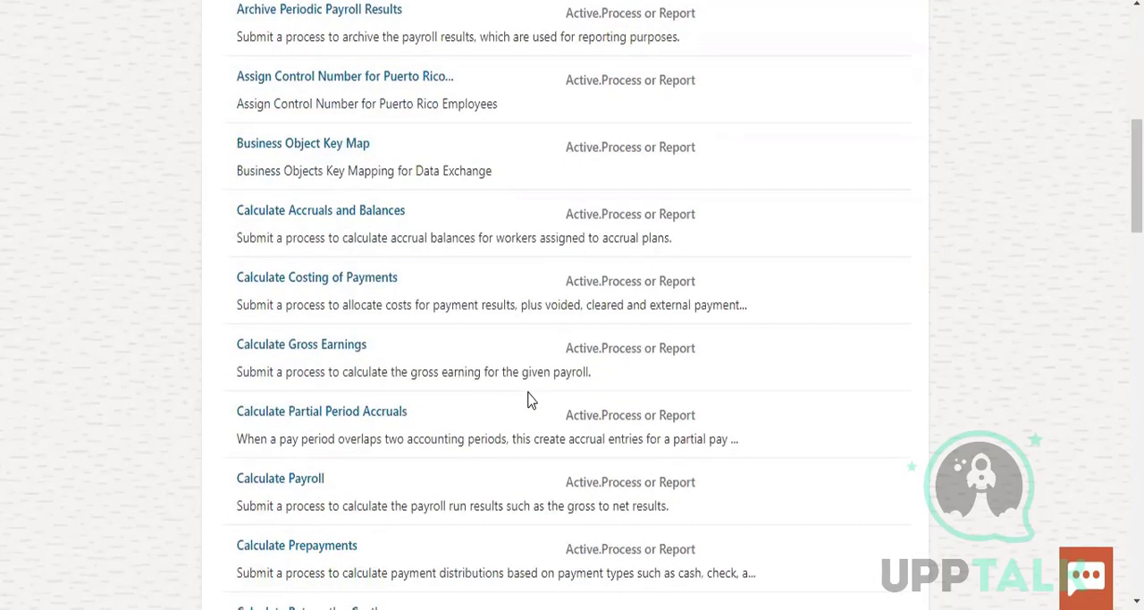
pyautogui.scroll(-2, 529, 400)
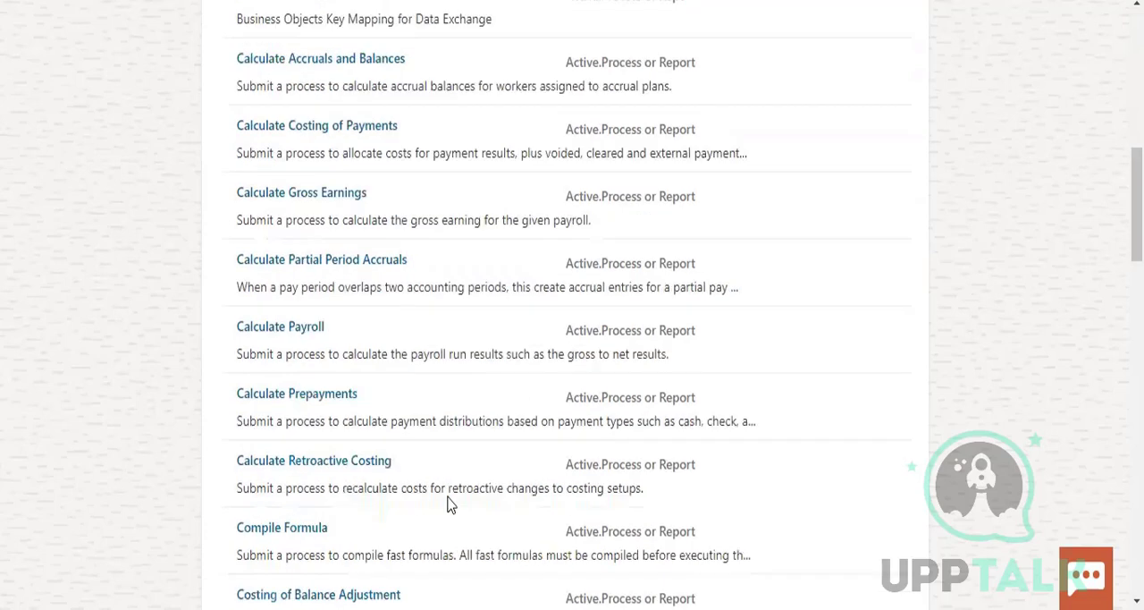
pyautogui.click(268, 285)
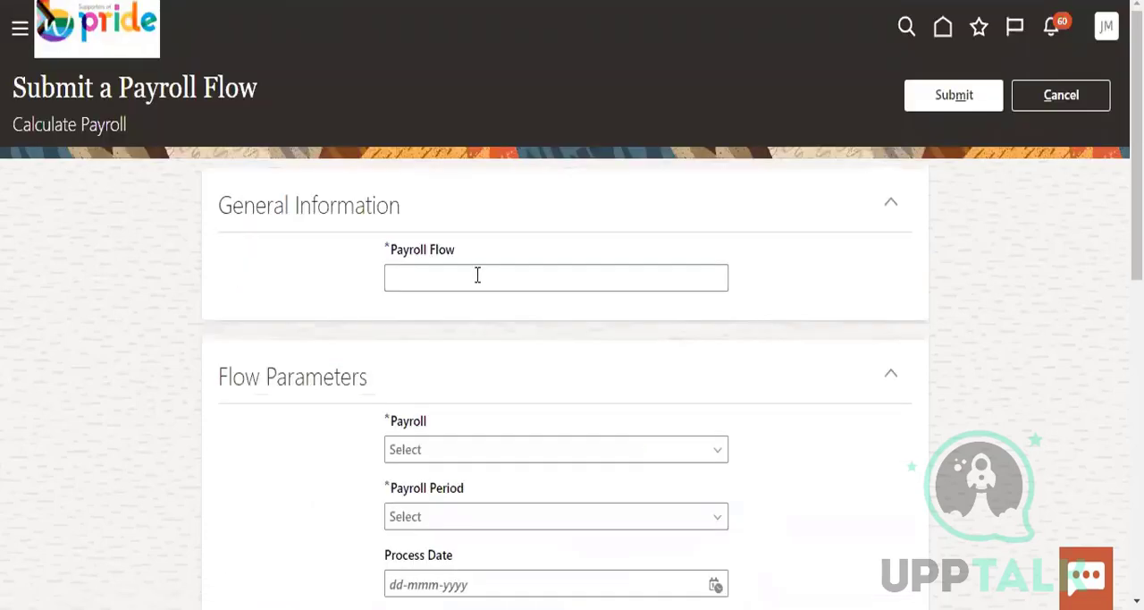
# Name the payroll flow "US_Payroll flow"
pyautogui.click(477, 276)
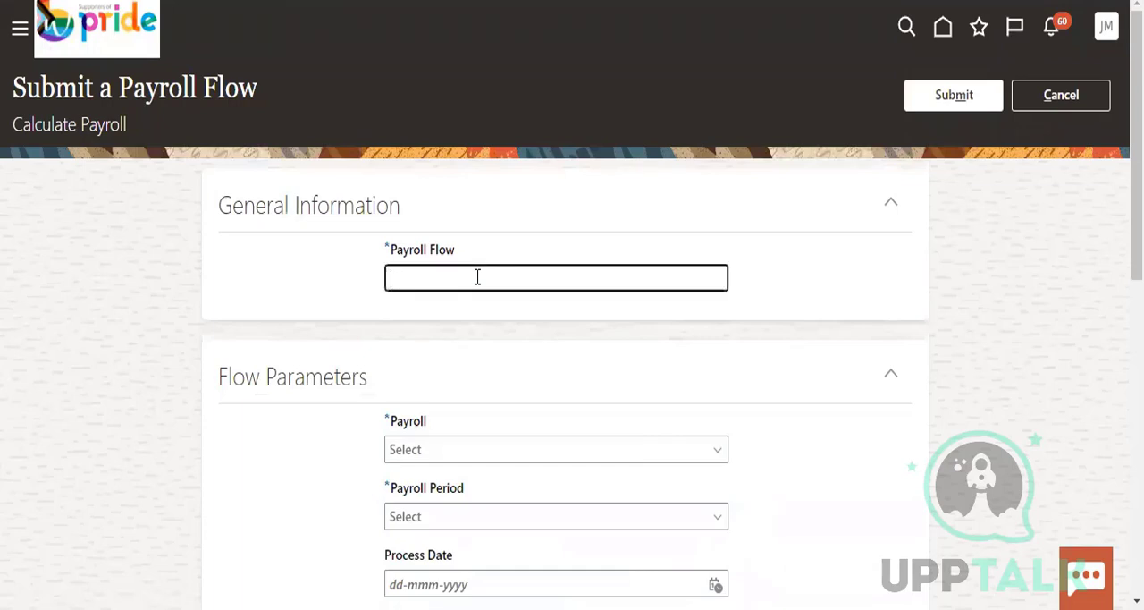
pyautogui.write('US_')
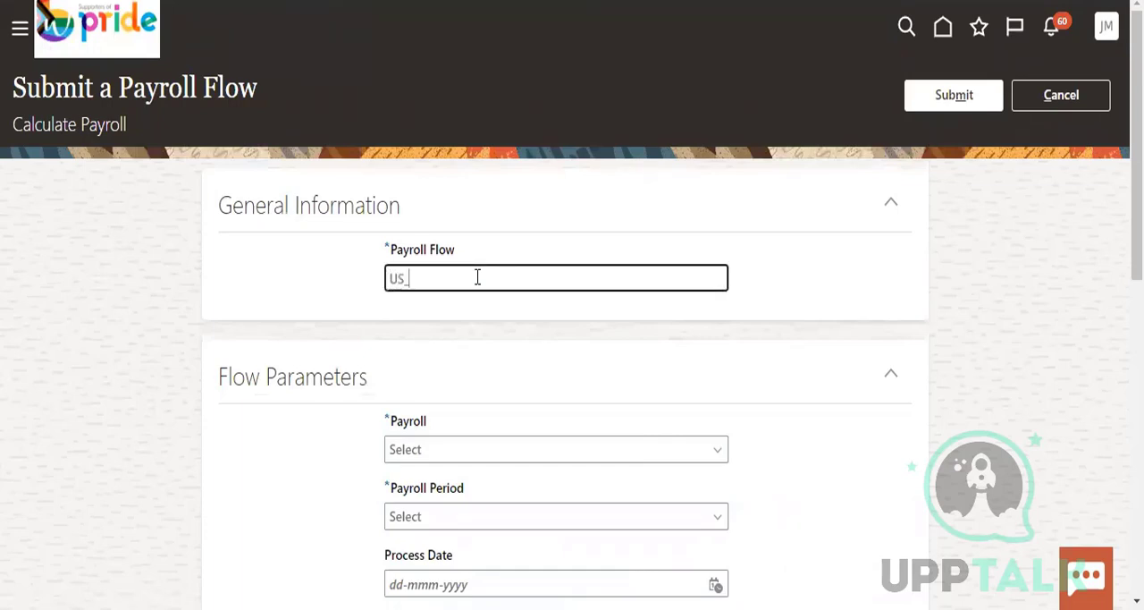
pyautogui.write('Payroll flow')
# Try to choose a payroll in the Calculate Payroll flow parameters, and cancel the flow submission
pyautogui.scroll(-2, 464, 255)
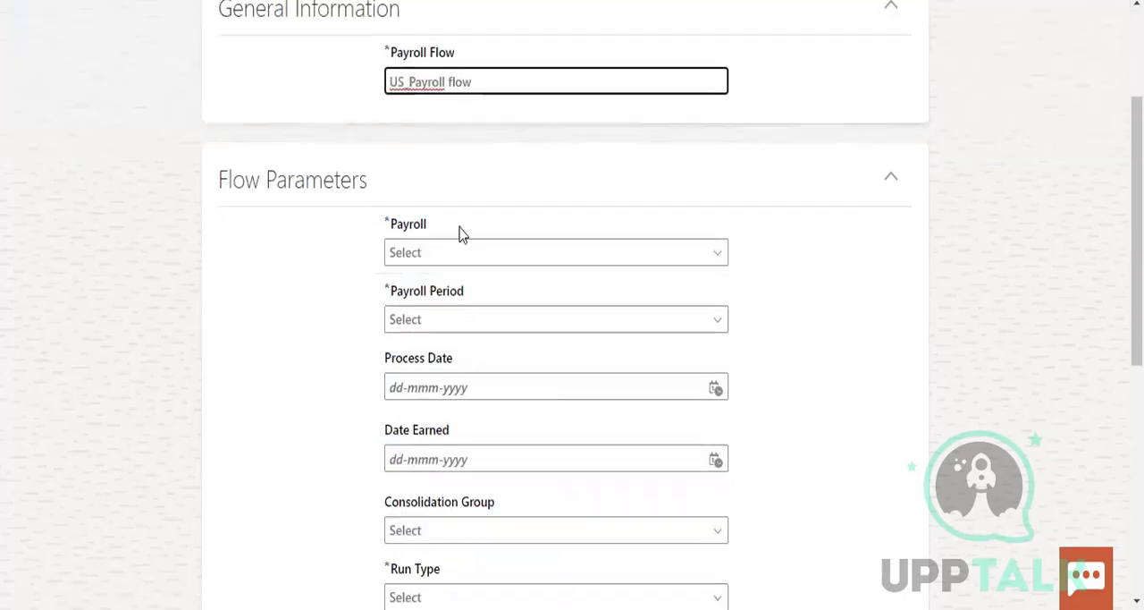
pyautogui.click(449, 249)
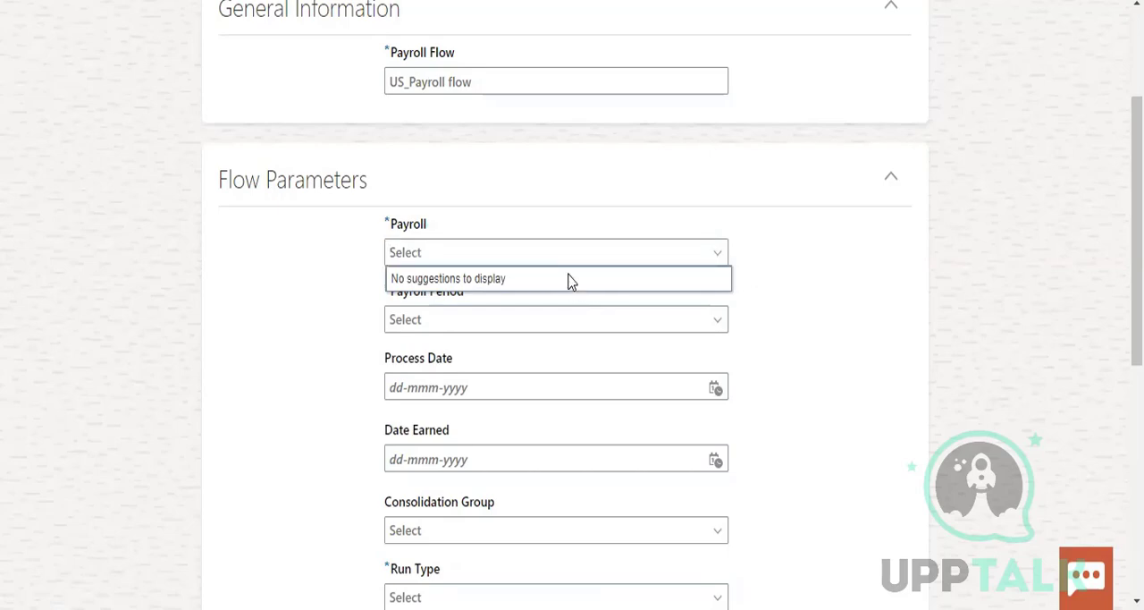
pyautogui.click(435, 254)
pyautogui.scroll(2, 692, 303)
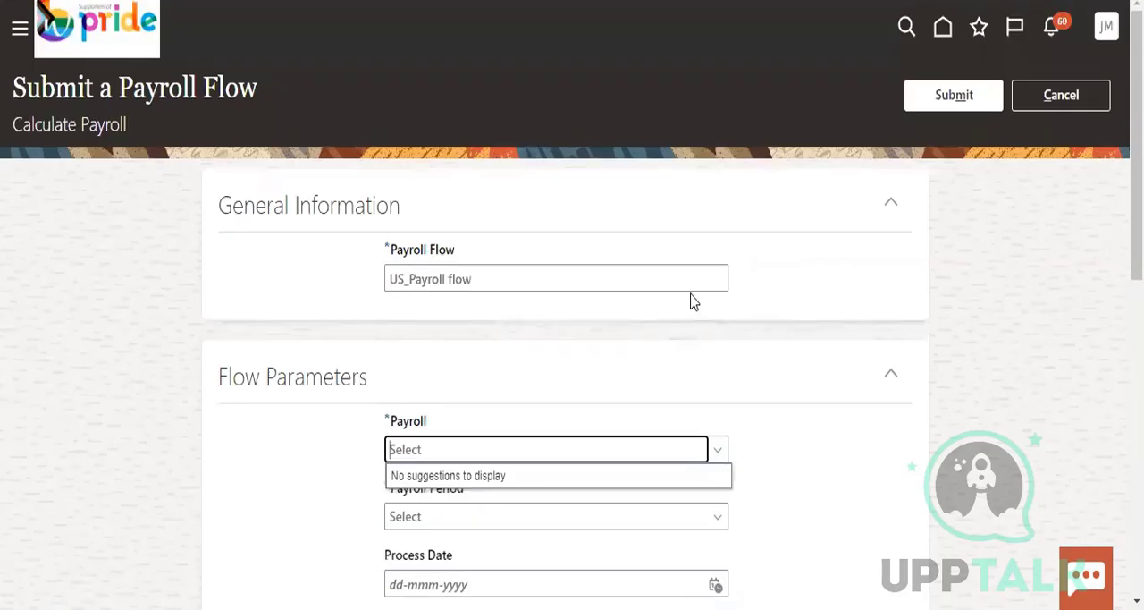
pyautogui.scroll(-3, 754, 341)
pyautogui.click(355, 239)
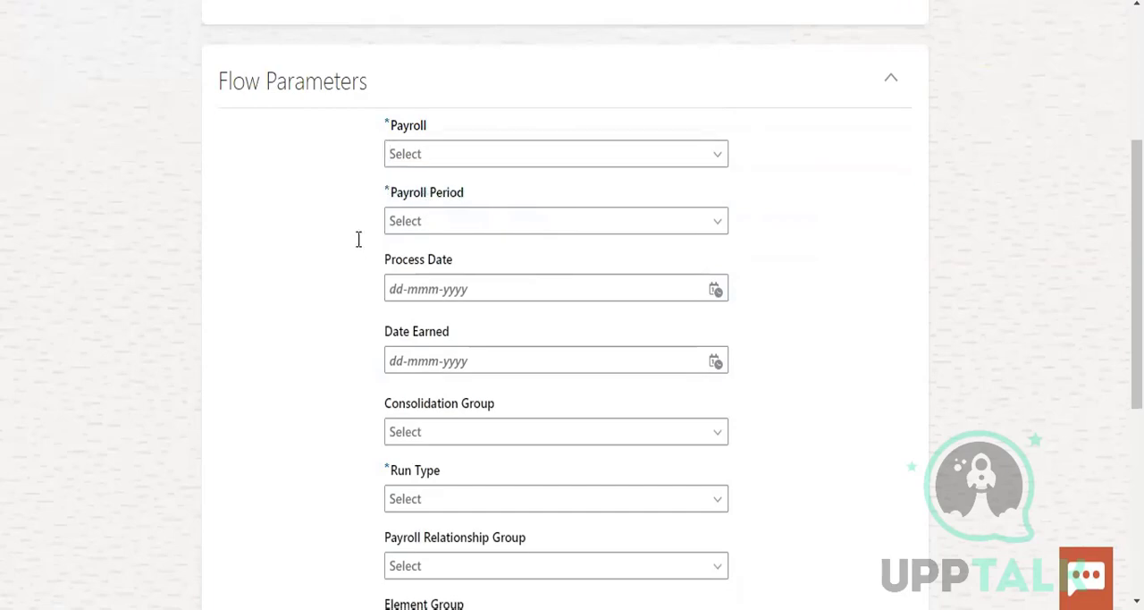
pyautogui.scroll(4, 1037, 110)
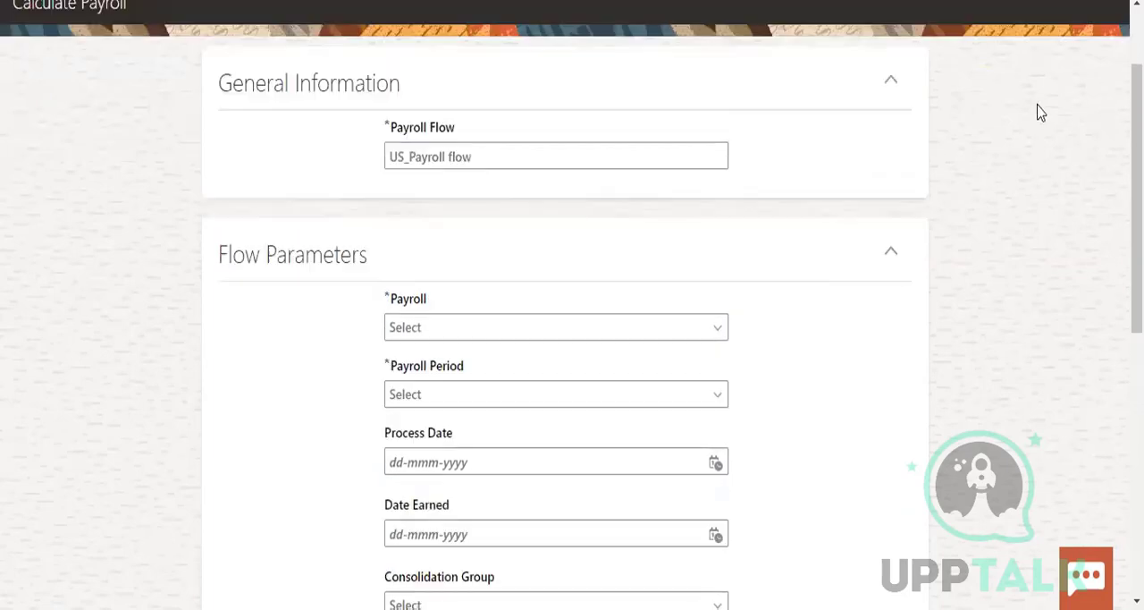
pyautogui.click(1048, 101)
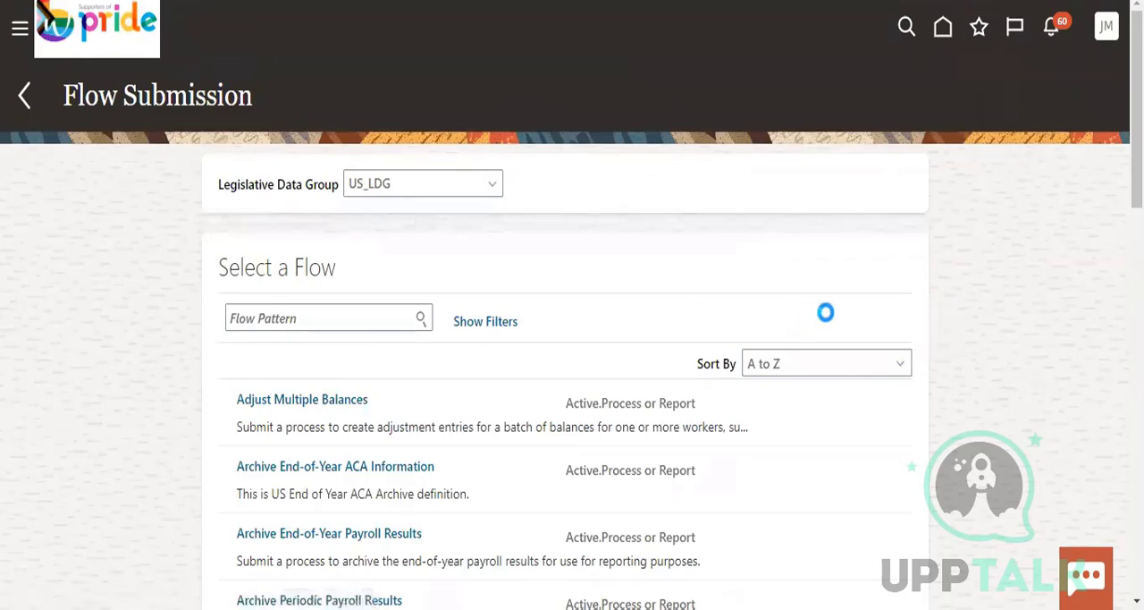
# Look over the person information tasks in the Payroll work area and return to the home page
pyautogui.scroll(-2, 722, 328)
pyautogui.scroll(-7, 722, 328)
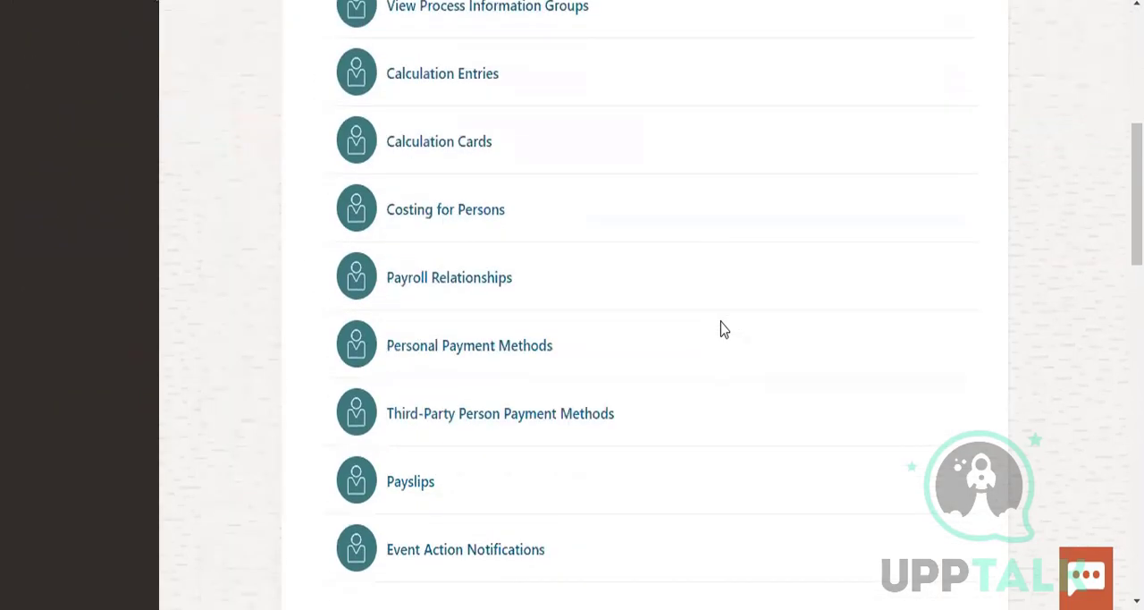
pyautogui.scroll(1, 946, 208)
pyautogui.scroll(7, 946, 208)
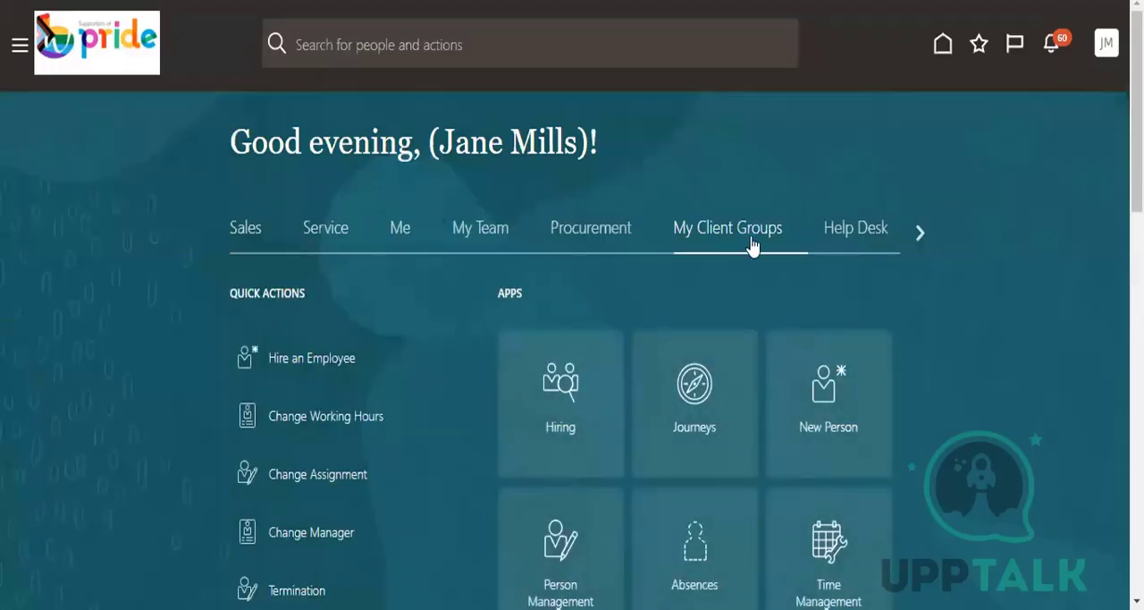
# Open the Payroll work area from the My Client Groups apps
pyautogui.scroll(-4, 922, 371)
pyautogui.scroll(-3, 922, 371)
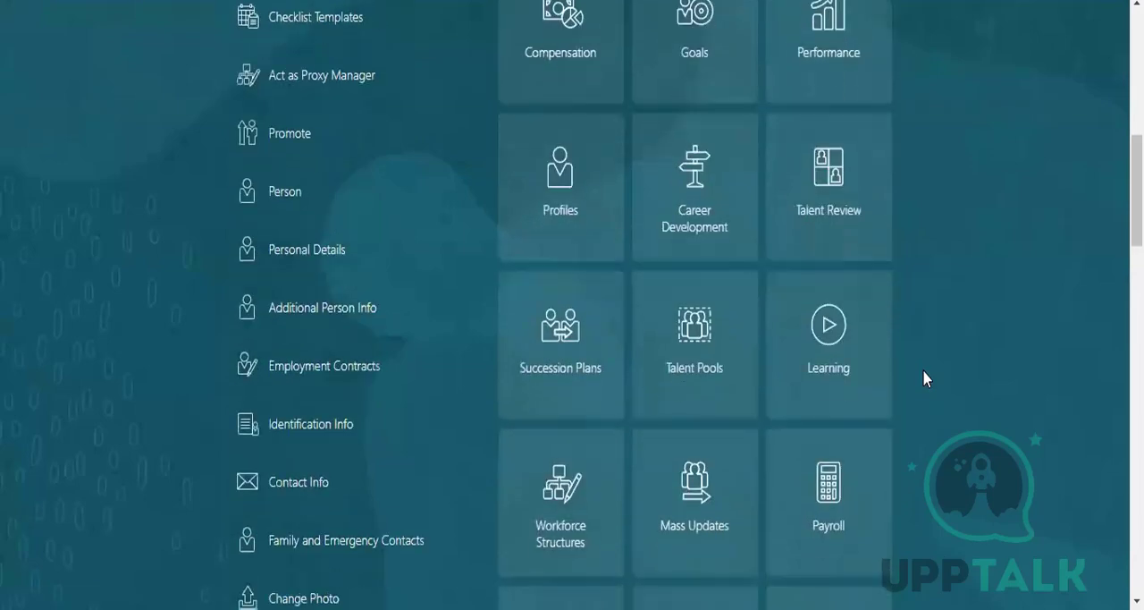
pyautogui.scroll(-2, 924, 375)
pyautogui.click(840, 290)
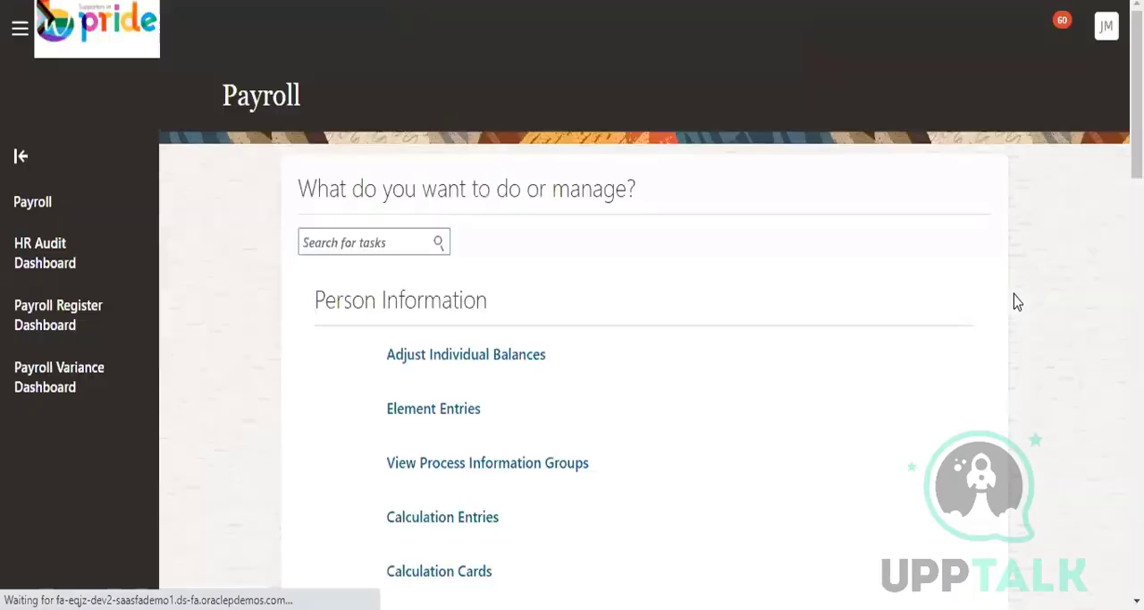
# Examine the Flow Submission and Results and Administration tasks in Payroll, and return to the home page
pyautogui.scroll(-10, 1015, 301)
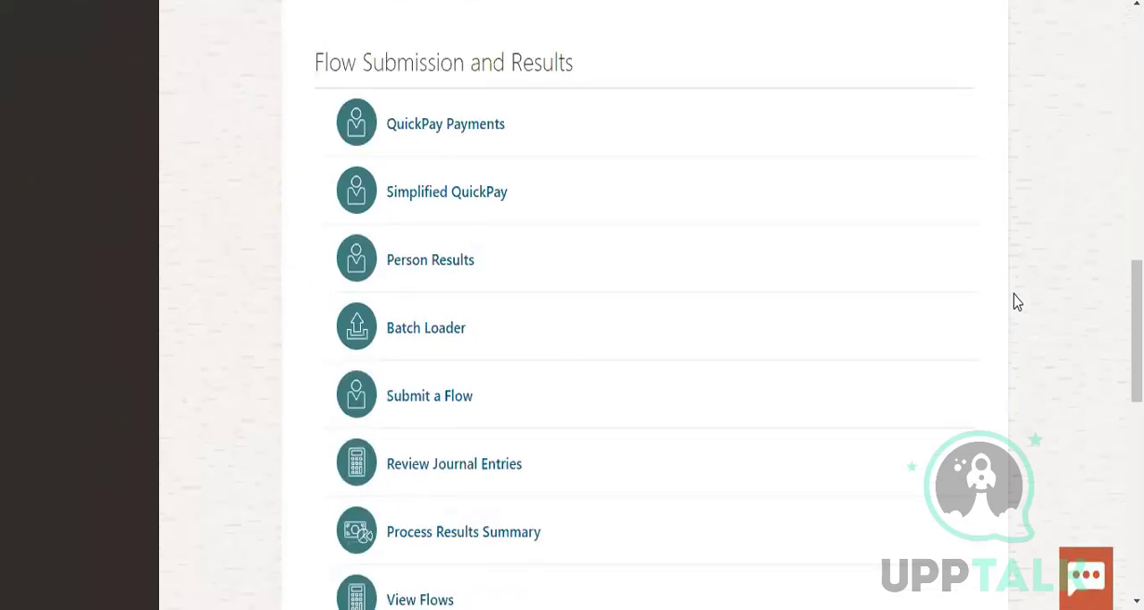
pyautogui.scroll(-4, 1016, 301)
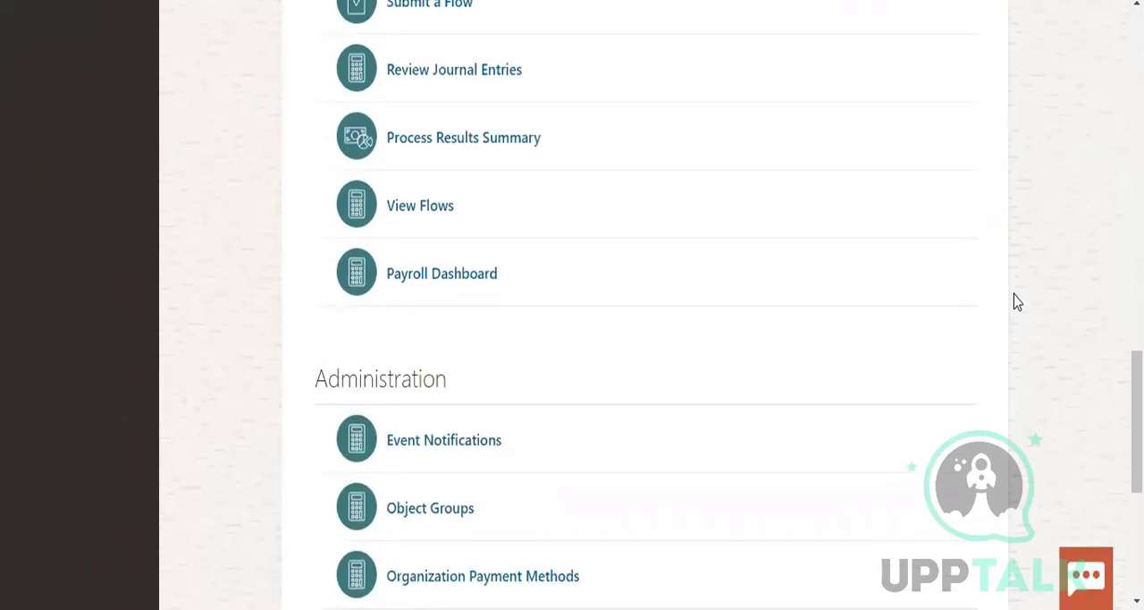
pyautogui.scroll(-3, 1015, 301)
pyautogui.scroll(-2, 1016, 302)
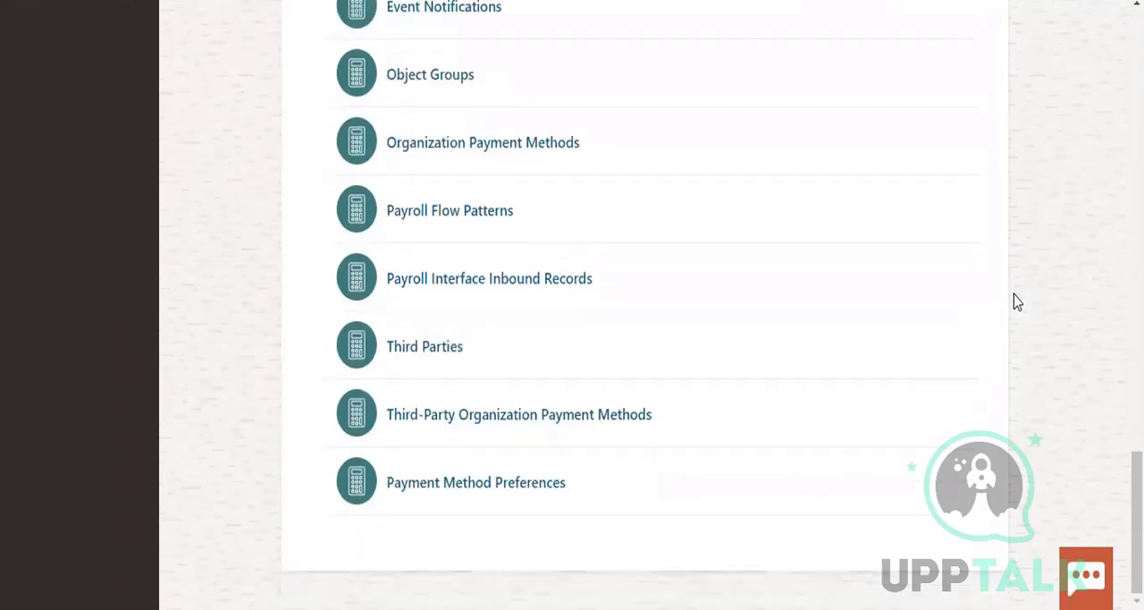
pyautogui.scroll(8, 1015, 301)
pyautogui.scroll(5, 1016, 302)
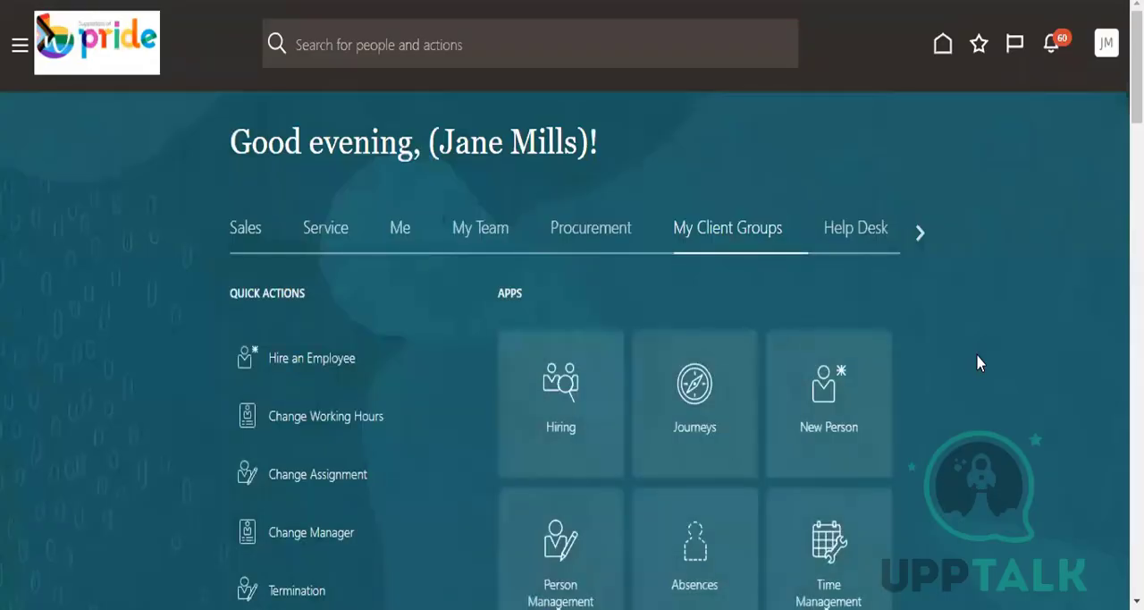
# Expand the full list of My Client Groups quick actions on the home page
pyautogui.scroll(-5, 978, 358)
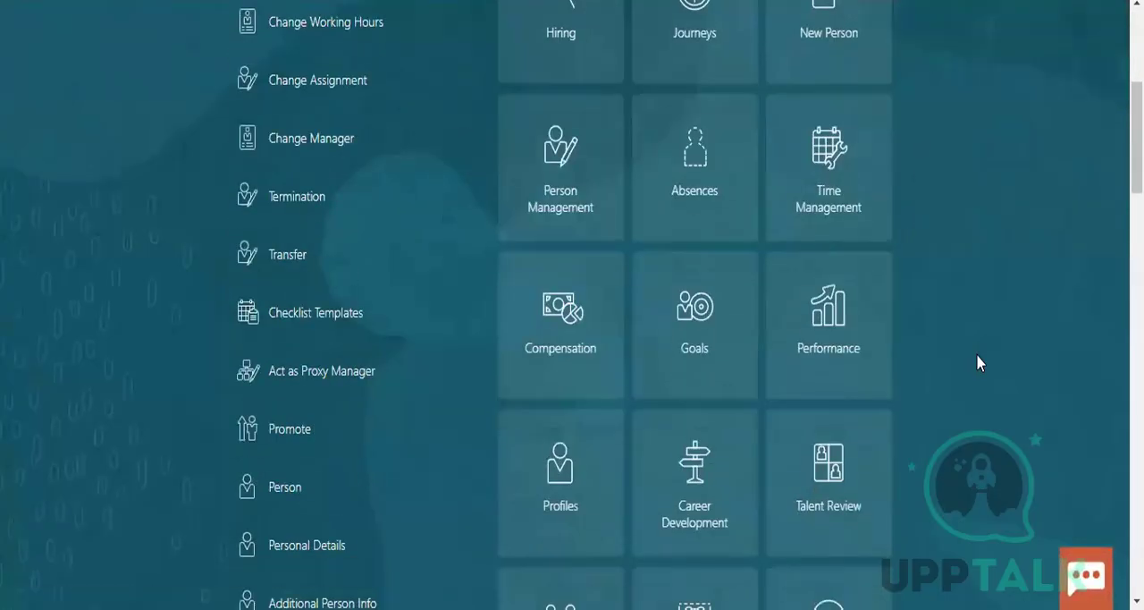
pyautogui.scroll(-10, 977, 355)
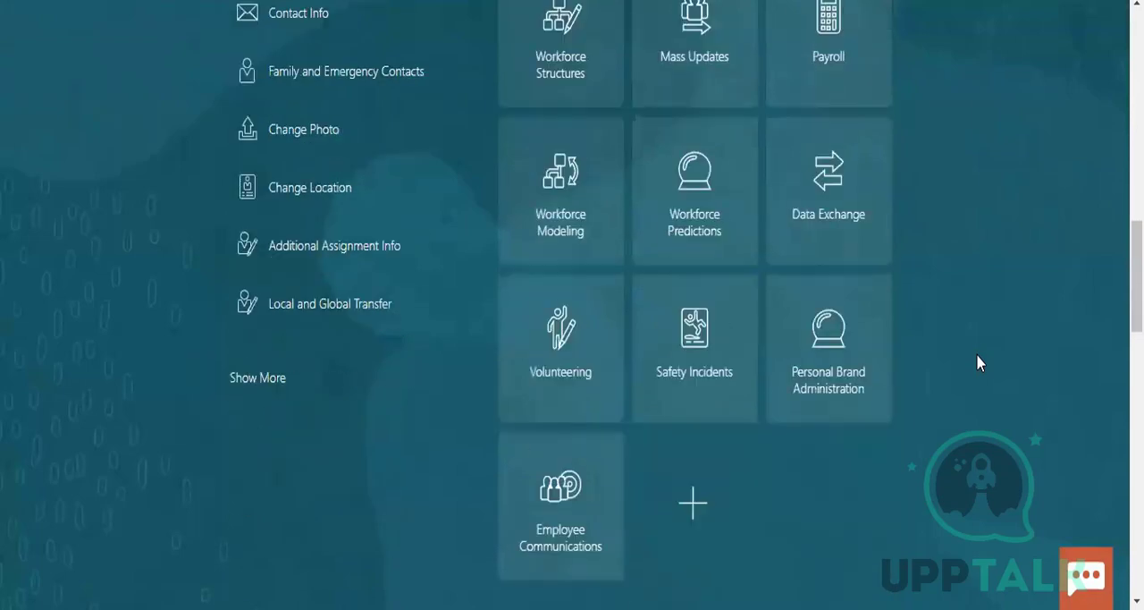
pyautogui.scroll(-3, 976, 354)
pyautogui.click(263, 165)
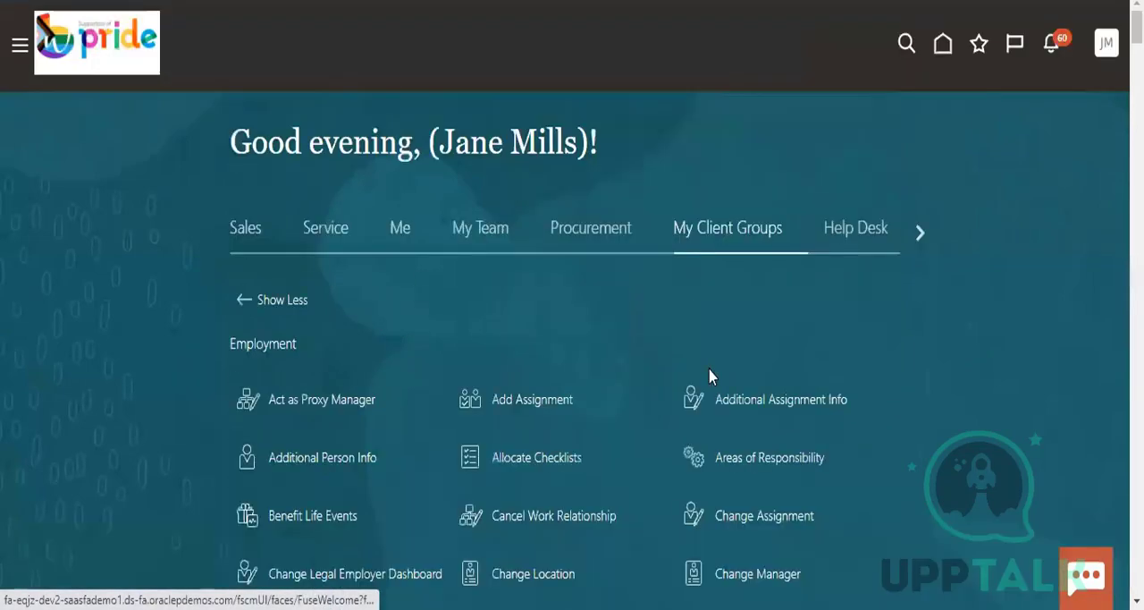
# Look through the Employment, New Person and Compensation quick actions in My Client Groups
pyautogui.scroll(-5, 902, 443)
pyautogui.scroll(-8, 905, 444)
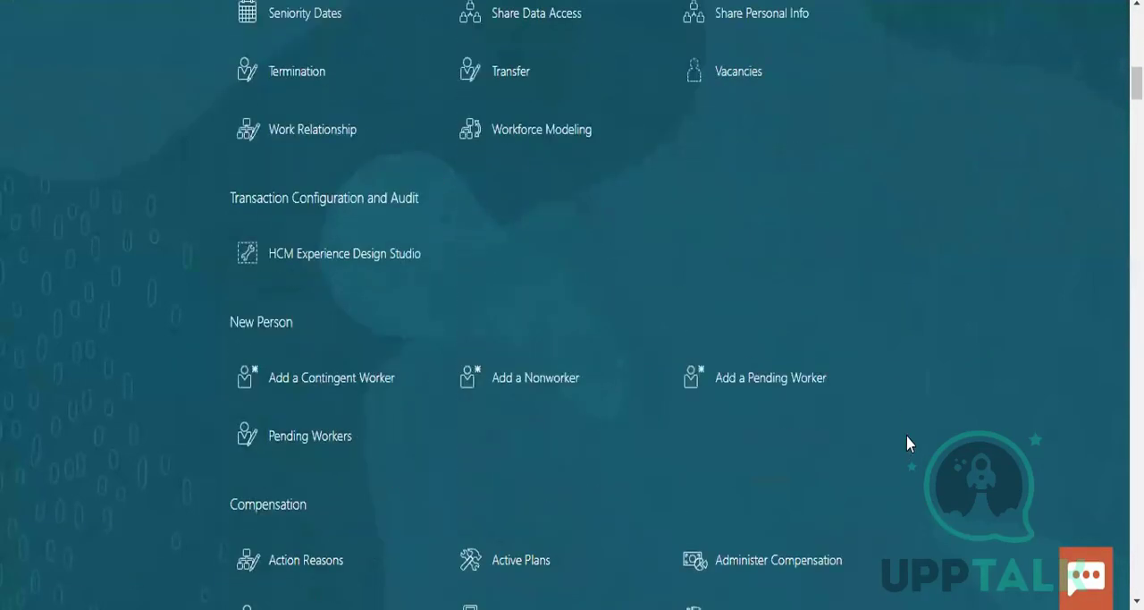
pyautogui.scroll(-3, 907, 442)
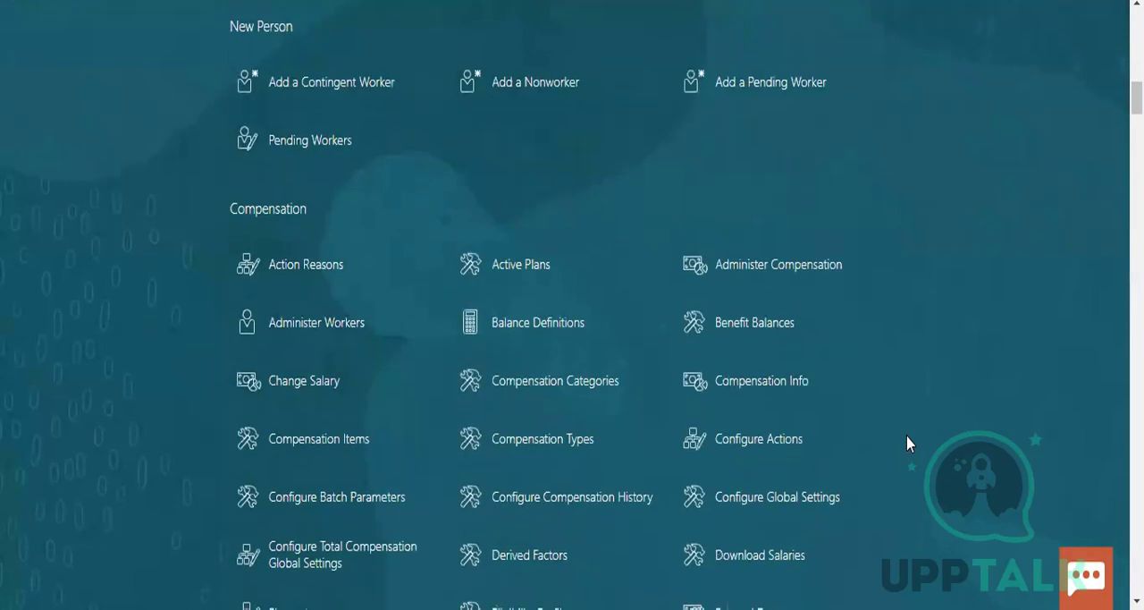
pyautogui.scroll(-2, 907, 443)
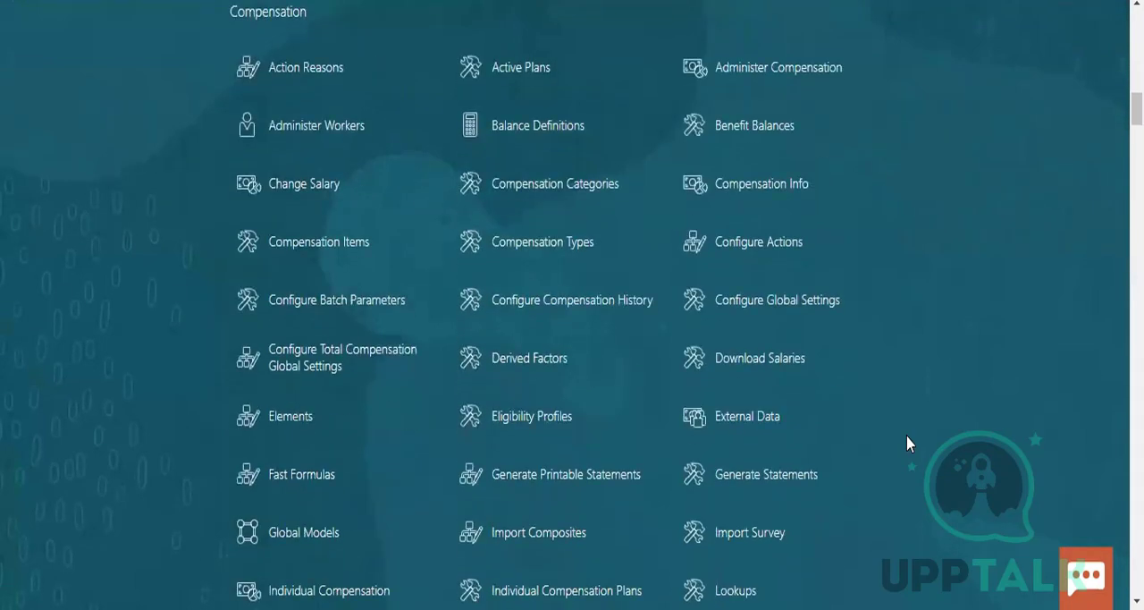
pyautogui.scroll(-1, 907, 442)
pyautogui.scroll(-1, 907, 442)
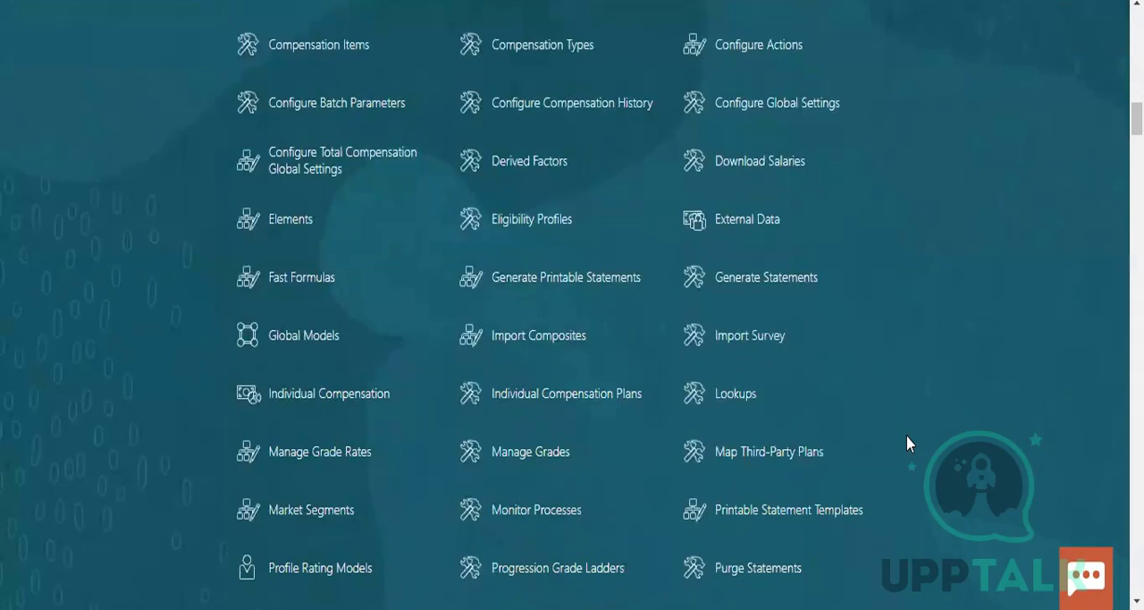
pyautogui.scroll(-2, 907, 442)
pyautogui.scroll(-2, 907, 442)
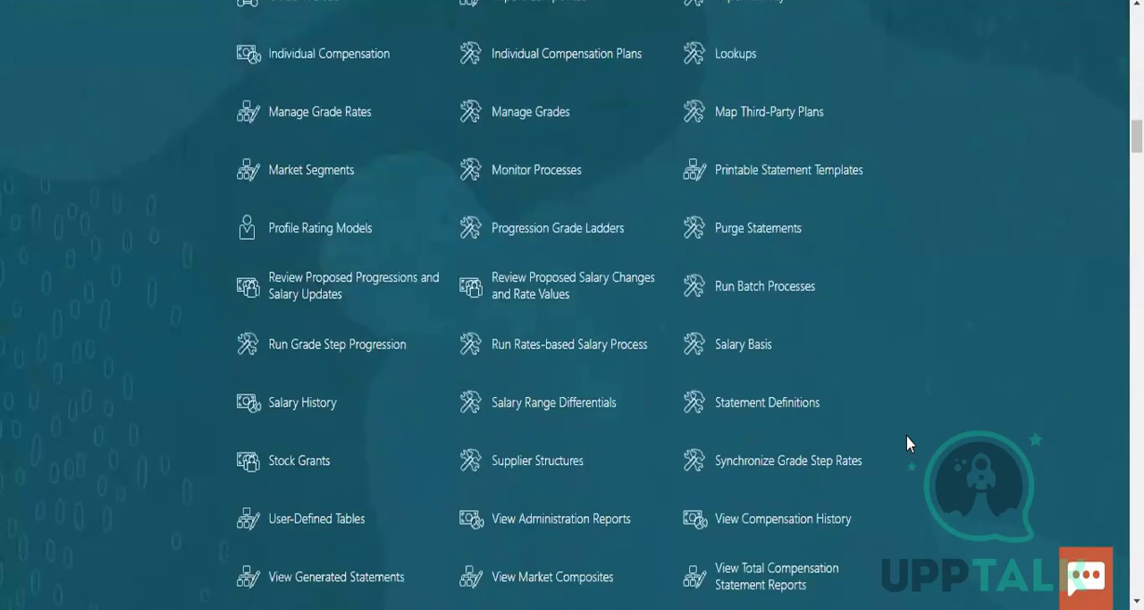
pyautogui.scroll(-1, 907, 442)
pyautogui.scroll(-2, 907, 443)
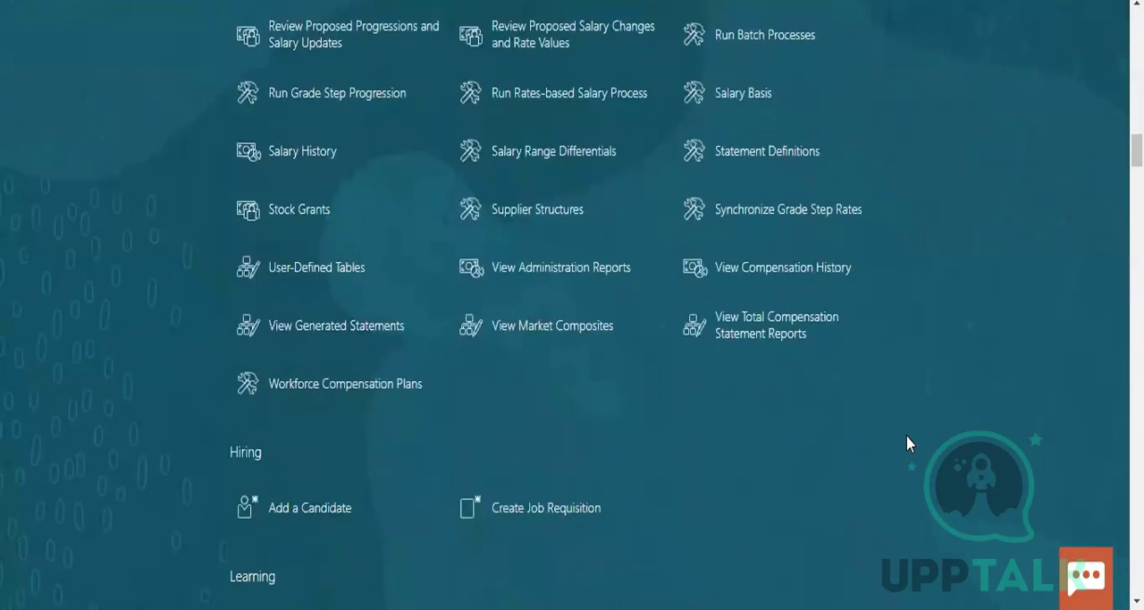
# Review the Hiring, Learning, Time, Workforce Structures and Talent quick actions in My Client Groups
pyautogui.scroll(-3, 907, 442)
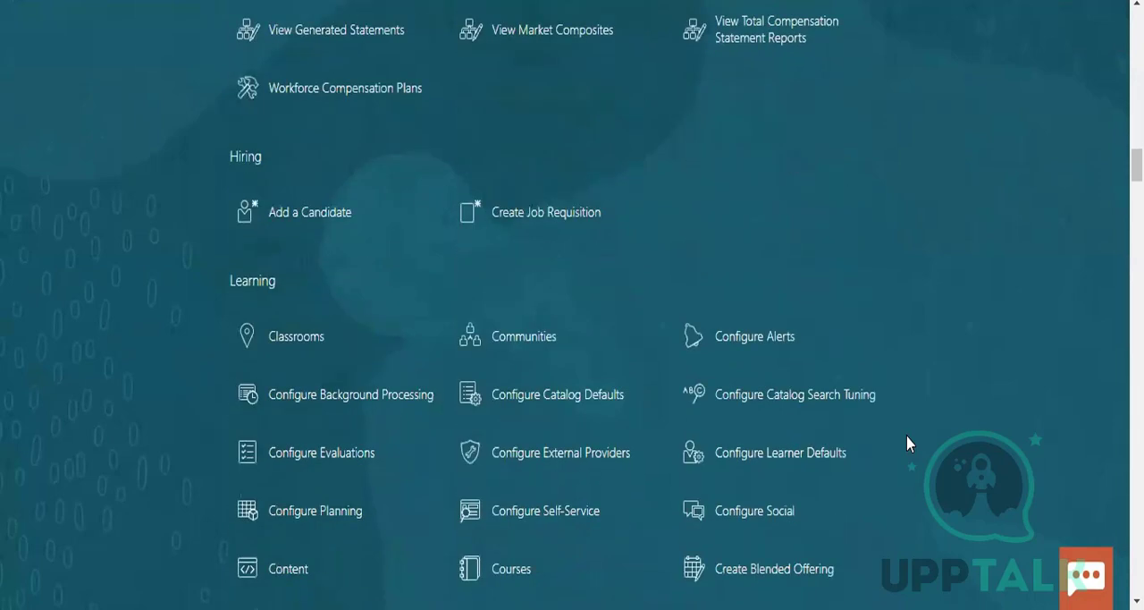
pyautogui.scroll(-1, 907, 442)
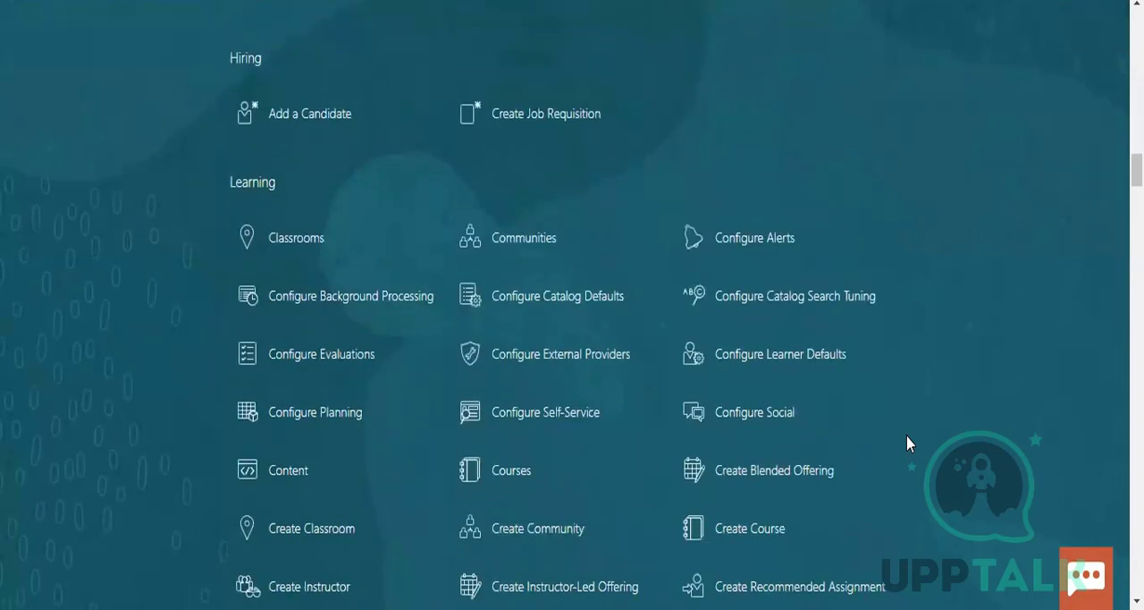
pyautogui.scroll(-6, 907, 443)
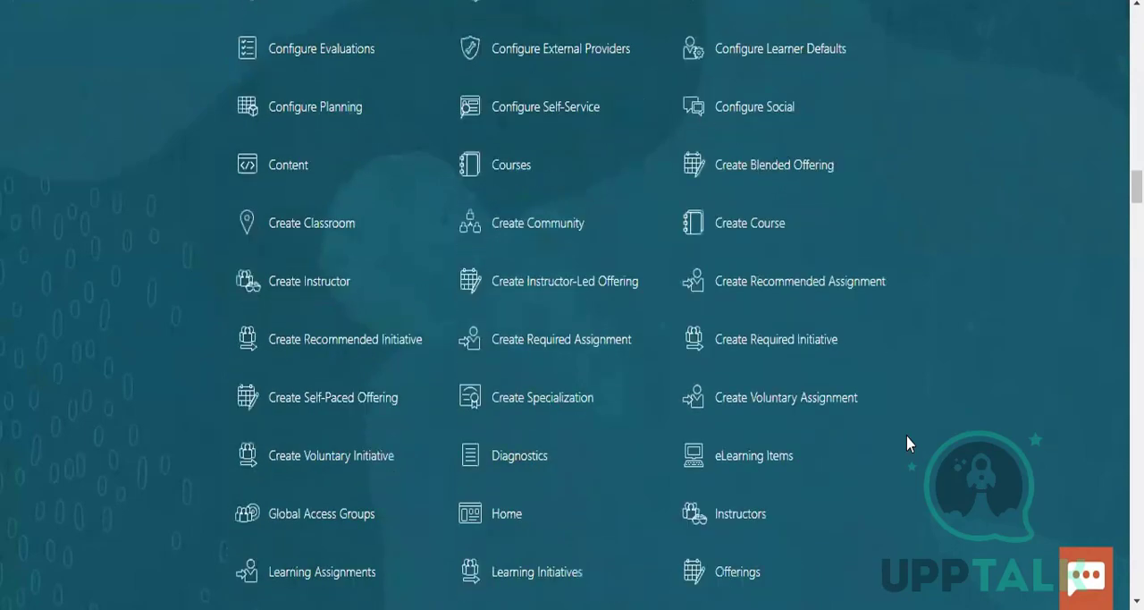
pyautogui.scroll(-3, 907, 443)
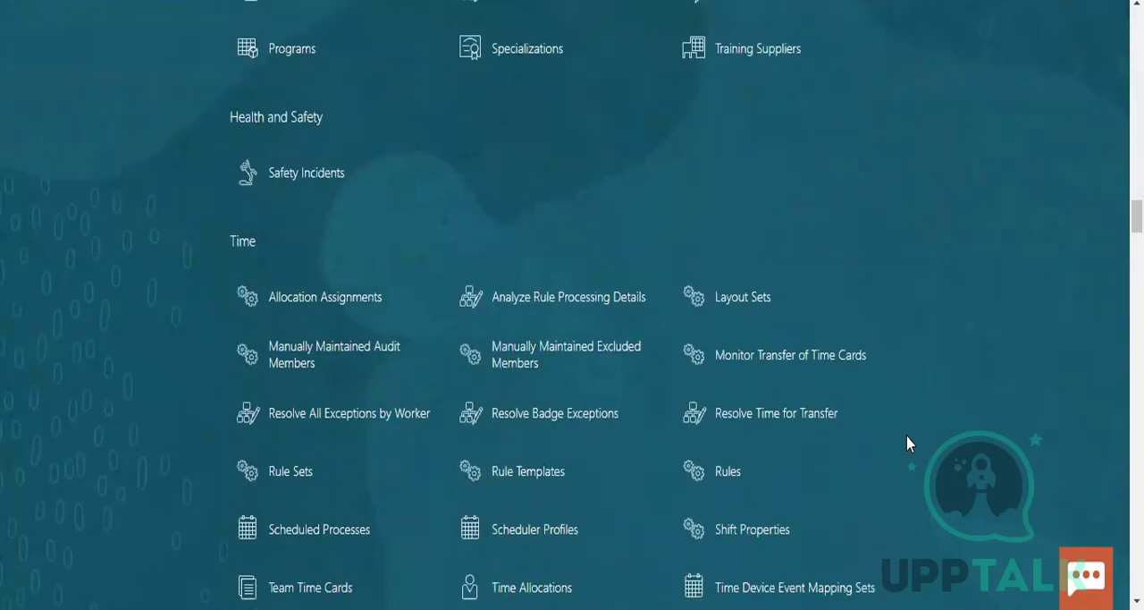
pyautogui.scroll(-5, 907, 443)
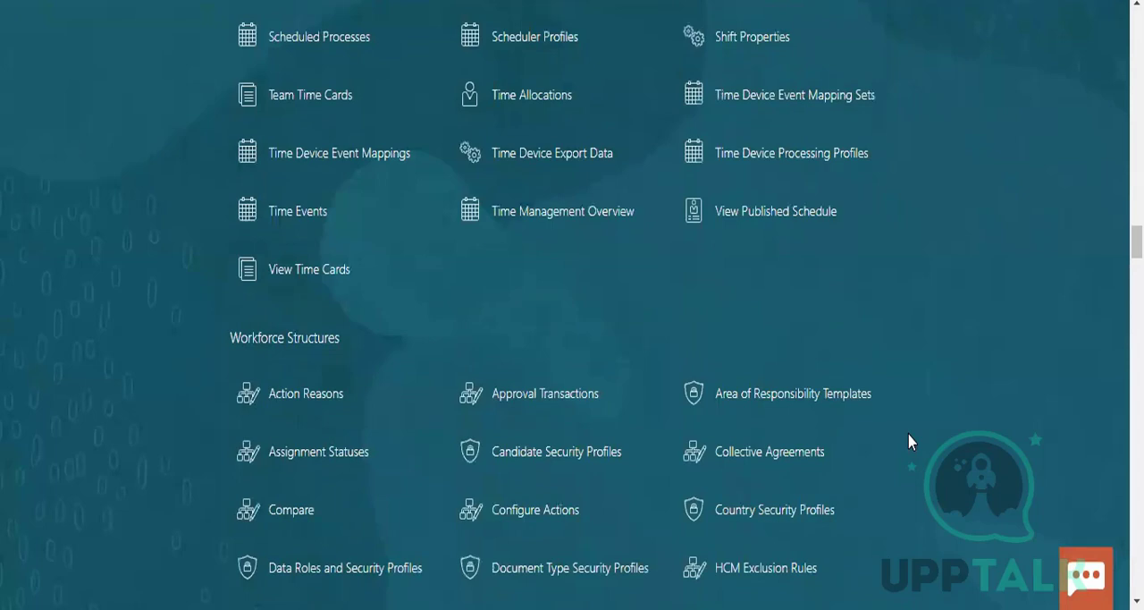
pyautogui.scroll(-2, 907, 442)
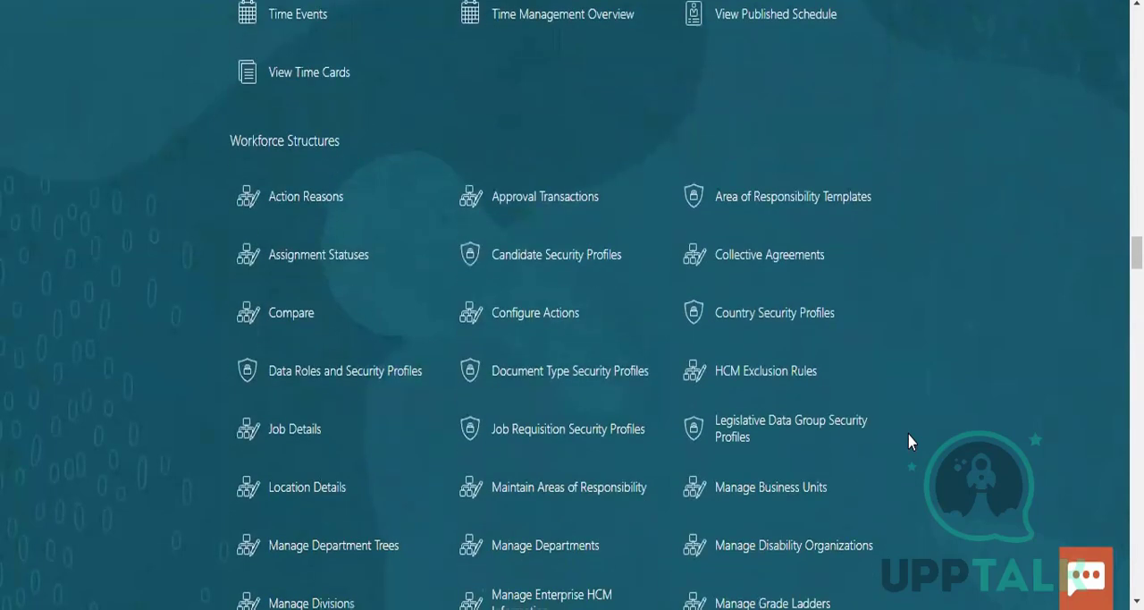
pyautogui.scroll(-1, 910, 441)
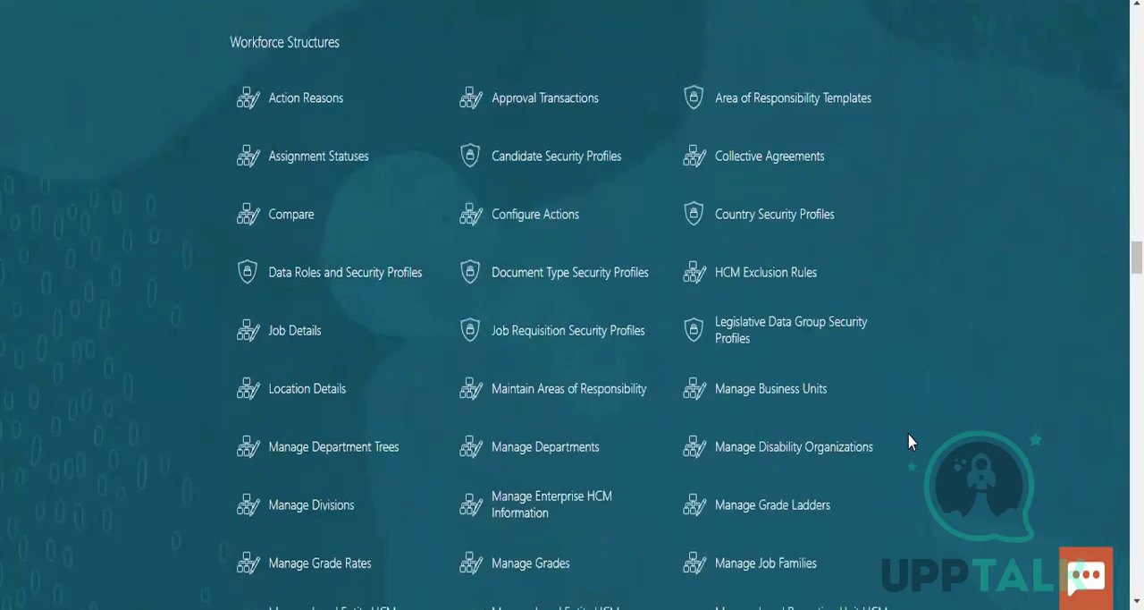
pyautogui.scroll(-1, 909, 442)
pyautogui.scroll(-2, 908, 442)
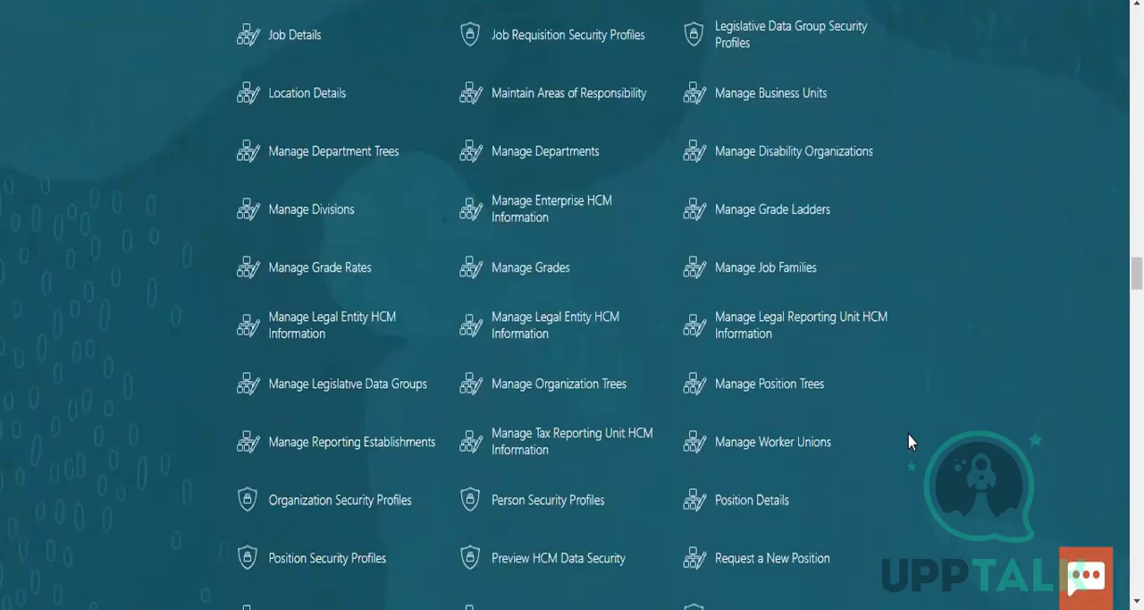
pyautogui.scroll(-2, 909, 442)
pyautogui.scroll(-2, 910, 442)
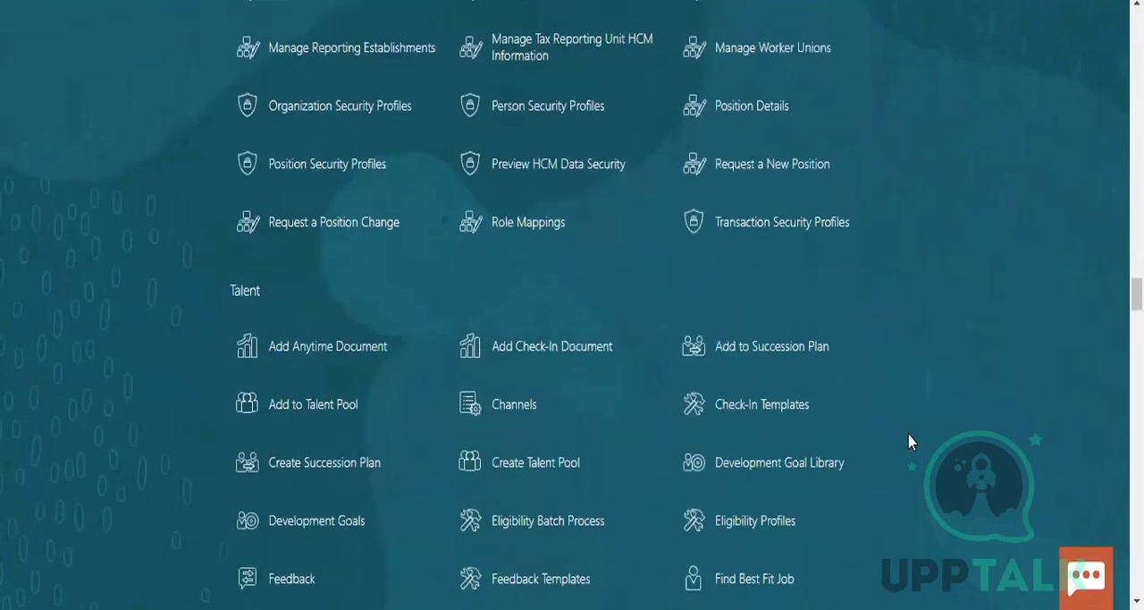
pyautogui.scroll(-4, 908, 441)
pyautogui.scroll(-4, 908, 441)
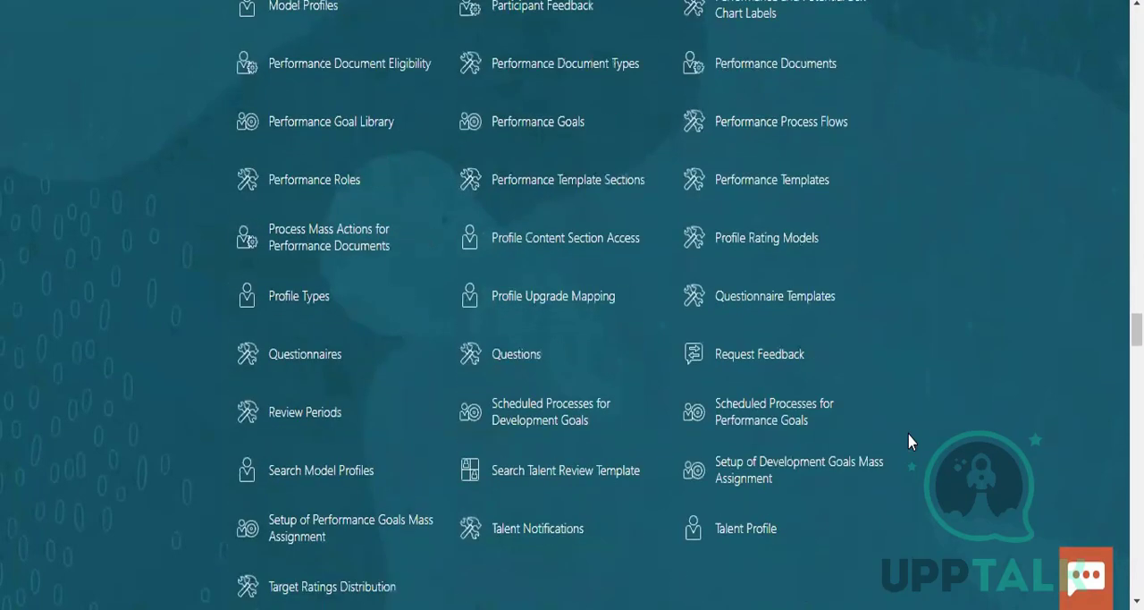
# Examine the Absences, Benefits and Data Exchange quick actions in My Client Groups
pyautogui.scroll(-4, 910, 441)
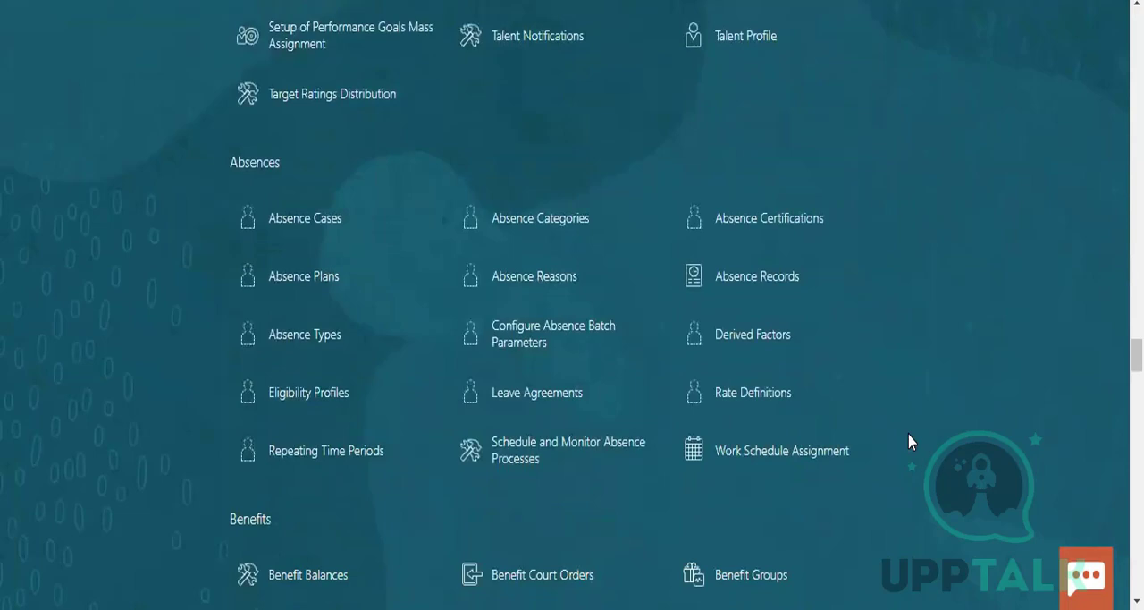
pyautogui.scroll(-2, 908, 441)
pyautogui.scroll(-1, 908, 442)
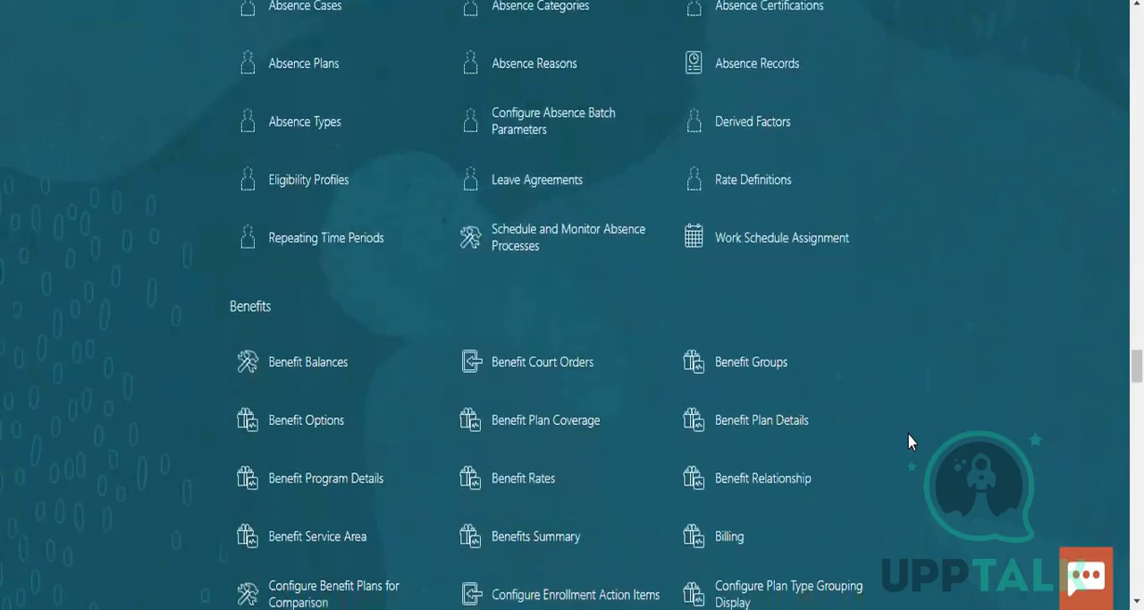
pyautogui.scroll(-1, 909, 442)
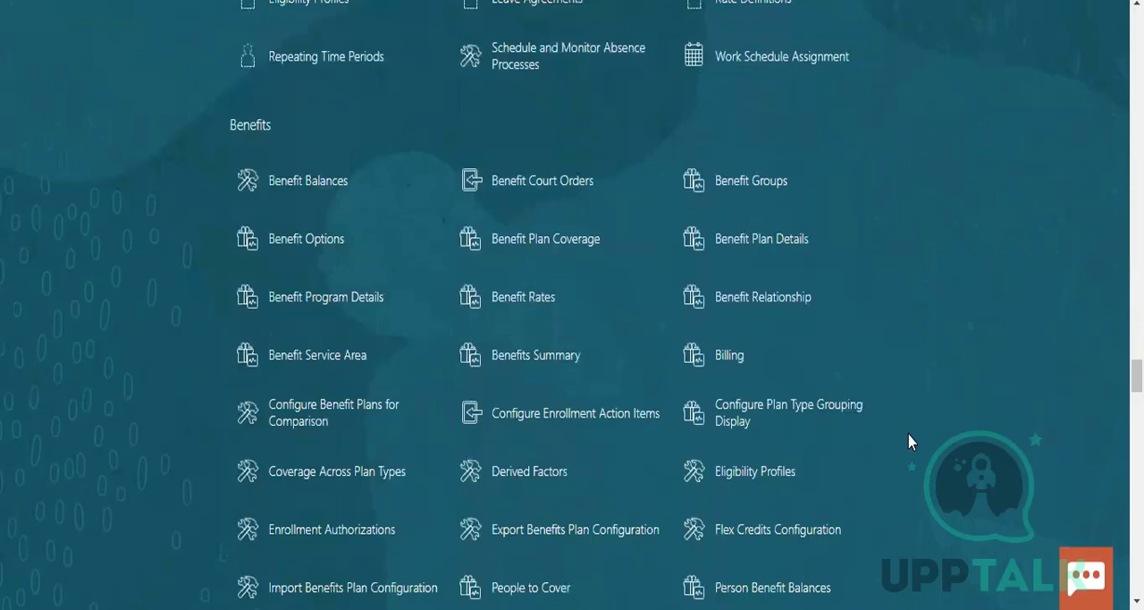
pyautogui.scroll(-2, 910, 441)
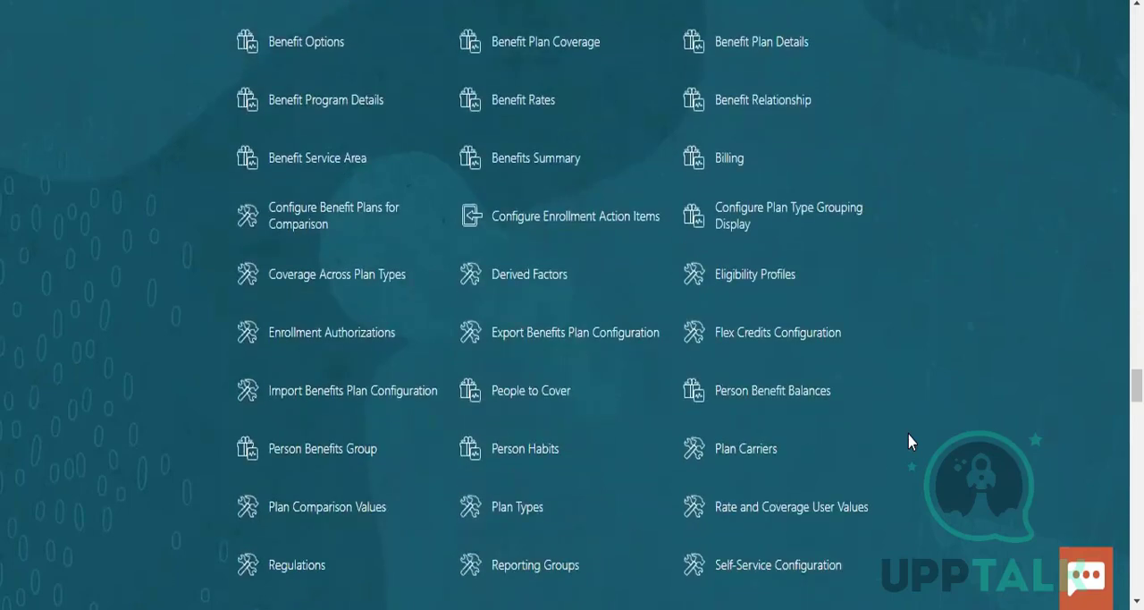
pyautogui.scroll(-4, 910, 441)
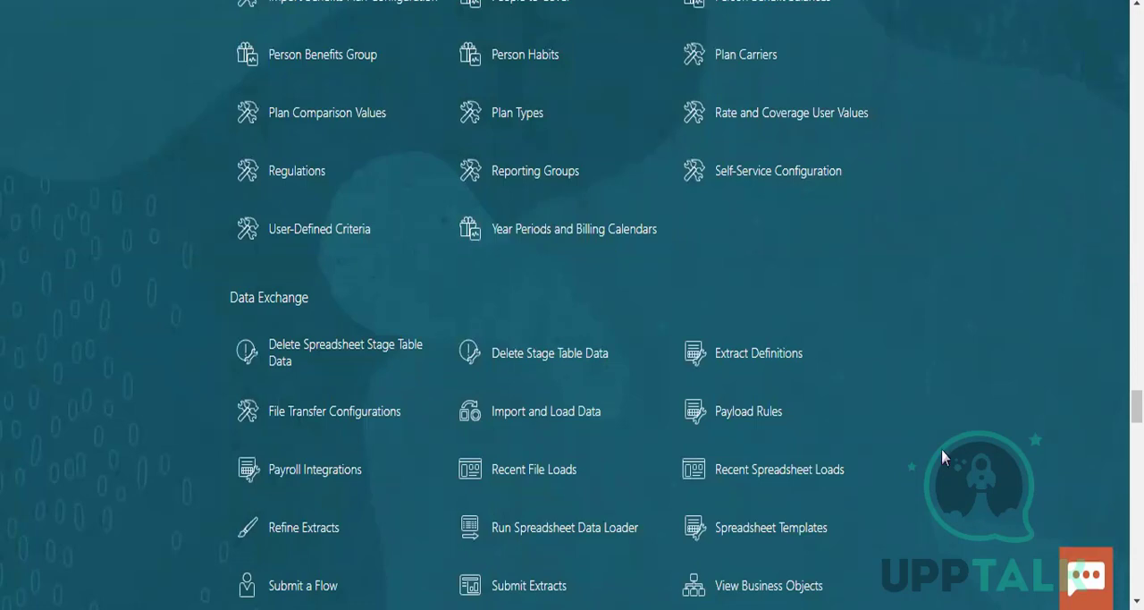
pyautogui.scroll(-1, 941, 449)
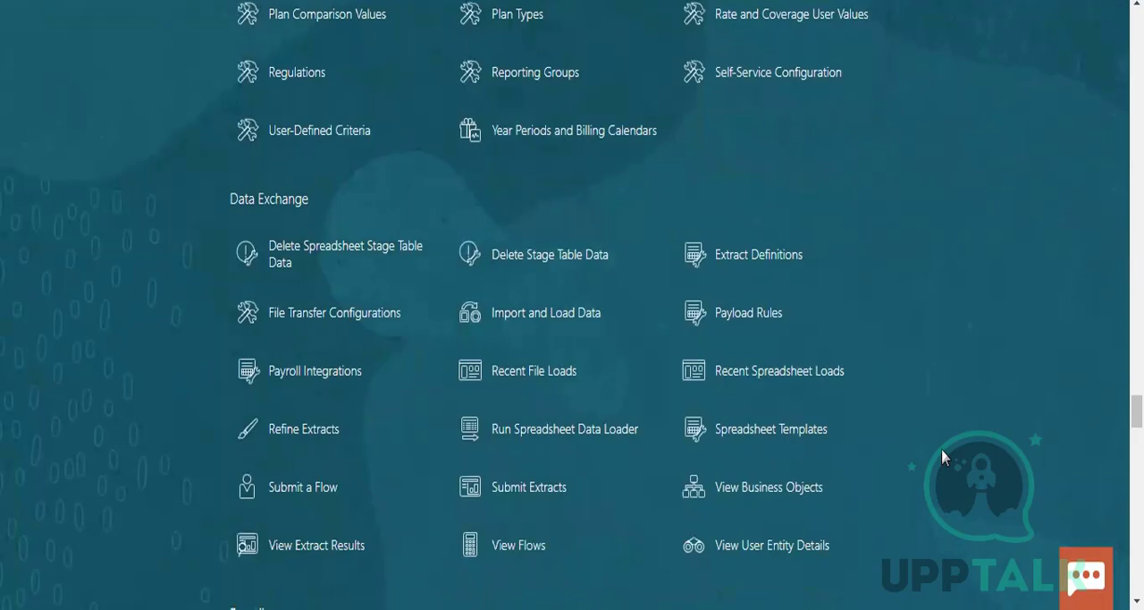
# Find the Payroll group among the quick actions and open its Elements task
pyautogui.scroll(-2, 942, 449)
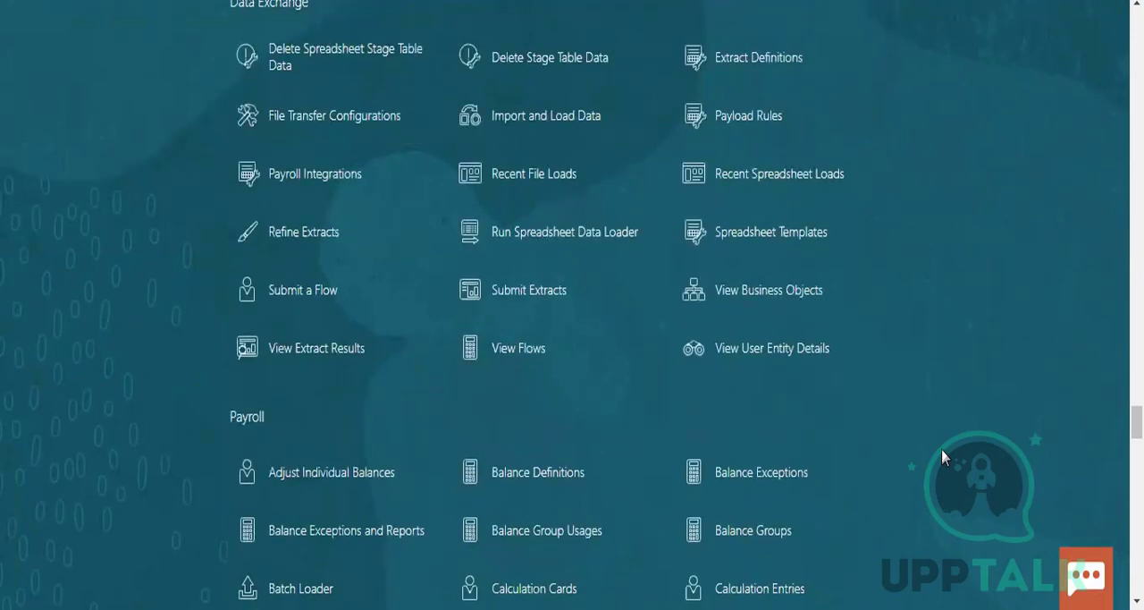
pyautogui.scroll(-2, 942, 449)
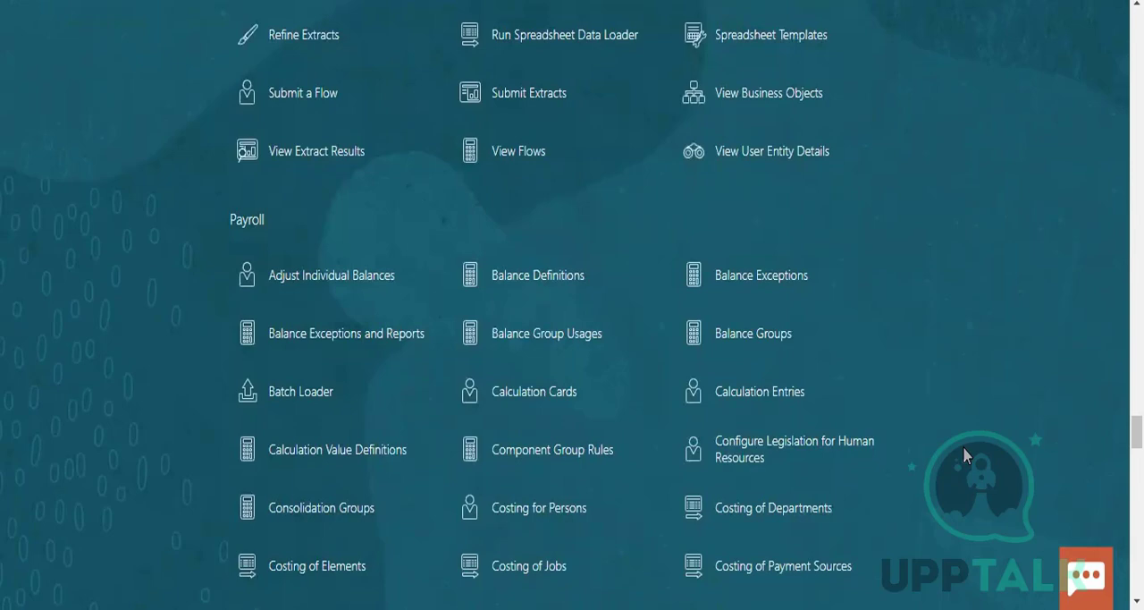
pyautogui.scroll(-1, 964, 455)
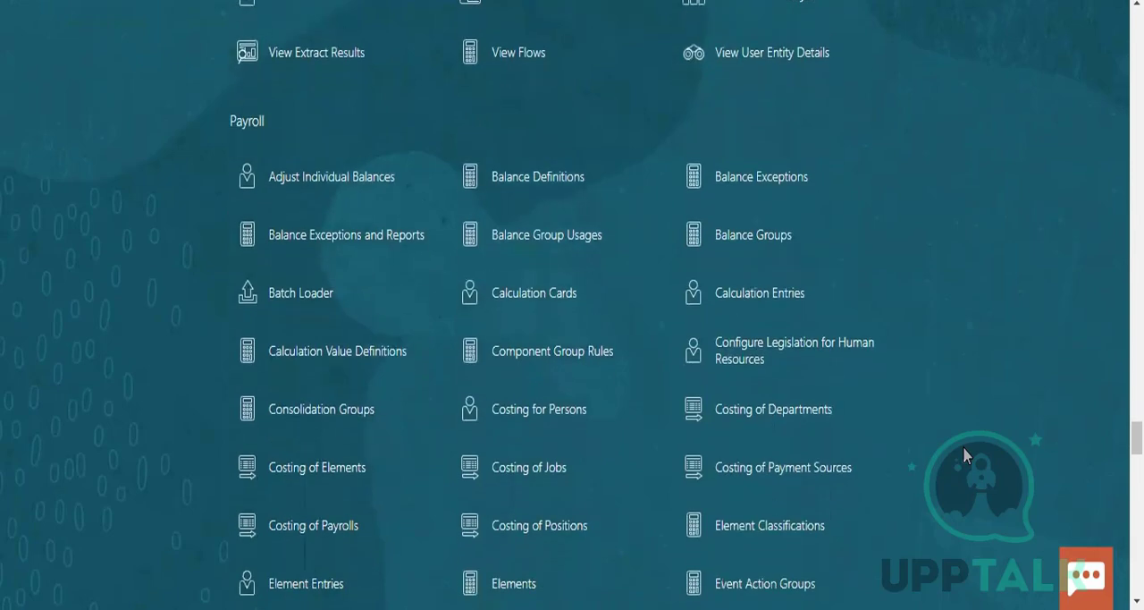
pyautogui.scroll(-1, 963, 456)
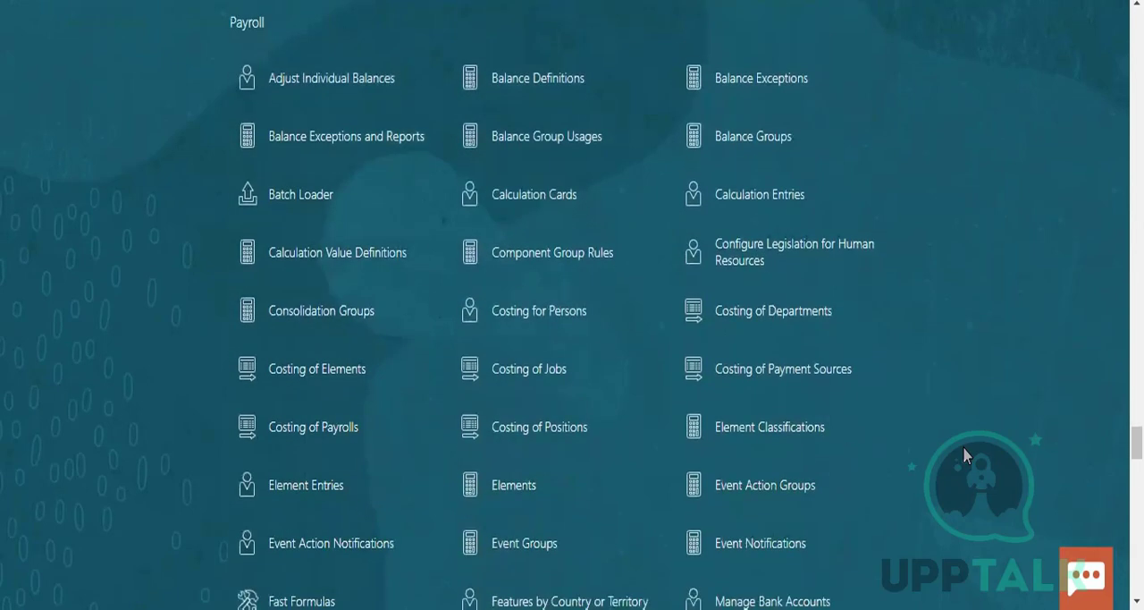
pyautogui.scroll(-2, 963, 456)
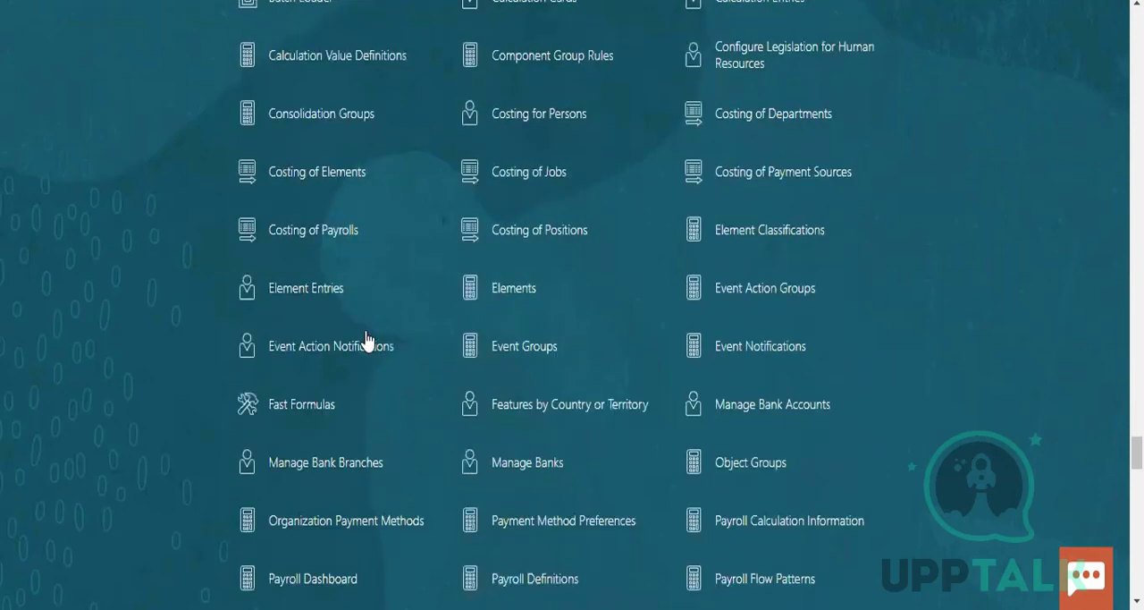
pyautogui.click(513, 290)
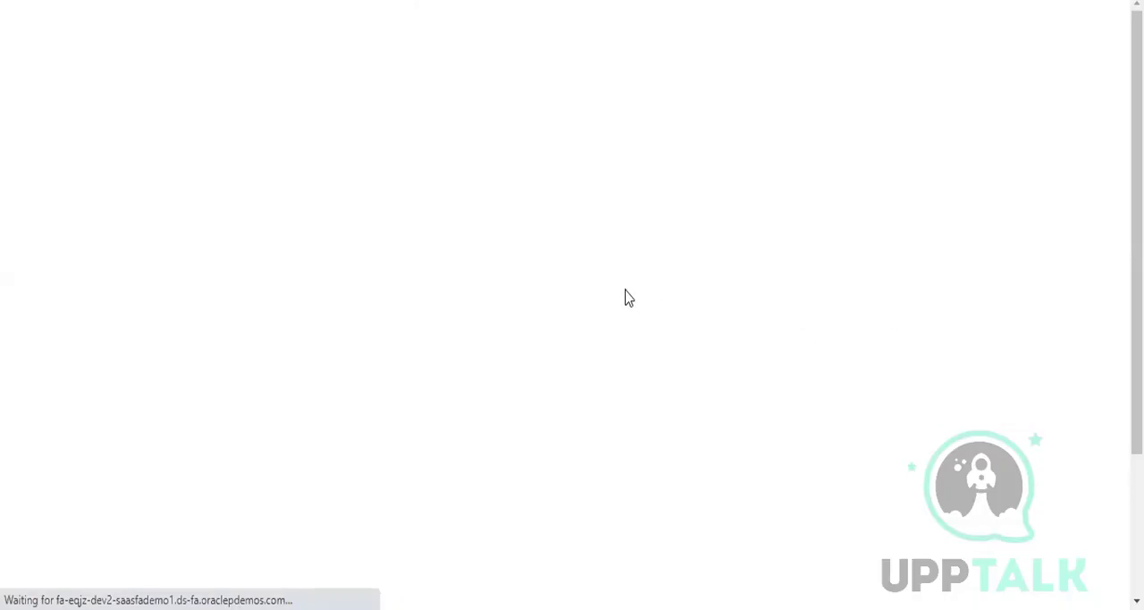
# Start creating an element and set its legislative data group to US Legislative Data Group
pyautogui.click(46, 431)
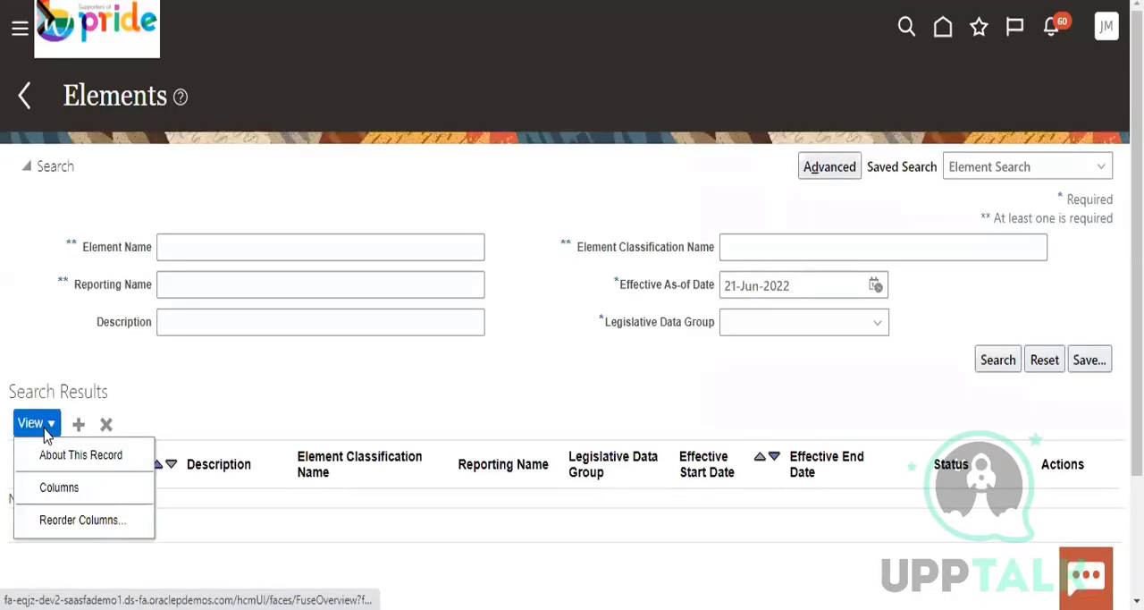
pyautogui.click(109, 430)
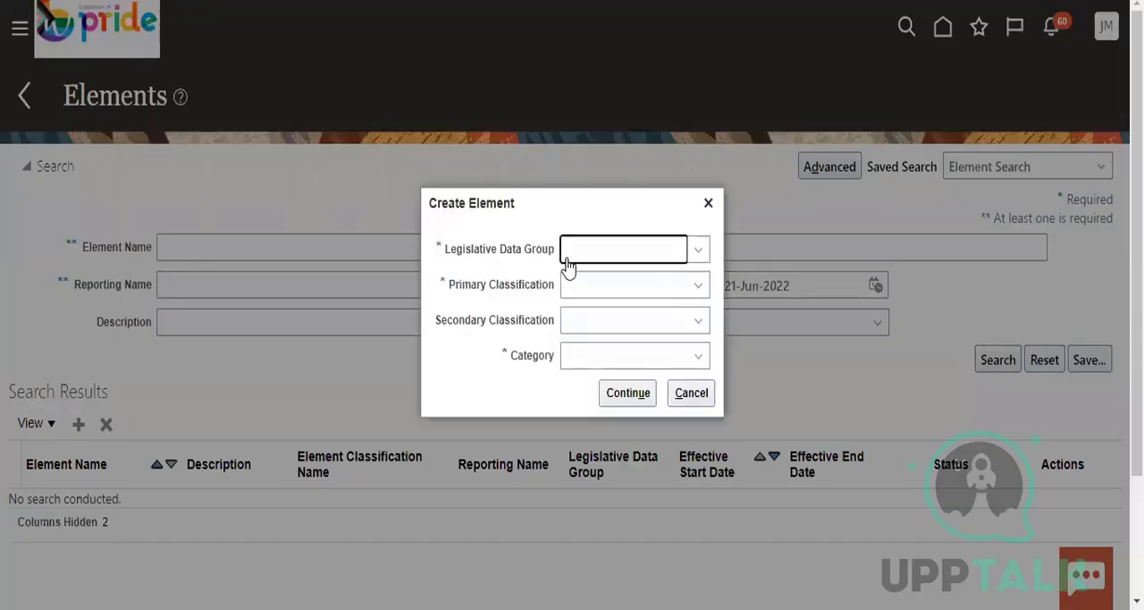
pyautogui.click(624, 259)
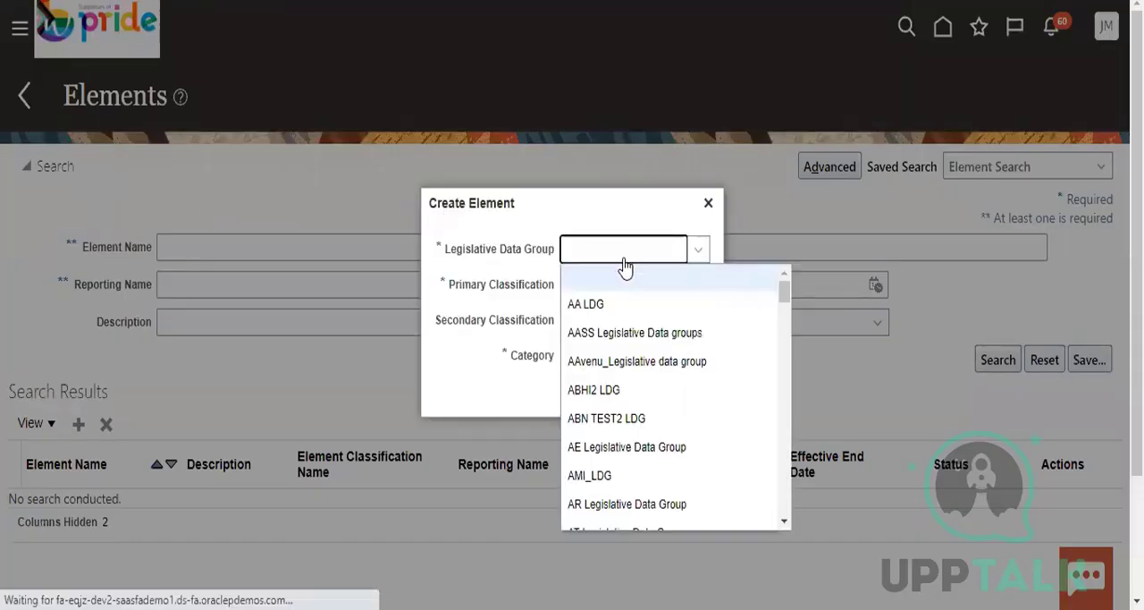
pyautogui.write('US Legislative Data Group')
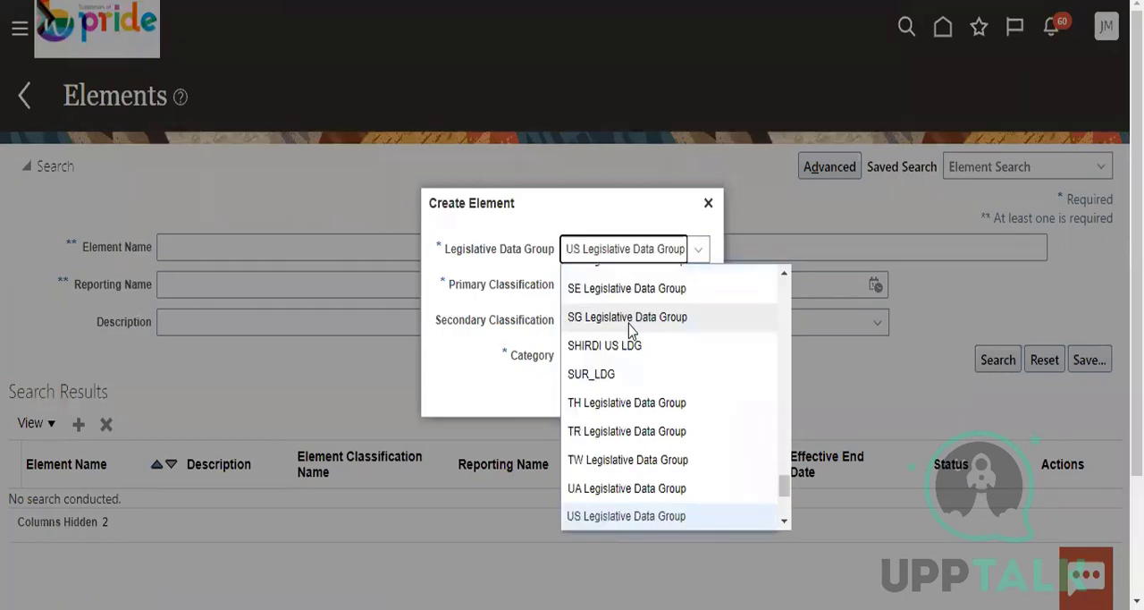
pyautogui.click(635, 514)
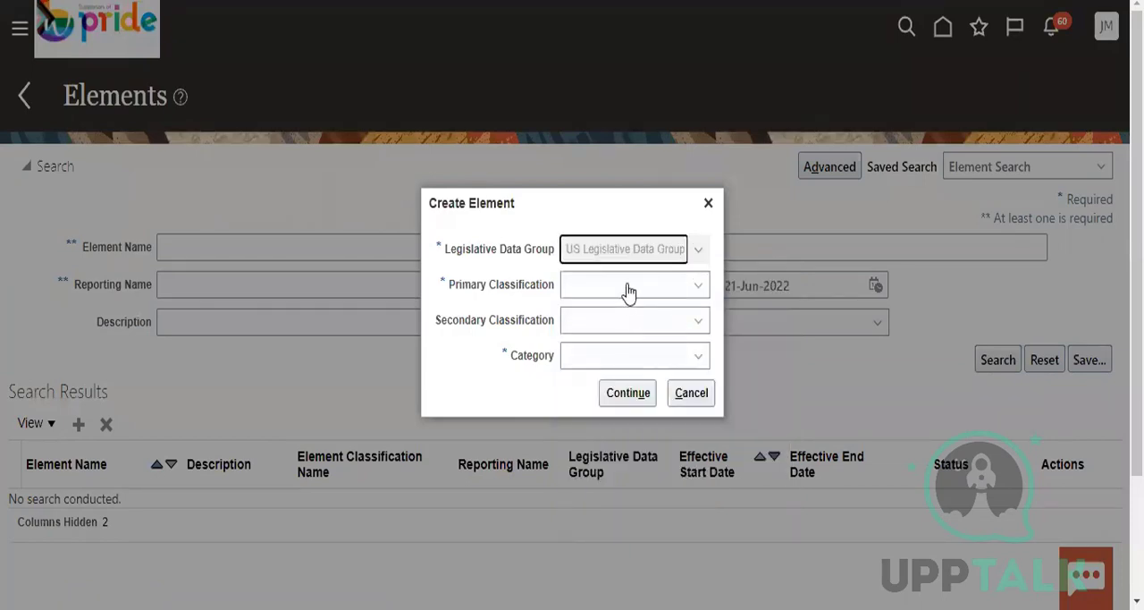
# Set the new element's primary classification to Absences and look through its secondary classification options
pyautogui.click(628, 295)
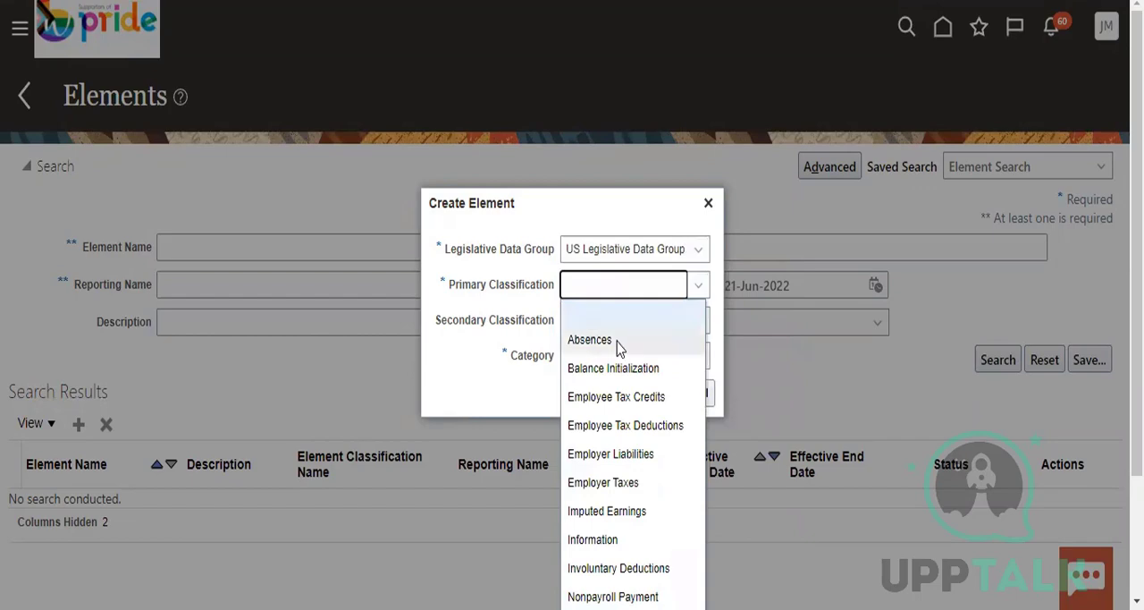
pyautogui.click(618, 347)
pyautogui.click(638, 327)
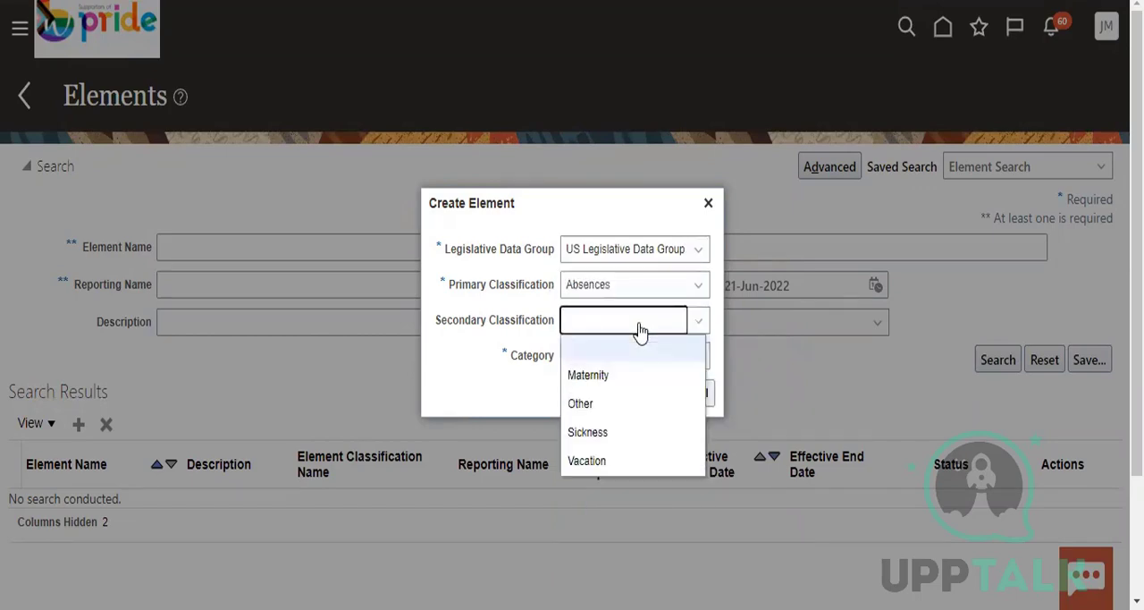
pyautogui.click(501, 385)
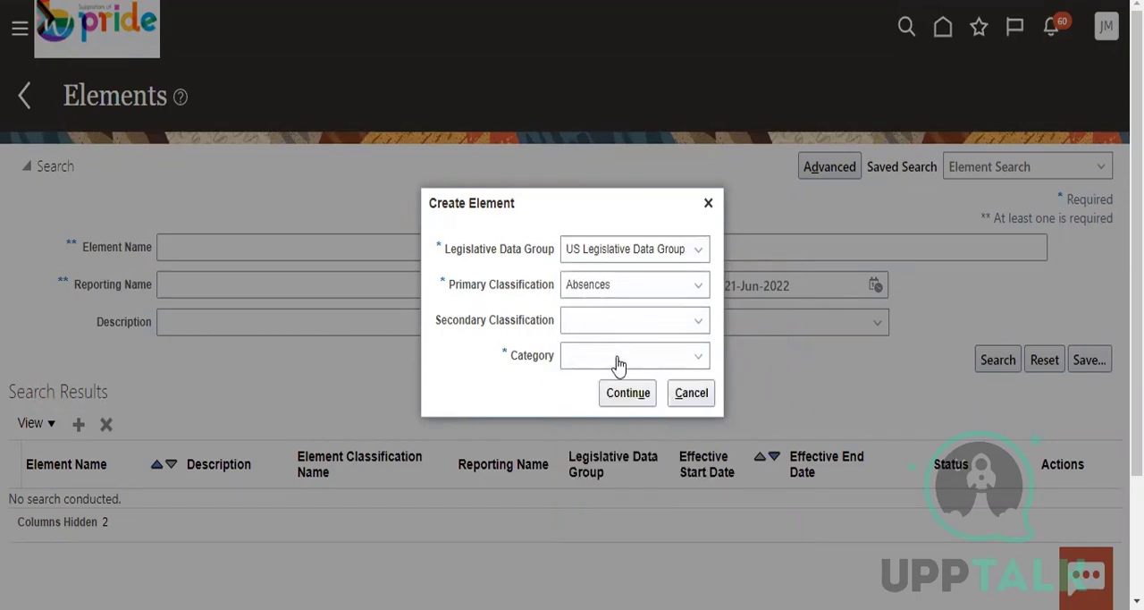
# Try to choose a category for the Absences element
pyautogui.click(617, 366)
pyautogui.click(636, 394)
pyautogui.click(631, 358)
pyautogui.click(502, 397)
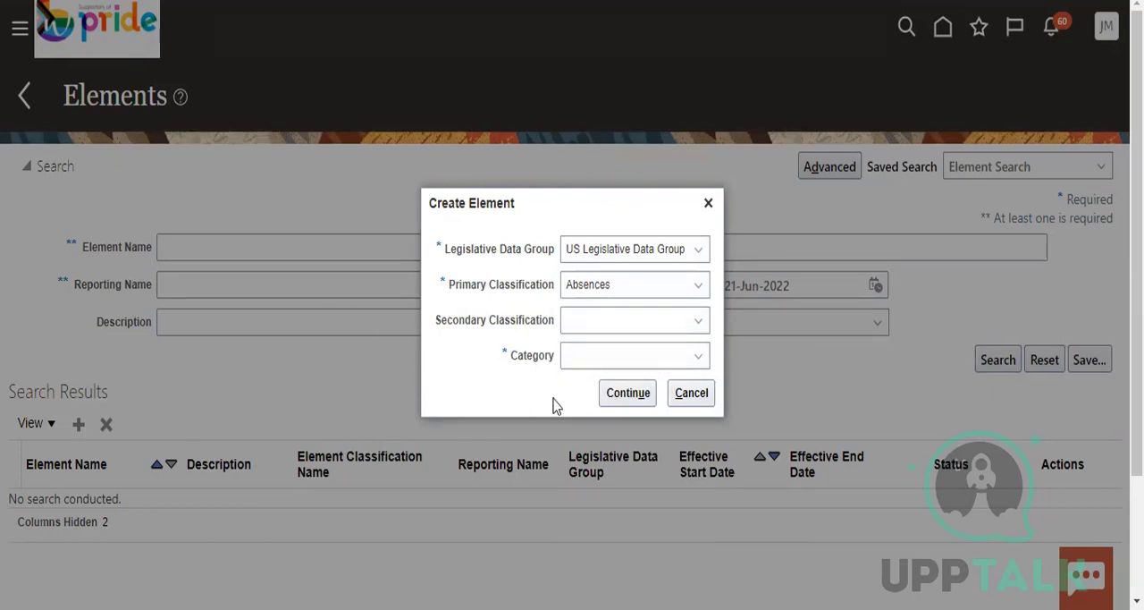
pyautogui.click(698, 361)
pyautogui.click(642, 391)
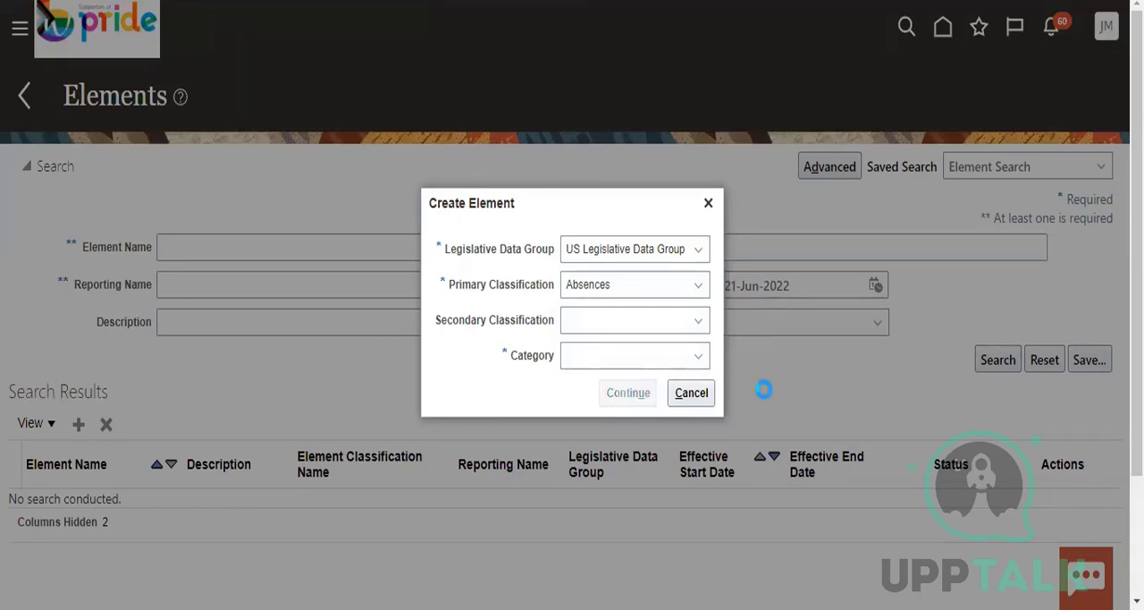
pyautogui.click(637, 364)
pyautogui.click(632, 386)
pyautogui.click(637, 366)
pyautogui.click(638, 394)
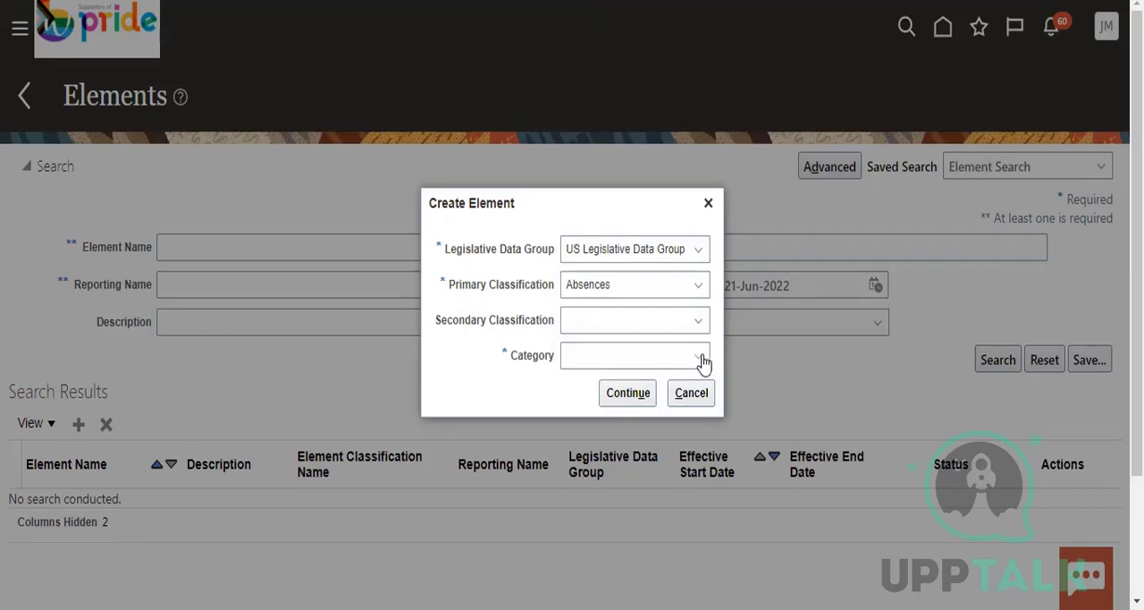
pyautogui.click(606, 362)
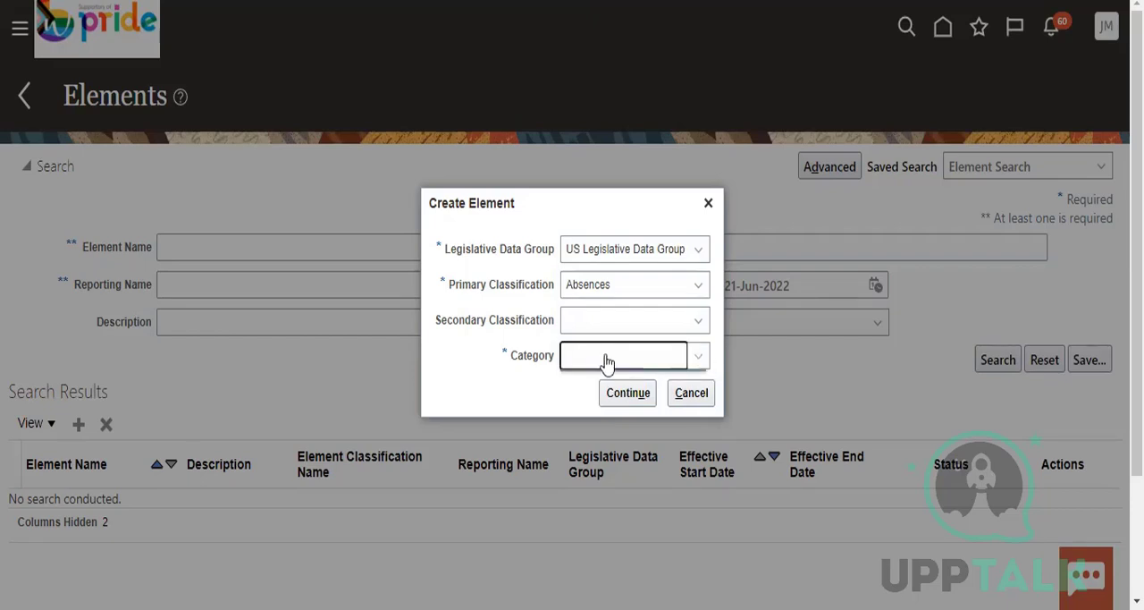
# Set the secondary classification to Other and continue to the element's basic information
pyautogui.click(653, 322)
pyautogui.click(650, 409)
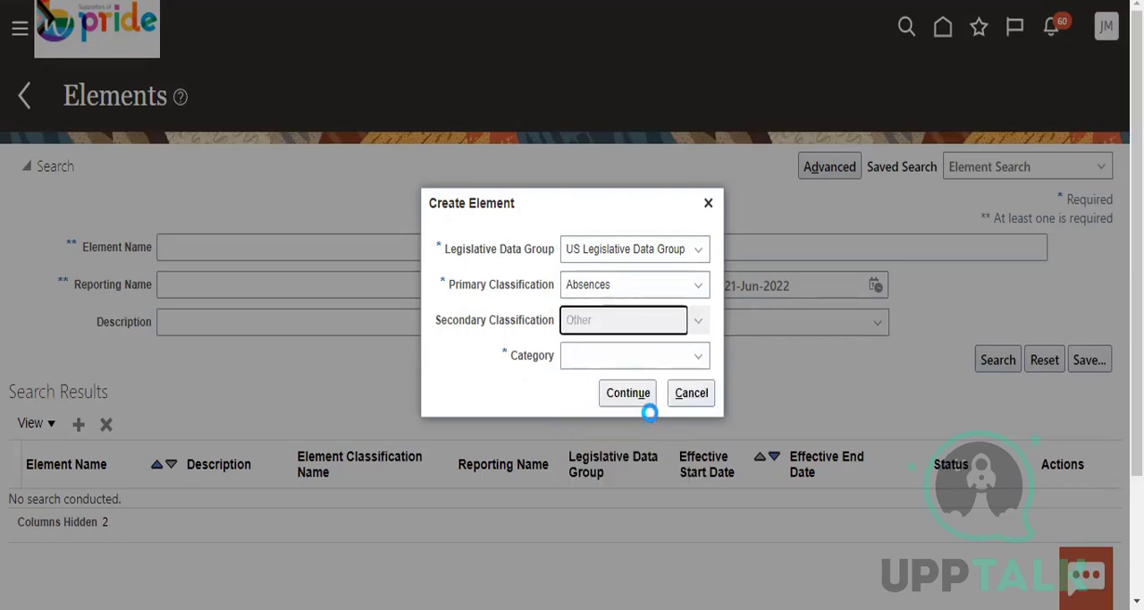
pyautogui.click(630, 390)
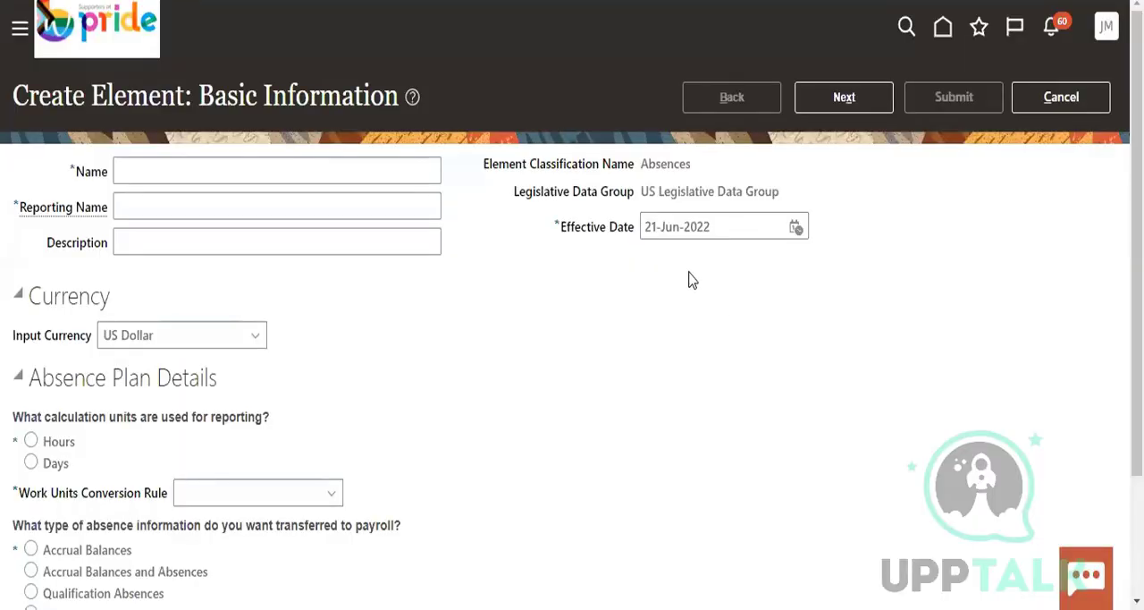
# Look over the Absences element's basic information and try to cancel its creation
pyautogui.click(1061, 97)
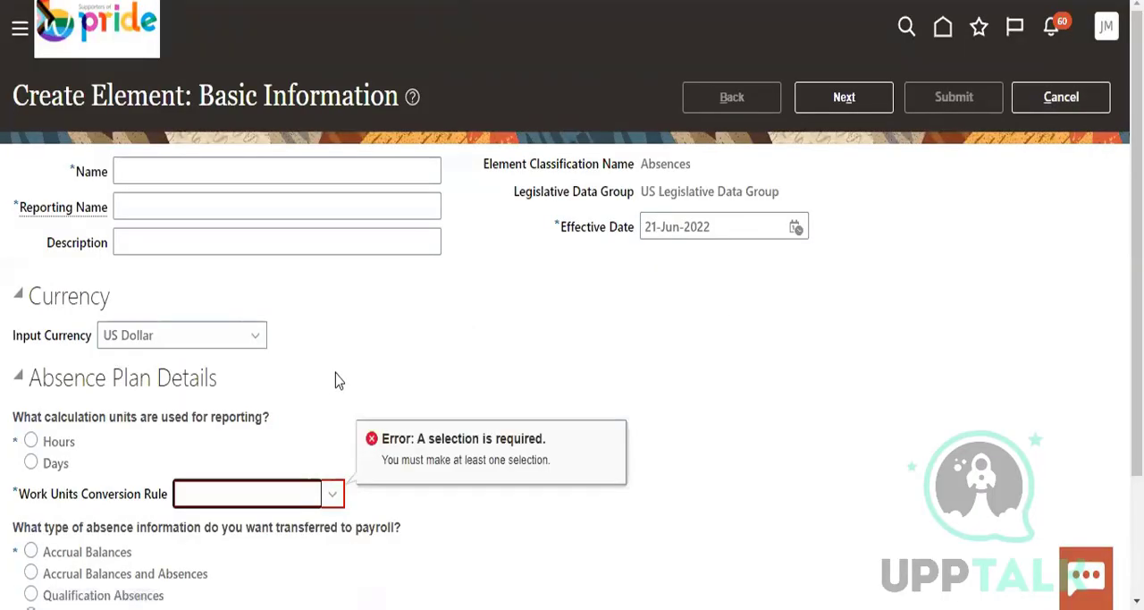
pyautogui.scroll(-3, 455, 382)
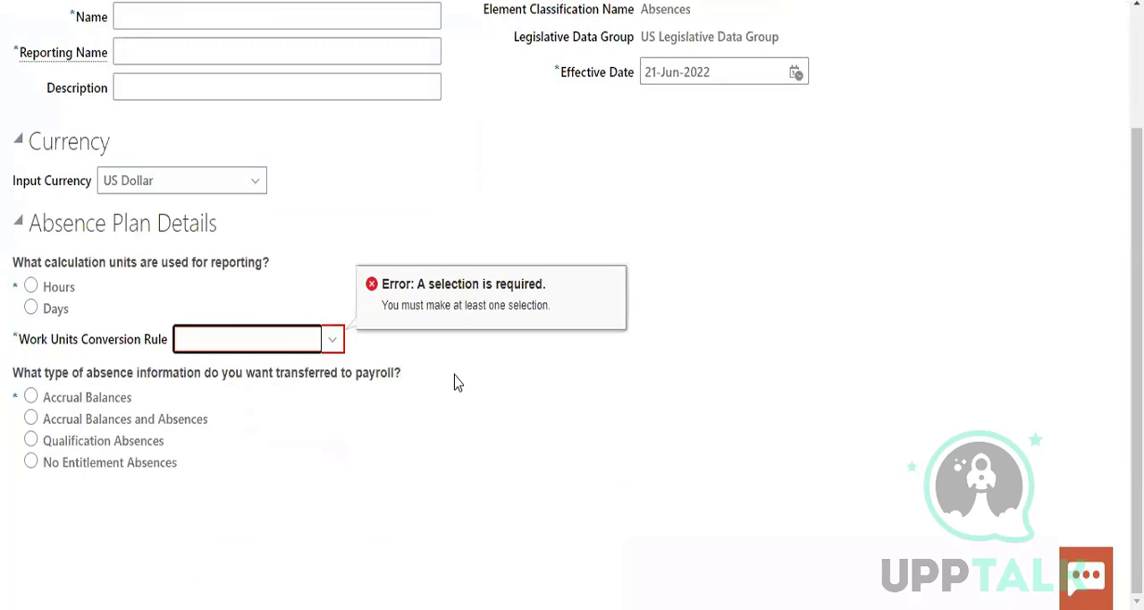
pyautogui.scroll(3, 456, 383)
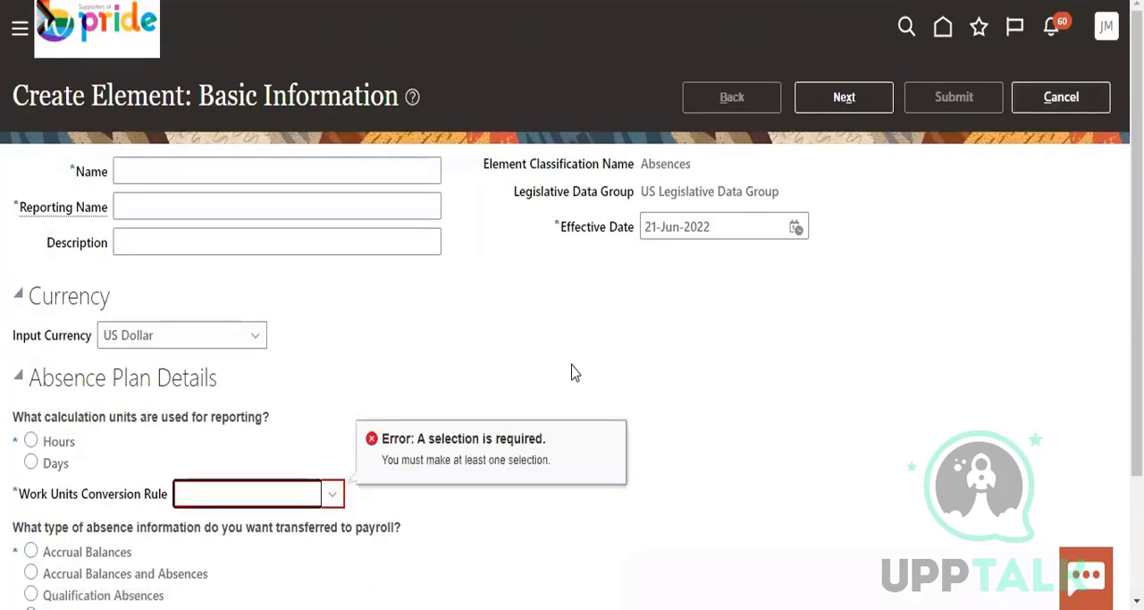
pyautogui.click(1067, 101)
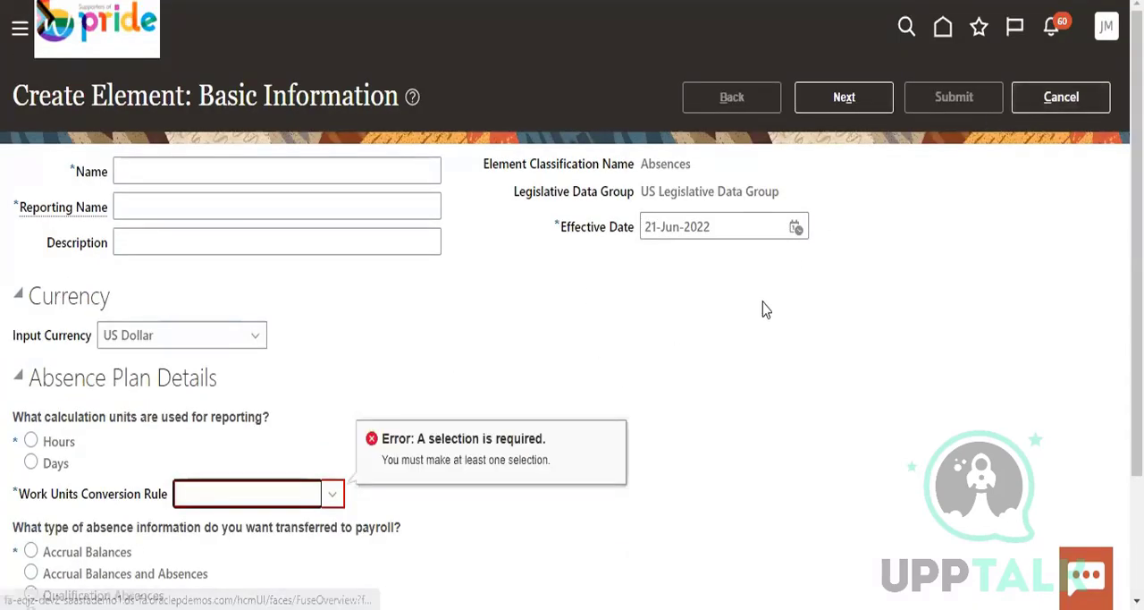
pyautogui.click(1067, 101)
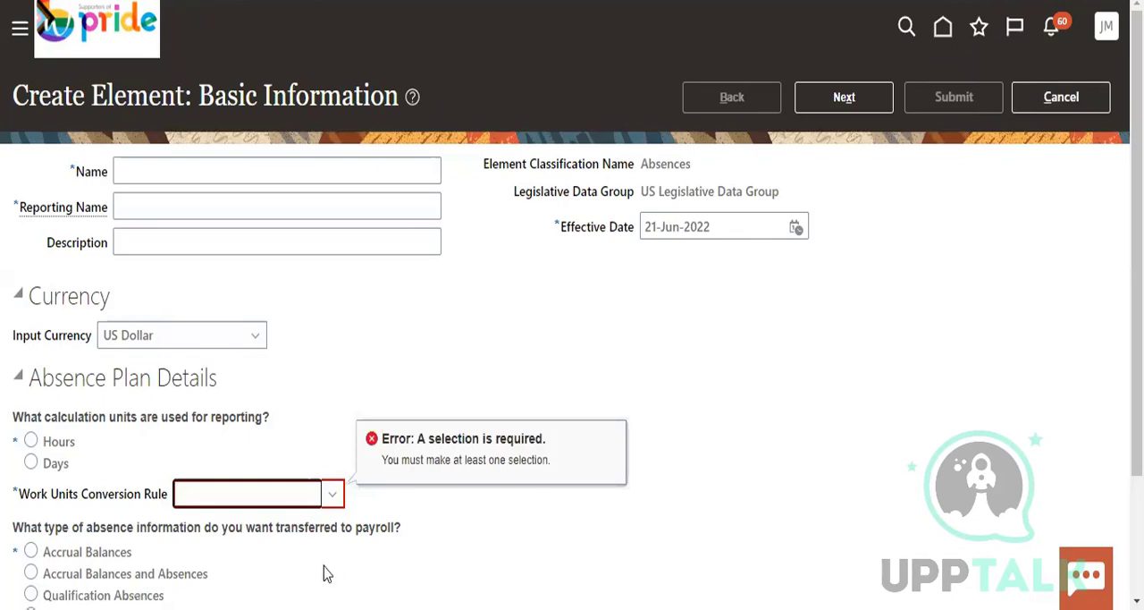
# Set the work units conversion rule to Standard Rate Daily and cancel creating the Absences element
pyautogui.click(331, 496)
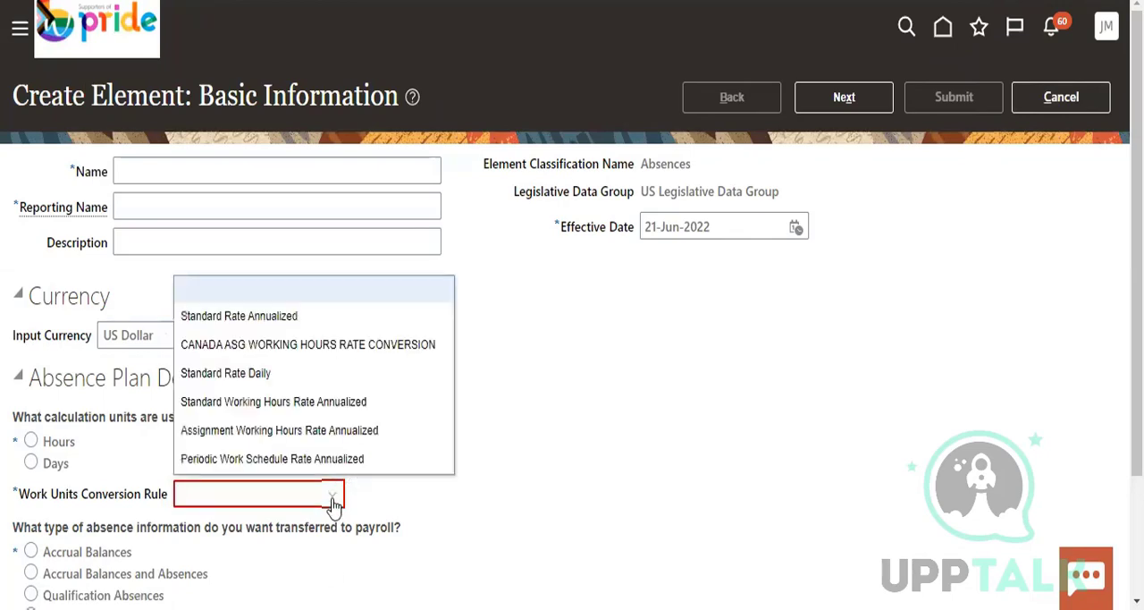
pyautogui.click(281, 375)
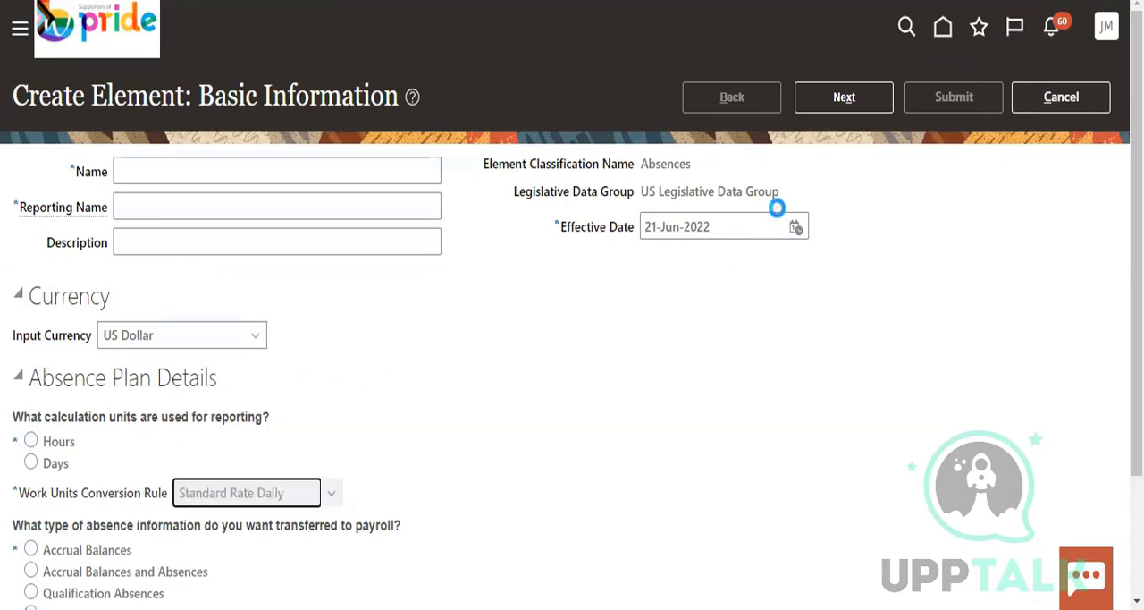
pyautogui.click(1070, 100)
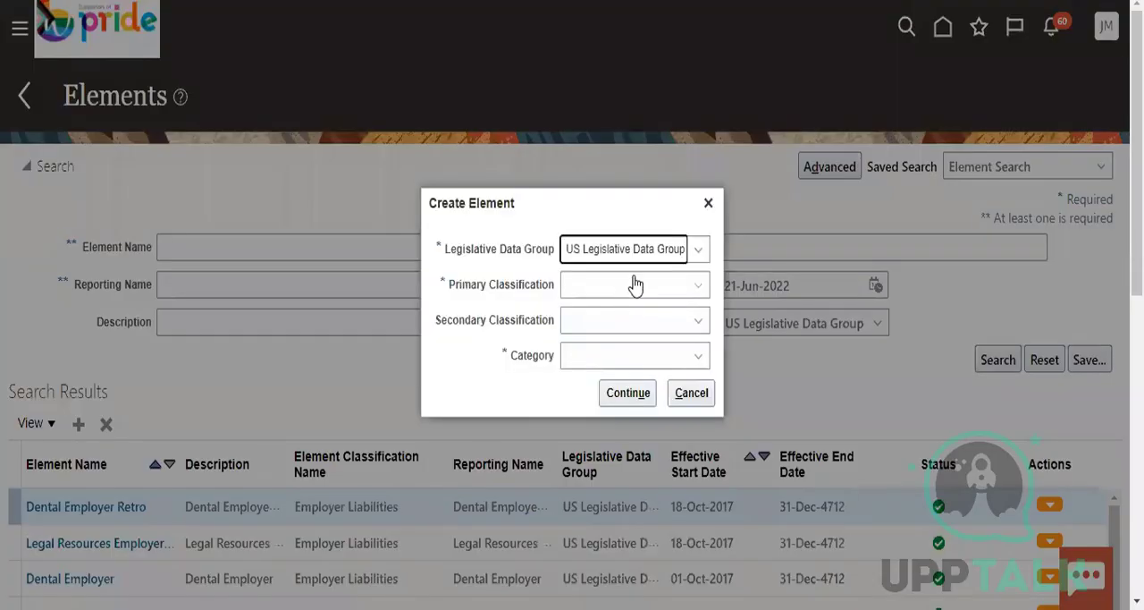
# Start another element in the US Legislative Data Group with Standard Earnings as its primary classification
pyautogui.click(632, 286)
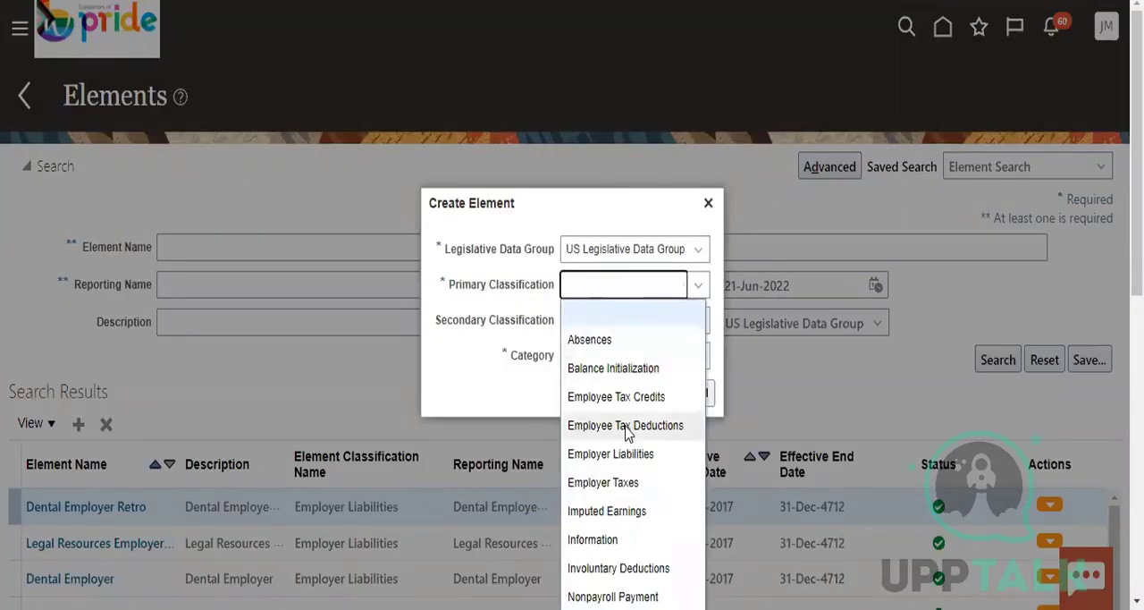
pyautogui.press('p')
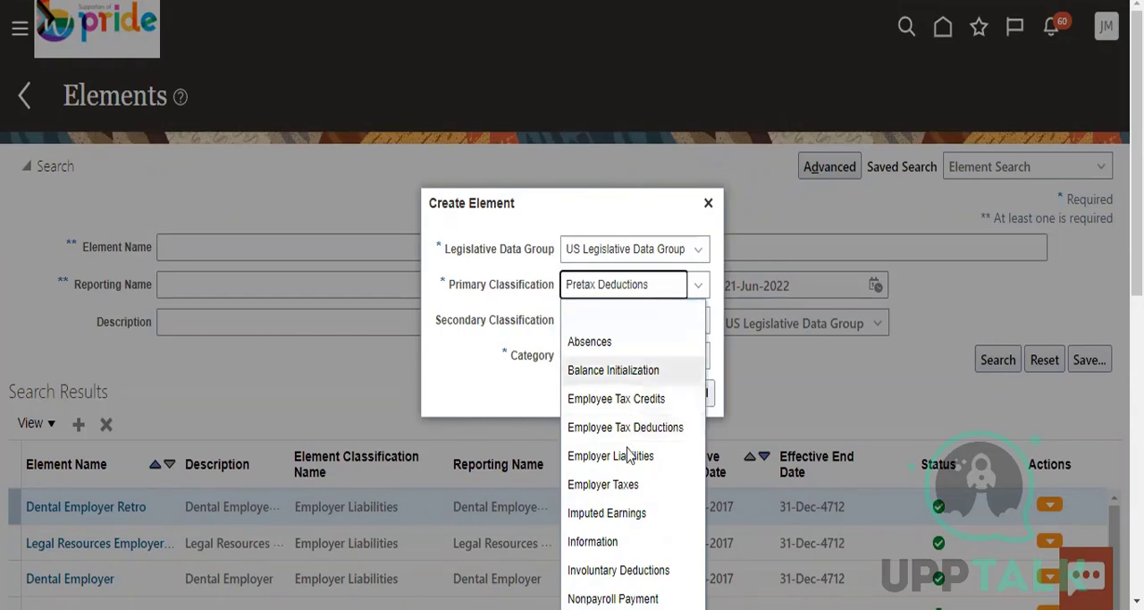
pyautogui.scroll(-2, 635, 454)
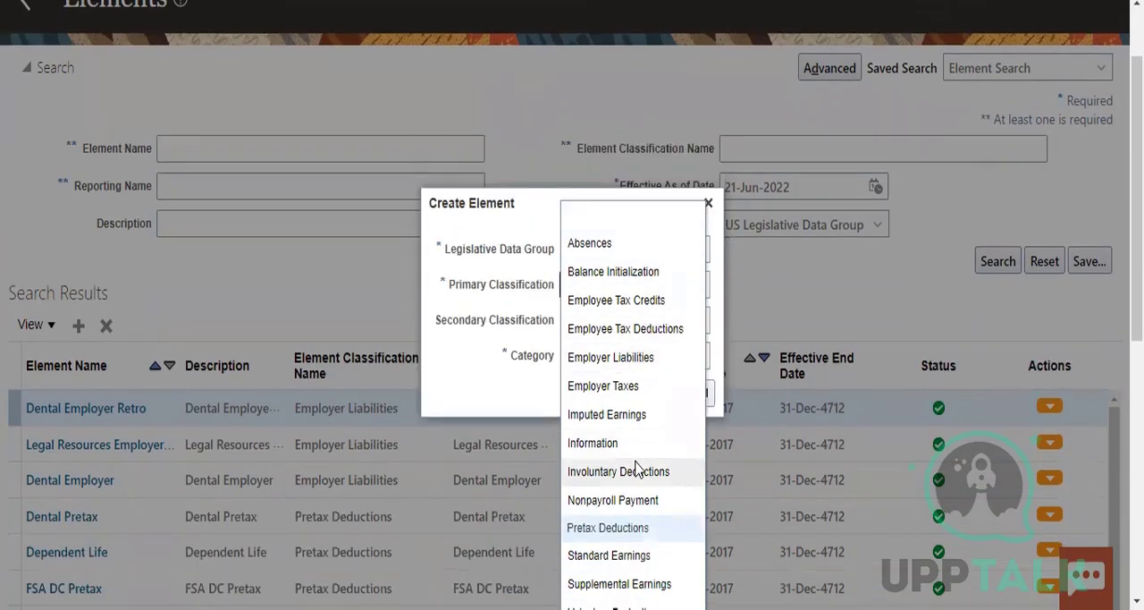
pyautogui.scroll(-2, 639, 464)
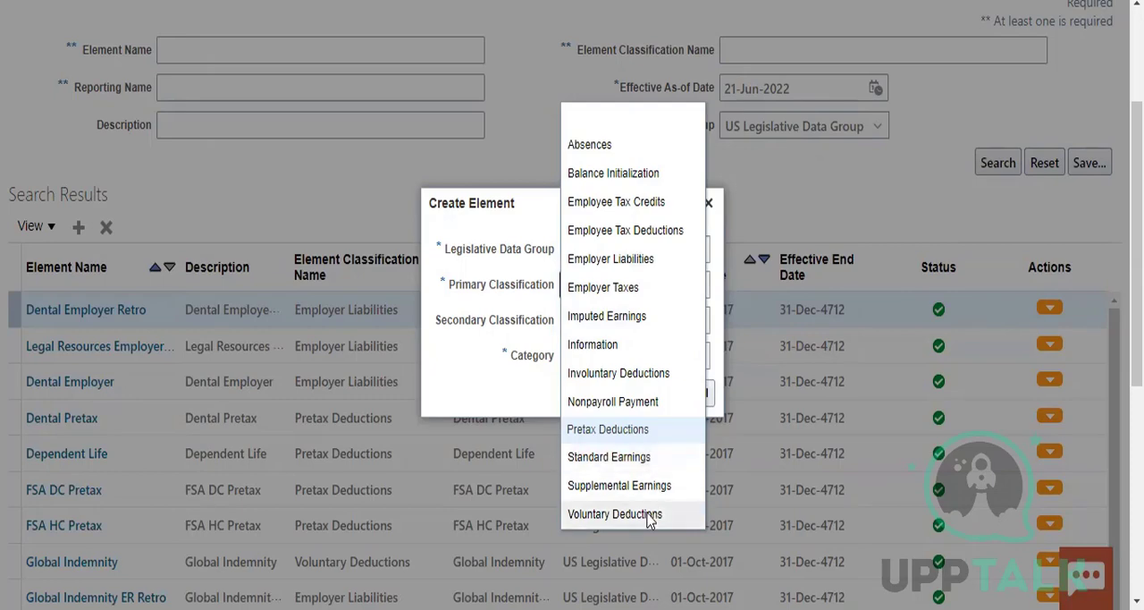
pyautogui.click(608, 456)
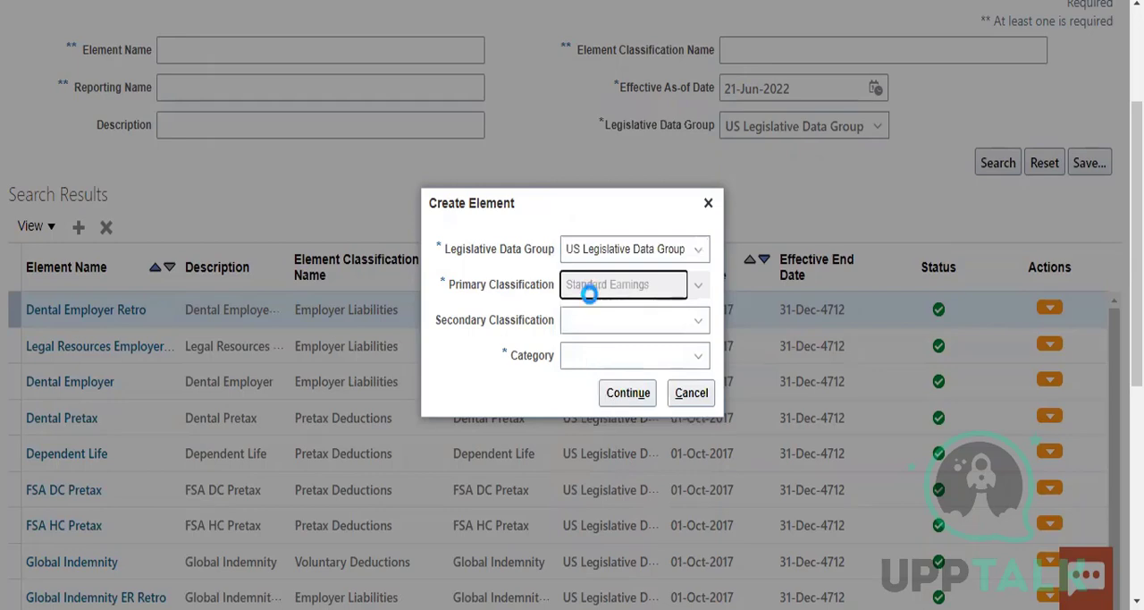
# Set the secondary classification to Regular and the category to Standard, and continue to the basic information
pyautogui.click(646, 329)
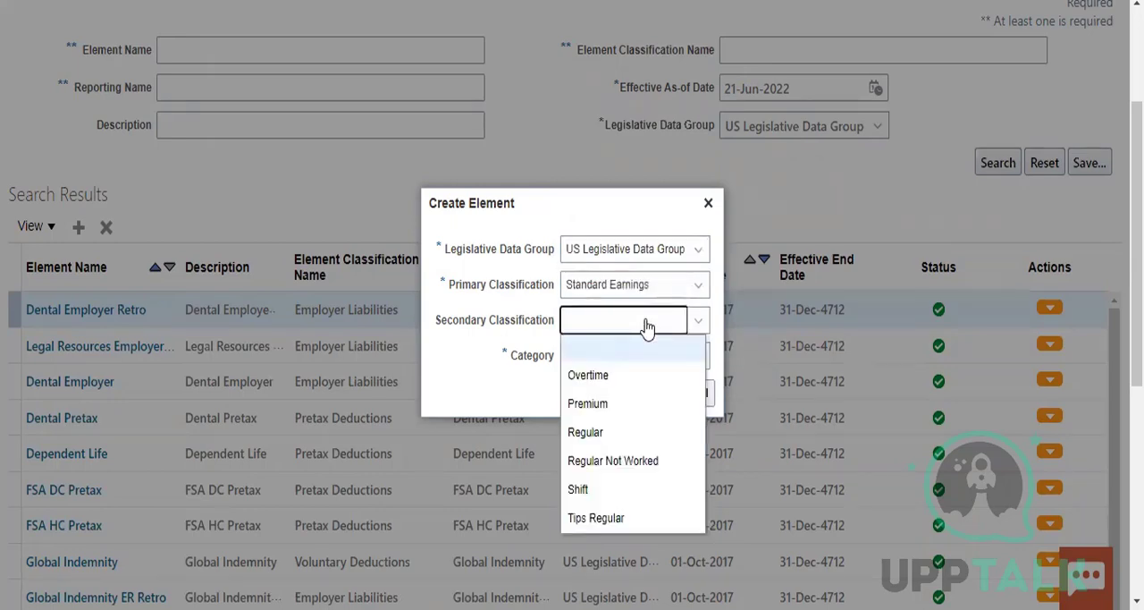
pyautogui.click(588, 433)
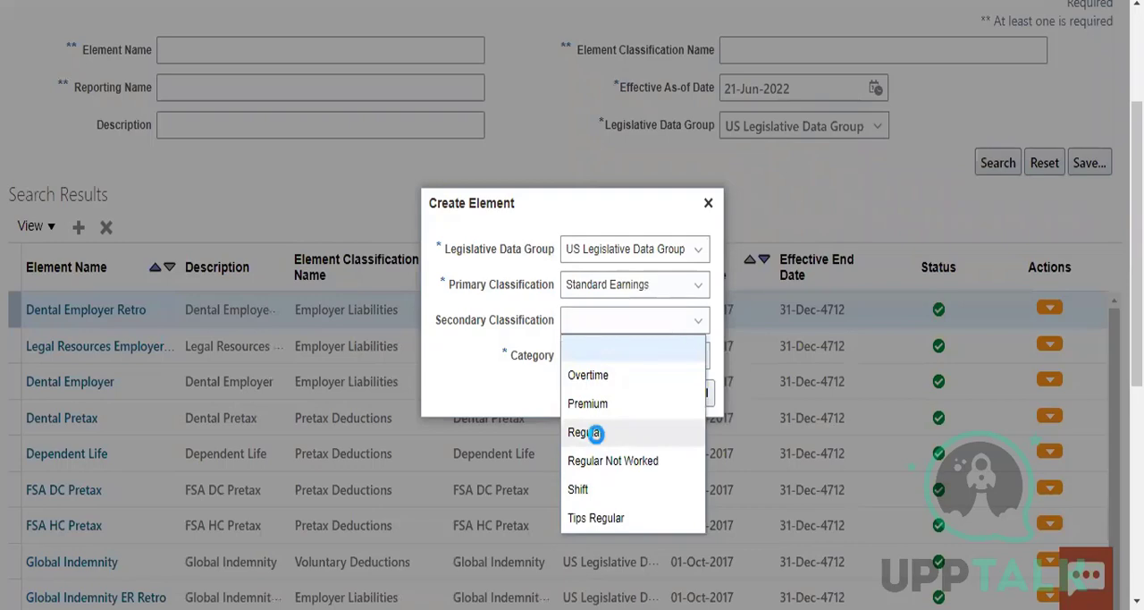
pyautogui.click(659, 358)
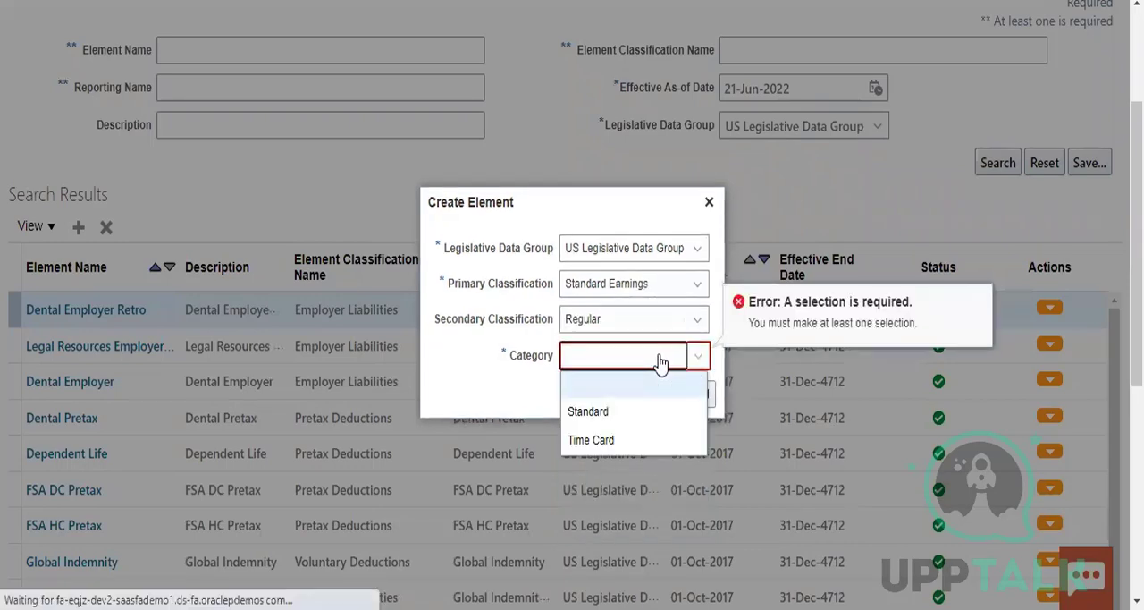
pyautogui.click(584, 409)
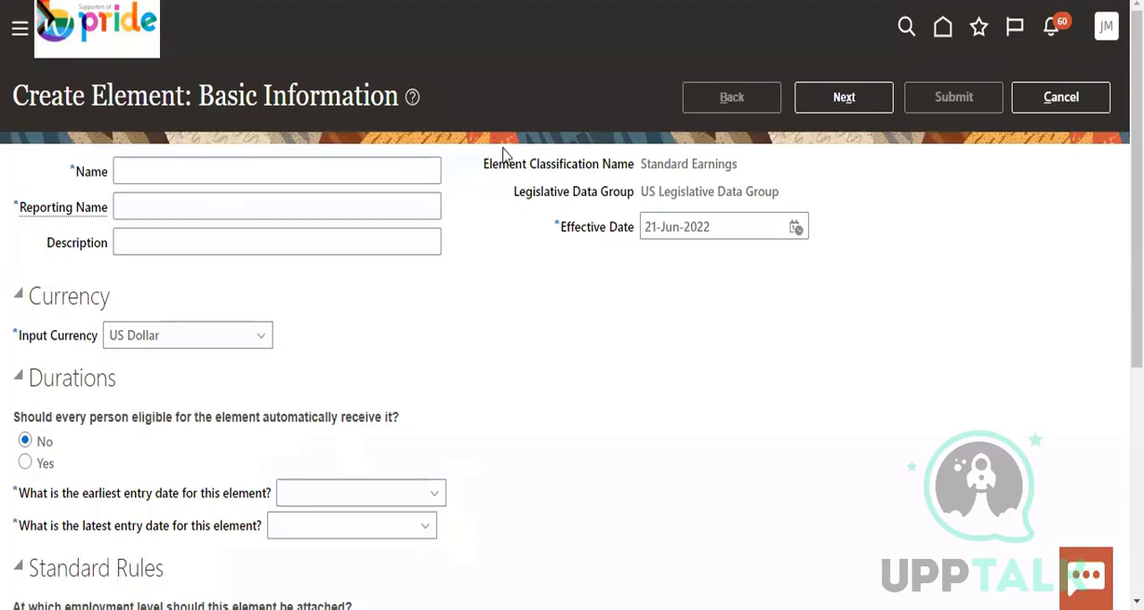
# Name the element "US_Insurance element"
pyautogui.moveTo(38, 98); pyautogui.dragTo(192, 97)
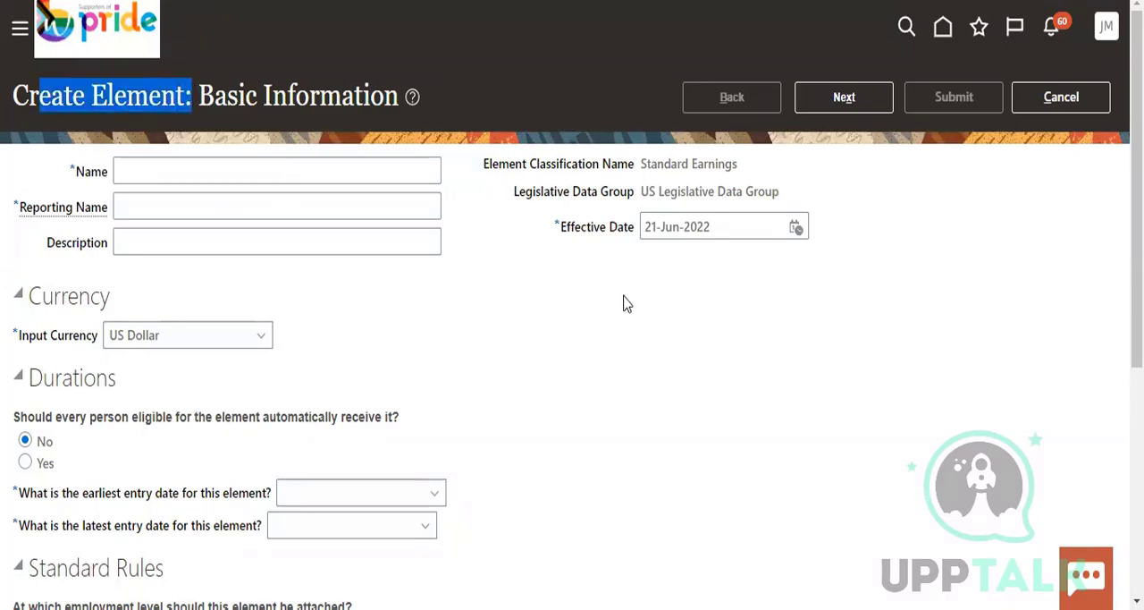
pyautogui.click(187, 175)
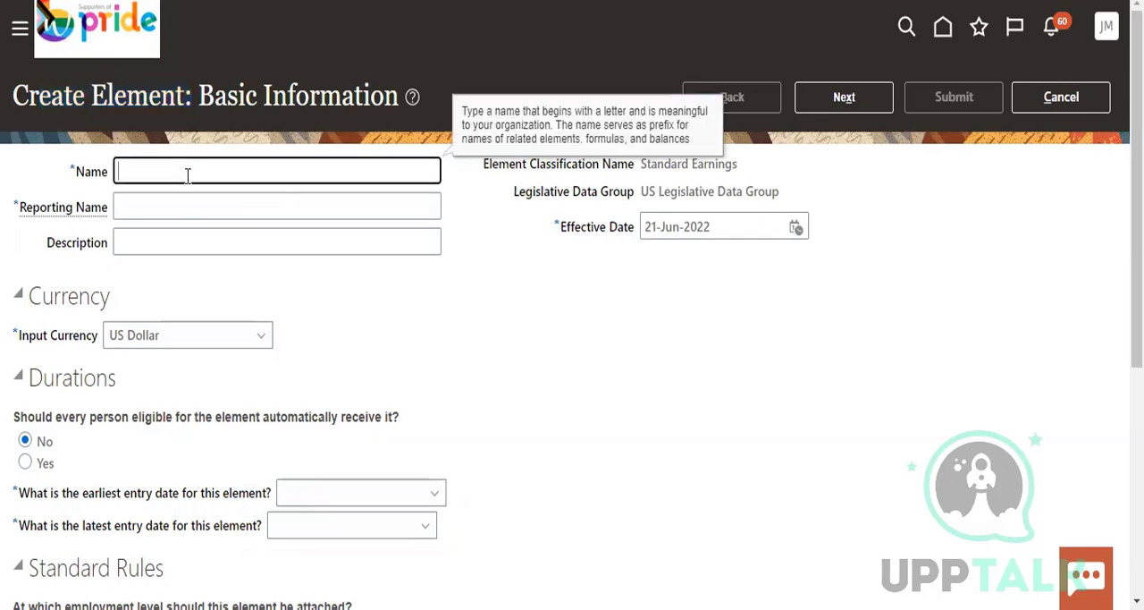
pyautogui.write('US')
pyautogui.write('ra')
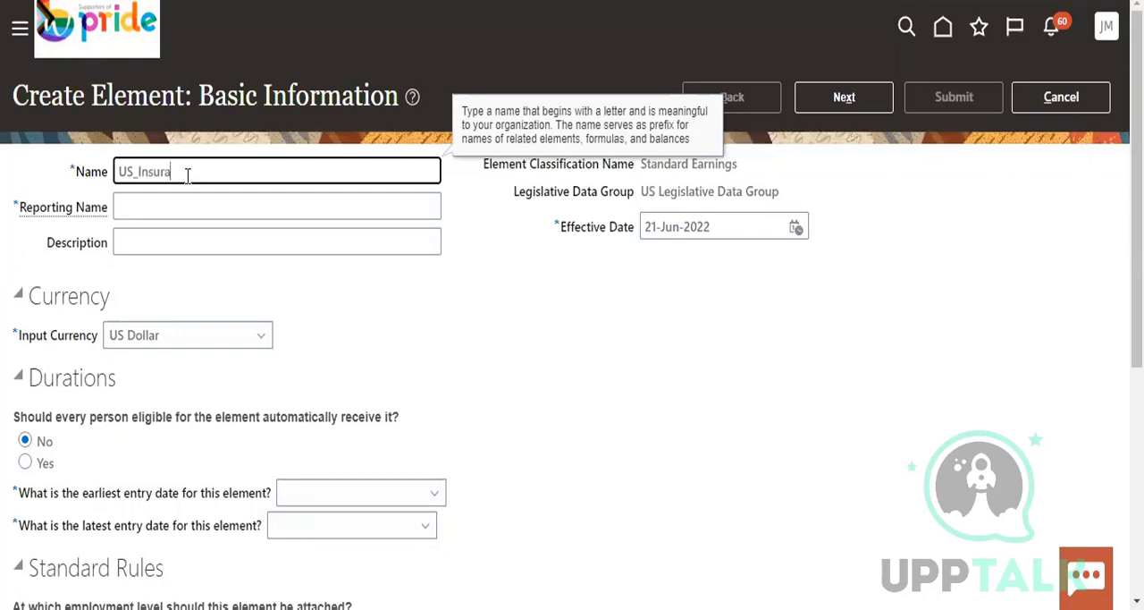
pyautogui.write('nce eleent')
pyautogui.press('BackSpace')
pyautogui.press('BackSpace')
pyautogui.press('BackSpace')
pyautogui.write('ement')
# Enter US_insuance as the element's reporting name and set its effective date to 01-Jun-2022
pyautogui.click(161, 206)
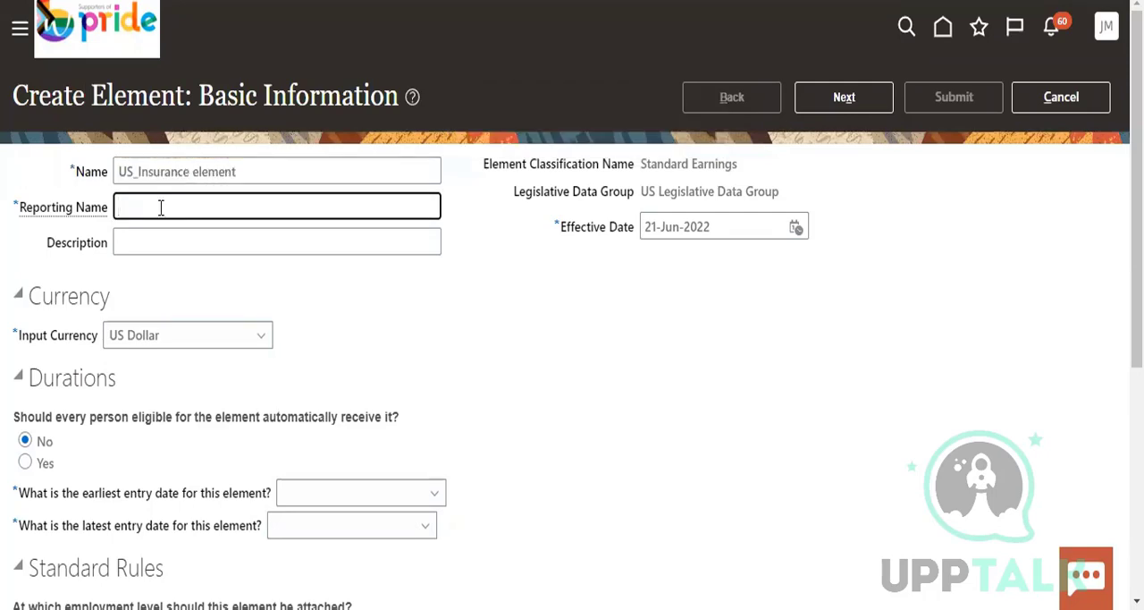
pyautogui.write('US_Reportin')
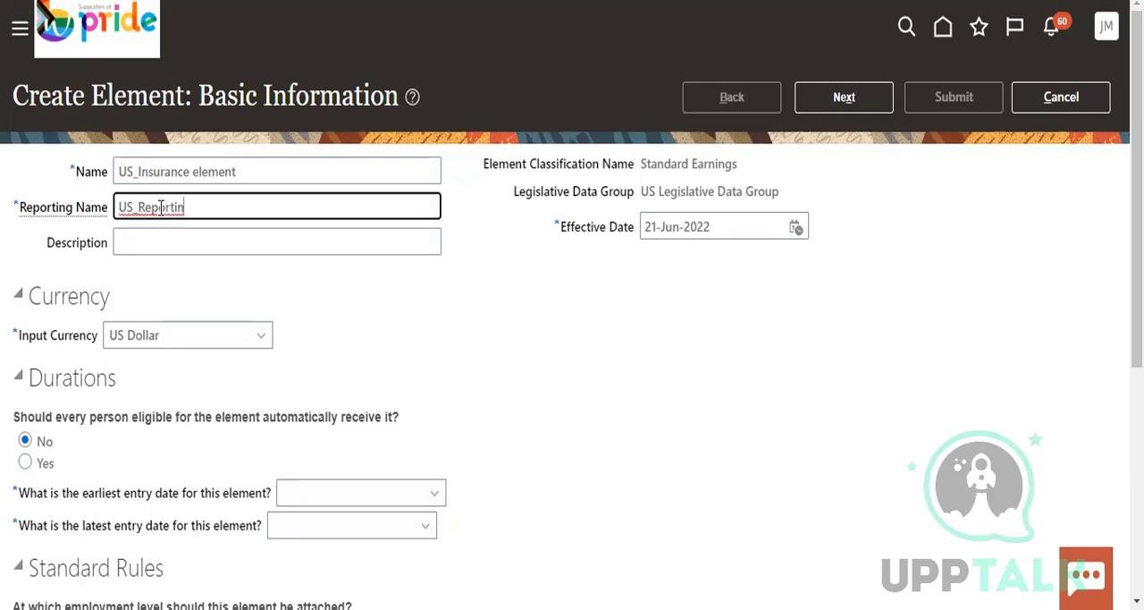
pyautogui.press('BackSpace')
pyautogui.press('BackSpace')
pyautogui.press('BackSpace')
pyautogui.press('BackSpace')
pyautogui.press('BackSpace')
pyautogui.press('BackSpace')
pyautogui.press('BackSpace')
pyautogui.press('BackSpace')
pyautogui.write('insurance')
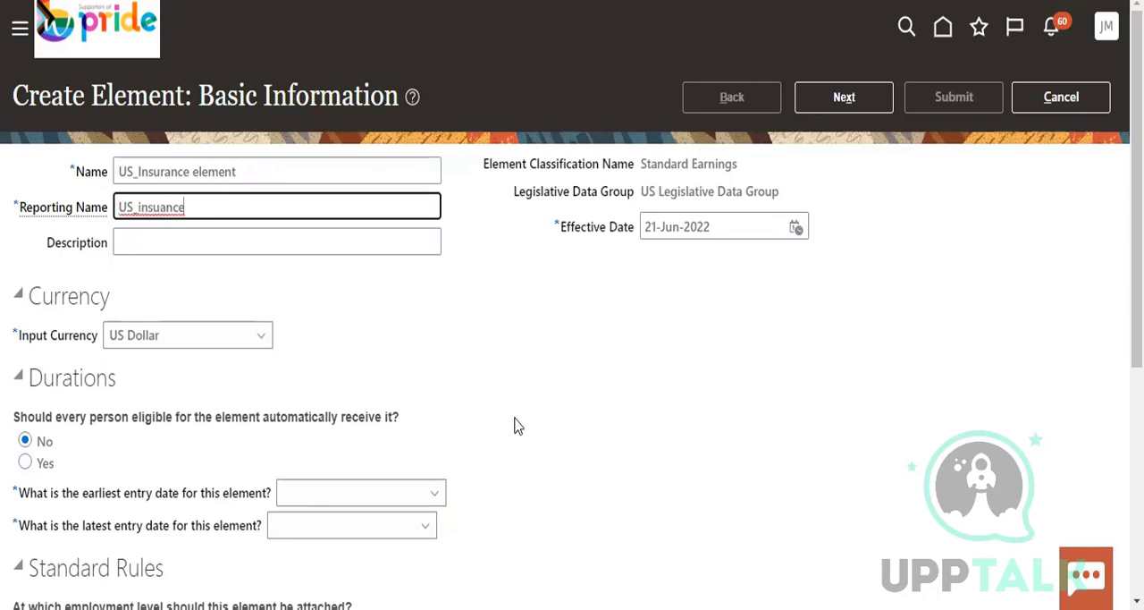
pyautogui.click(794, 227)
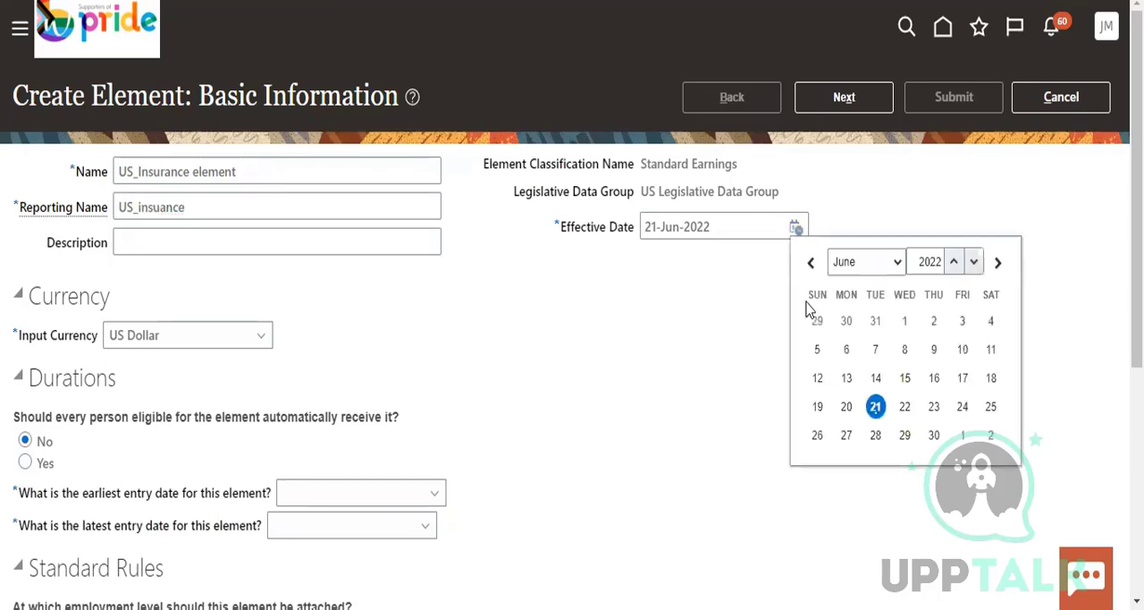
pyautogui.click(905, 321)
# Have every eligible person receive the element automatically, and set its earliest entry date to First Standard Earning Date
pyautogui.scroll(-1, 268, 309)
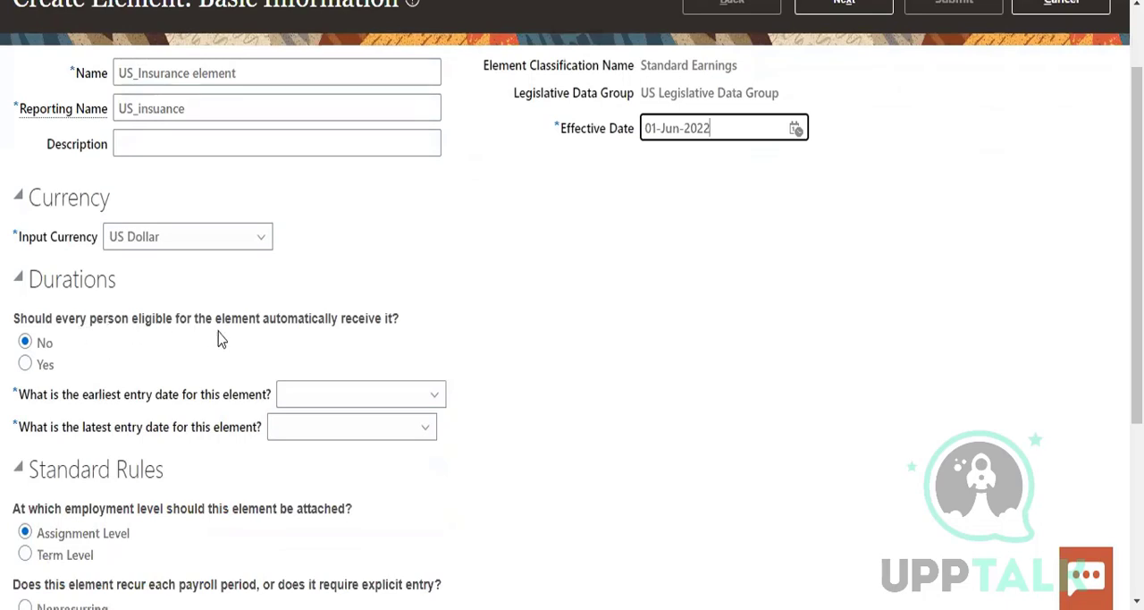
pyautogui.click(26, 364)
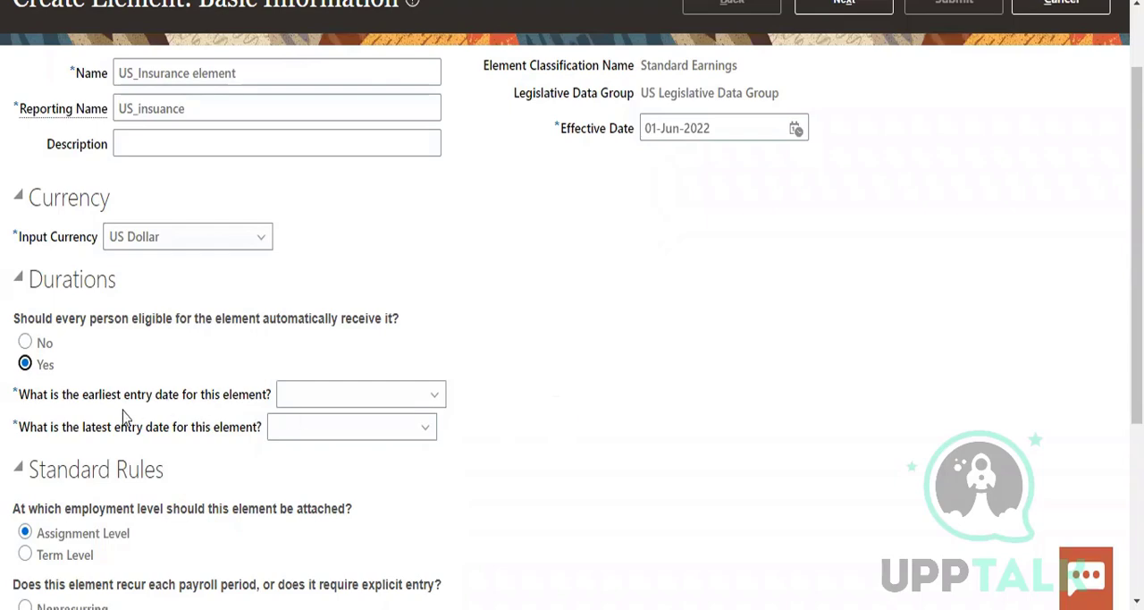
pyautogui.click(345, 404)
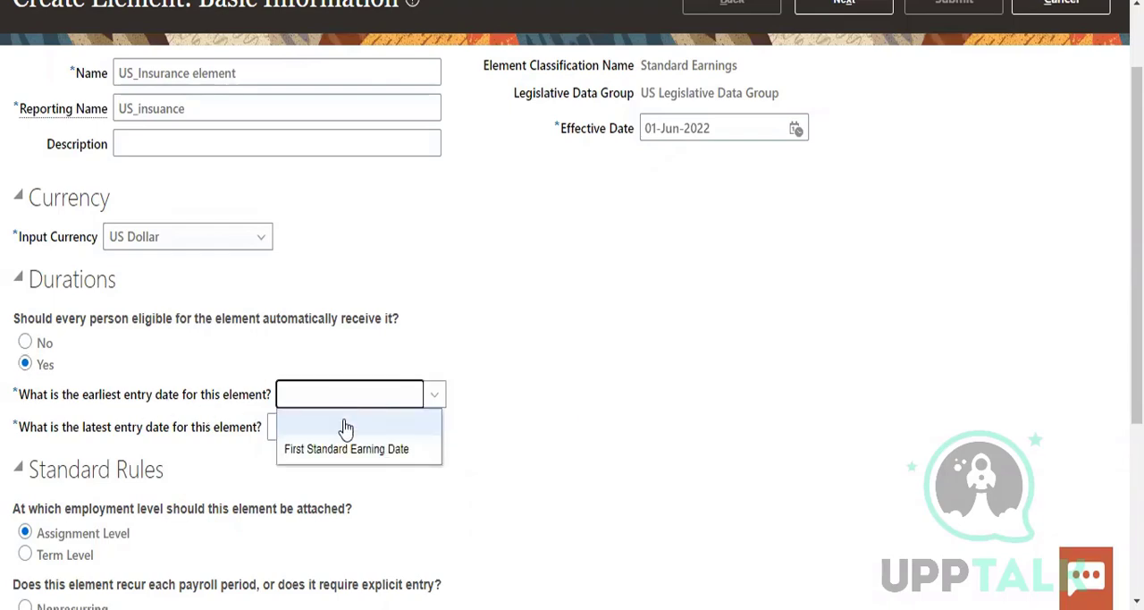
pyautogui.click(351, 449)
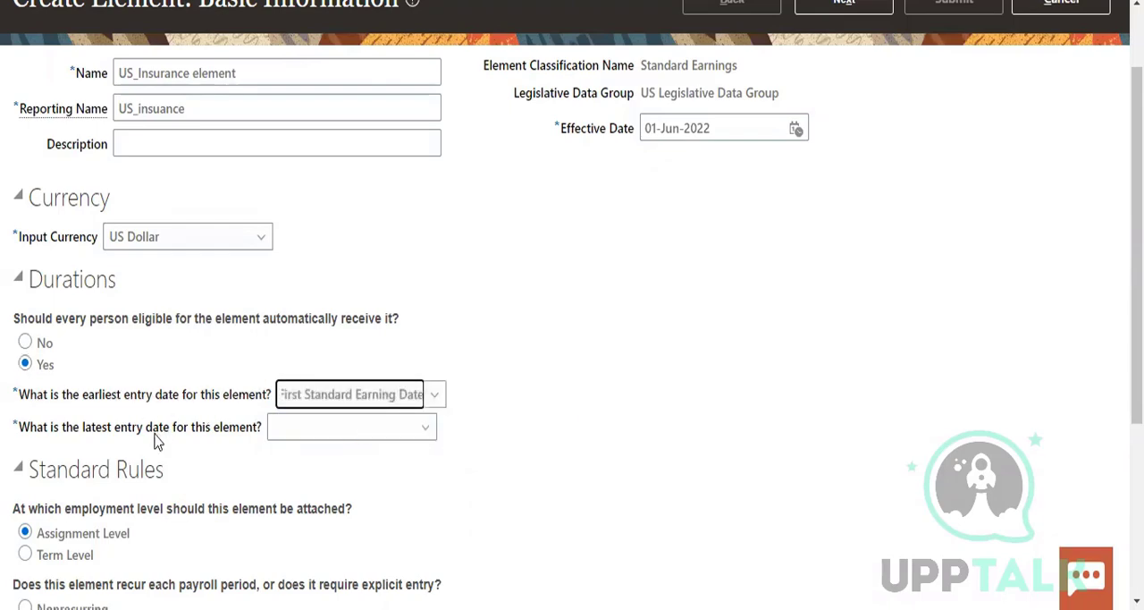
# Set the element's latest entry date to Final Close, keep the default standard rules, and continue to the additional details
pyautogui.click(327, 430)
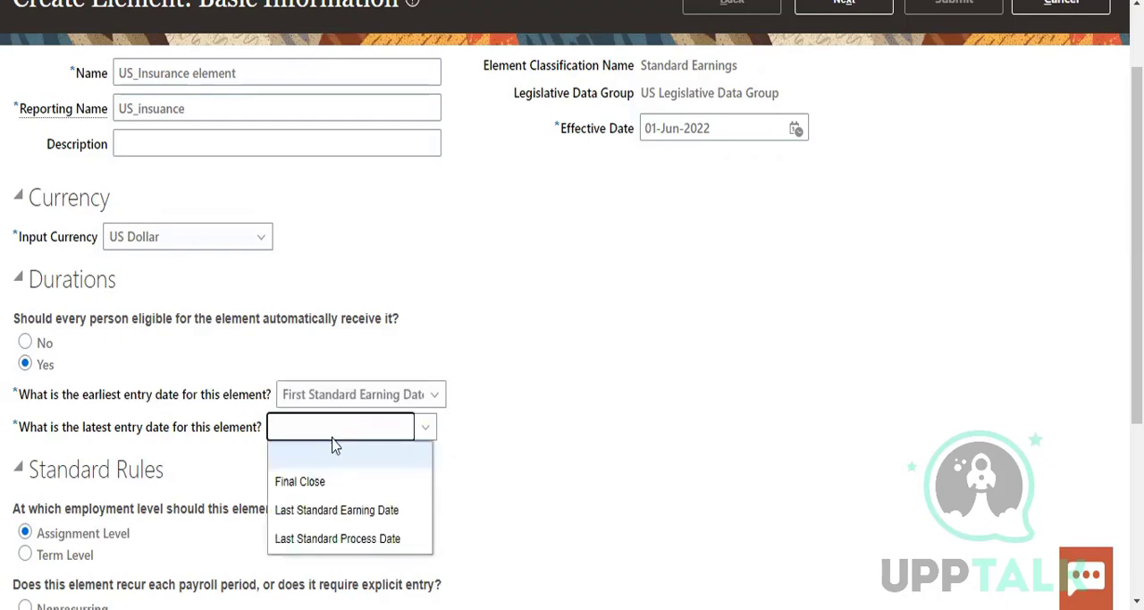
pyautogui.click(338, 490)
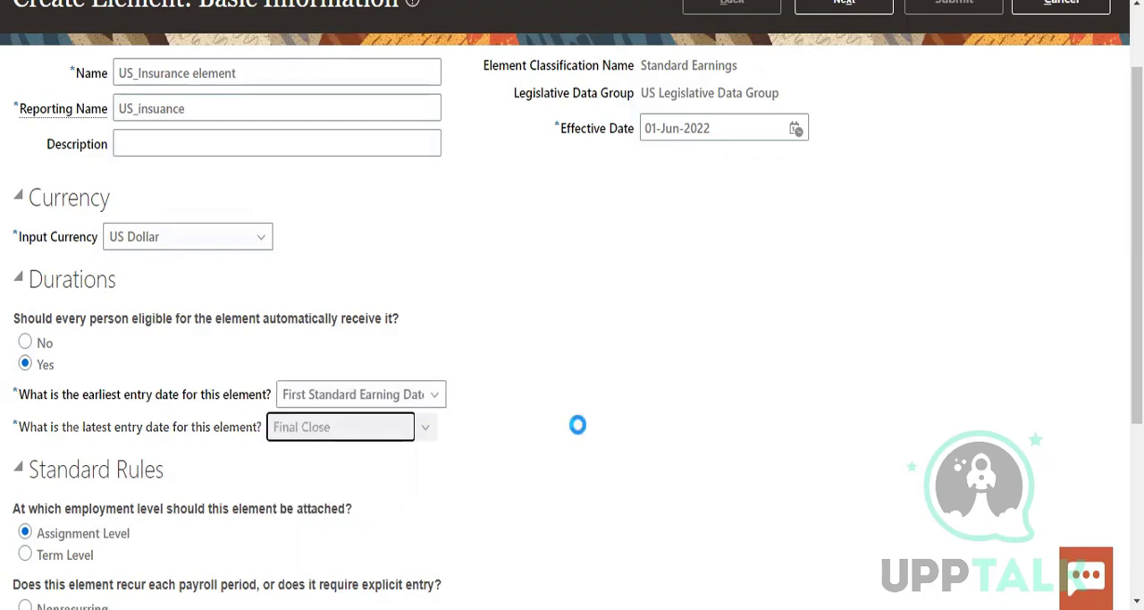
pyautogui.scroll(-2, 350, 309)
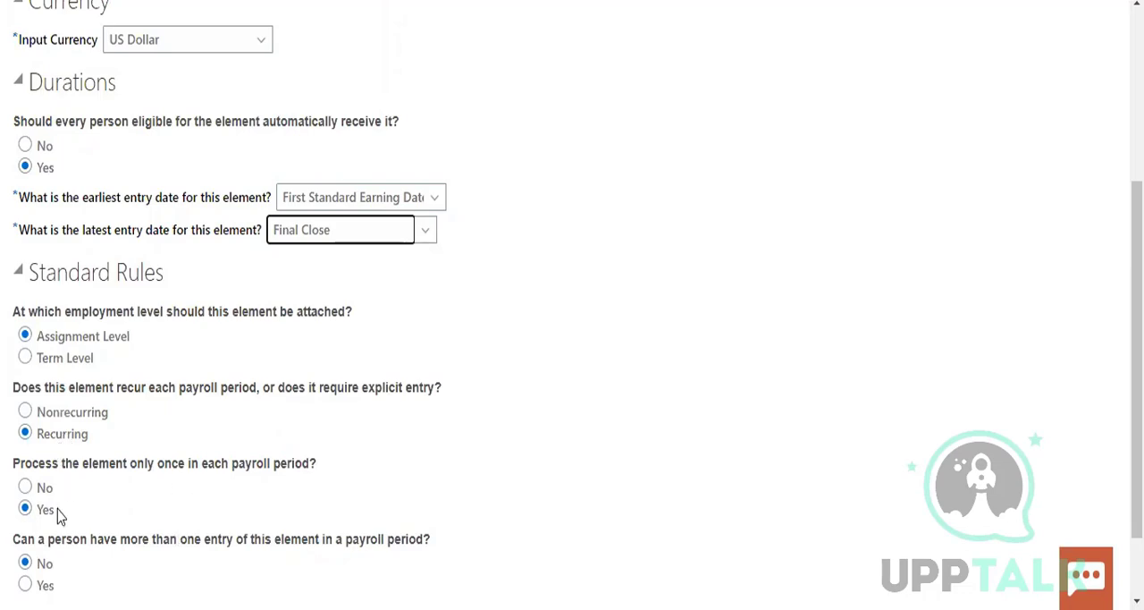
pyautogui.scroll(-2, 90, 519)
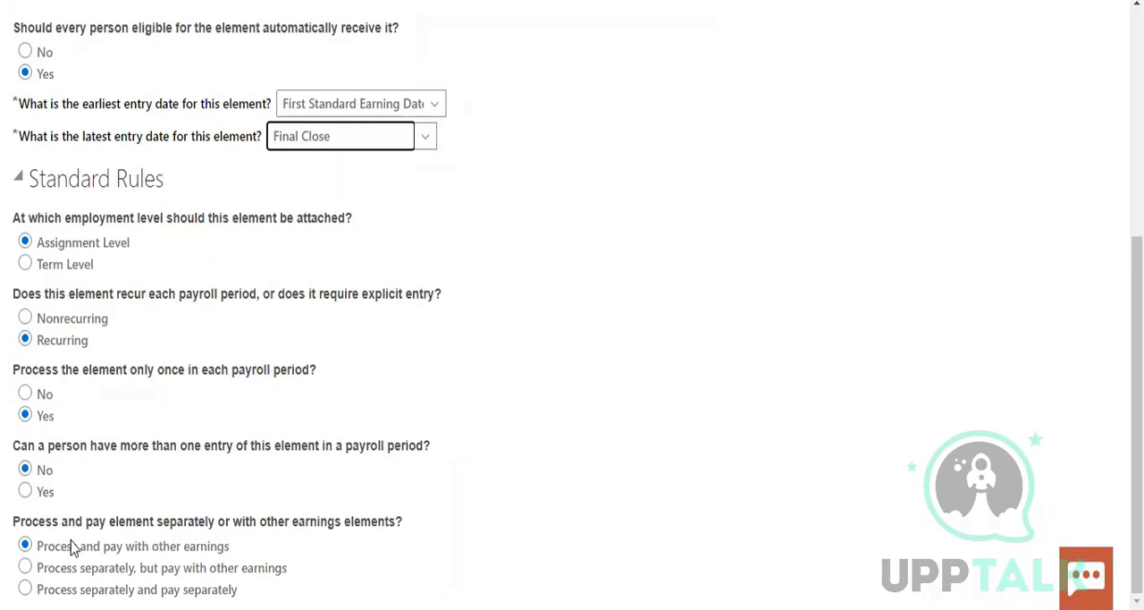
pyautogui.scroll(8, 798, 4)
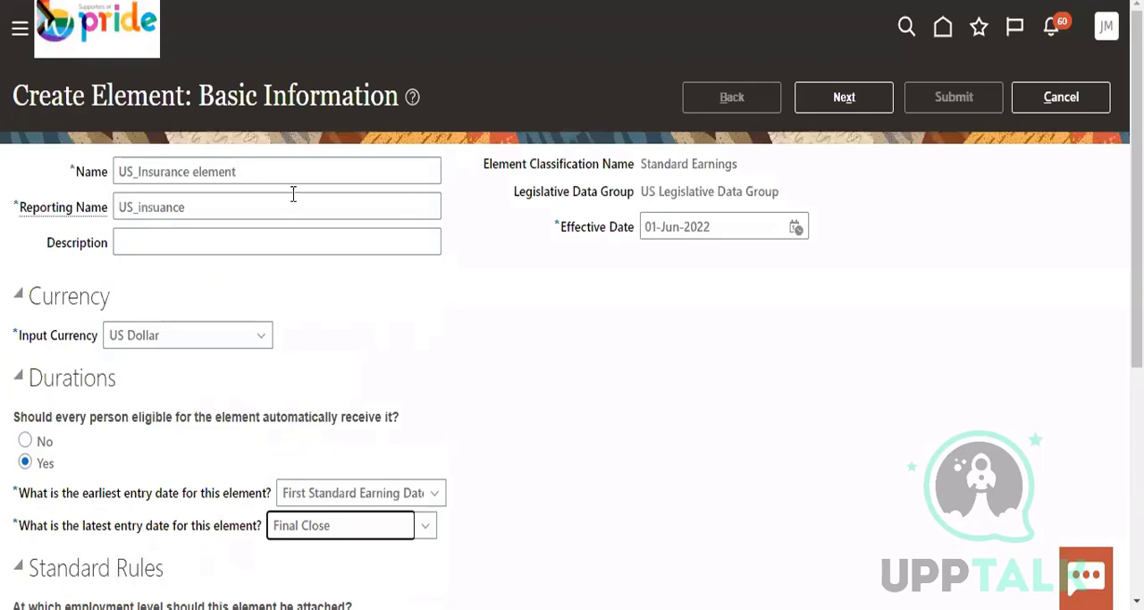
pyautogui.click(836, 100)
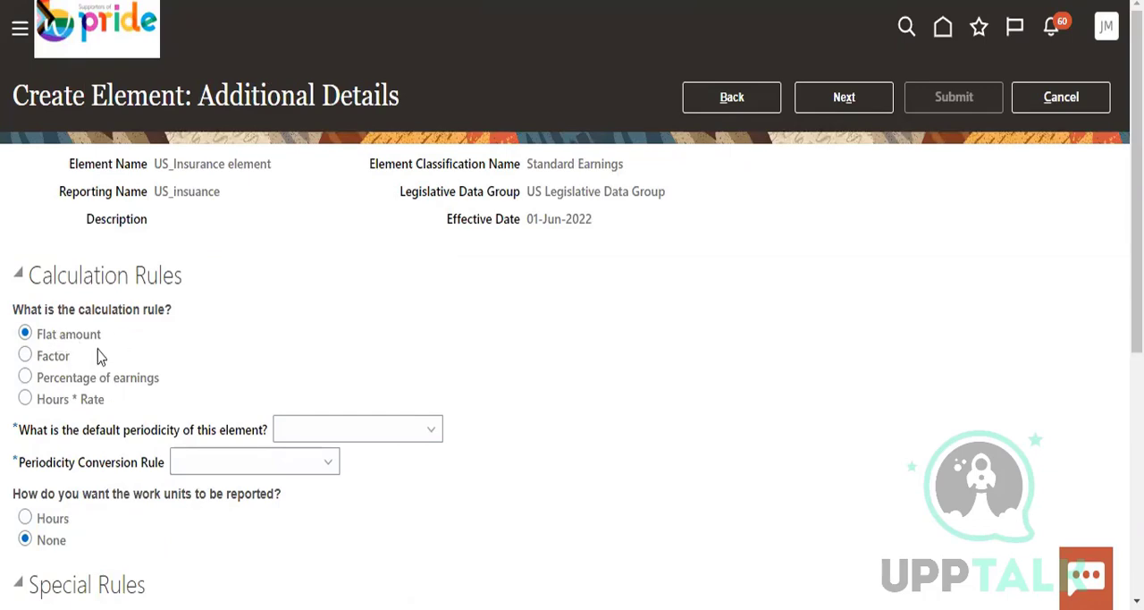
# Set the element's default periodicity to Calendar Month and its periodicity conversion rule to Standard Rate Annualized
pyautogui.click(312, 429)
pyautogui.click(335, 134)
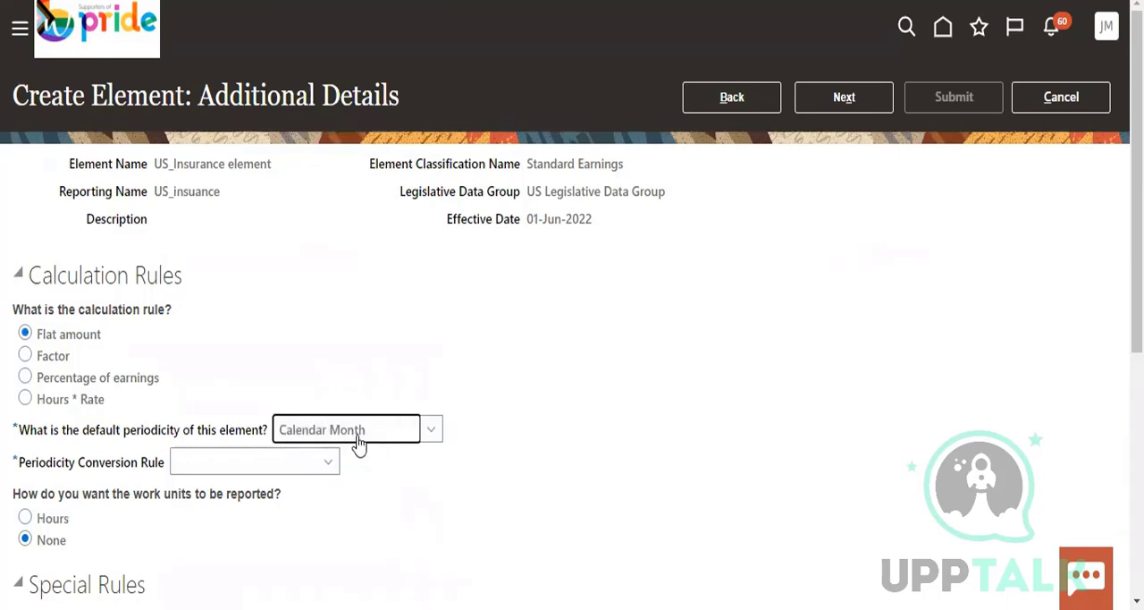
pyautogui.click(298, 466)
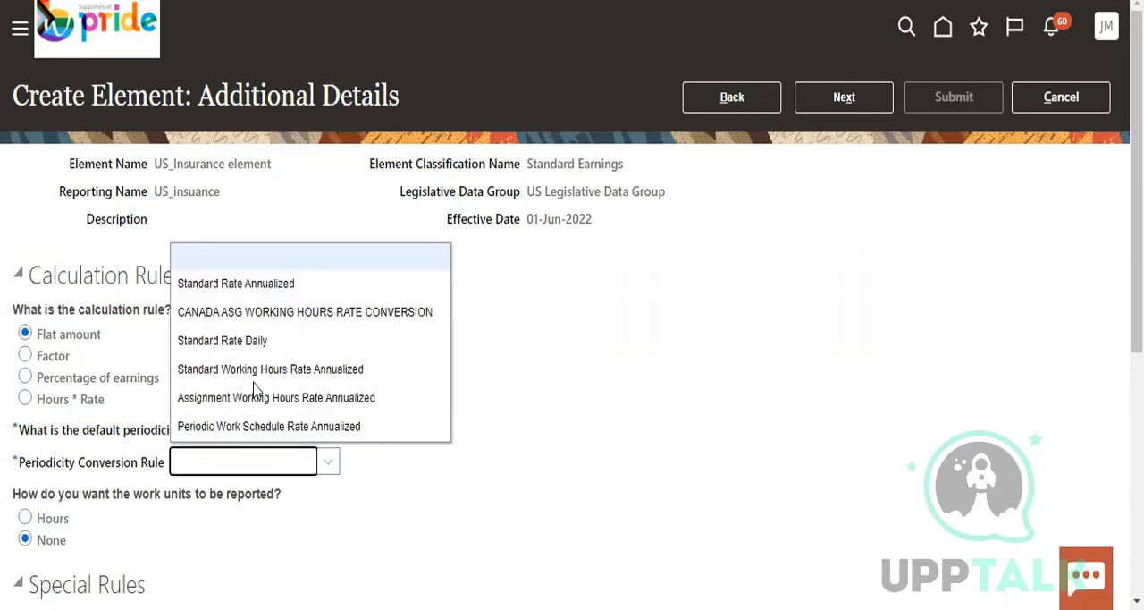
pyautogui.click(264, 284)
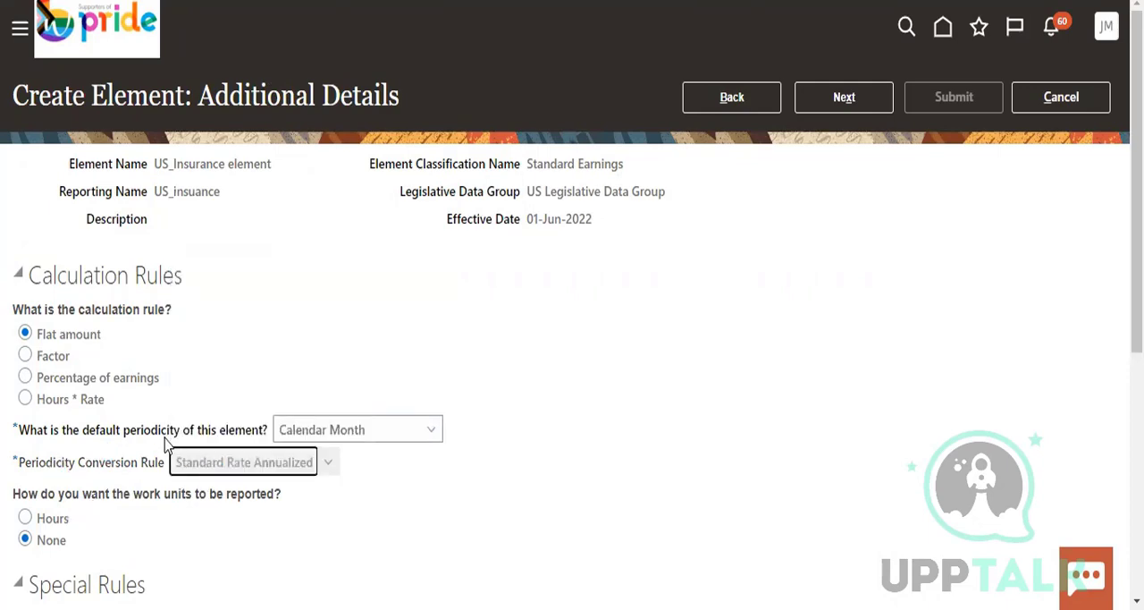
pyautogui.click(258, 465)
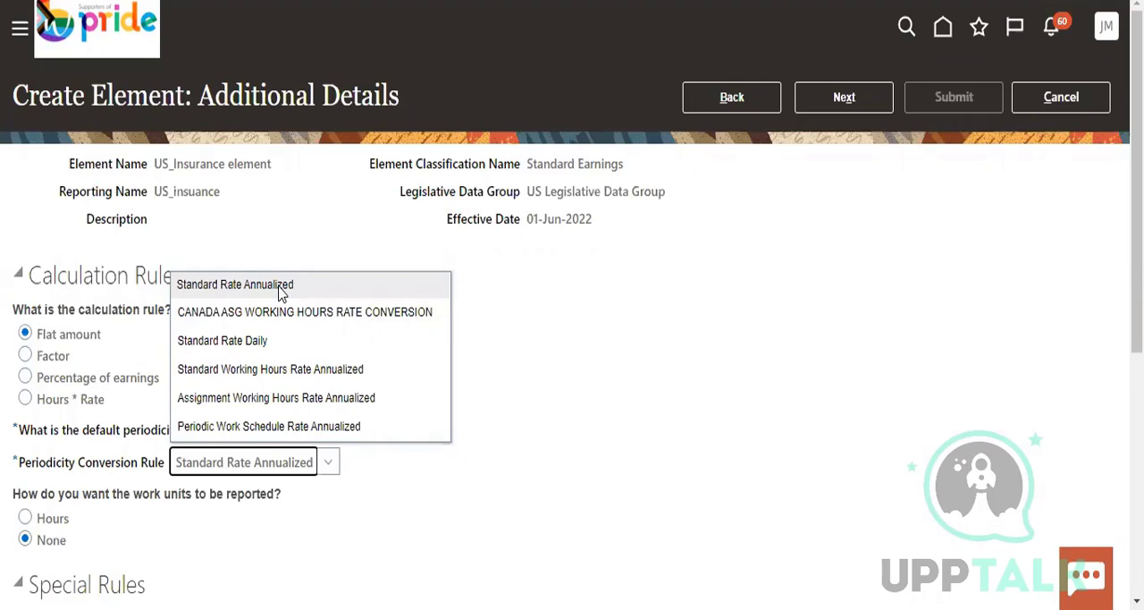
pyautogui.click(539, 460)
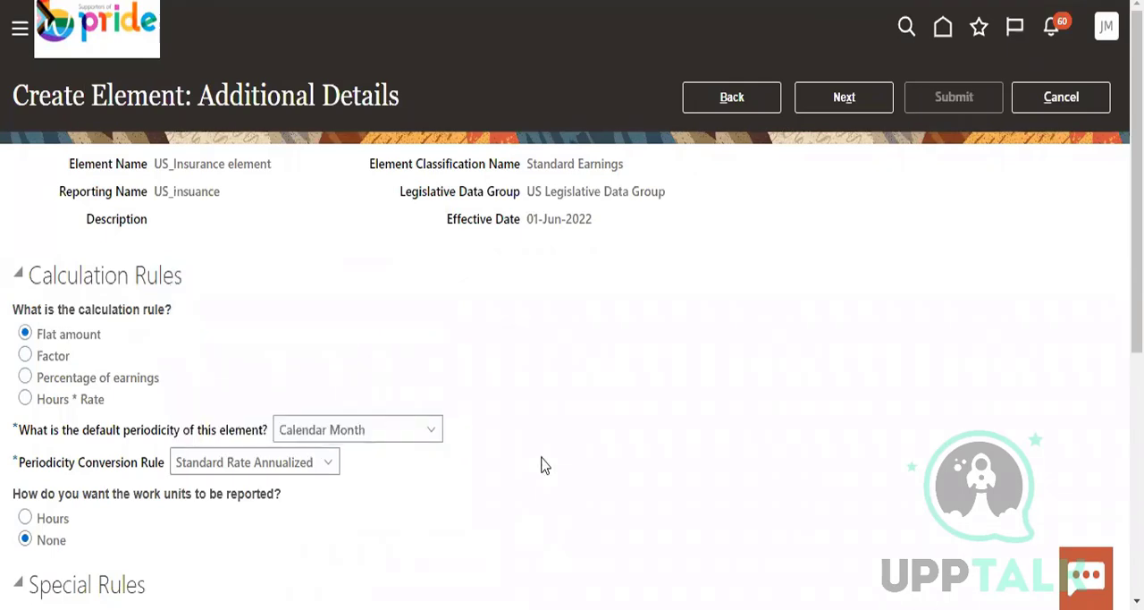
# Check the special and overtime rules, leave them at their defaults, and continue to the element review
pyautogui.scroll(-5, 542, 465)
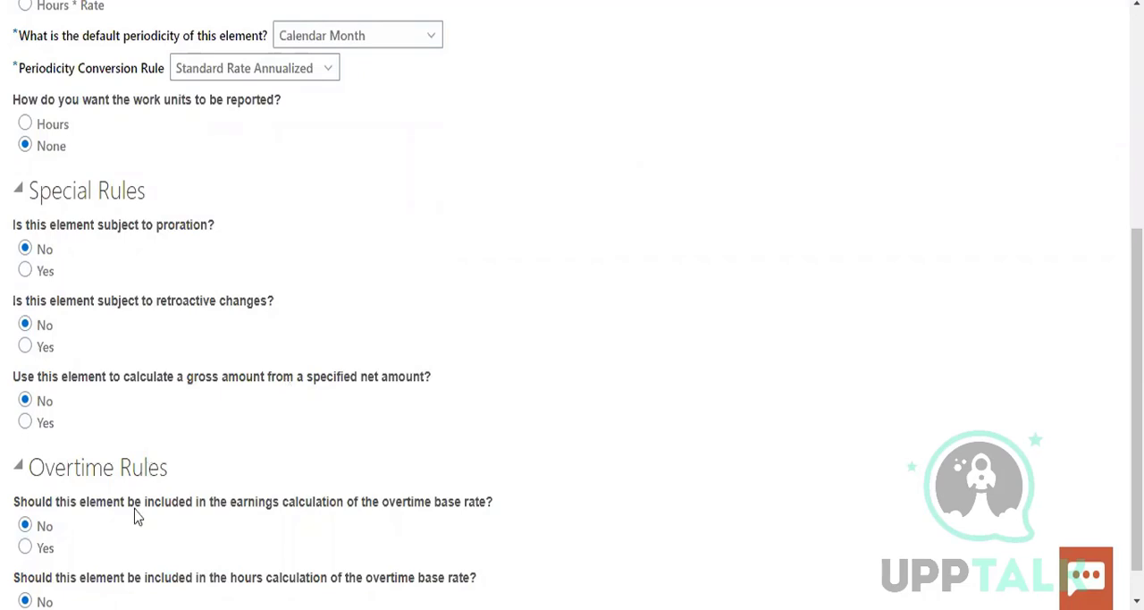
pyautogui.scroll(-1, 345, 519)
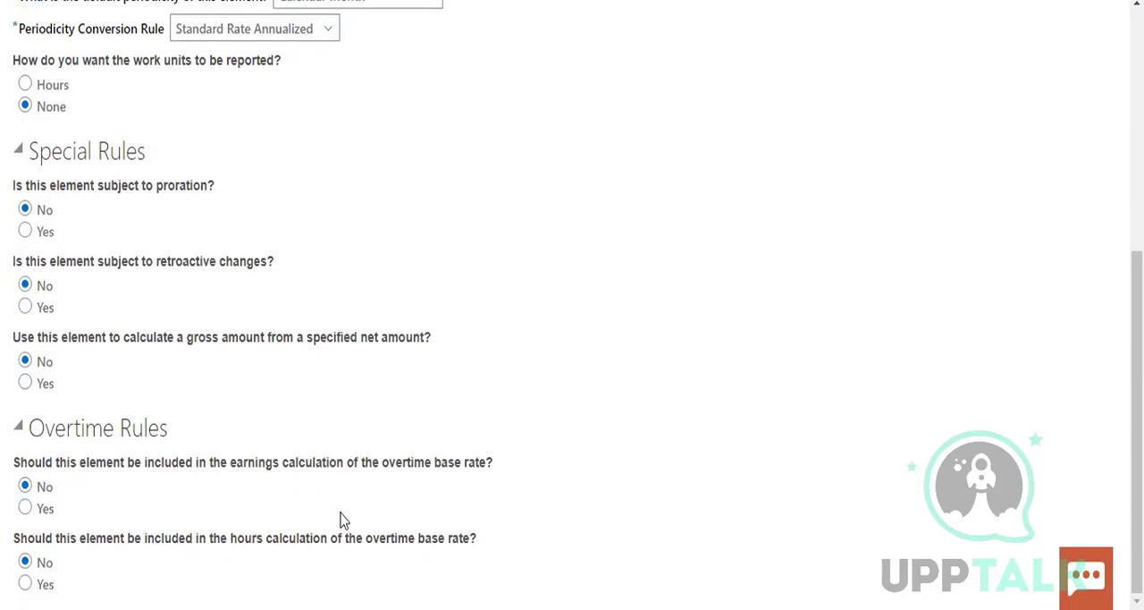
pyautogui.scroll(5, 349, 485)
pyautogui.click(801, 96)
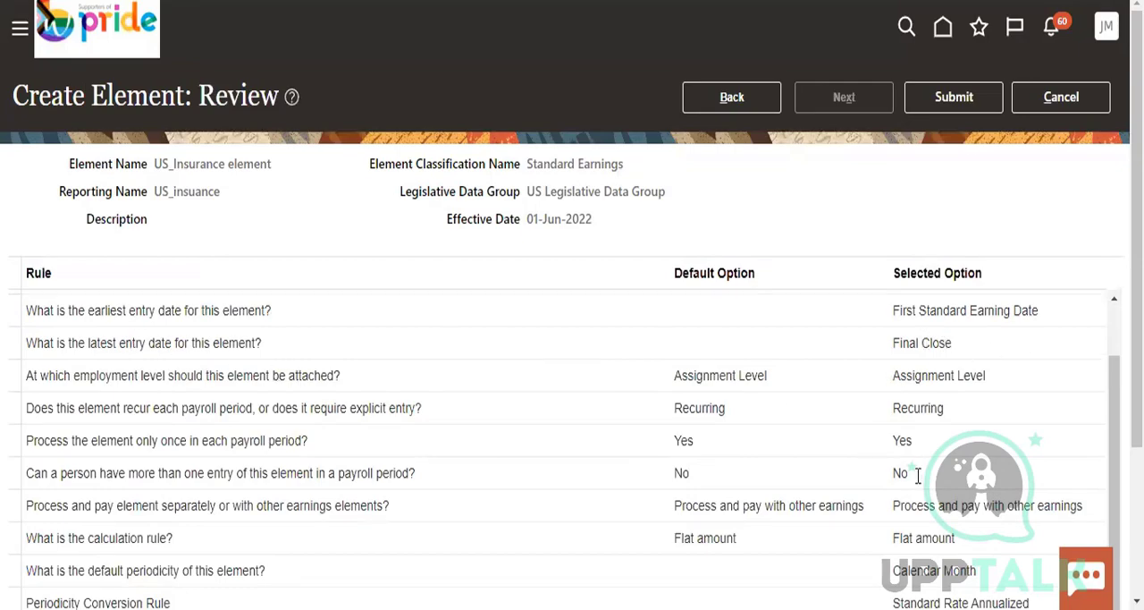
# Review the selected options for every rule and submit the new element
pyautogui.scroll(-3, 916, 476)
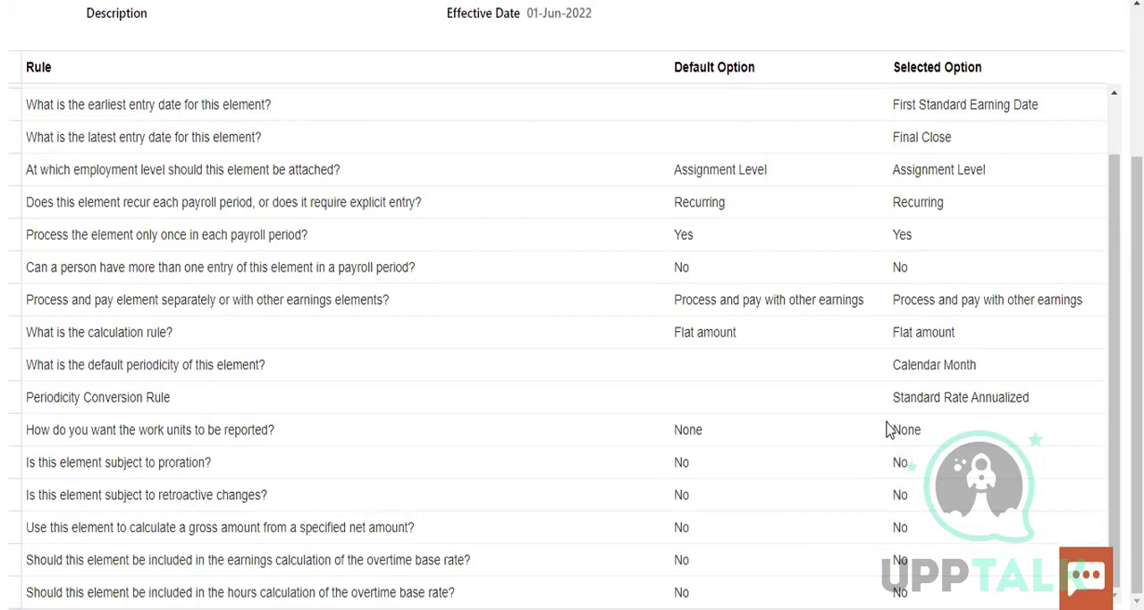
pyautogui.scroll(4, 894, 429)
pyautogui.click(954, 97)
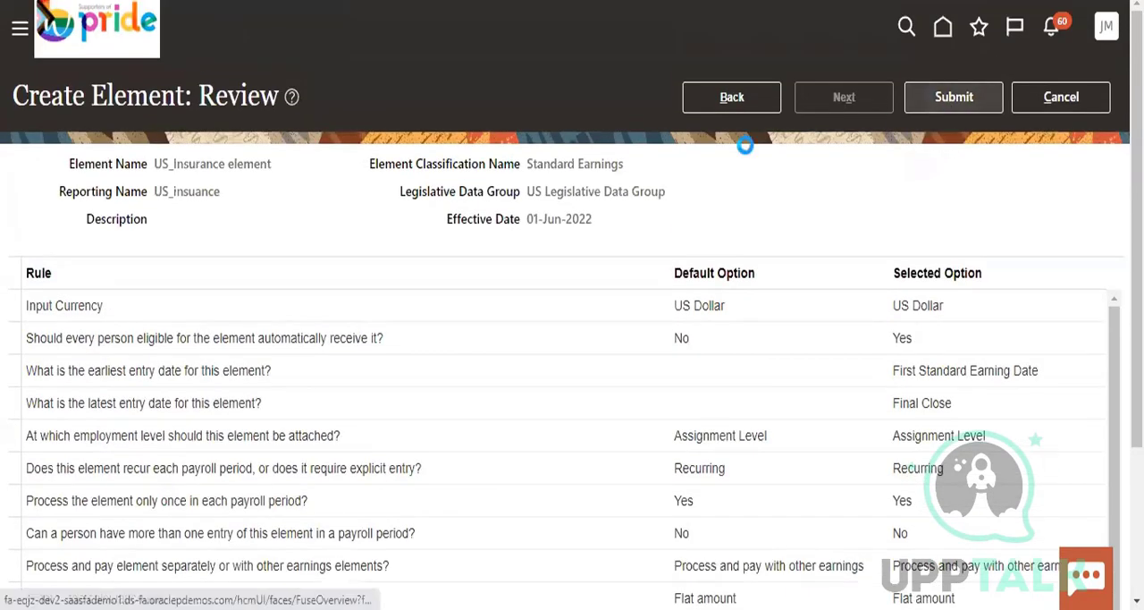
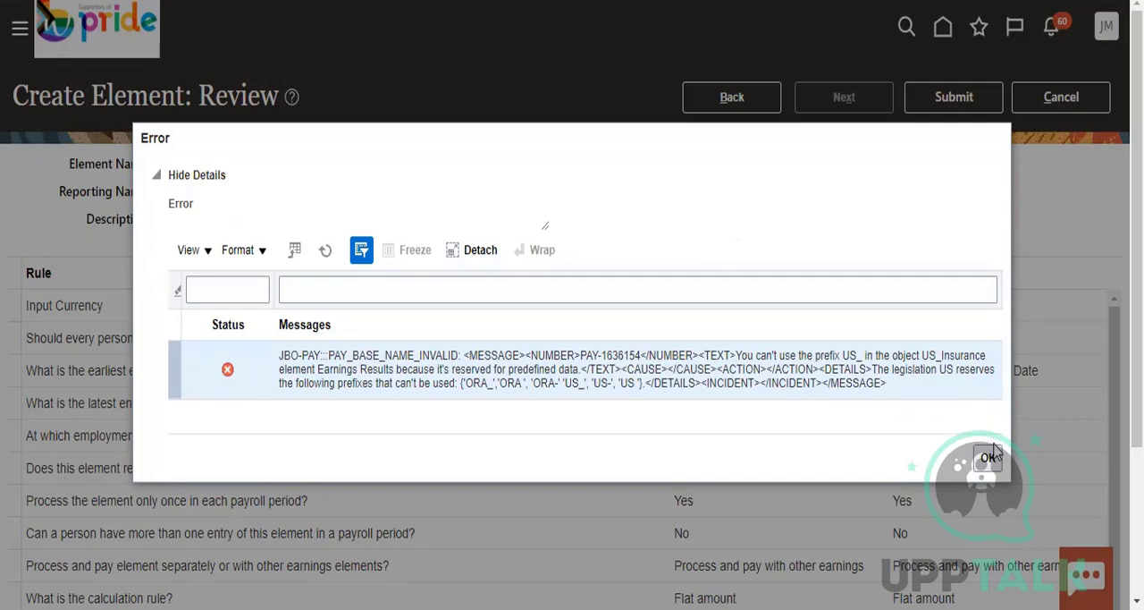
# Dismiss the submission error and permanently delete the failed US_Insurance element from the element list
pyautogui.click(989, 460)
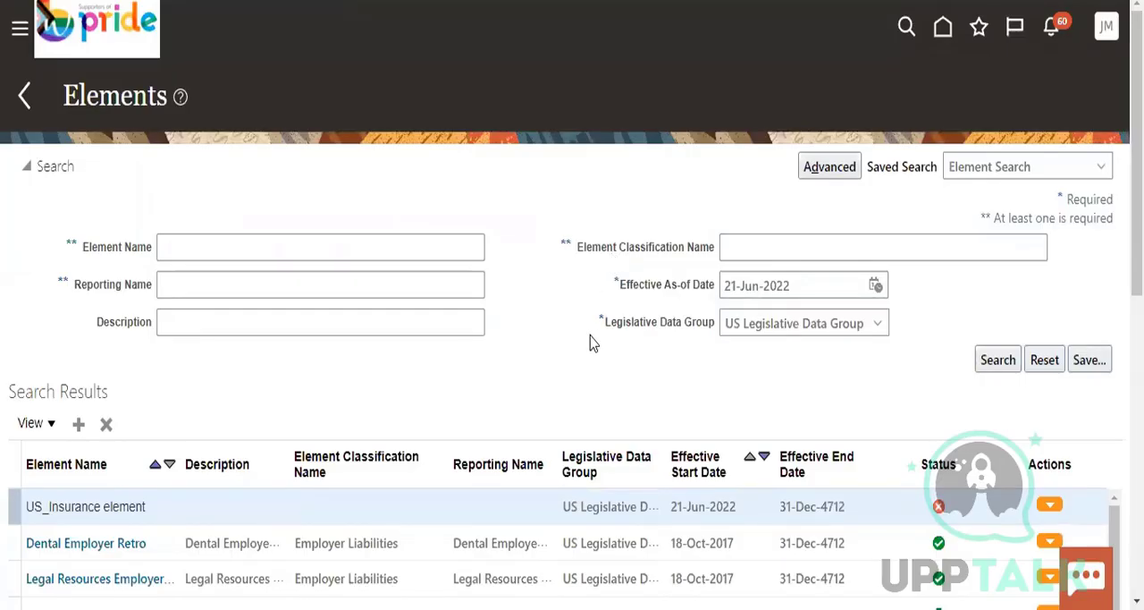
pyautogui.scroll(-5, 917, 271)
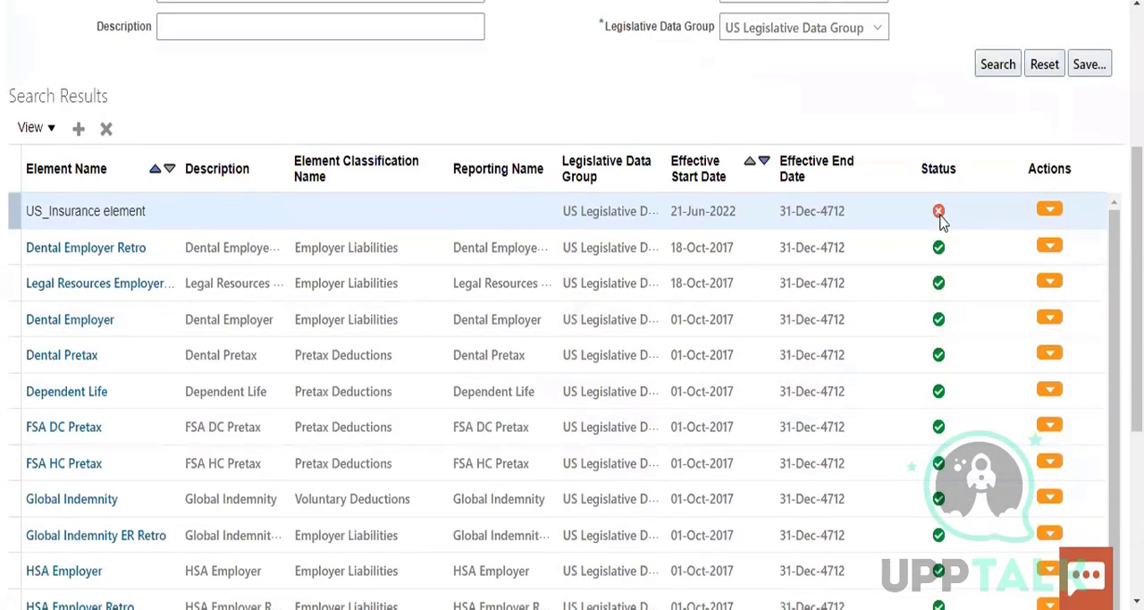
pyautogui.moveTo(940, 222)
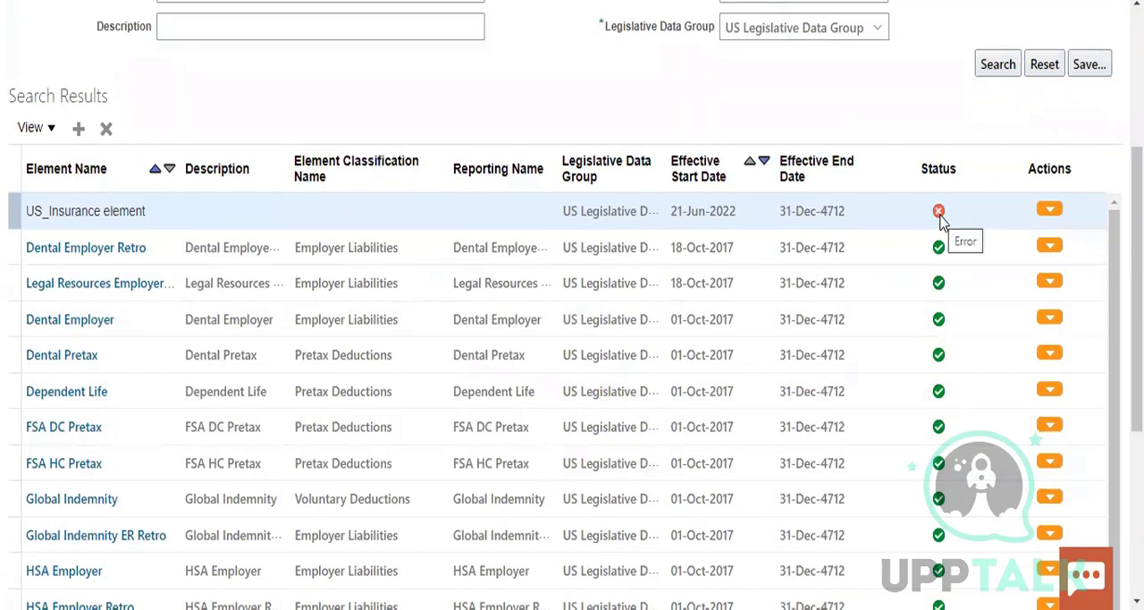
pyautogui.click(1047, 210)
pyautogui.scroll(-3, 915, 117)
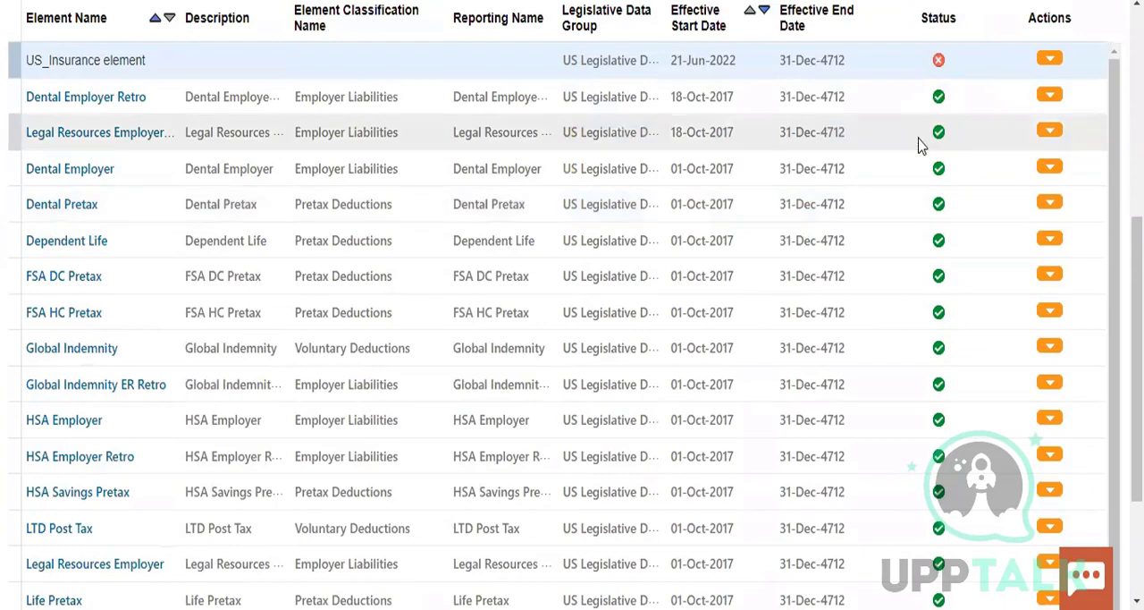
pyautogui.click(976, 85)
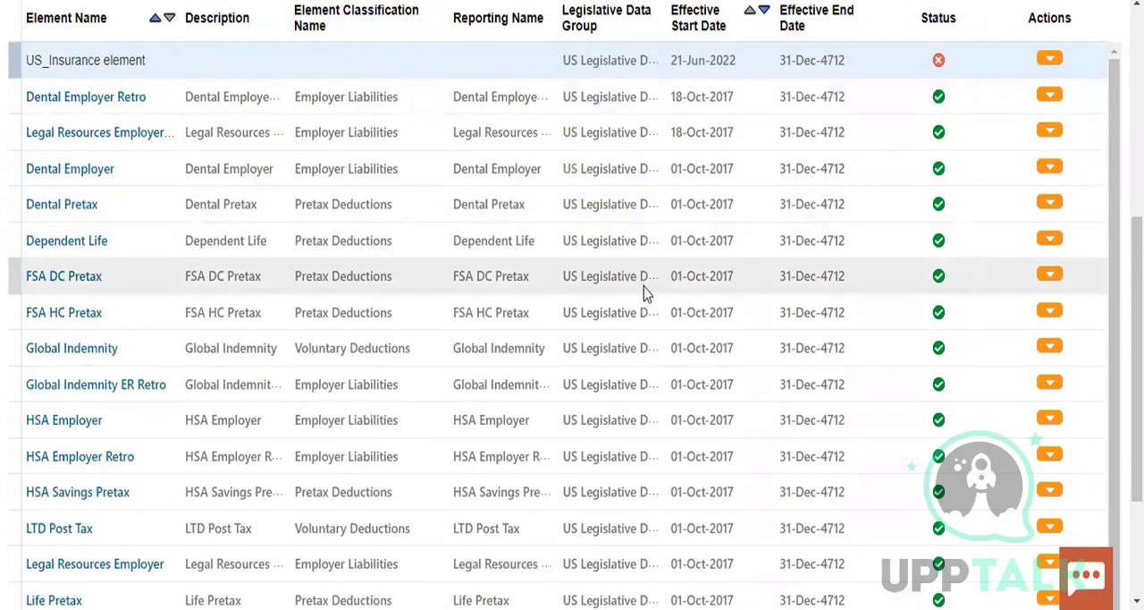
pyautogui.scroll(-1, 758, 313)
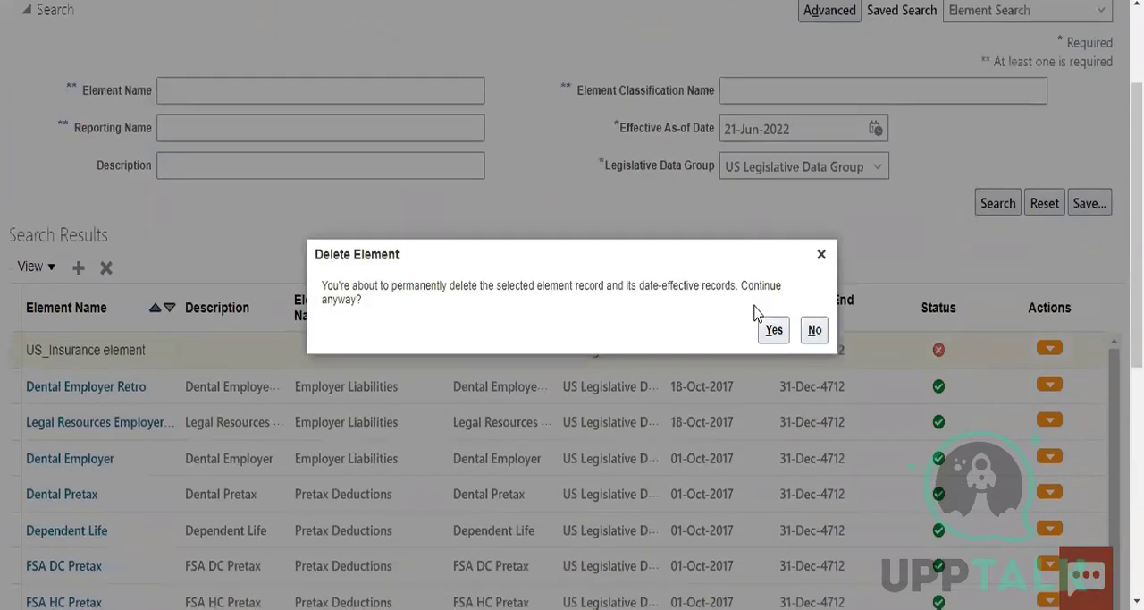
pyautogui.click(771, 334)
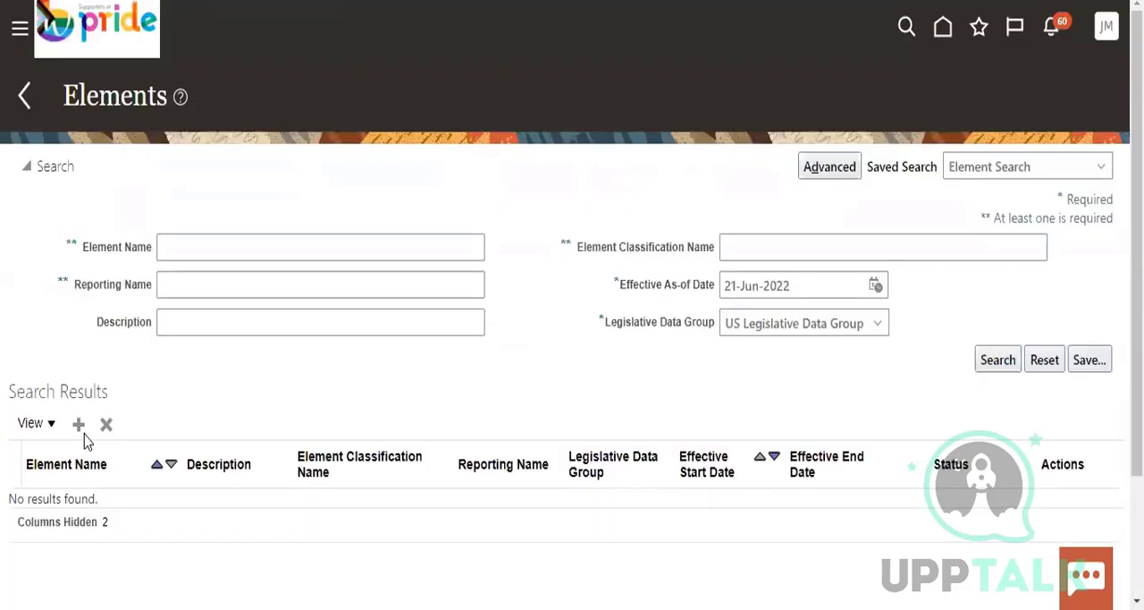
# Start a new US Legislative Data Group element with primary classification Standard Earnings, secondary classification Regular and category Standard
pyautogui.click(79, 426)
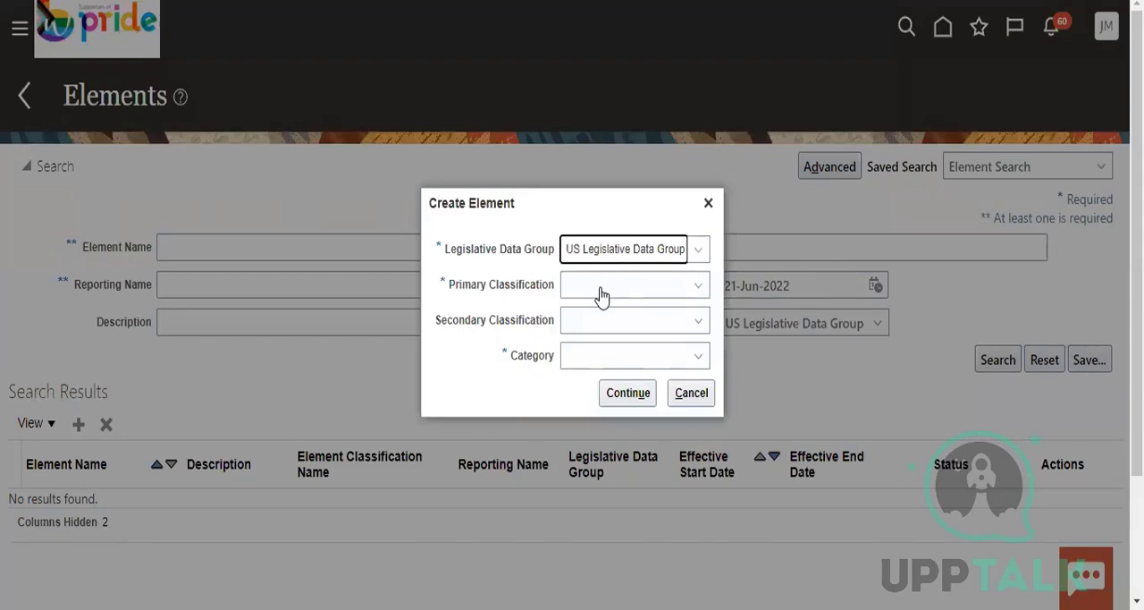
pyautogui.click(601, 288)
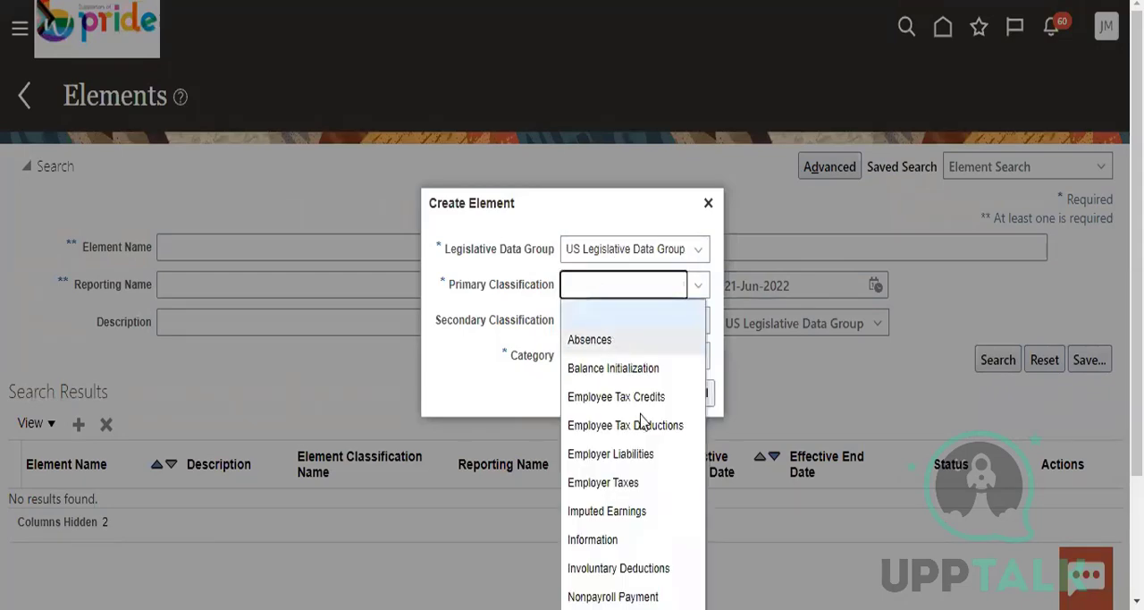
pyautogui.scroll(-2, 617, 537)
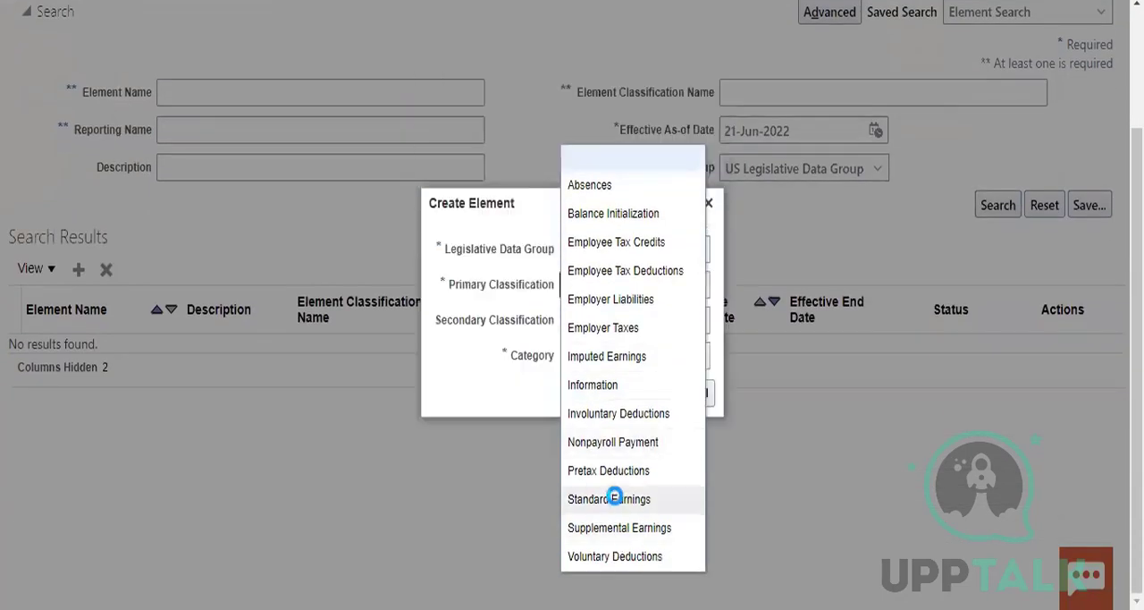
pyautogui.click(603, 499)
pyautogui.click(646, 325)
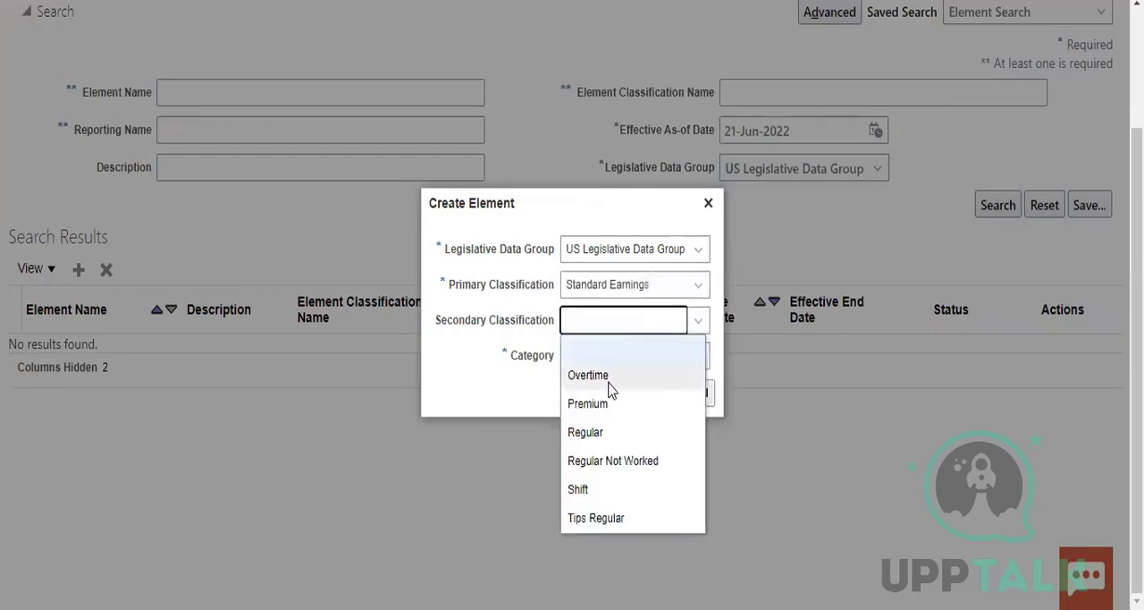
pyautogui.click(614, 432)
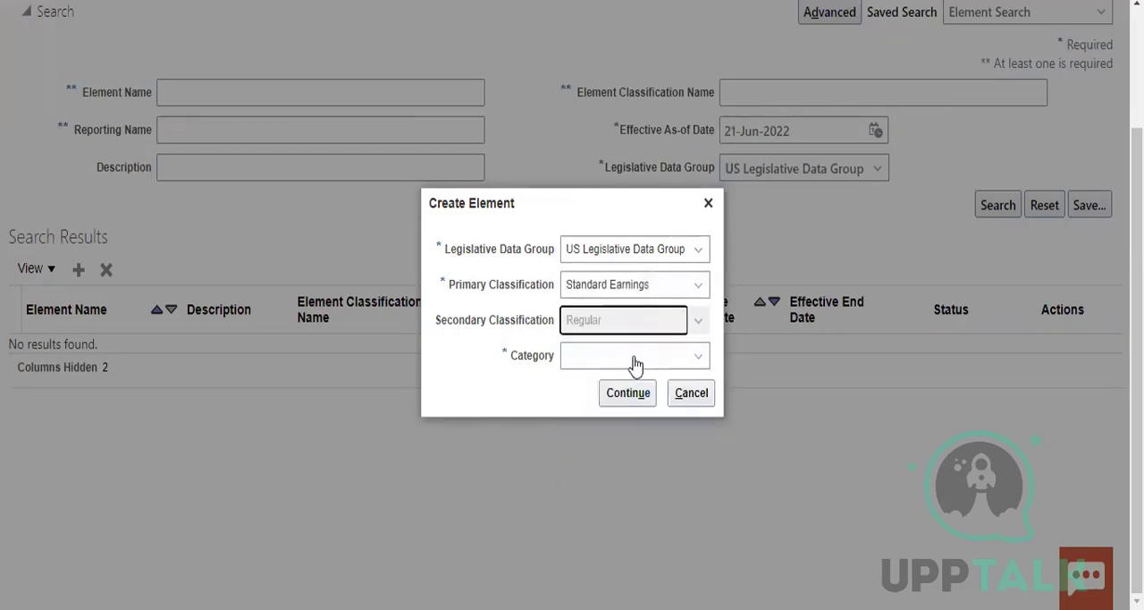
pyautogui.click(626, 393)
pyautogui.click(628, 366)
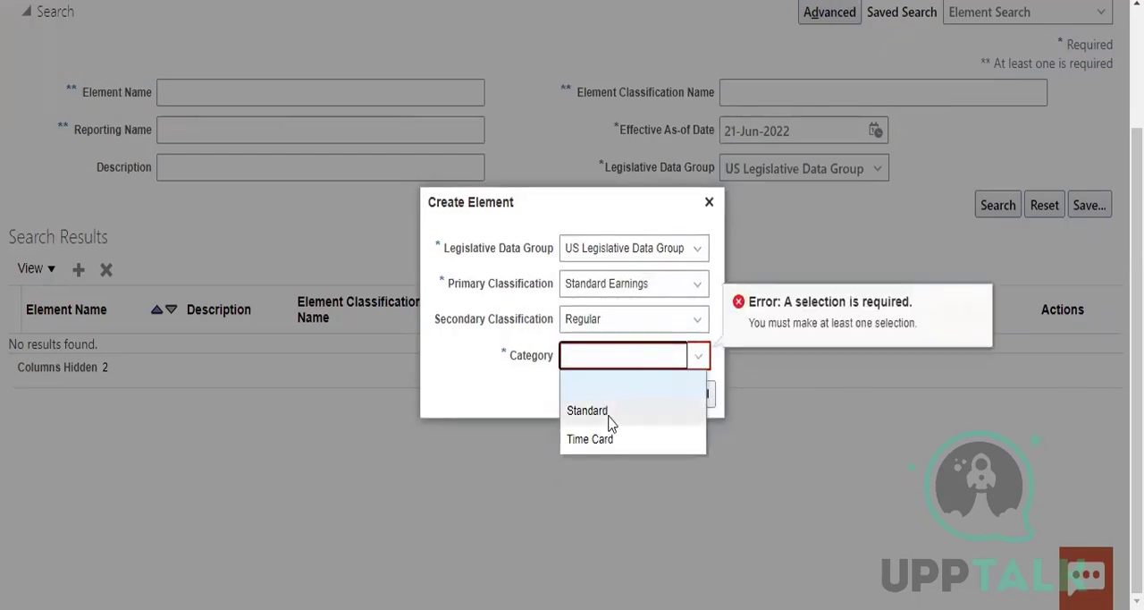
pyautogui.click(606, 406)
pyautogui.click(626, 393)
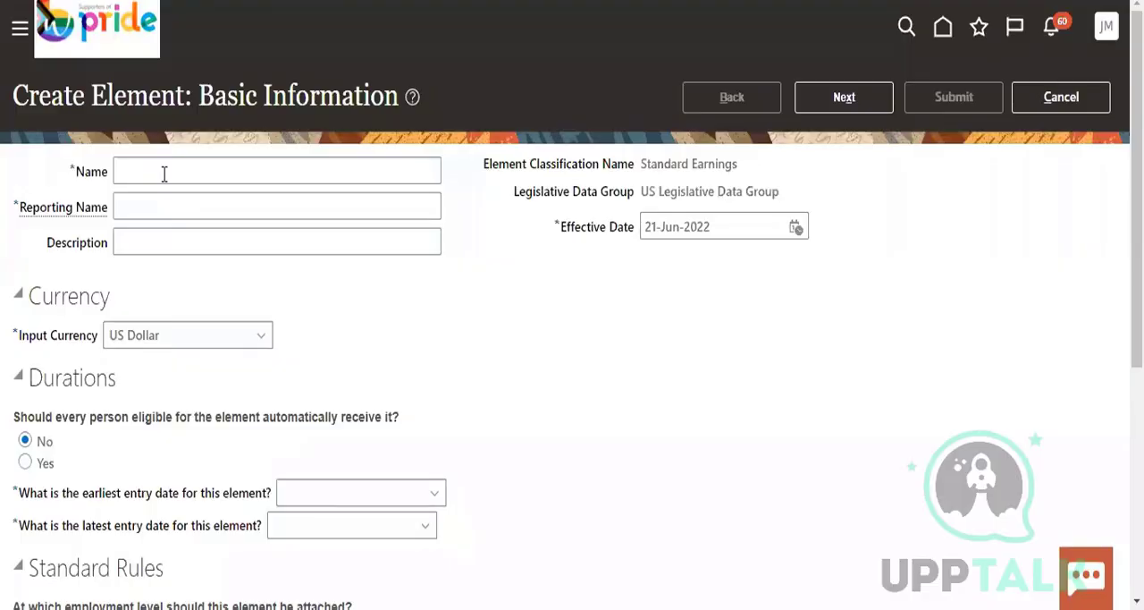
# Enter Insurance element as both name and reporting name, and set the effective date to 01-Jun-2022
pyautogui.click(164, 172)
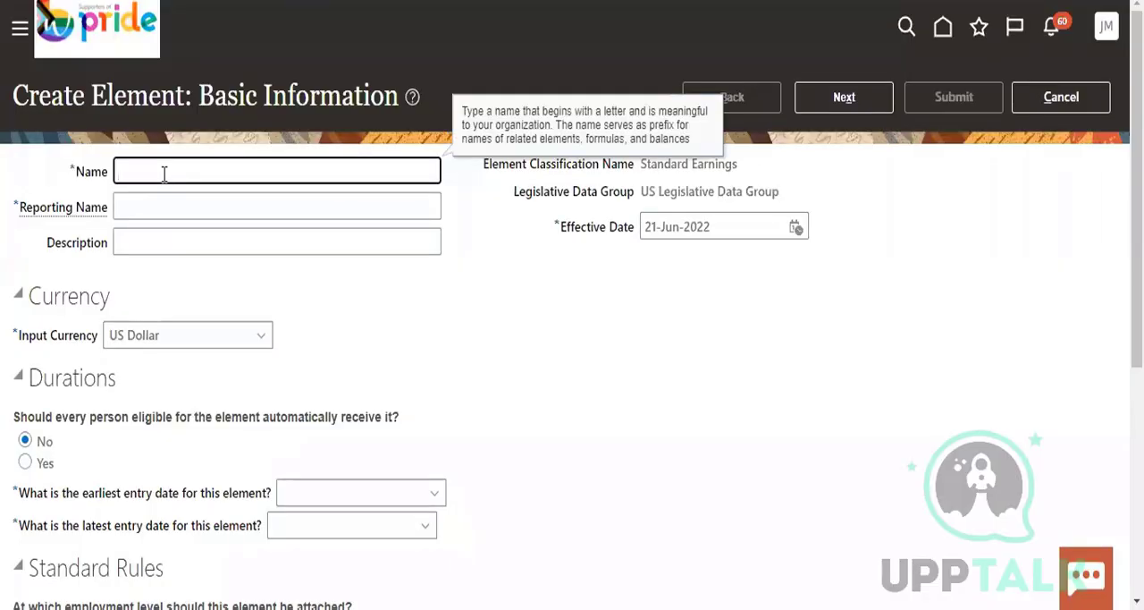
pyautogui.write('Insurance element')
pyautogui.click(145, 203)
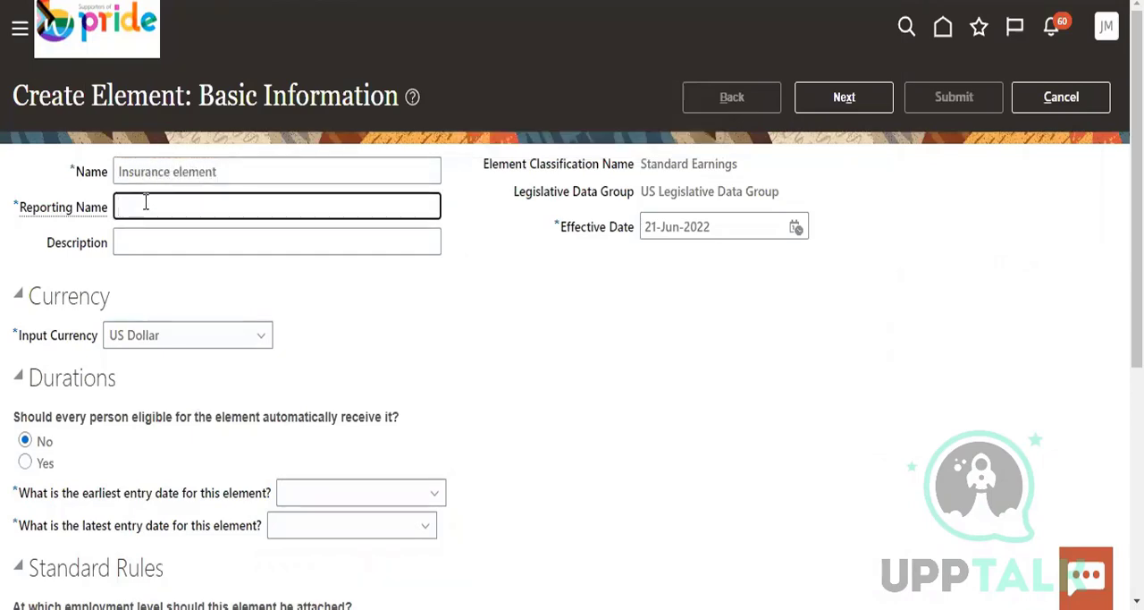
pyautogui.write('Insurance elemen')
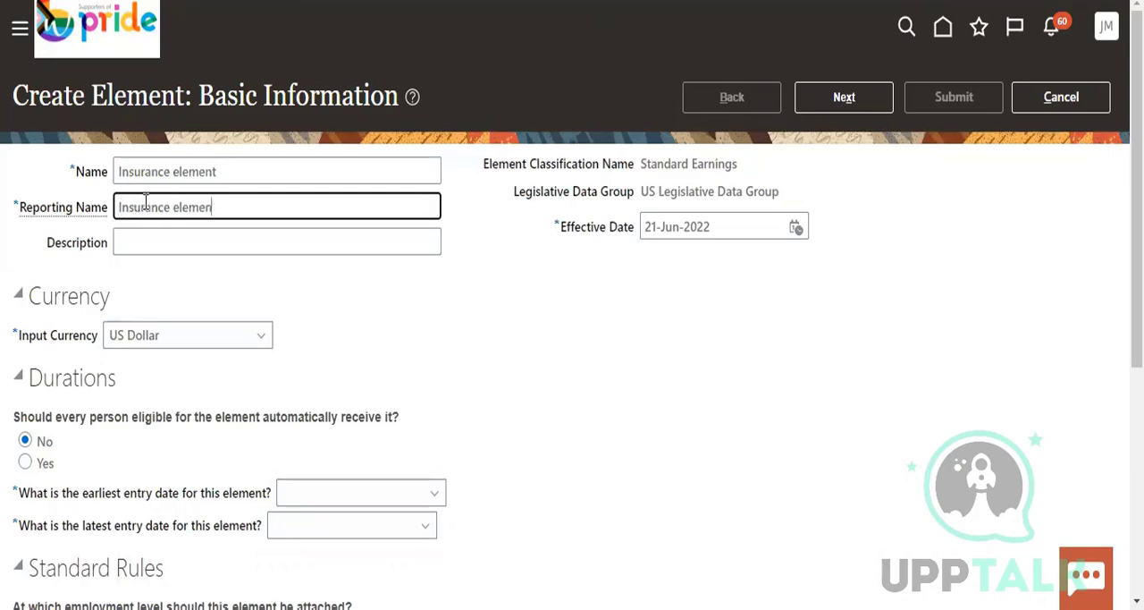
pyautogui.write('t')
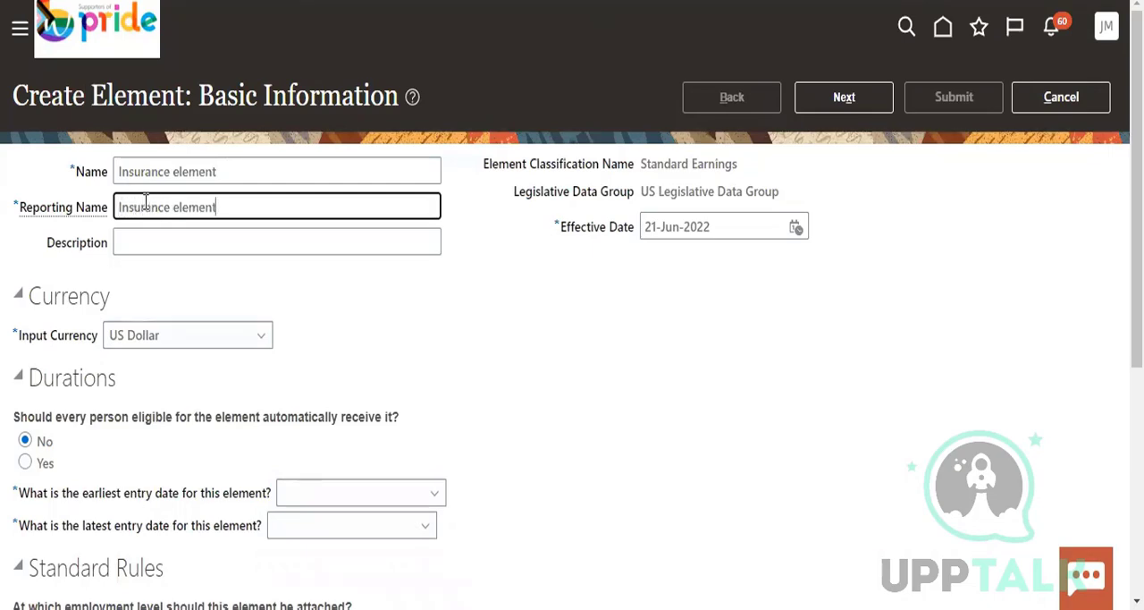
pyautogui.click(796, 228)
pyautogui.click(905, 323)
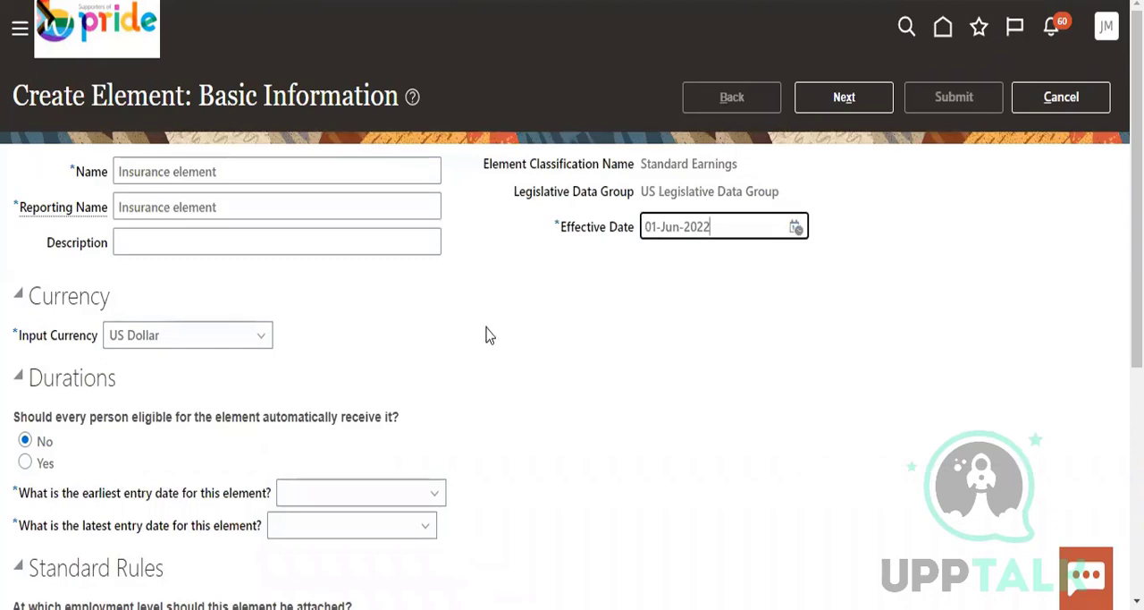
# Set the earliest entry date to First Standard Earning Date and the latest to Final Close, and continue to the additional details
pyautogui.scroll(-3, 314, 421)
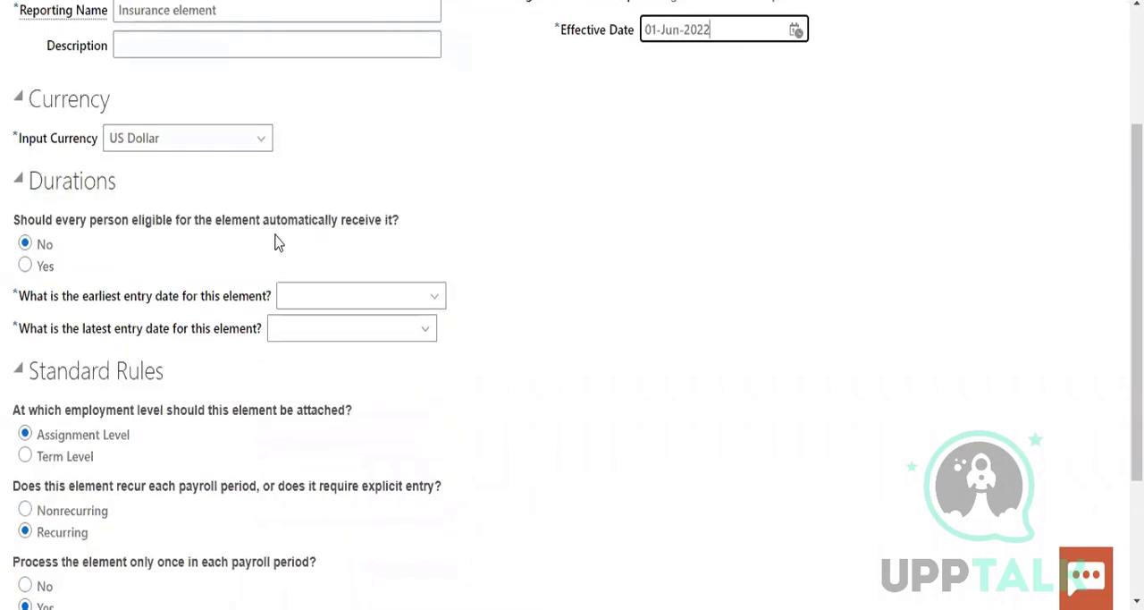
pyautogui.click(306, 304)
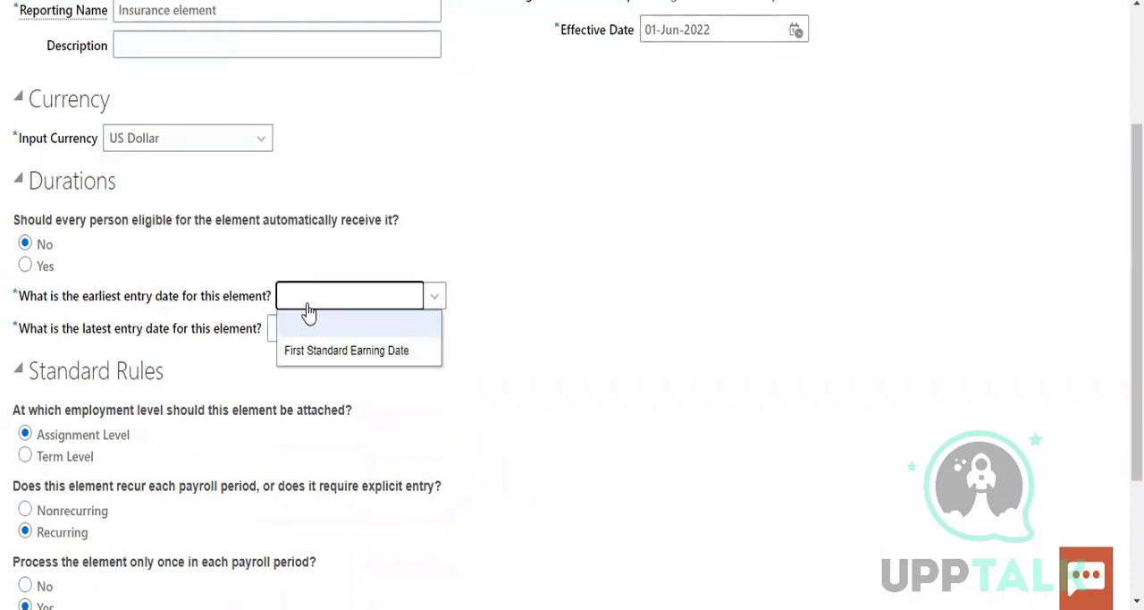
pyautogui.click(335, 351)
pyautogui.click(370, 330)
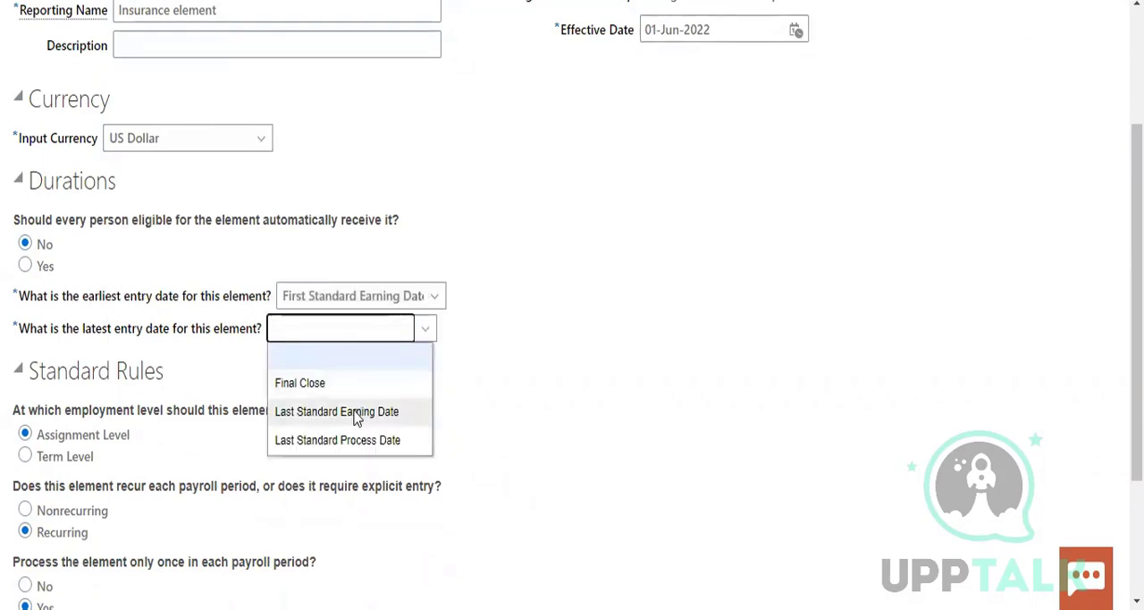
pyautogui.click(320, 384)
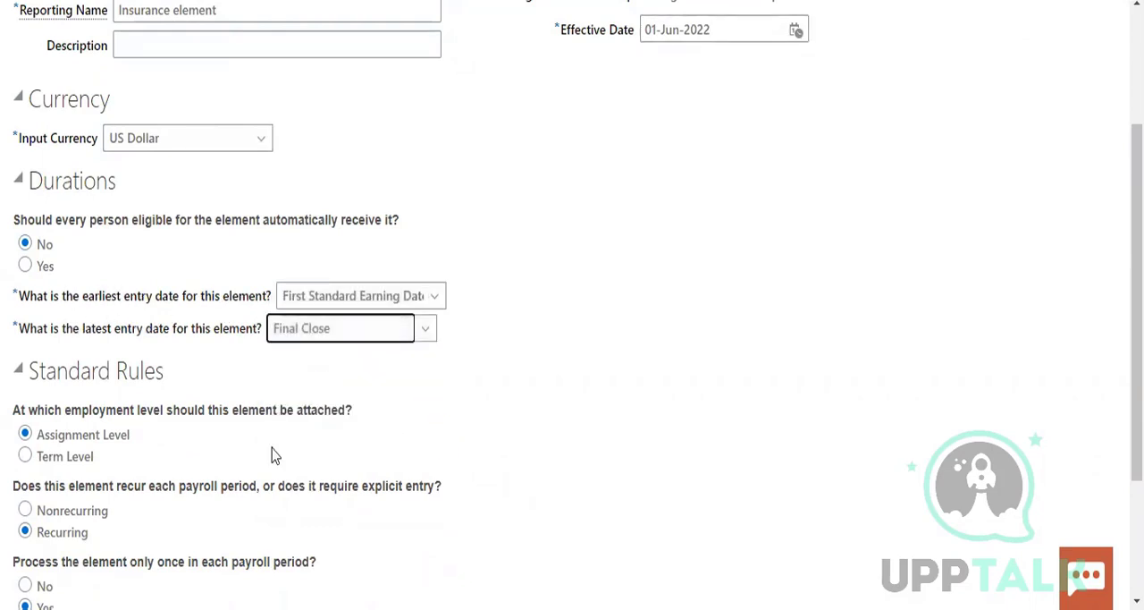
pyautogui.scroll(-2, 312, 444)
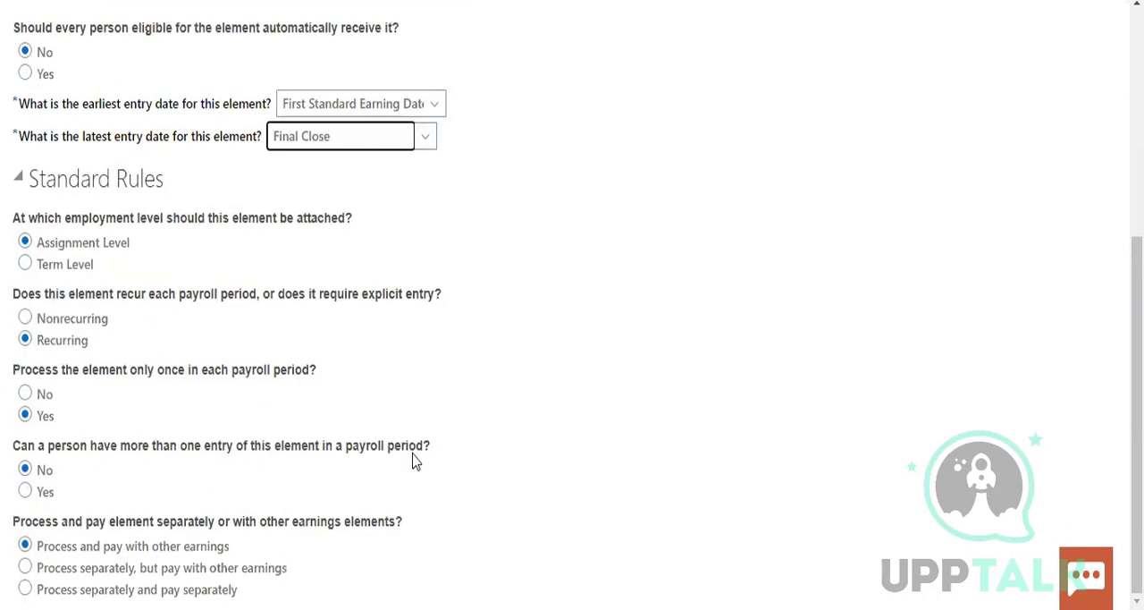
pyautogui.scroll(4, 411, 458)
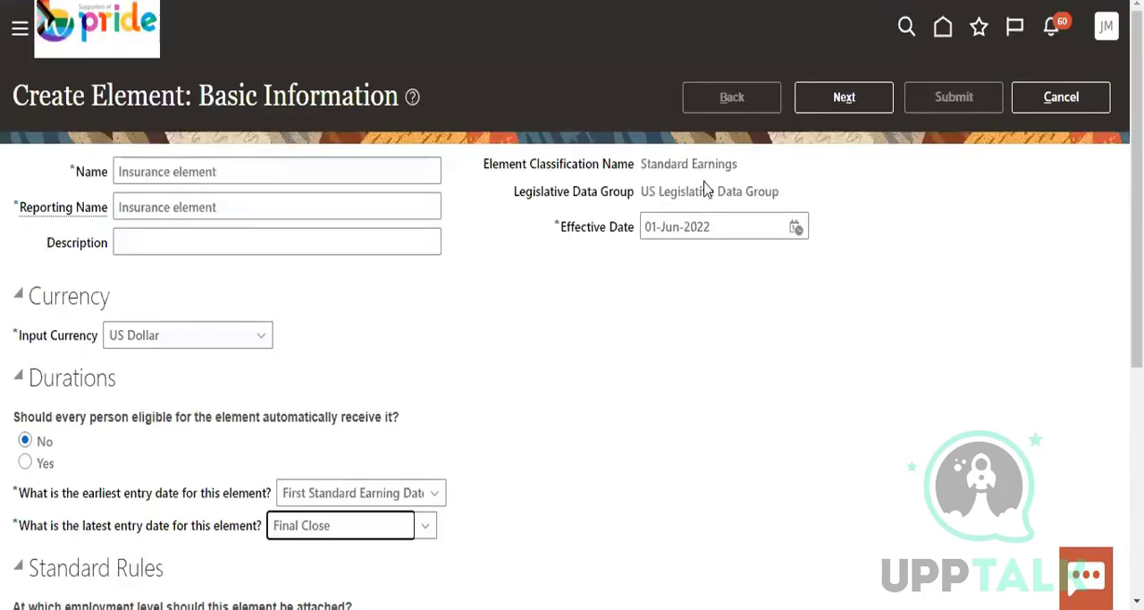
pyautogui.click(843, 97)
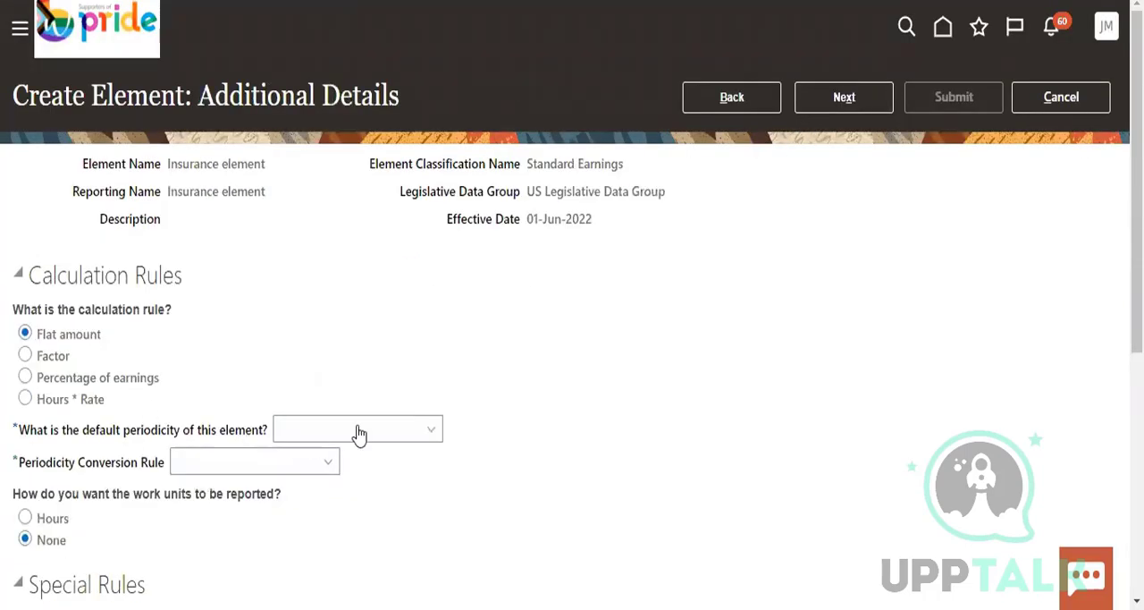
# Choose Calendar Month as the Insurance element's default periodicity and Standard Rate Annualized as its periodicity conversion rule
pyautogui.click(359, 434)
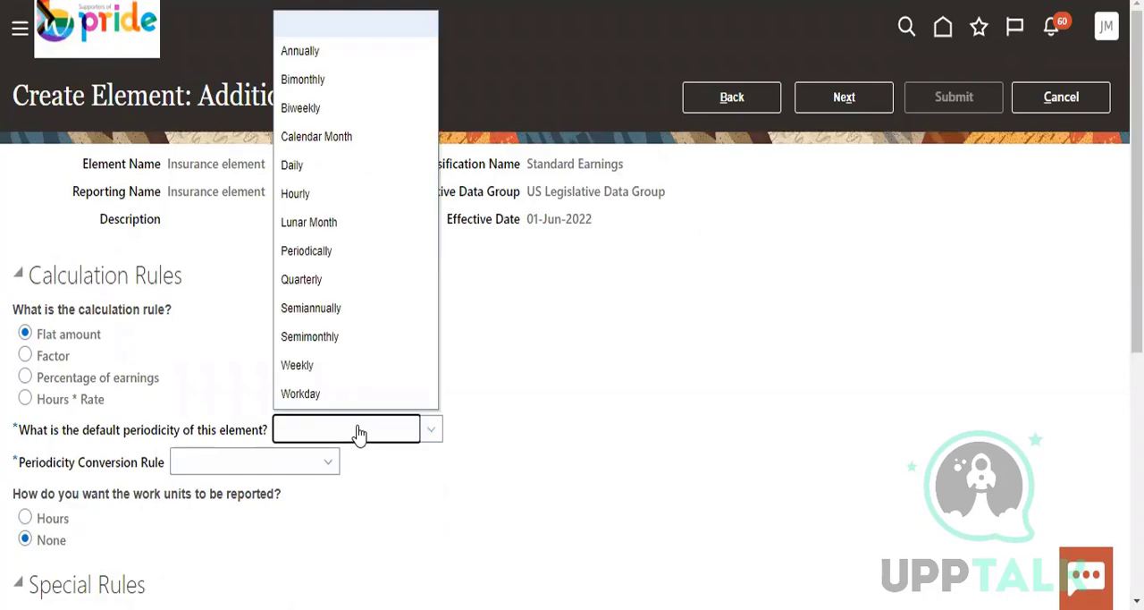
pyautogui.click(316, 137)
pyautogui.click(237, 463)
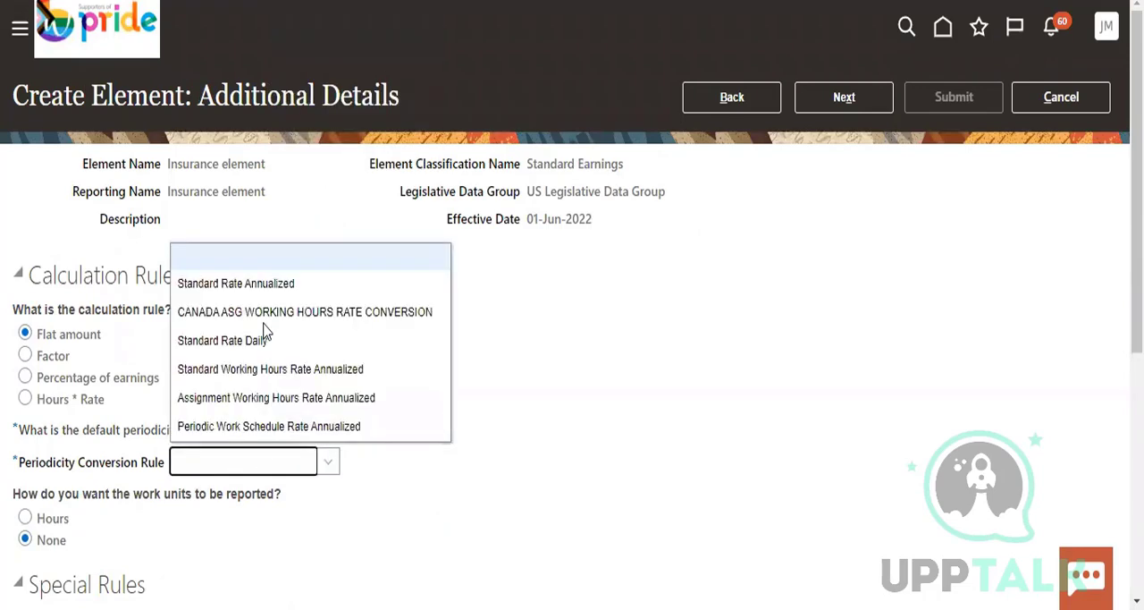
pyautogui.click(259, 293)
# Check the special and overtime rules, leave them at their defaults, and submit the Insurance element from the review page
pyautogui.scroll(-2, 189, 391)
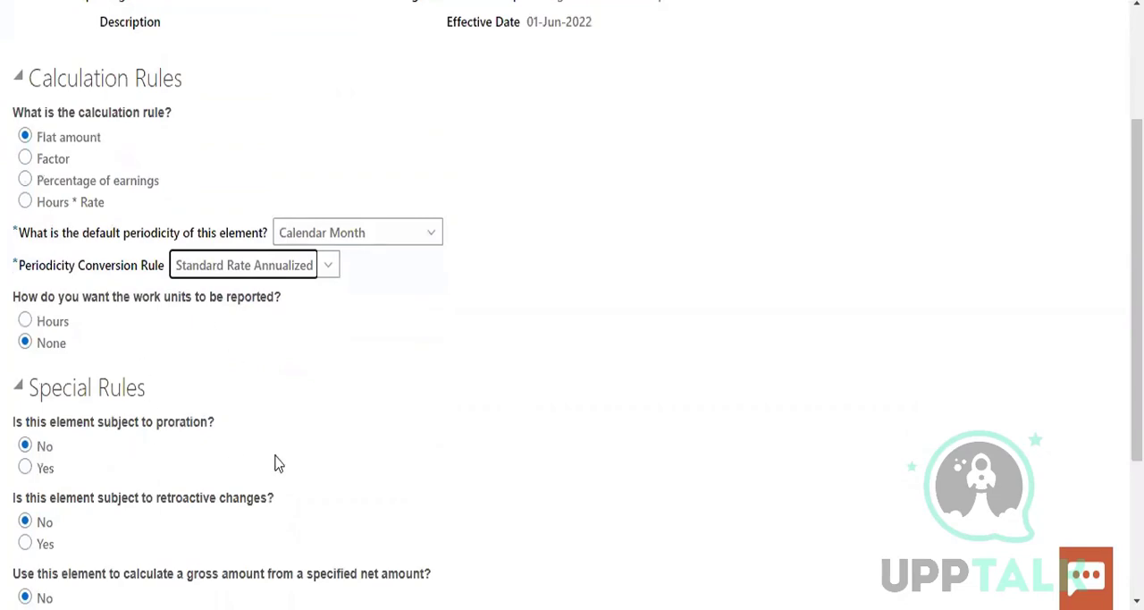
pyautogui.scroll(-2, 304, 469)
pyautogui.scroll(-1, 338, 481)
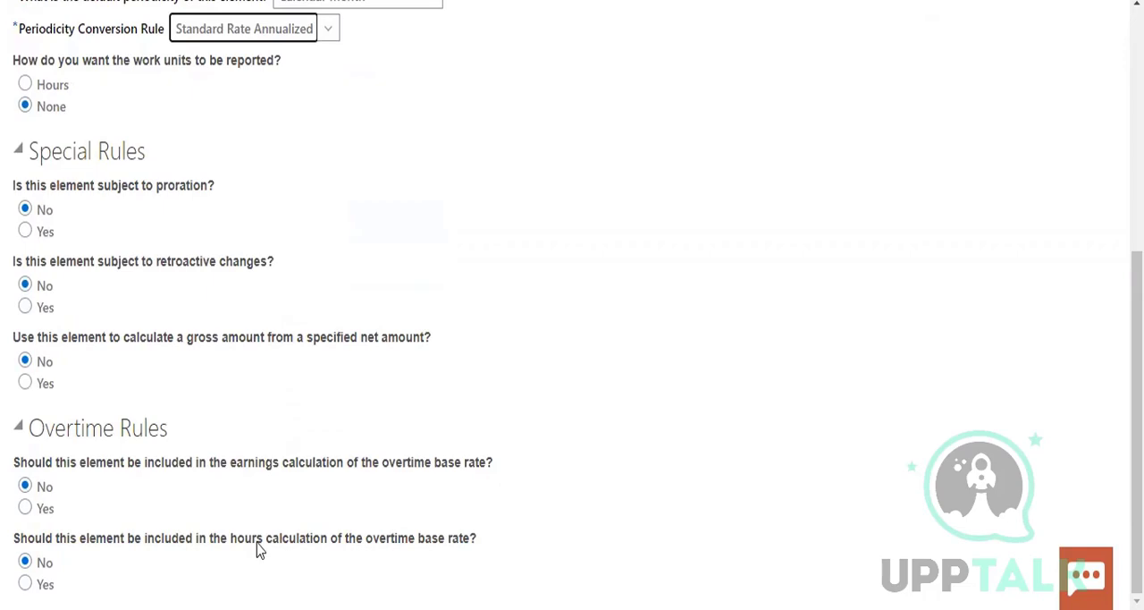
pyautogui.scroll(4, 256, 549)
pyautogui.scroll(1, 871, 143)
pyautogui.click(847, 104)
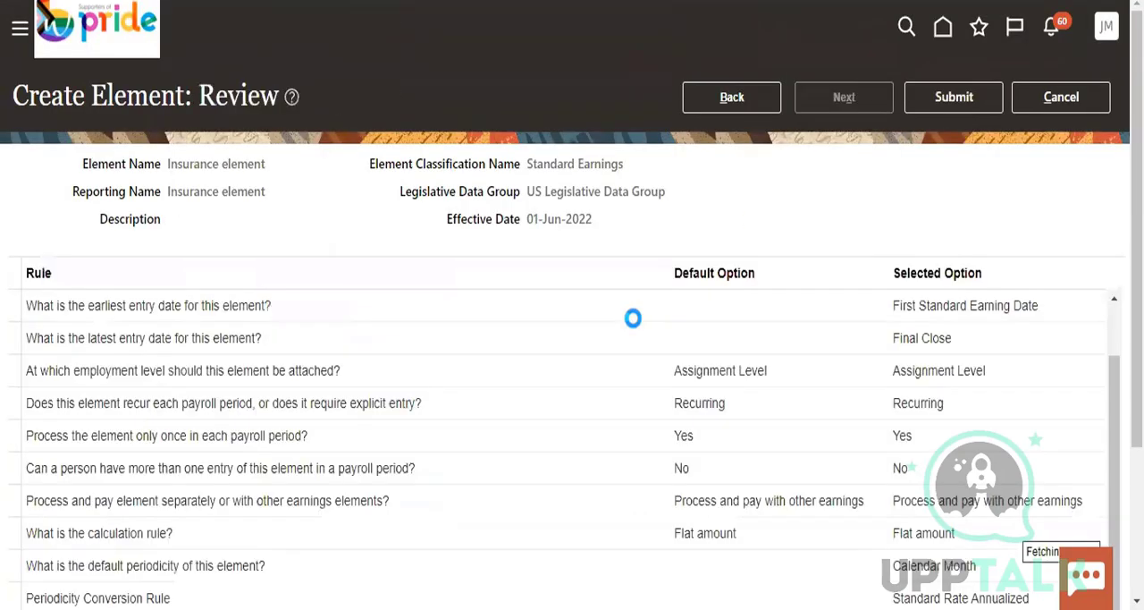
pyautogui.click(949, 105)
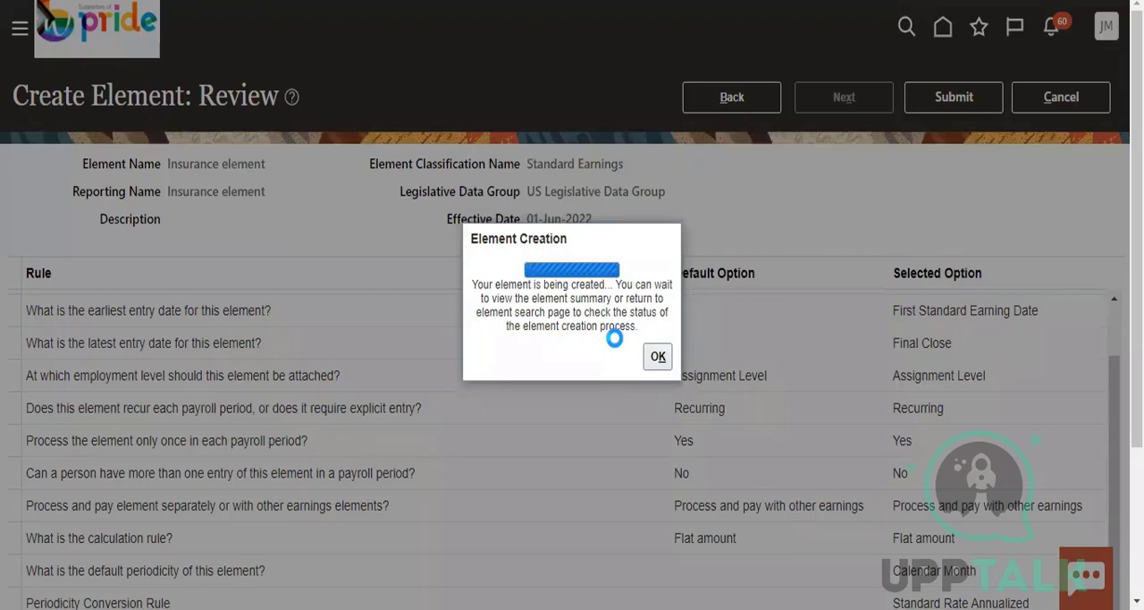
pyautogui.click(659, 360)
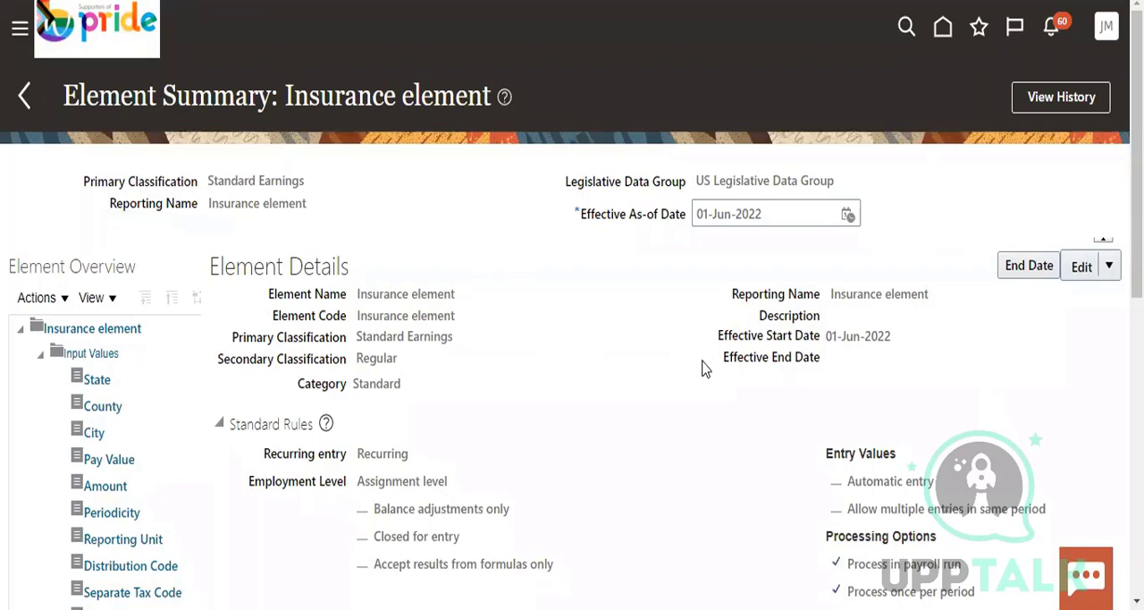
# Review the Insurance element's standard rules, including Recurring entry, Balance adjustments only and Closed for entry
pyautogui.scroll(-2, 243, 295)
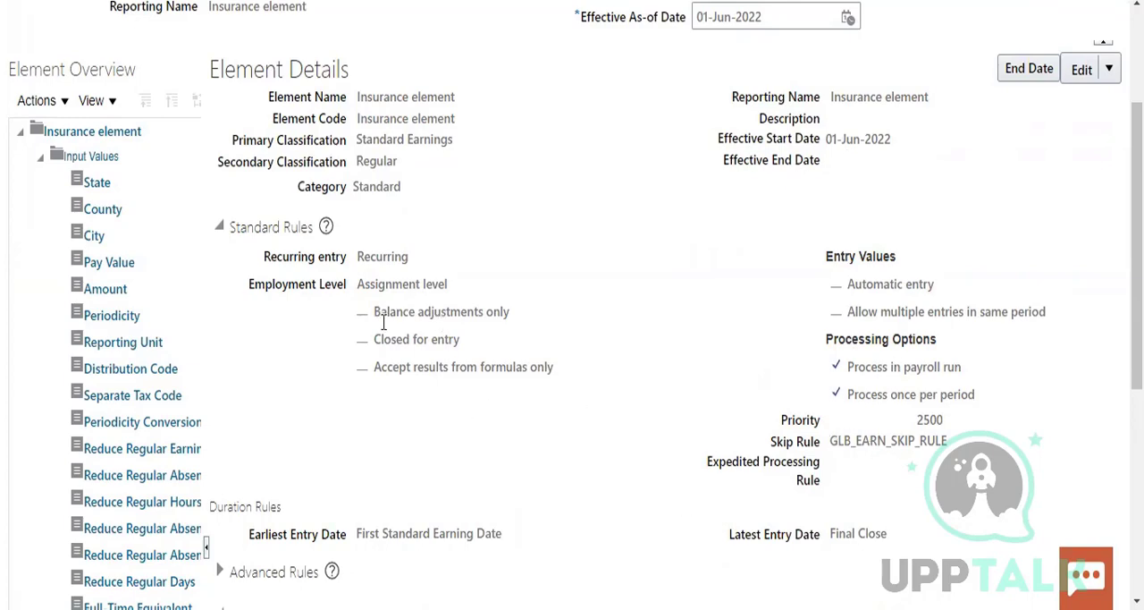
pyautogui.moveTo(360, 257); pyautogui.dragTo(410, 257)
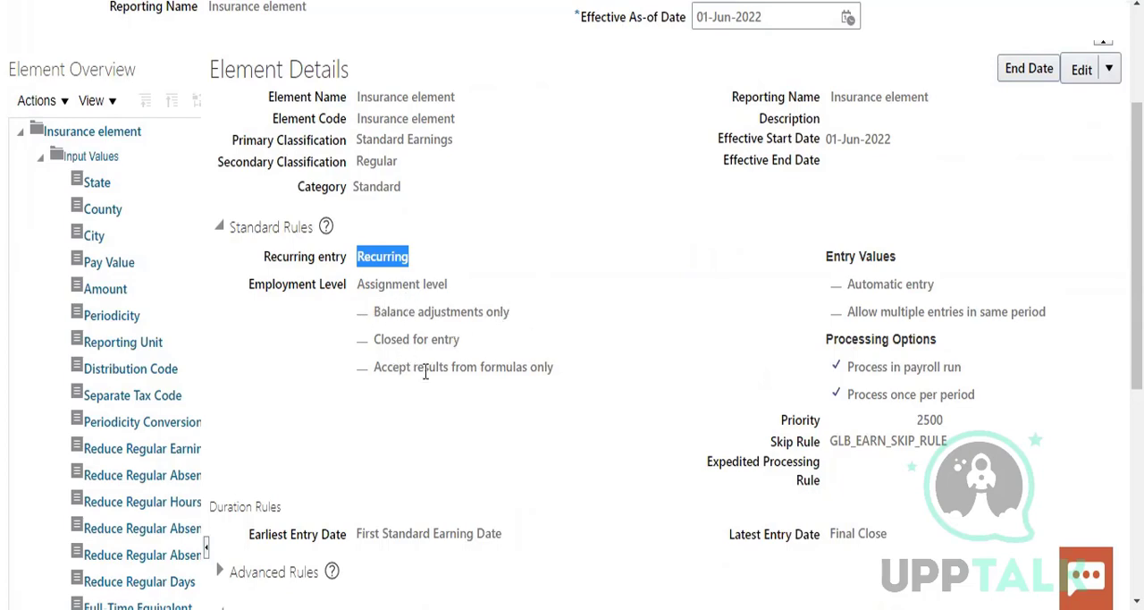
pyautogui.moveTo(376, 306); pyautogui.dragTo(508, 307)
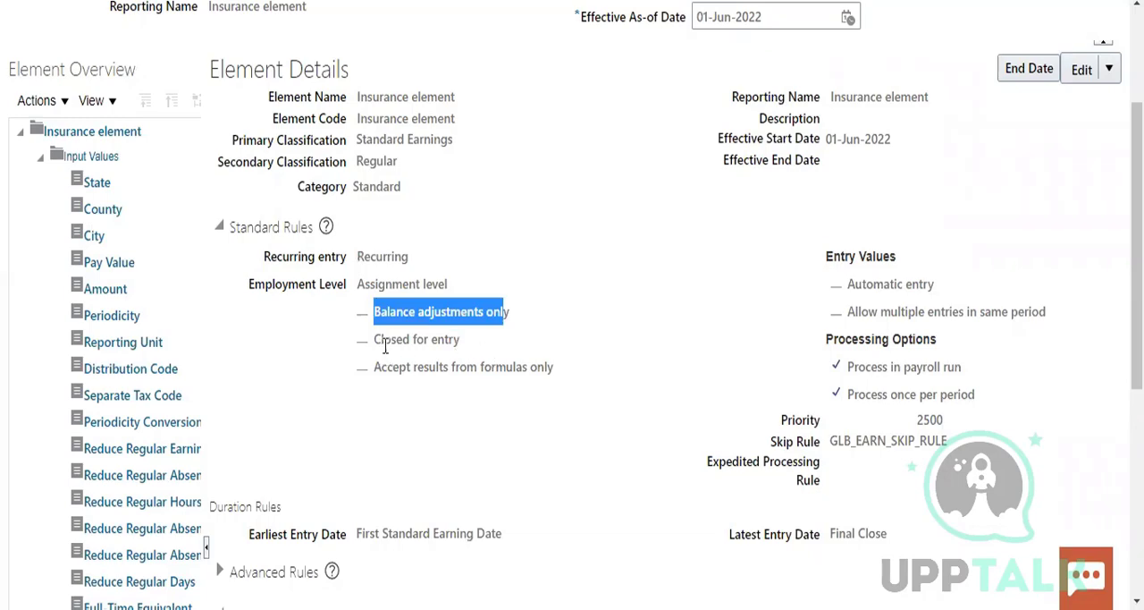
pyautogui.moveTo(373, 340); pyautogui.dragTo(460, 340)
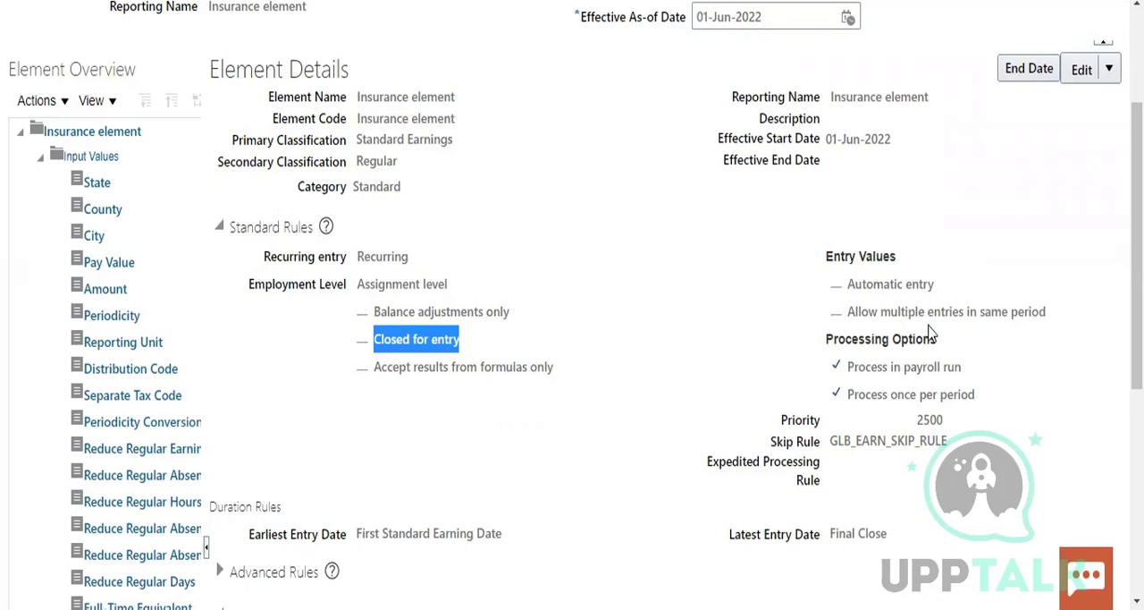
# Review the earliest and latest entry dates under the duration rules and the remaining sections of the element details
pyautogui.scroll(-3, 1016, 409)
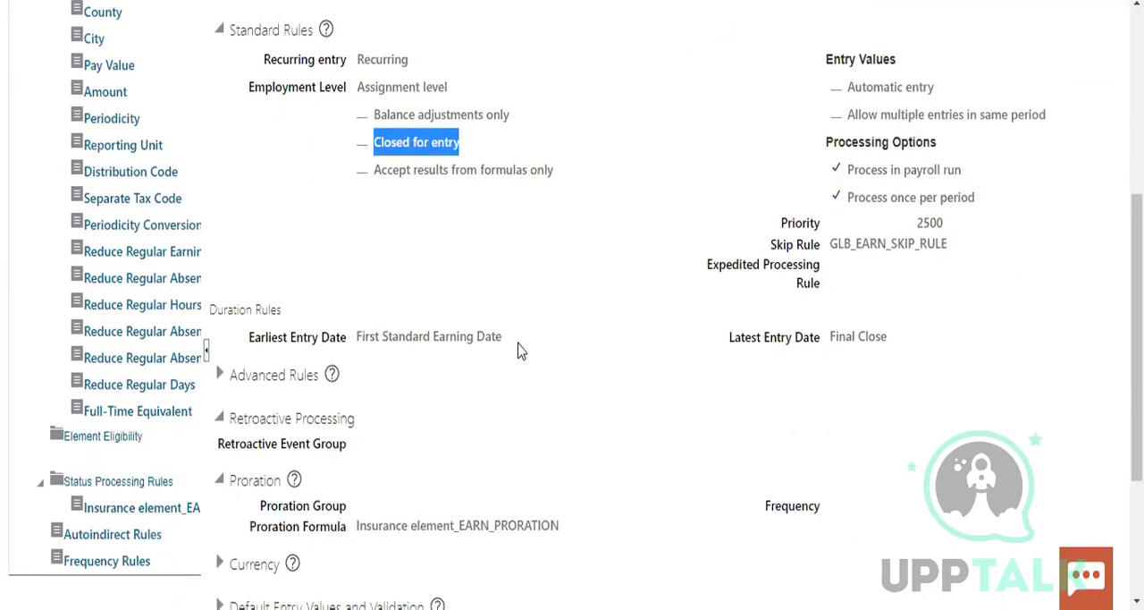
pyautogui.moveTo(357, 335); pyautogui.dragTo(503, 350)
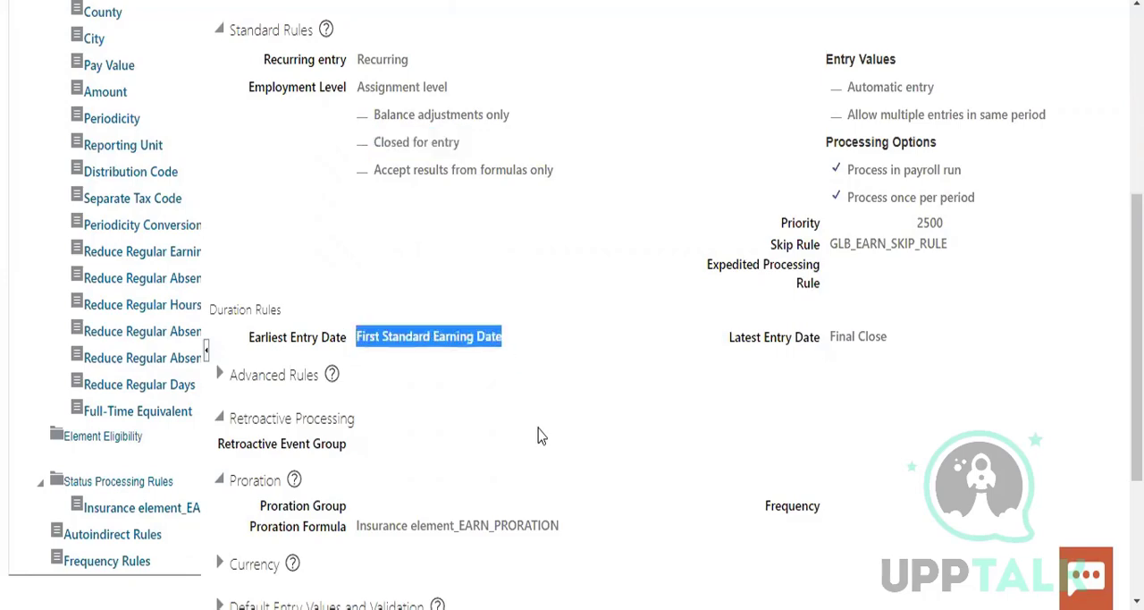
pyautogui.moveTo(261, 338); pyautogui.dragTo(355, 338)
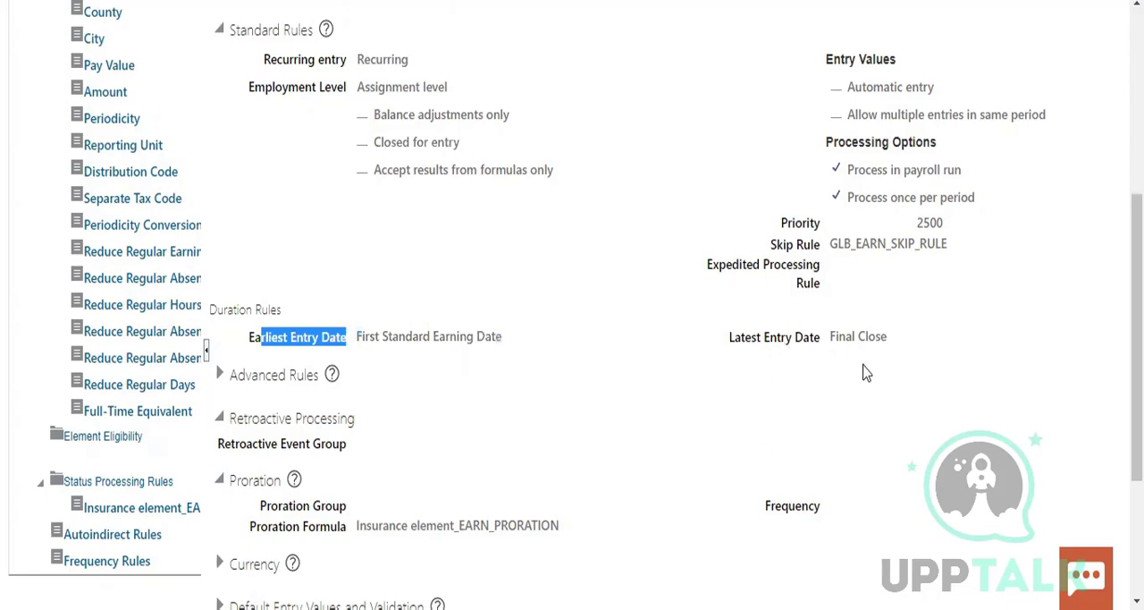
pyautogui.moveTo(824, 337); pyautogui.dragTo(889, 343)
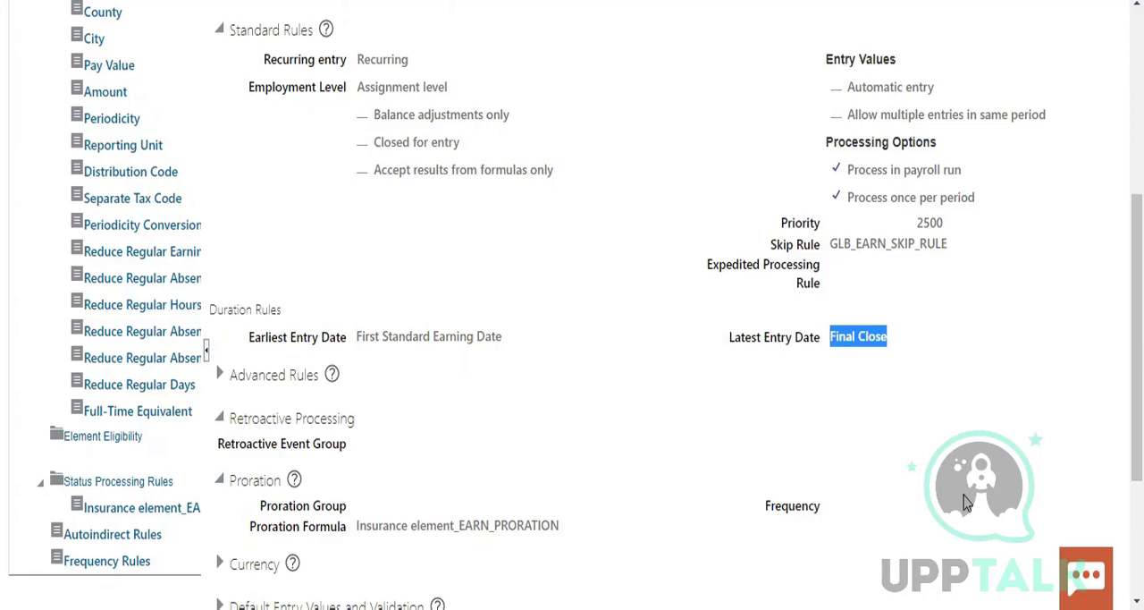
pyautogui.scroll(-2, 954, 491)
pyautogui.scroll(-3, 953, 495)
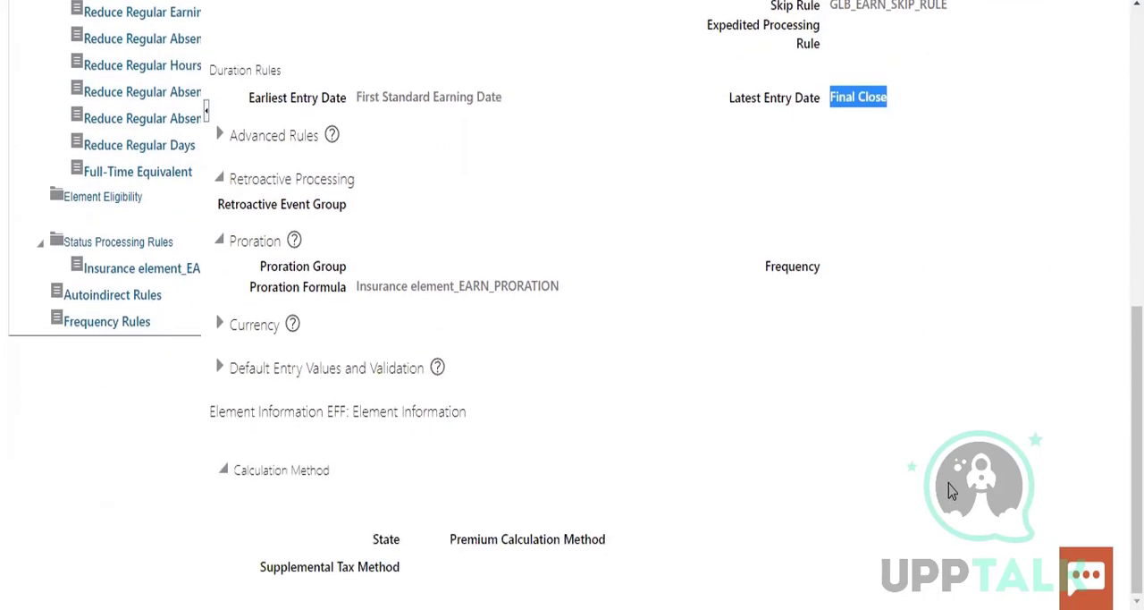
# Check the edit options of the Insurance element, its effective start date and its primary and secondary classifications
pyautogui.scroll(10, 948, 483)
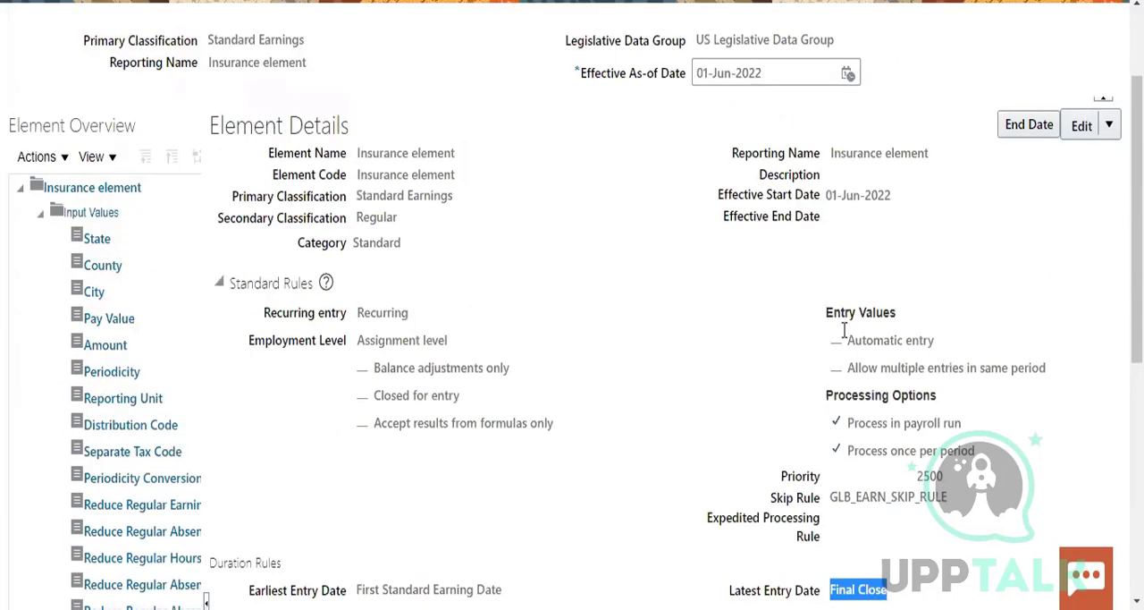
pyautogui.scroll(3, 745, 276)
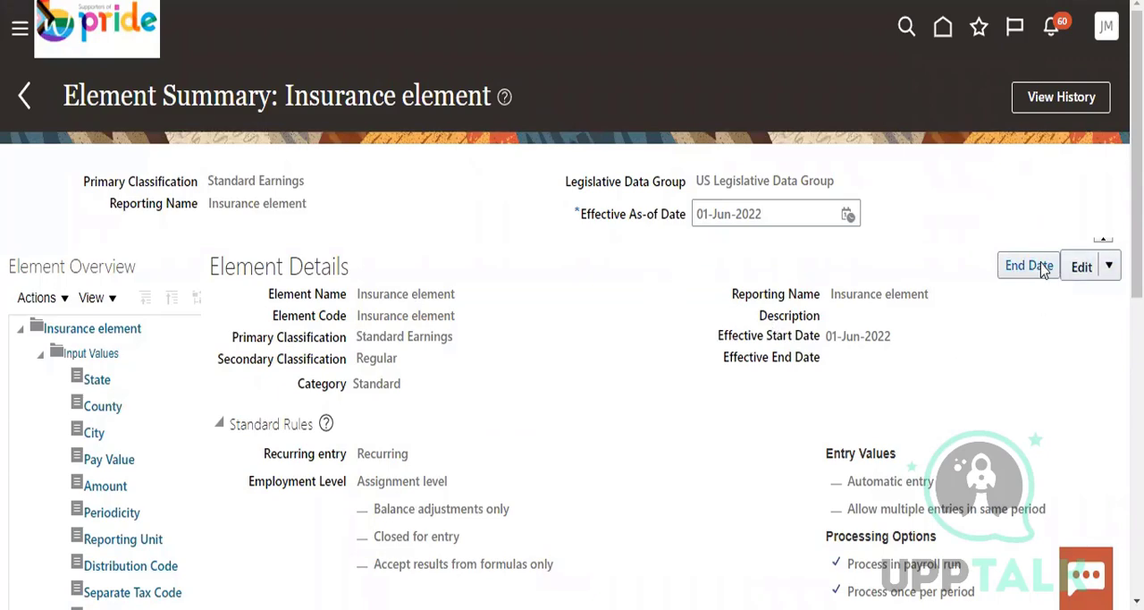
pyautogui.click(1109, 268)
pyautogui.click(968, 203)
pyautogui.moveTo(826, 338); pyautogui.dragTo(907, 342)
pyautogui.click(391, 403)
pyautogui.doubleClick(376, 363)
pyautogui.moveTo(362, 337); pyautogui.dragTo(459, 338)
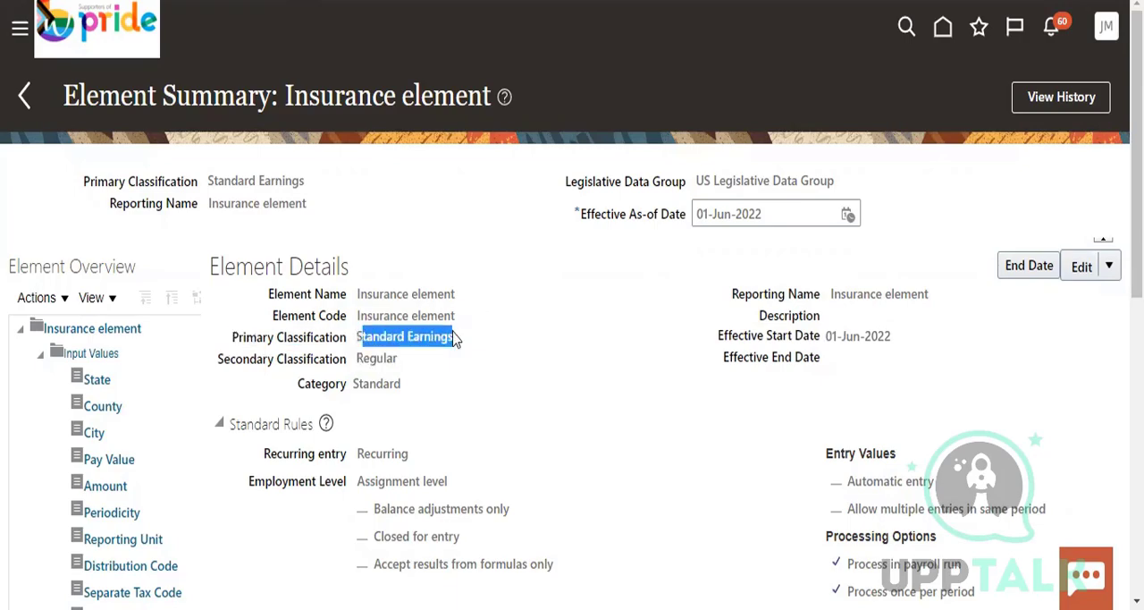
# Look through the retroactive processing, proration and calculation method sections, and return to the element's primary classification
pyautogui.click(653, 413)
pyautogui.scroll(-3, 653, 413)
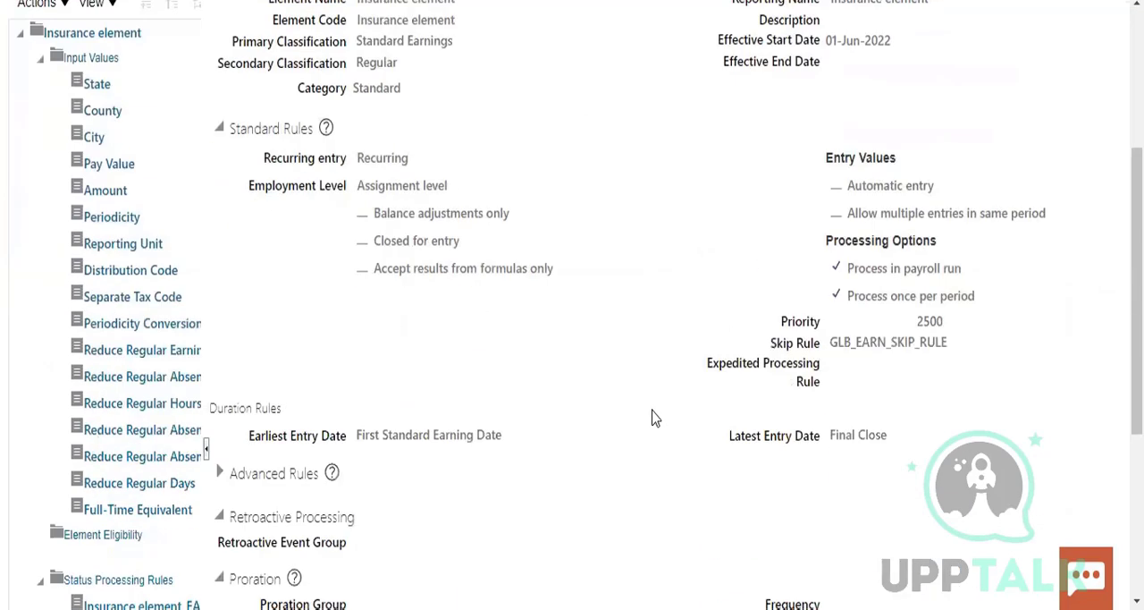
pyautogui.scroll(-5, 655, 416)
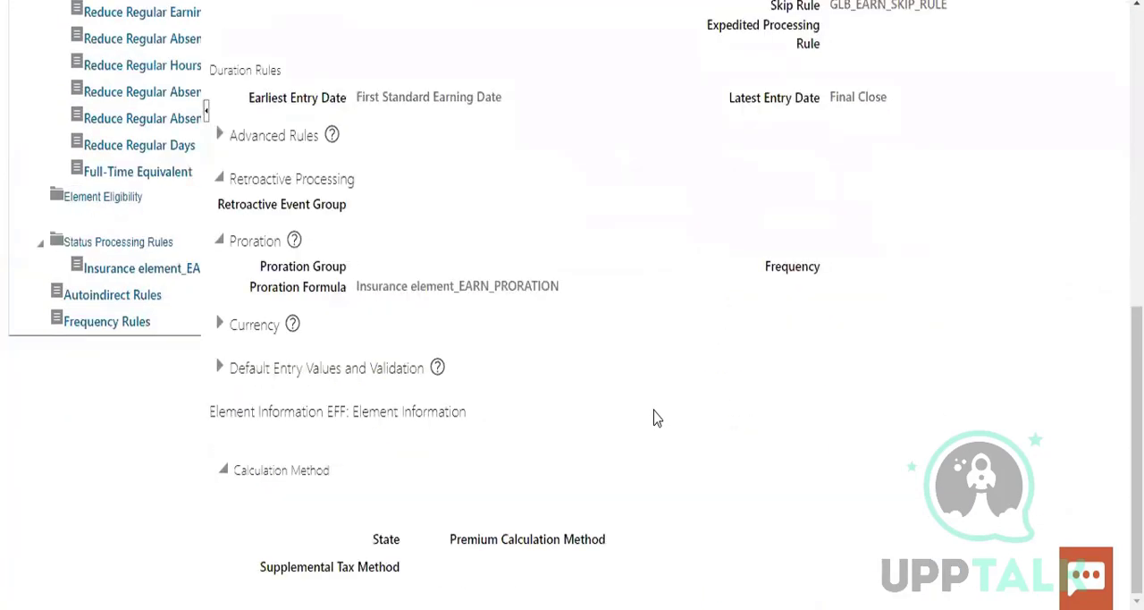
pyautogui.scroll(8, 661, 414)
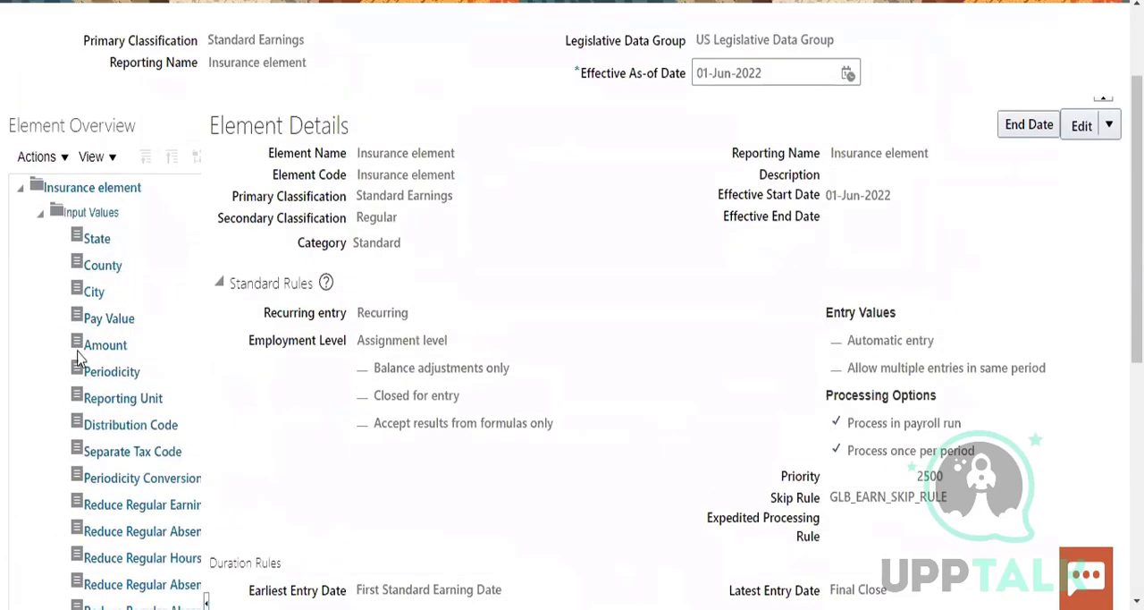
pyautogui.moveTo(360, 195); pyautogui.dragTo(455, 197)
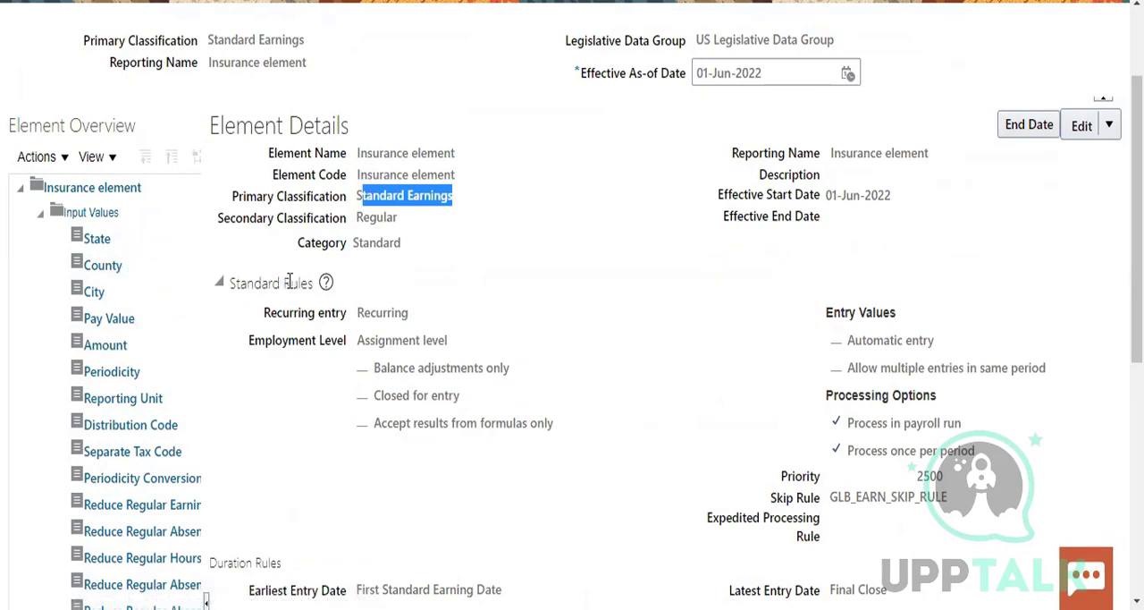
# Collapse the Status Processing Rules in the element overview and open the Frequency Rules to check the payroll frequency choices
pyautogui.scroll(-5, 165, 407)
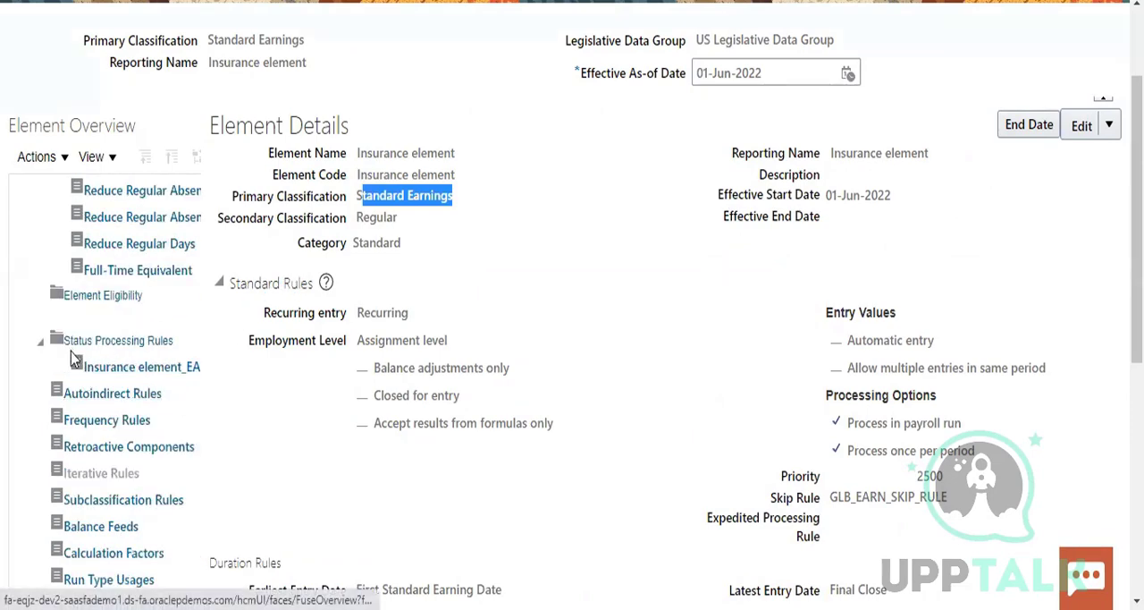
pyautogui.click(40, 345)
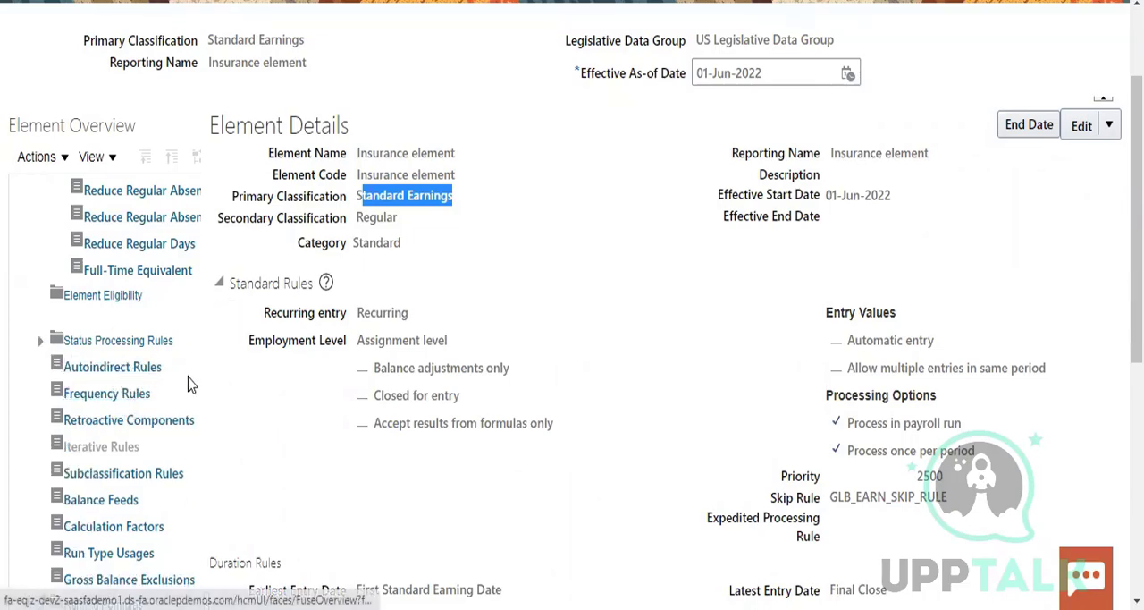
pyautogui.click(112, 295)
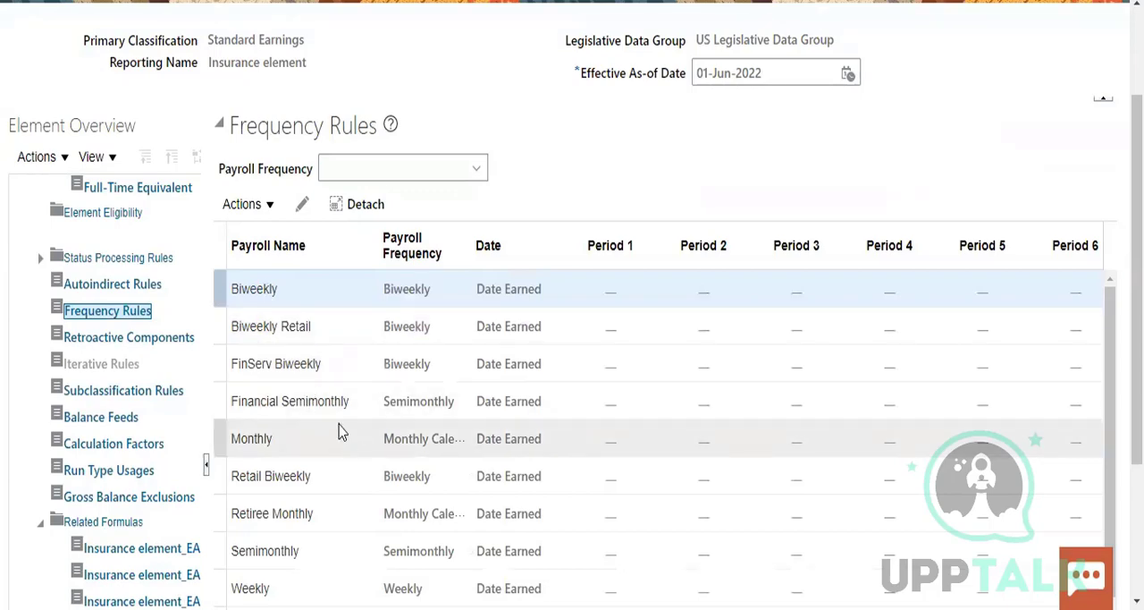
pyautogui.click(452, 166)
pyautogui.click(530, 162)
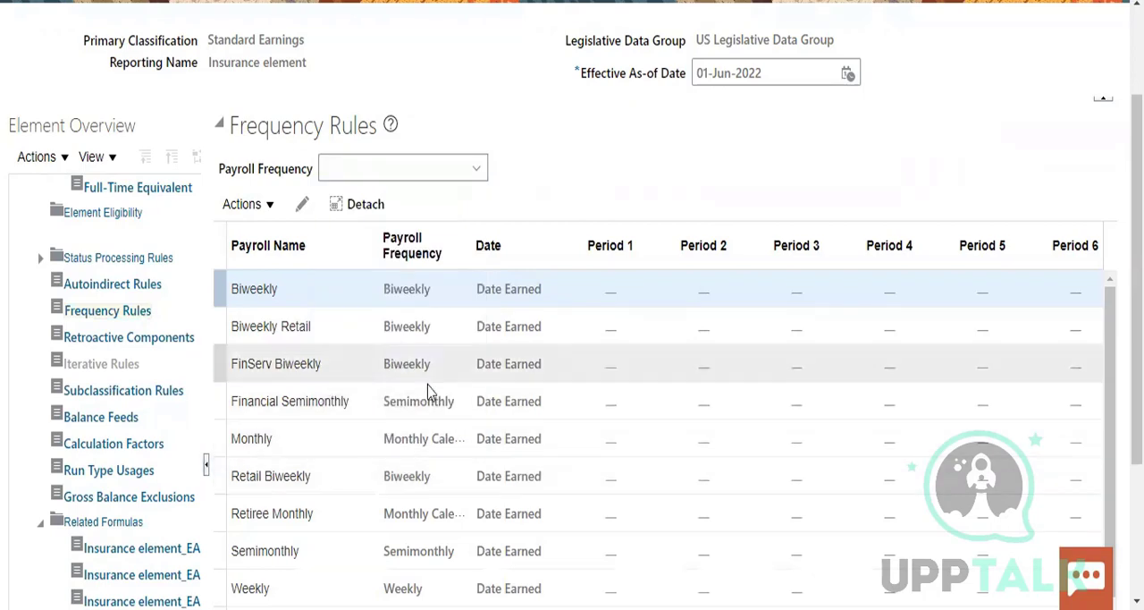
# Open the Insurance element's Balance Feeds and compare them with its primary classification
pyautogui.click(120, 418)
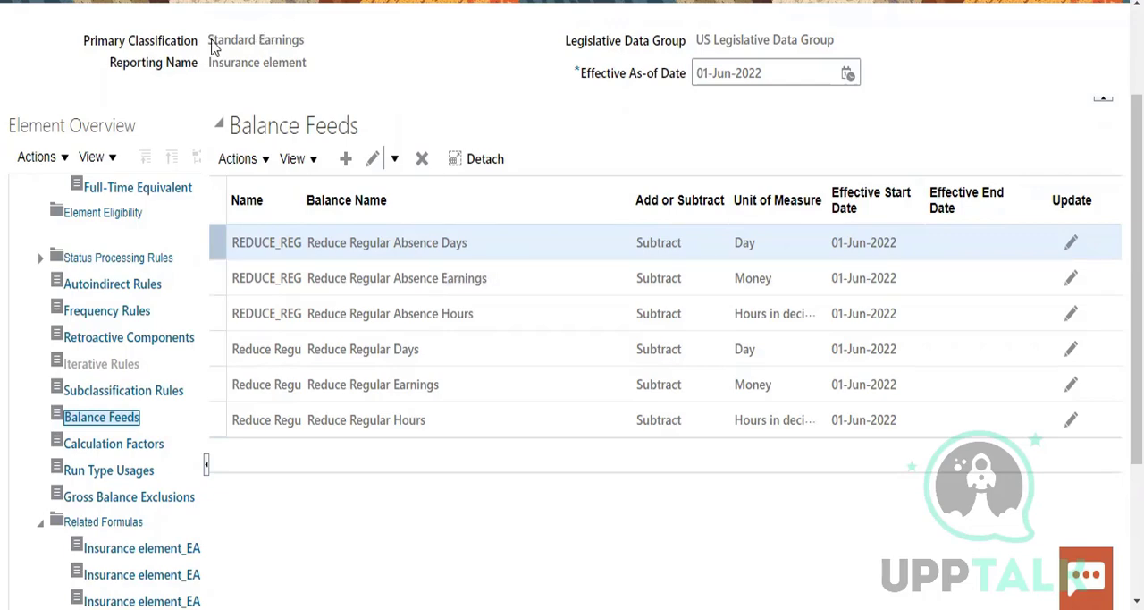
pyautogui.moveTo(209, 41); pyautogui.dragTo(331, 40)
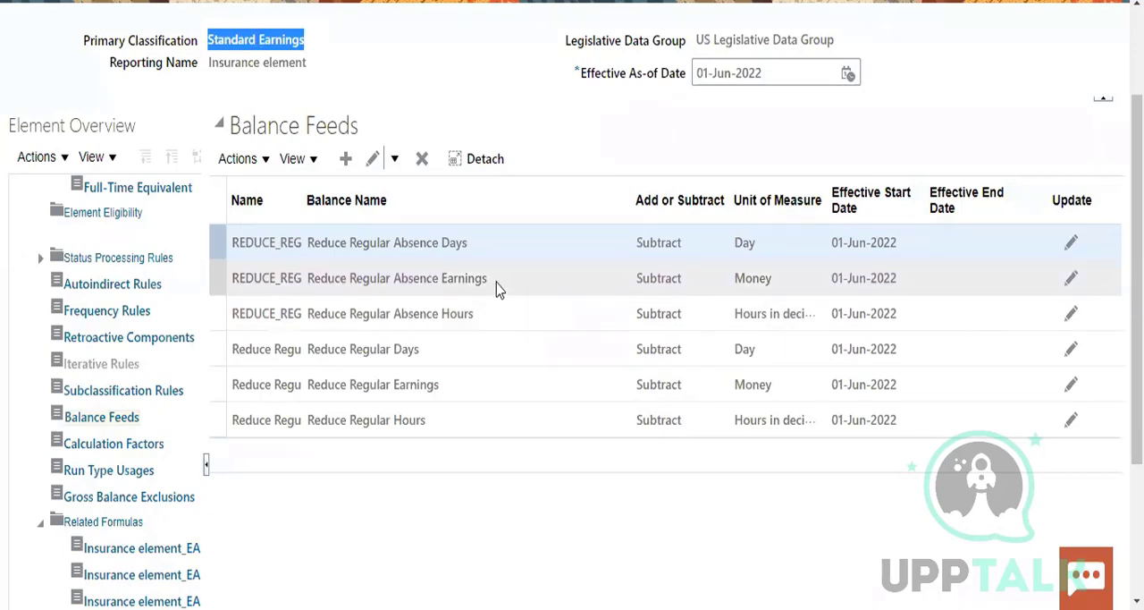
pyautogui.click(467, 243)
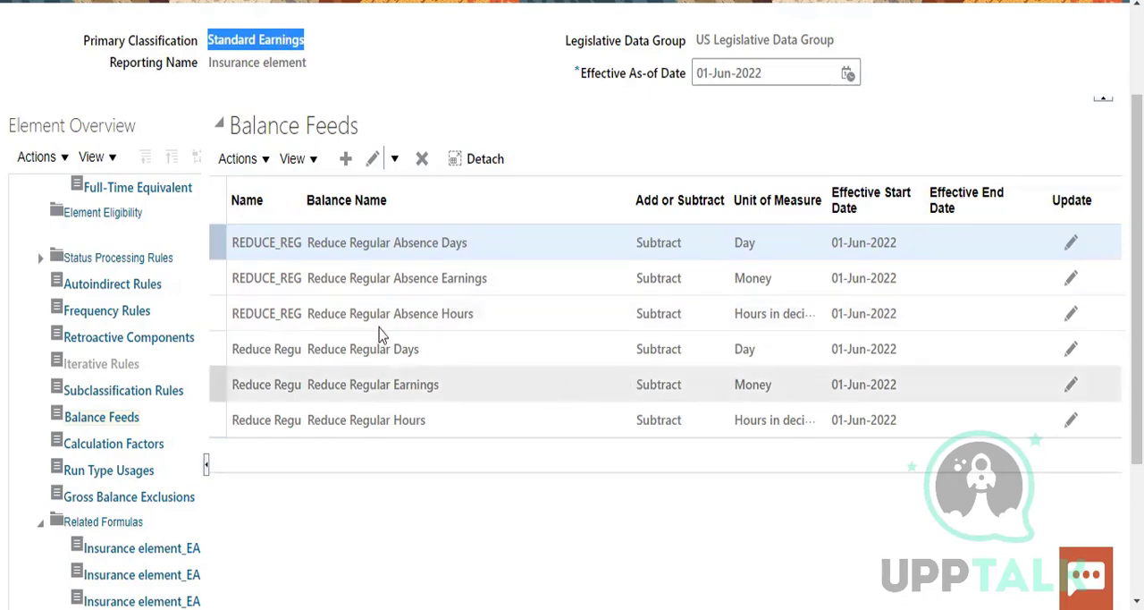
# Examine the balance feeds together with the related formulas, related elements and related balances in the element overview
pyautogui.scroll(-2, 148, 455)
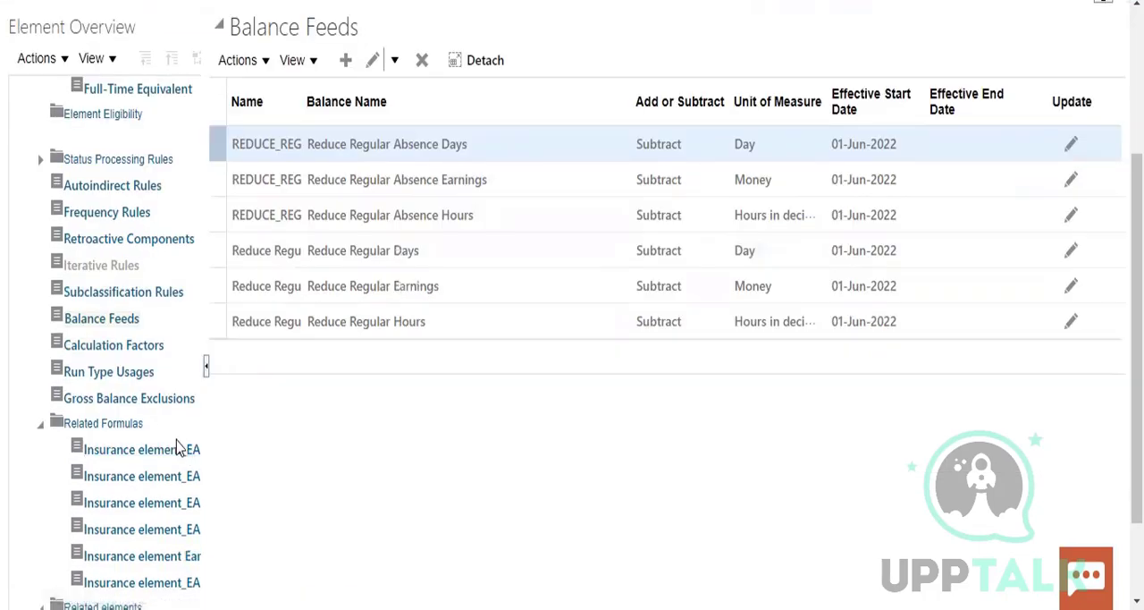
pyautogui.scroll(-3, 170, 447)
pyautogui.scroll(5, 429, 372)
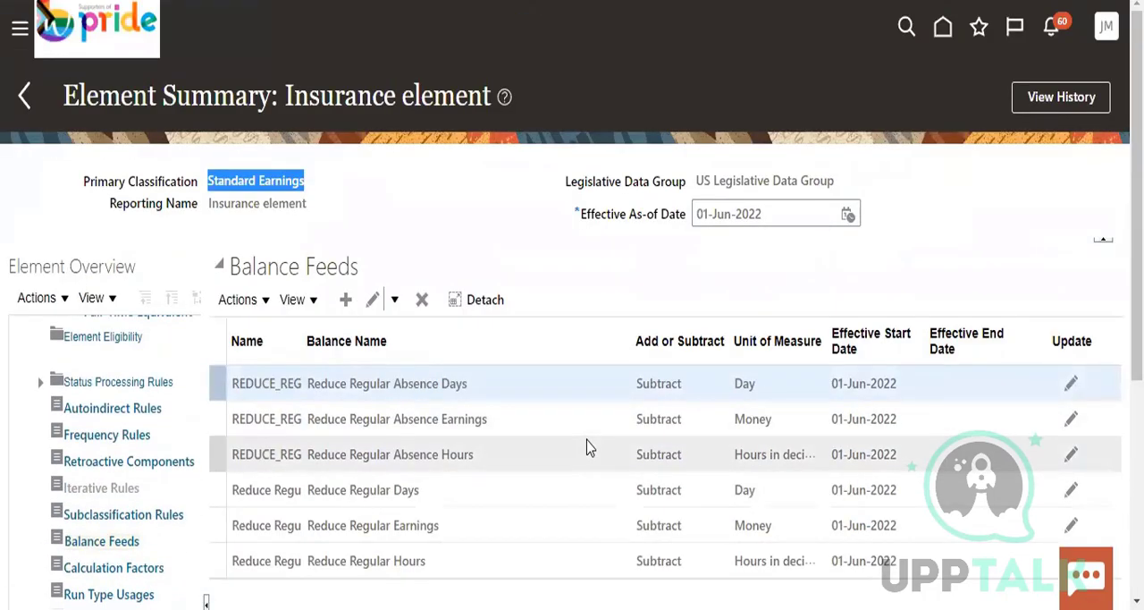
pyautogui.scroll(-3, 587, 446)
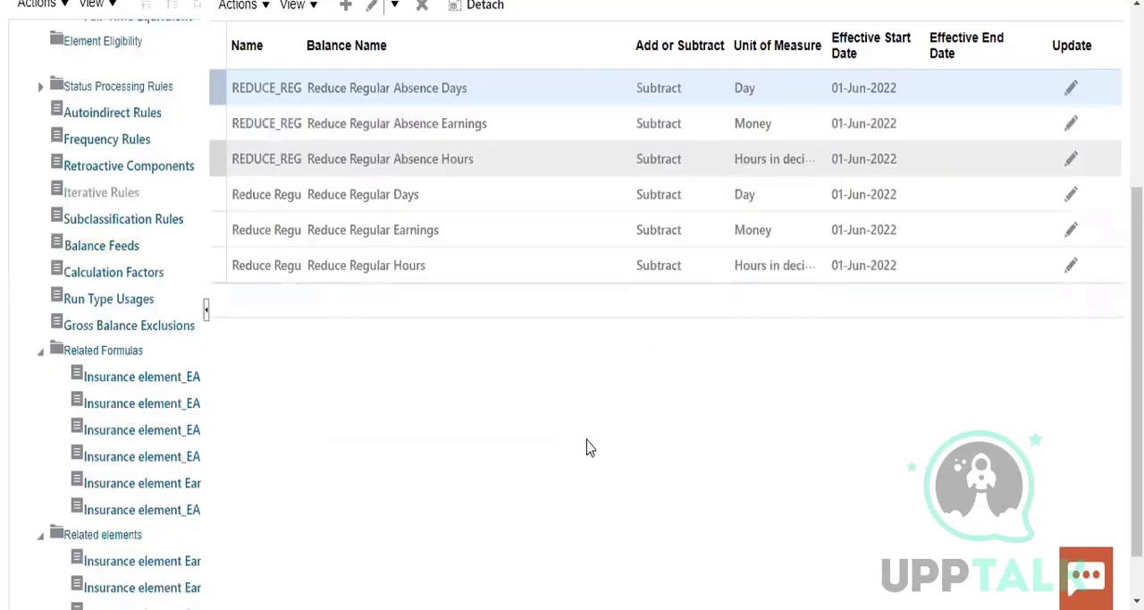
pyautogui.scroll(-1, 587, 447)
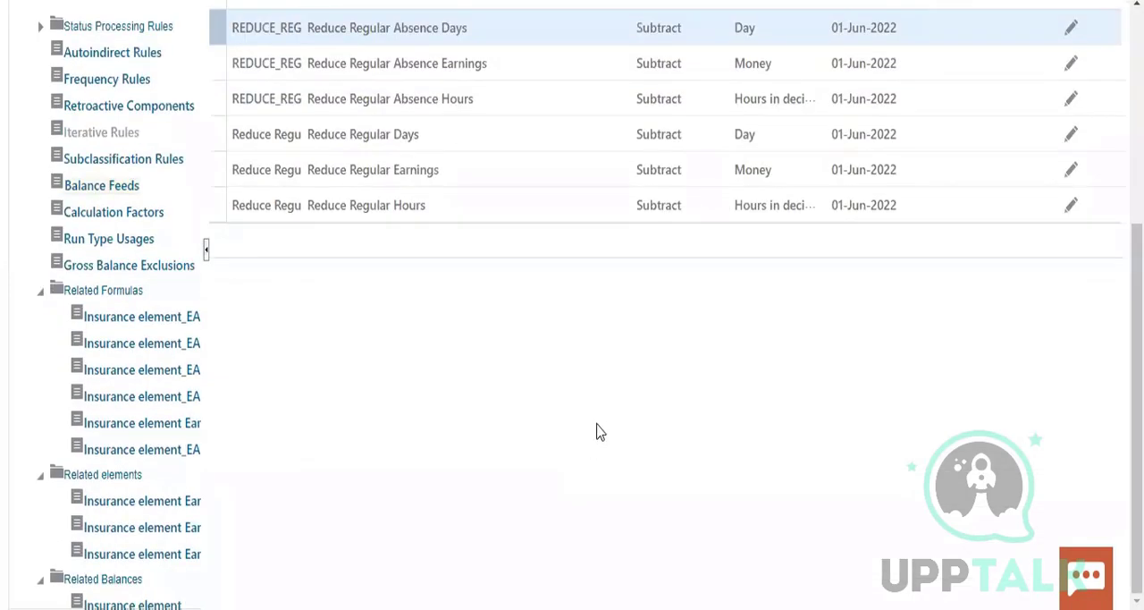
pyautogui.scroll(2, 321, 420)
pyautogui.scroll(-1, 420, 313)
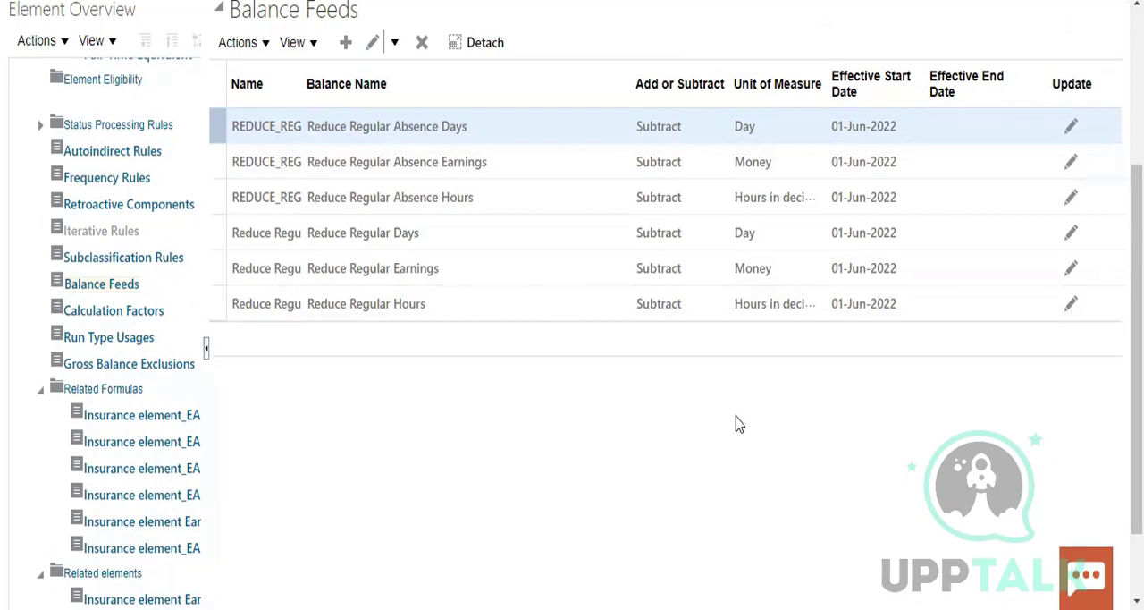
pyautogui.scroll(1, 738, 422)
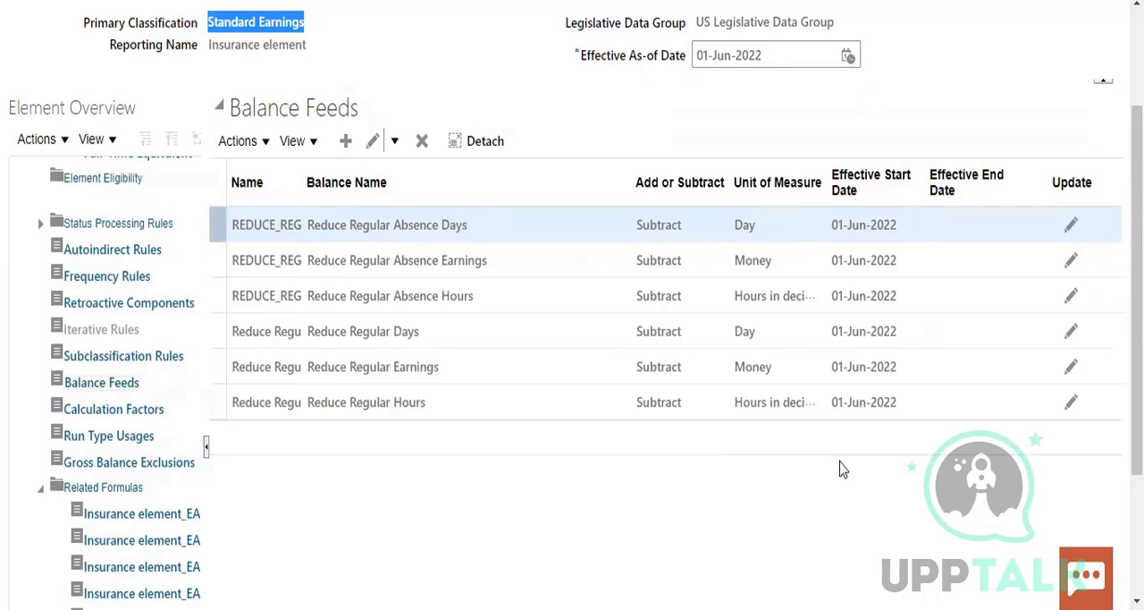
pyautogui.scroll(2, 849, 477)
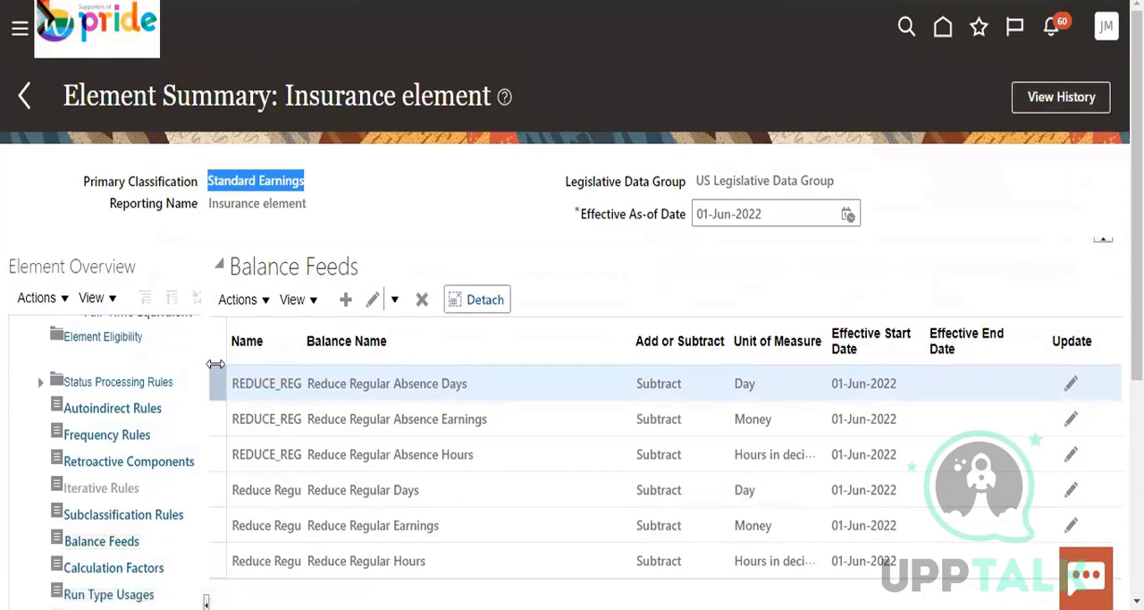
pyautogui.scroll(-4, 288, 390)
pyautogui.scroll(4, 229, 507)
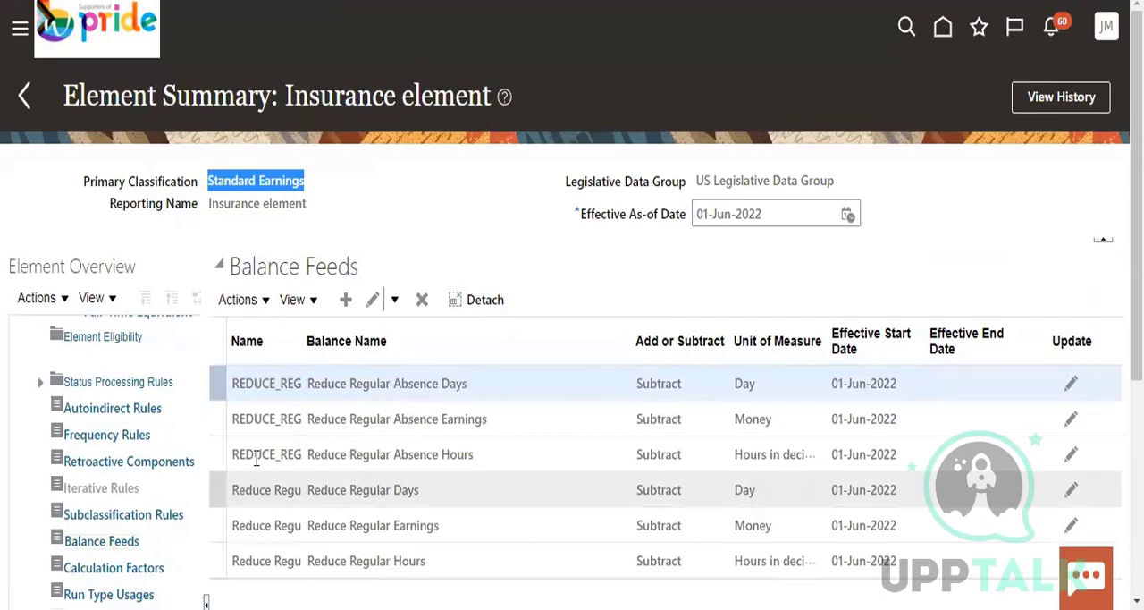
pyautogui.scroll(-3, 146, 387)
pyautogui.scroll(3, 748, 308)
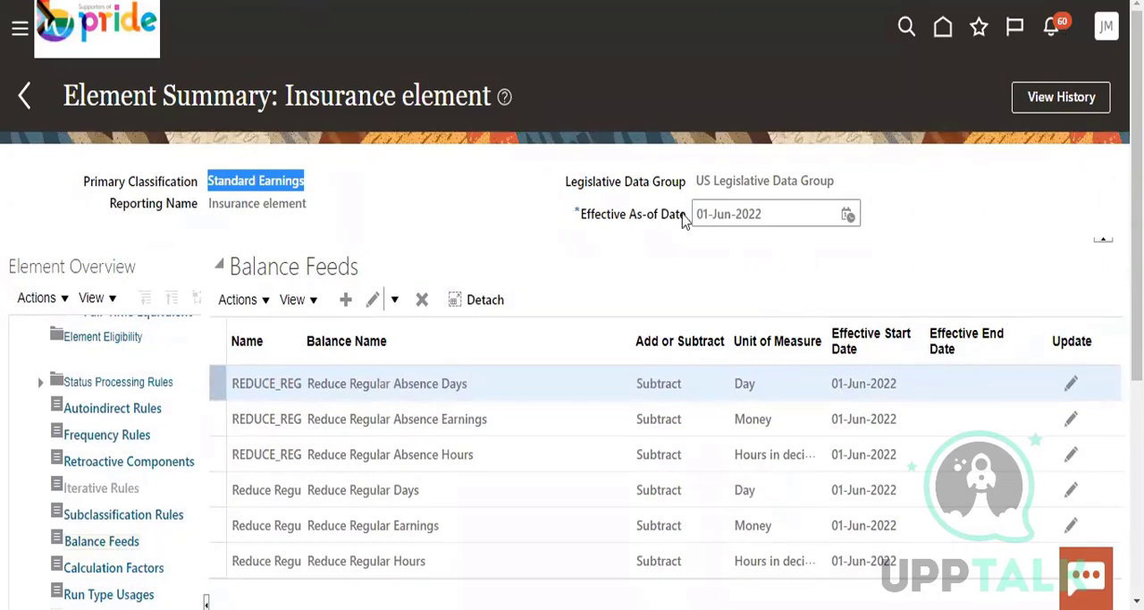
# Recheck the element's name and primary classification, and leave its summary to return to the Elements page
pyautogui.click(950, 243)
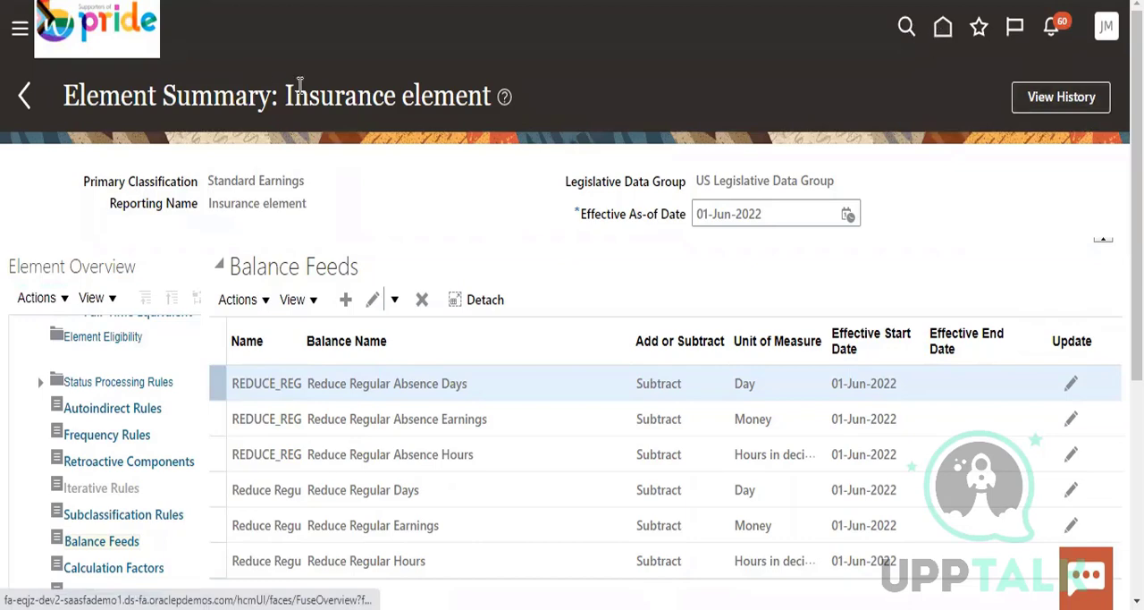
pyautogui.moveTo(290, 93); pyautogui.dragTo(488, 93)
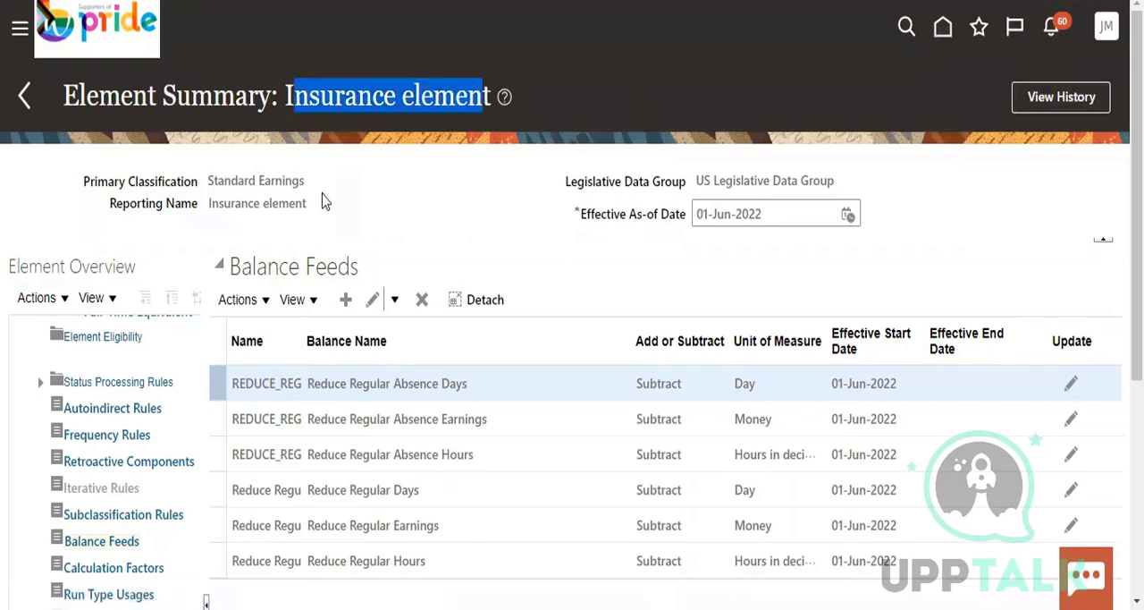
pyautogui.moveTo(211, 184); pyautogui.dragTo(396, 173)
pyautogui.click(422, 168)
pyautogui.click(24, 93)
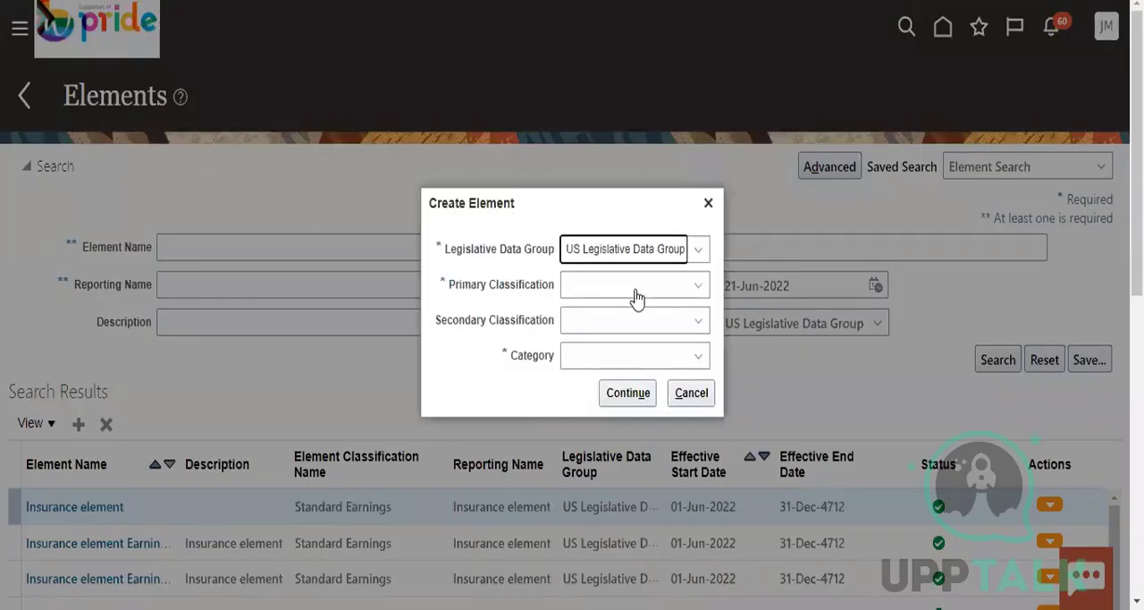
# Start a new element in the US Legislative Data Group with primary classification Voluntary Deductions and secondary classification Loans
pyautogui.click(635, 287)
pyautogui.scroll(-5, 625, 487)
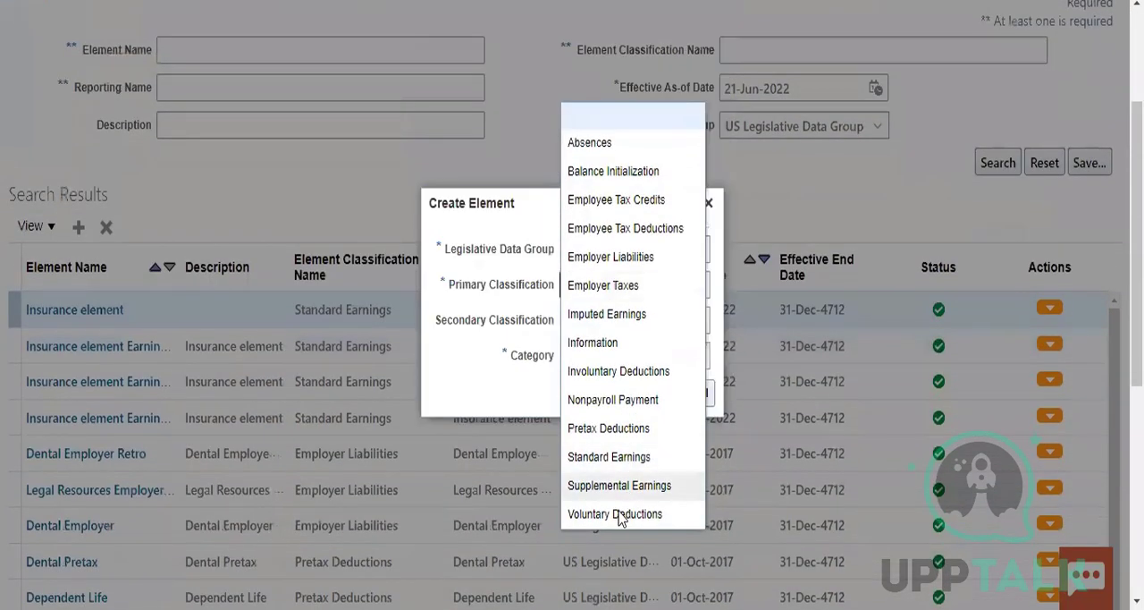
pyautogui.click(660, 358)
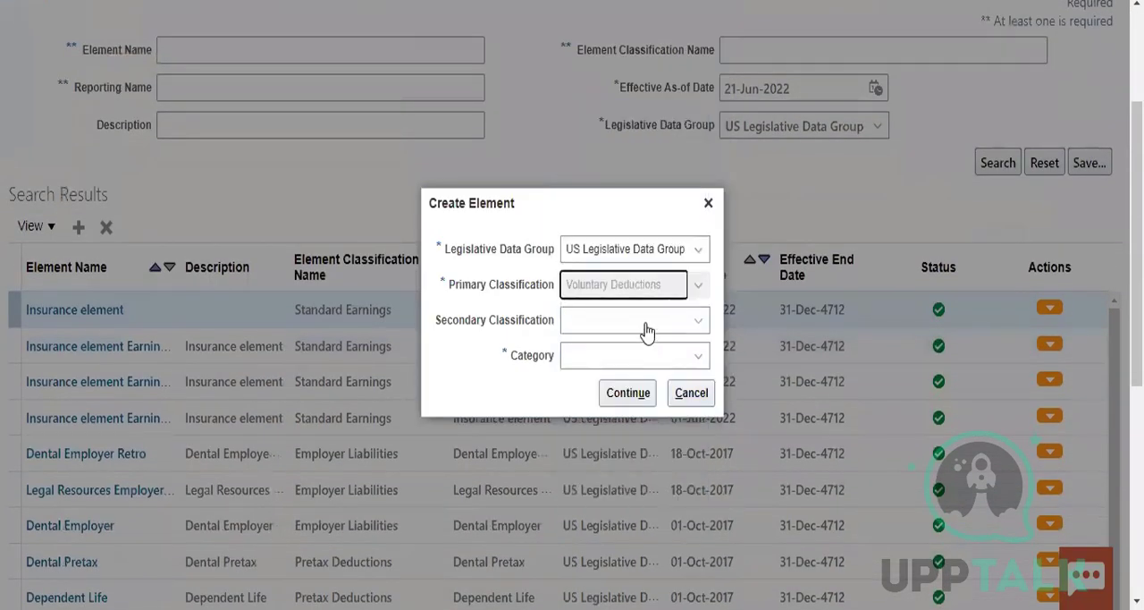
pyautogui.click(626, 324)
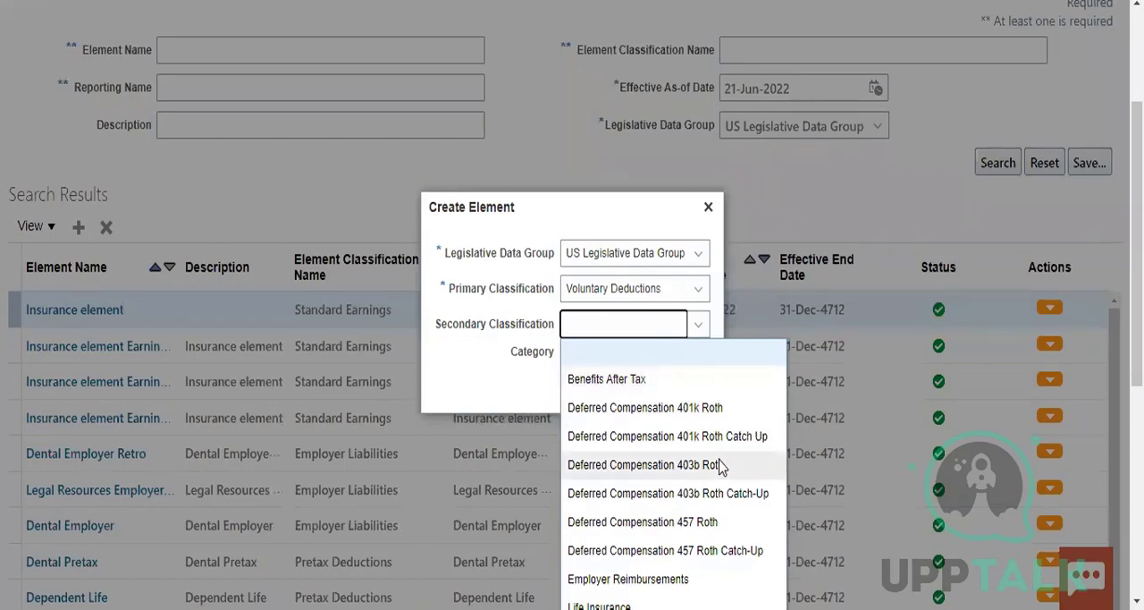
pyautogui.scroll(-3, 719, 466)
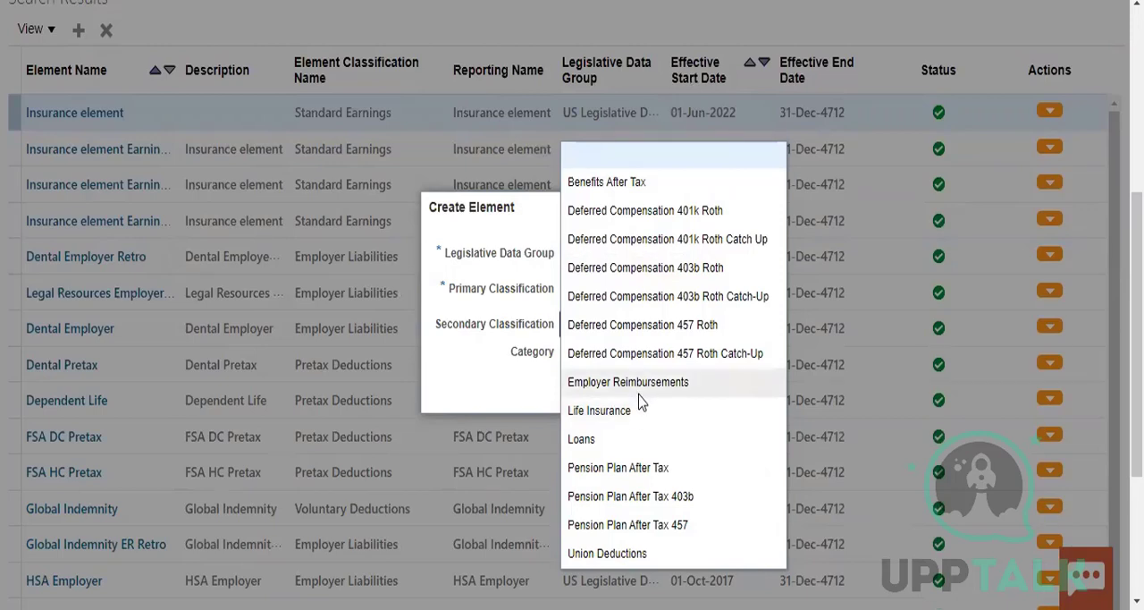
pyautogui.click(601, 443)
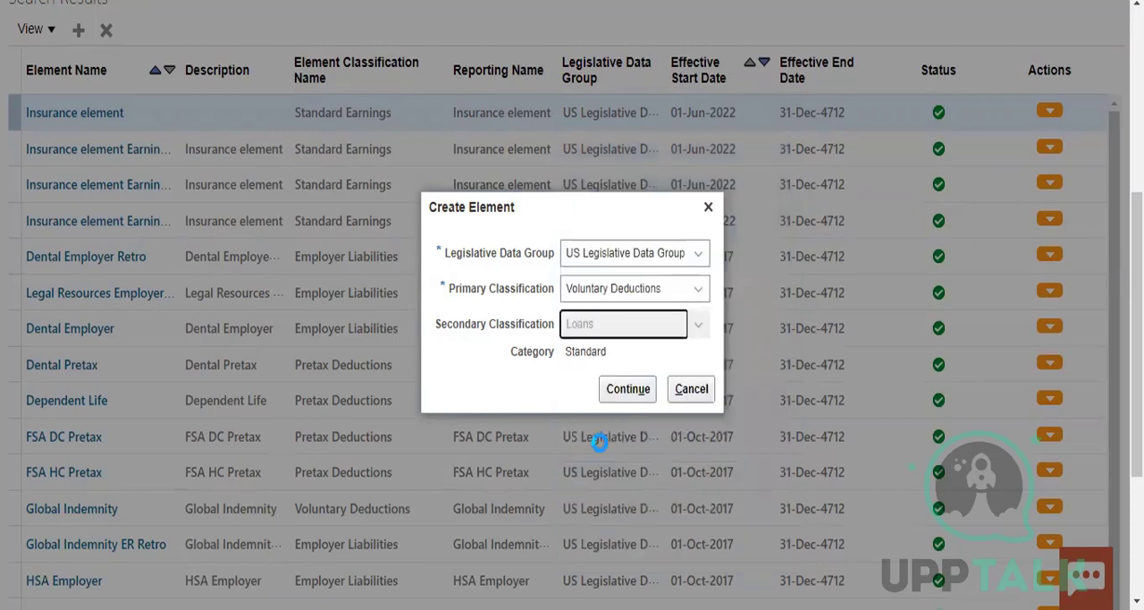
pyautogui.click(630, 390)
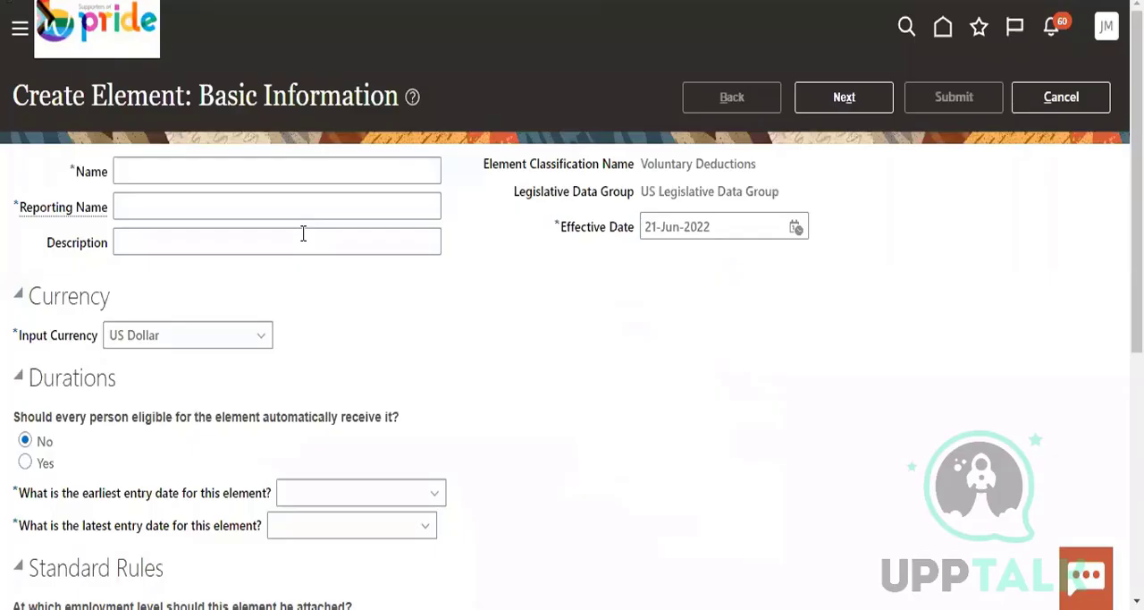
# Name the new voluntary deduction element PR_loans in its basic information
pyautogui.click(157, 169)
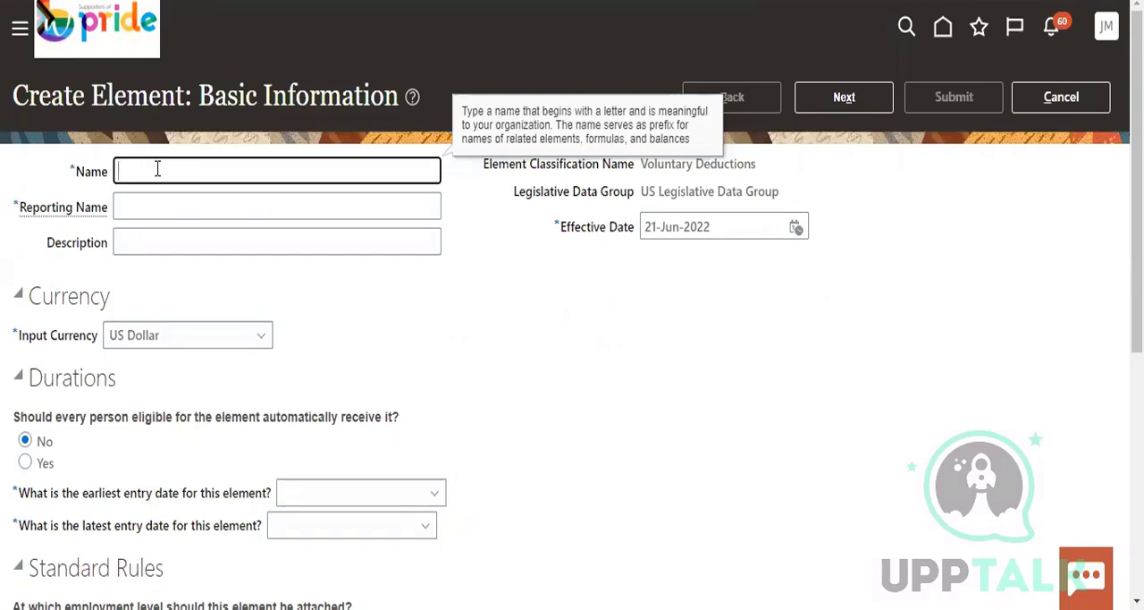
pyautogui.write('B')
pyautogui.write('l')
pyautogui.press('BackSpace')
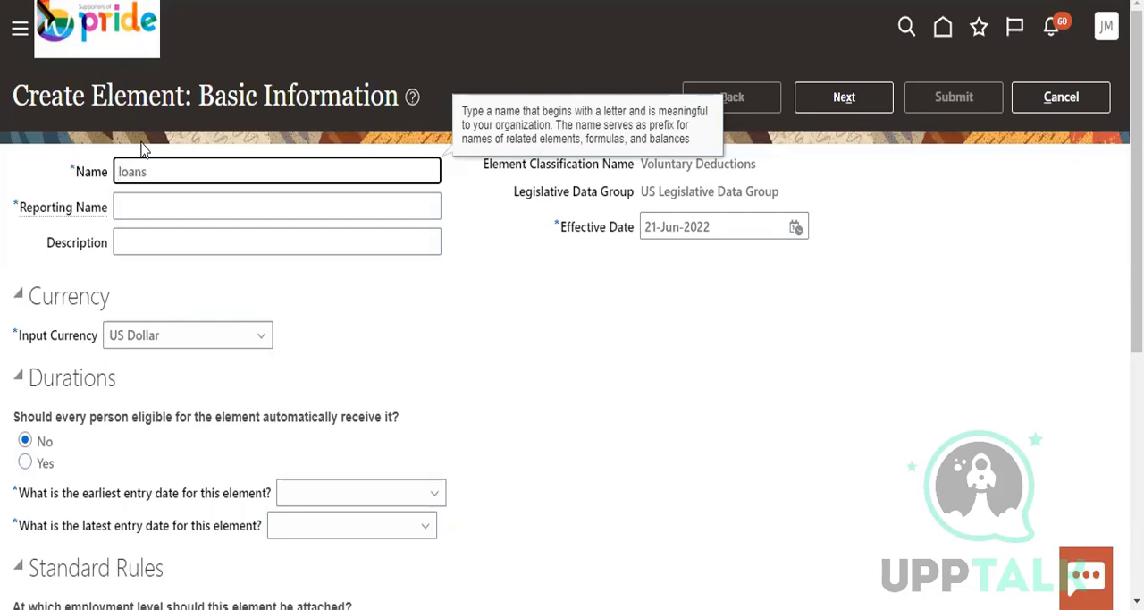
pyautogui.write('PR_')
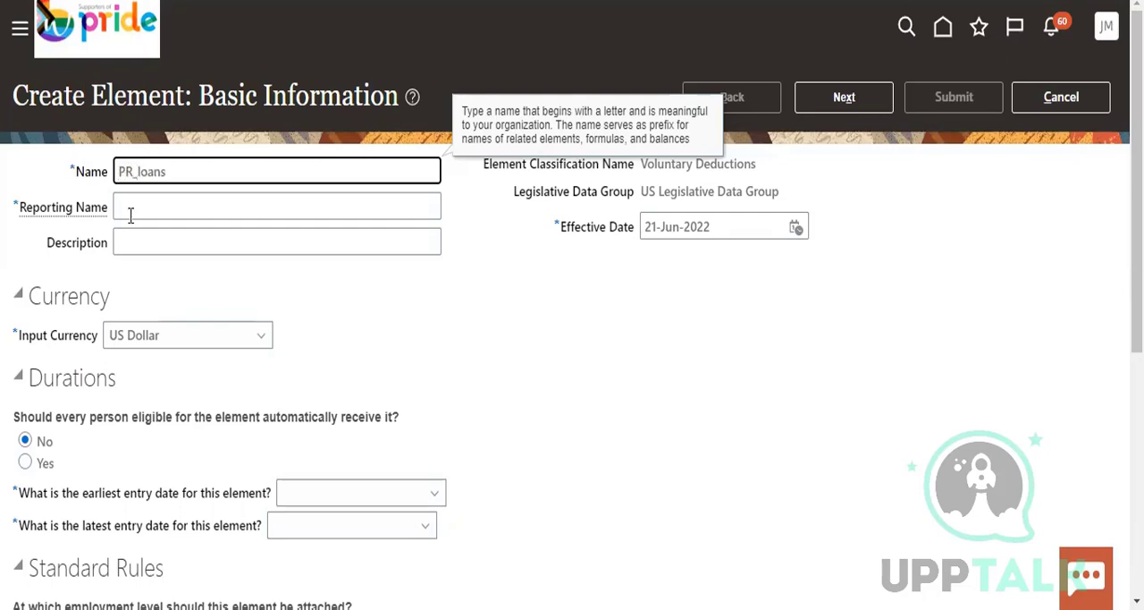
pyautogui.click(131, 215)
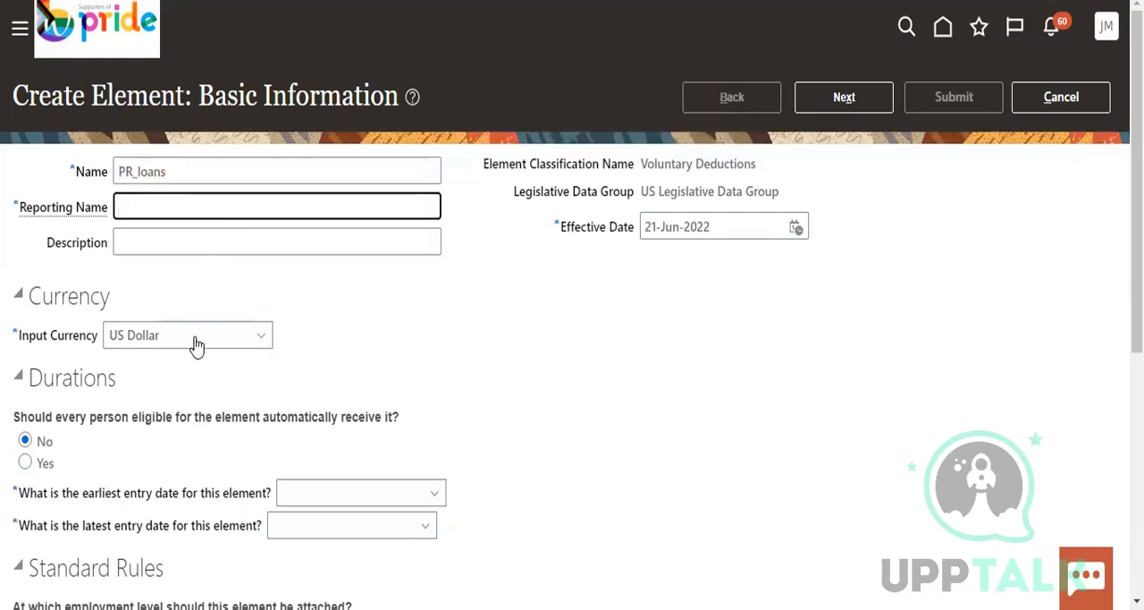
# Give the element automatically to every eligible person, with earliest entry date First Standard Earning Date and latest entry date Final Close
pyautogui.scroll(-2, 279, 413)
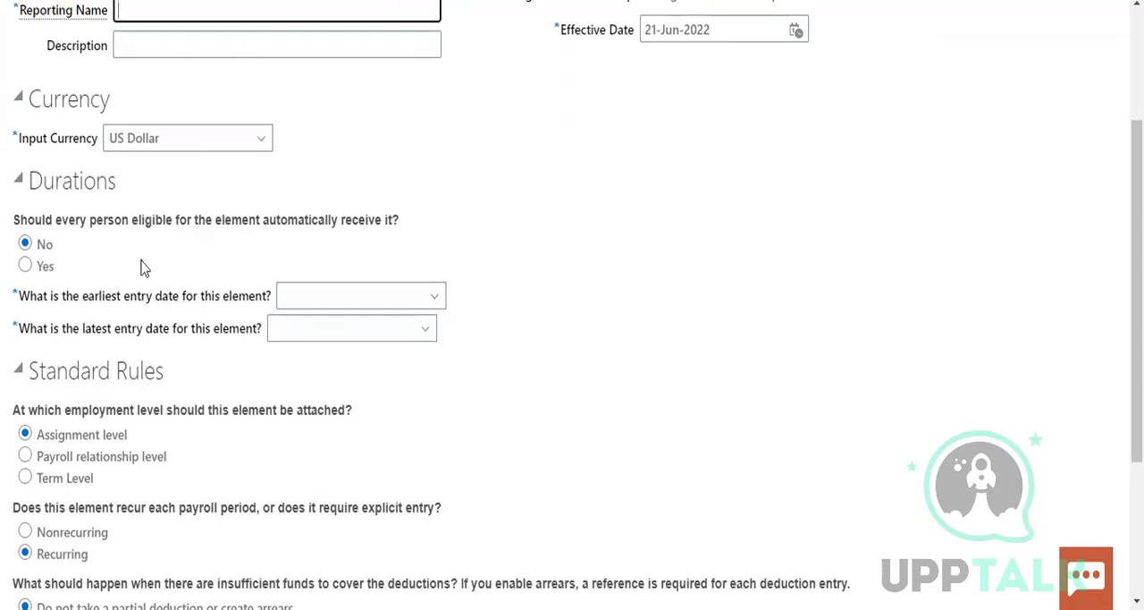
pyautogui.click(25, 265)
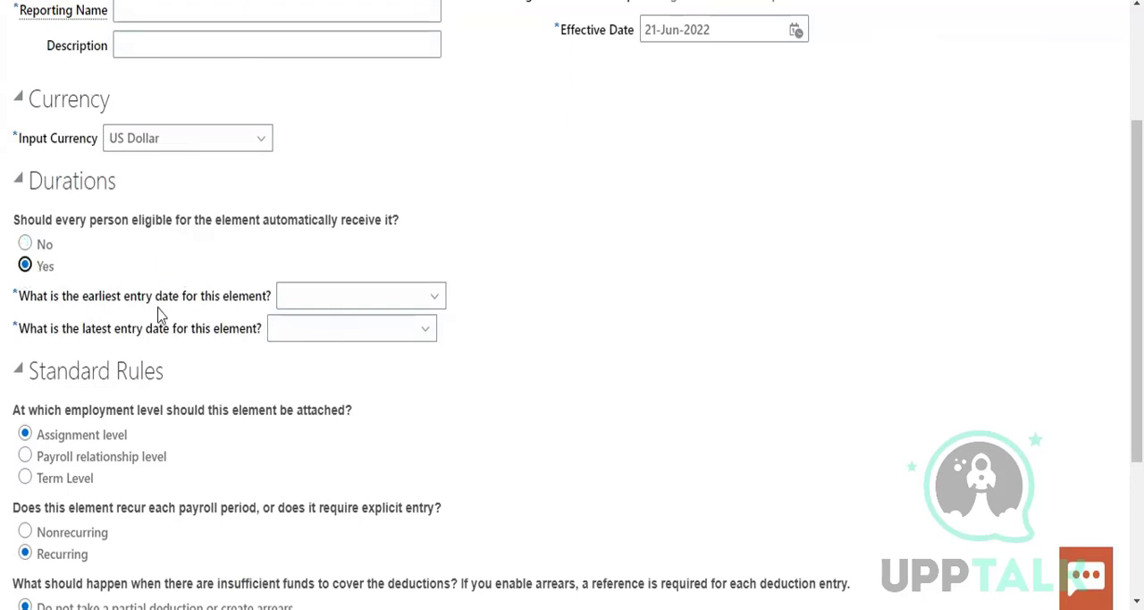
pyautogui.click(326, 298)
pyautogui.click(323, 338)
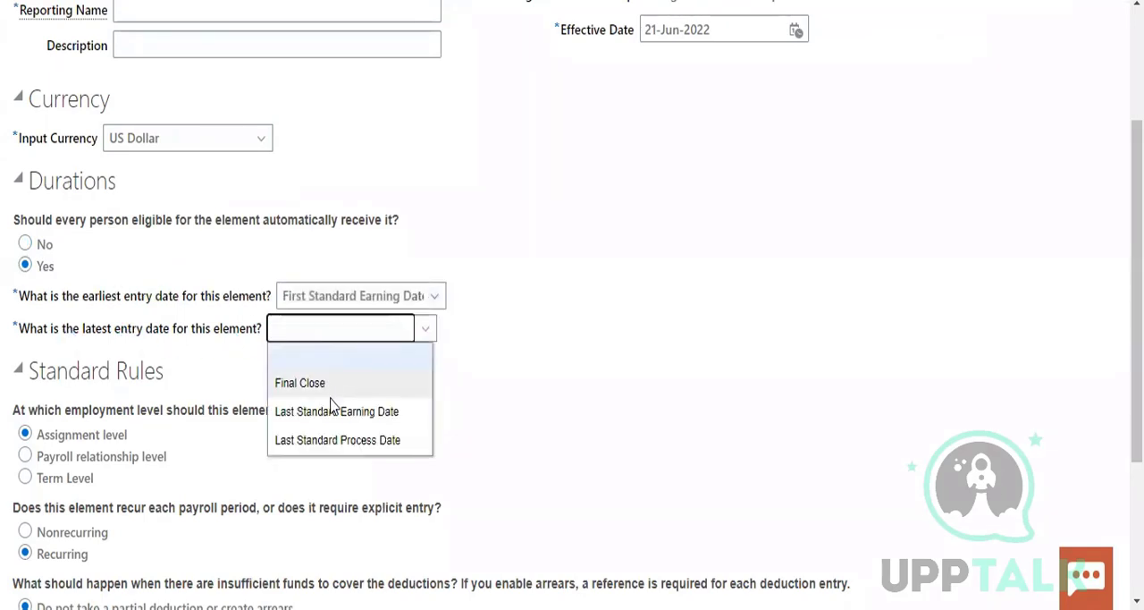
pyautogui.click(331, 382)
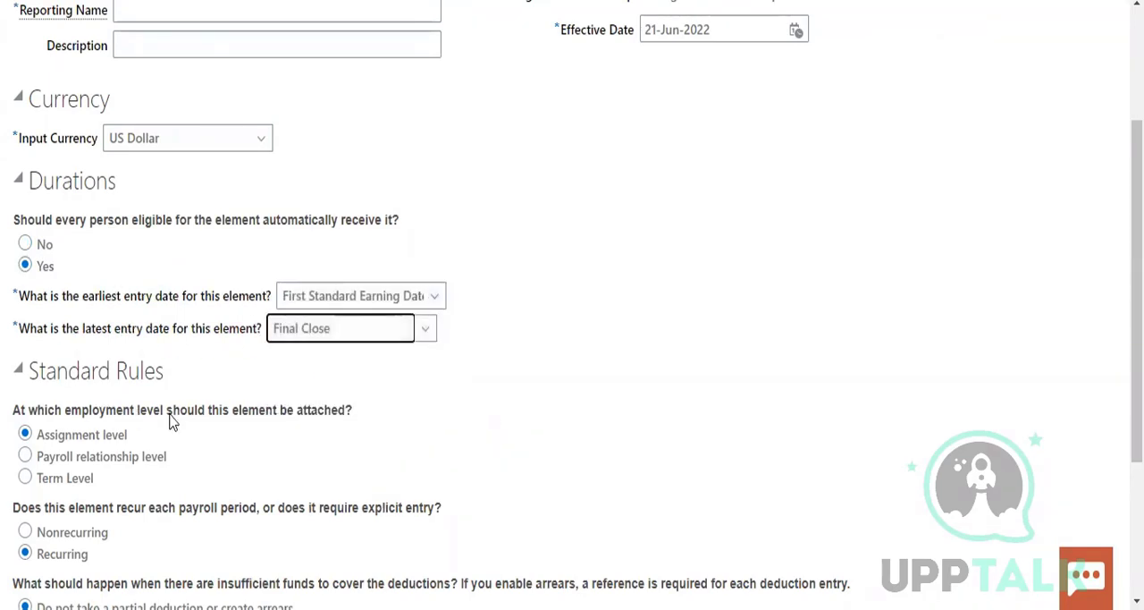
# Examine the Standard Rules, including the insufficient-funds options, and check the meaning of arrears in the Google search results
pyautogui.scroll(-1, 317, 430)
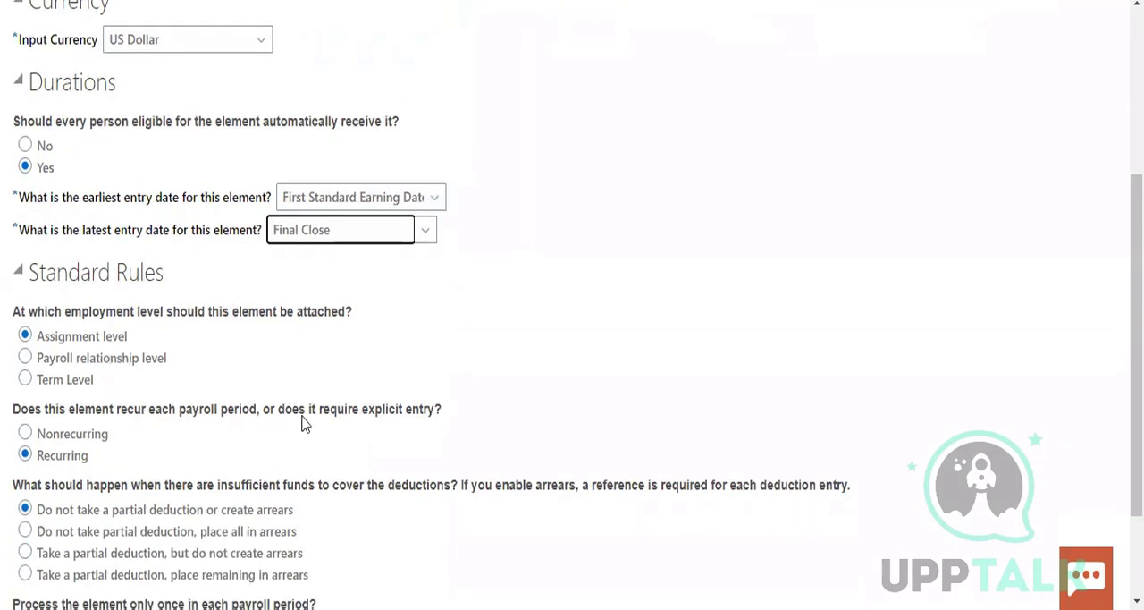
pyautogui.scroll(-1, 288, 484)
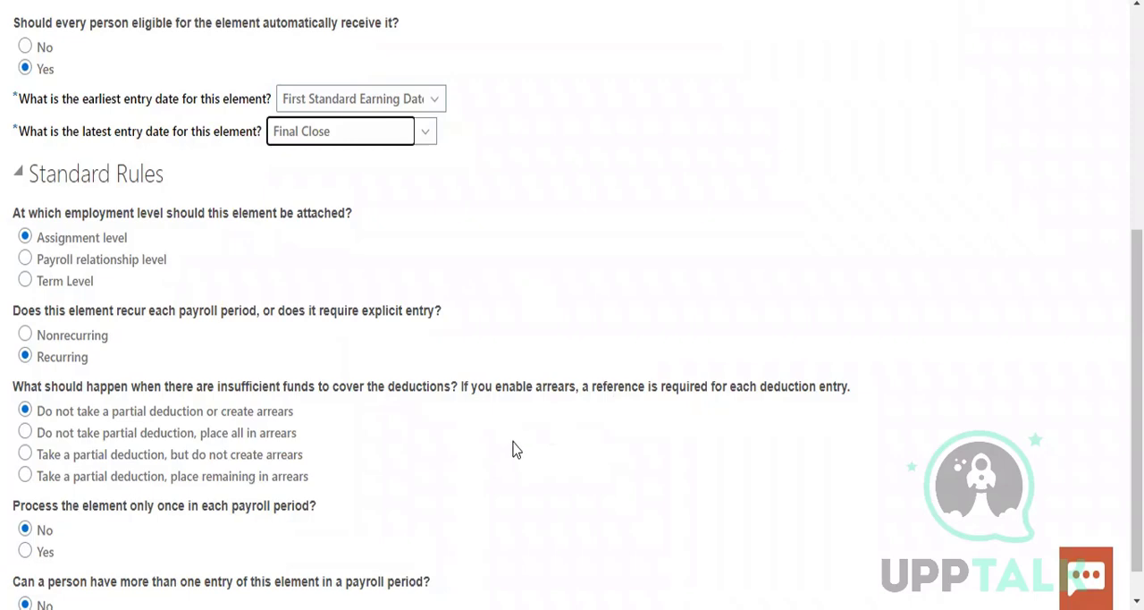
pyautogui.scroll(5, 510, 455)
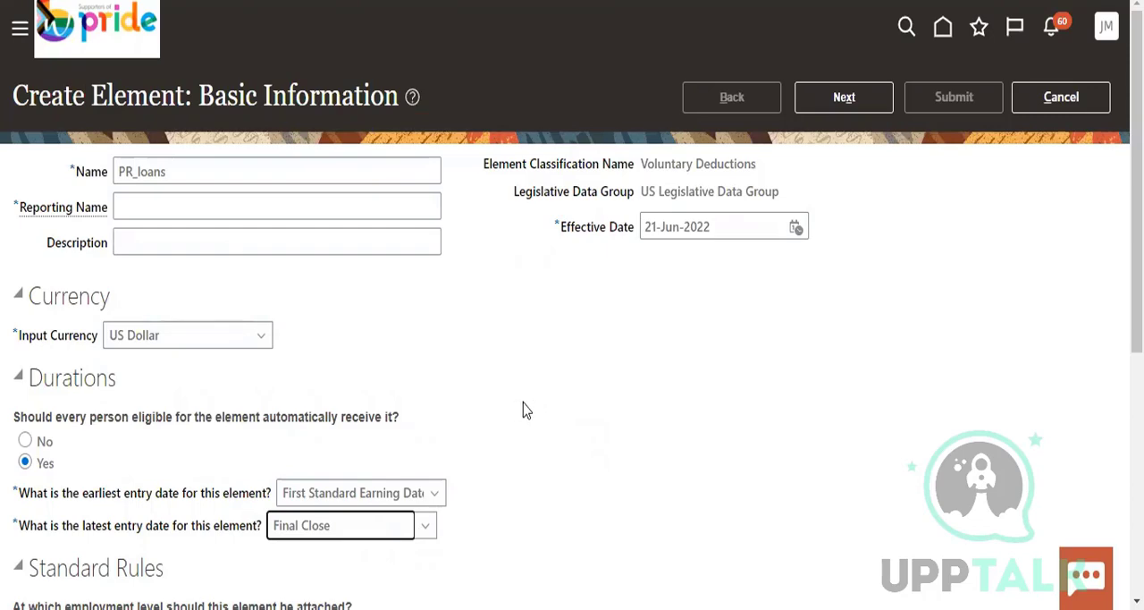
pyautogui.scroll(-2, 544, 415)
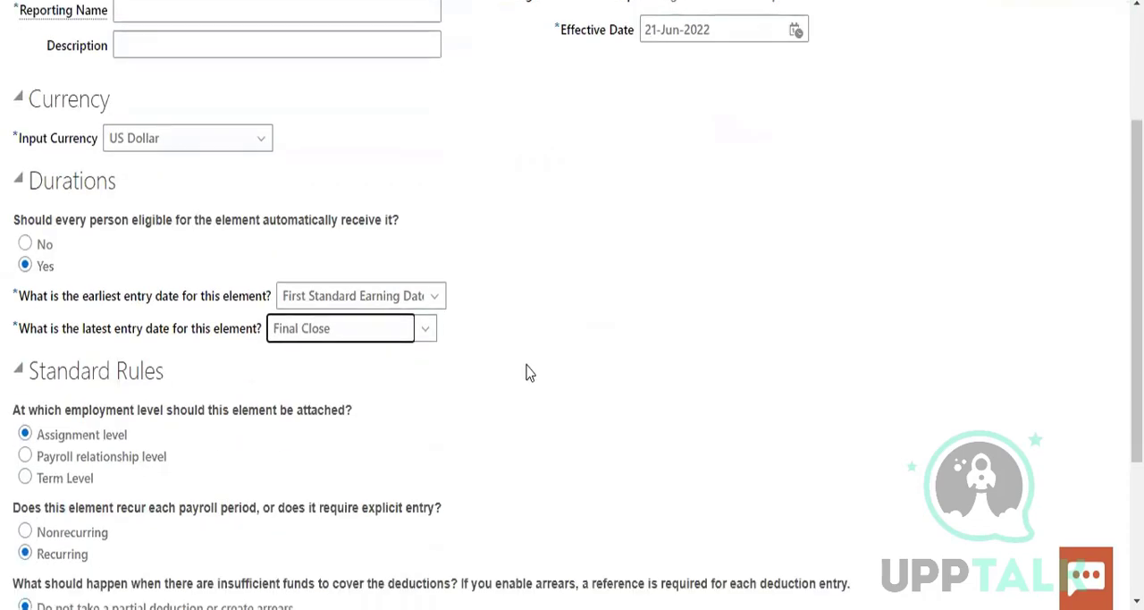
pyautogui.scroll(-2, 529, 372)
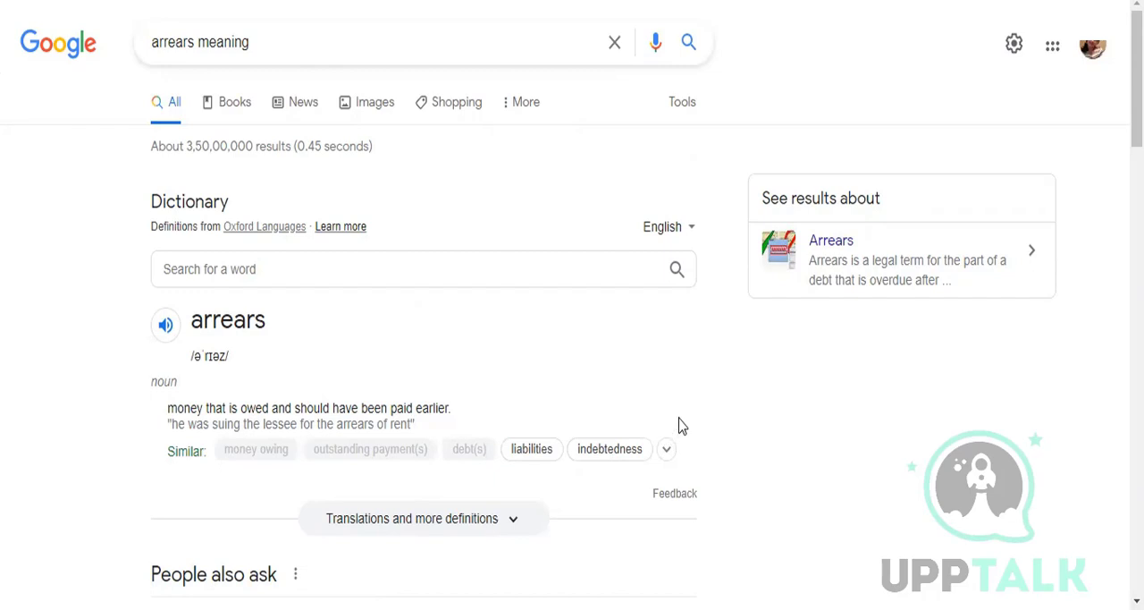
pyautogui.scroll(-1, 891, 307)
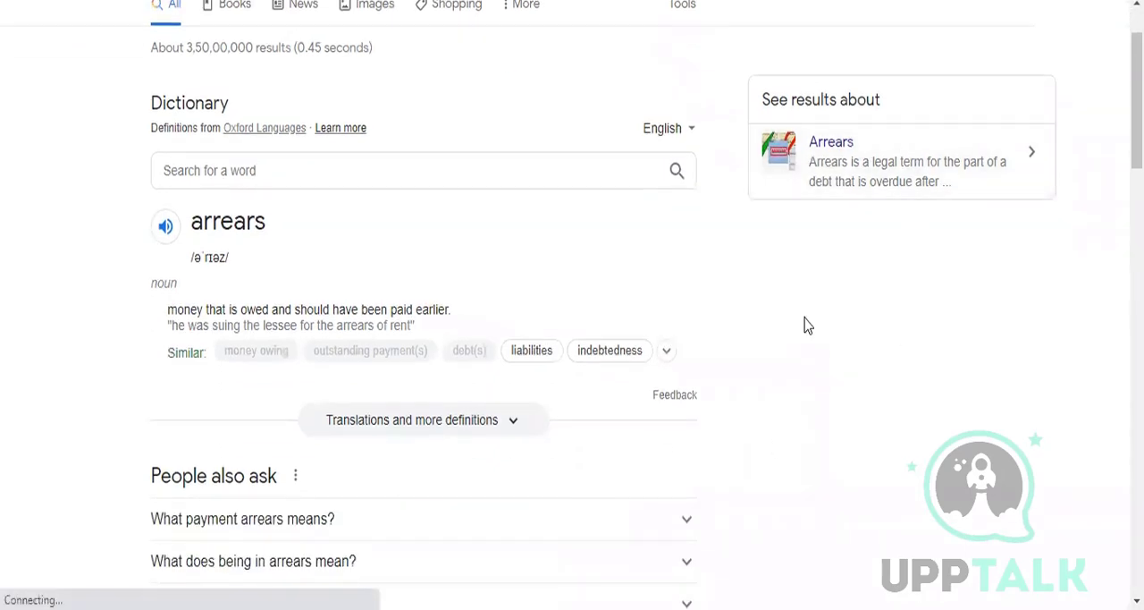
pyautogui.scroll(-1, 804, 318)
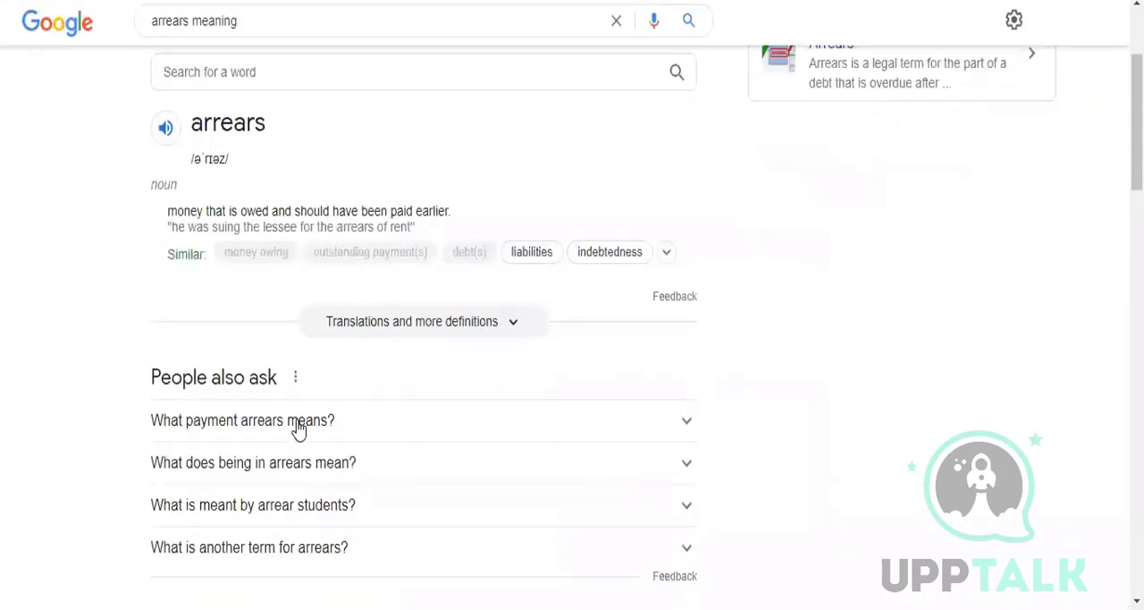
pyautogui.click(674, 429)
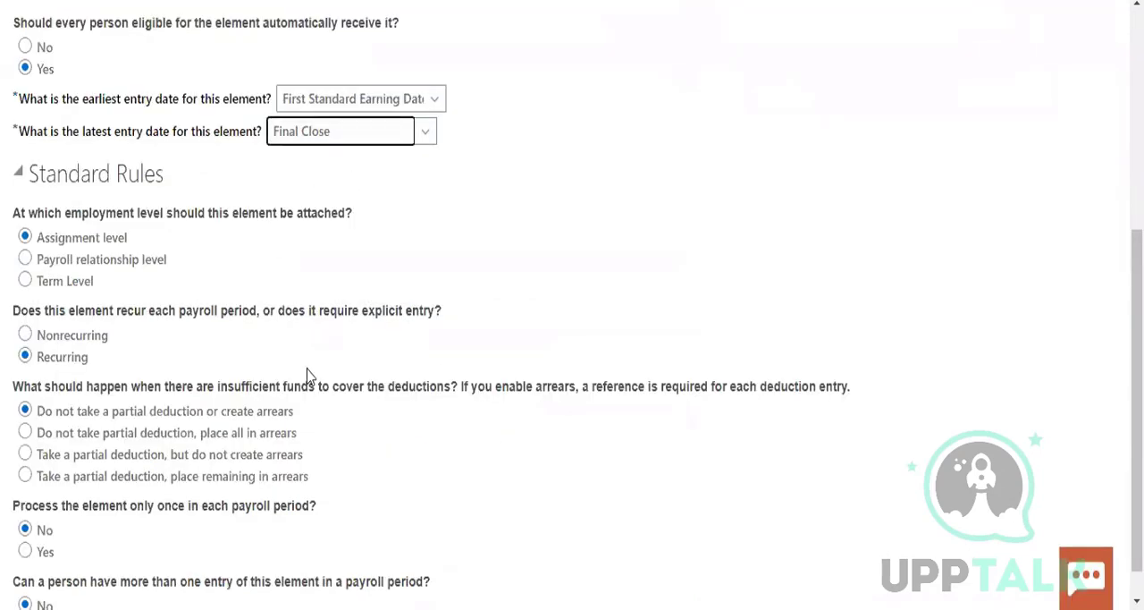
pyautogui.scroll(-1, 535, 450)
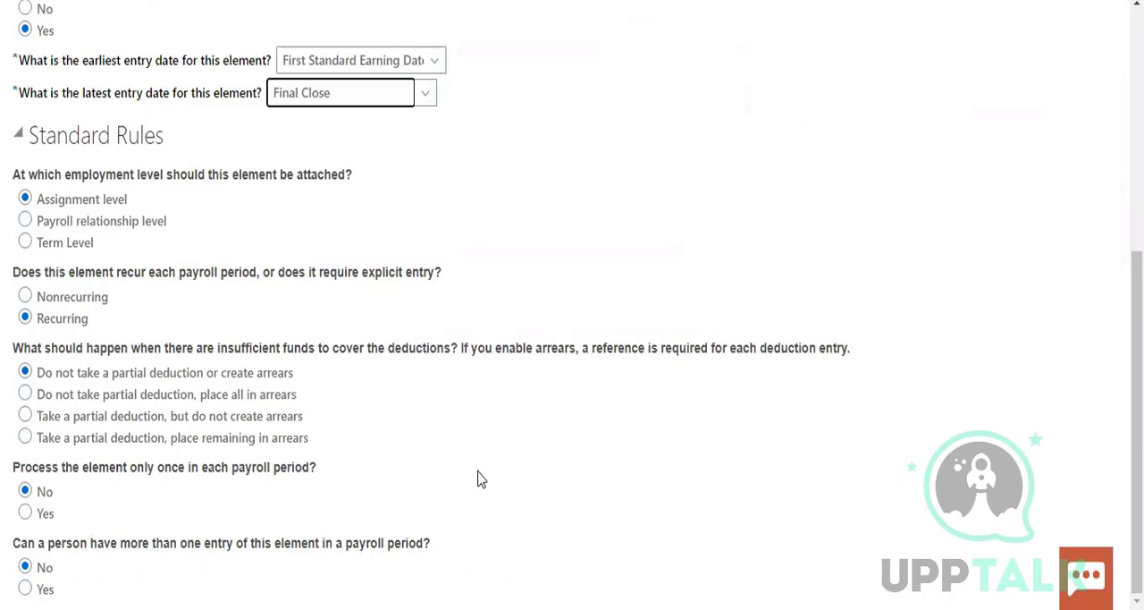
# Set the element's reporting name to PR_loans and continue to the additional details
pyautogui.scroll(5, 500, 412)
pyautogui.click(836, 97)
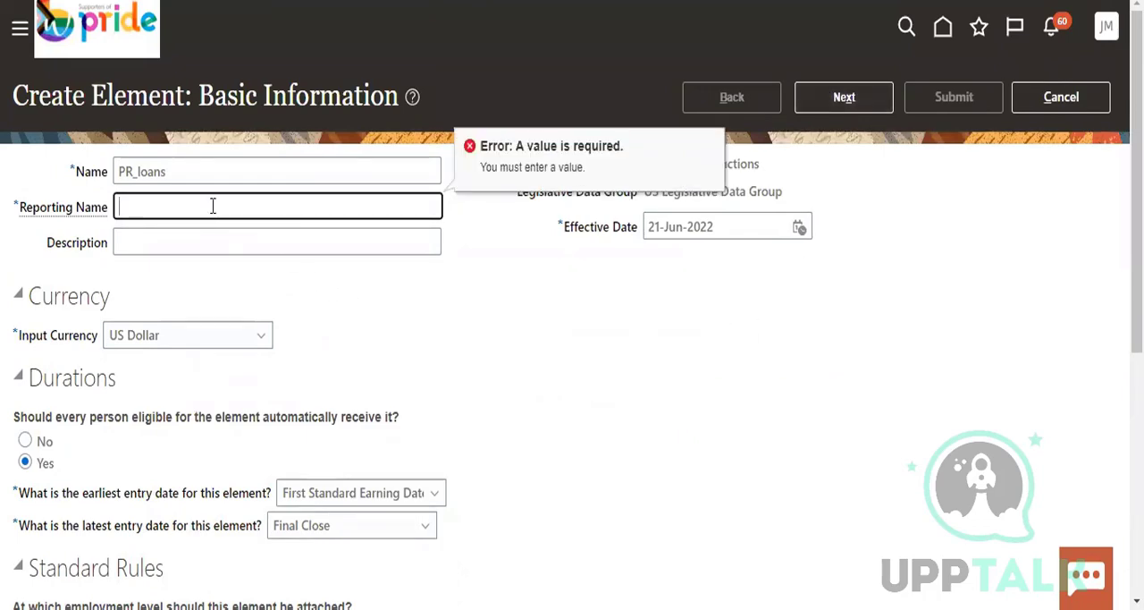
pyautogui.write('PR_lonas')
pyautogui.press('BackSpace')
pyautogui.press('BackSpace')
pyautogui.press('BackSpace')
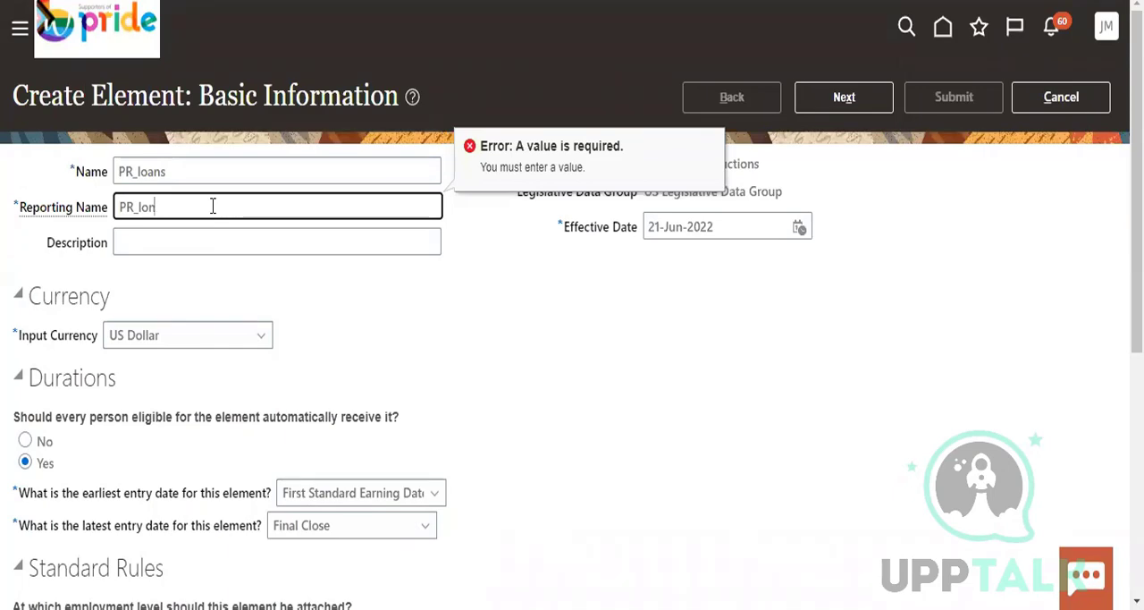
pyautogui.write('ans')
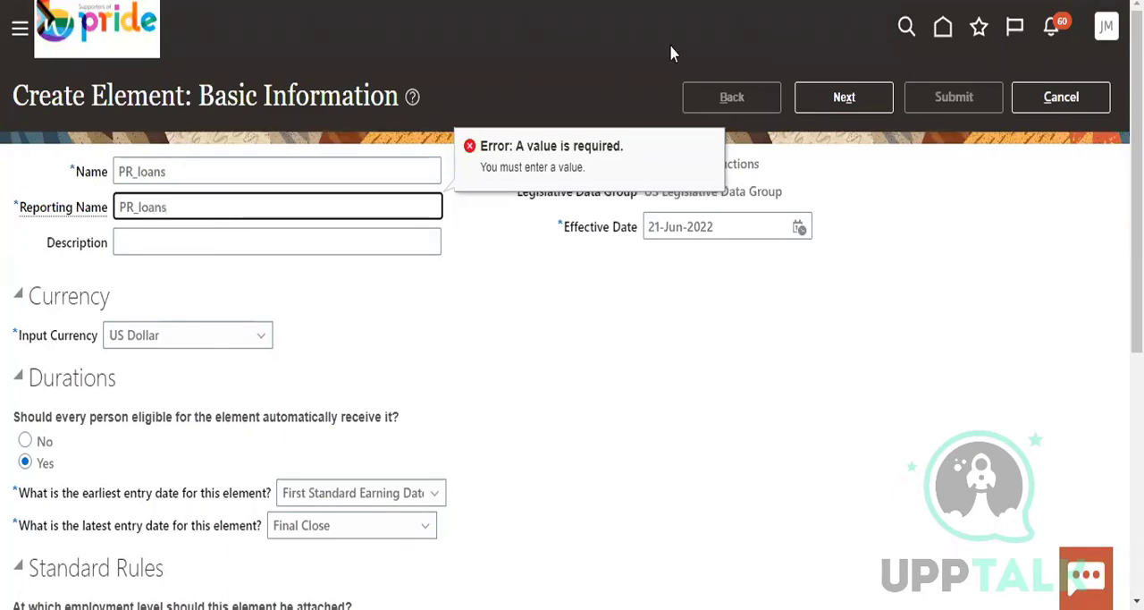
pyautogui.click(844, 96)
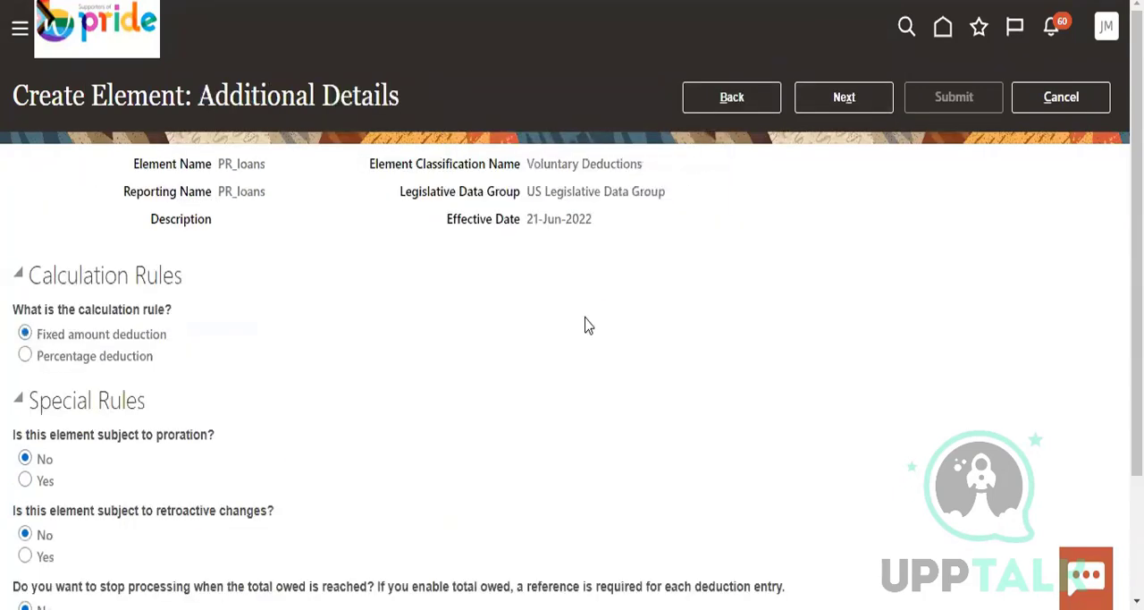
# Keep the fixed amount deduction and the default special rules, and submit the PR_loans element after the review
pyautogui.scroll(-2, 592, 340)
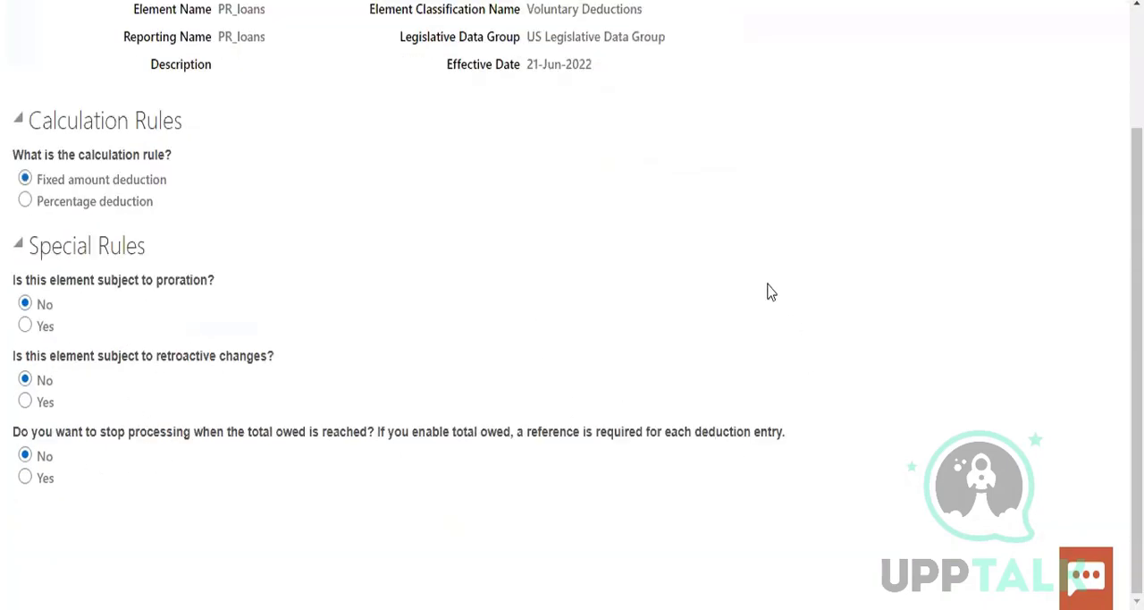
pyautogui.scroll(2, 769, 291)
pyautogui.click(836, 98)
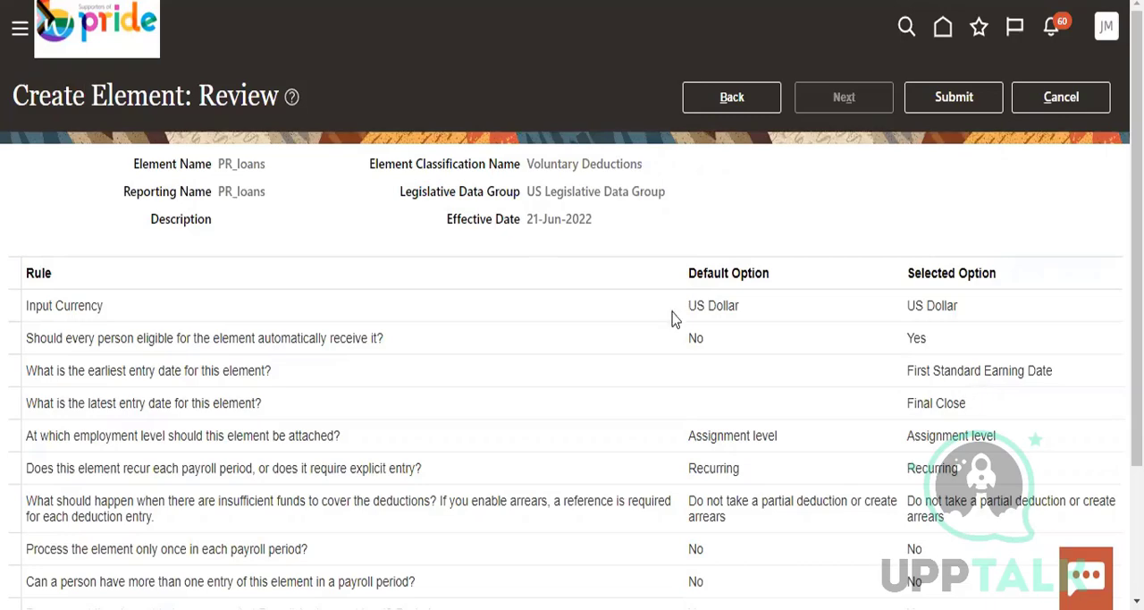
pyautogui.click(965, 100)
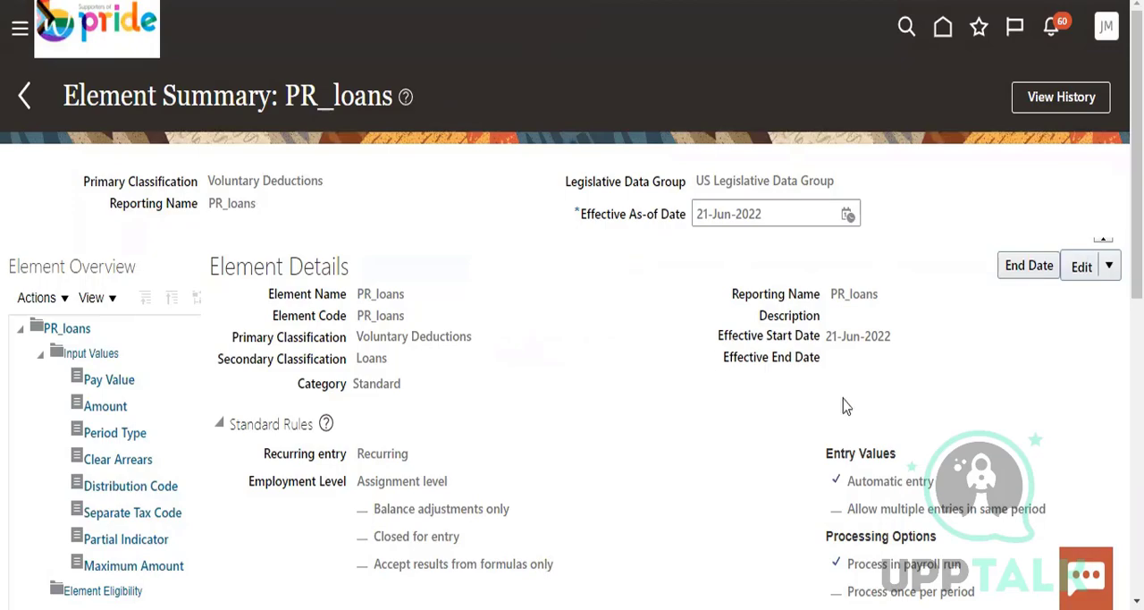
# Look over the PR_loans element summary and return to the home page, agreeing to leave without saving
pyautogui.scroll(-3, 965, 370)
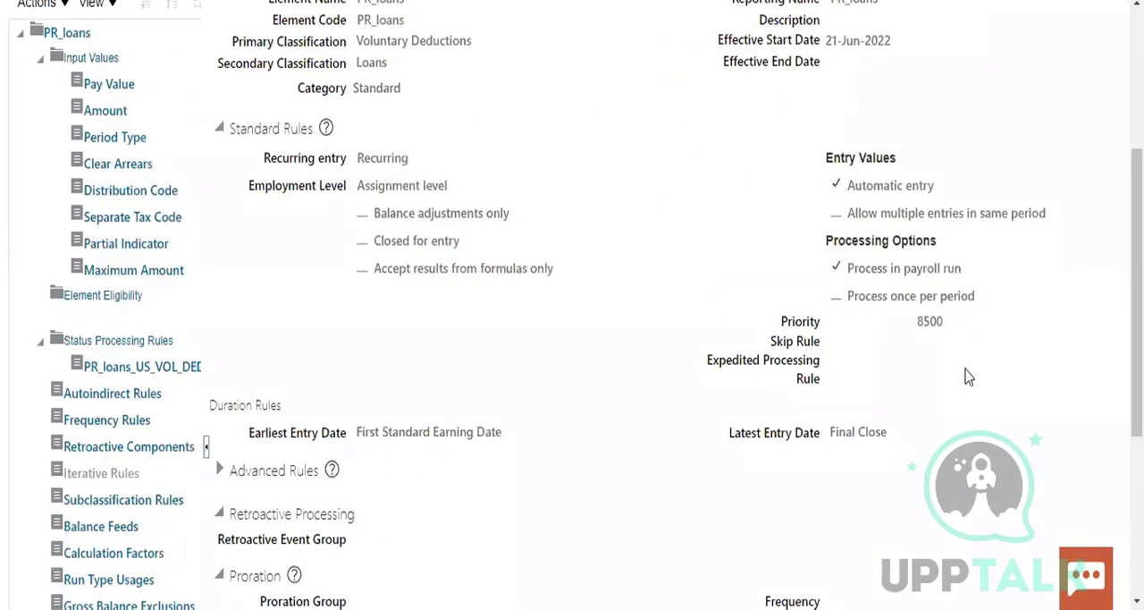
pyautogui.scroll(-3, 965, 377)
pyautogui.scroll(6, 965, 377)
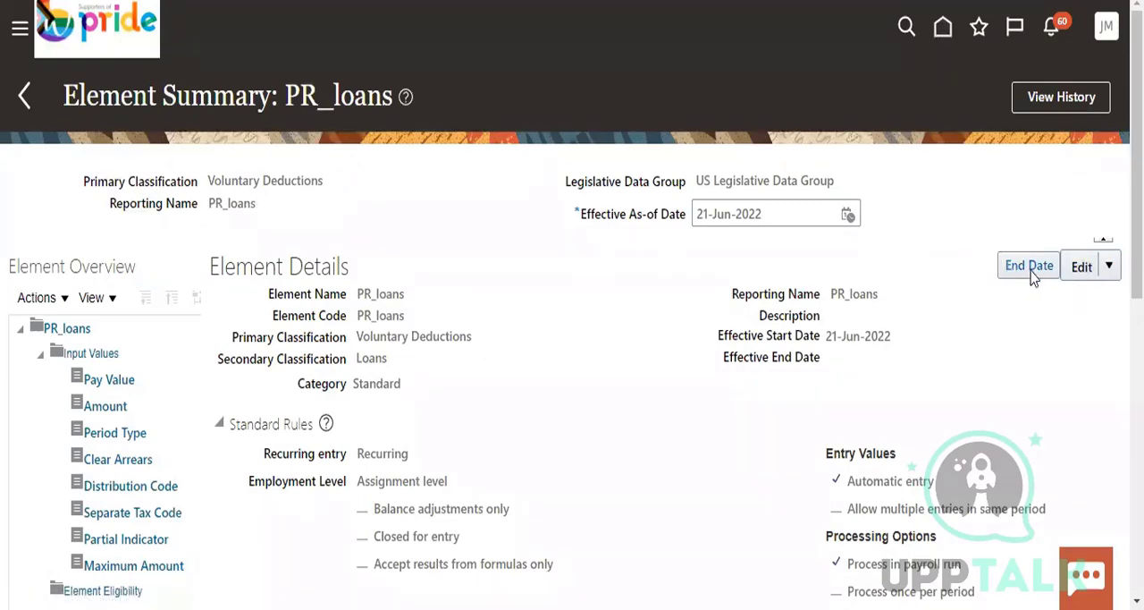
pyautogui.click(943, 29)
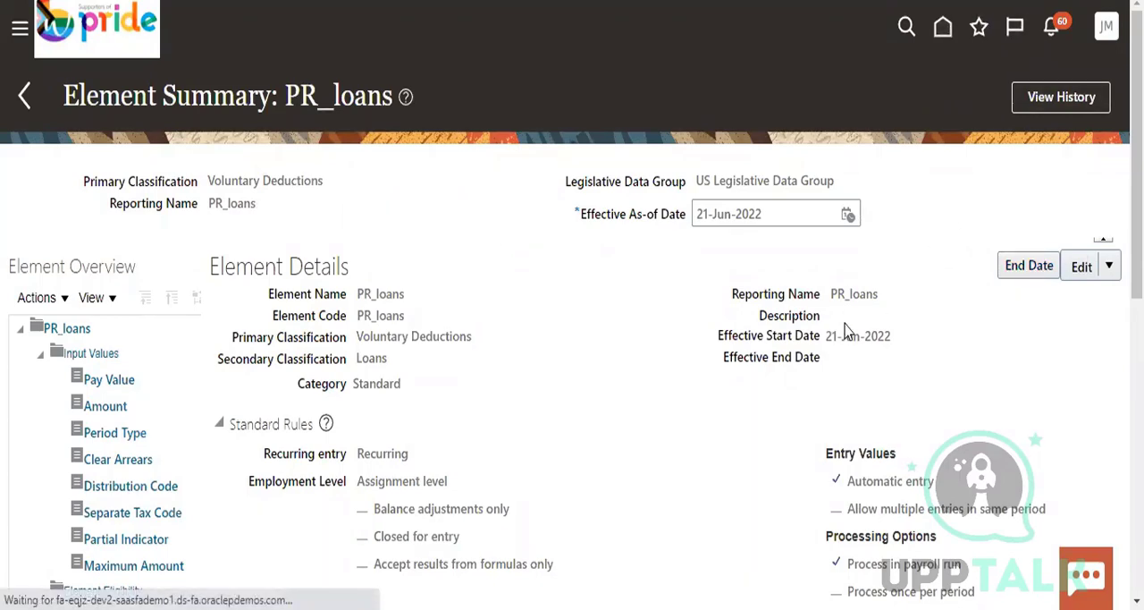
pyautogui.click(955, 33)
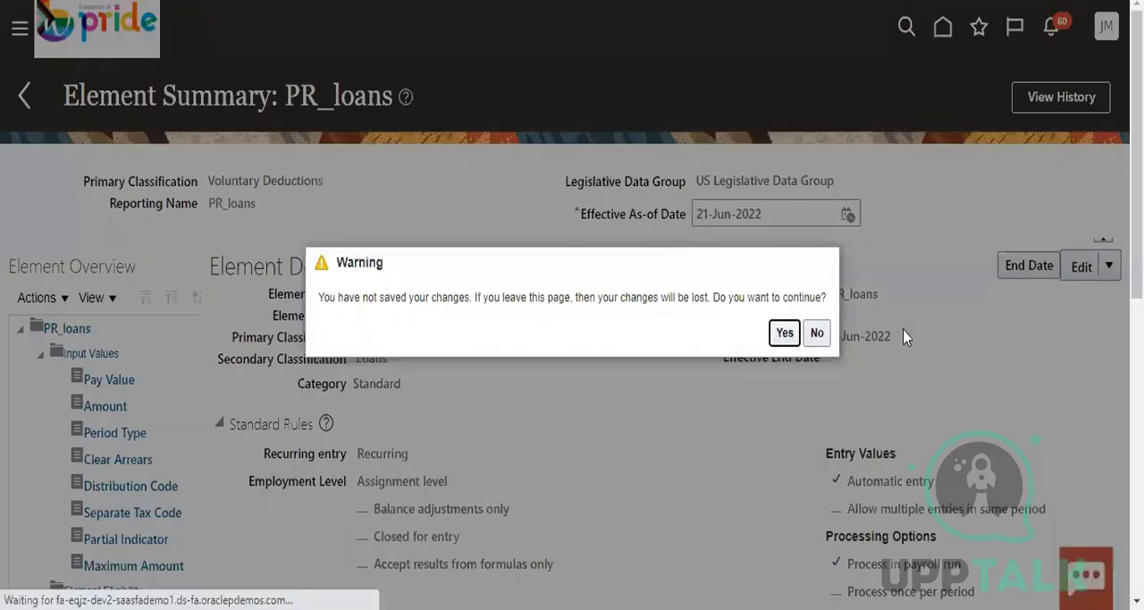
pyautogui.click(794, 333)
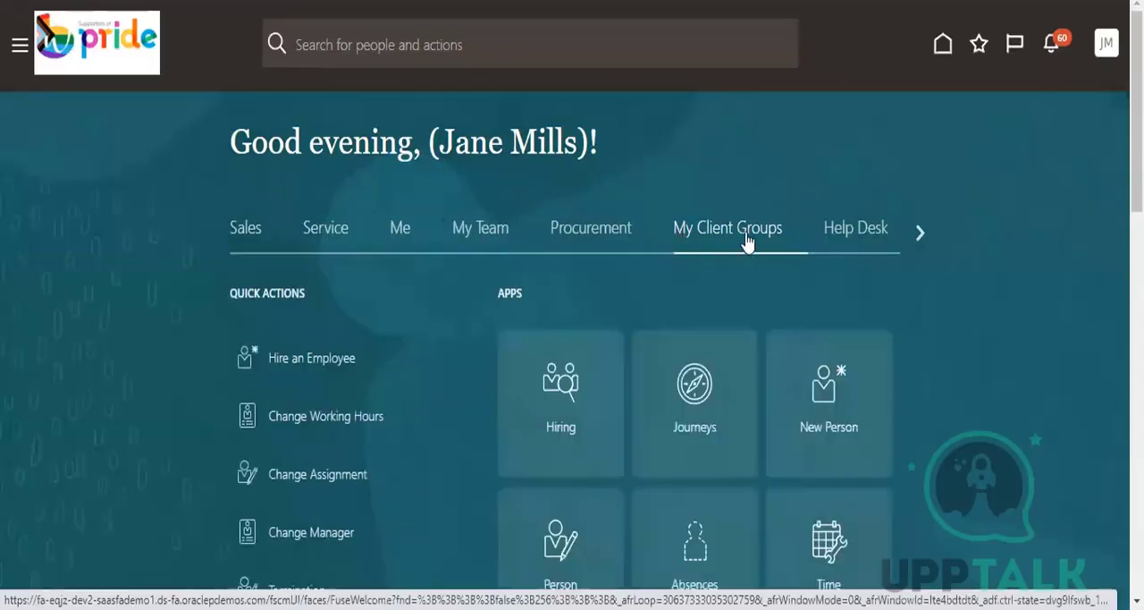
# Open the Payroll work area of My Client Groups, look through its task list, and return to the home page
pyautogui.scroll(-12, 976, 390)
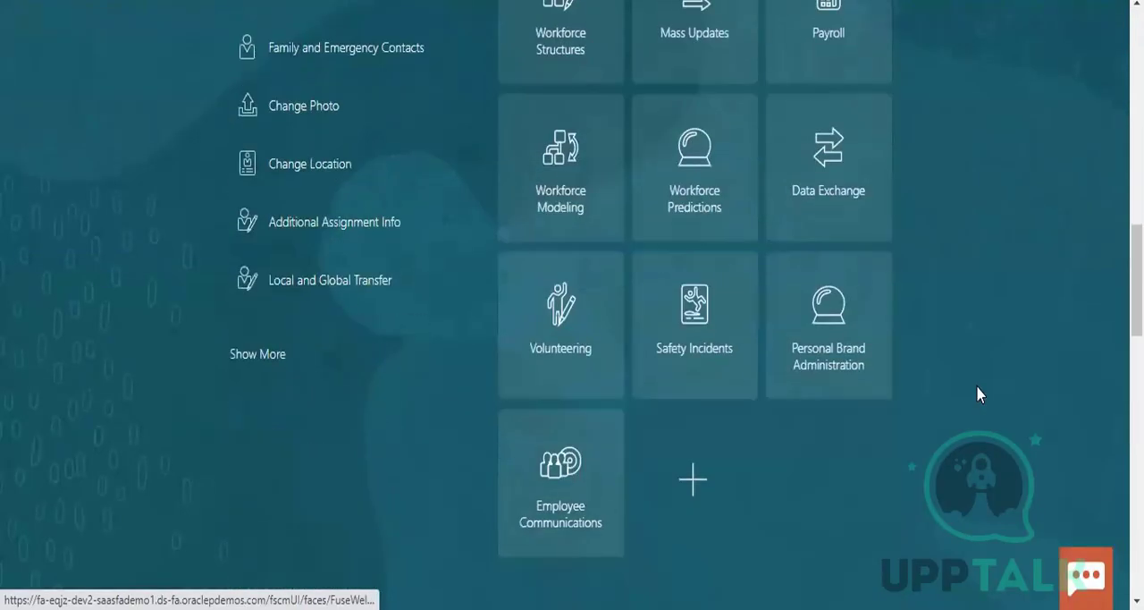
pyautogui.scroll(-3, 976, 391)
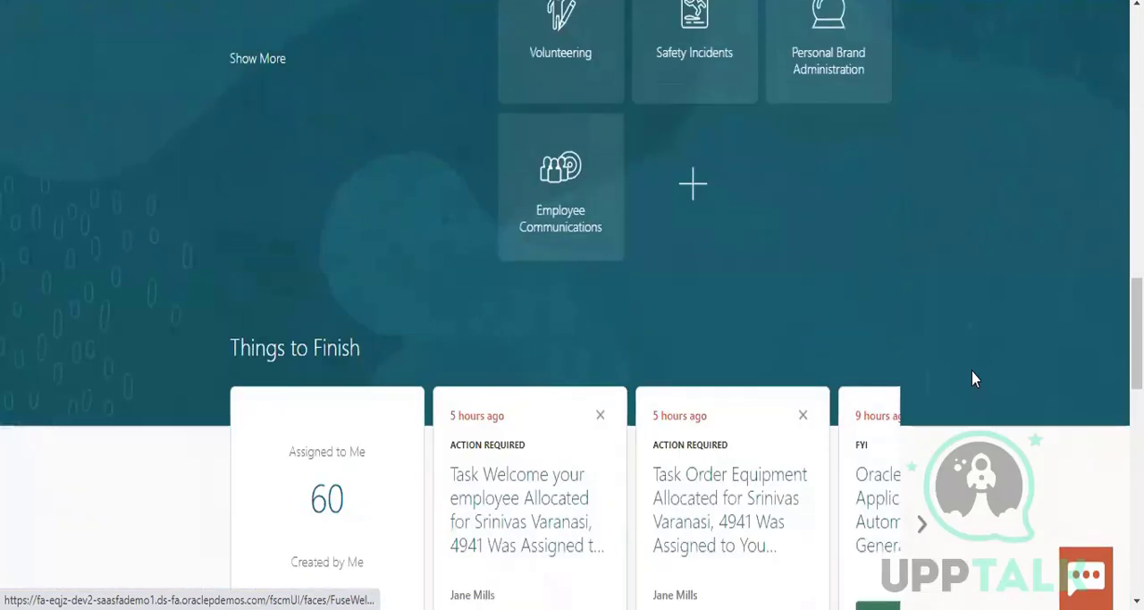
pyautogui.scroll(5, 974, 379)
pyautogui.click(843, 211)
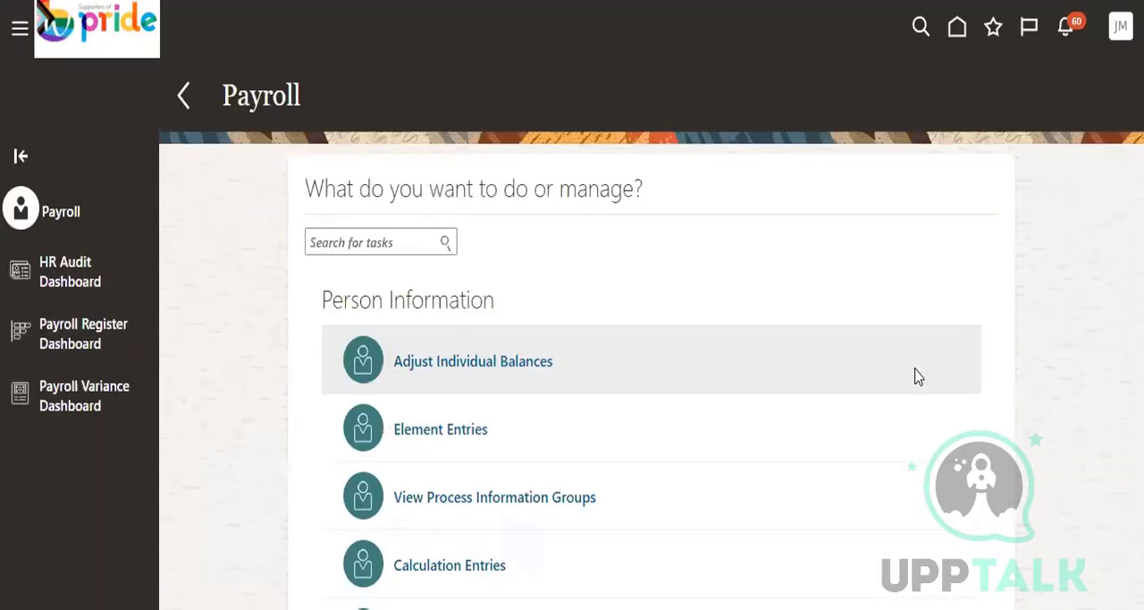
pyautogui.scroll(-15, 915, 376)
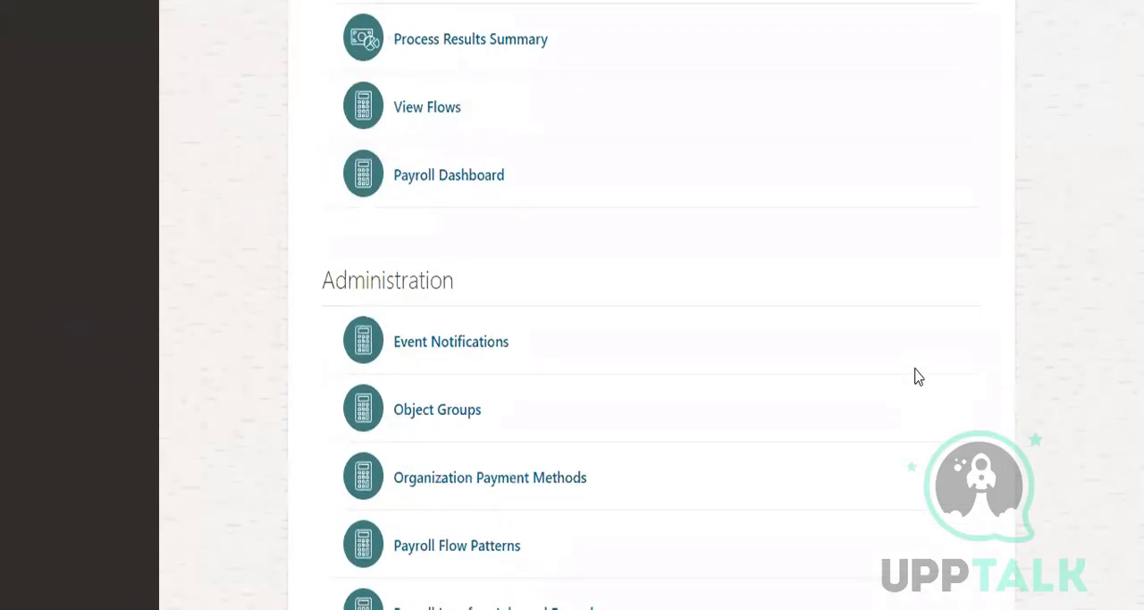
pyautogui.scroll(15, 919, 373)
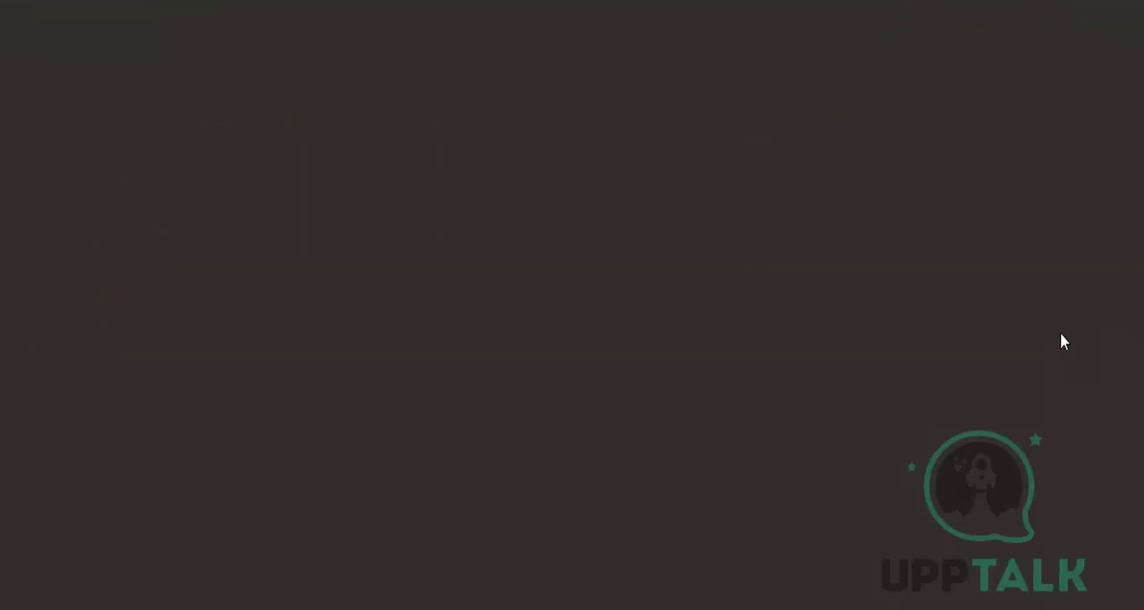
# Expand the My Client Groups quick actions to show the full list
pyautogui.scroll(-10, 940, 344)
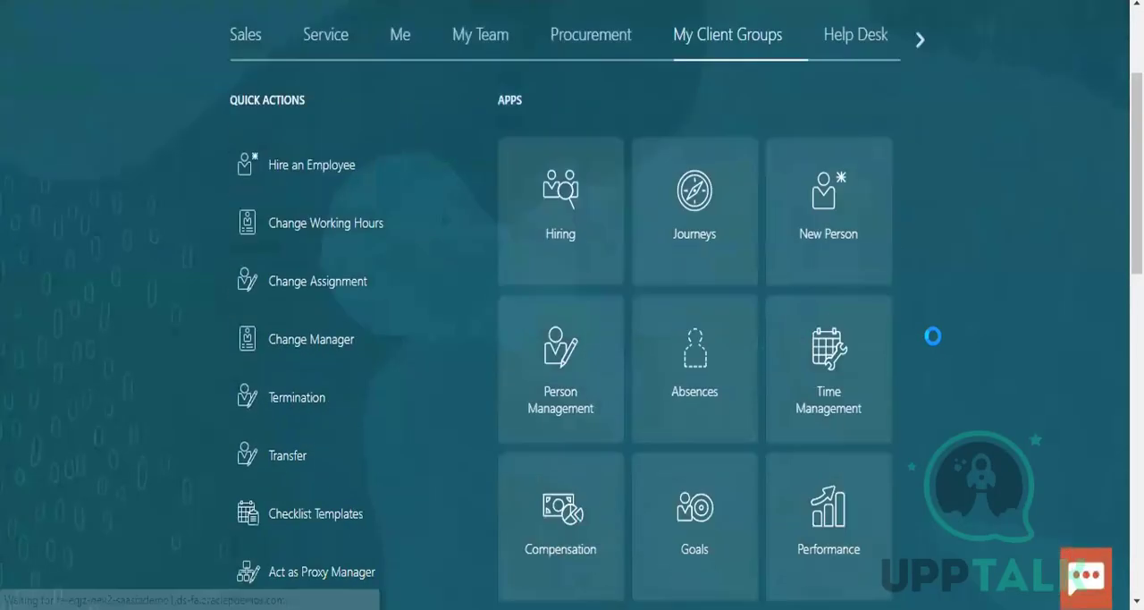
pyautogui.scroll(3, 483, 186)
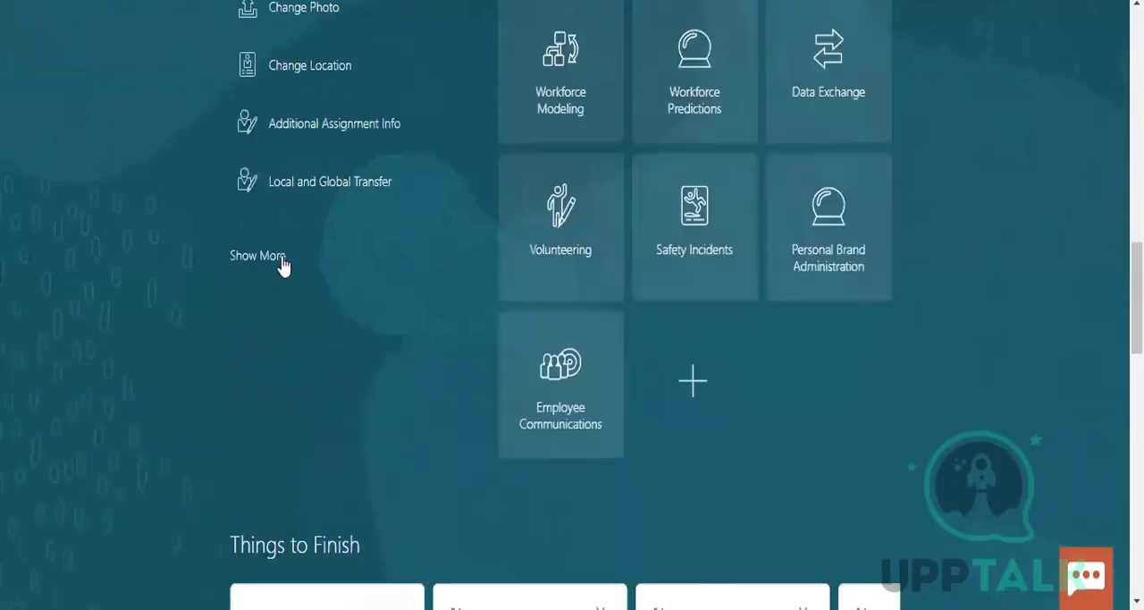
pyautogui.click(281, 260)
pyautogui.scroll(-10, 1005, 432)
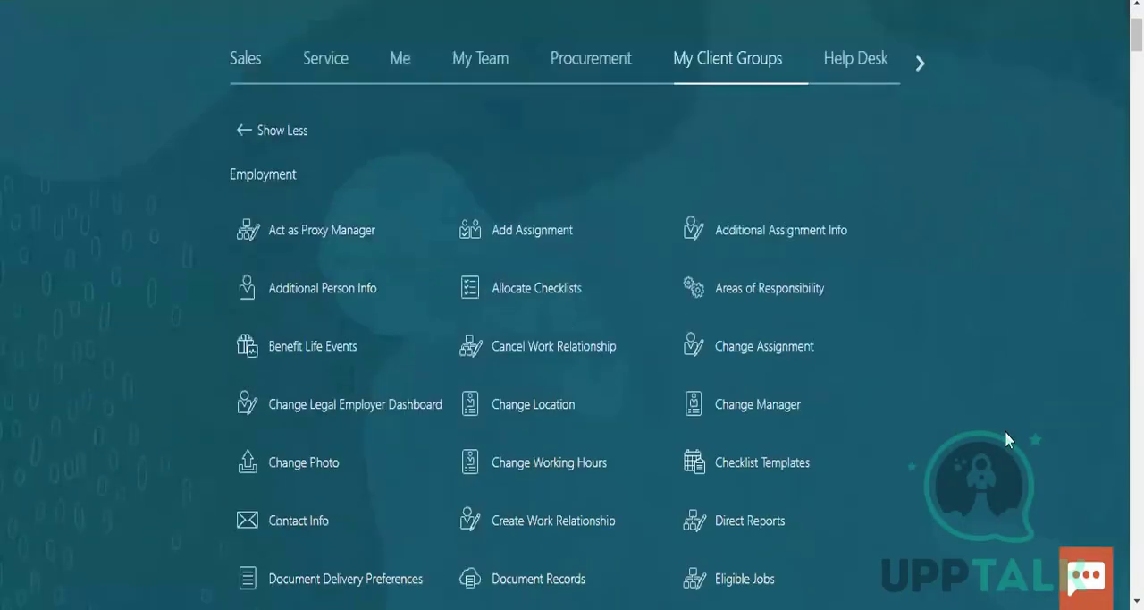
# Find the Payroll section among the quick actions and open the Elements task
pyautogui.scroll(-10, 937, 292)
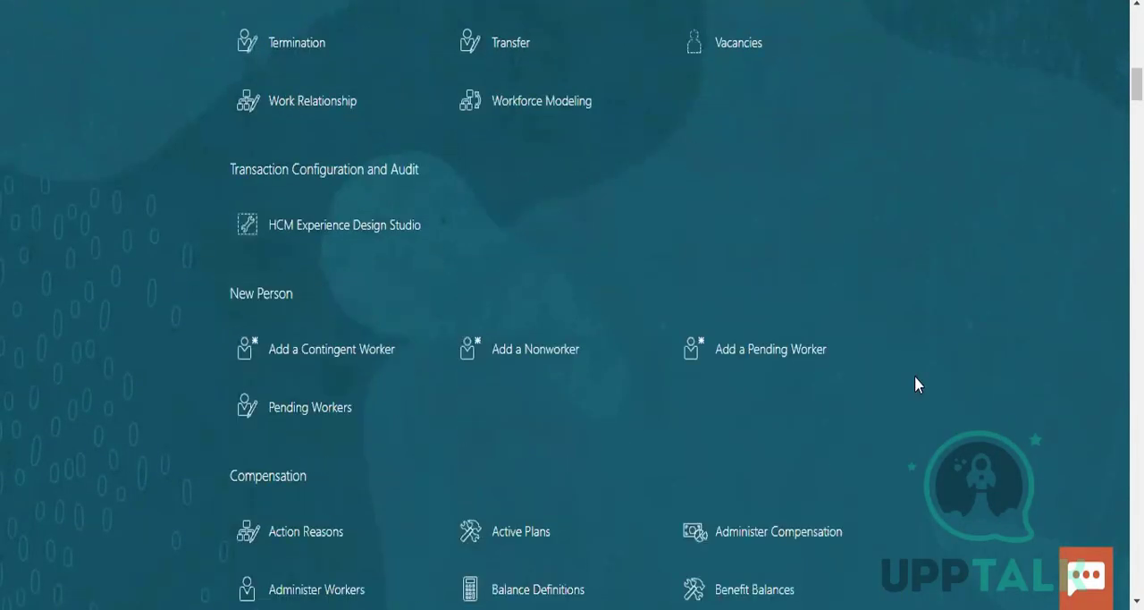
pyautogui.scroll(-15, 927, 360)
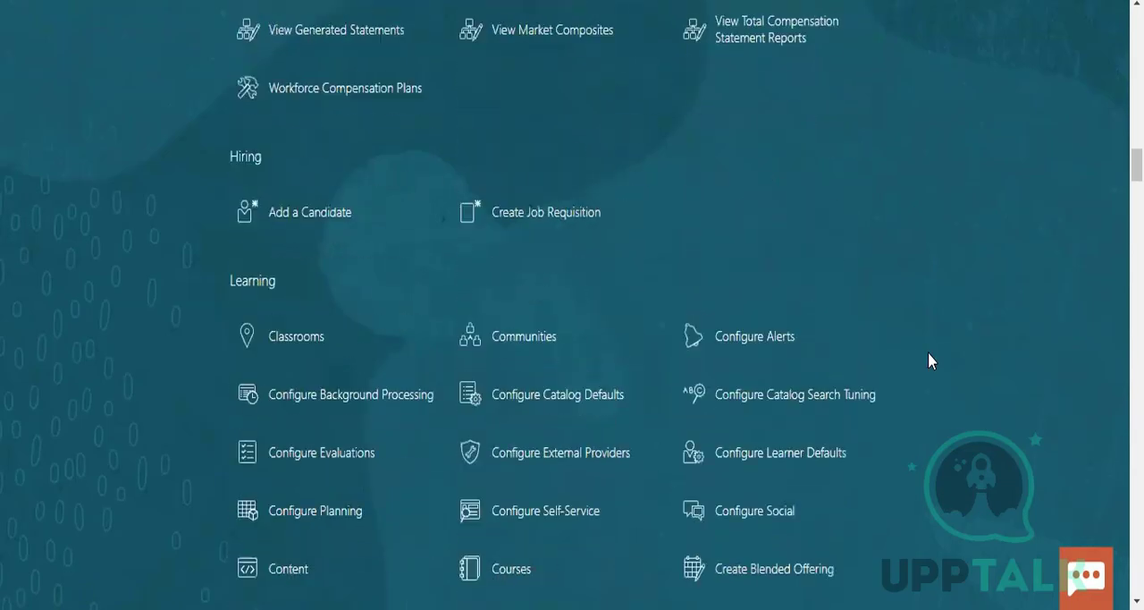
pyautogui.scroll(-15, 928, 360)
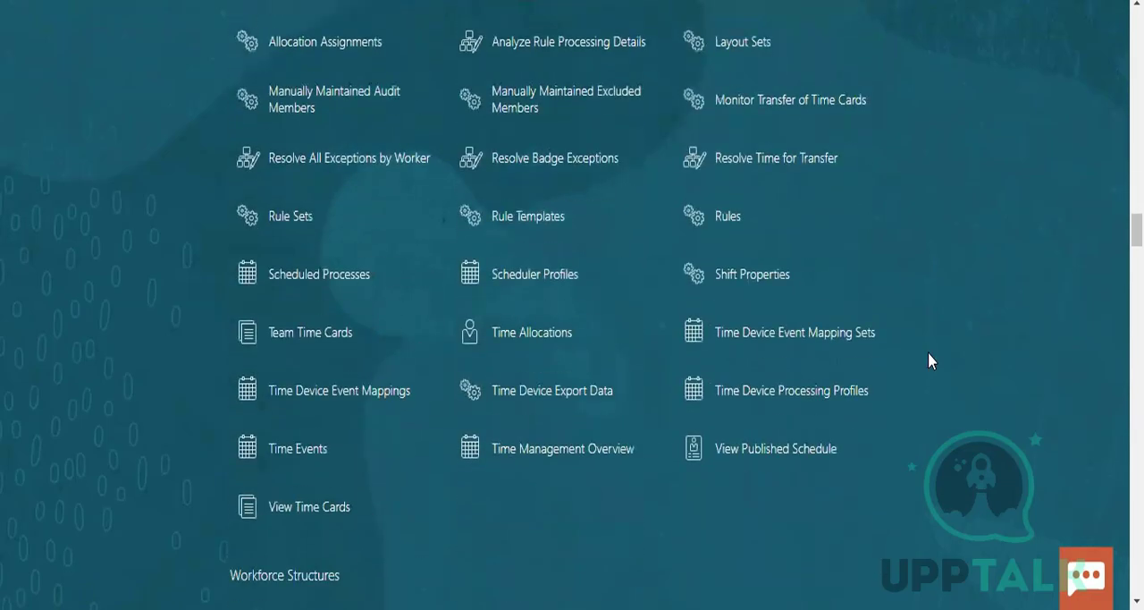
pyautogui.scroll(-15, 927, 361)
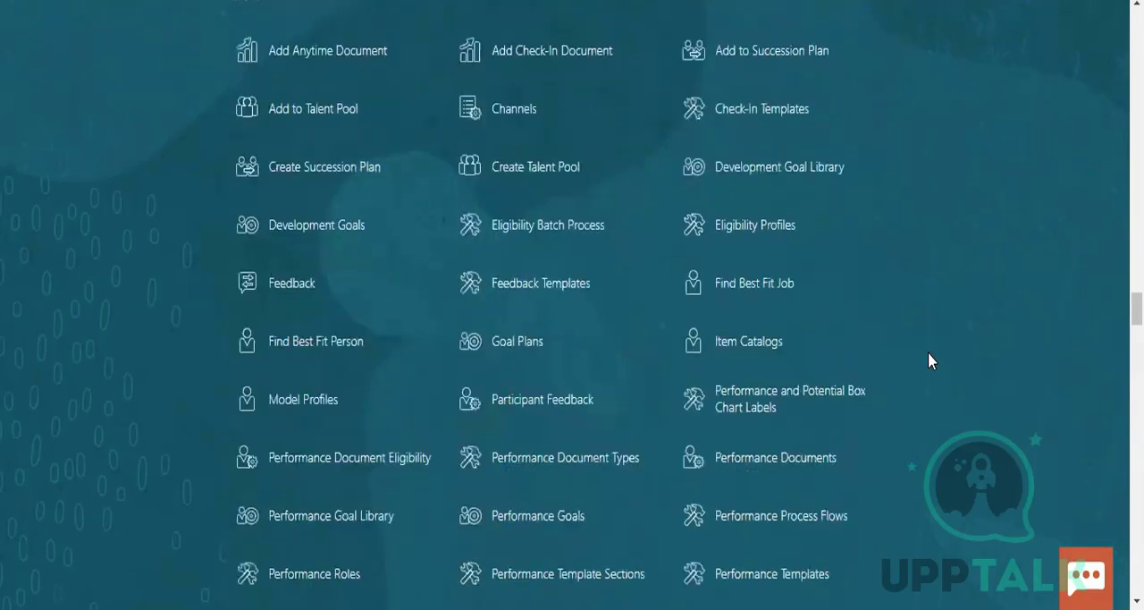
pyautogui.scroll(-15, 928, 360)
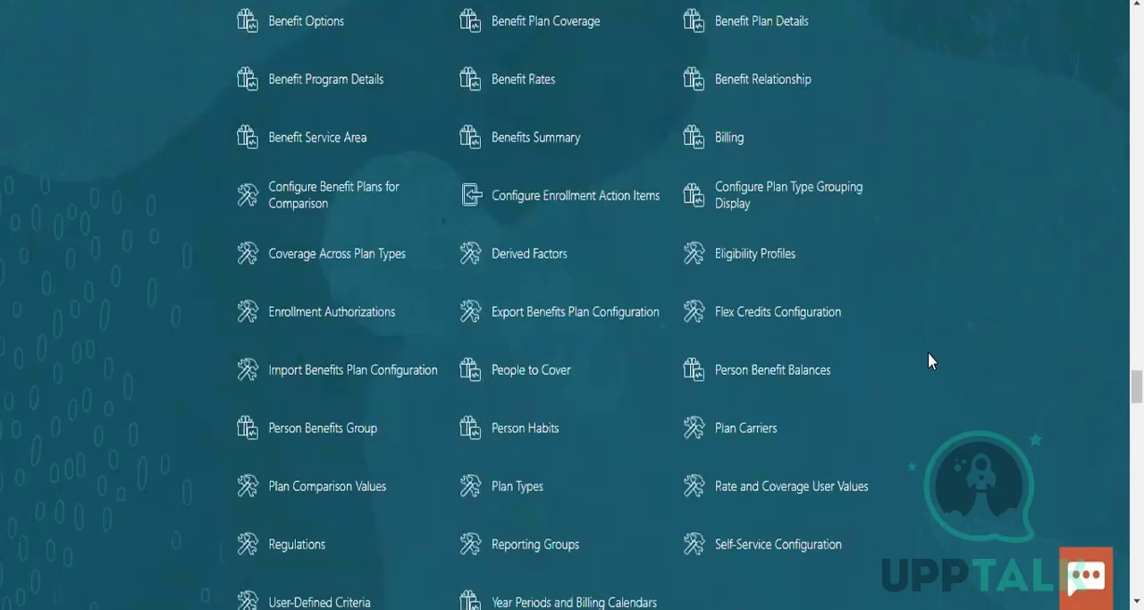
pyautogui.scroll(1, 932, 353)
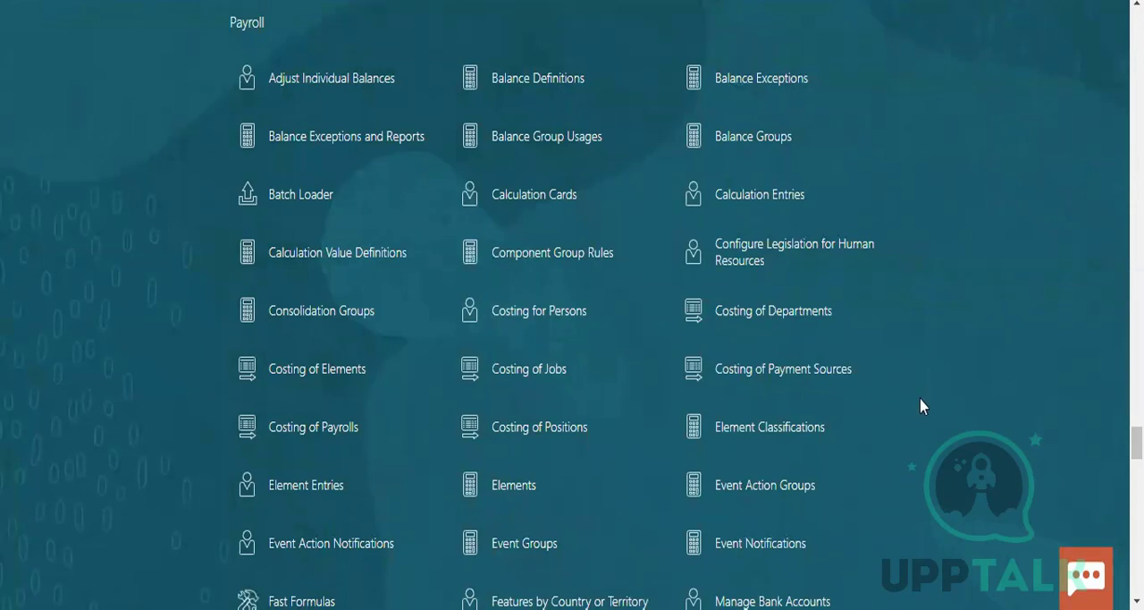
pyautogui.scroll(-5, 923, 405)
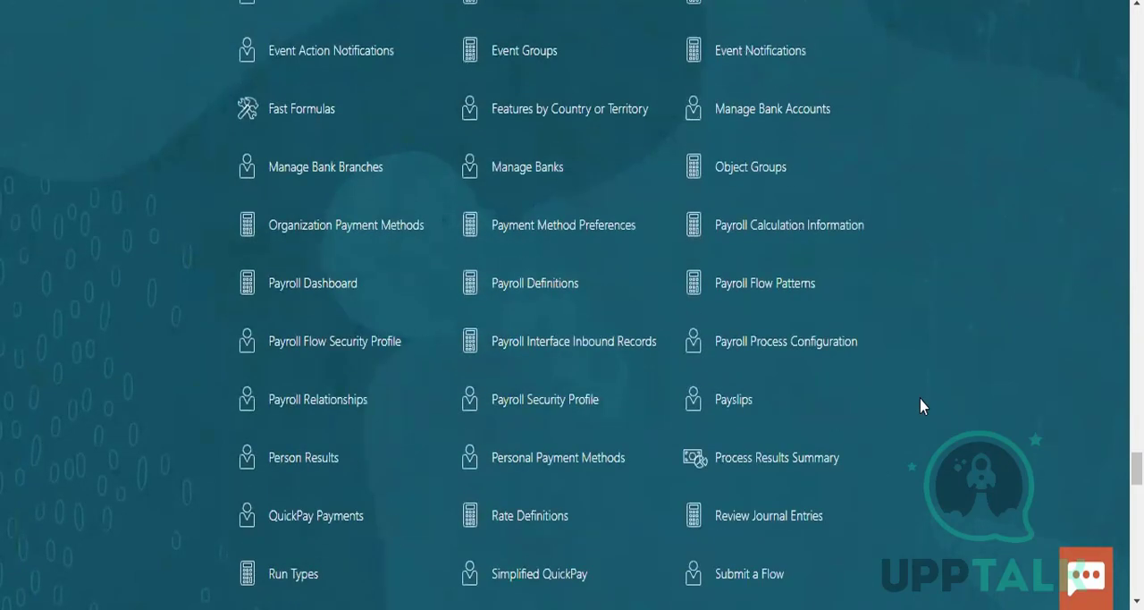
pyautogui.scroll(-2, 923, 404)
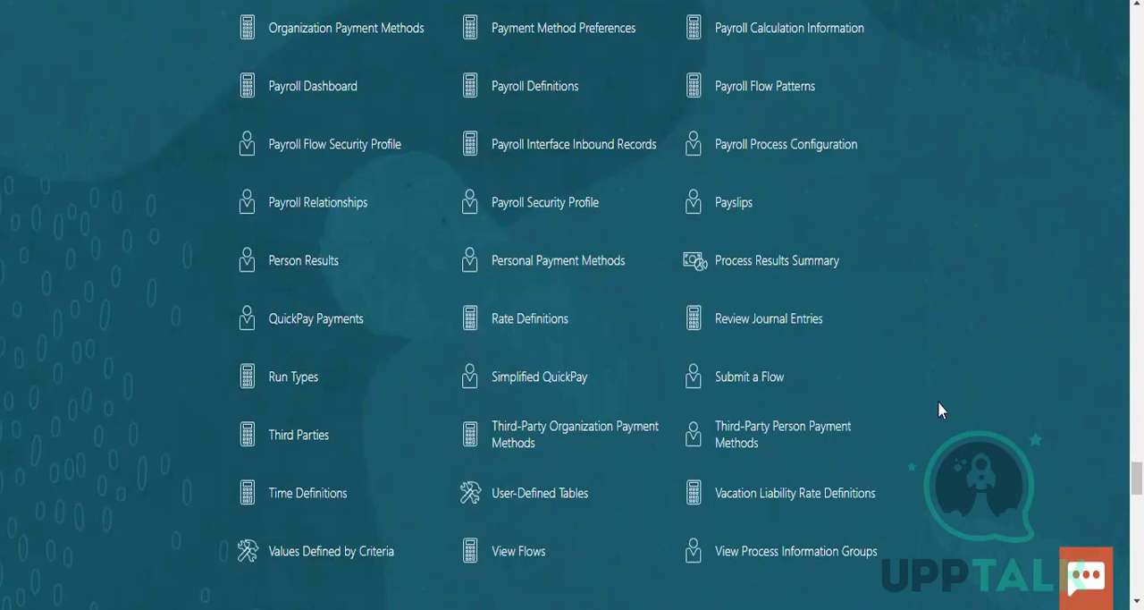
pyautogui.scroll(-1, 938, 403)
pyautogui.scroll(2, 937, 402)
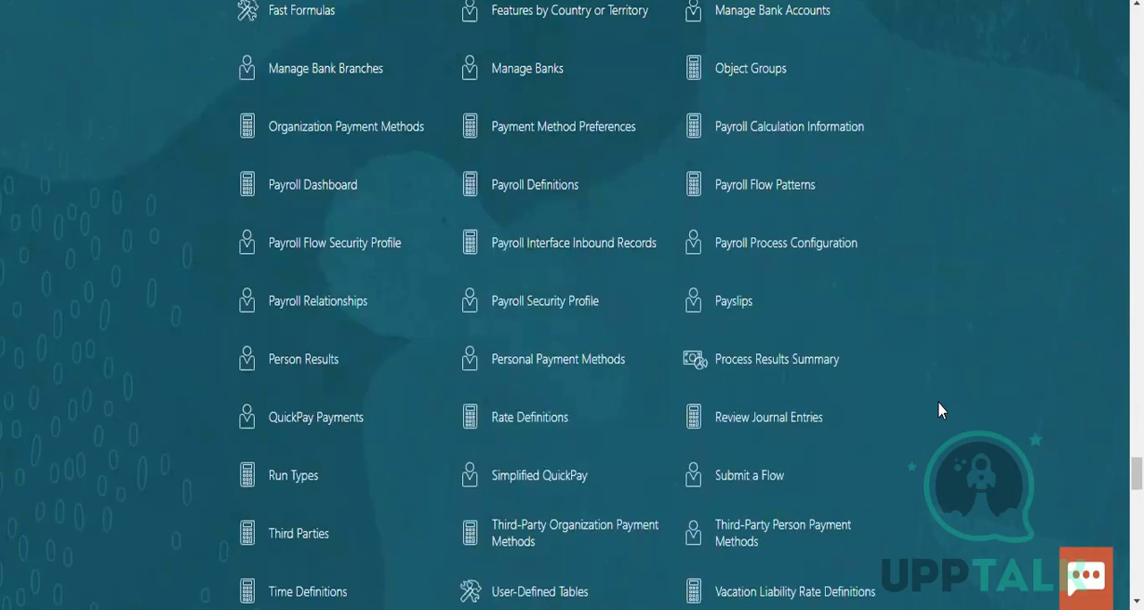
pyautogui.scroll(2, 937, 410)
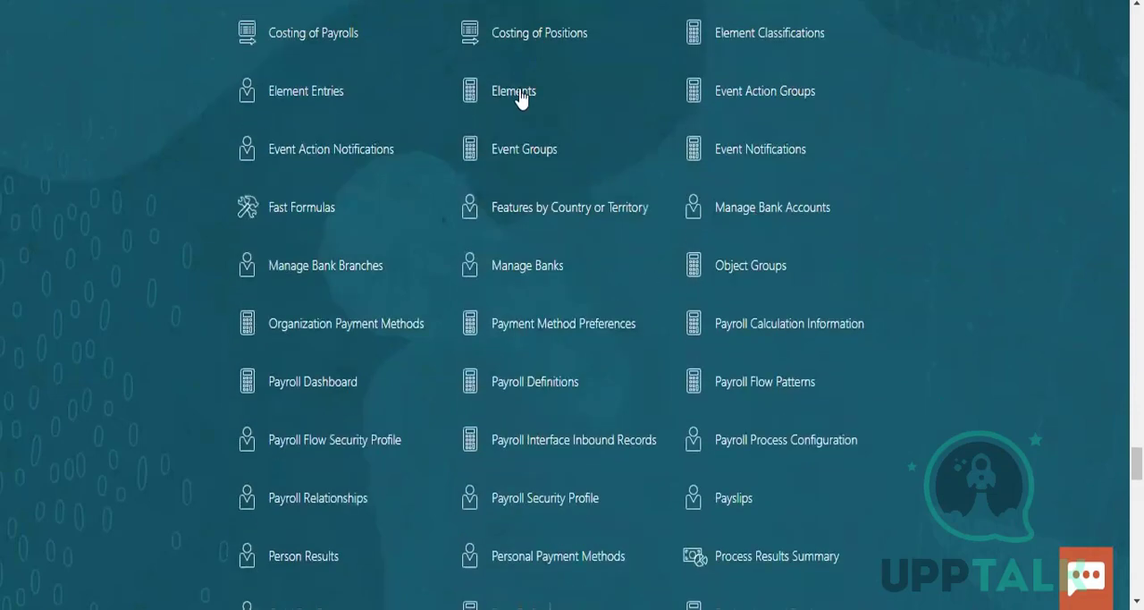
pyautogui.click(846, 146)
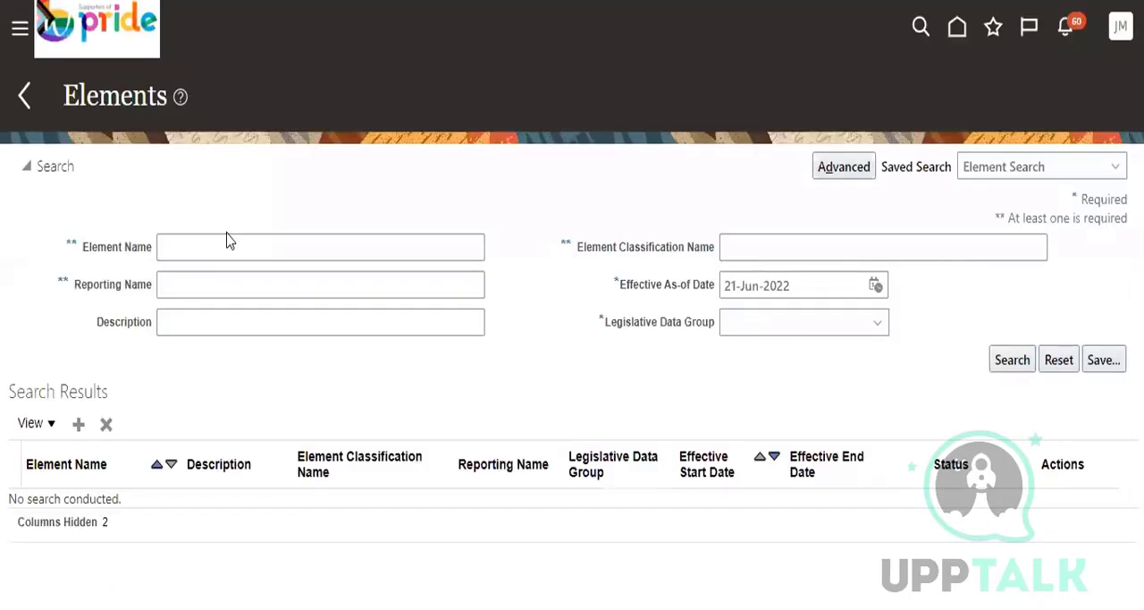
# Search for elements named PR% in the US_LDG legislative data group, and set the effective as-of date to 01-Jun-2022
pyautogui.click(227, 238)
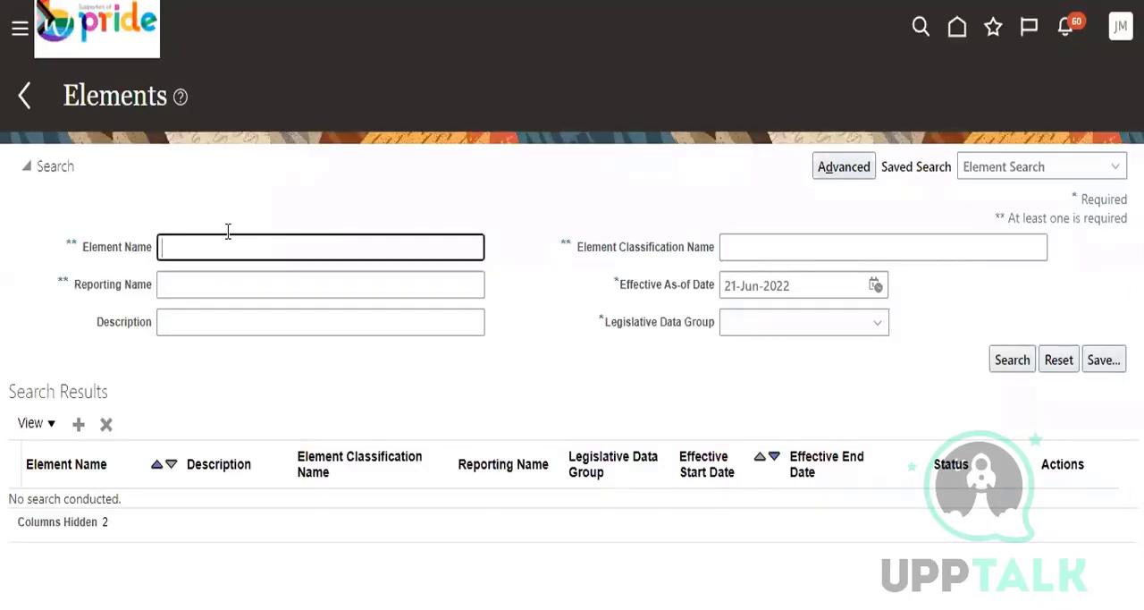
pyautogui.write('PR%')
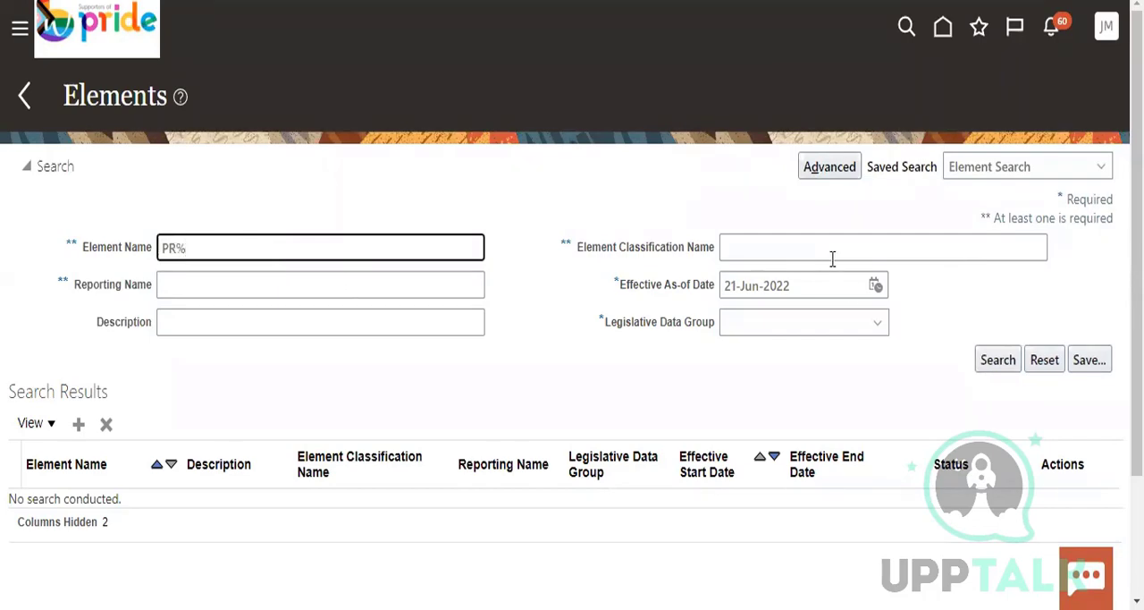
pyautogui.click(992, 362)
pyautogui.click(820, 323)
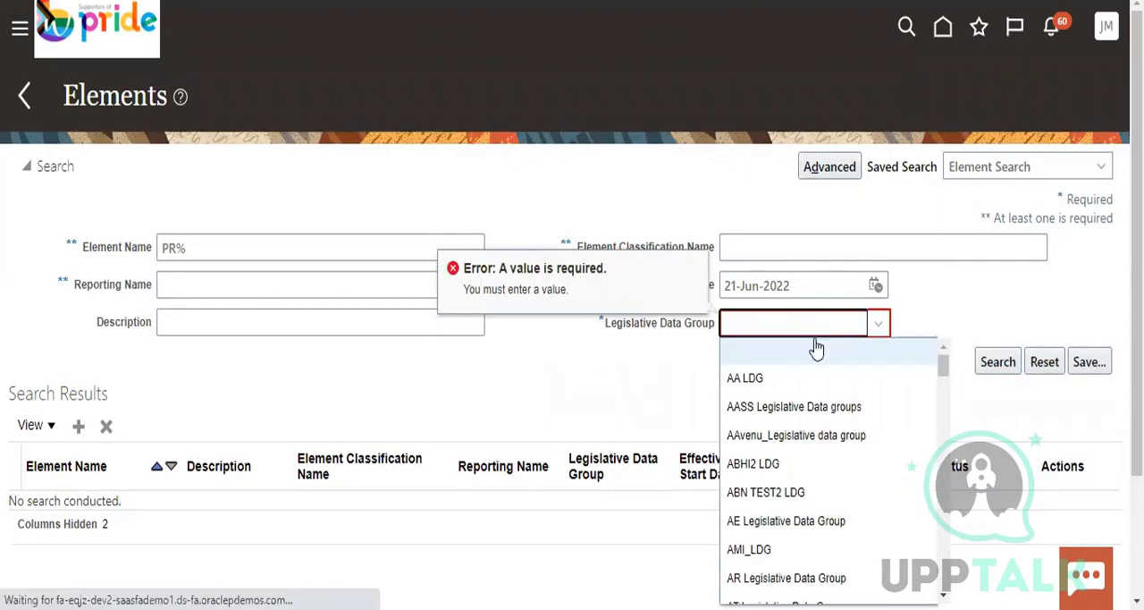
pyautogui.press('u')
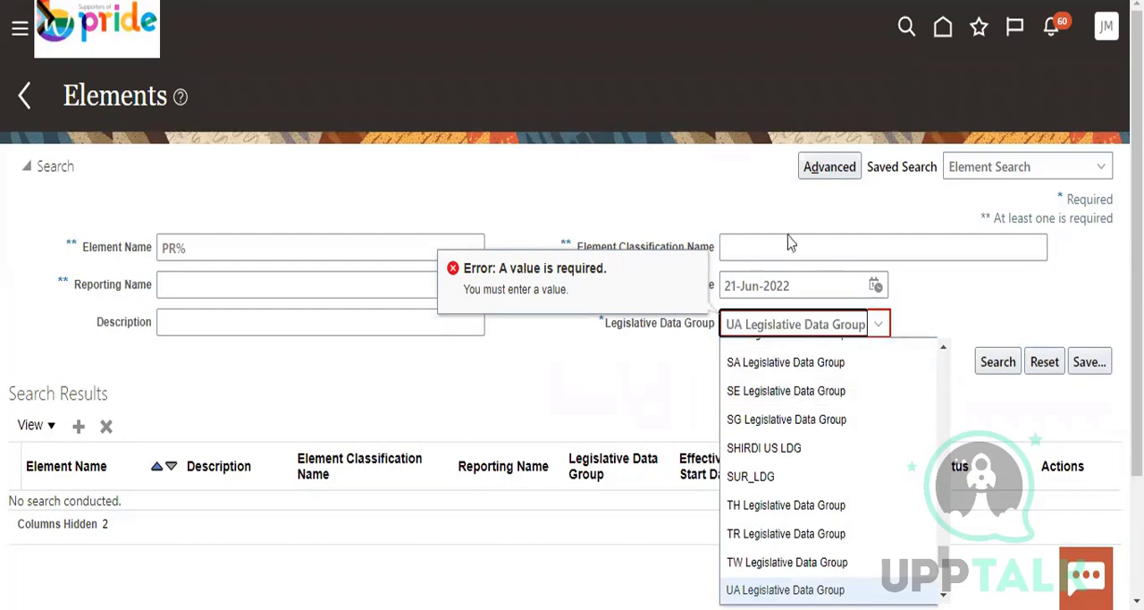
pyautogui.scroll(-3, 824, 415)
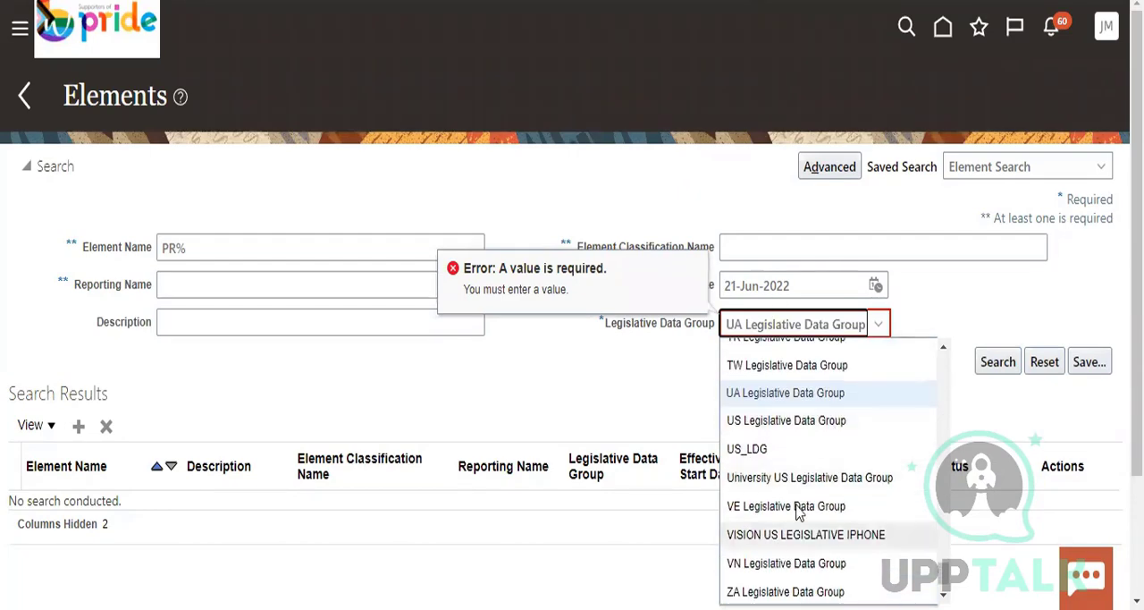
pyautogui.click(792, 449)
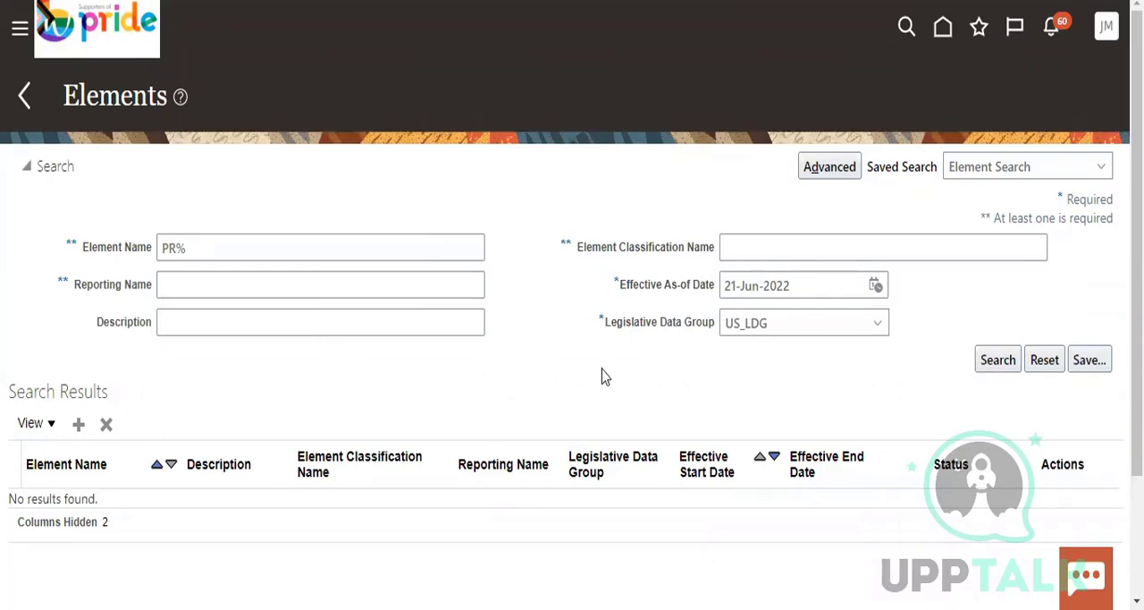
pyautogui.click(876, 285)
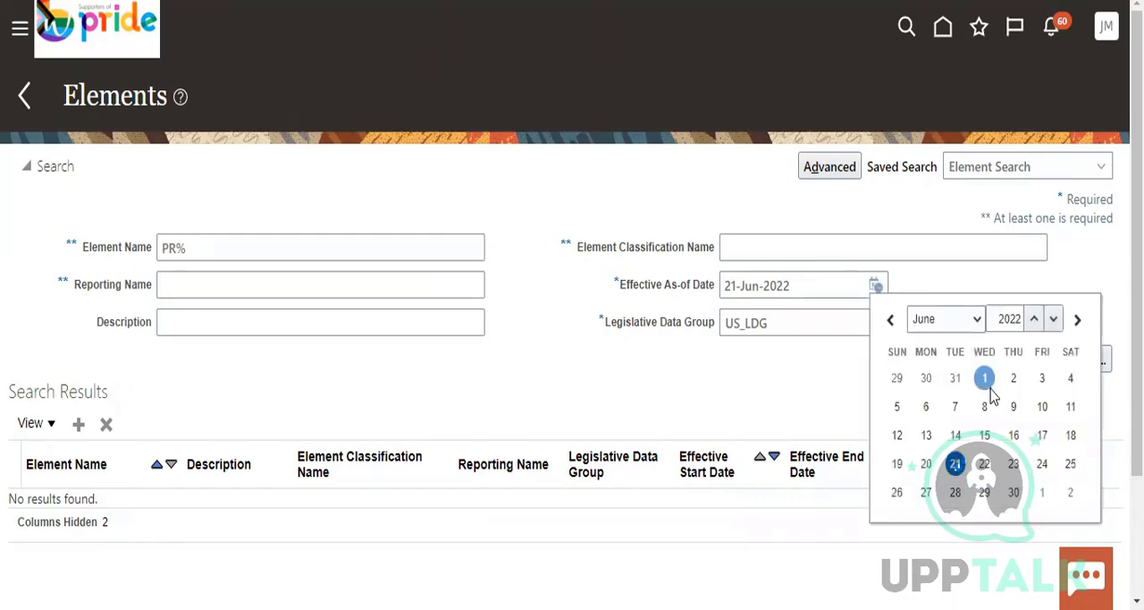
pyautogui.click(986, 376)
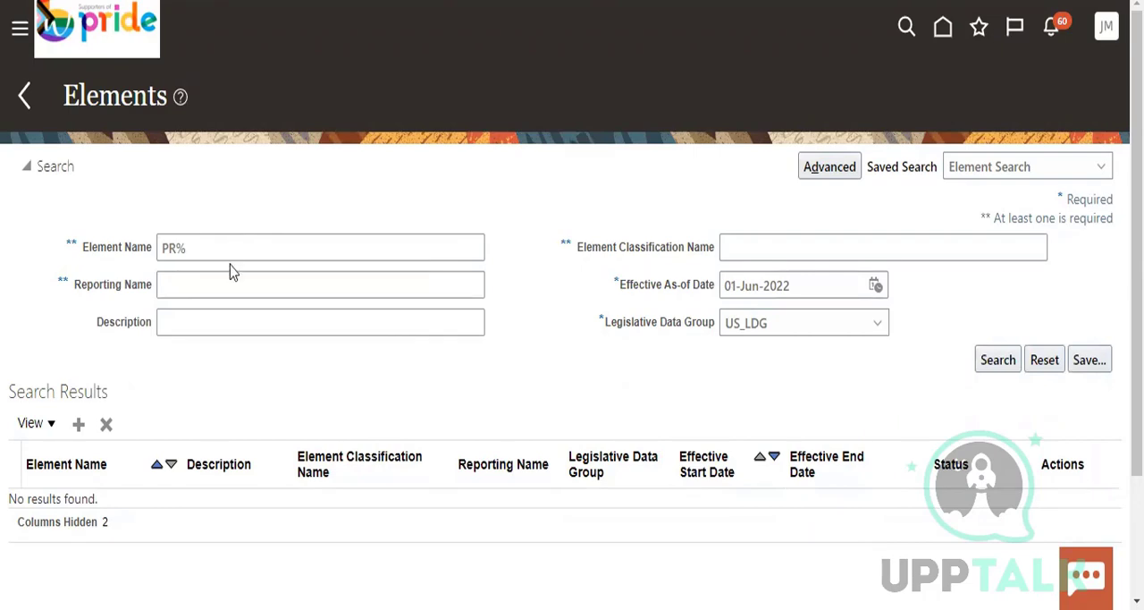
# Start a new element in US_LDG with primary classification Voluntary Deductions and secondary classification Loans, and continue to its basic information
pyautogui.click(78, 425)
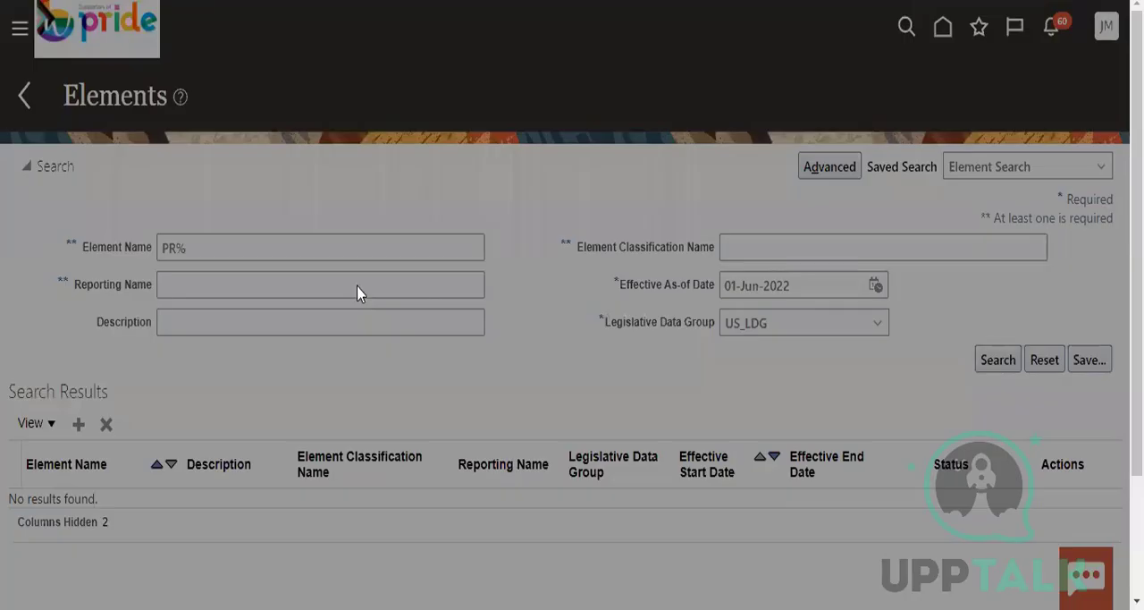
pyautogui.click(608, 286)
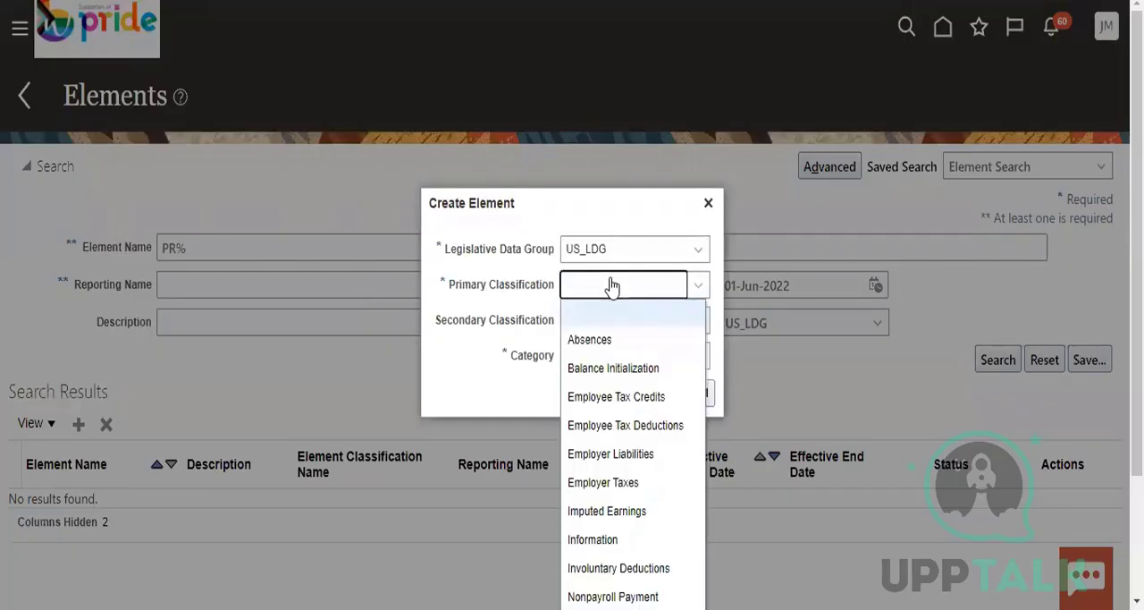
pyautogui.scroll(-3, 629, 482)
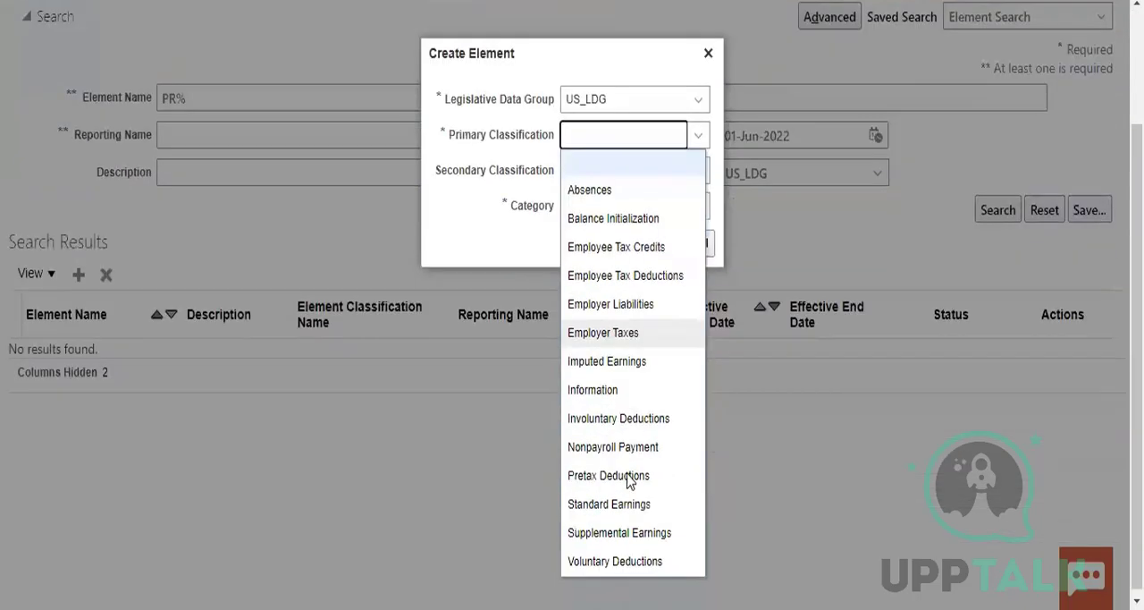
pyautogui.click(623, 563)
pyautogui.click(636, 331)
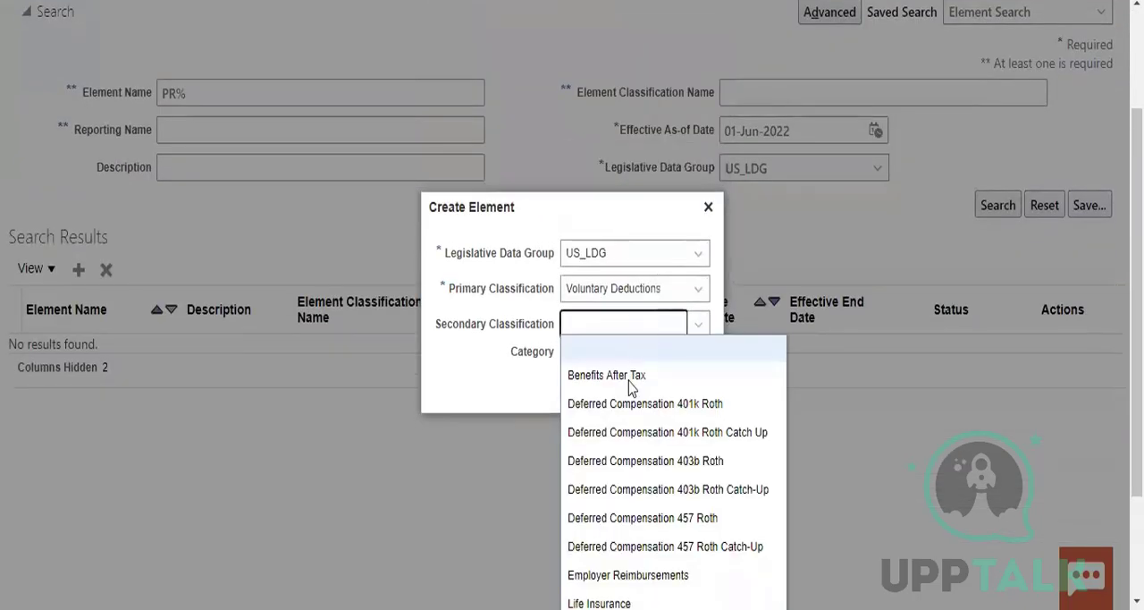
pyautogui.scroll(-3, 645, 470)
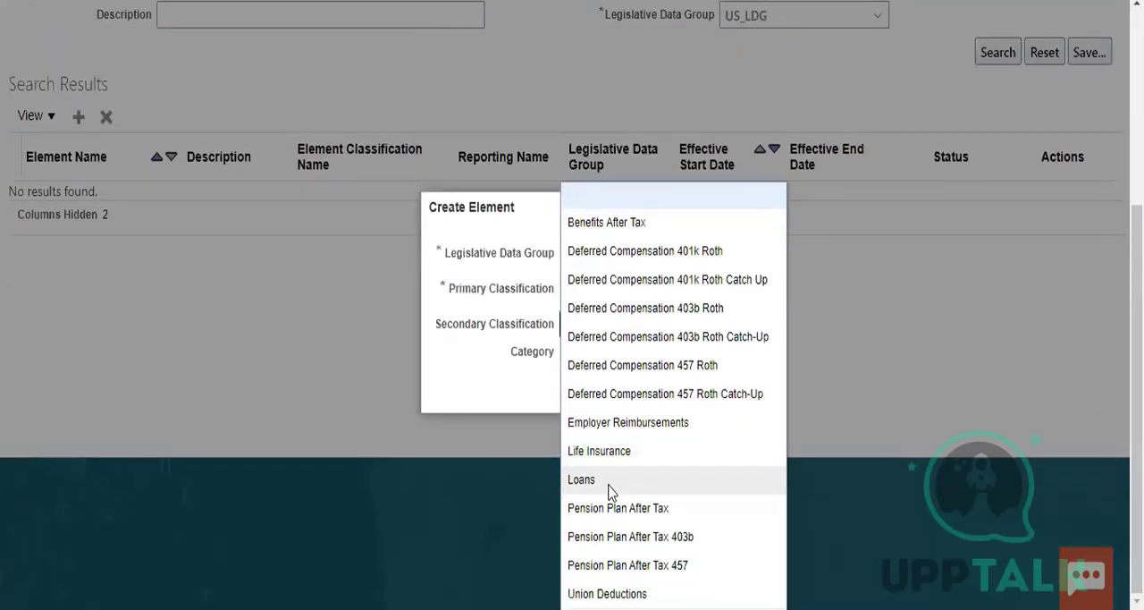
pyautogui.click(608, 480)
pyautogui.click(631, 390)
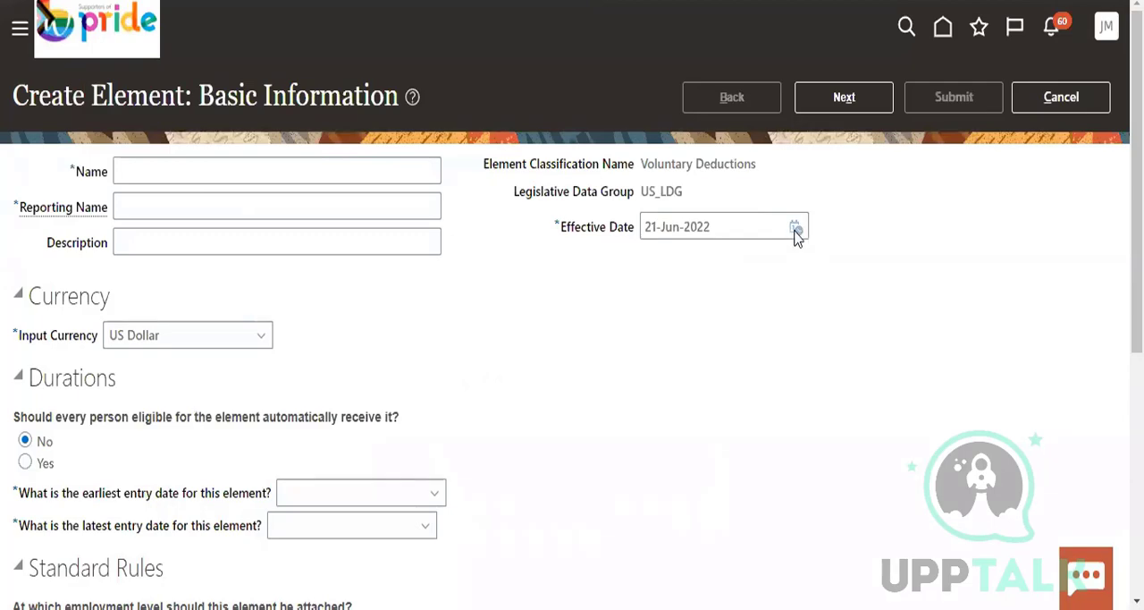
# Set the element's effective date to 01-Jun-2022 and enter PR_Loans as both its name and reporting name
pyautogui.click(796, 229)
pyautogui.click(905, 324)
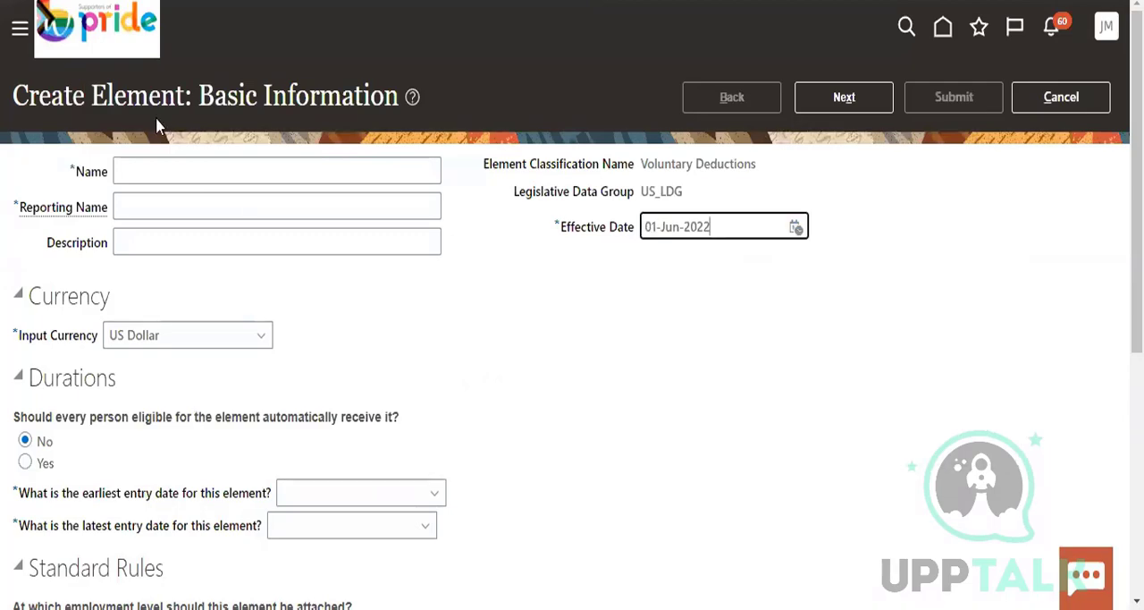
pyautogui.click(165, 171)
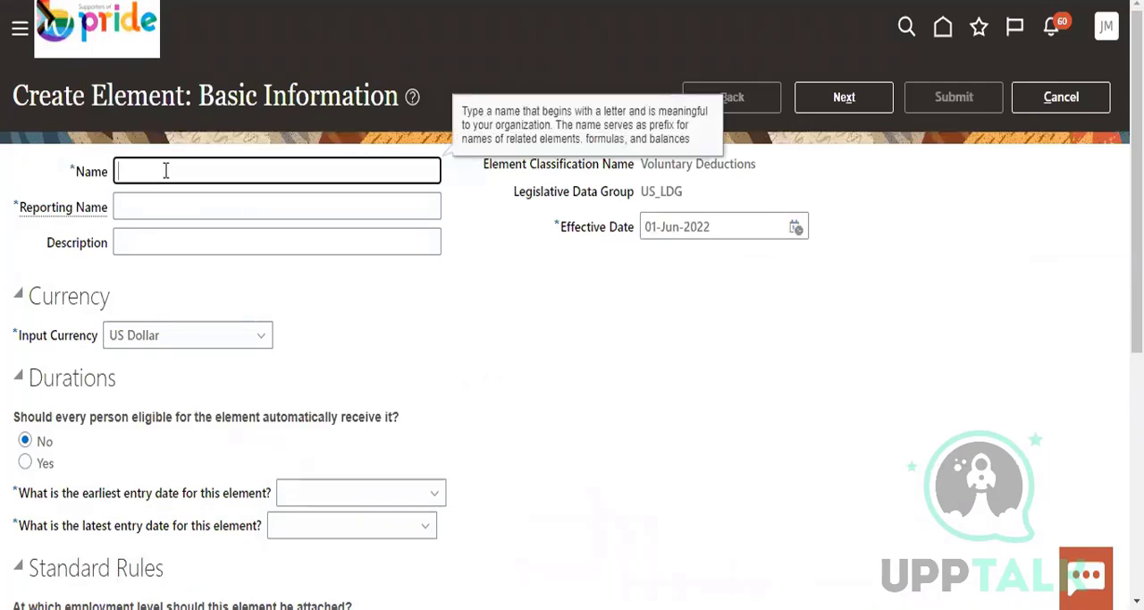
pyautogui.write('PR_Loans')
pyautogui.click(137, 208)
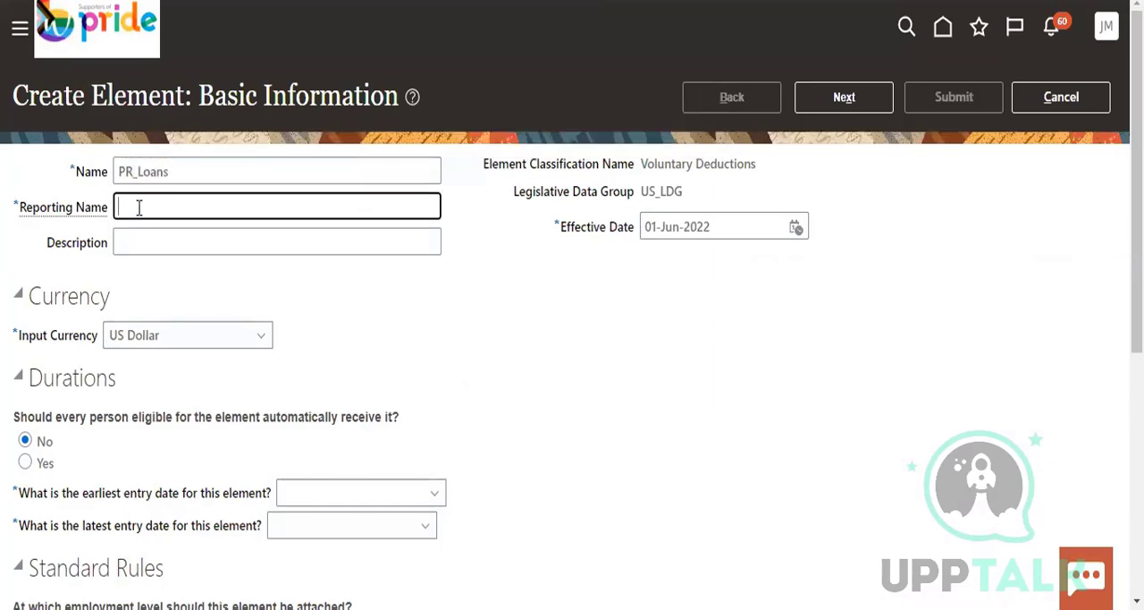
pyautogui.write('PR_Loans')
# Set the earliest entry date to First Standard Earning Date and the latest to Final Close, and continue to the additional details
pyautogui.scroll(-3, 185, 360)
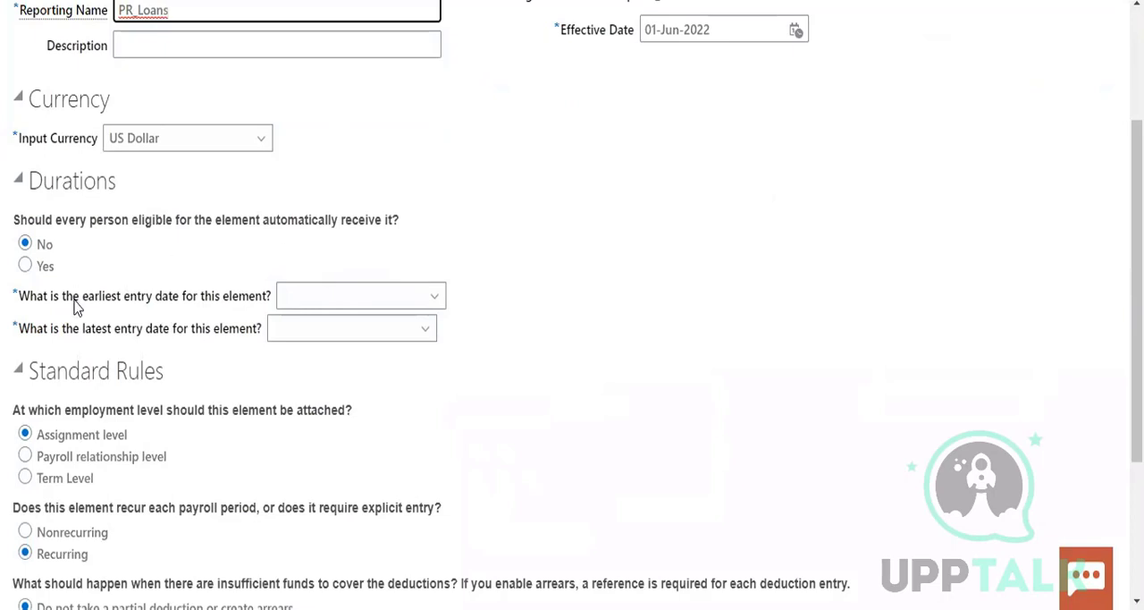
pyautogui.click(307, 296)
pyautogui.click(331, 351)
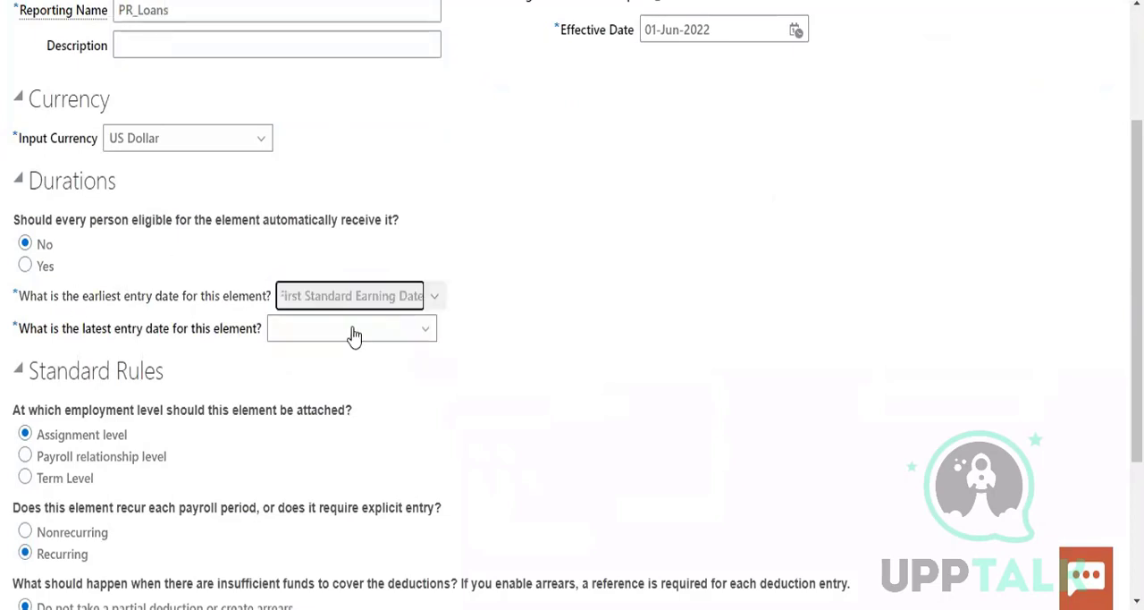
pyautogui.click(353, 333)
pyautogui.click(330, 384)
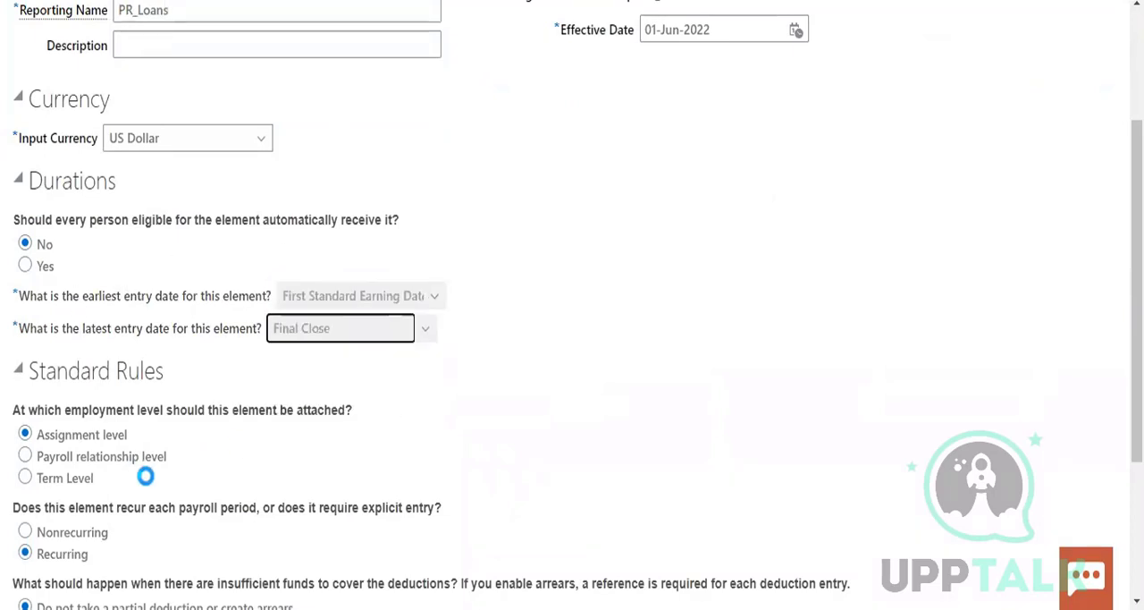
pyautogui.scroll(-1, 178, 421)
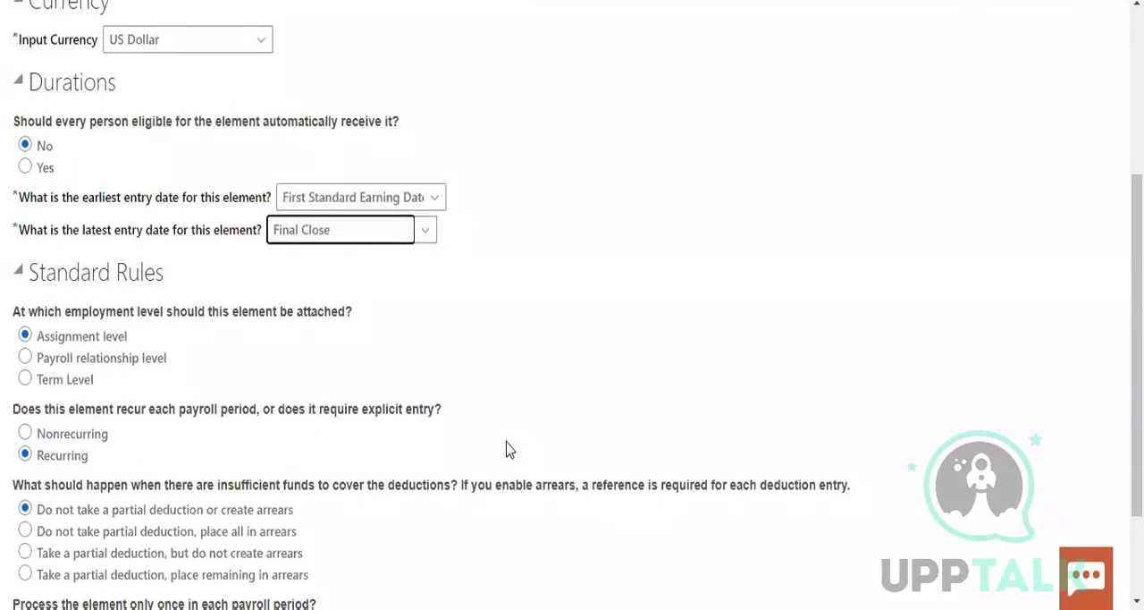
pyautogui.scroll(-2, 507, 449)
pyautogui.scroll(5, 817, 196)
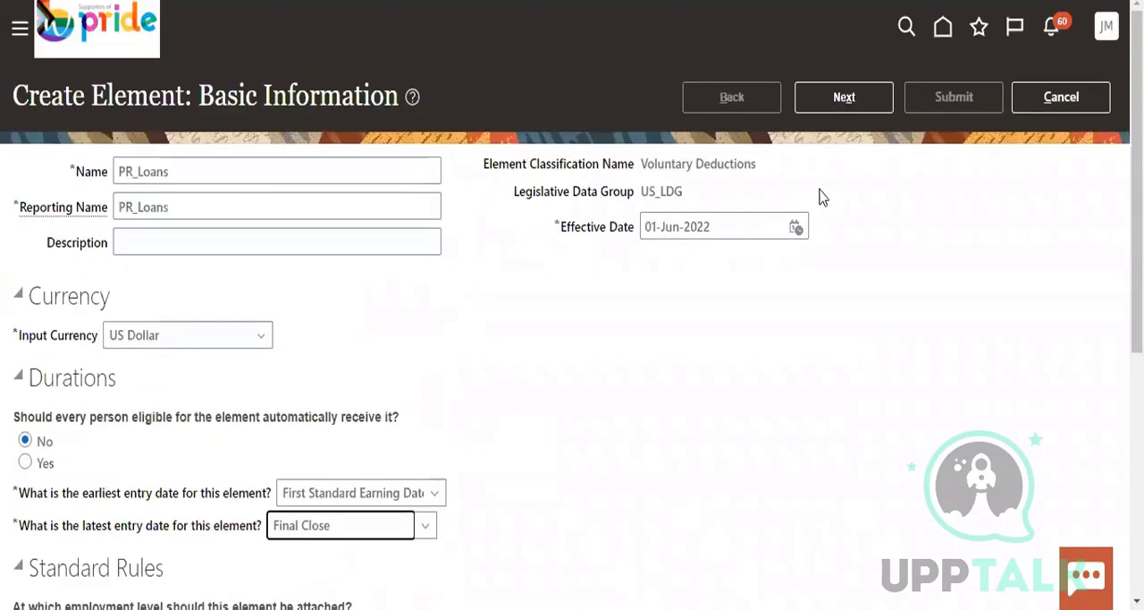
pyautogui.click(837, 105)
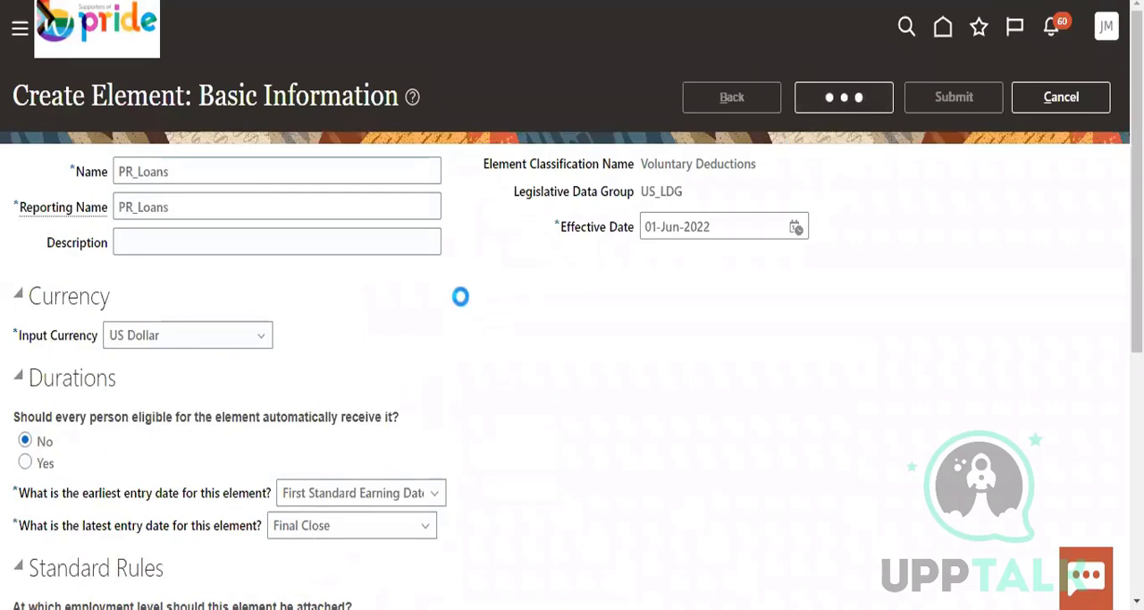
# Keep the default calculation and special rules, continue to the review, and submit the PR_Loans element
pyautogui.scroll(-2, 477, 331)
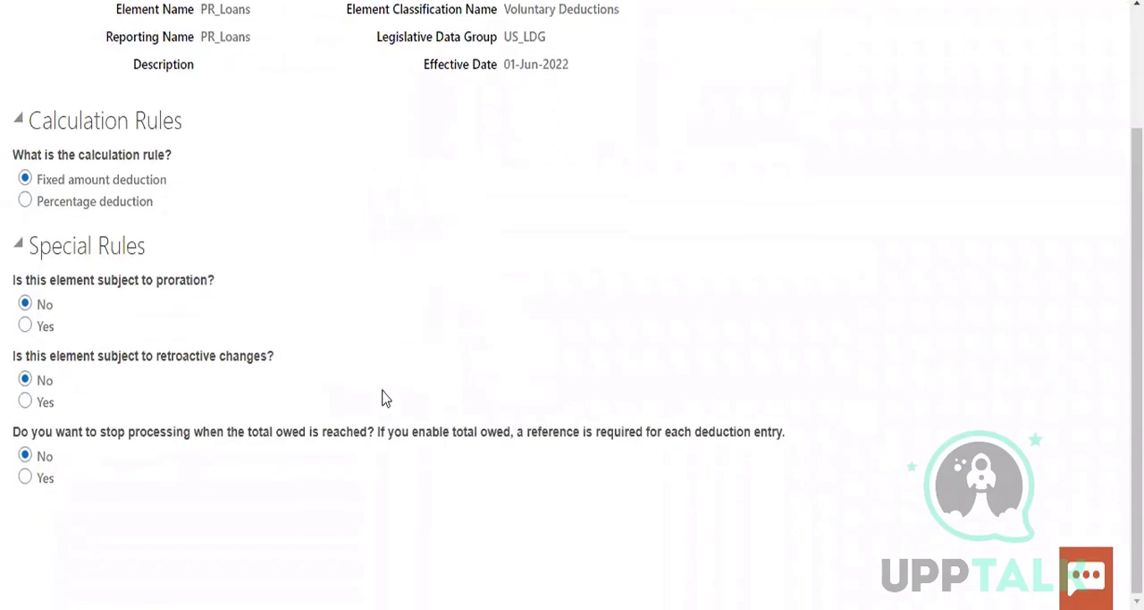
pyautogui.scroll(2, 659, 341)
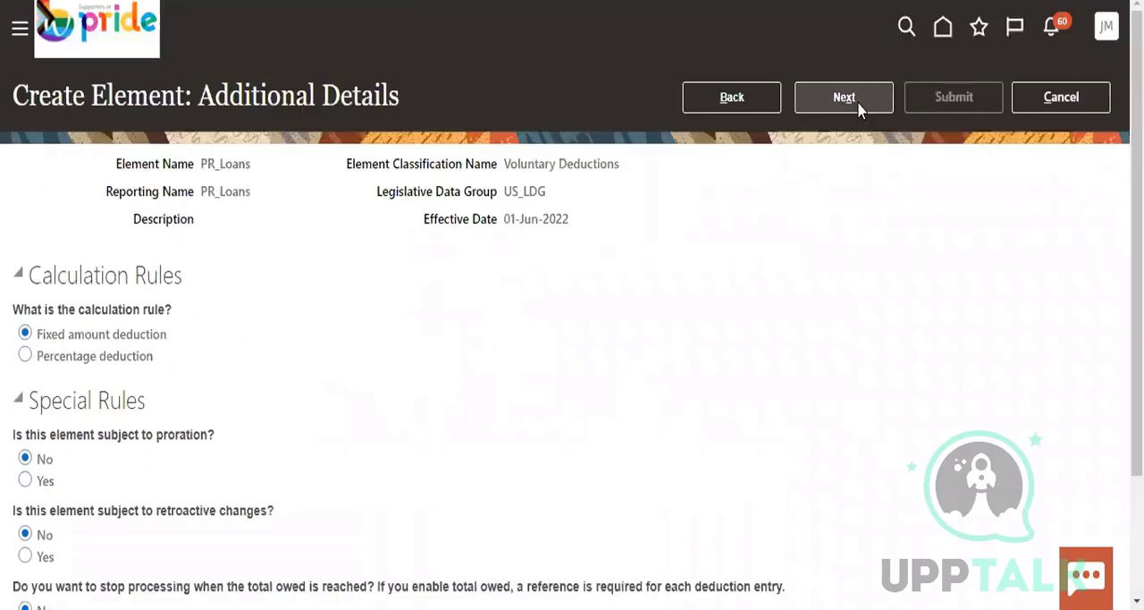
pyautogui.click(857, 101)
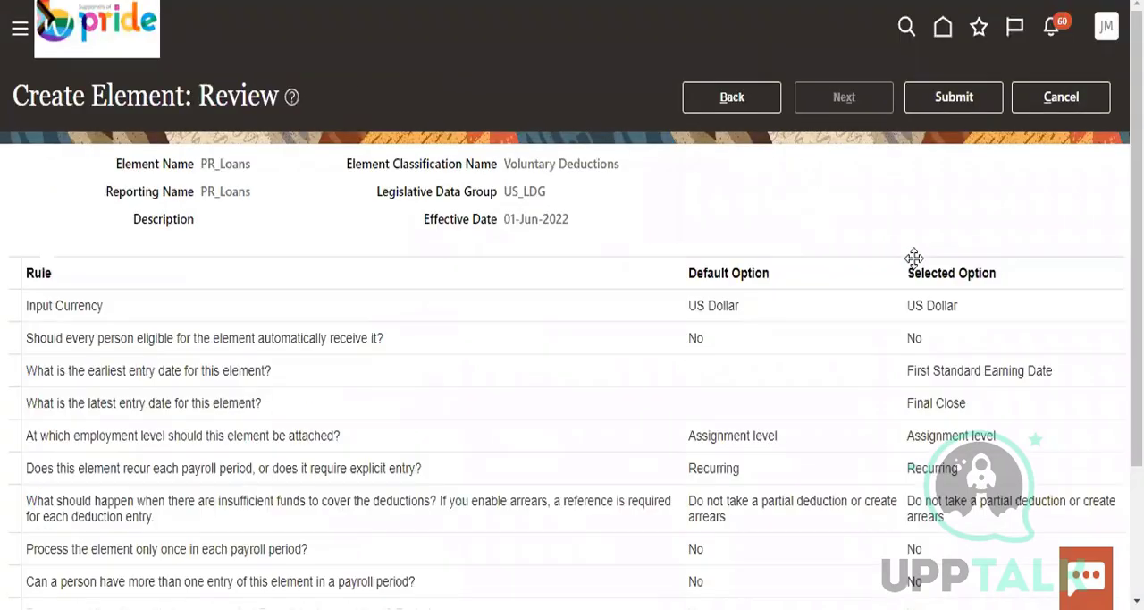
pyautogui.click(951, 100)
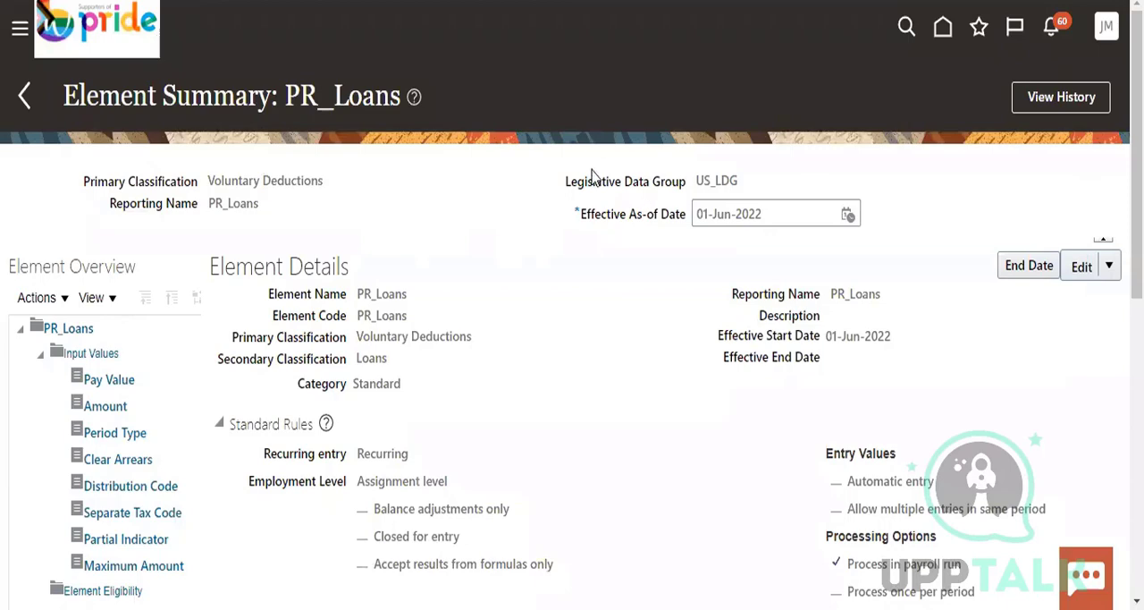
pyautogui.click(1098, 273)
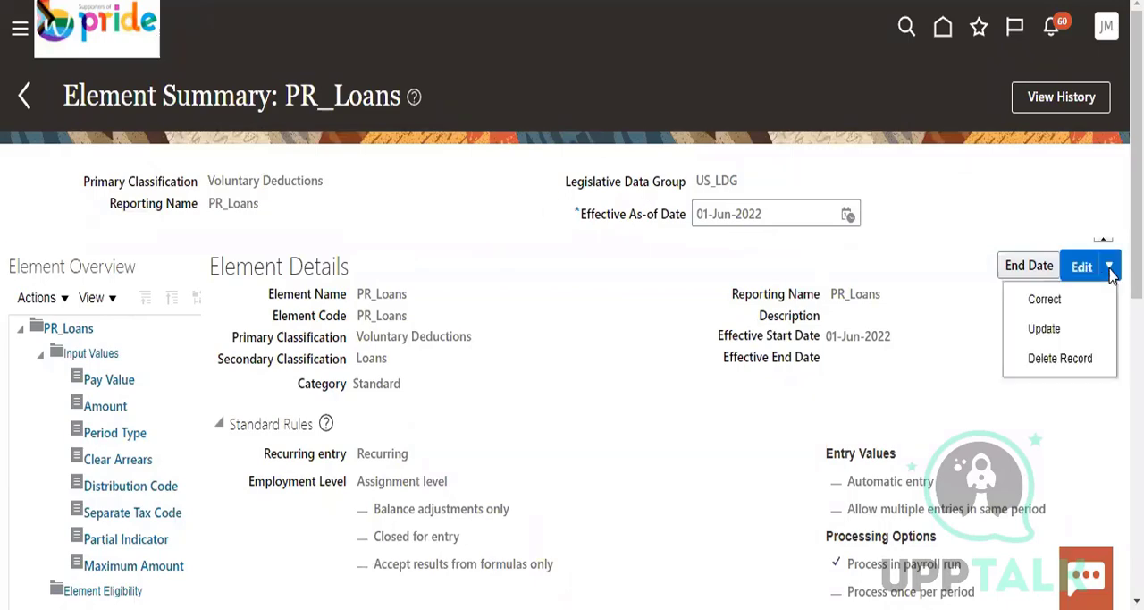
pyautogui.click(953, 243)
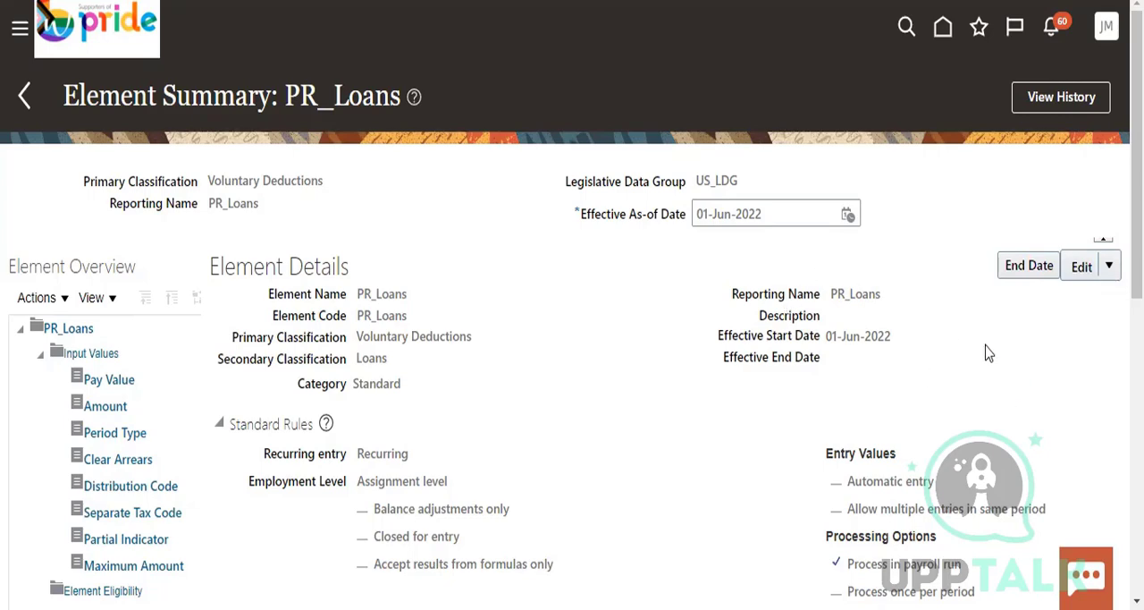
pyautogui.hotkey('ctrl', 's')
pyautogui.scroll(-1, 988, 350)
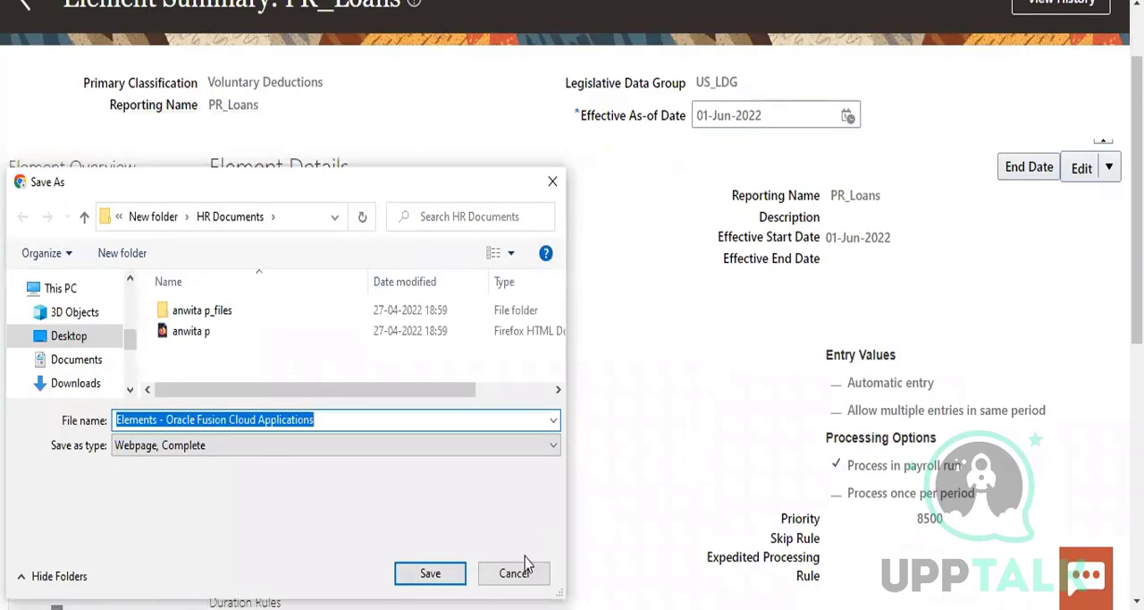
pyautogui.click(522, 575)
# Examine the PR_Loans element summary, including its standard, duration and proration rules and the element overview tree
pyautogui.scroll(-6, 754, 383)
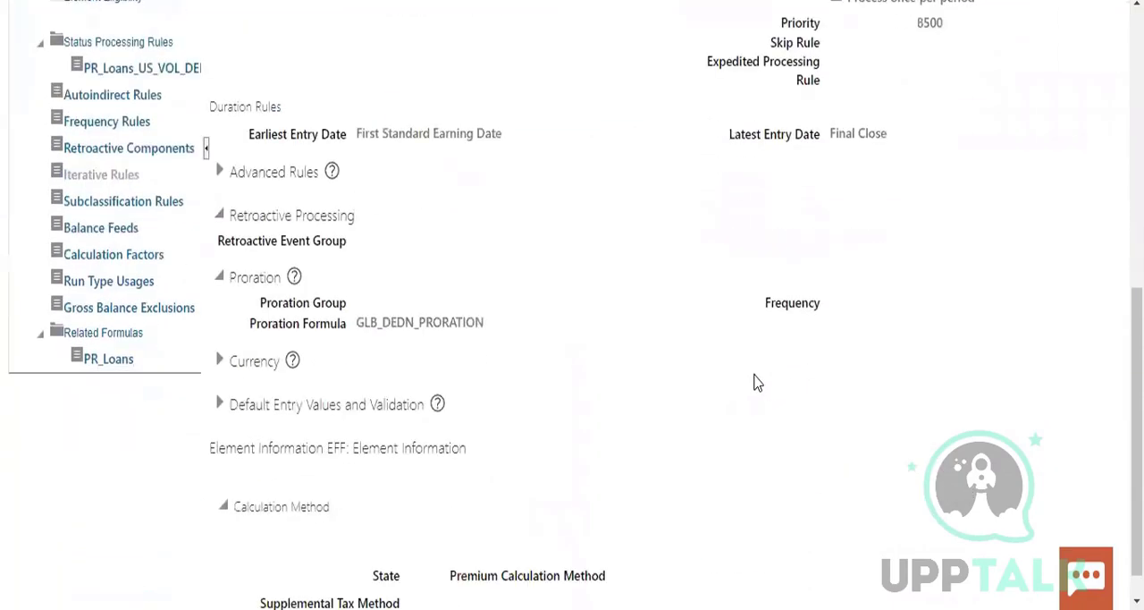
pyautogui.scroll(7, 758, 386)
pyautogui.scroll(-7, 758, 386)
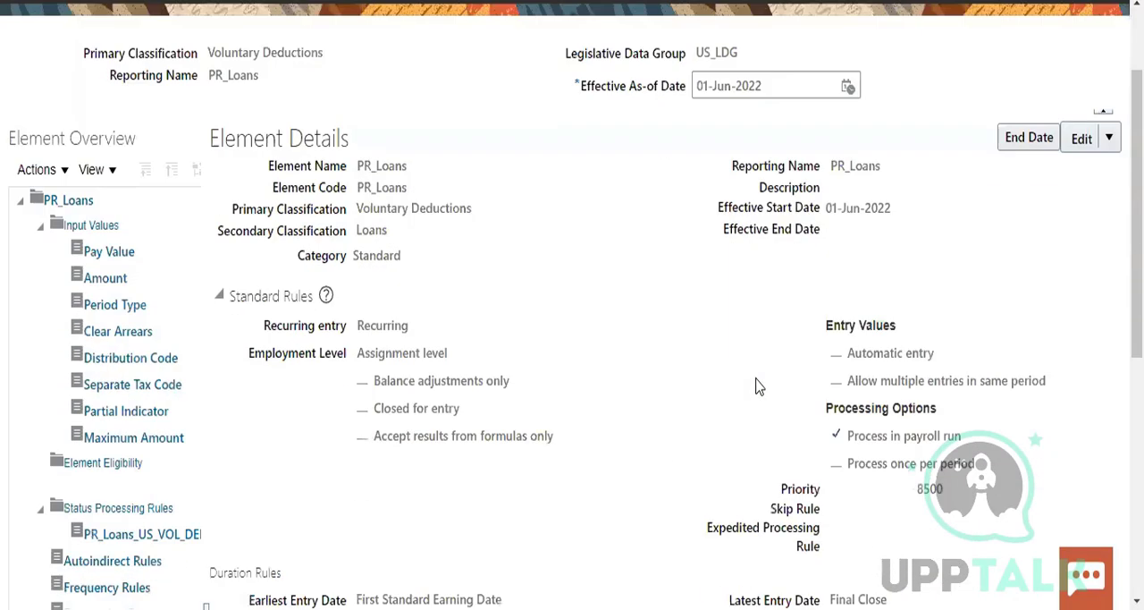
pyautogui.click(95, 324)
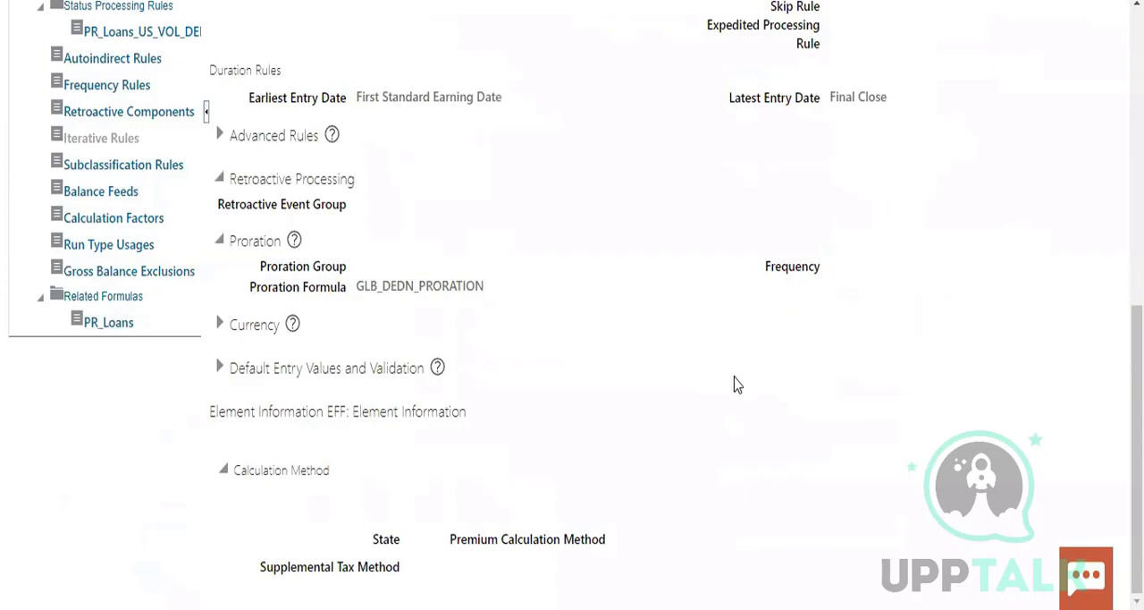
pyautogui.scroll(1, 781, 396)
pyautogui.scroll(7, 778, 396)
pyautogui.scroll(-8, 728, 388)
pyautogui.scroll(6, 684, 381)
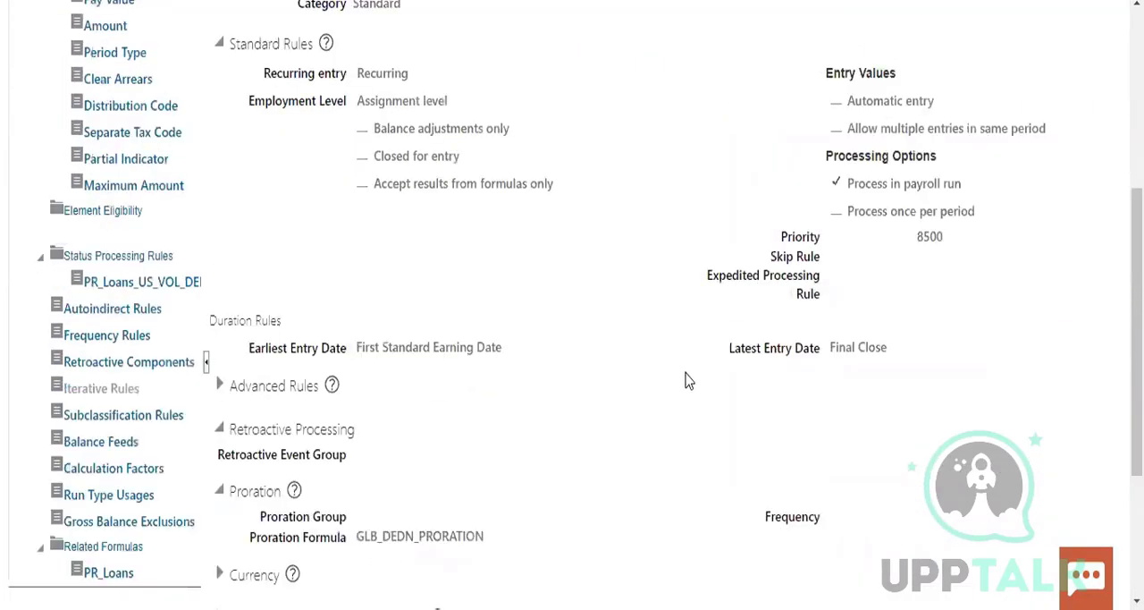
pyautogui.scroll(2, 761, 222)
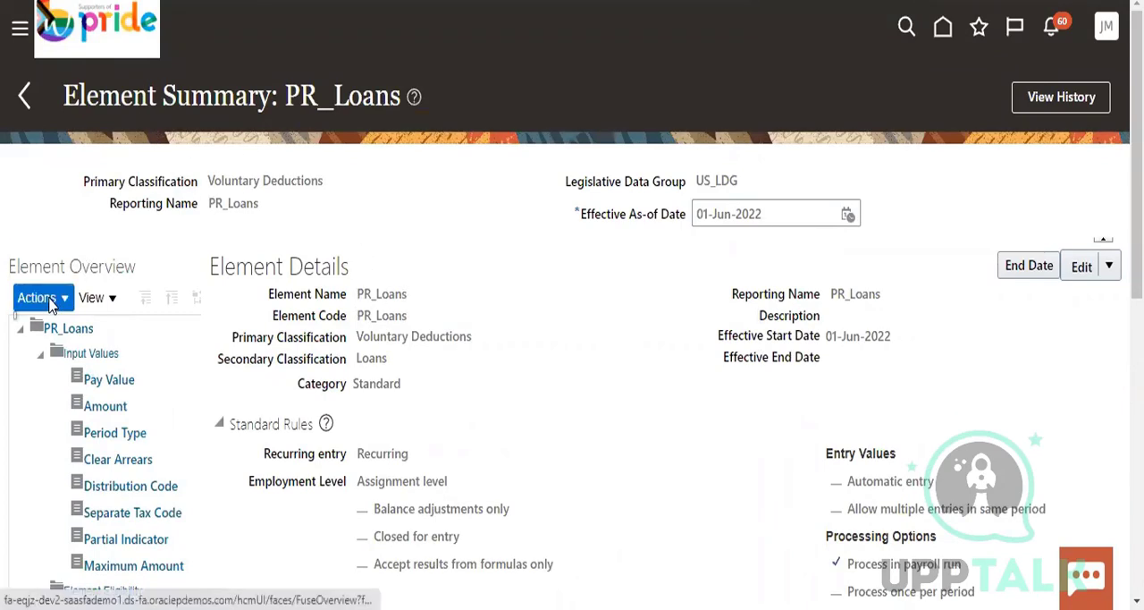
pyautogui.scroll(-1, 113, 386)
pyautogui.scroll(1, 113, 386)
# Open the Pay Value input value of PR_Loans for correction
pyautogui.click(111, 380)
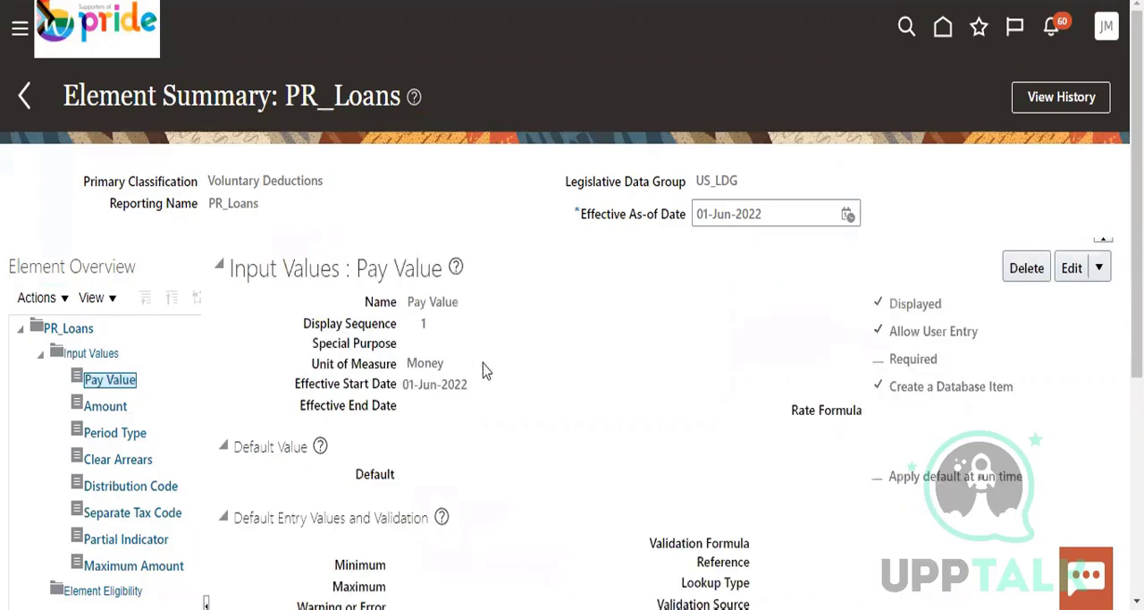
pyautogui.scroll(-2, 474, 393)
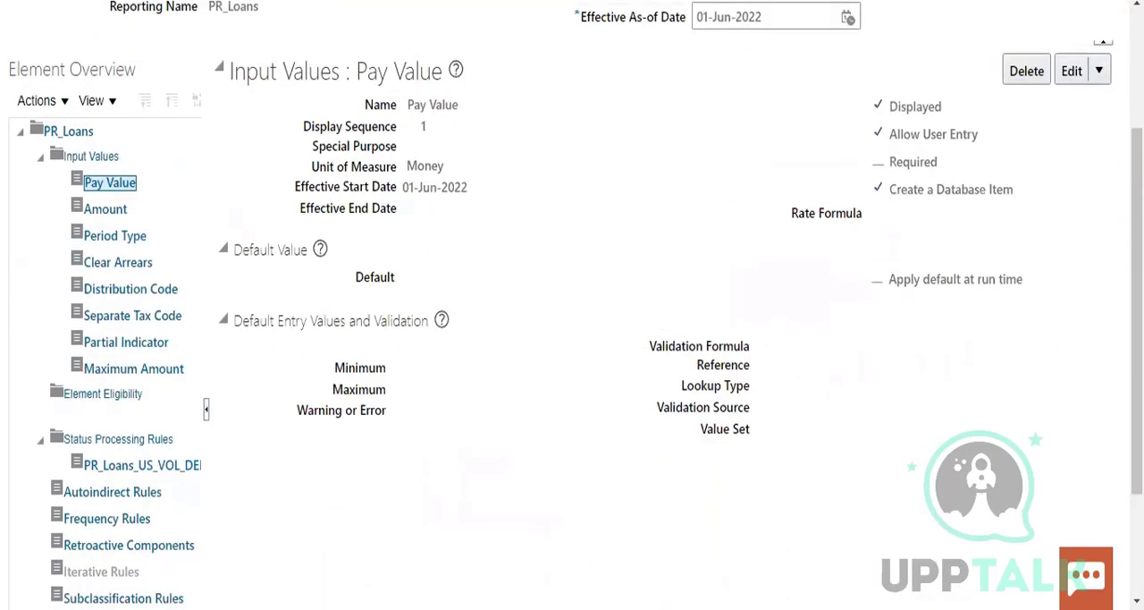
pyautogui.click(1098, 71)
pyautogui.click(1044, 103)
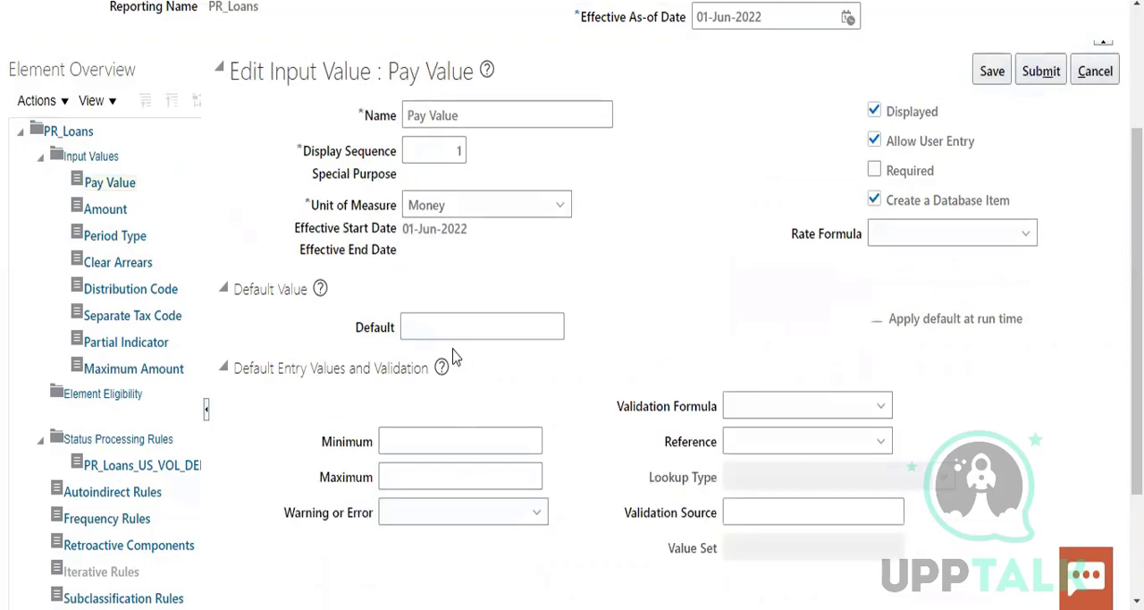
pyautogui.click(452, 327)
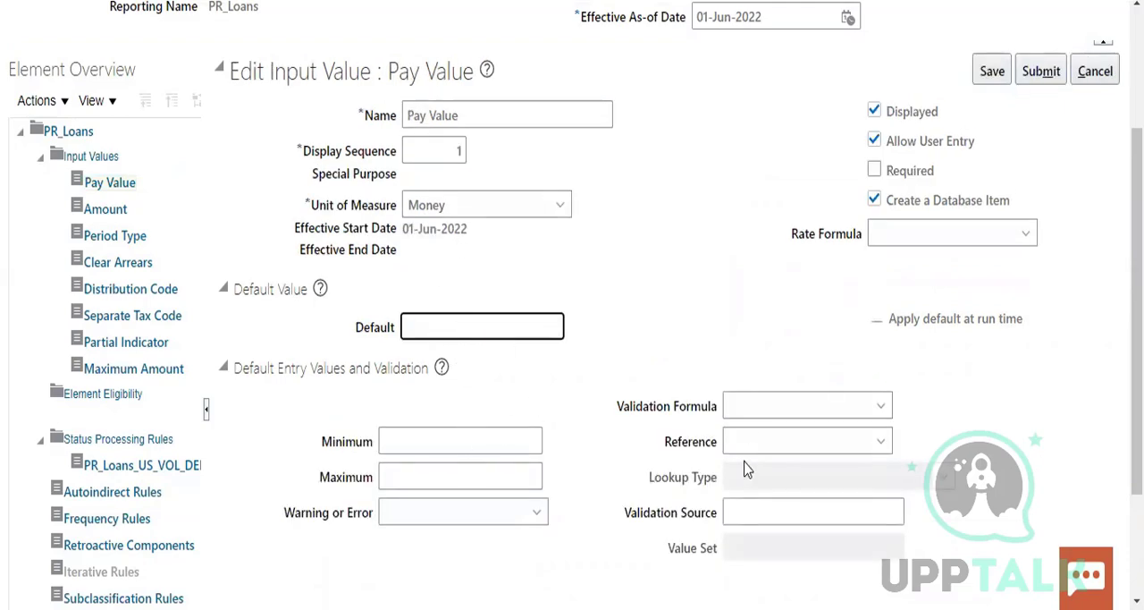
# Try Number as the Pay Value's unit of measure, and set it back to Money
pyautogui.click(471, 214)
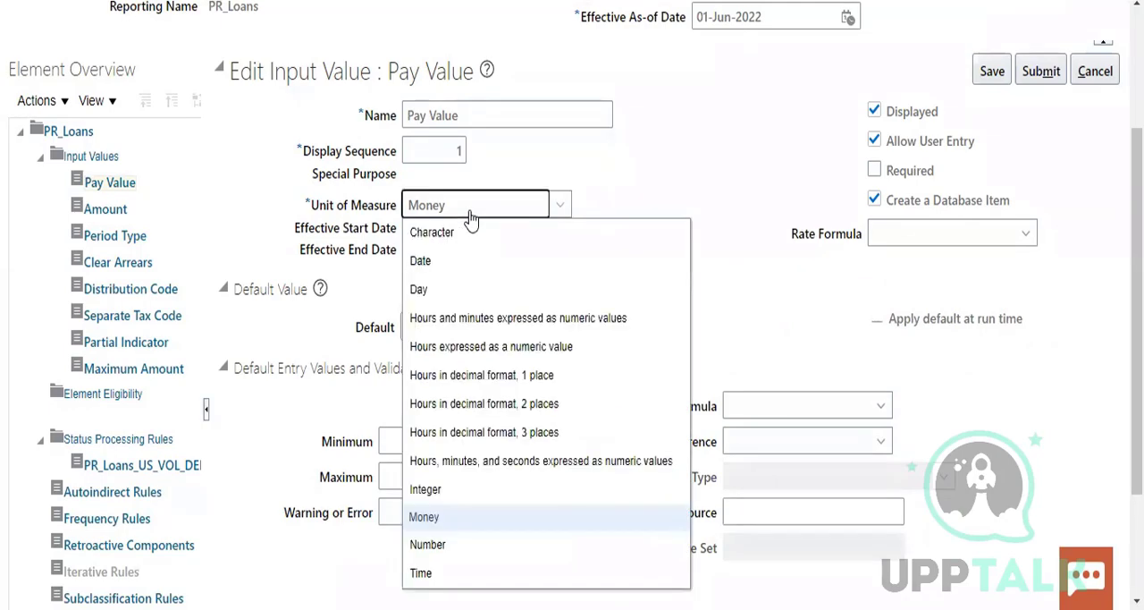
pyautogui.click(428, 544)
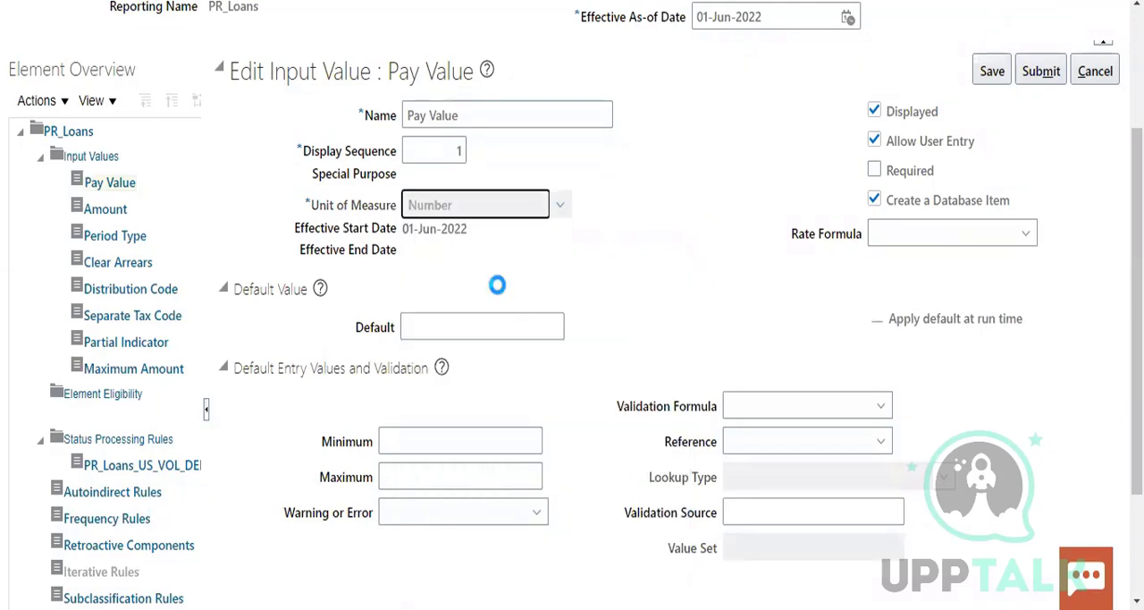
pyautogui.click(523, 208)
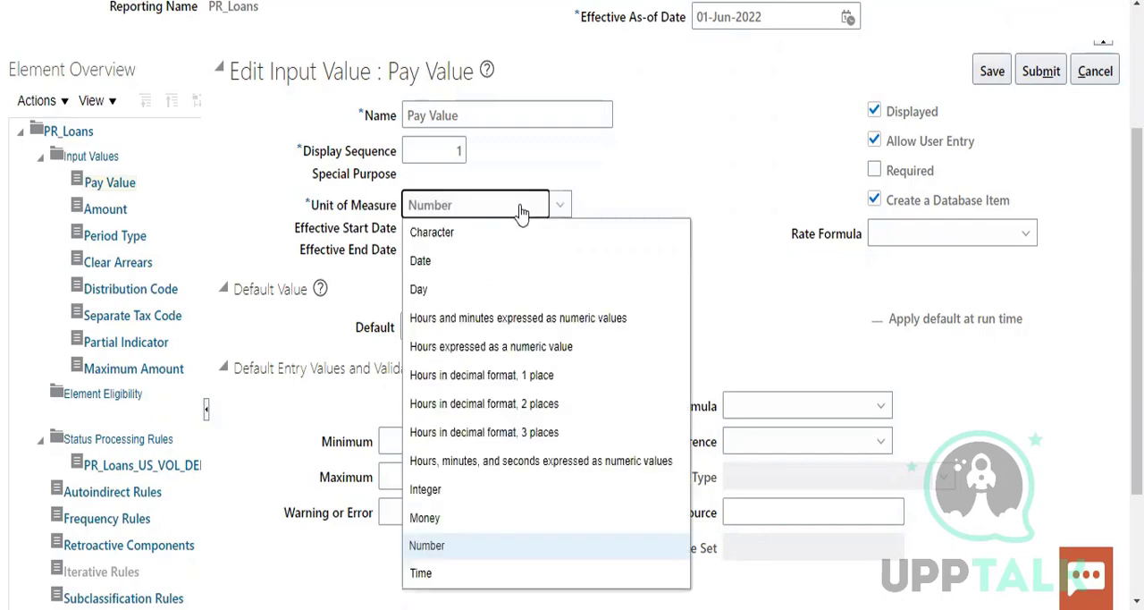
pyautogui.click(450, 518)
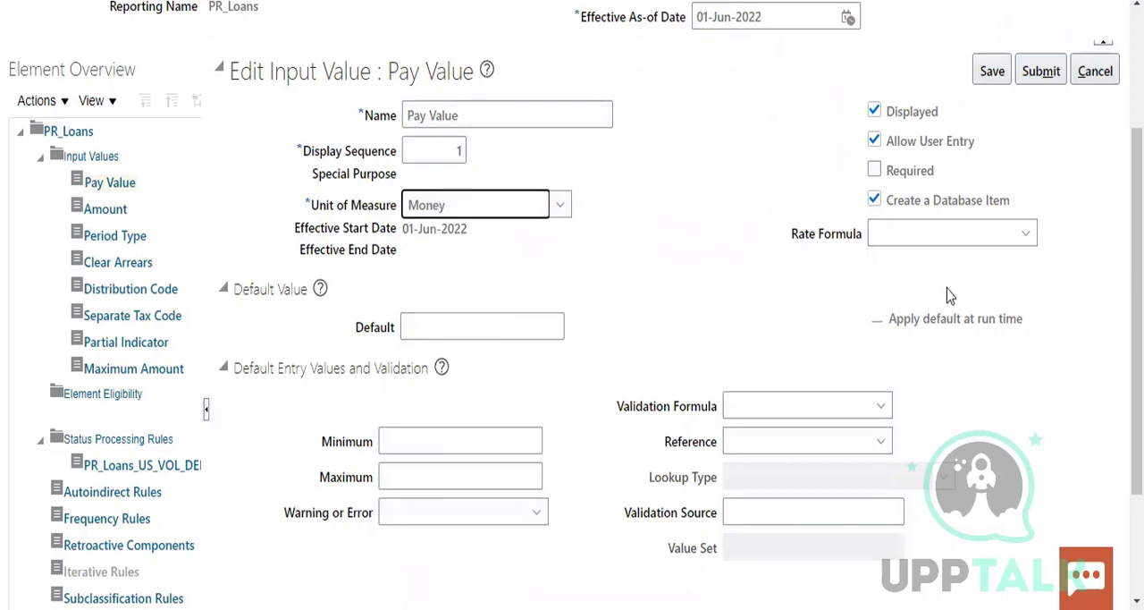
# Set the Pay Value's default to 5,000, its minimum to 1,000 and its maximum to 4,000
pyautogui.click(470, 330)
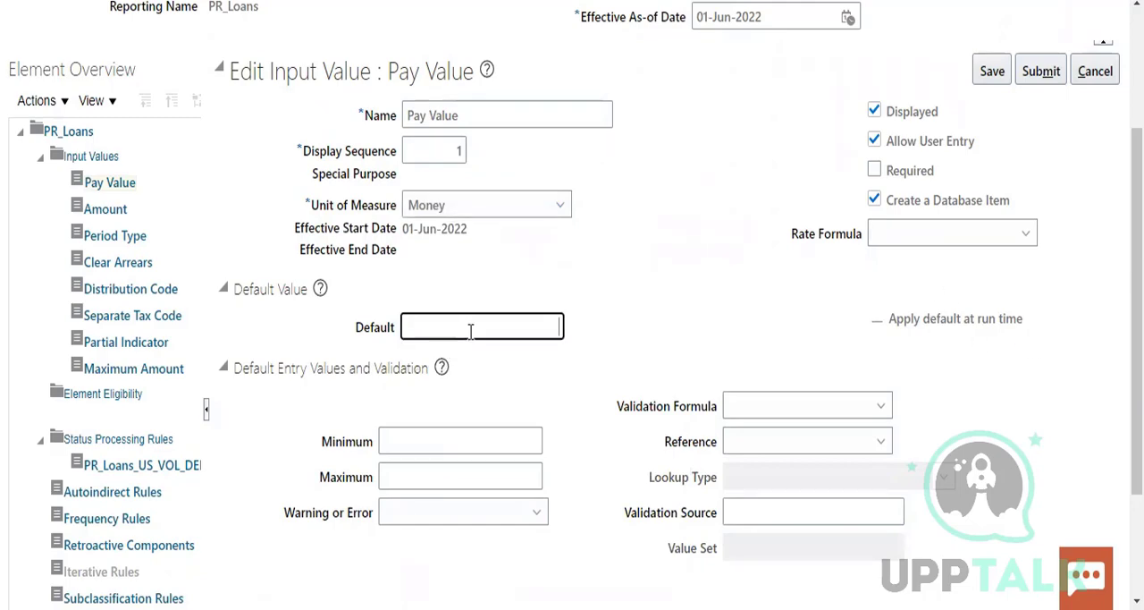
pyautogui.write('5000')
pyautogui.click(767, 409)
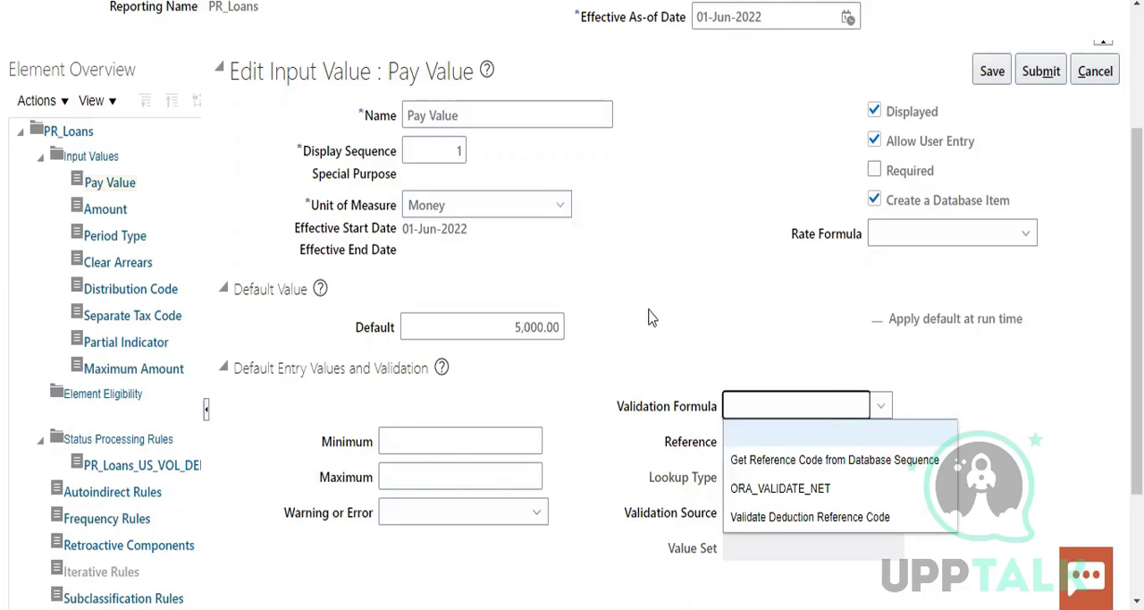
pyautogui.click(520, 447)
pyautogui.write('1')
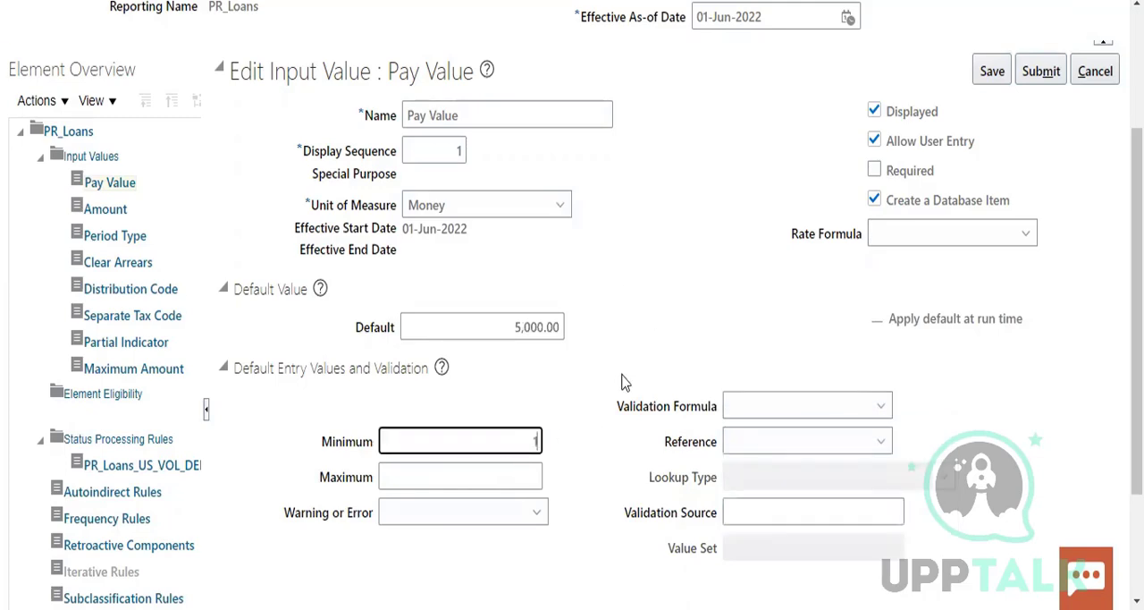
pyautogui.write('000')
pyautogui.click(531, 476)
pyautogui.write('400')
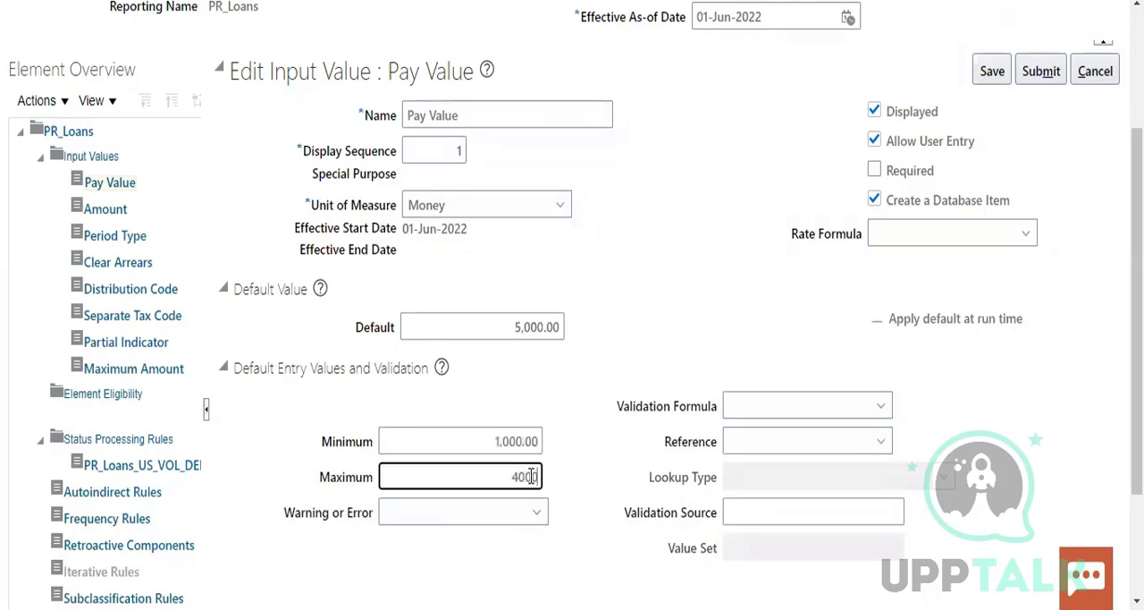
# Set the Warning or Error option for the Pay Value's minimum and maximum limits to Warning
pyautogui.click(513, 509)
pyautogui.click(485, 483)
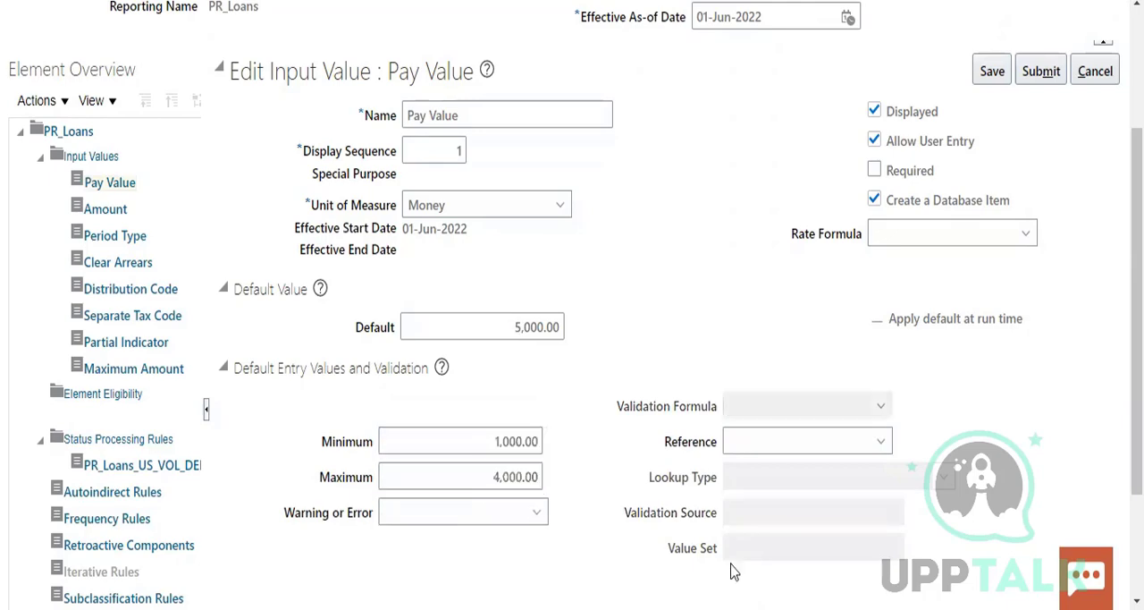
pyautogui.click(519, 517)
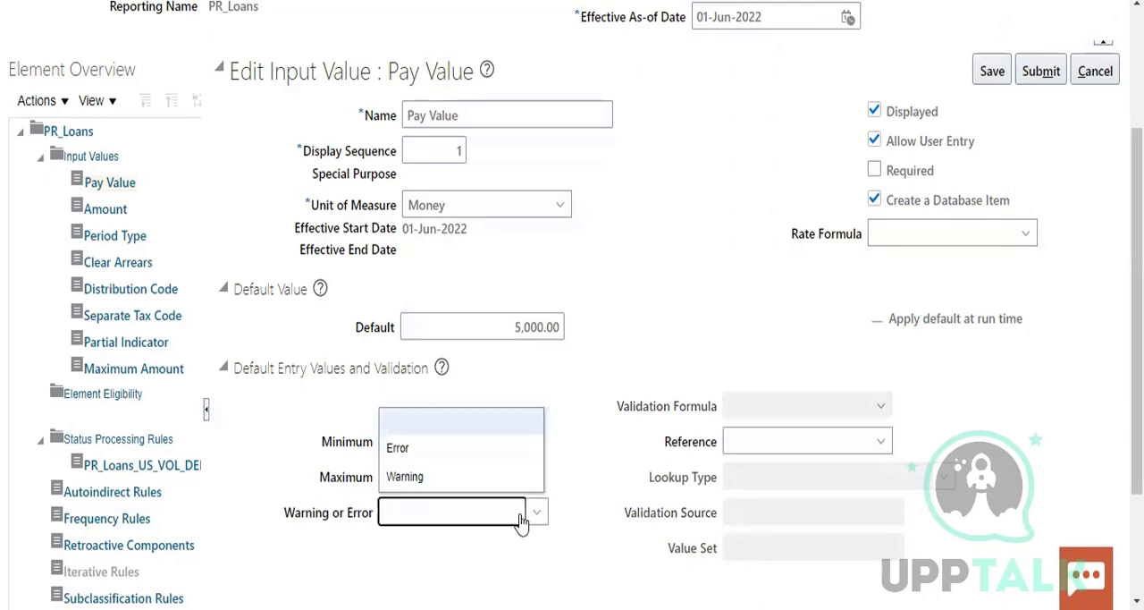
pyautogui.click(445, 475)
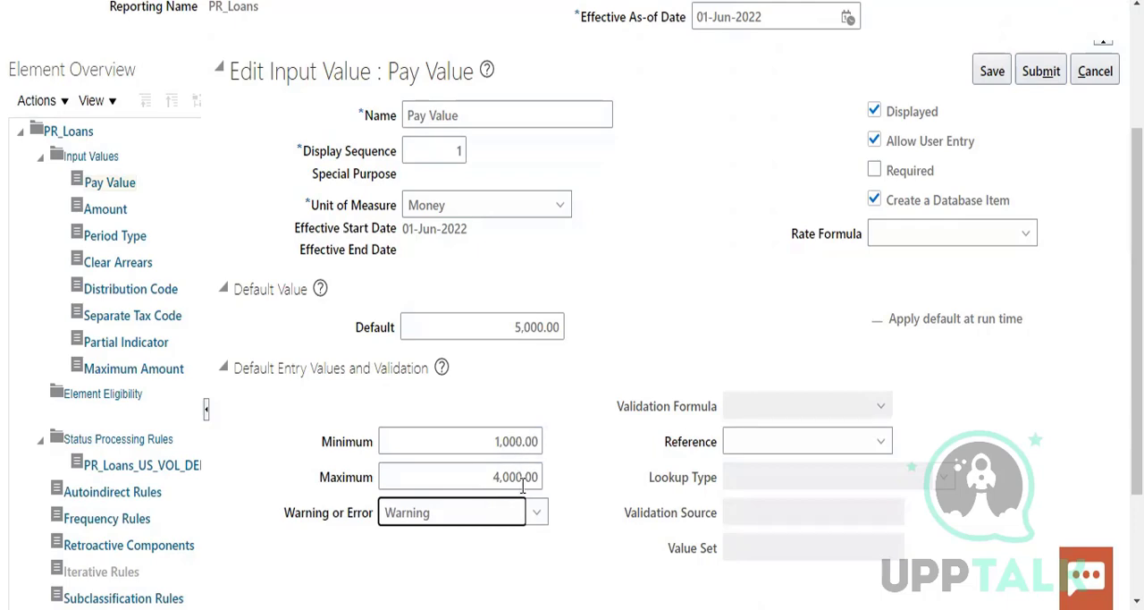
pyautogui.click(575, 414)
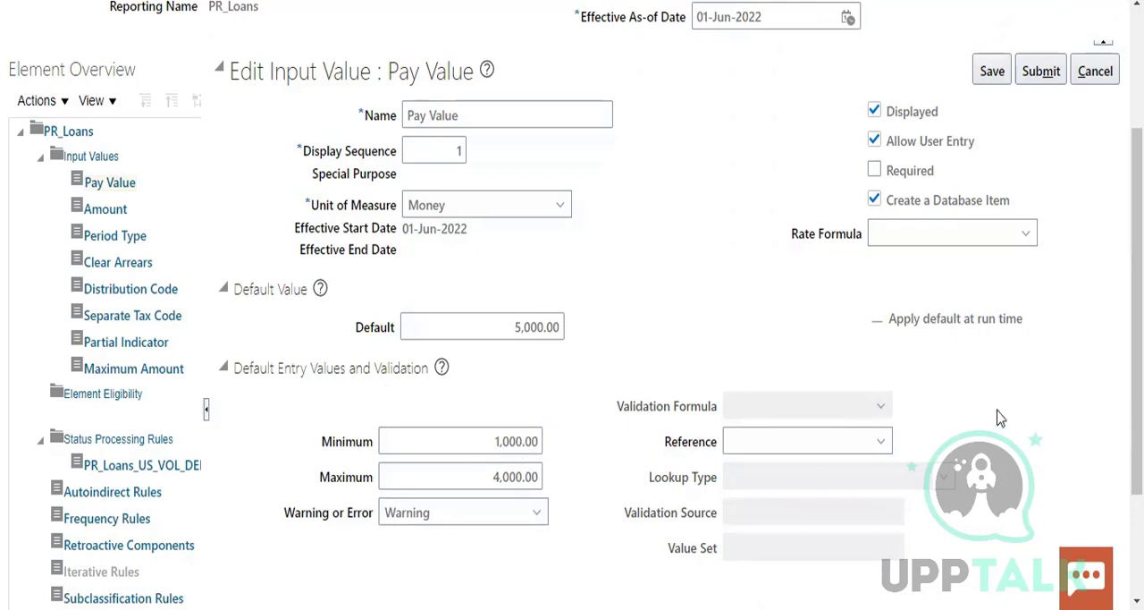
pyautogui.scroll(-3, 1000, 442)
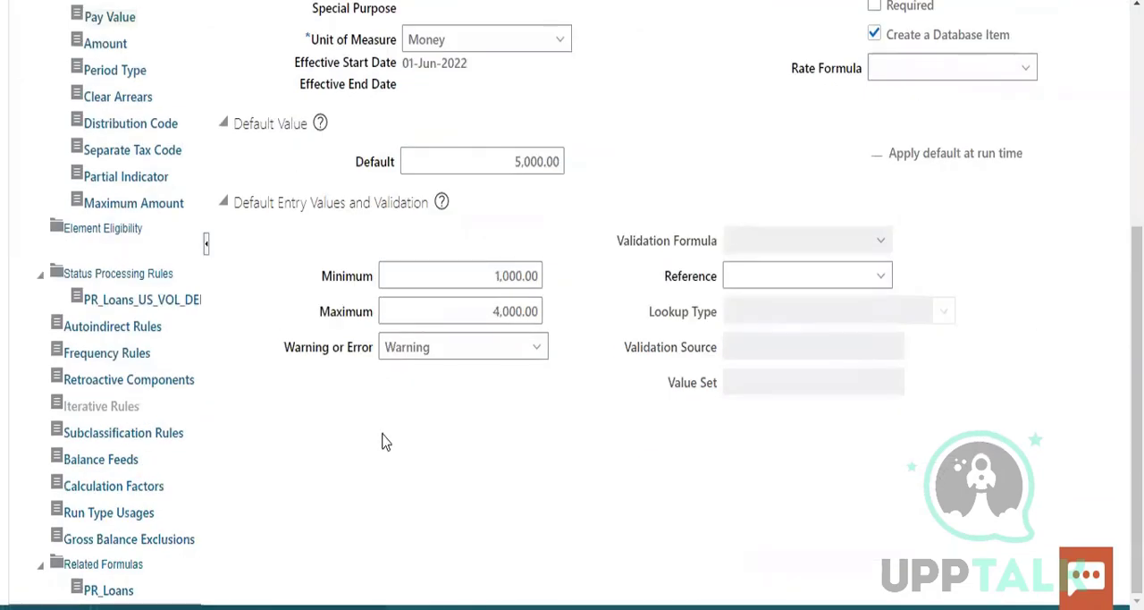
pyautogui.click(132, 274)
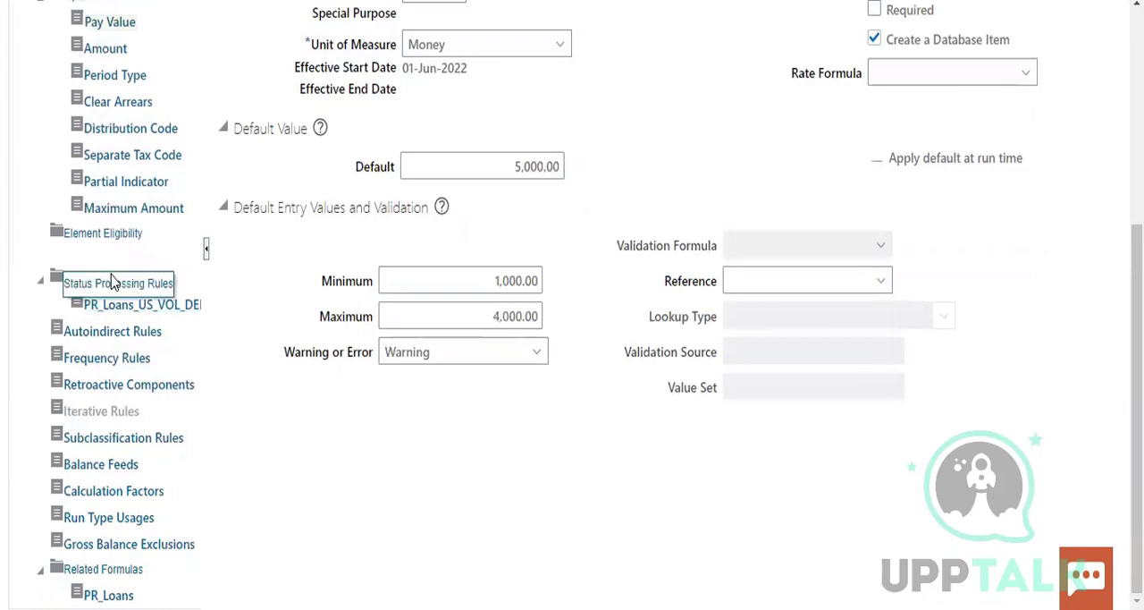
pyautogui.click(115, 283)
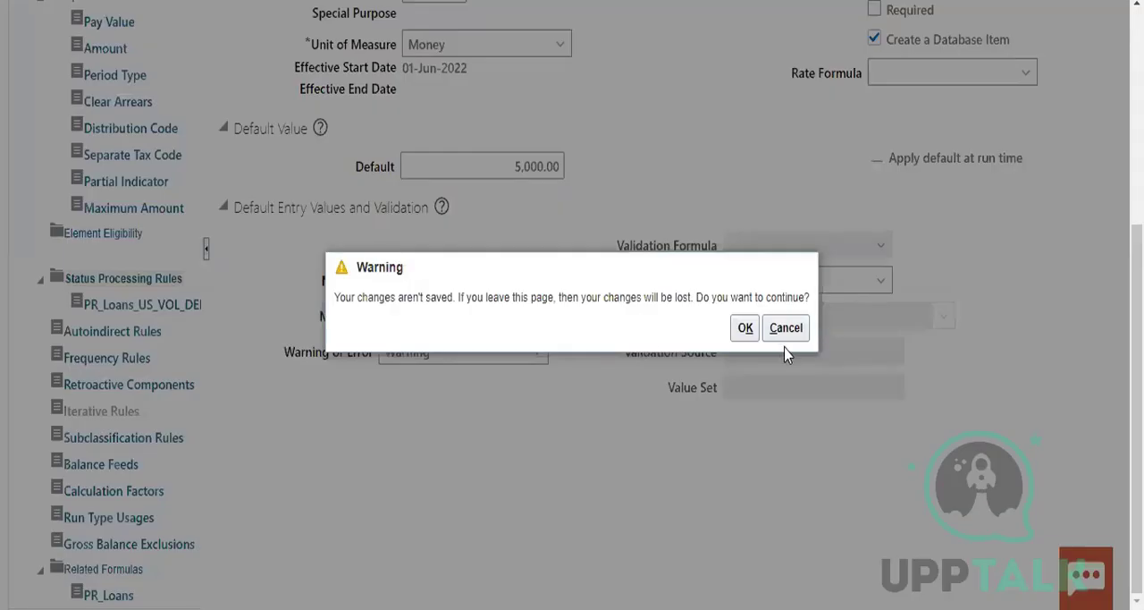
pyautogui.click(786, 330)
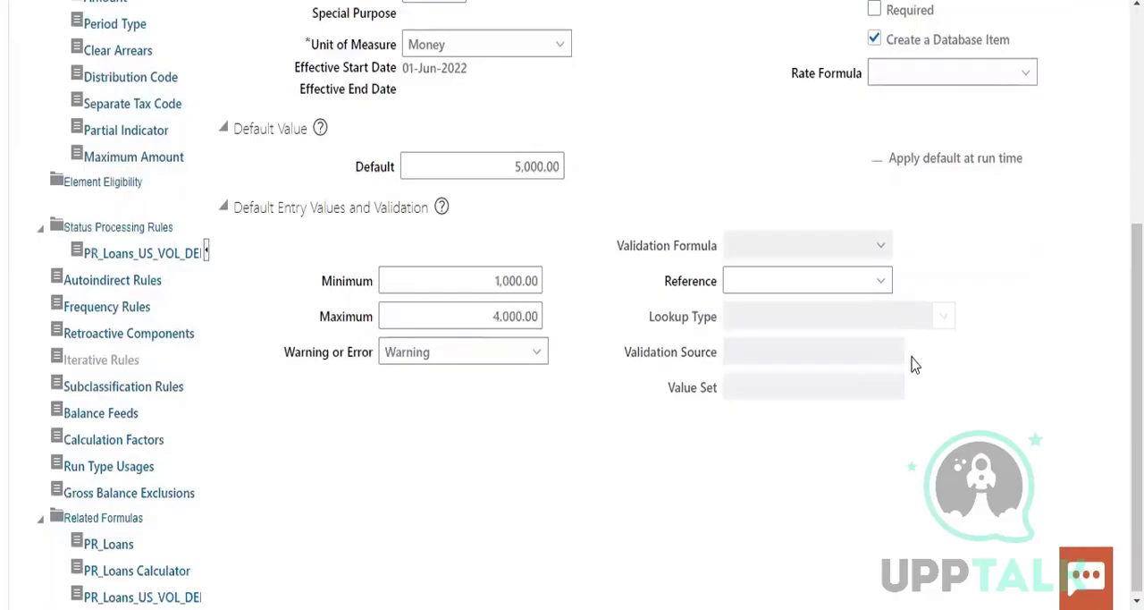
# Try to save the Pay Value input value, and set its maximum to 6,000
pyautogui.scroll(5, 912, 364)
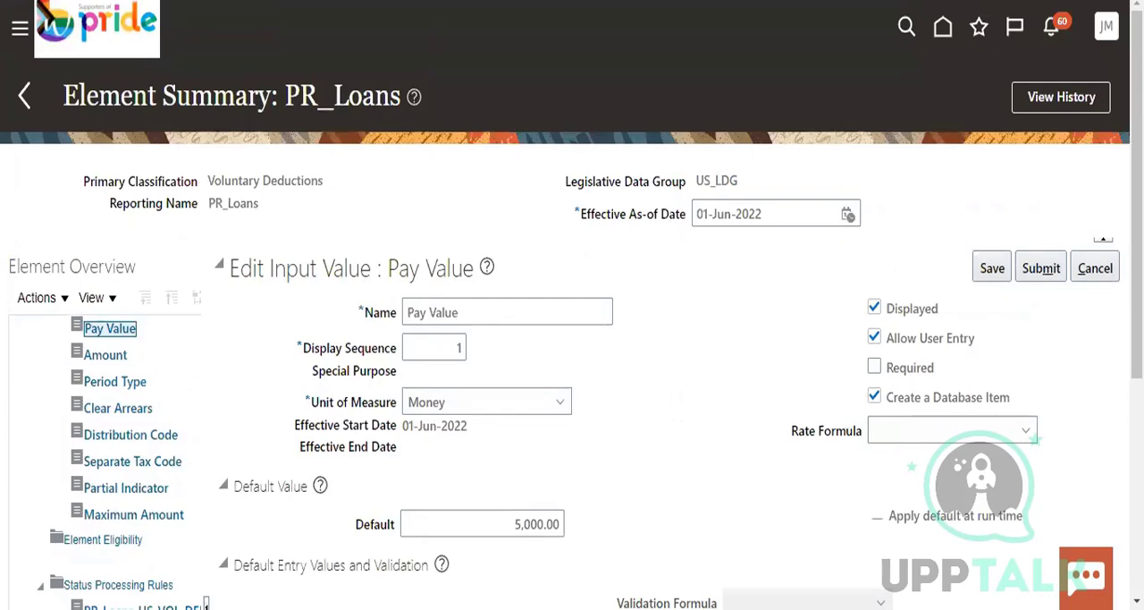
pyautogui.click(992, 268)
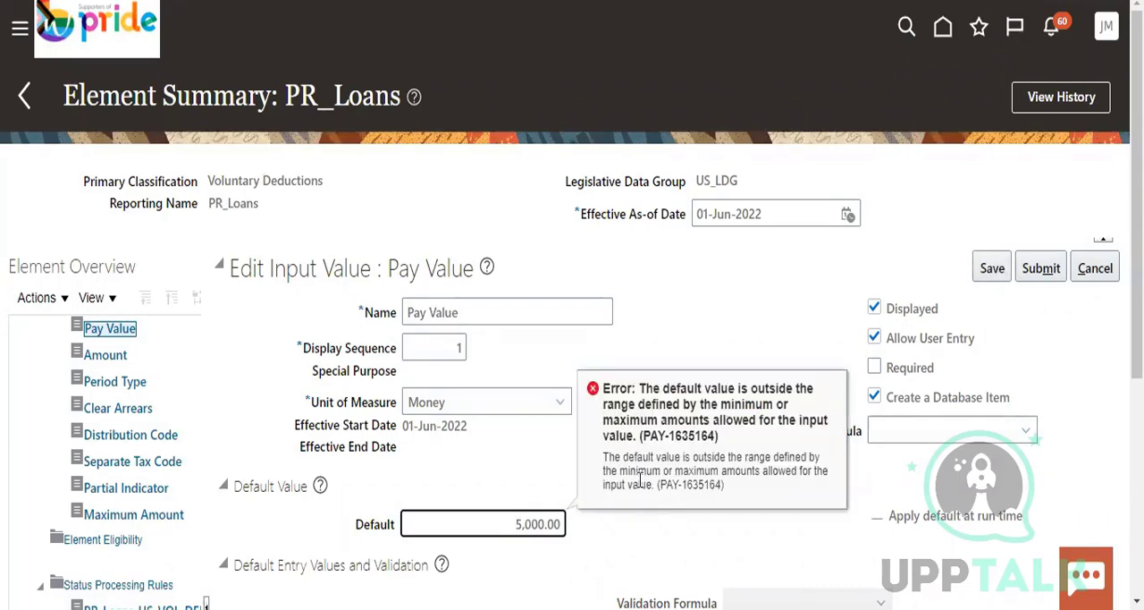
pyautogui.scroll(-2, 759, 519)
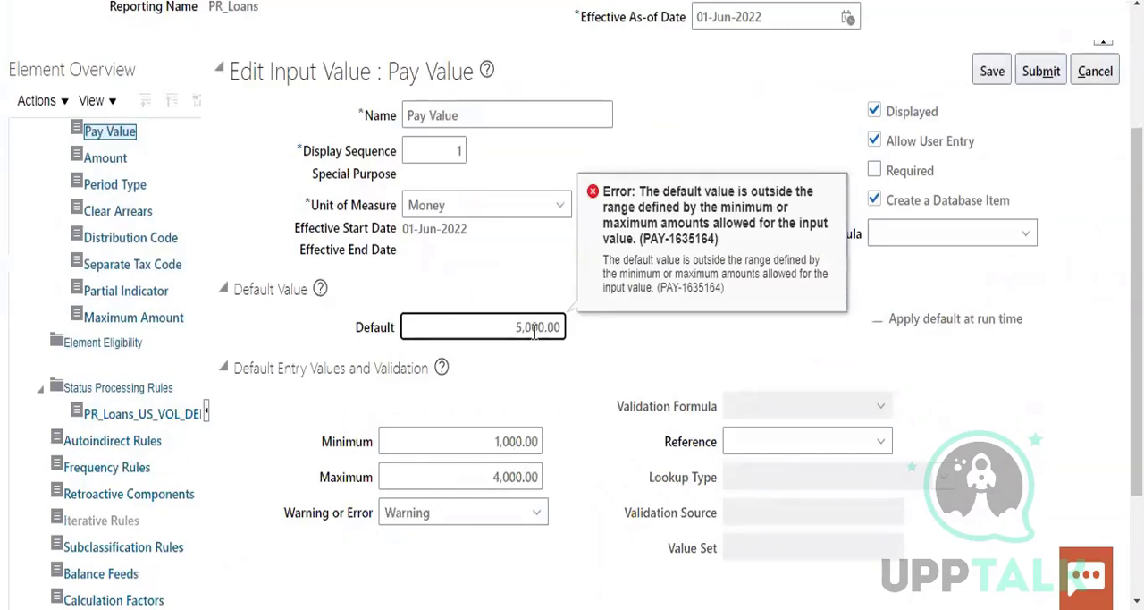
pyautogui.click(500, 475)
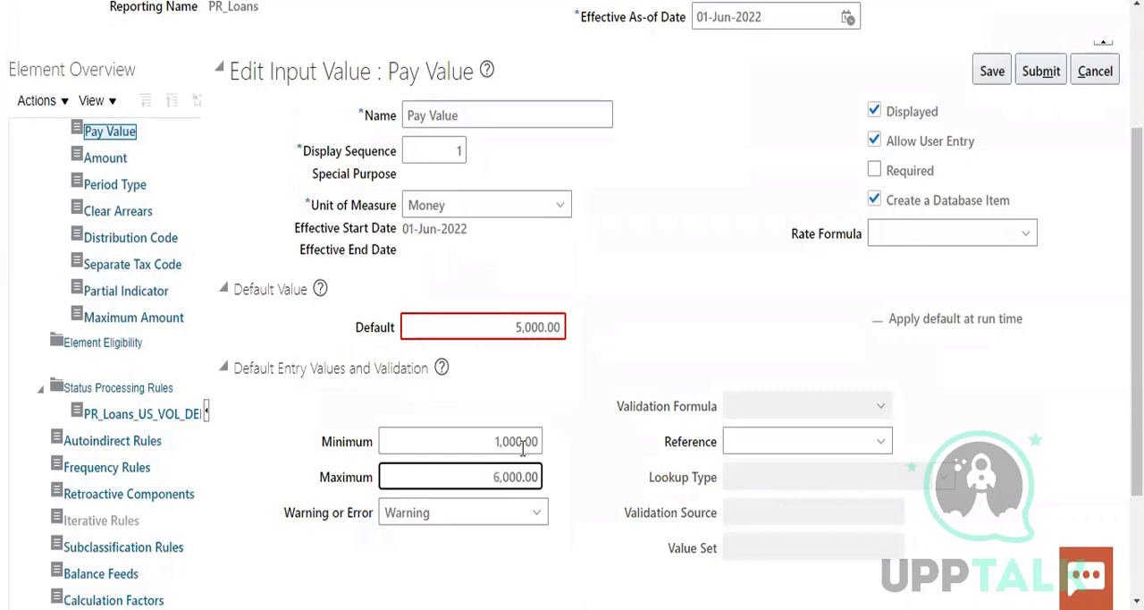
pyautogui.click(601, 302)
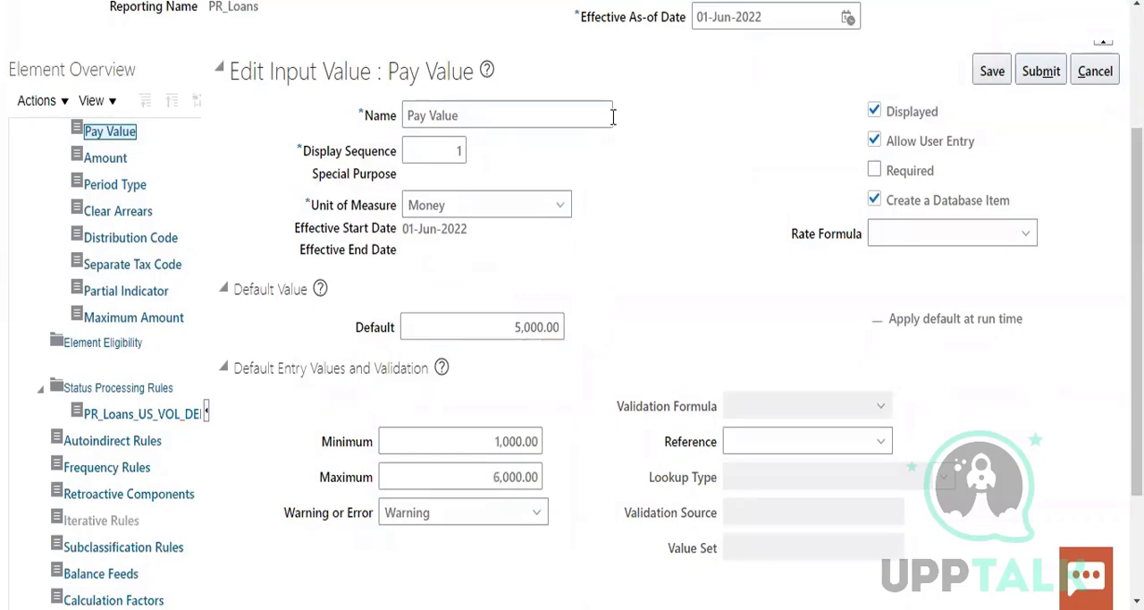
# Set the Pay Value's default to 2,000 and save the input value
pyautogui.scroll(1, 581, 268)
pyautogui.click(518, 423)
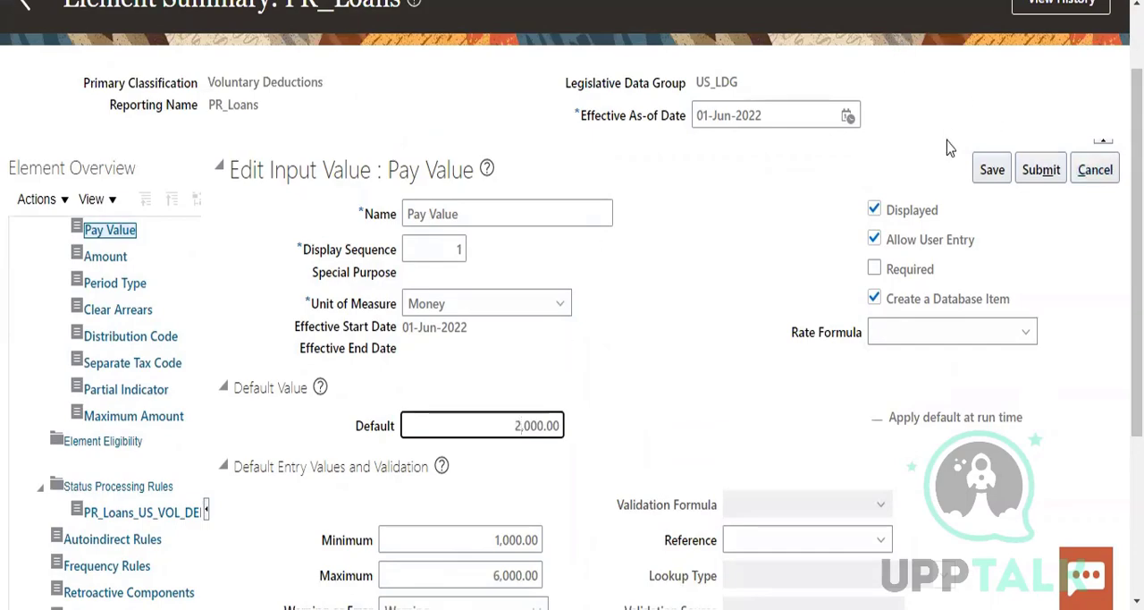
pyautogui.click(992, 169)
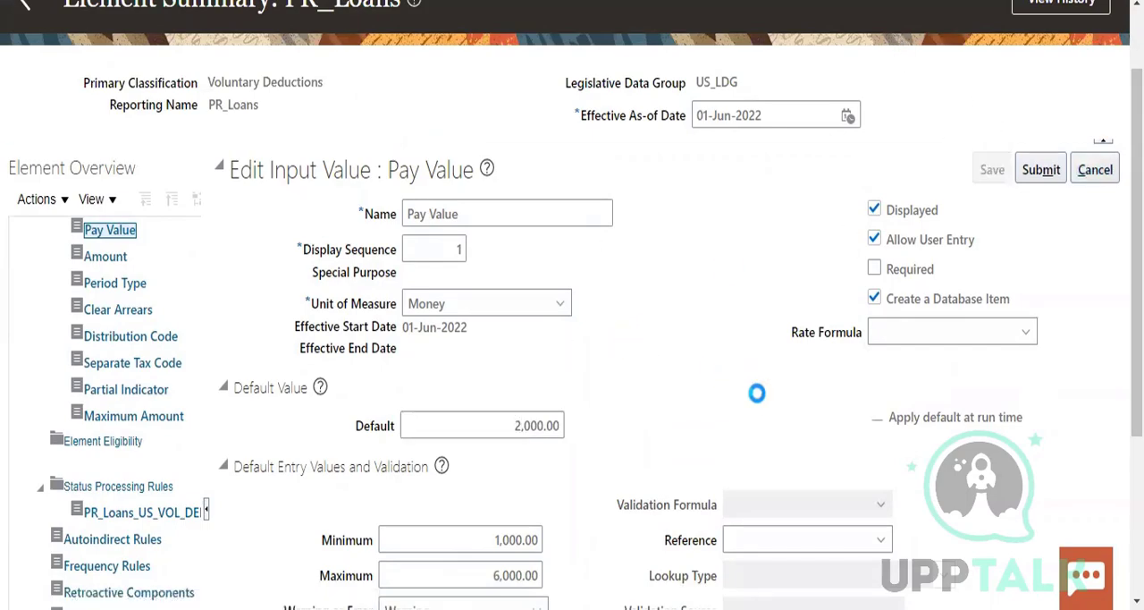
pyautogui.scroll(-3, 754, 407)
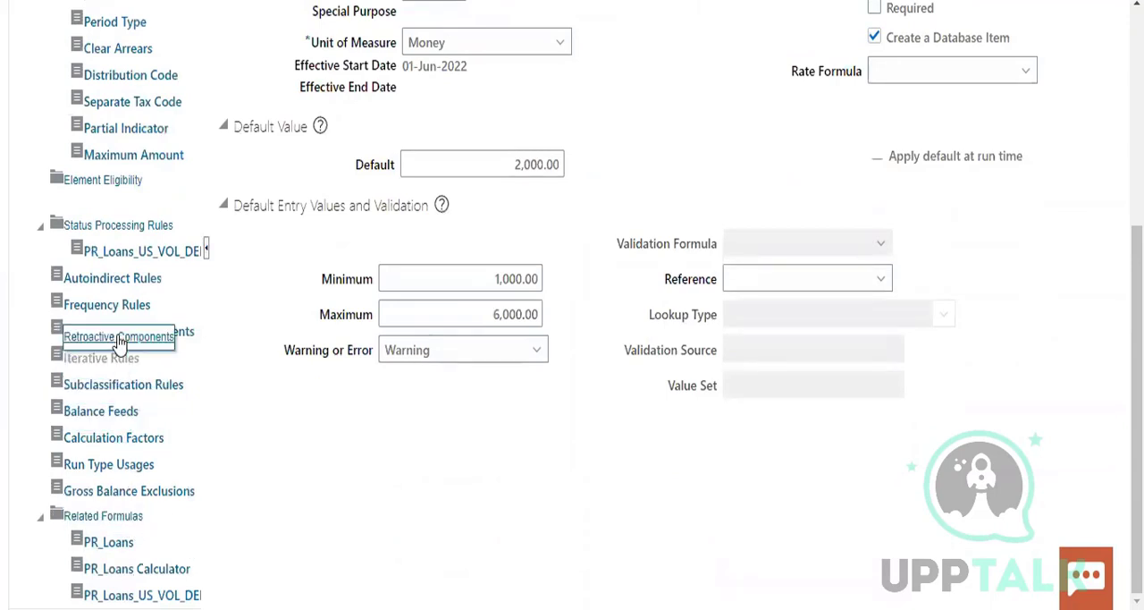
pyautogui.click(111, 310)
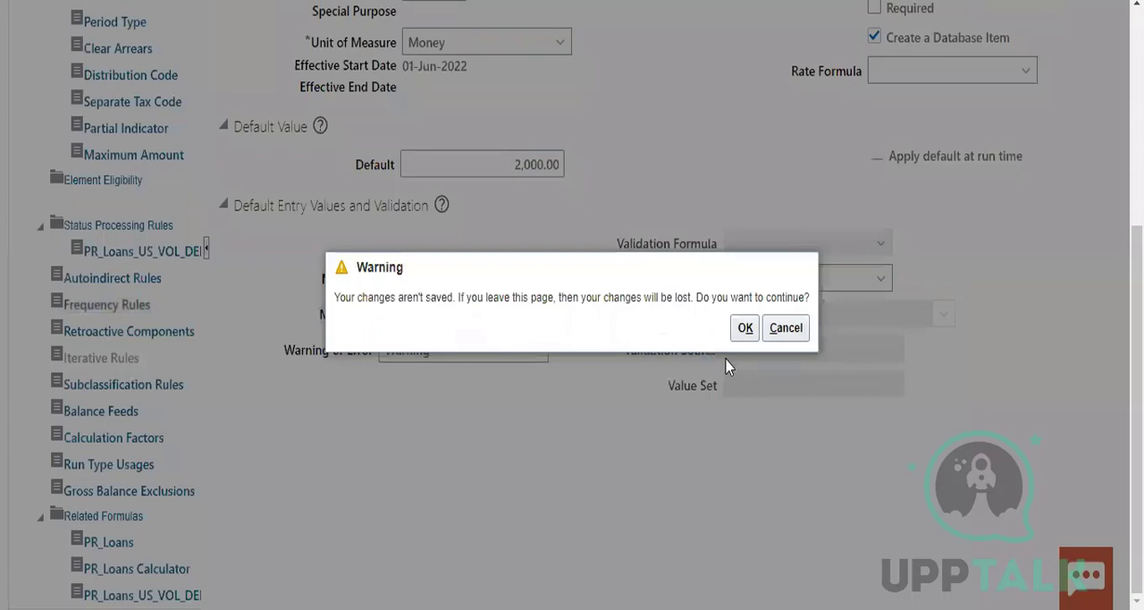
pyautogui.click(790, 328)
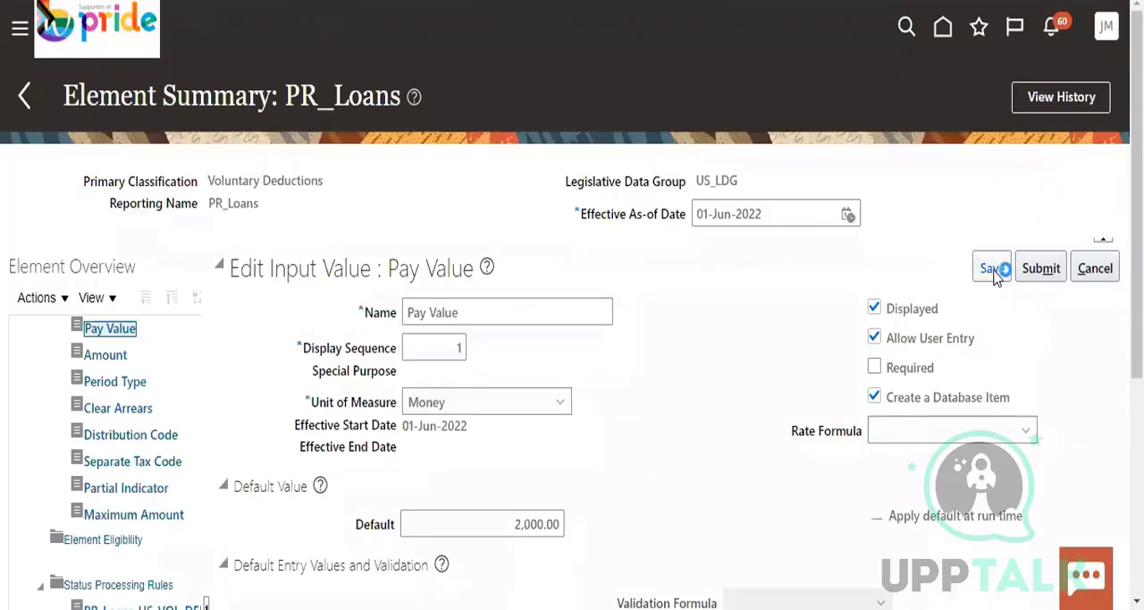
# Save the Pay Value input value changes again
pyautogui.click(992, 268)
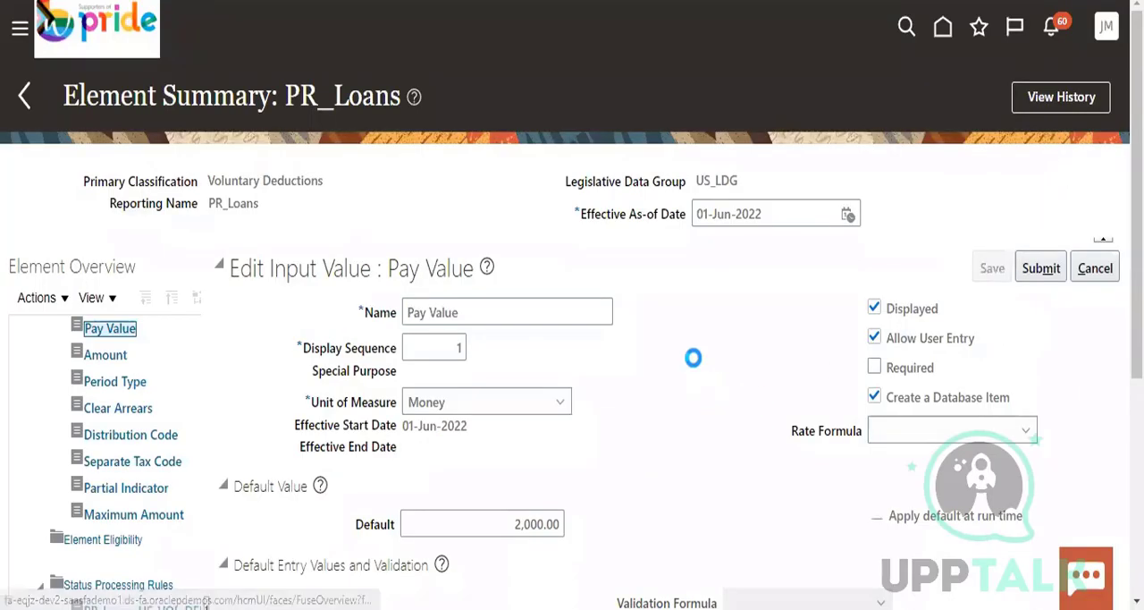
pyautogui.click(990, 270)
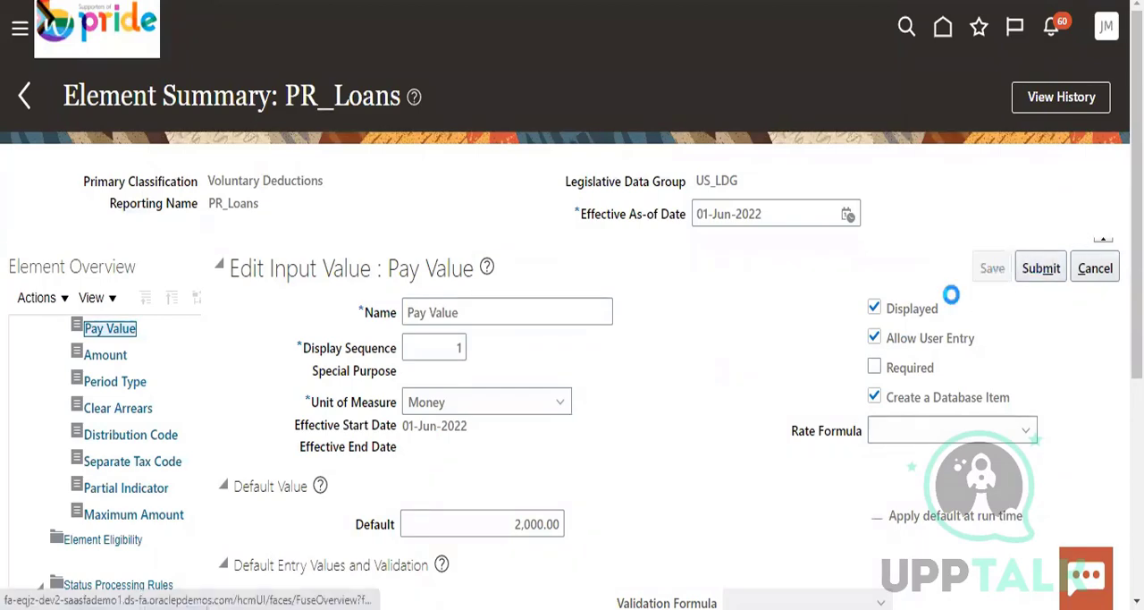
pyautogui.click(988, 283)
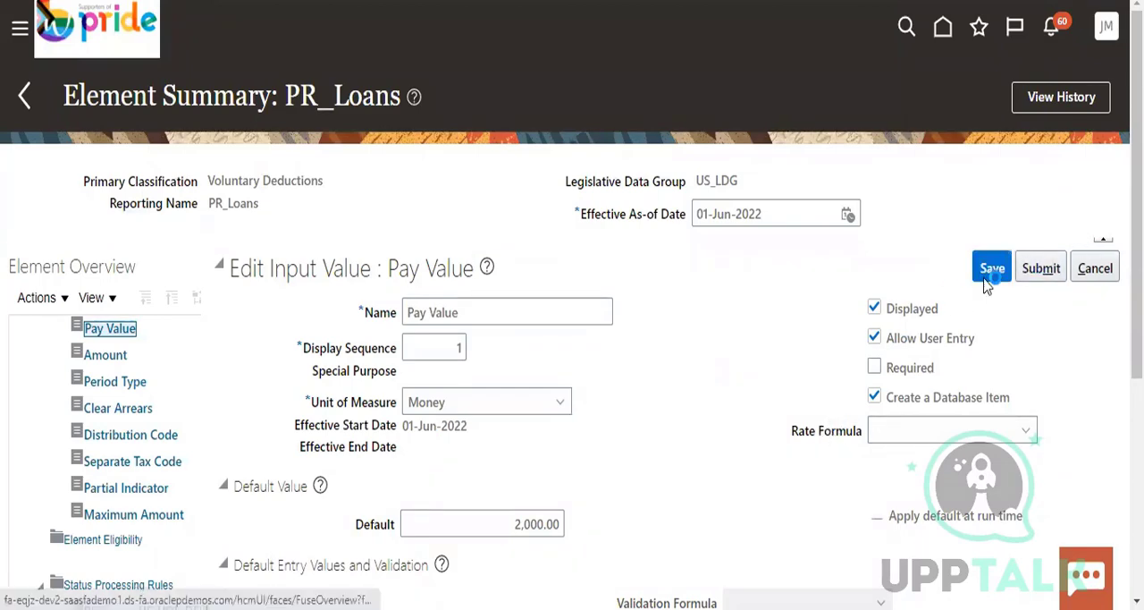
pyautogui.scroll(-3, 771, 388)
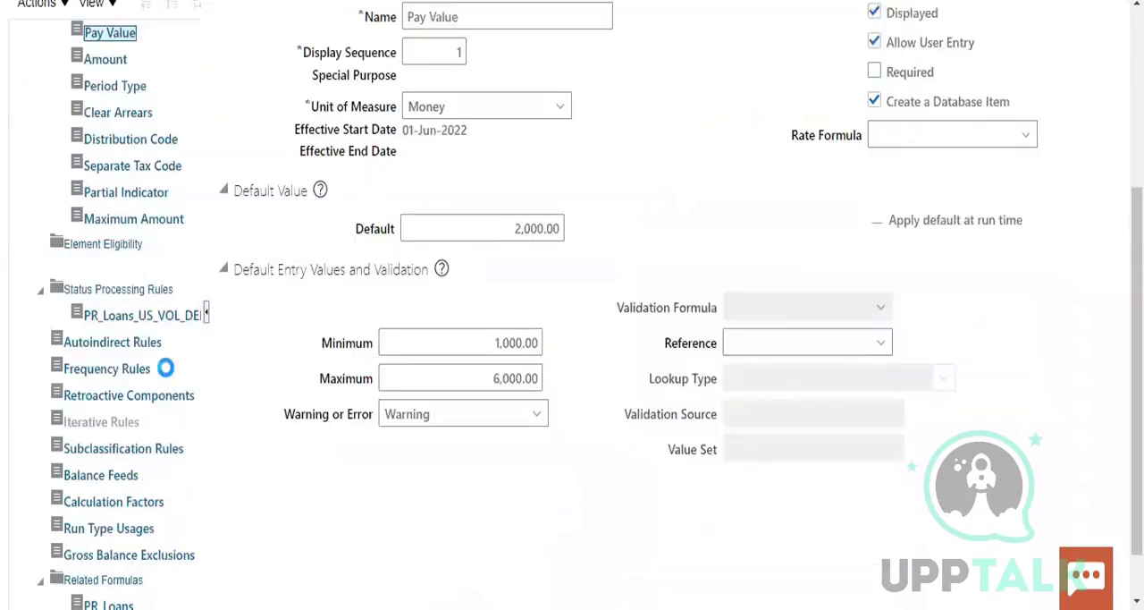
pyautogui.scroll(-2, 188, 429)
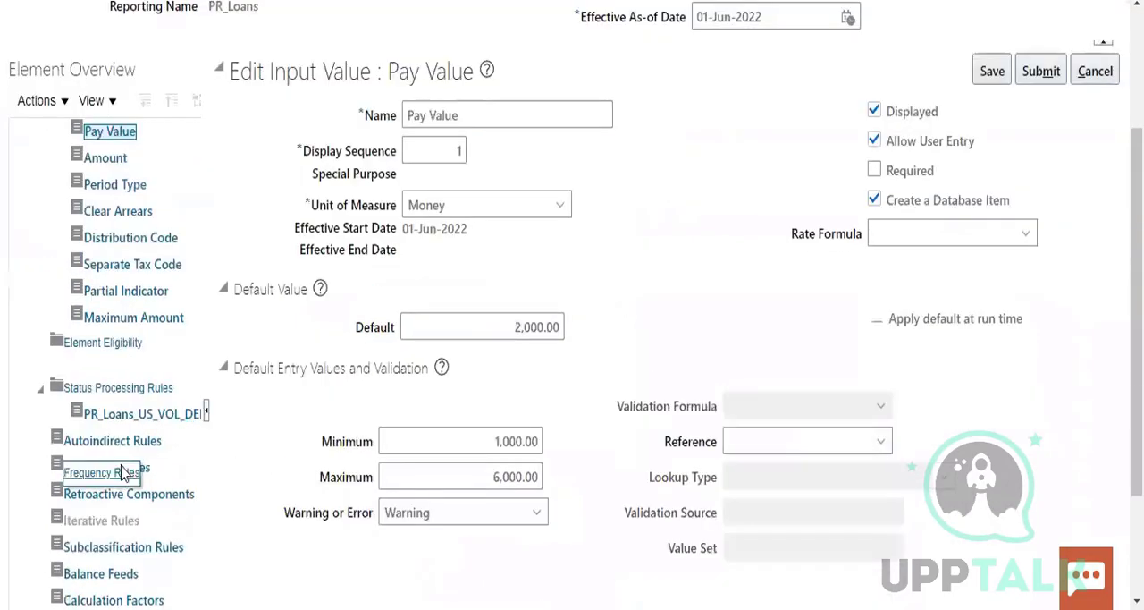
pyautogui.scroll(-1, 170, 447)
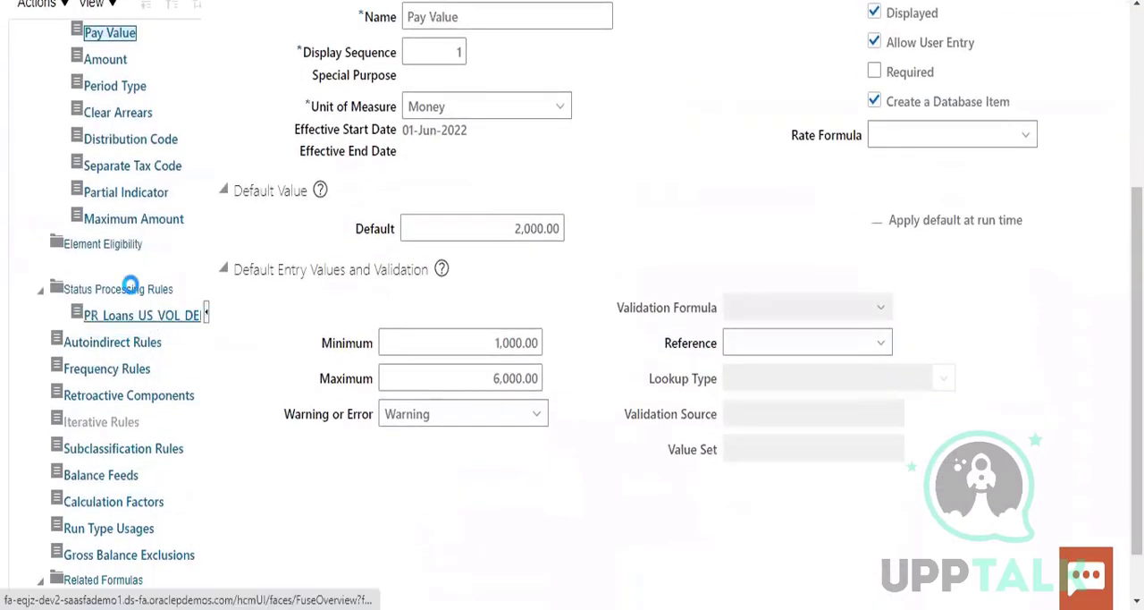
pyautogui.scroll(-3, 131, 286)
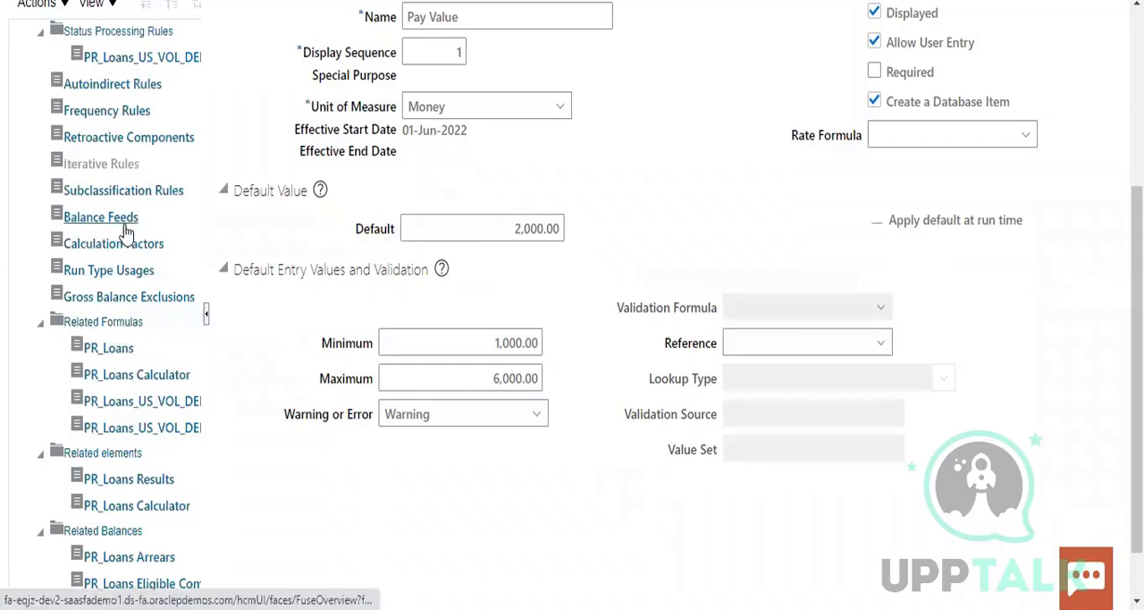
pyautogui.scroll(1, 125, 175)
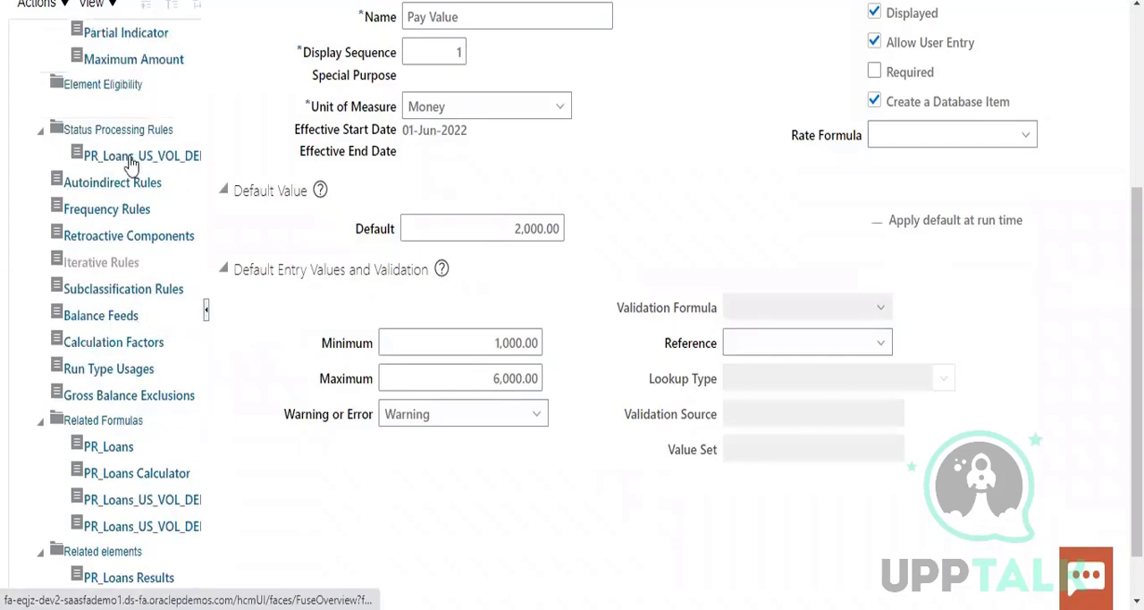
pyautogui.click(134, 129)
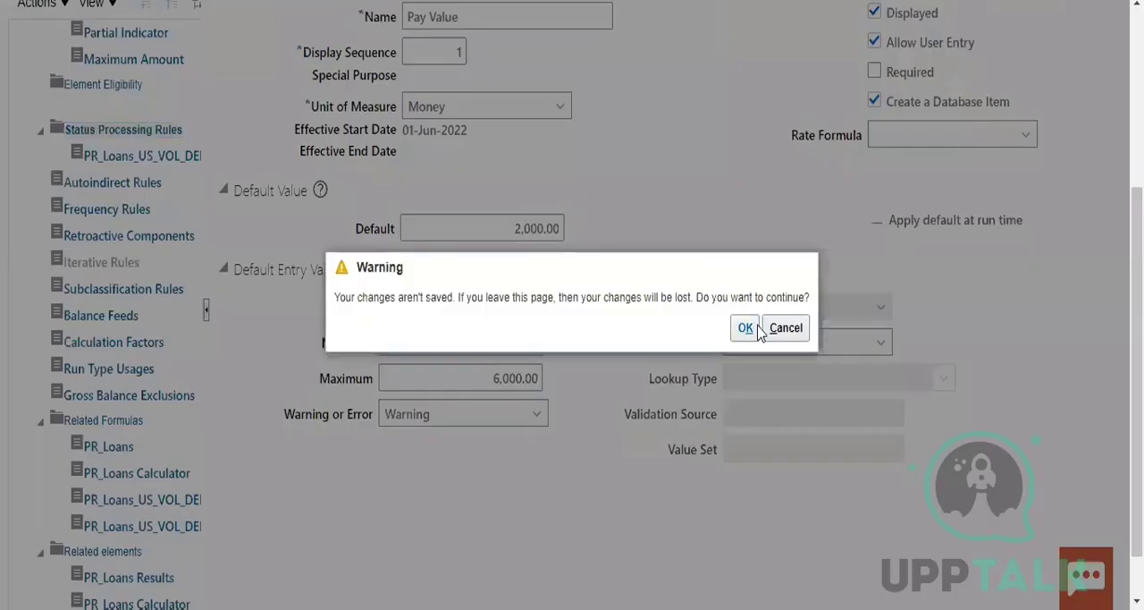
pyautogui.click(785, 328)
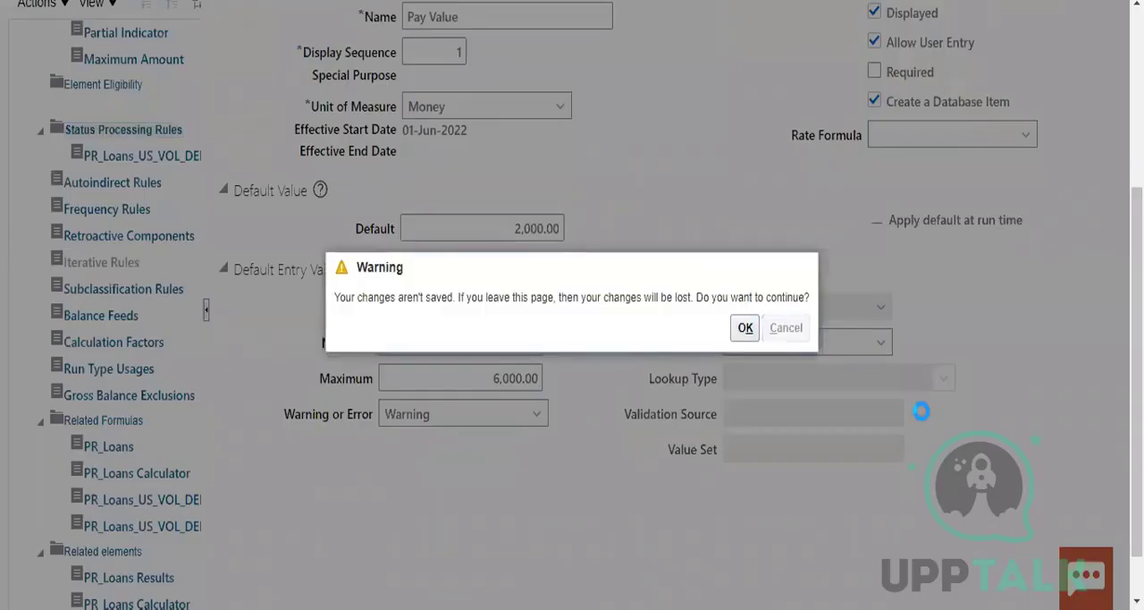
# Submit the Pay Value changes and review the input value's default and validation settings
pyautogui.scroll(-1, 898, 431)
pyautogui.scroll(5, 905, 432)
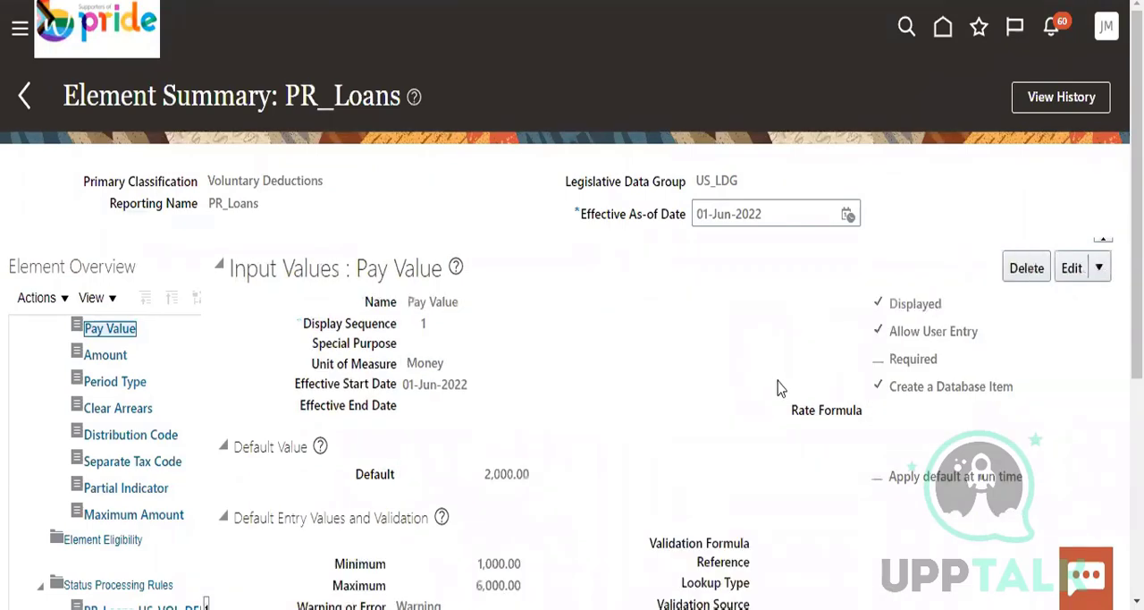
pyautogui.scroll(-5, 715, 393)
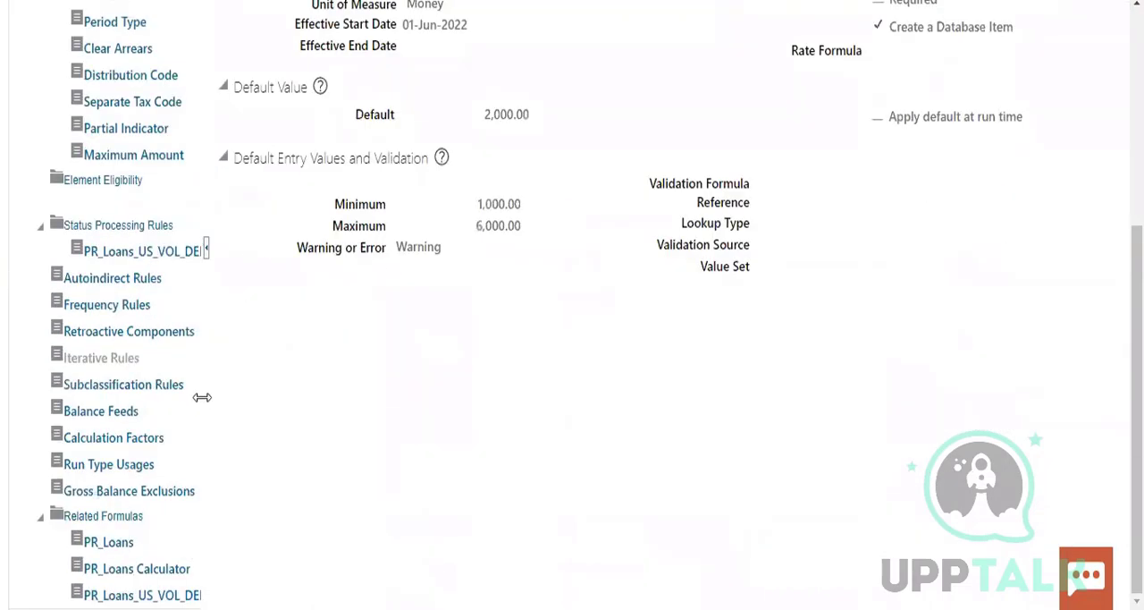
pyautogui.scroll(3, 202, 391)
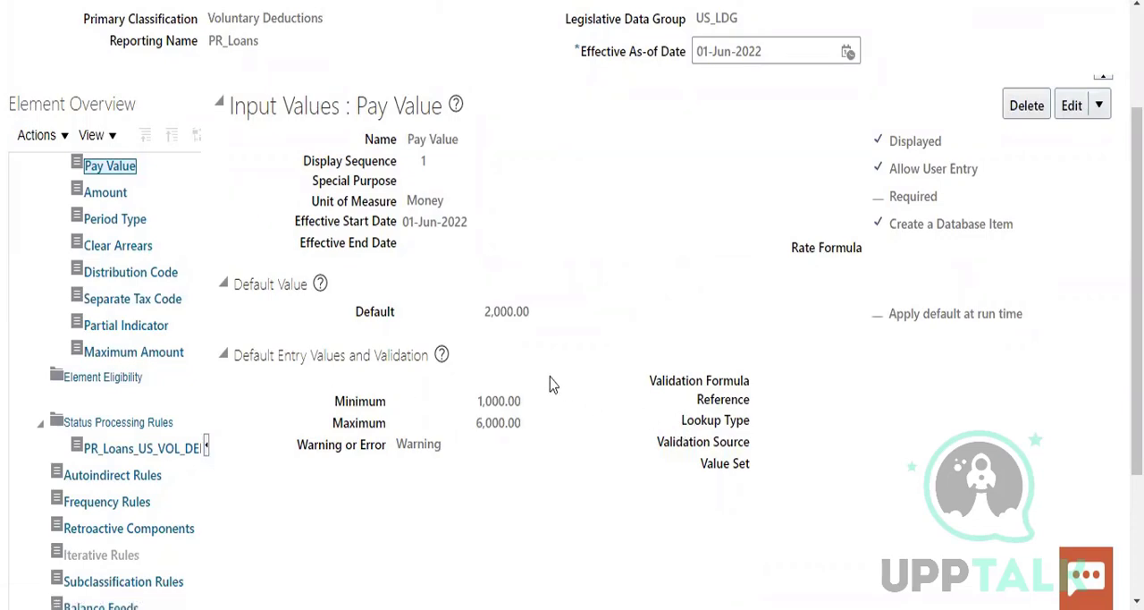
# Open the PR_Loans_US_VOL_DEDN_BASE status processing rule and add a blank formula result rule to it
pyautogui.scroll(-3, 552, 390)
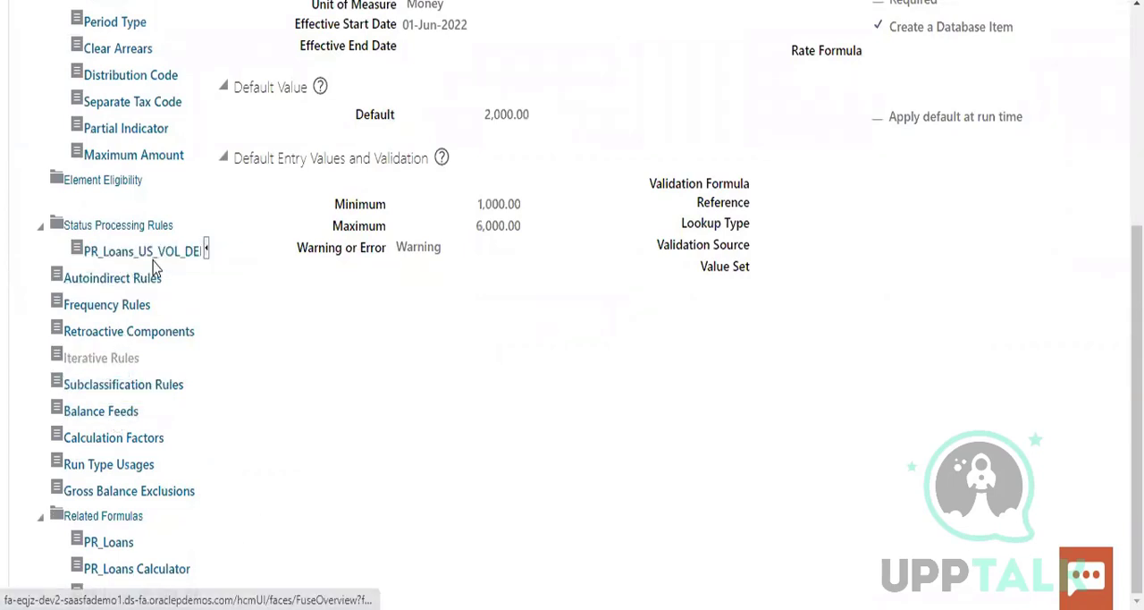
pyautogui.click(138, 227)
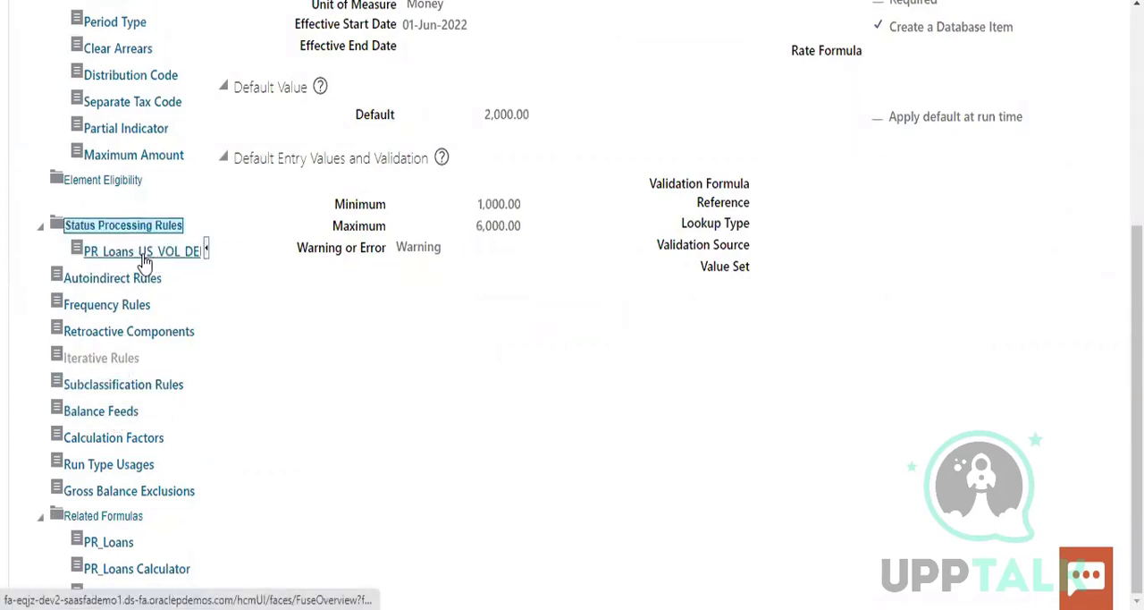
pyautogui.click(165, 258)
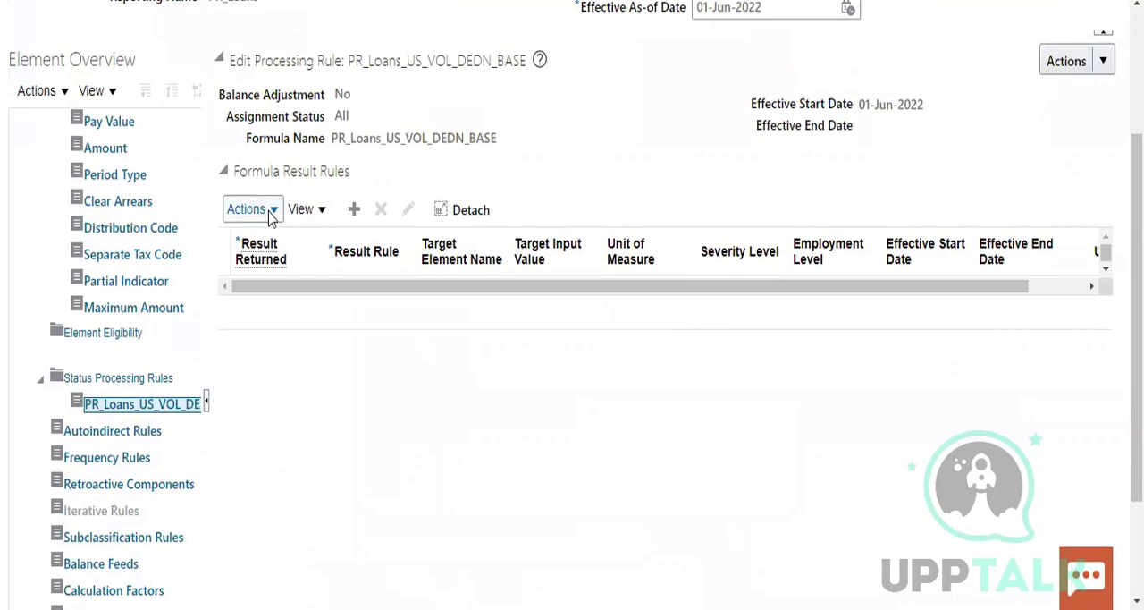
pyautogui.click(268, 213)
pyautogui.click(261, 240)
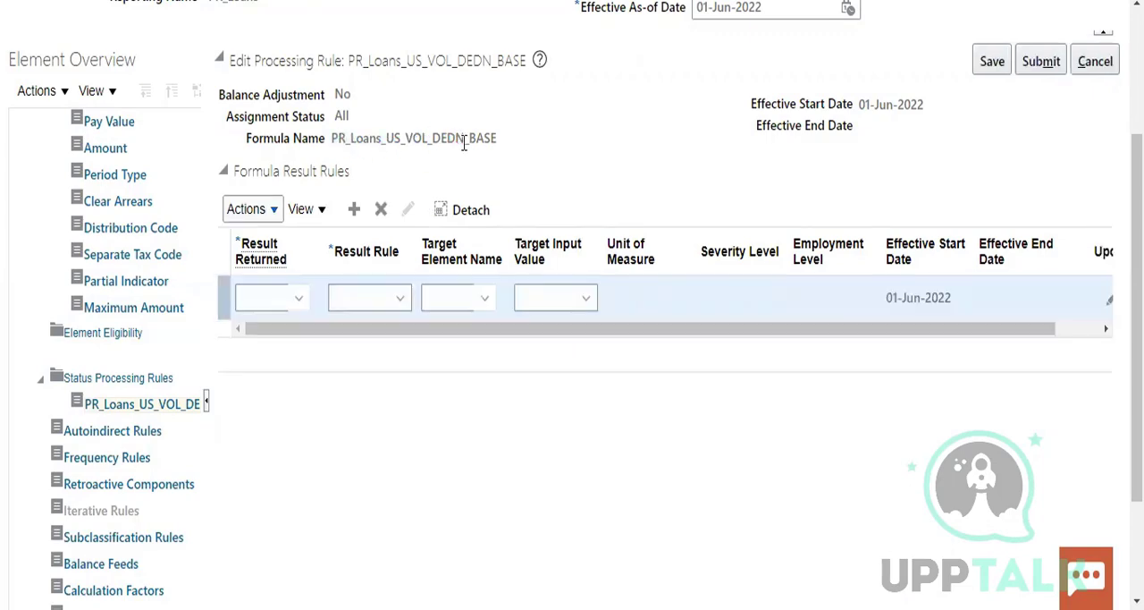
# Try to find a Result Returned item for the blank formula result rule by searching item names for P%
pyautogui.click(299, 300)
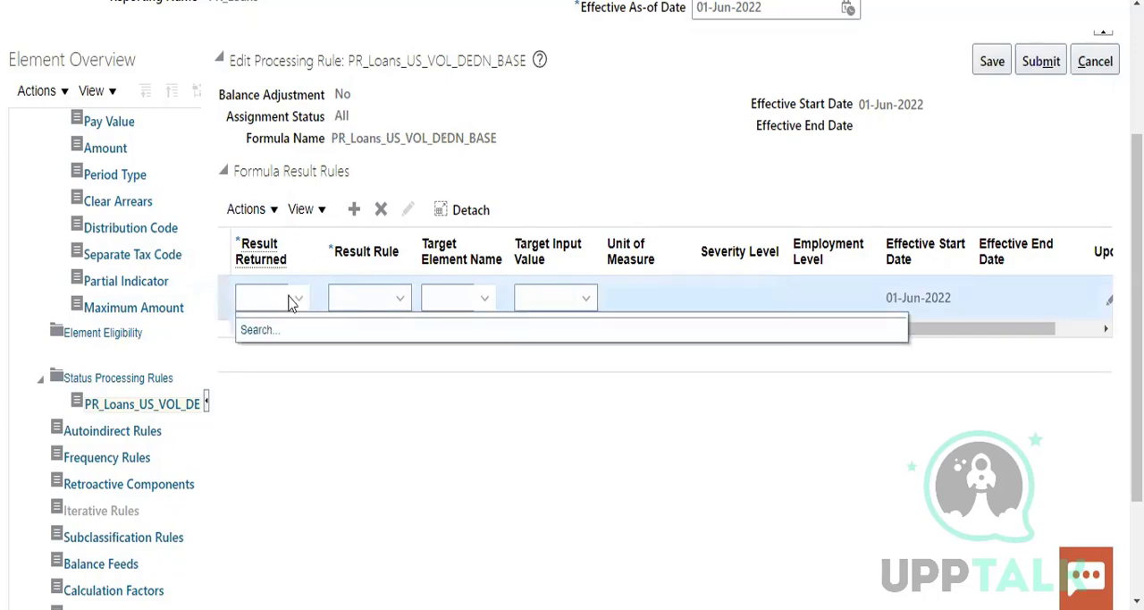
pyautogui.click(274, 297)
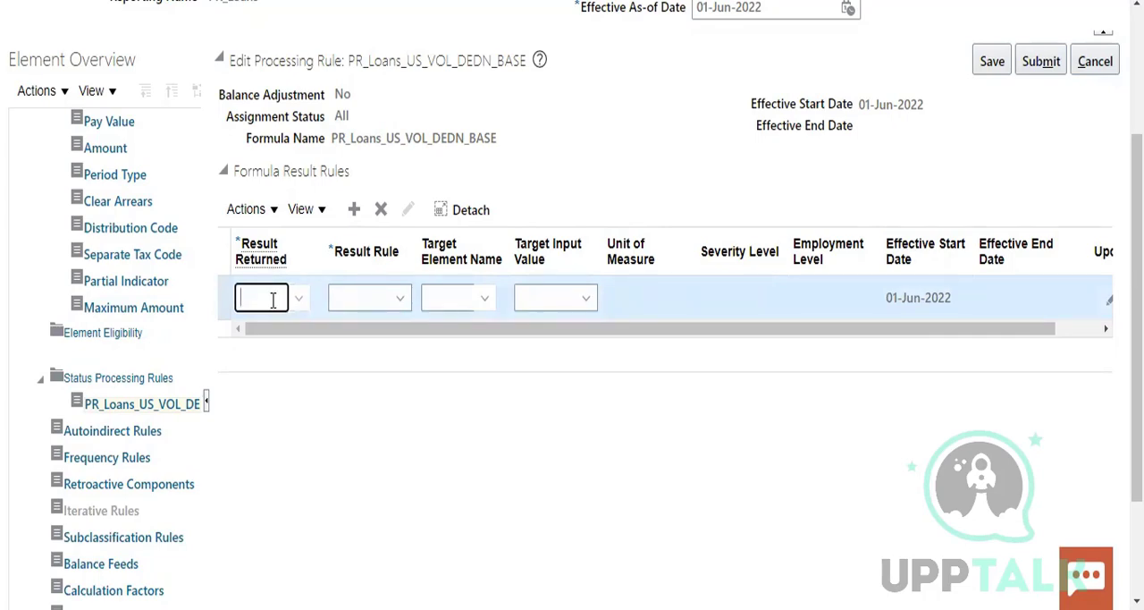
pyautogui.click(301, 299)
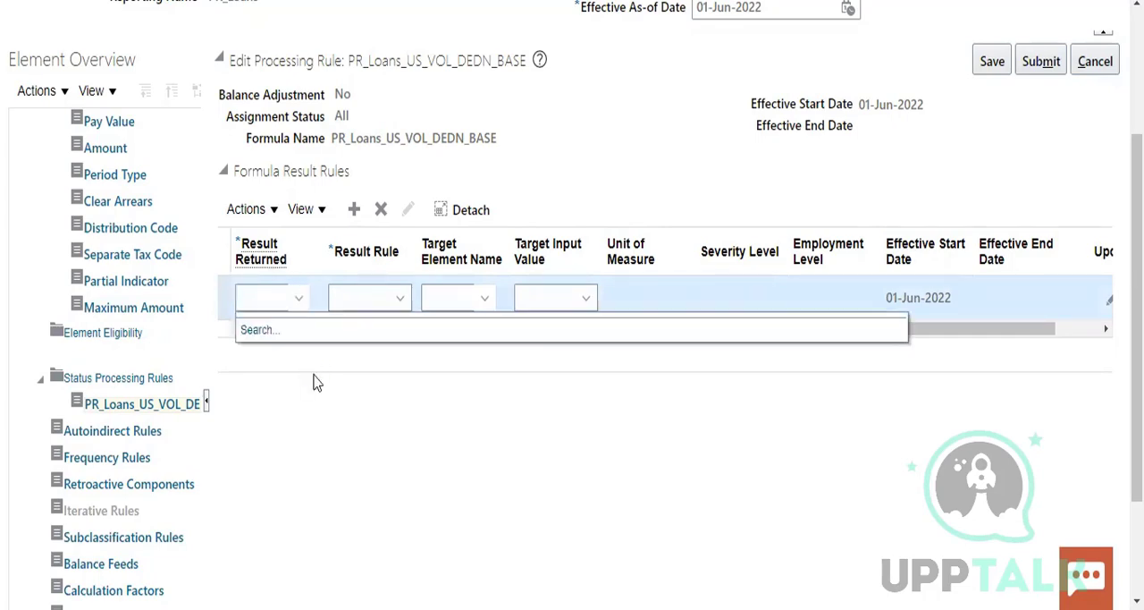
pyautogui.click(260, 331)
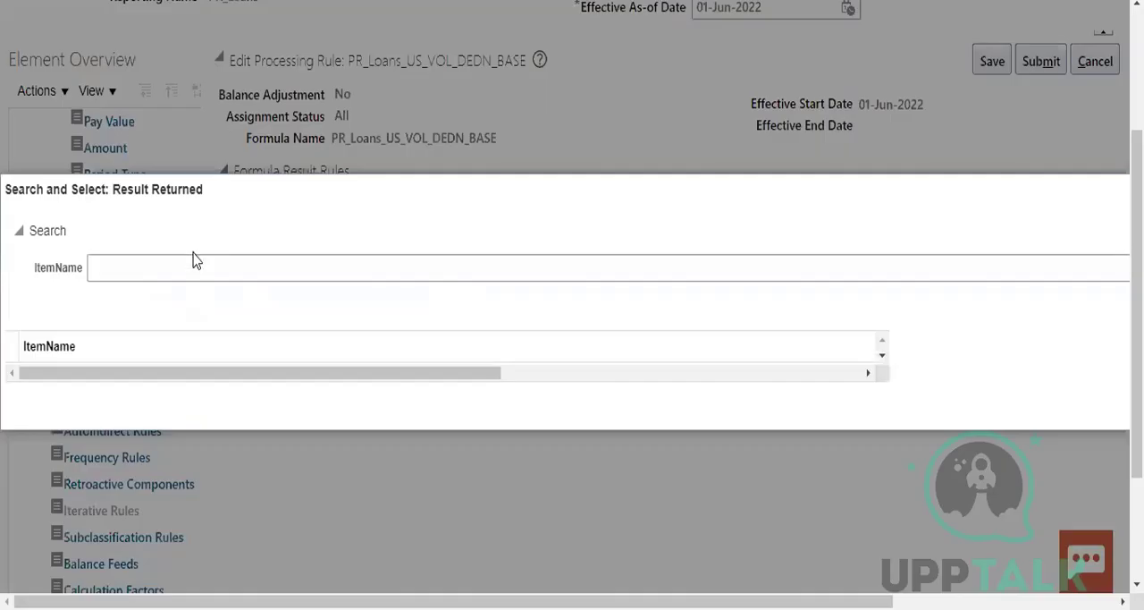
pyautogui.click(182, 268)
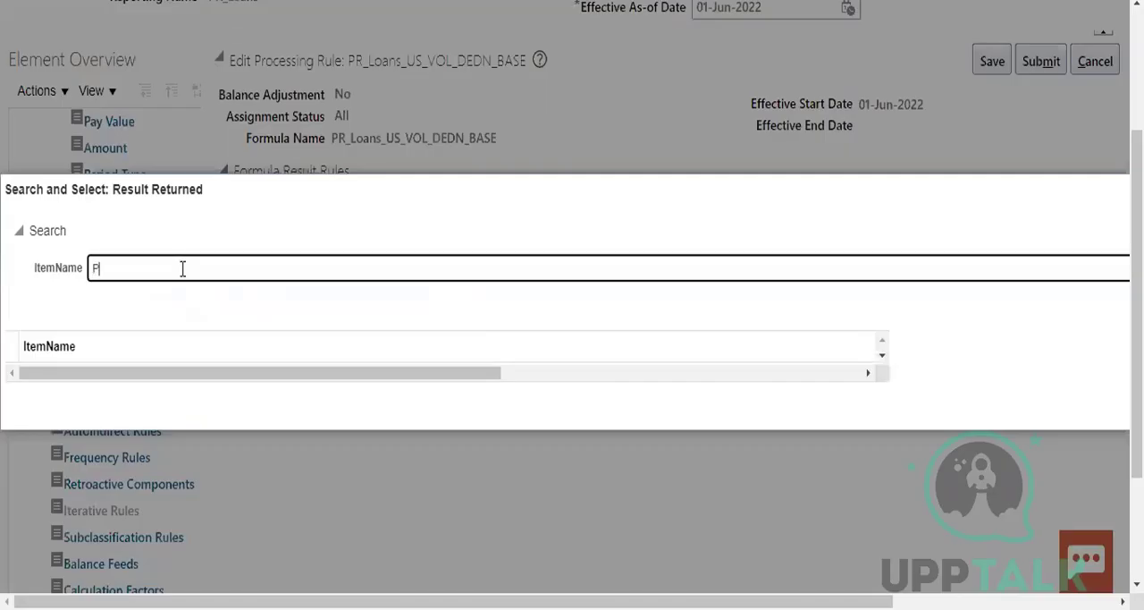
pyautogui.write('P%')
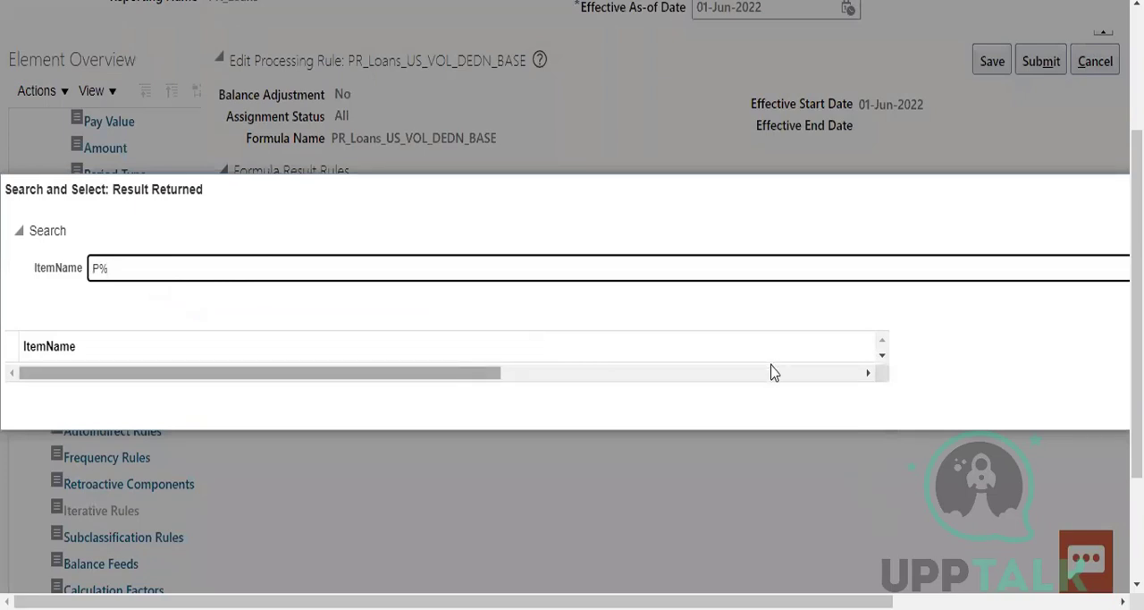
pyautogui.moveTo(944, 204); pyautogui.dragTo(737, 194)
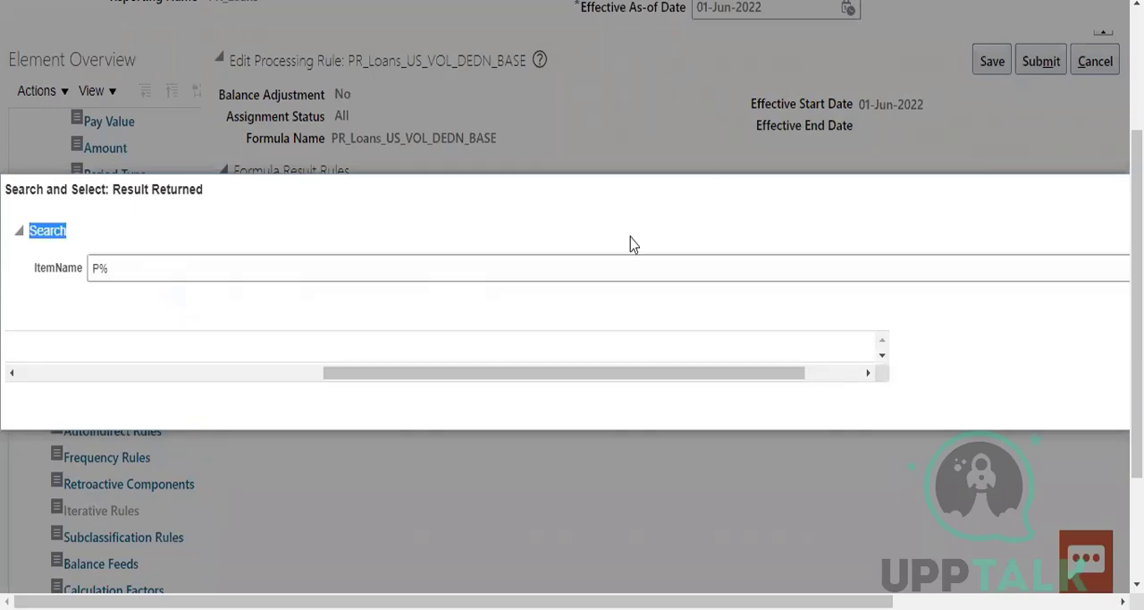
pyautogui.moveTo(677, 379); pyautogui.dragTo(845, 400)
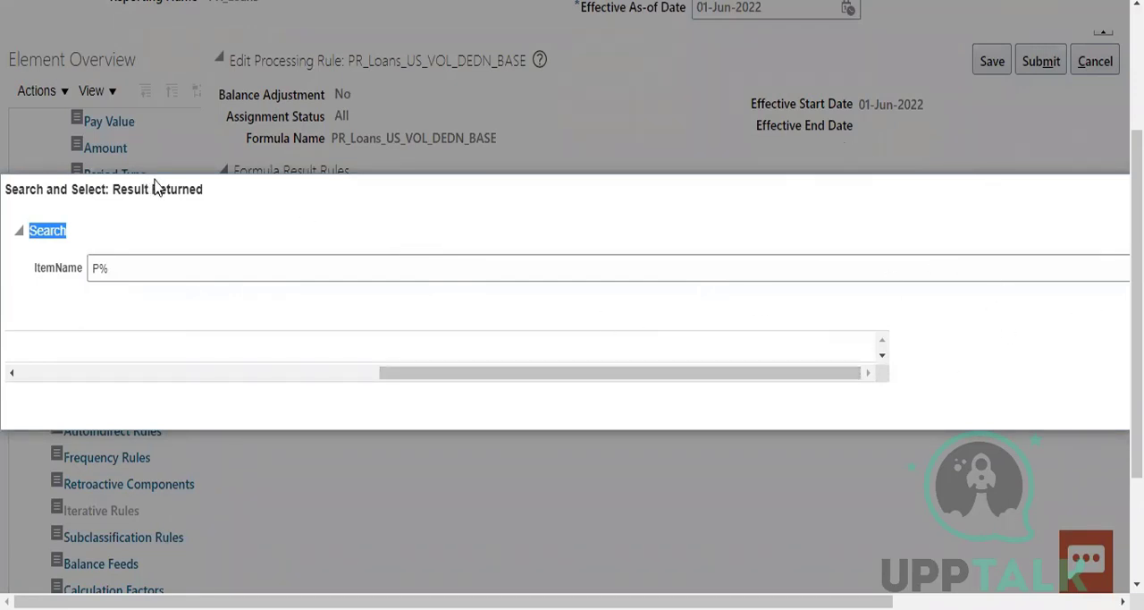
pyautogui.press('Escape')
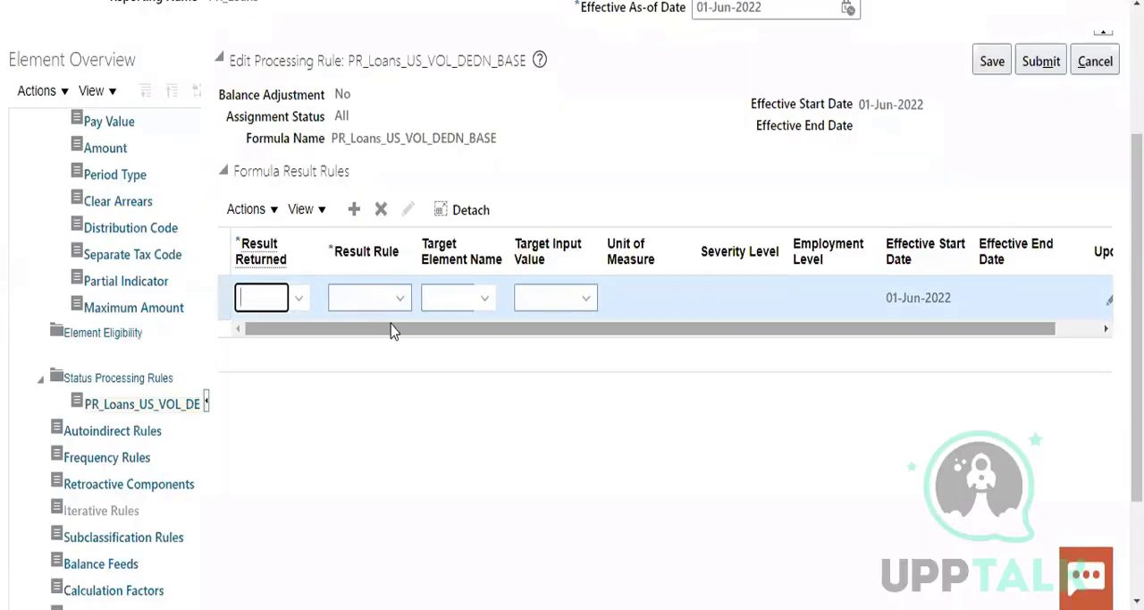
# Set the new formula result rule to Direct Result with Amount as its target input value
pyautogui.click(397, 300)
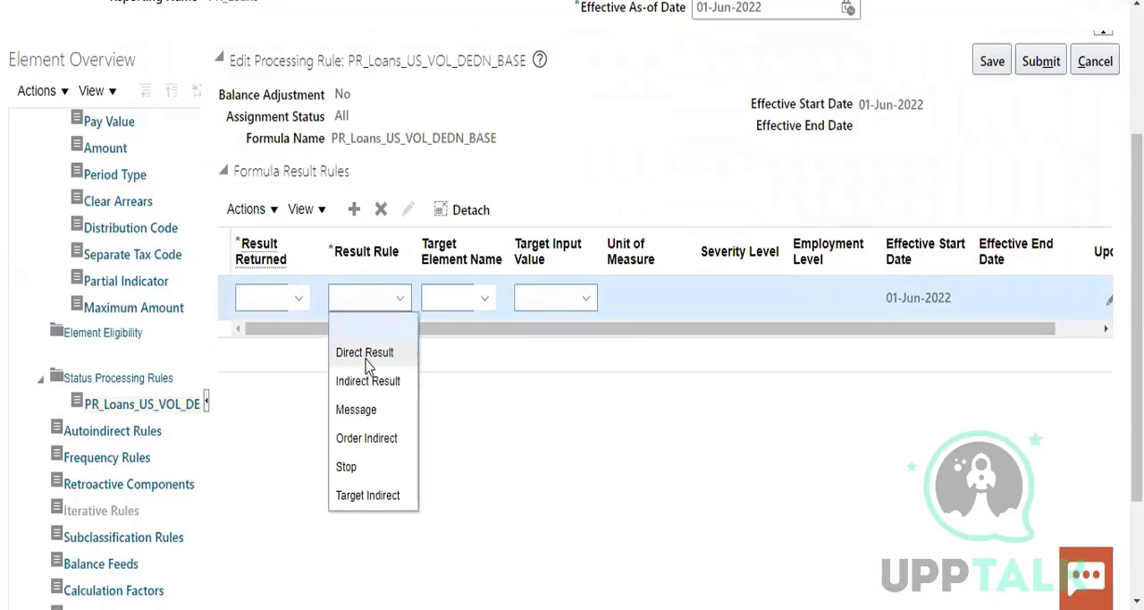
pyautogui.click(365, 354)
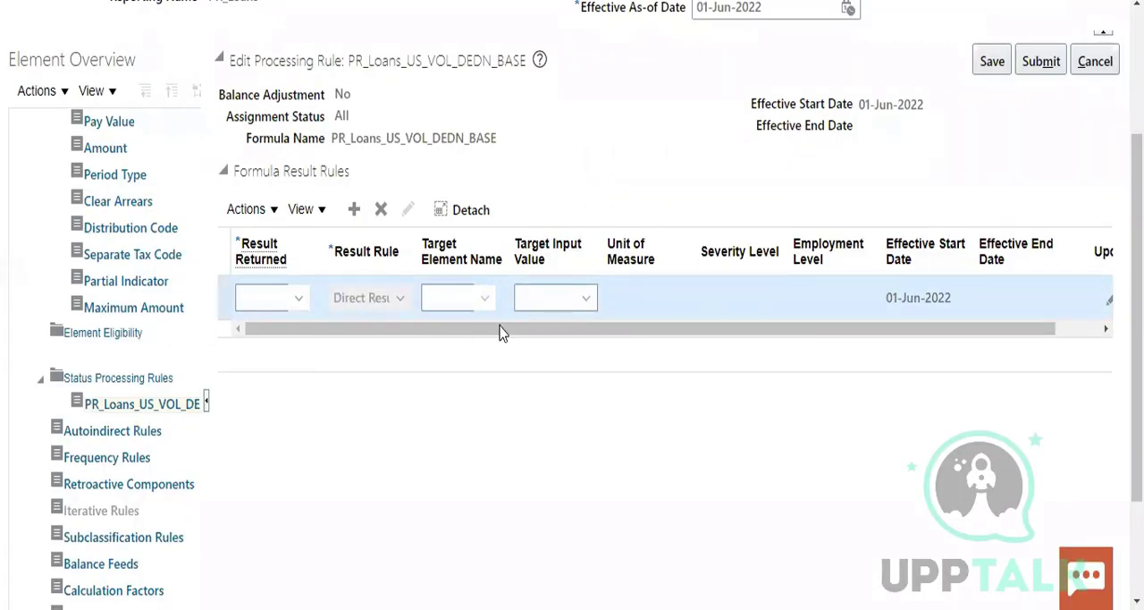
pyautogui.click(484, 297)
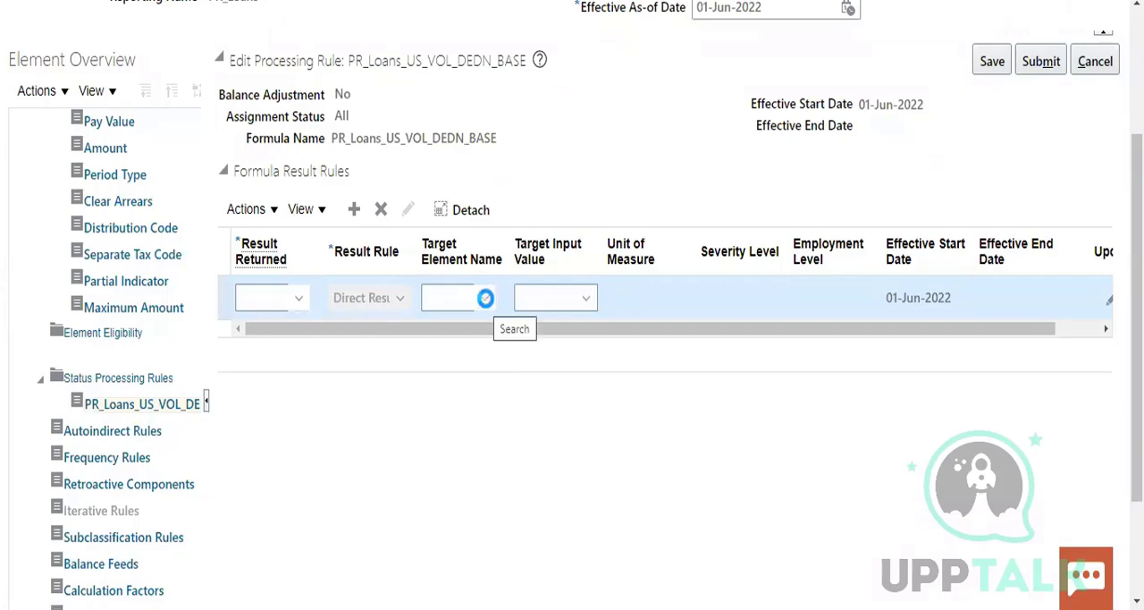
pyautogui.click(574, 301)
pyautogui.click(577, 305)
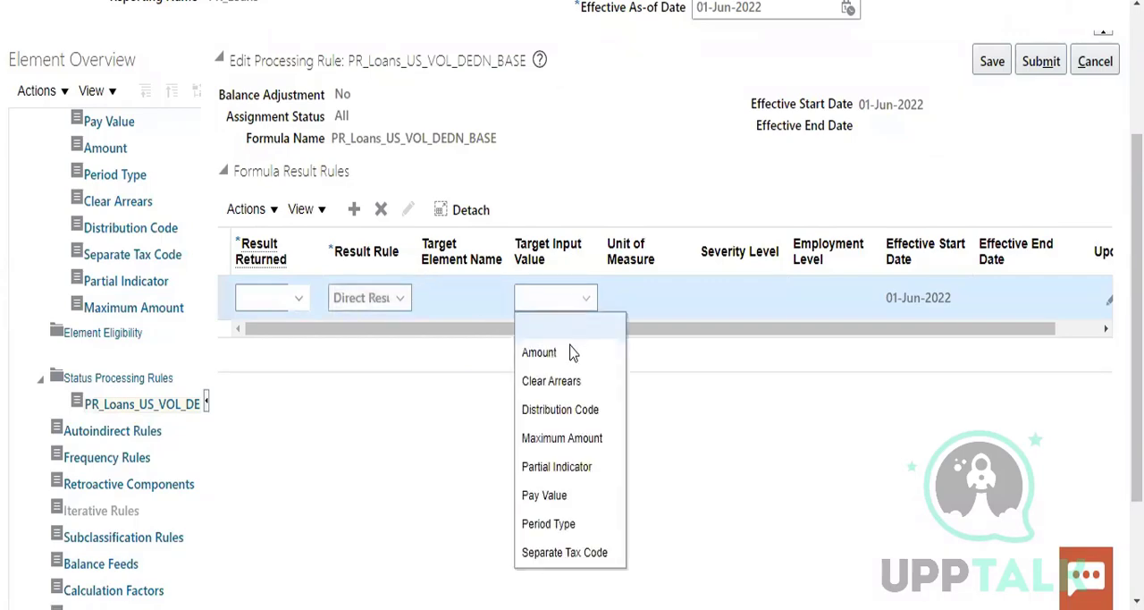
pyautogui.click(567, 352)
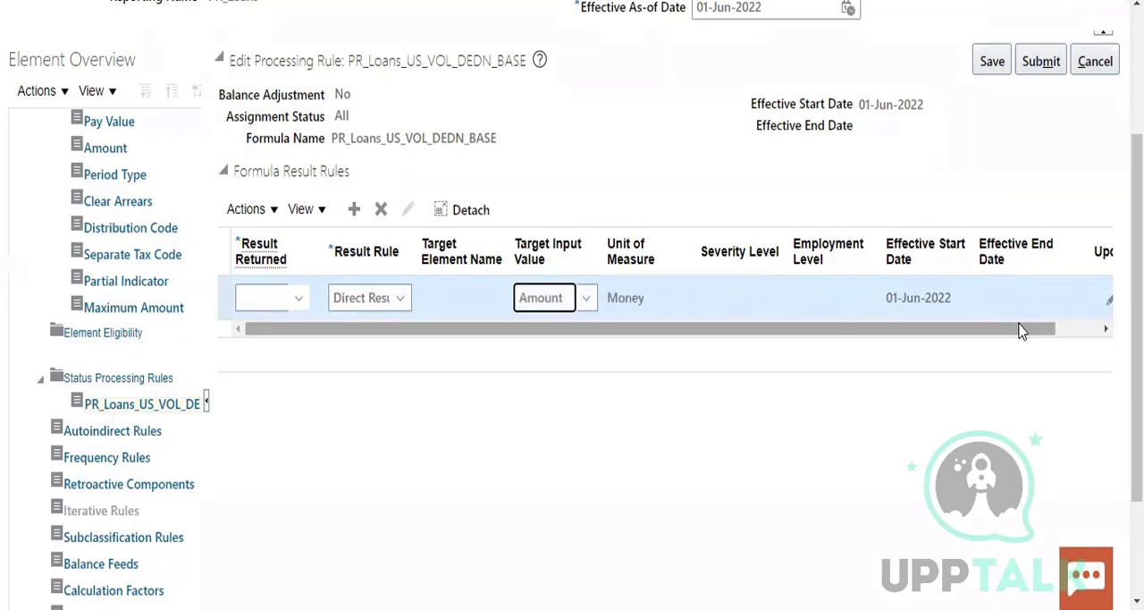
pyautogui.moveTo(1022, 330); pyautogui.dragTo(912, 363)
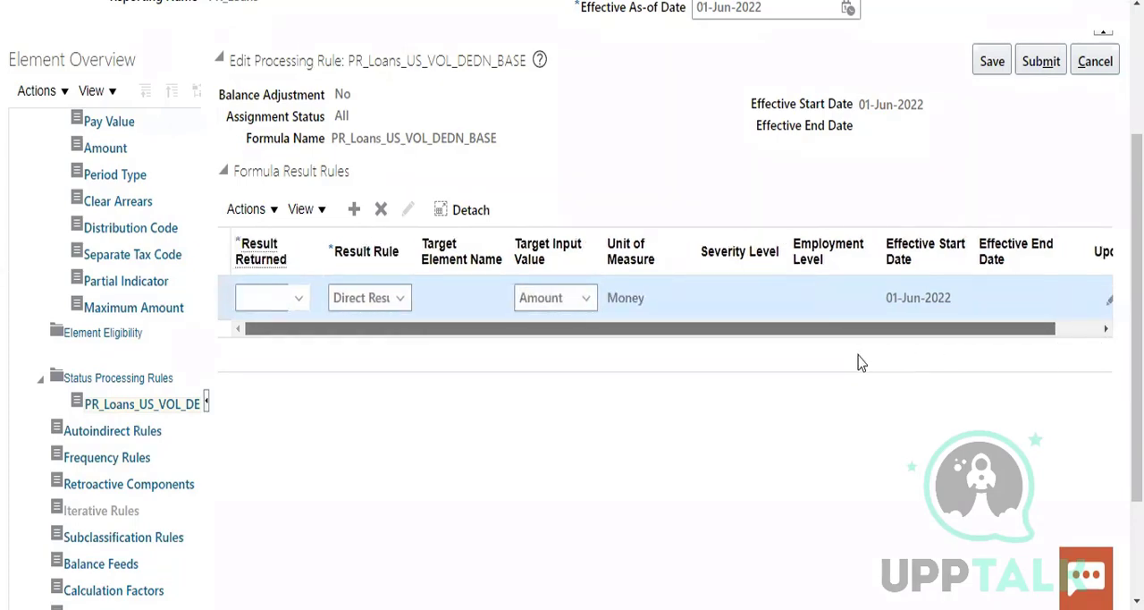
# Try to find the direct result rule's Result Returned item by searching item names for A%
pyautogui.click(296, 297)
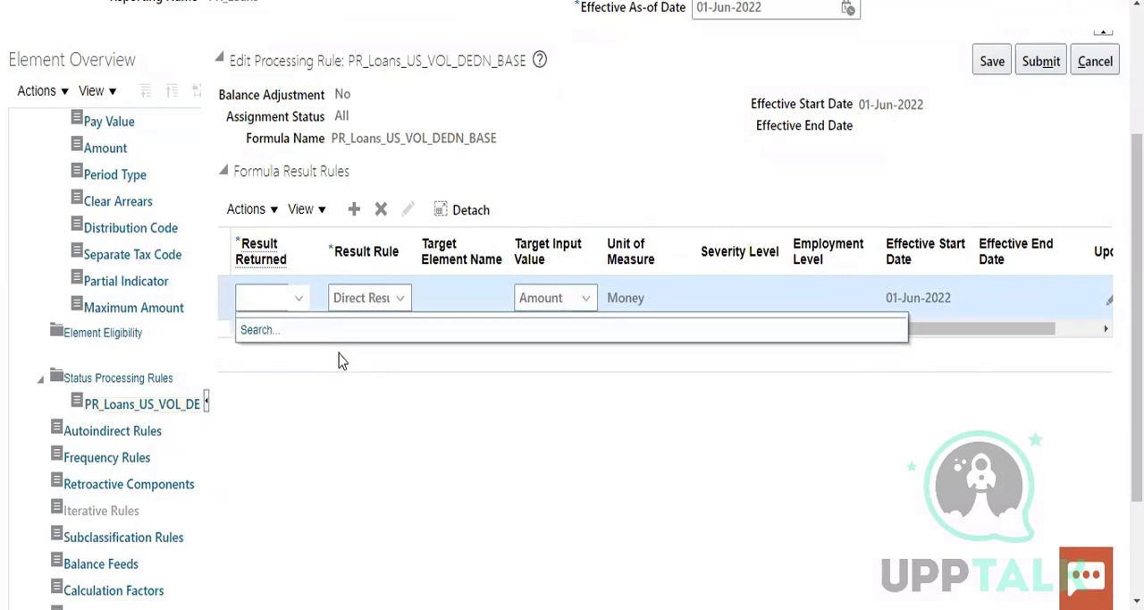
pyautogui.click(262, 330)
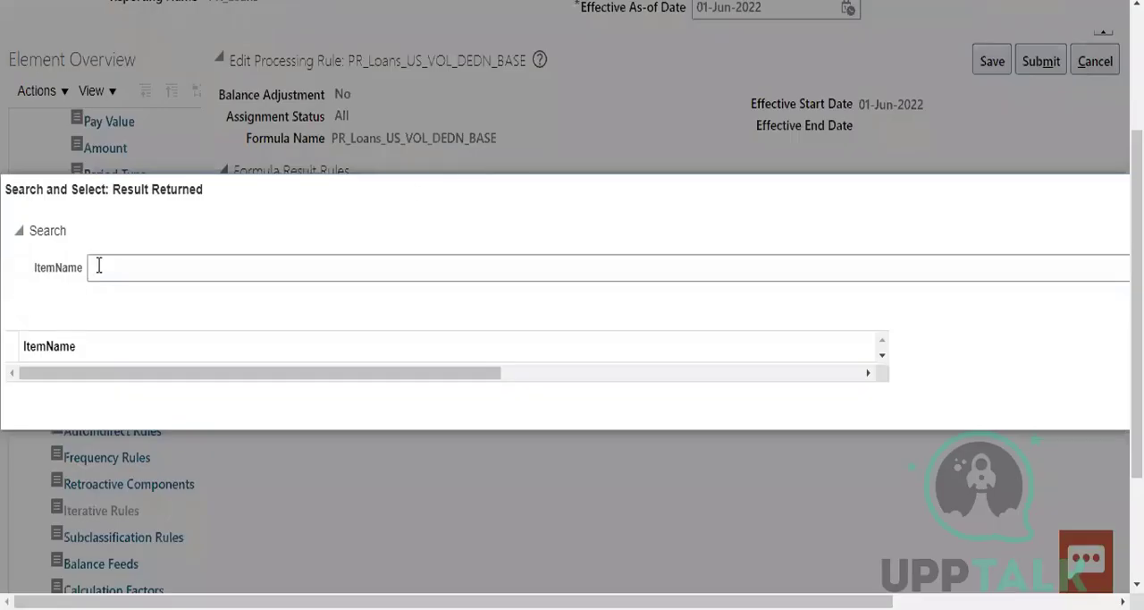
pyautogui.click(98, 266)
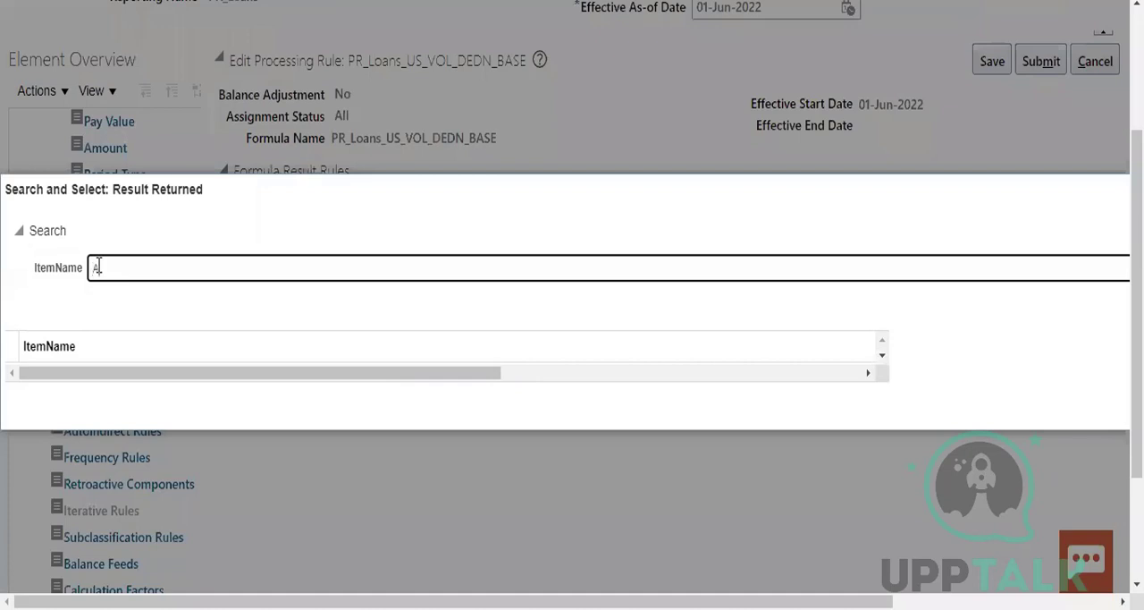
pyautogui.click(867, 372)
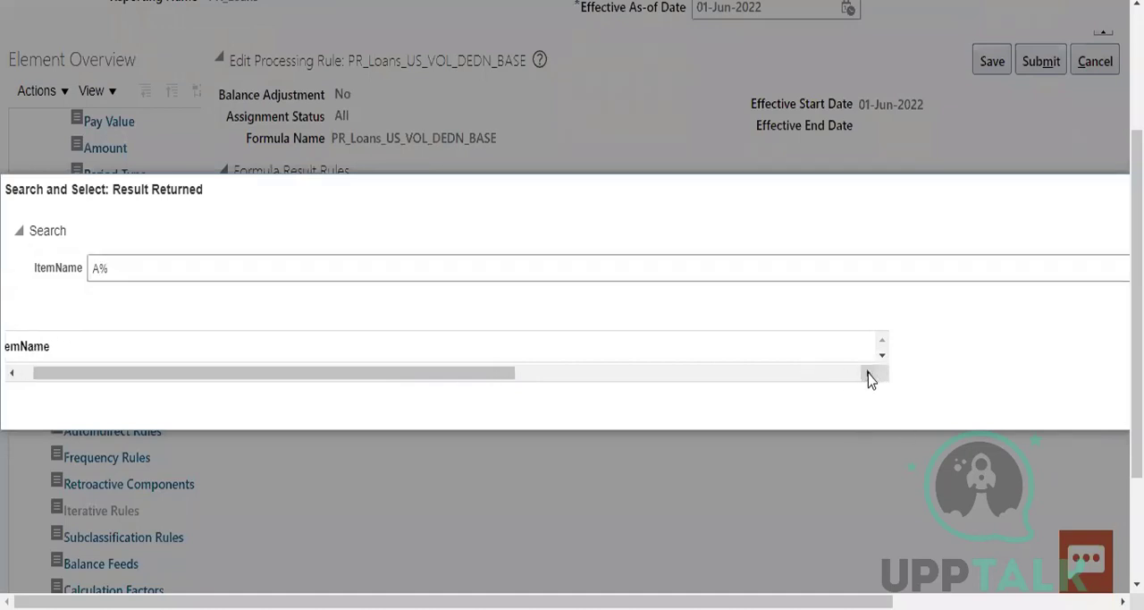
pyautogui.click(866, 373)
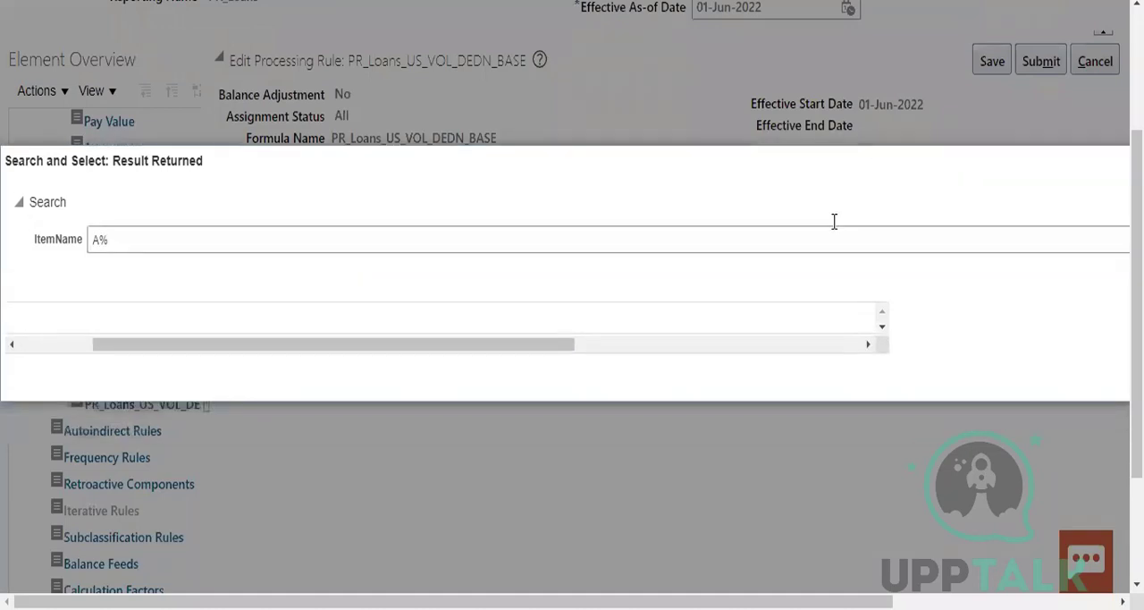
pyautogui.moveTo(556, 345); pyautogui.dragTo(966, 382)
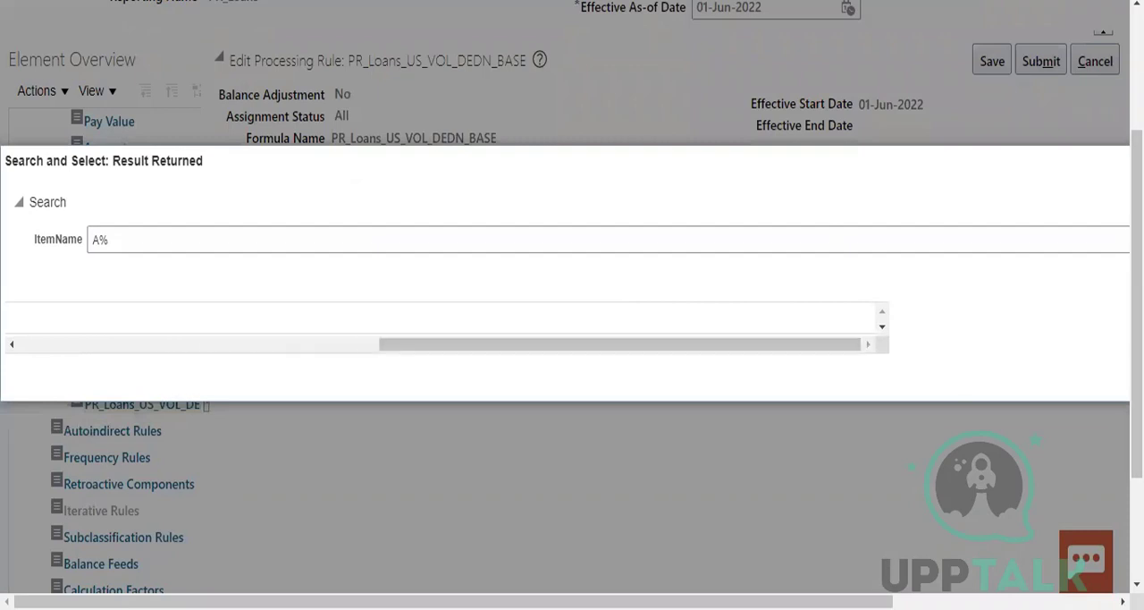
pyautogui.moveTo(838, 349); pyautogui.dragTo(348, 409)
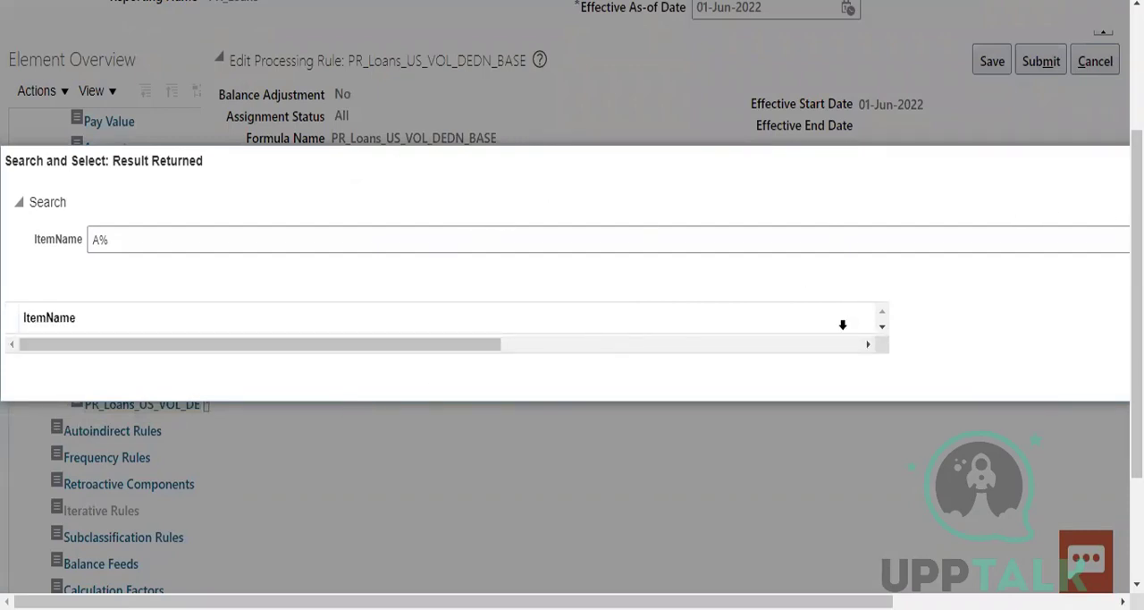
pyautogui.click(872, 345)
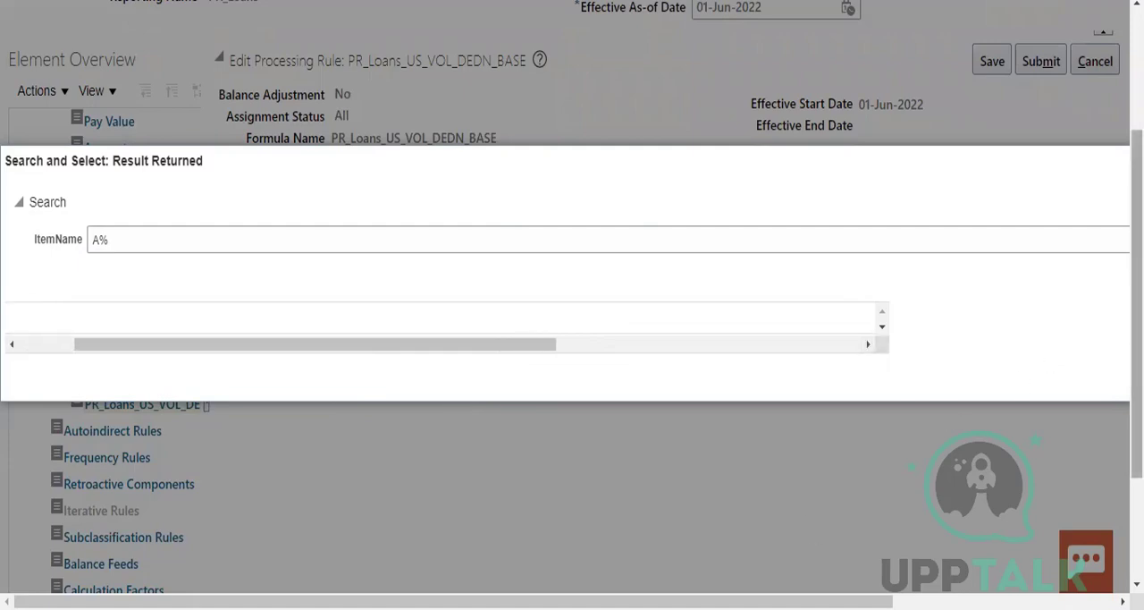
pyautogui.moveTo(1137, 376); pyautogui.dragTo(1136, 337)
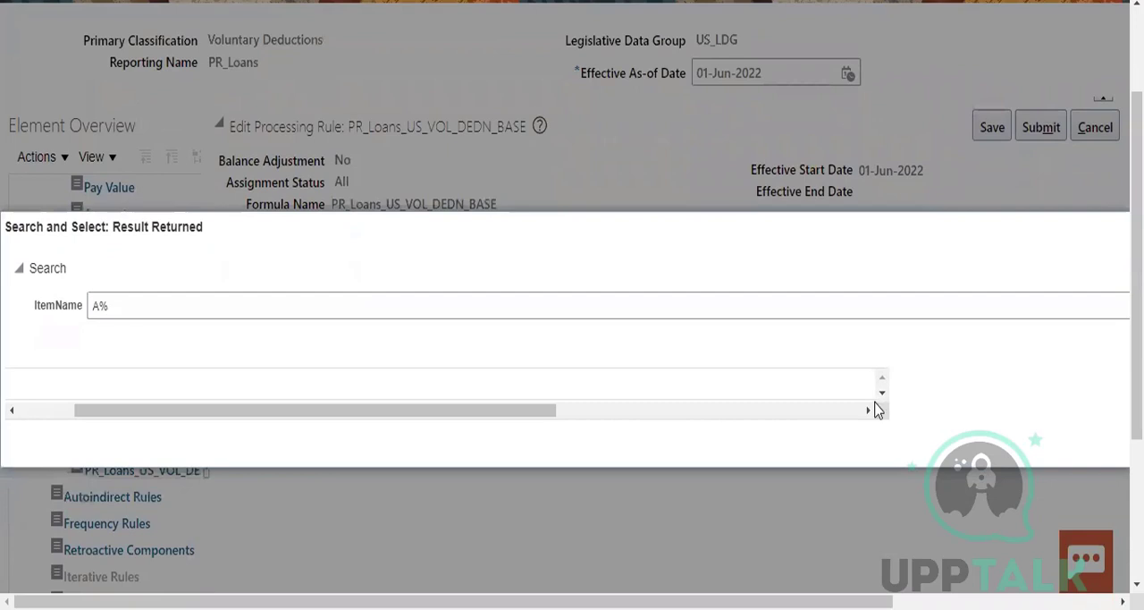
pyautogui.moveTo(539, 416); pyautogui.dragTo(965, 415)
pyautogui.press('Escape')
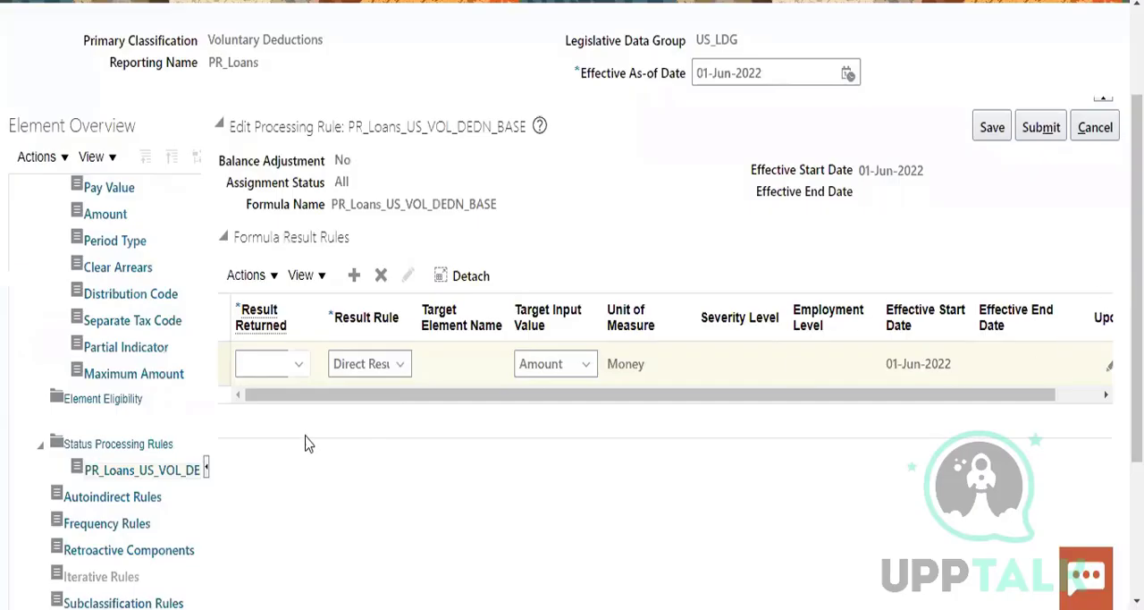
# Try entering a as the rule's Result Returned value and look up item names matching a%
pyautogui.click(263, 364)
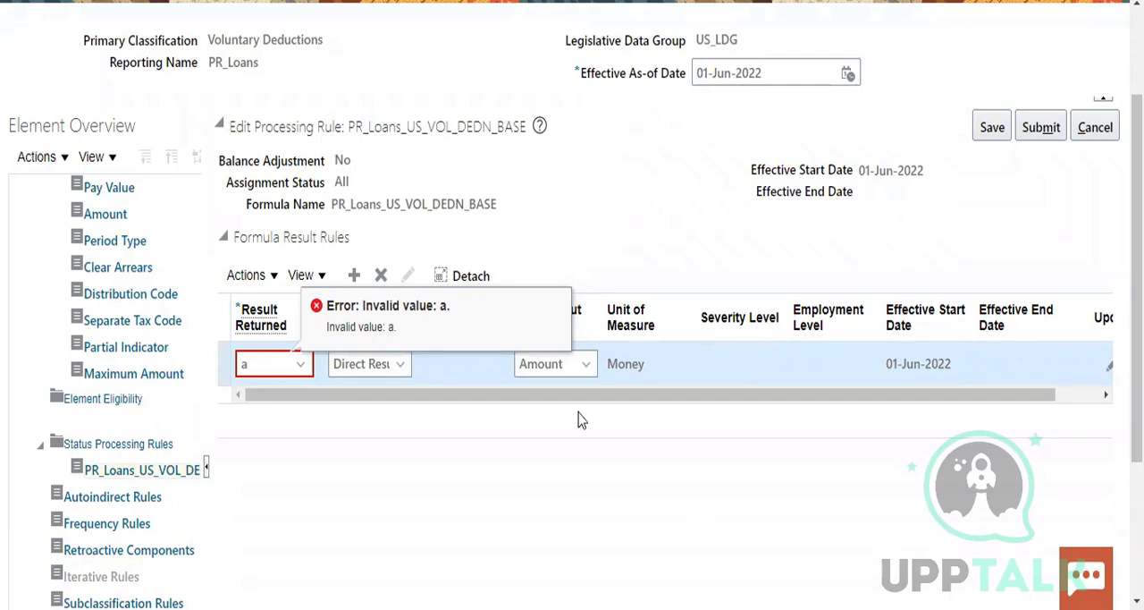
pyautogui.click(304, 374)
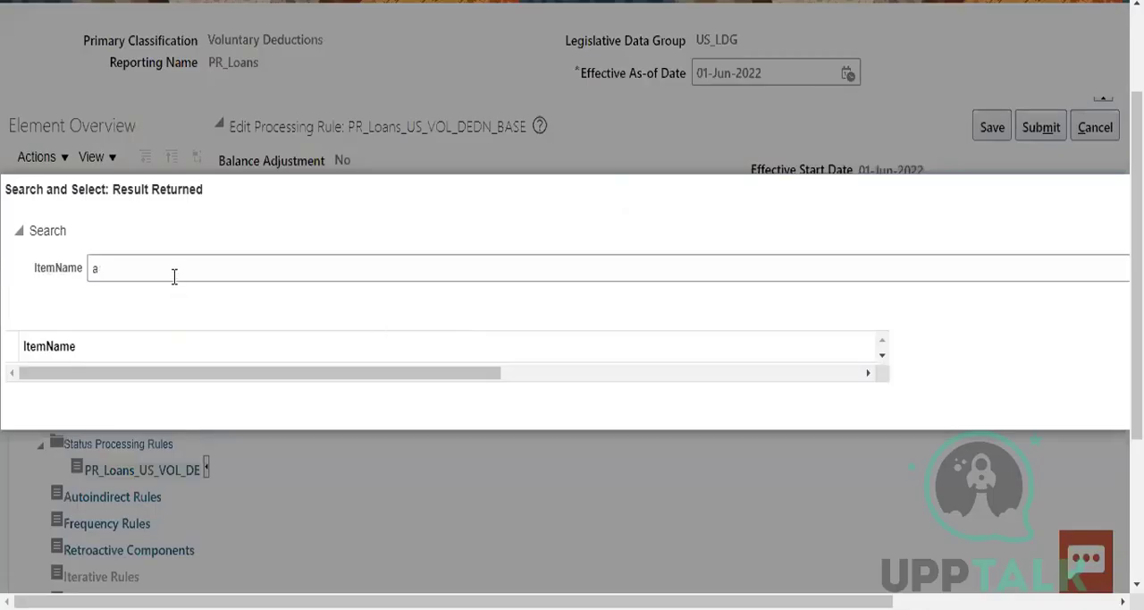
pyautogui.click(175, 276)
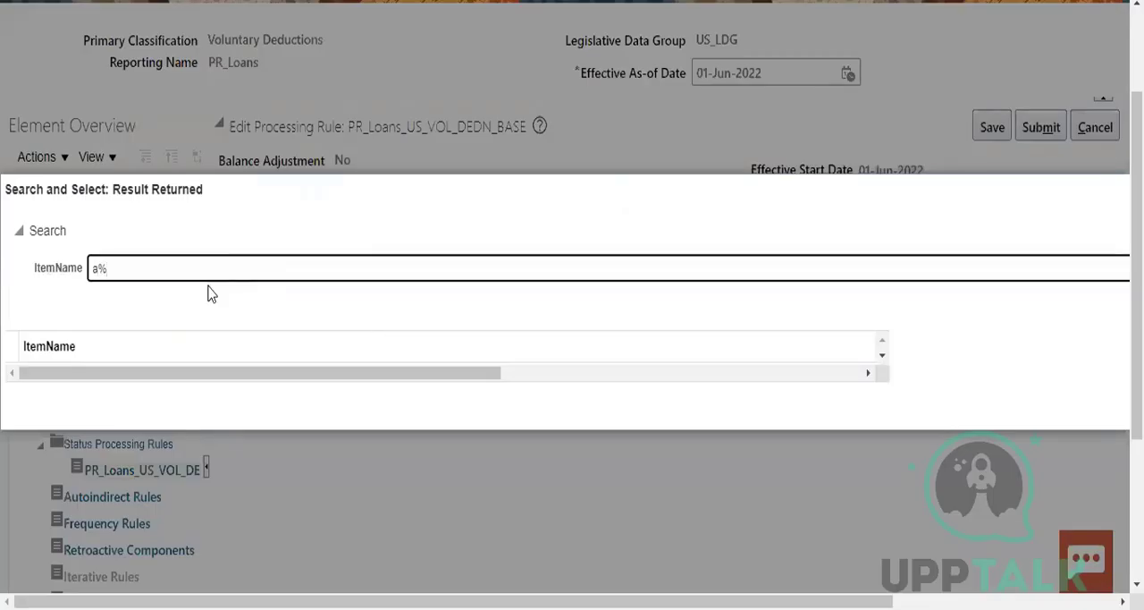
pyautogui.moveTo(310, 375); pyautogui.dragTo(856, 357)
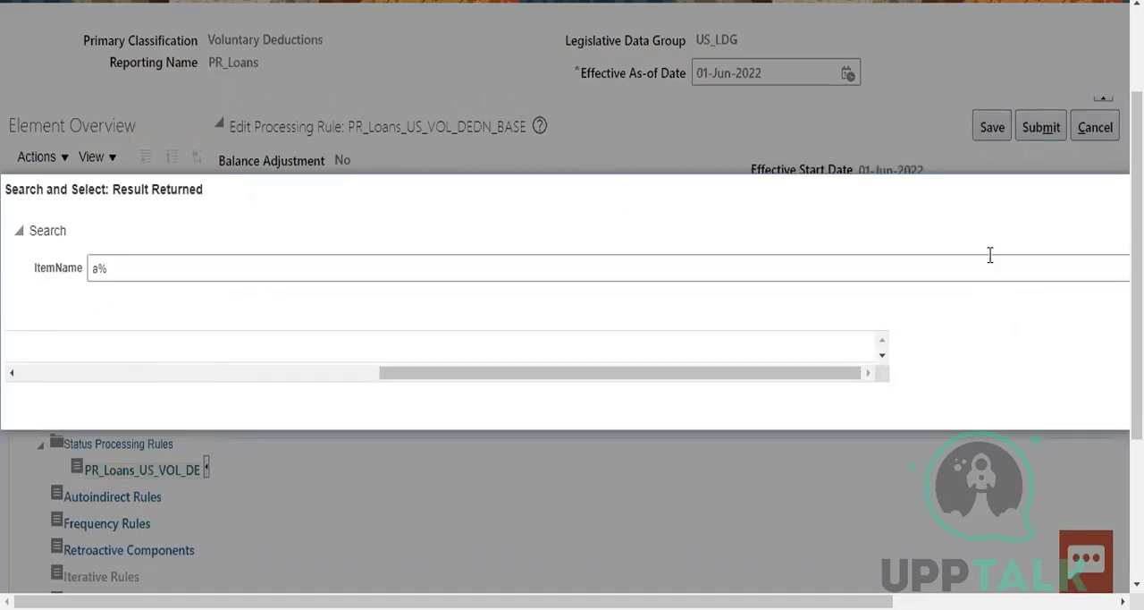
pyautogui.press('Escape')
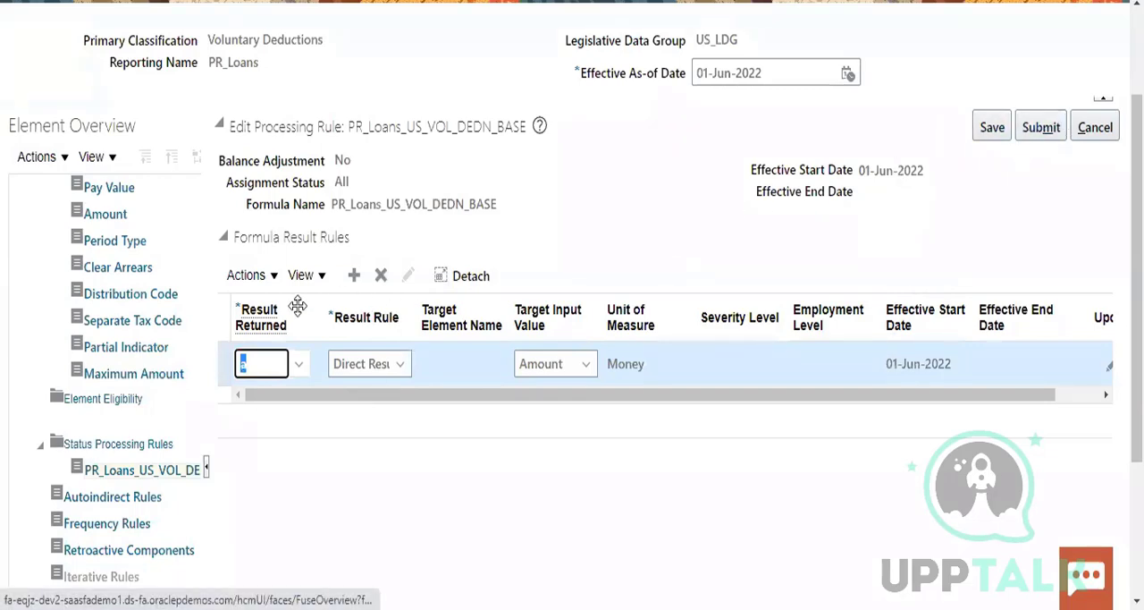
# Try to find a matching item in the Result Returned item search for a
pyautogui.click(299, 368)
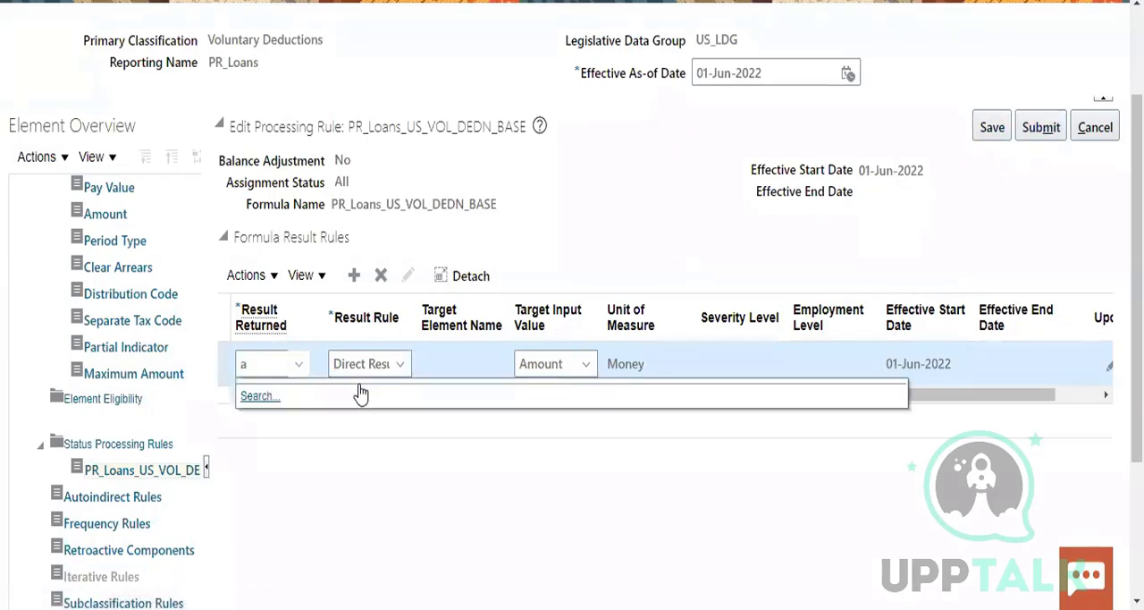
pyautogui.click(270, 404)
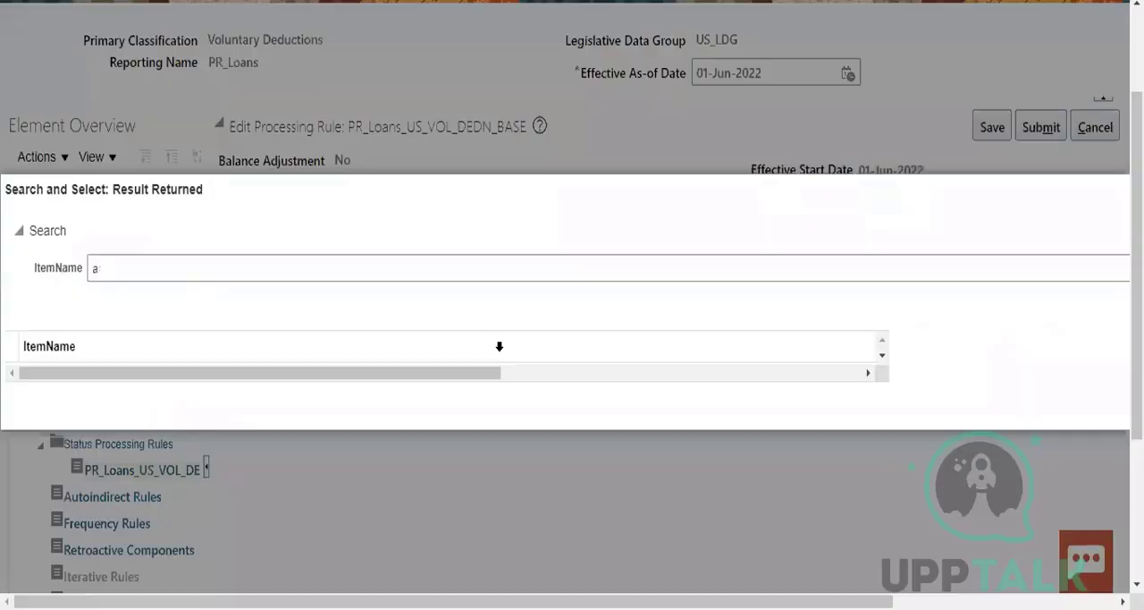
pyautogui.moveTo(480, 374); pyautogui.dragTo(867, 393)
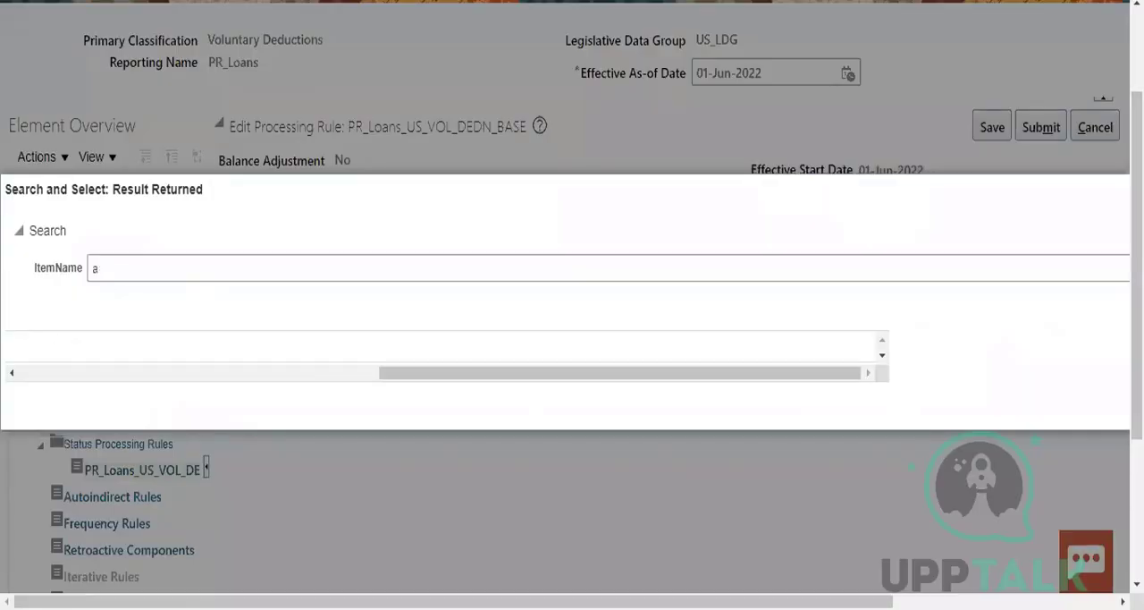
pyautogui.scroll(-3, 572, 357)
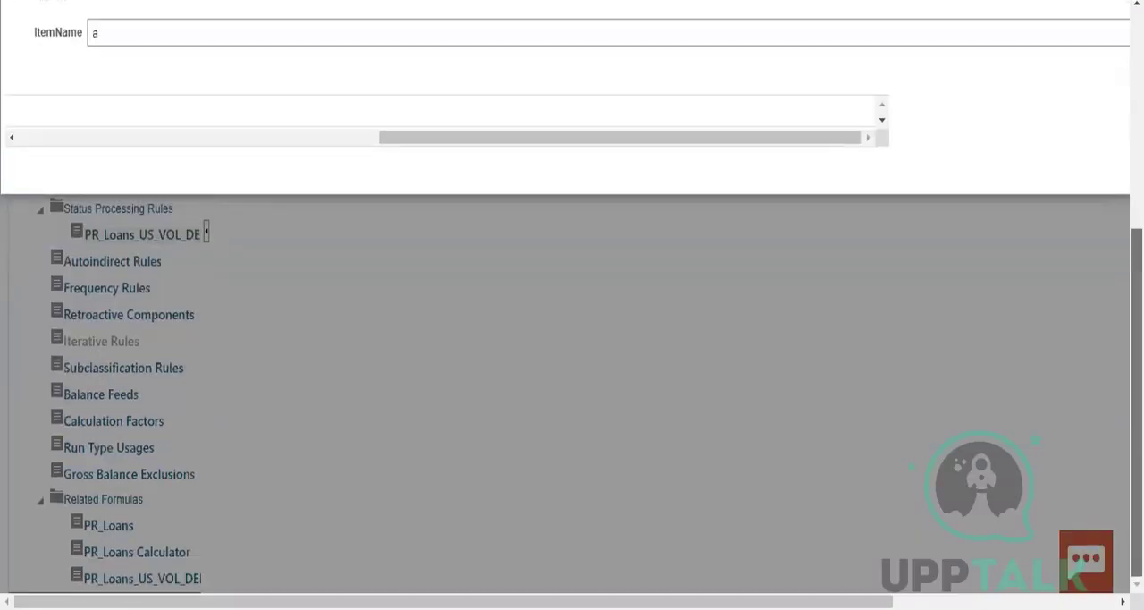
pyautogui.scroll(5, 572, 357)
pyautogui.scroll(-1, 1018, 429)
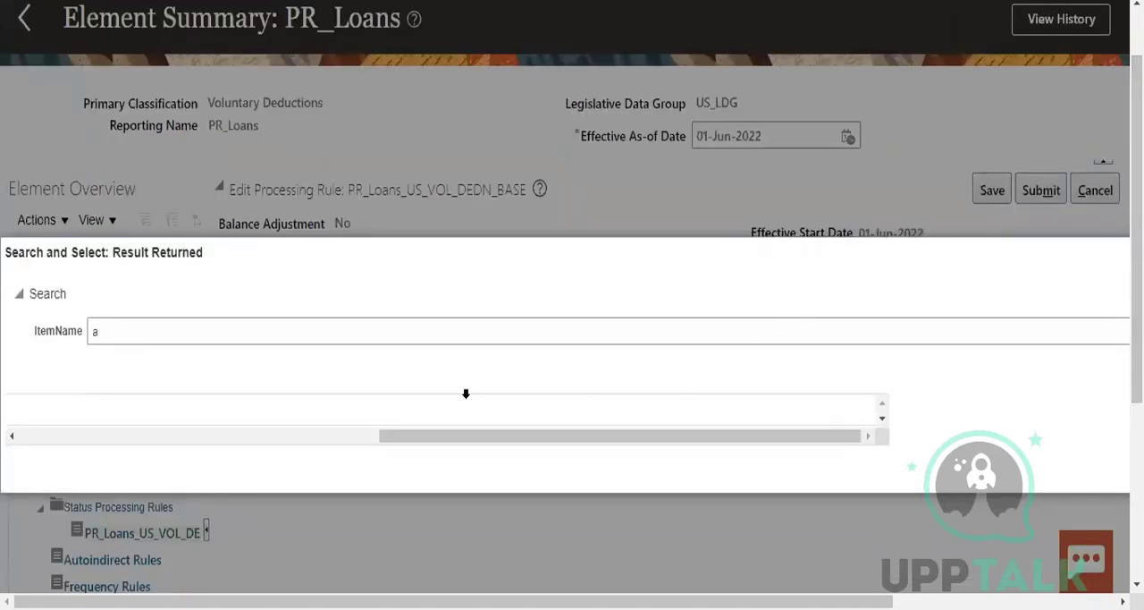
pyautogui.click(335, 436)
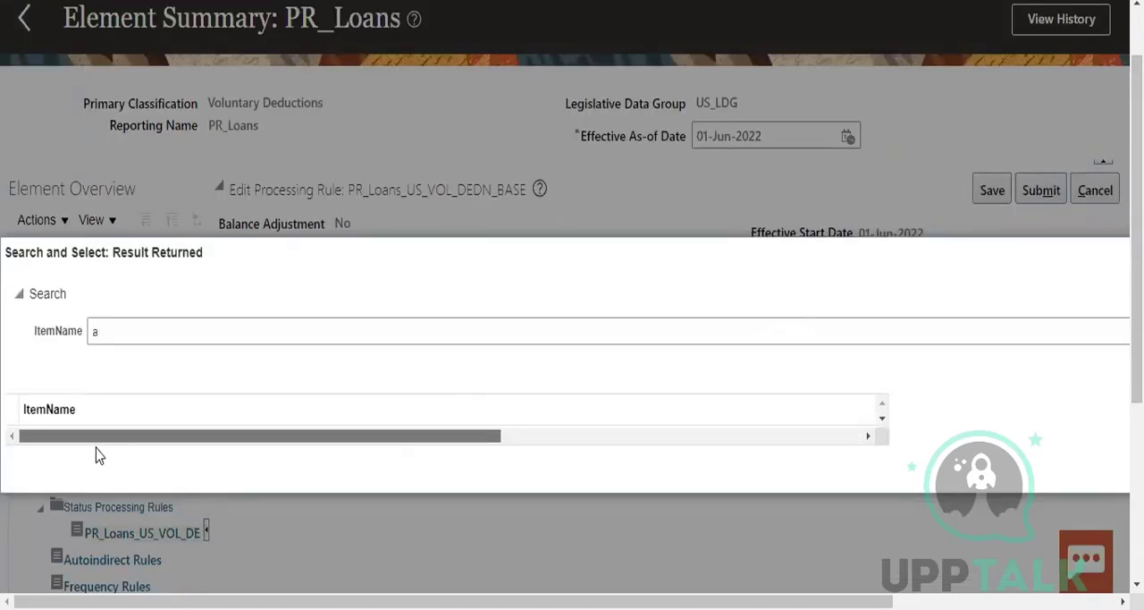
pyautogui.moveTo(96, 447); pyautogui.dragTo(775, 397)
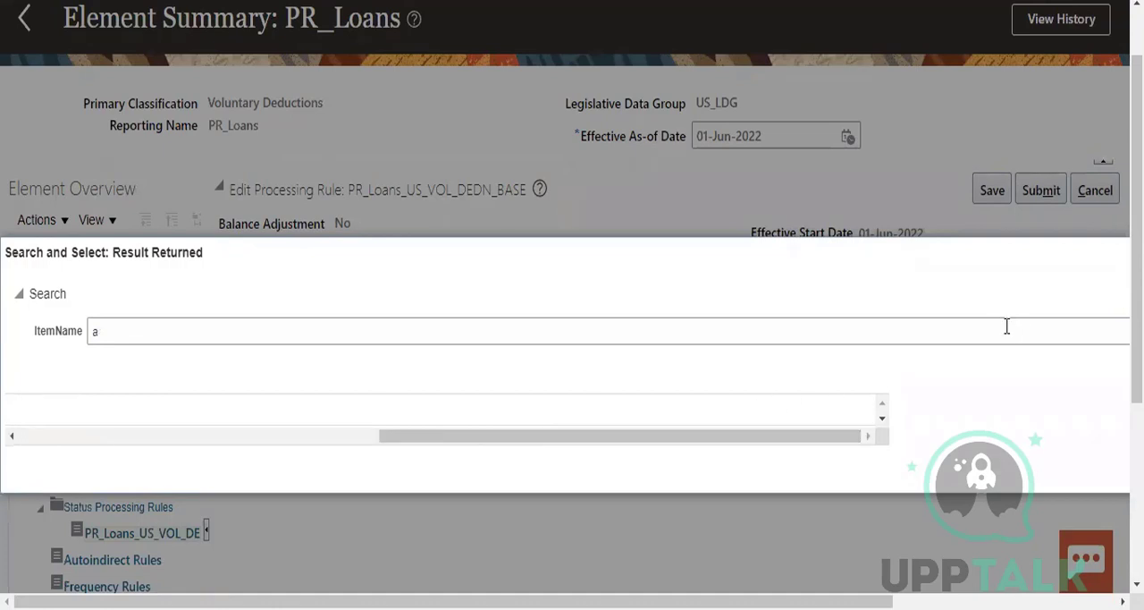
# Try searching the Result Returned item names for a%, check the results list, and close the search without selecting an item
pyautogui.click(1041, 330)
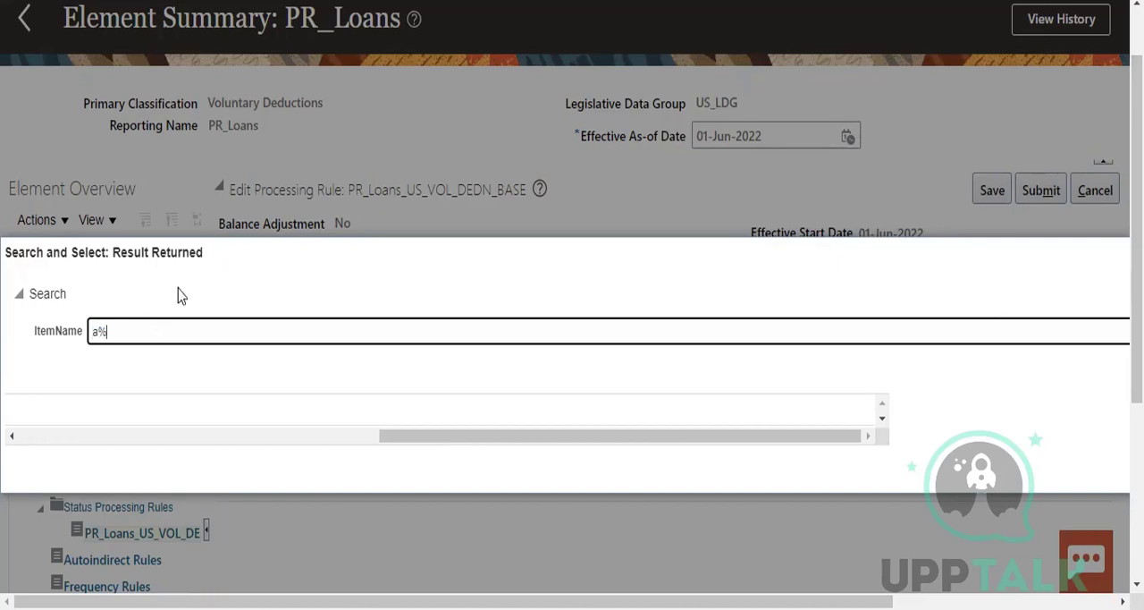
pyautogui.click(834, 436)
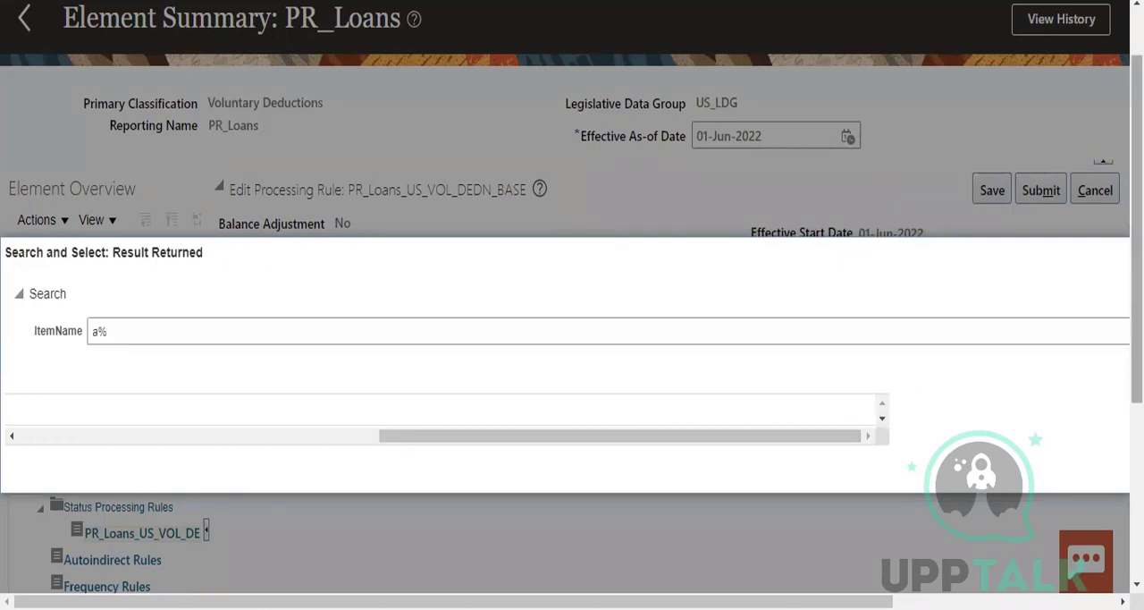
pyautogui.doubleClick(1118, 324)
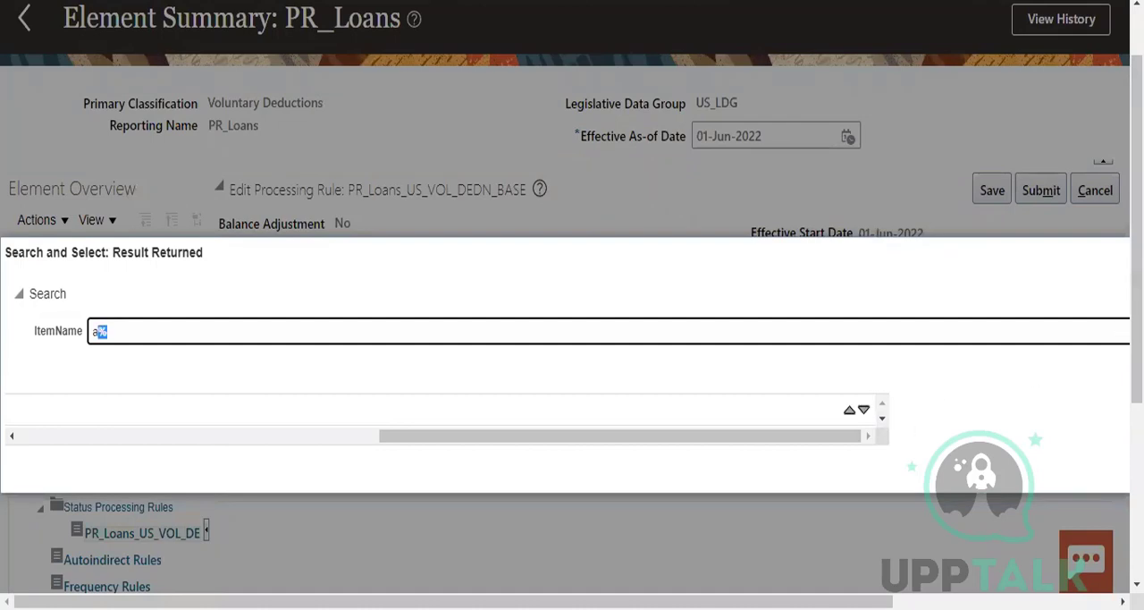
pyautogui.scroll(-1, 863, 411)
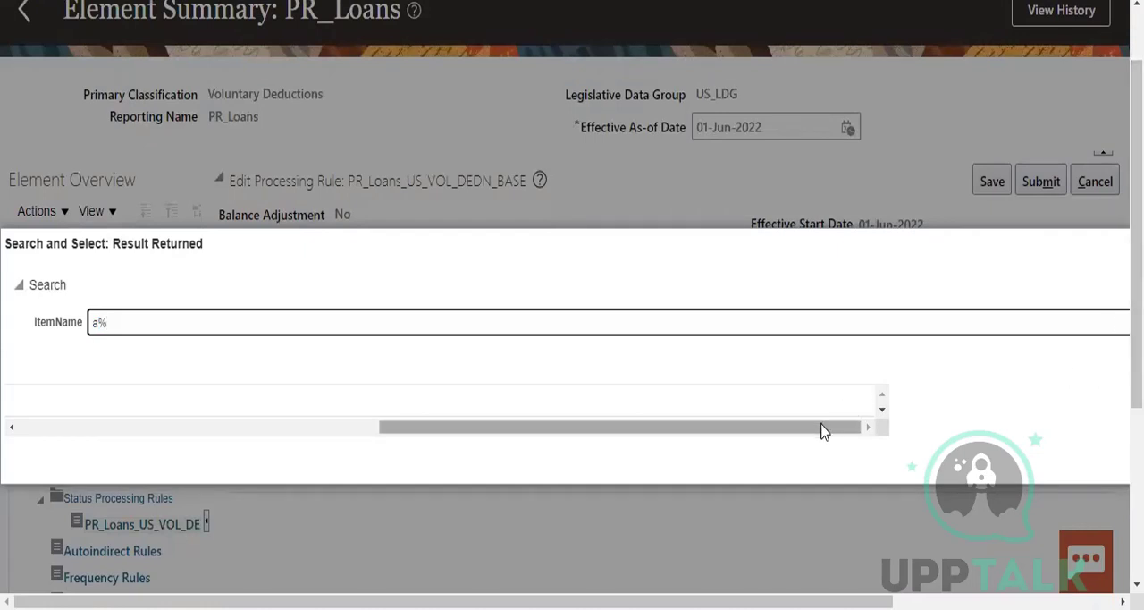
pyautogui.click(883, 413)
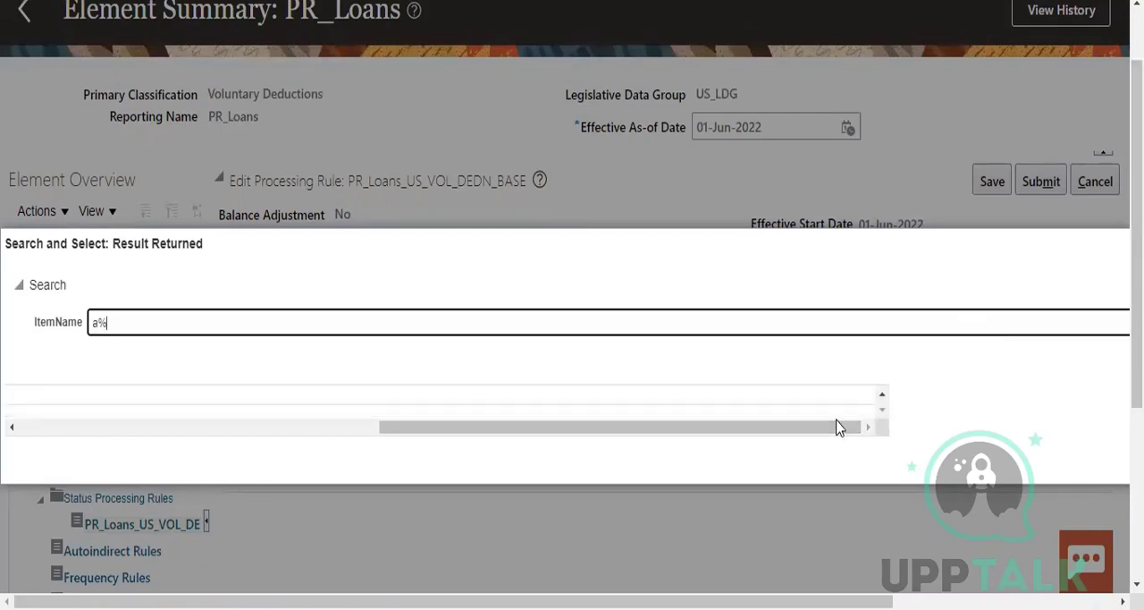
pyautogui.moveTo(843, 426); pyautogui.dragTo(948, 416)
pyautogui.press('Escape')
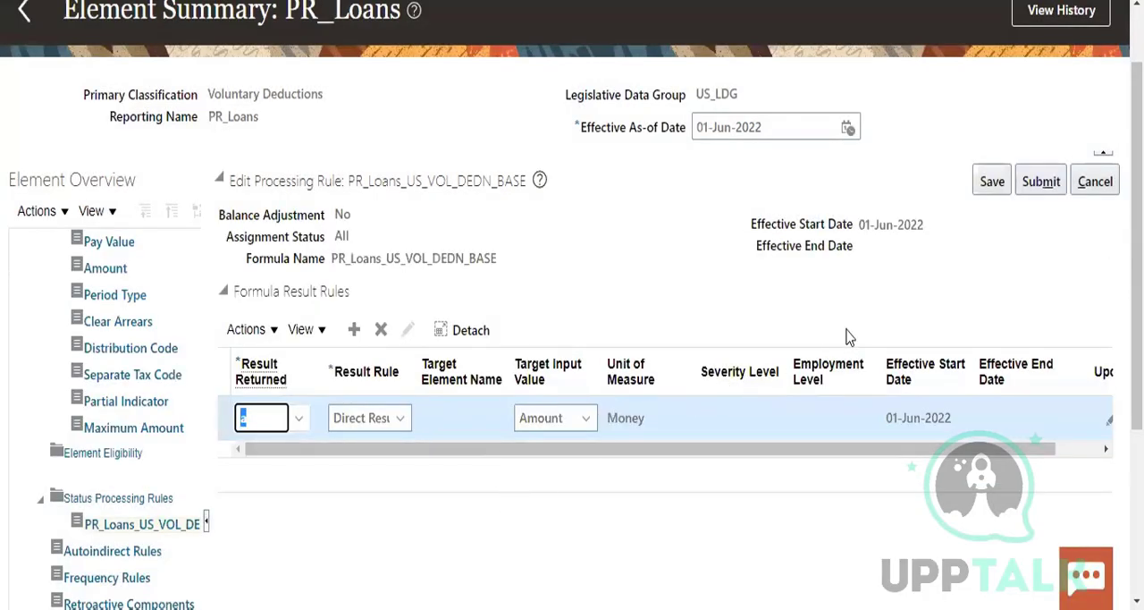
# Try submitting the direct result rule with a as its Result Returned value, and search the item names for A%
pyautogui.click(1041, 181)
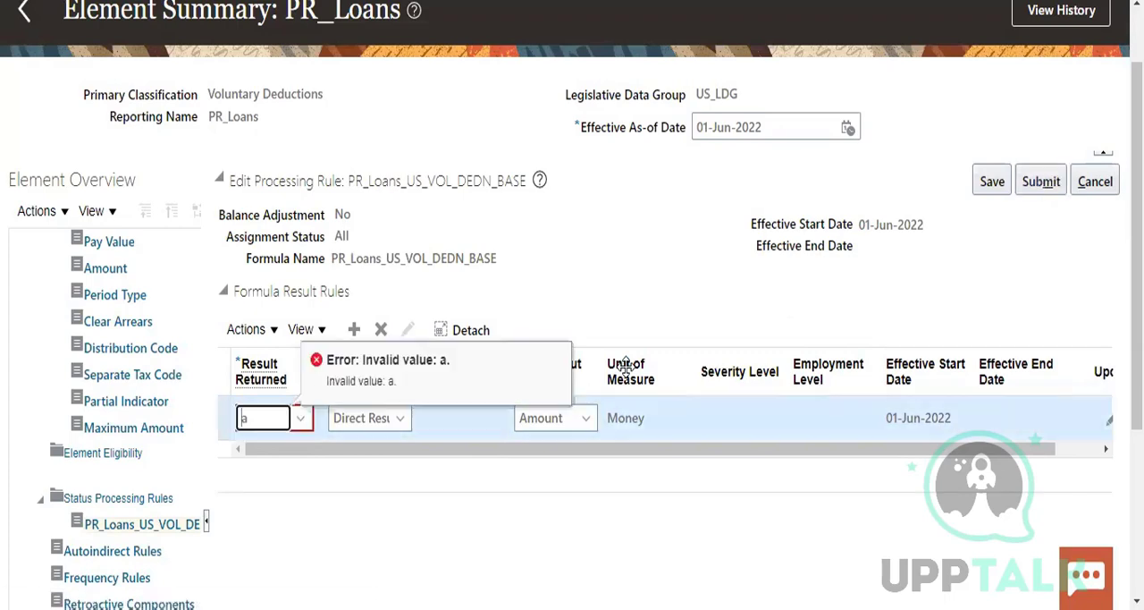
pyautogui.click(363, 420)
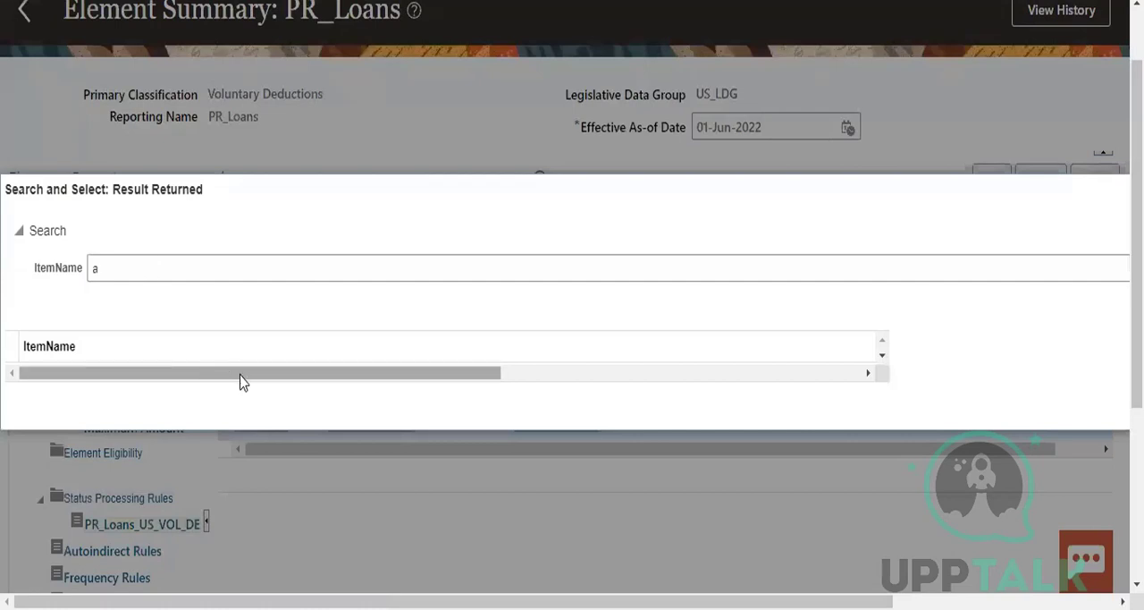
pyautogui.moveTo(242, 379); pyautogui.dragTo(269, 393)
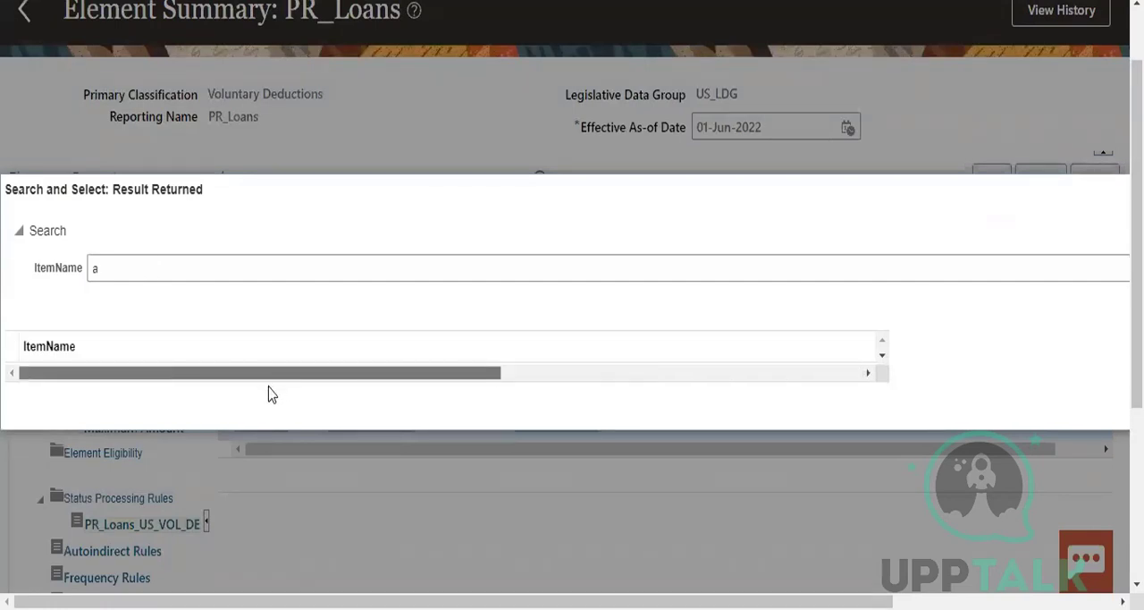
pyautogui.doubleClick(56, 345)
pyautogui.click(125, 268)
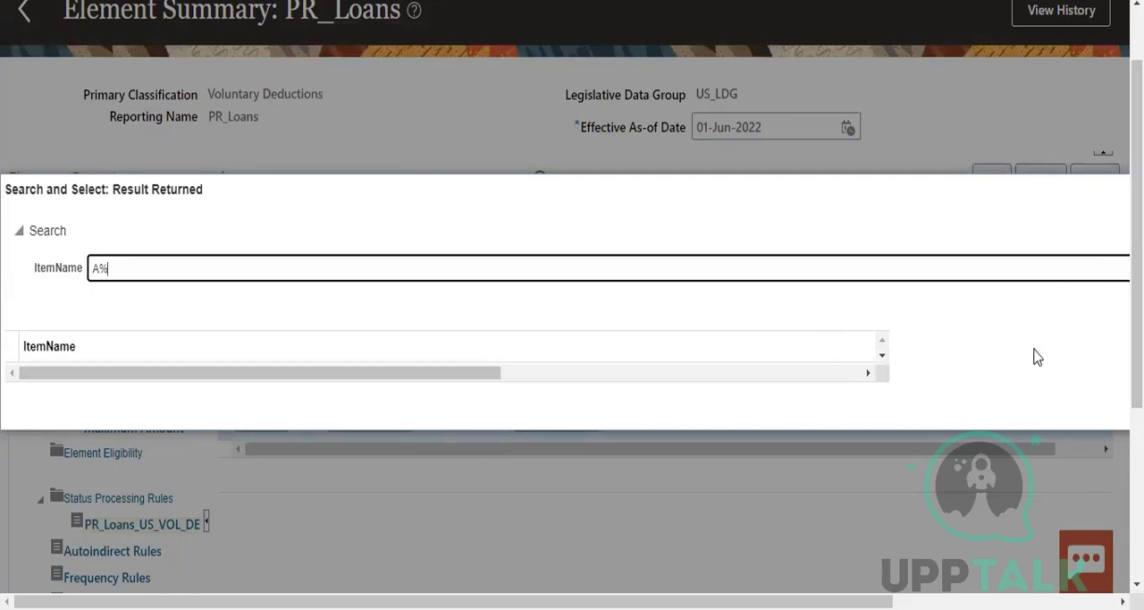
pyautogui.moveTo(478, 373); pyautogui.dragTo(936, 439)
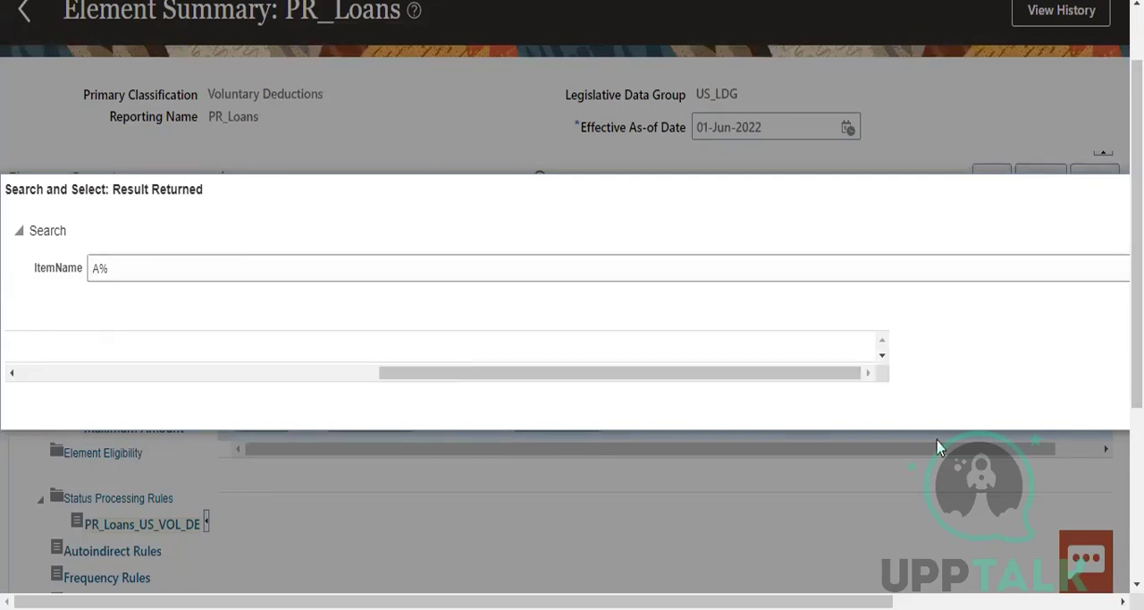
pyautogui.press('Escape')
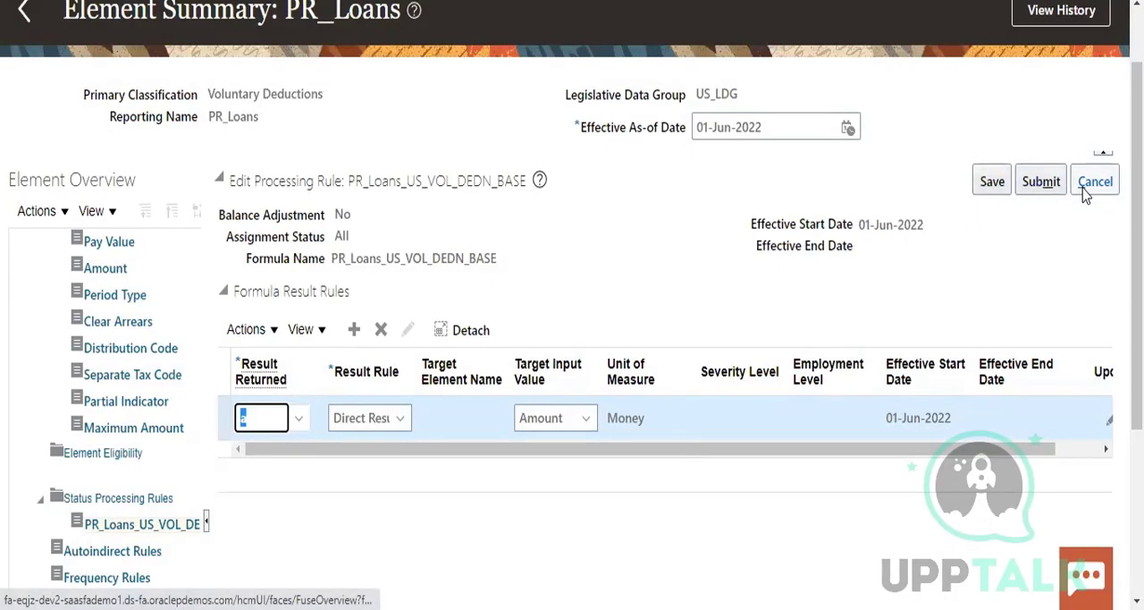
# Copy the processing rule's formula name PR_Loans_US_VOL_DEDN_BASE and cancel the unsaved formula result rule
pyautogui.moveTo(332, 258); pyautogui.dragTo(475, 254)
pyautogui.rightClick(483, 253)
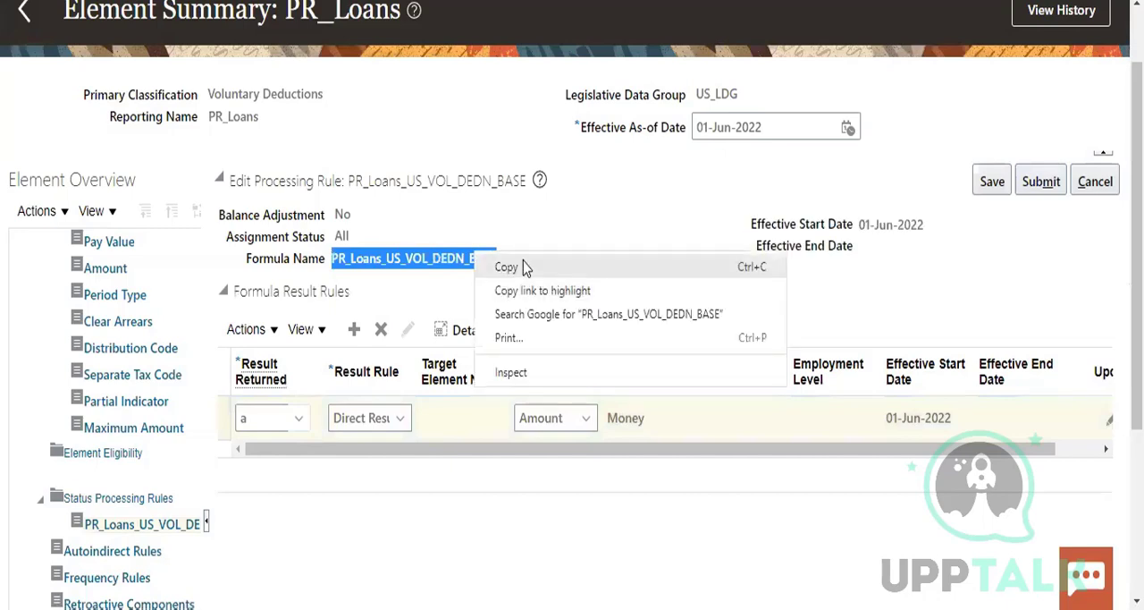
pyautogui.click(523, 261)
pyautogui.scroll(-1, 697, 192)
pyautogui.click(1106, 94)
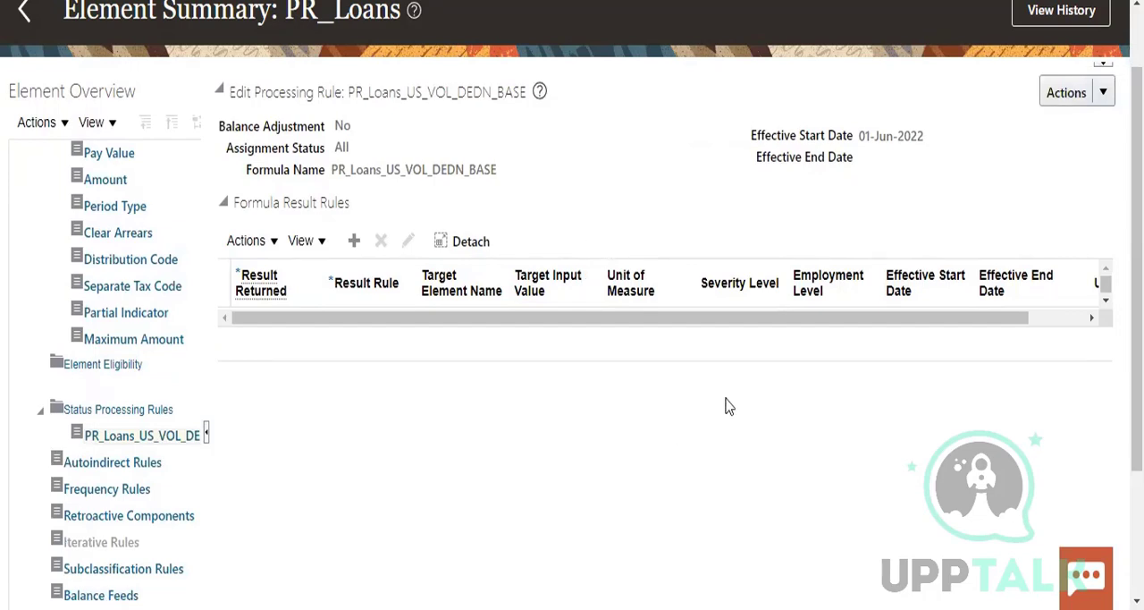
# Review the PR_Loans element overview and display the actions available for the PR_Loans_US_VOL_DEDN_BASE processing rule
pyautogui.scroll(-1, 729, 409)
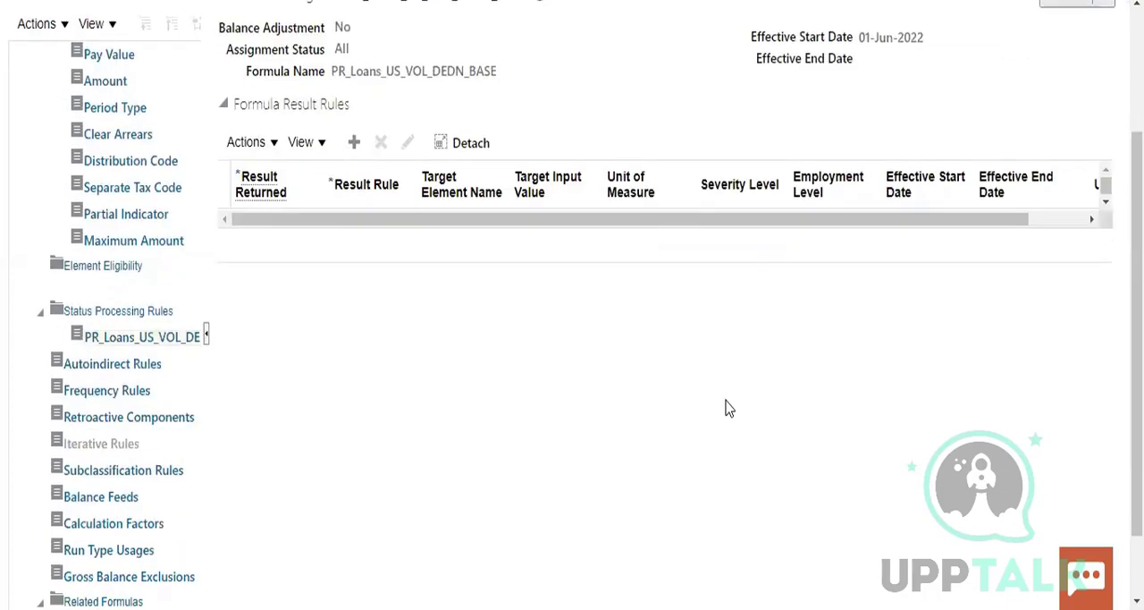
pyautogui.scroll(-1, 729, 408)
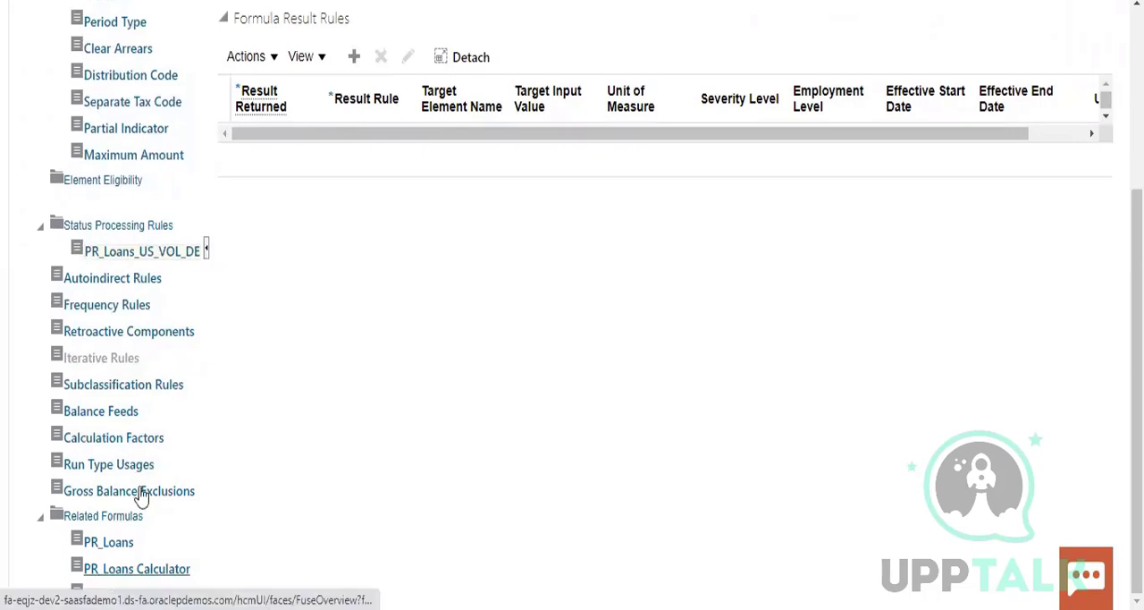
pyautogui.scroll(2, 408, 429)
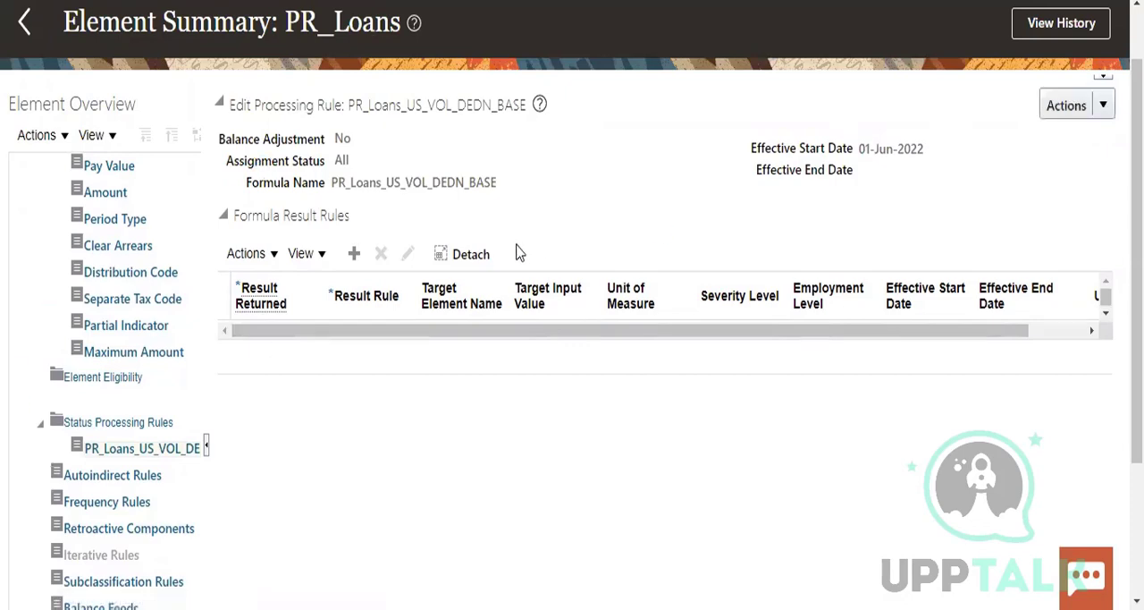
pyautogui.click(1104, 105)
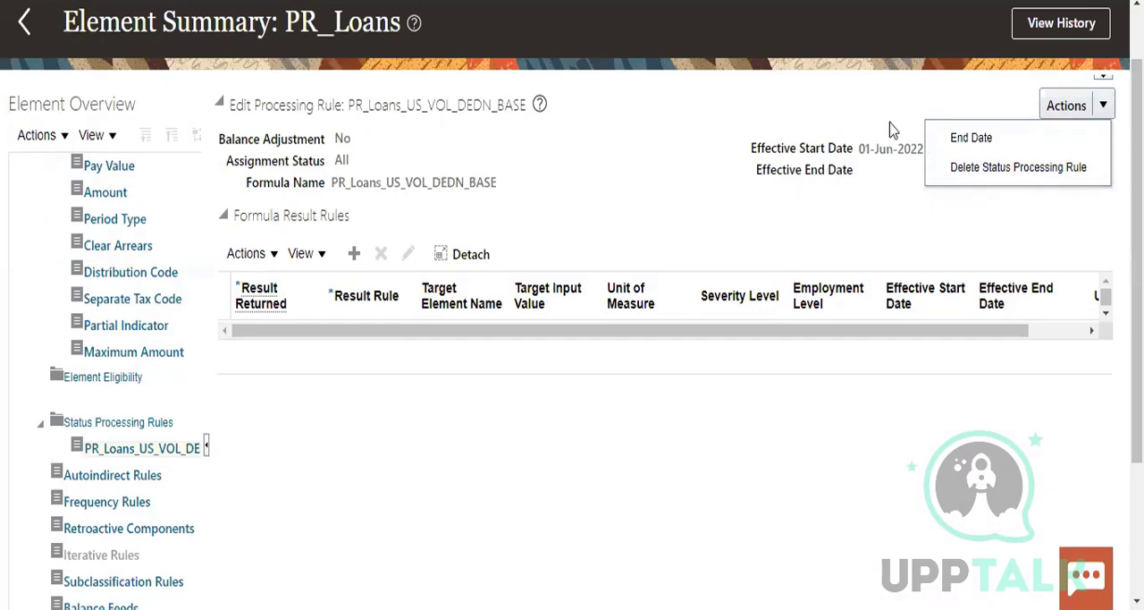
# Return to the Elements search results and review the classifications of the PR_Loans, PR_Loans Calculator and PR_Loans Results elements
pyautogui.scroll(2, 891, 124)
pyautogui.click(23, 98)
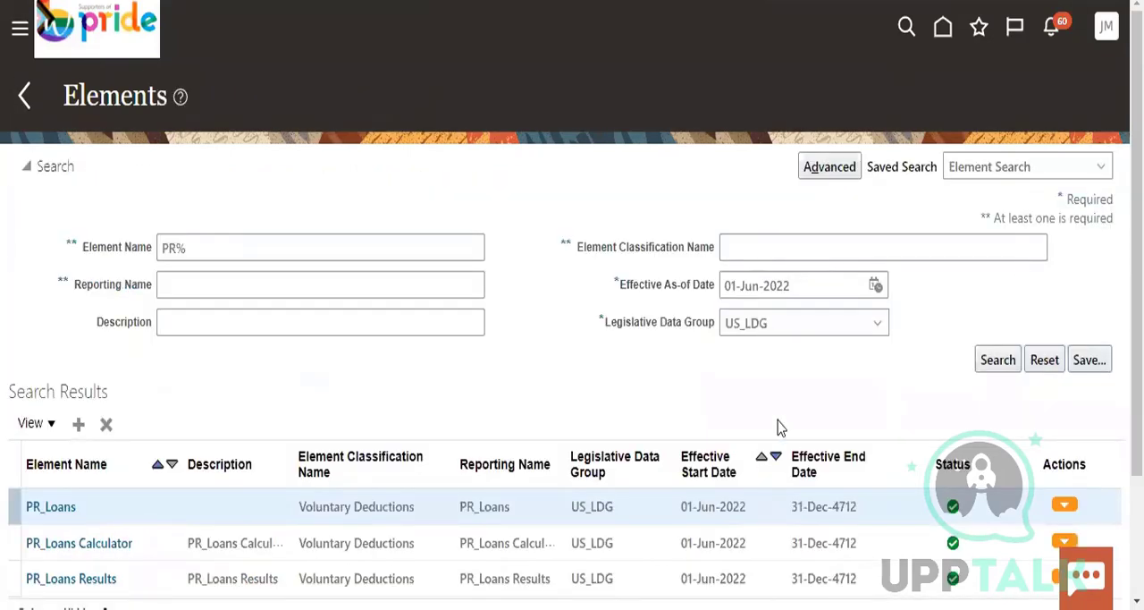
pyautogui.scroll(-2, 778, 426)
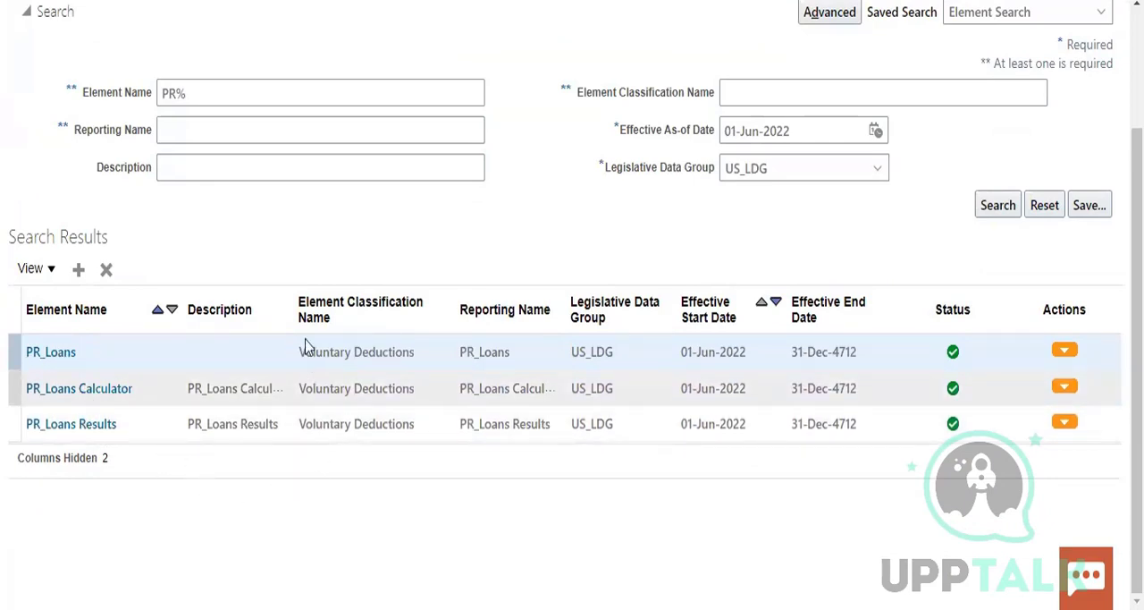
pyautogui.moveTo(298, 390); pyautogui.dragTo(423, 393)
pyautogui.click(359, 346)
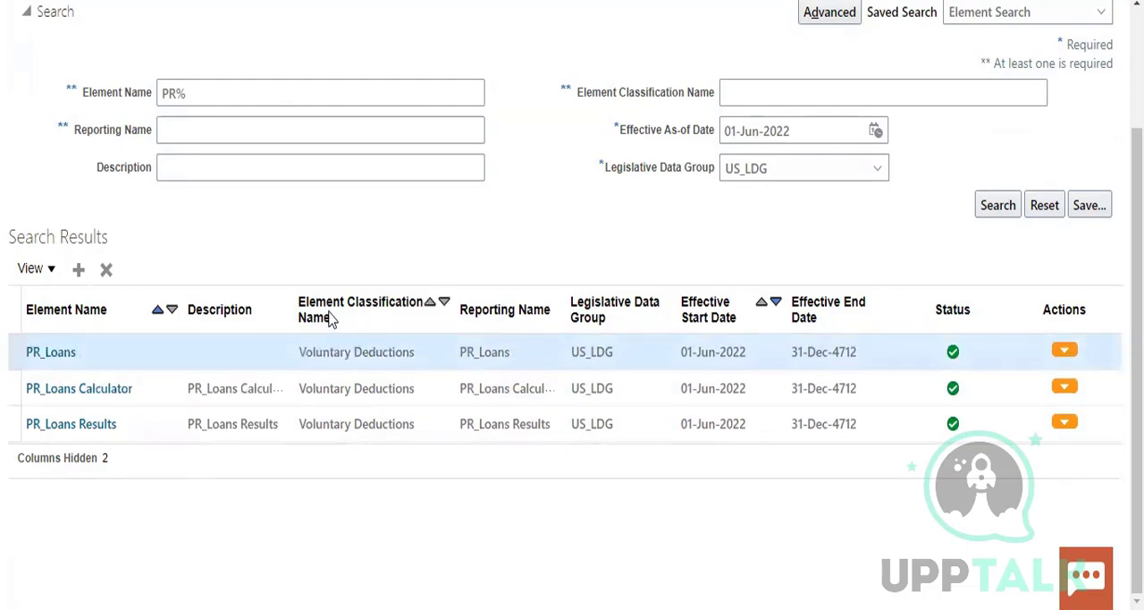
pyautogui.tripleClick(338, 355)
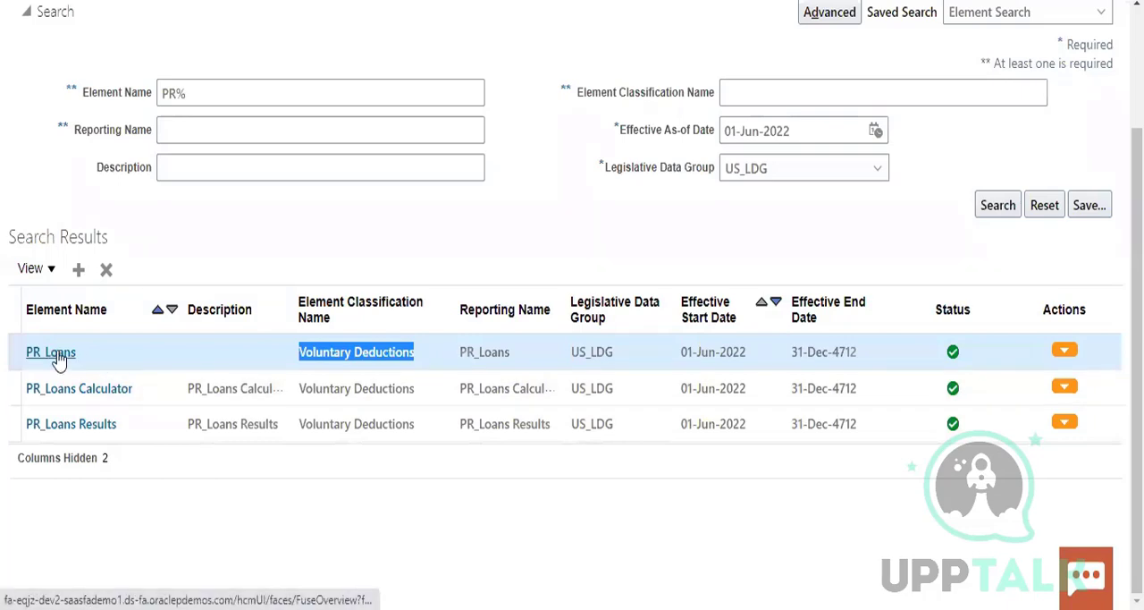
pyautogui.click(97, 422)
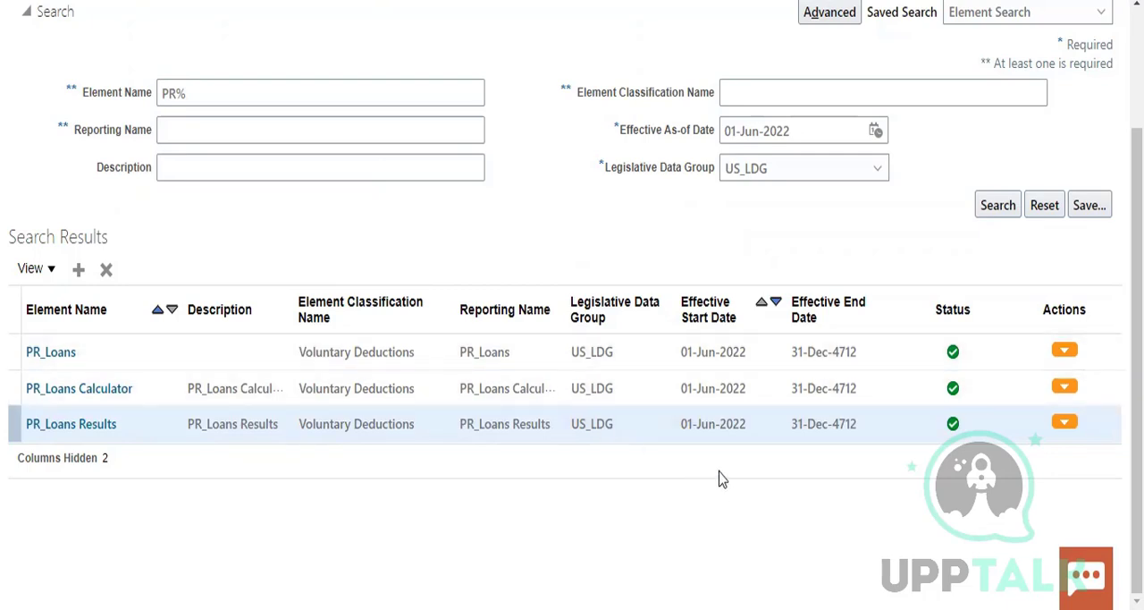
# Open the PR_Loans Results element and review its details, standard rules, input values and related formulas
pyautogui.click(92, 426)
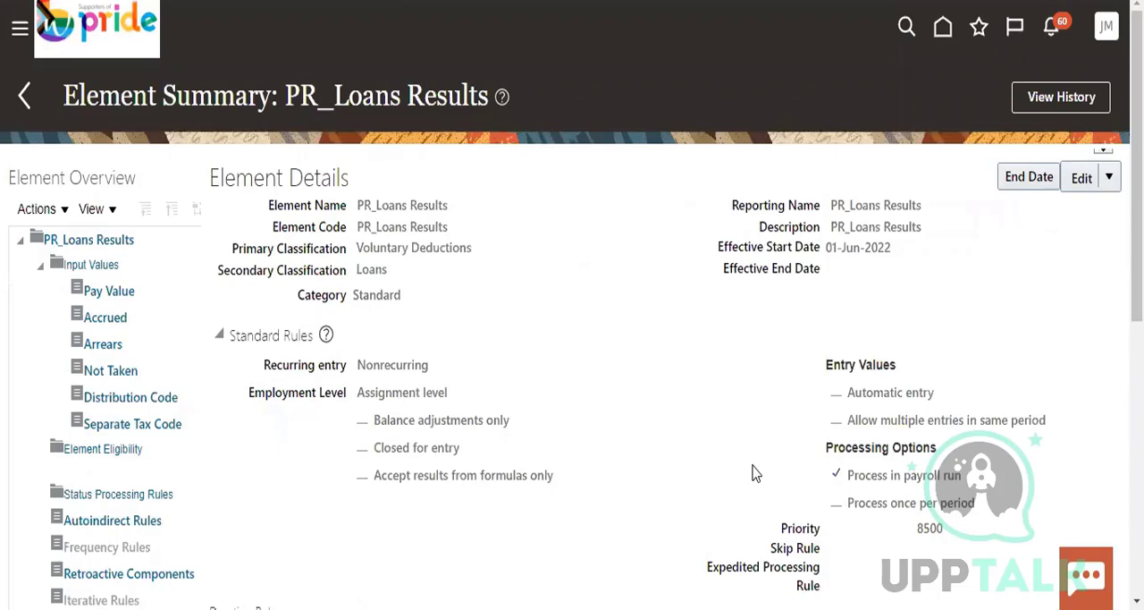
pyautogui.scroll(-3, 843, 398)
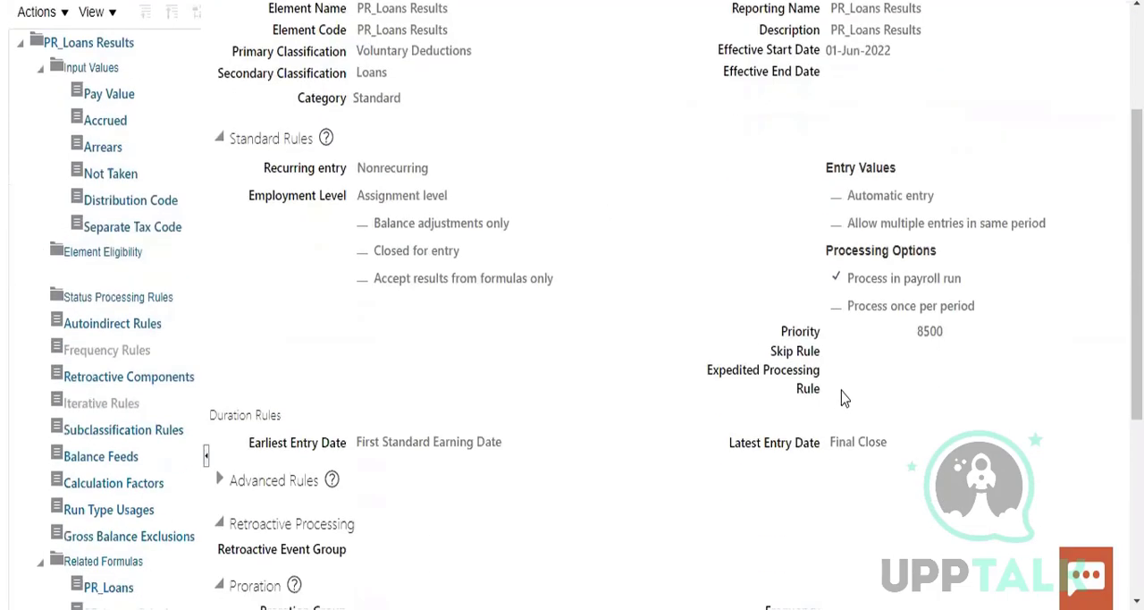
pyautogui.scroll(-5, 953, 433)
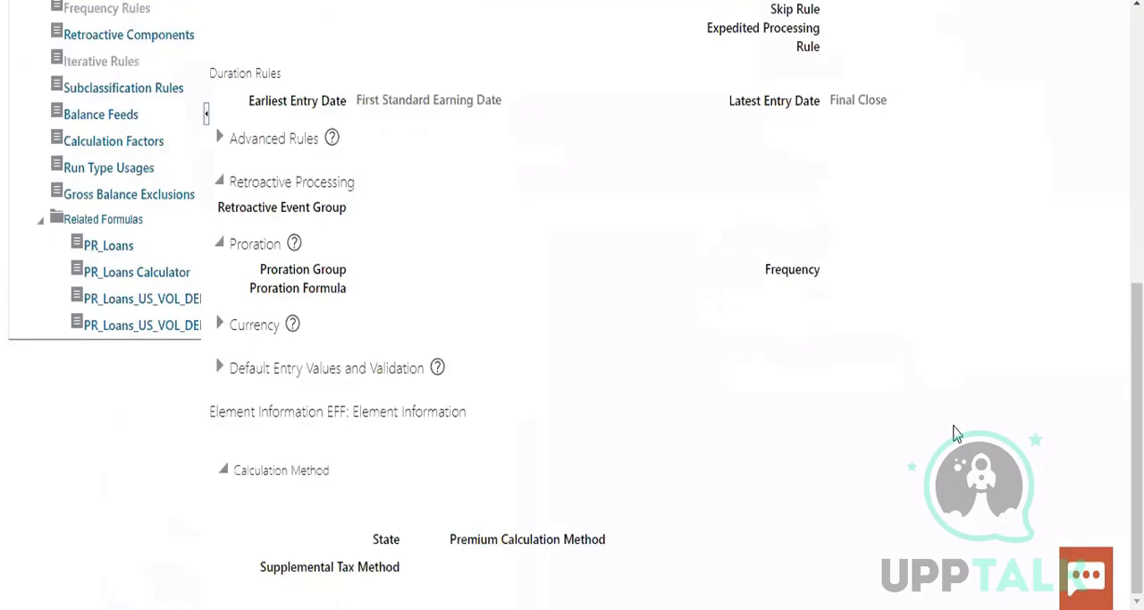
pyautogui.scroll(8, 955, 433)
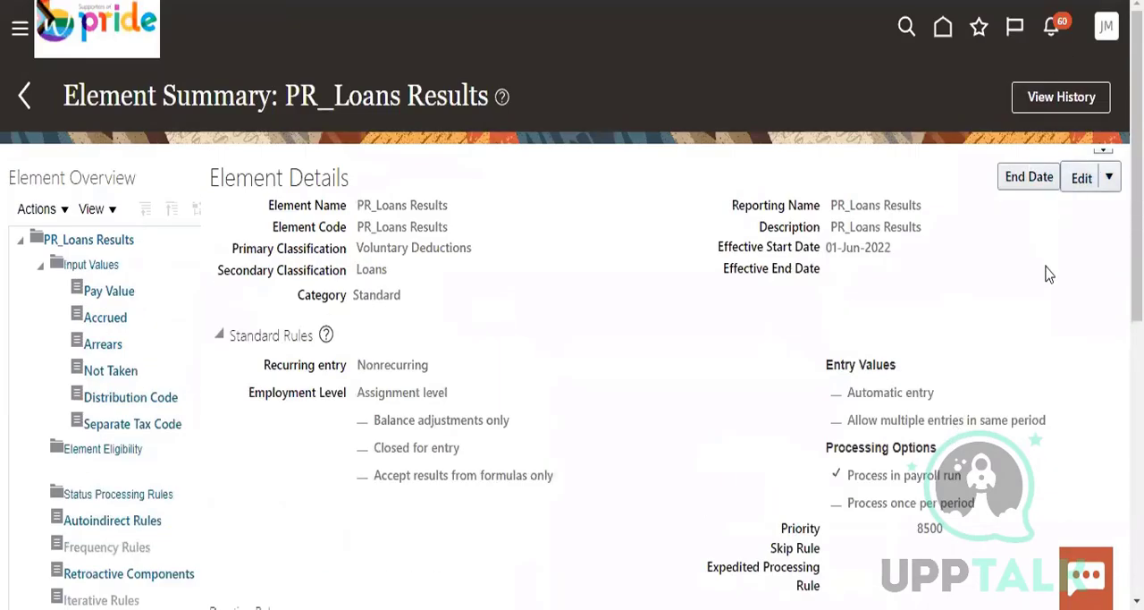
pyautogui.scroll(-5, 1052, 281)
pyautogui.scroll(5, 1055, 288)
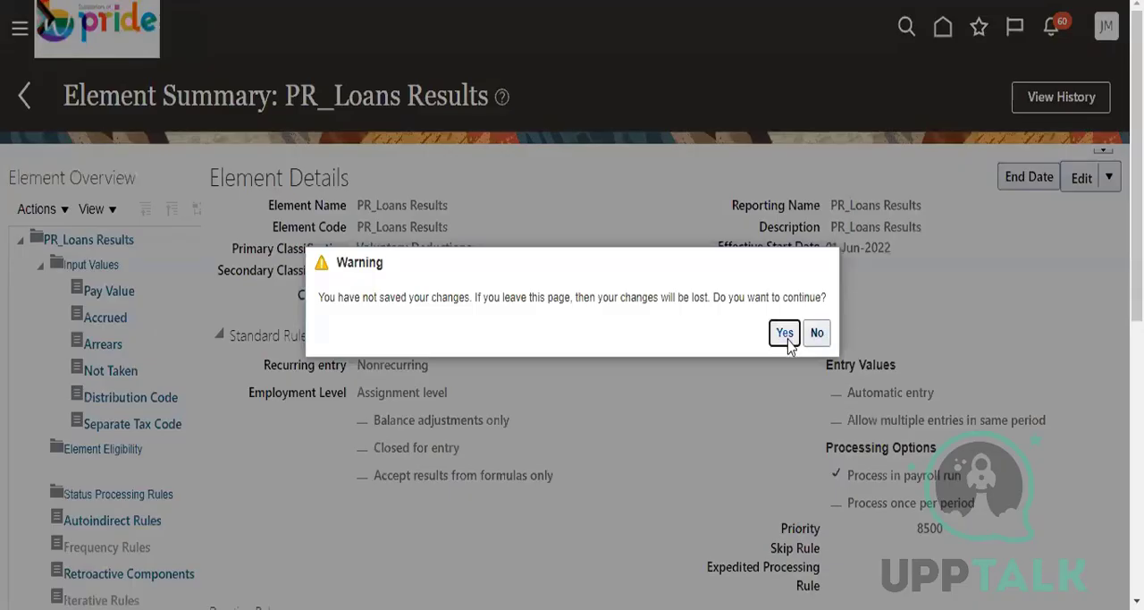
# Leave the PR_Loans Results summary for the home page, discarding unsaved changes, and open the Payroll work area from My Client Groups
pyautogui.click(784, 332)
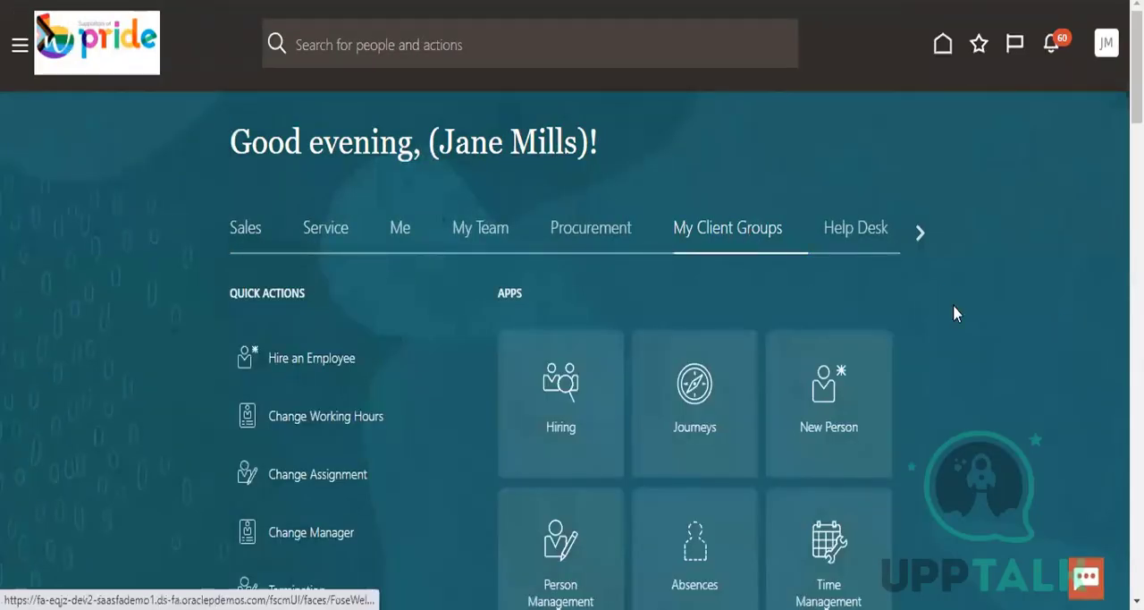
pyautogui.scroll(-3, 987, 353)
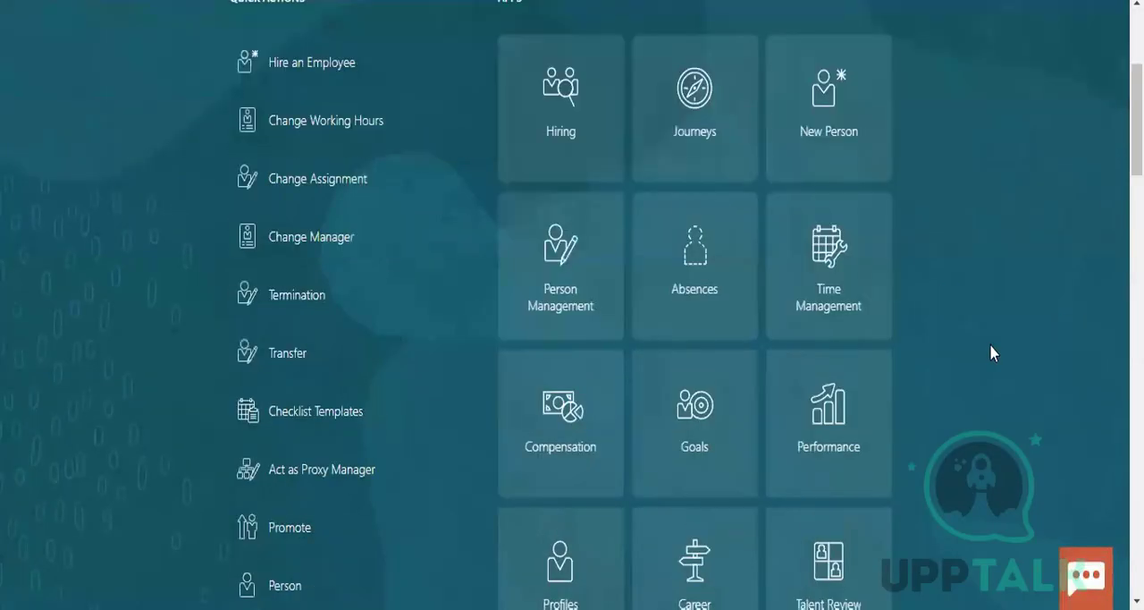
pyautogui.scroll(-3, 991, 353)
pyautogui.scroll(-1, 997, 357)
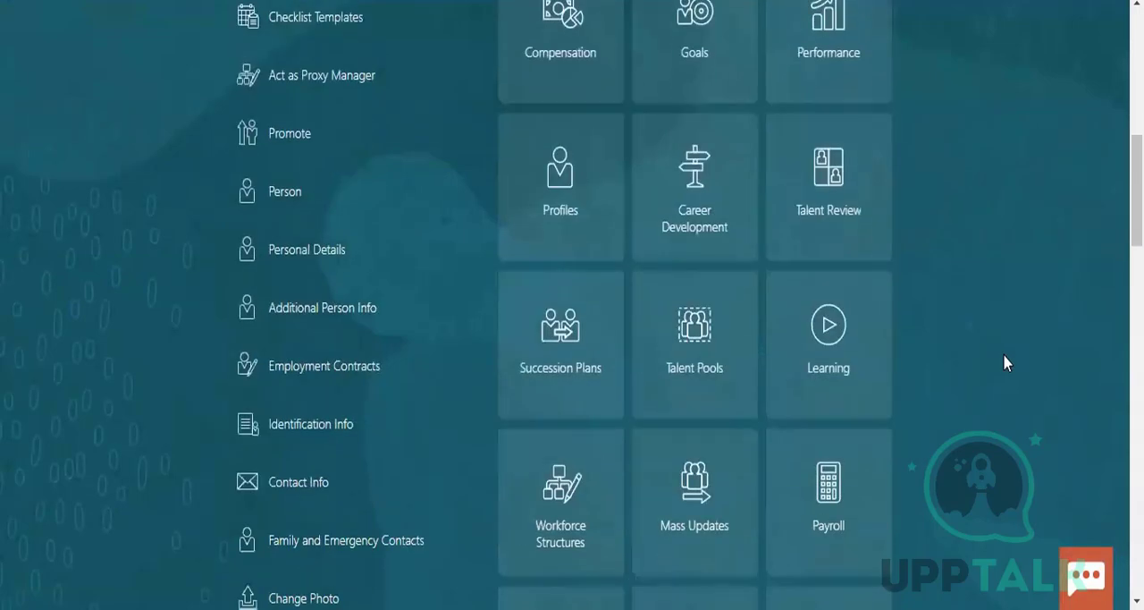
pyautogui.scroll(-7, 1004, 356)
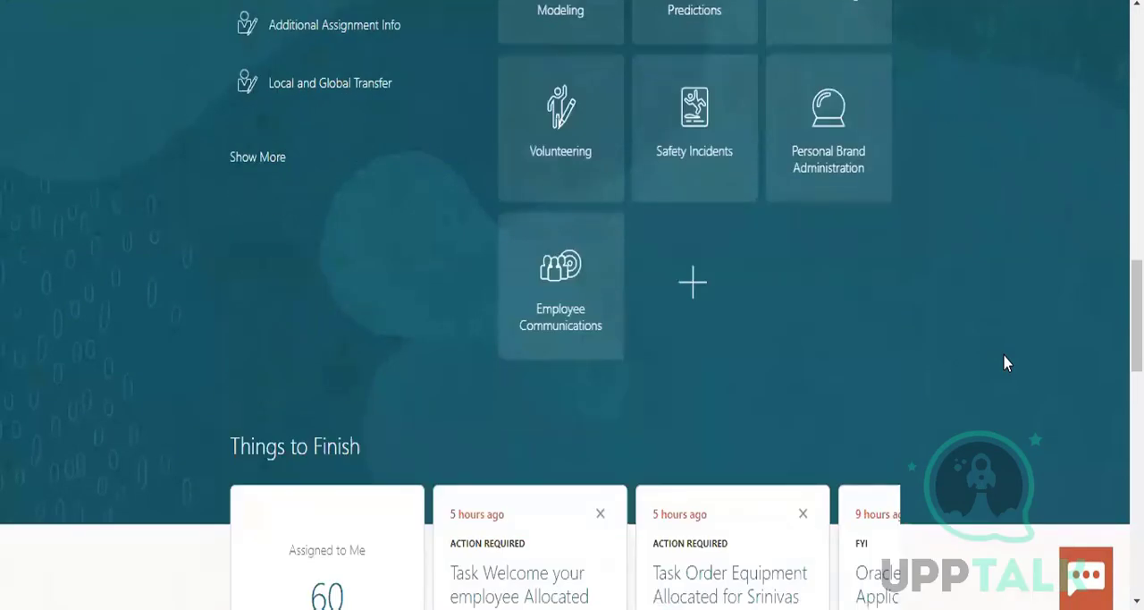
pyautogui.scroll(-9, 1003, 362)
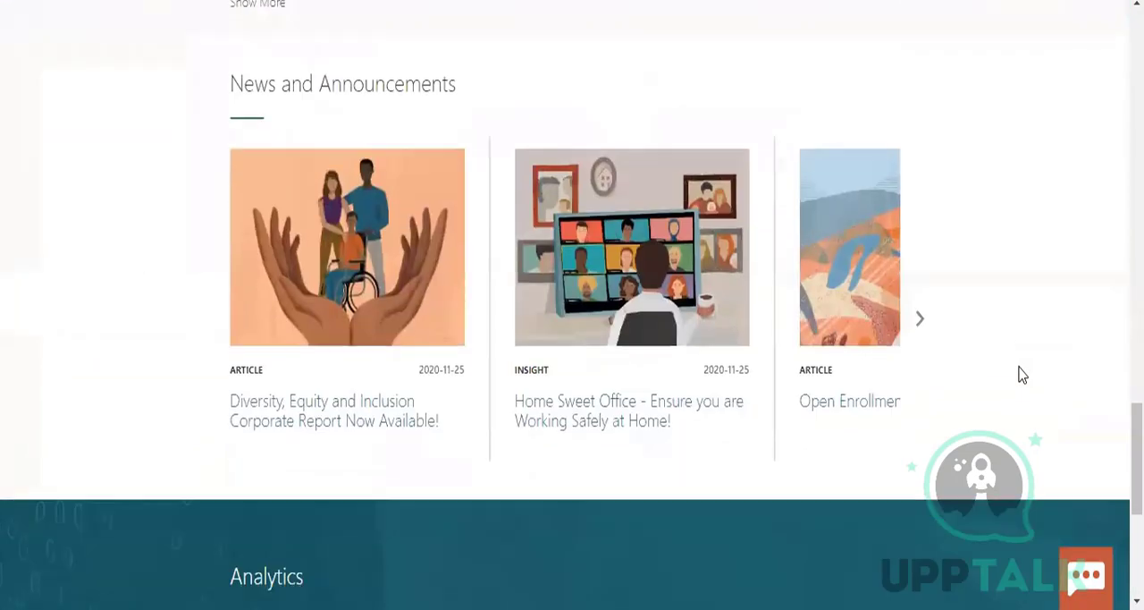
pyautogui.scroll(-4, 1019, 373)
pyautogui.scroll(5, 1019, 372)
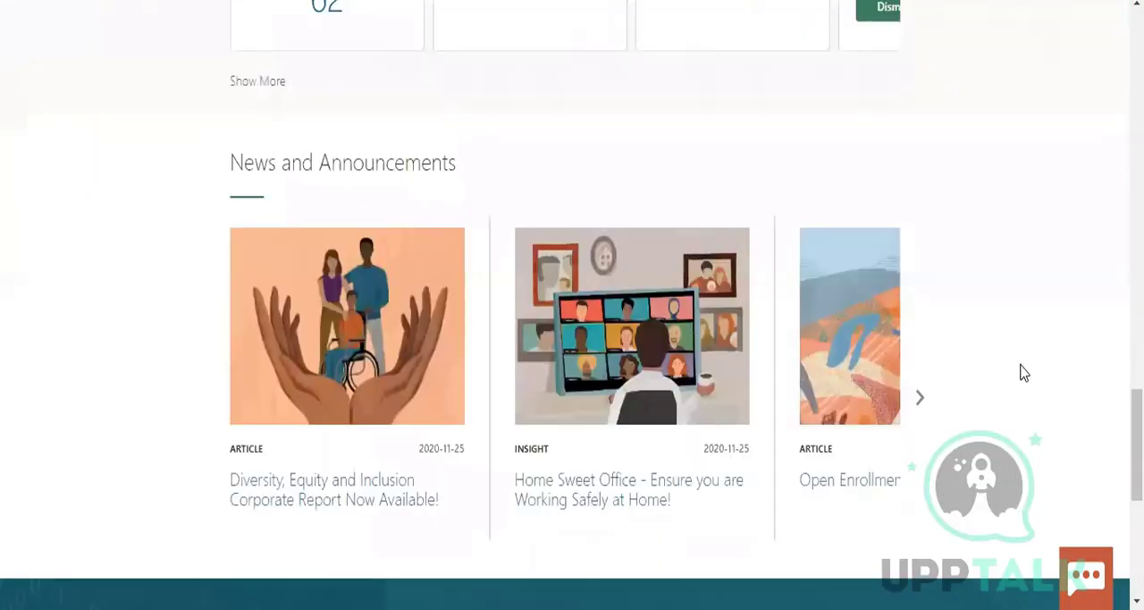
pyautogui.scroll(17, 1021, 373)
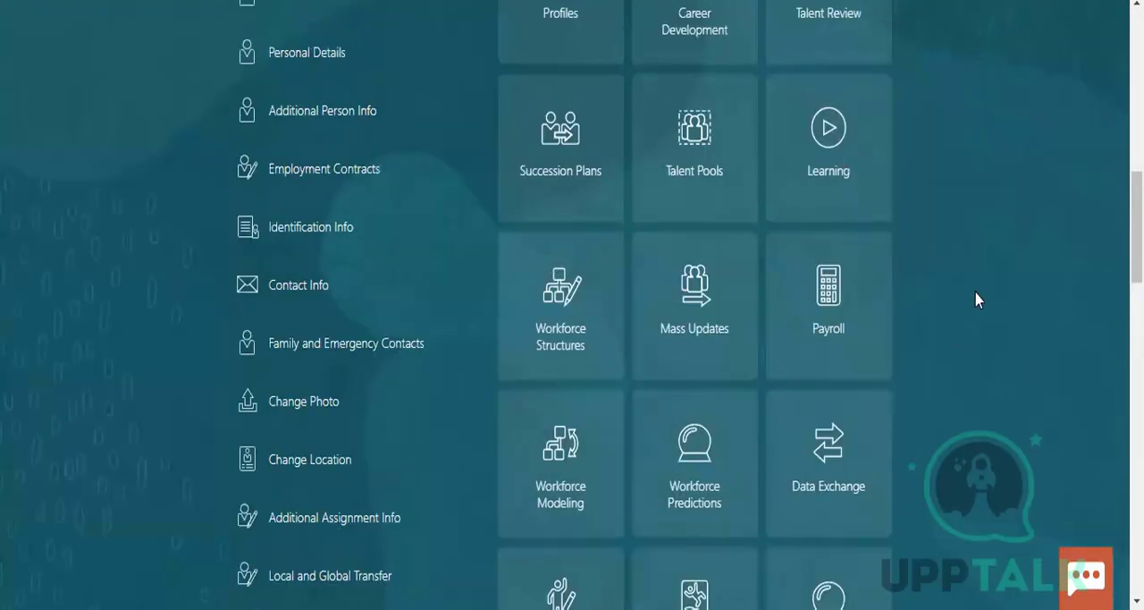
pyautogui.click(828, 288)
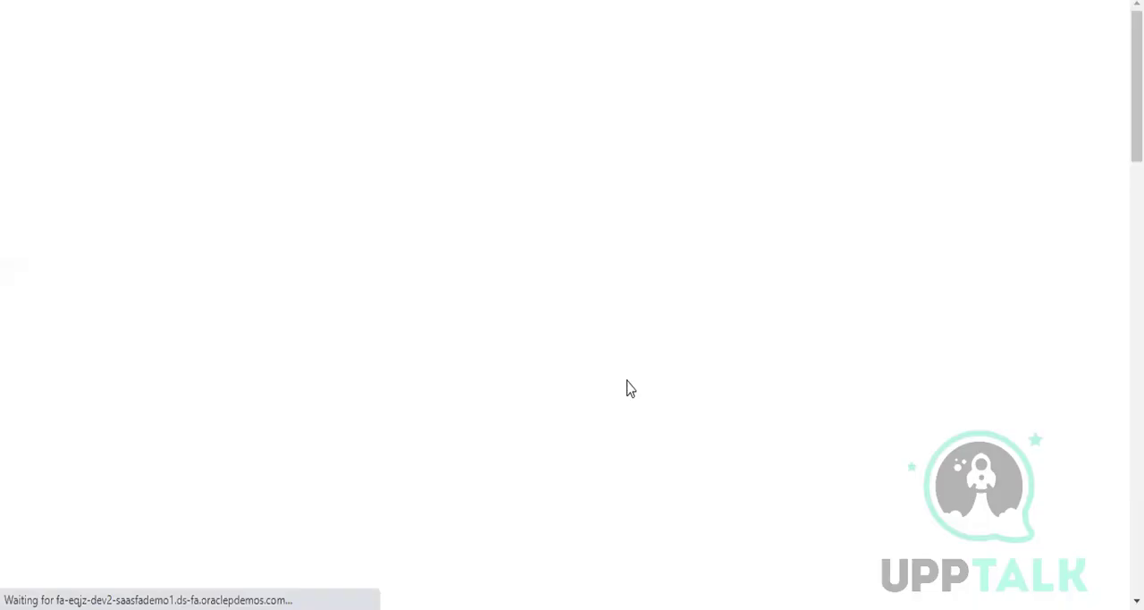
# Examine the available Payroll tasks under Person Information, Flow Submission and Results, and Administration
pyautogui.scroll(-2, 626, 387)
pyautogui.scroll(-15, 627, 387)
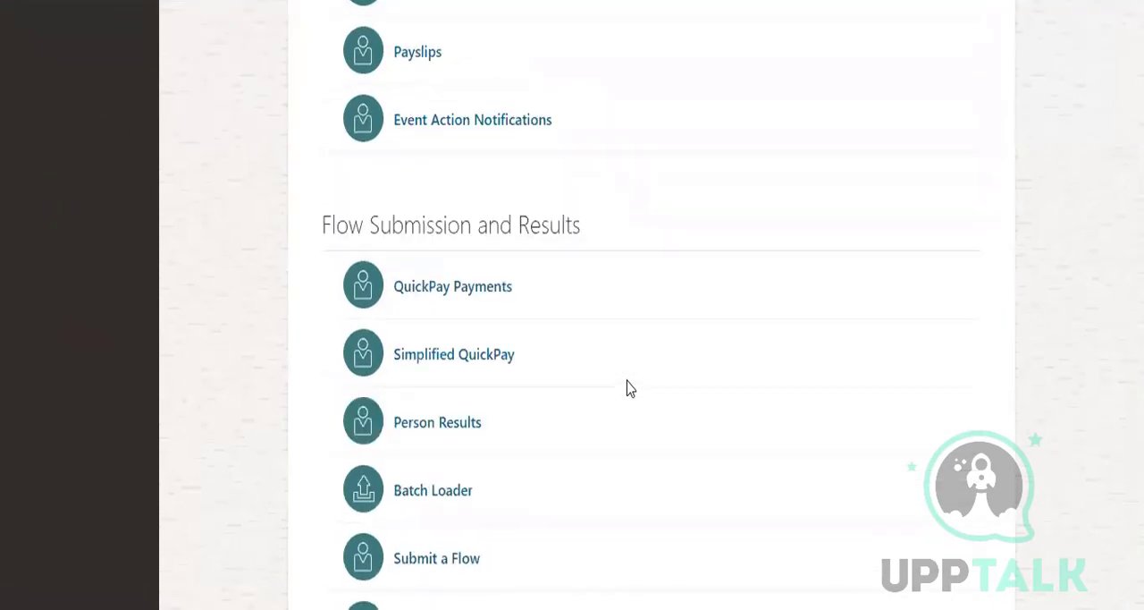
pyautogui.scroll(15, 626, 387)
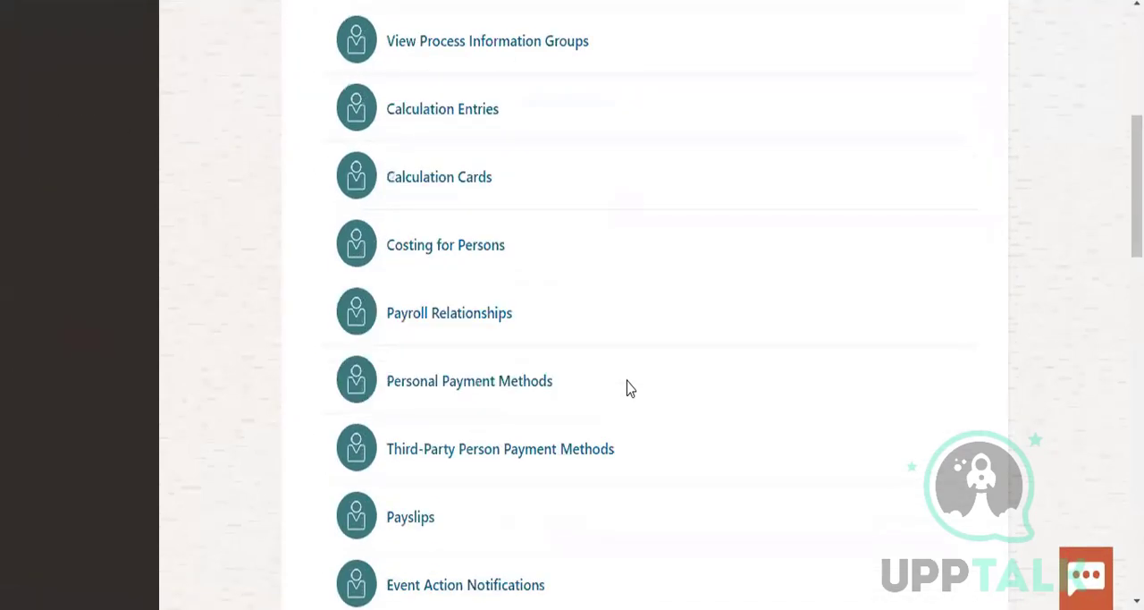
pyautogui.scroll(-6, 626, 387)
pyautogui.scroll(-3, 627, 387)
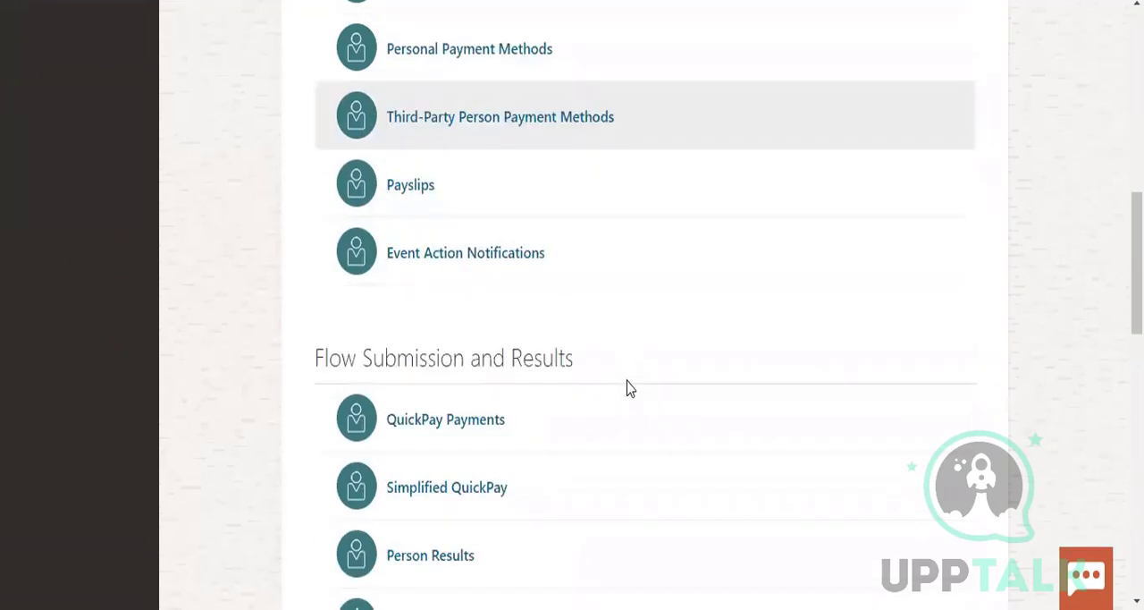
pyautogui.scroll(-5, 627, 387)
pyautogui.scroll(-7, 626, 387)
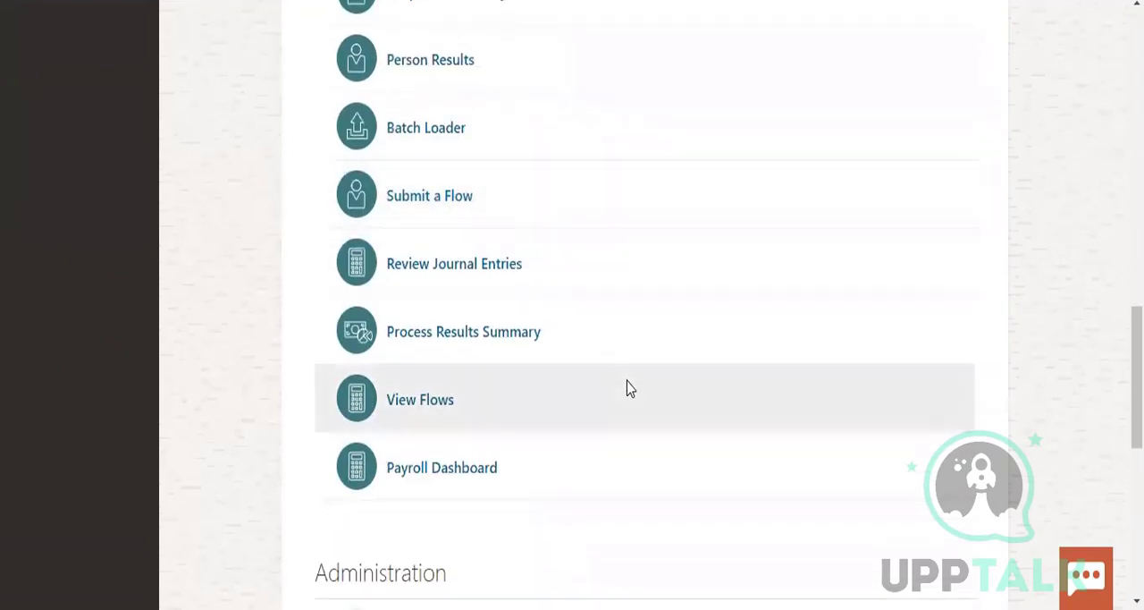
pyautogui.scroll(-2, 627, 387)
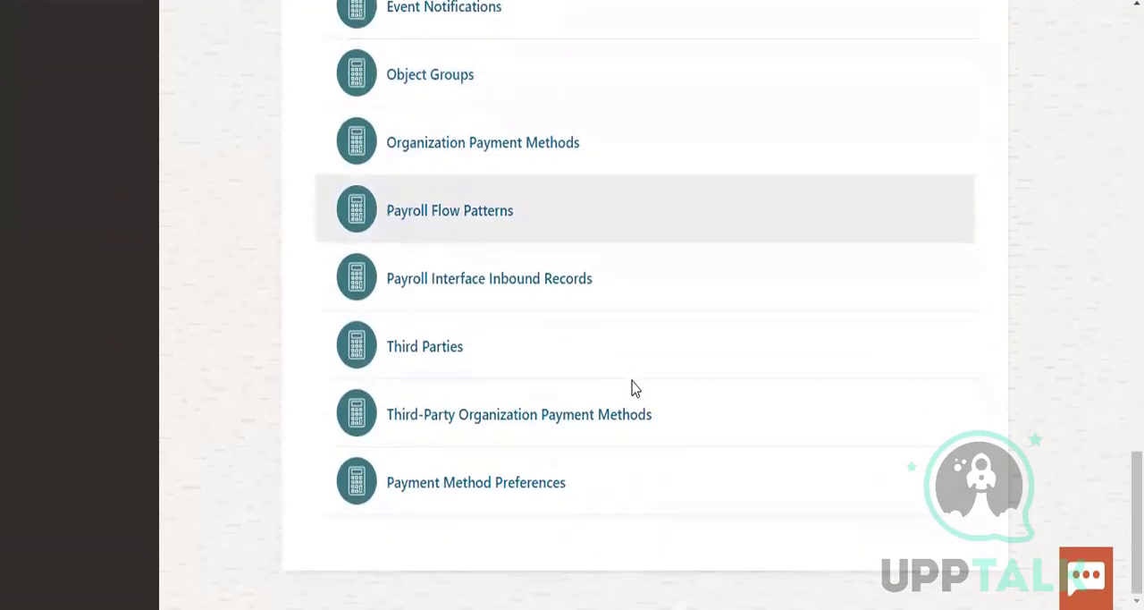
pyautogui.scroll(5, 633, 388)
pyautogui.scroll(8, 638, 386)
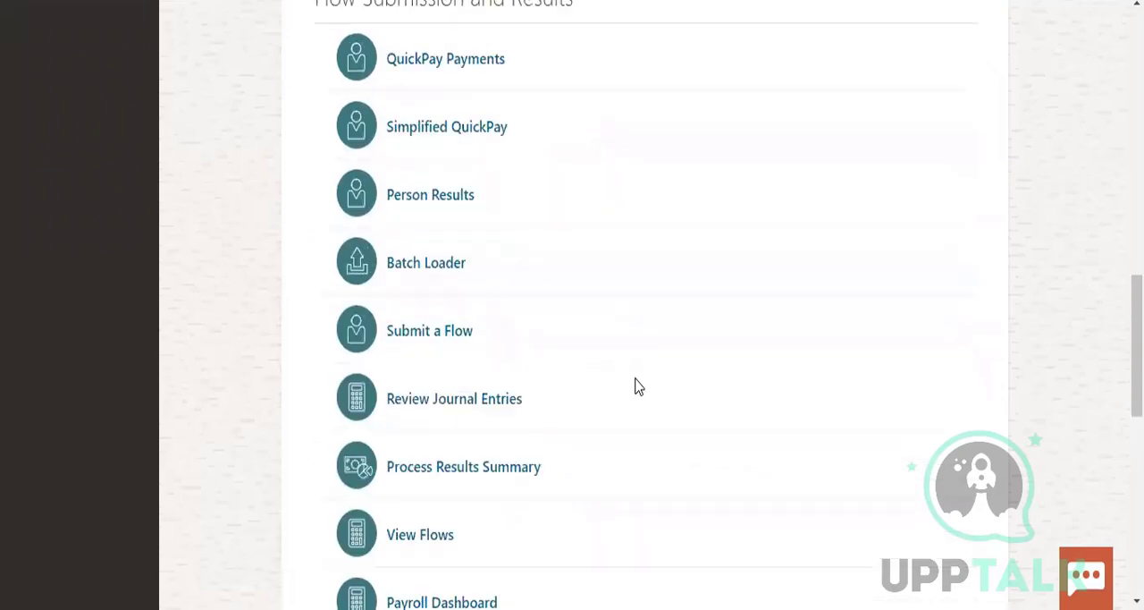
pyautogui.scroll(5, 637, 389)
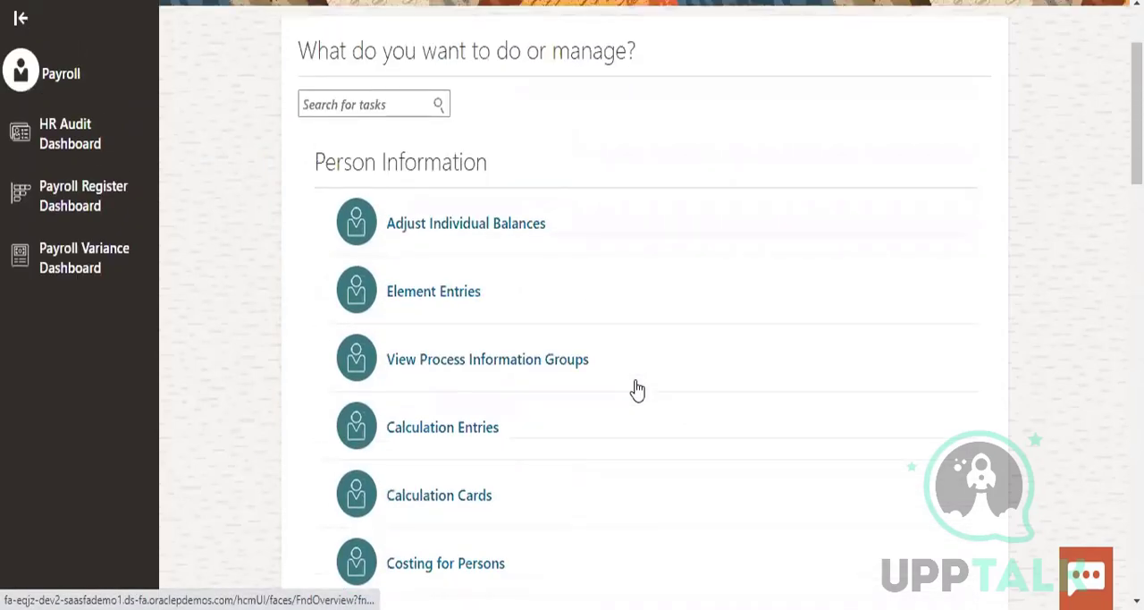
pyautogui.scroll(2, 637, 389)
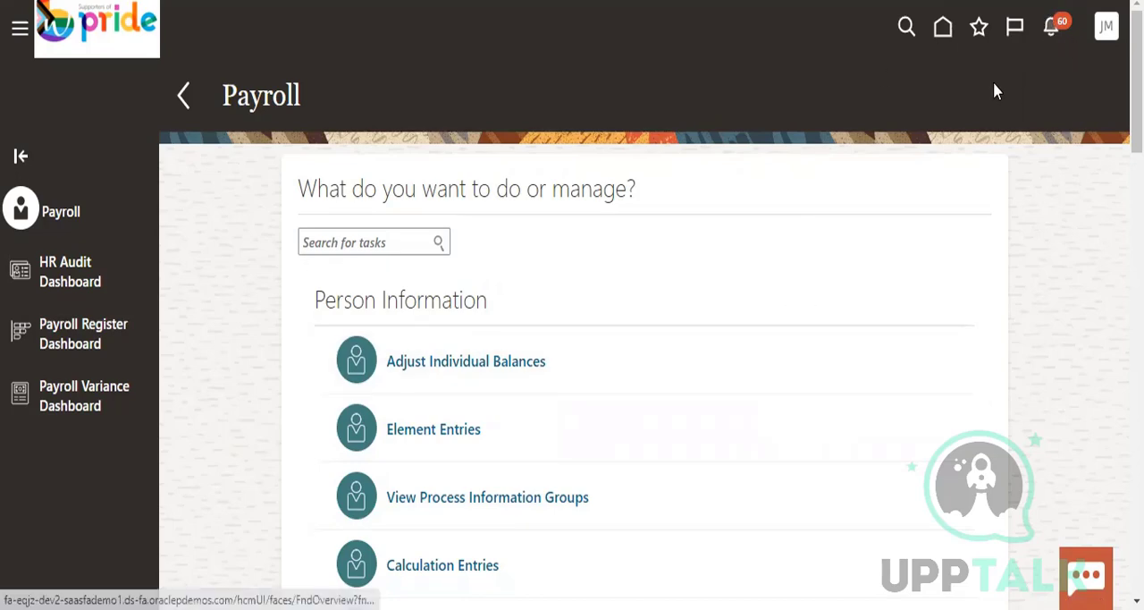
pyautogui.scroll(-10, 674, 386)
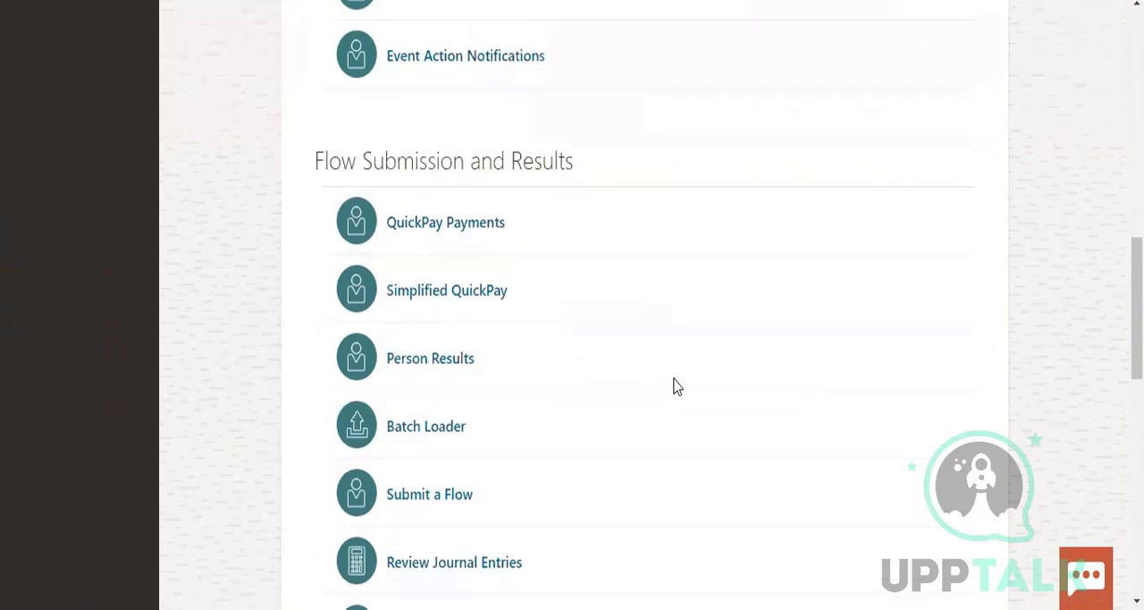
pyautogui.scroll(-10, 675, 386)
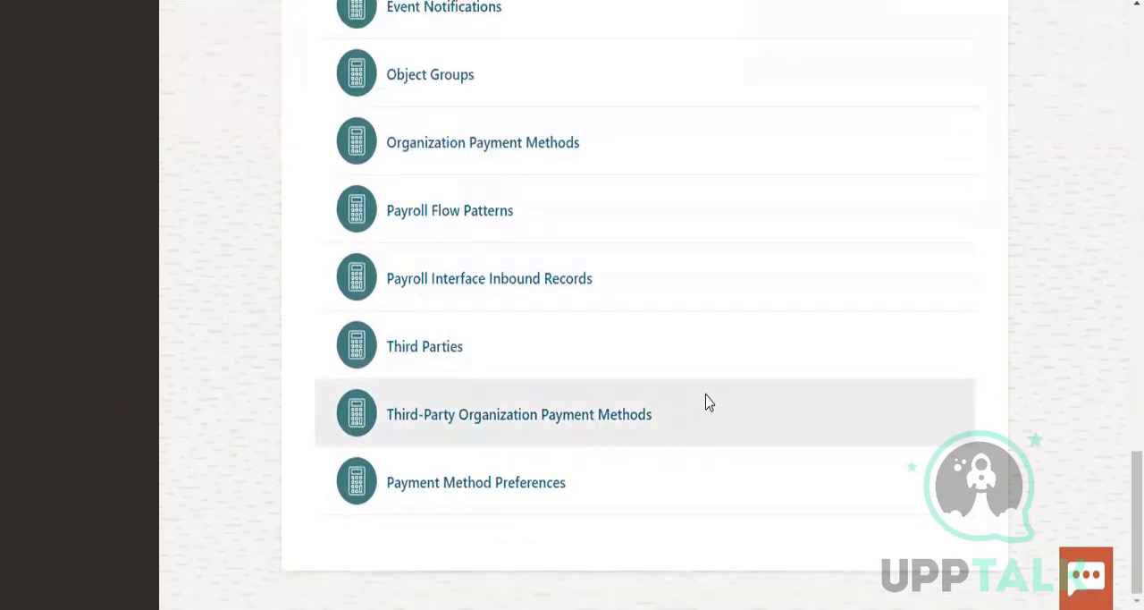
pyautogui.scroll(3, 812, 424)
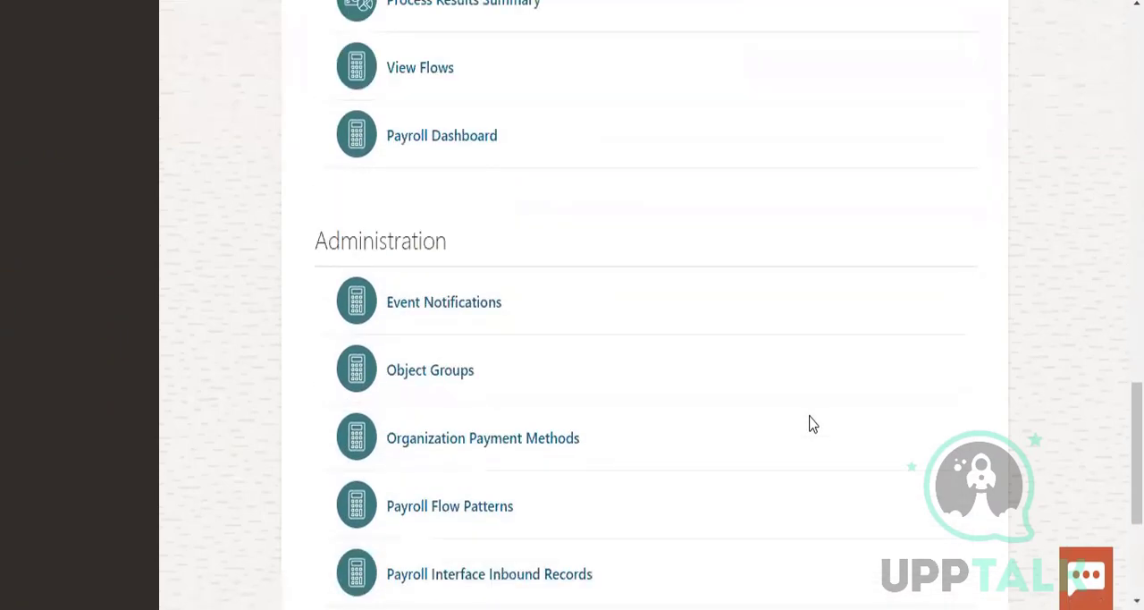
pyautogui.scroll(4, 811, 424)
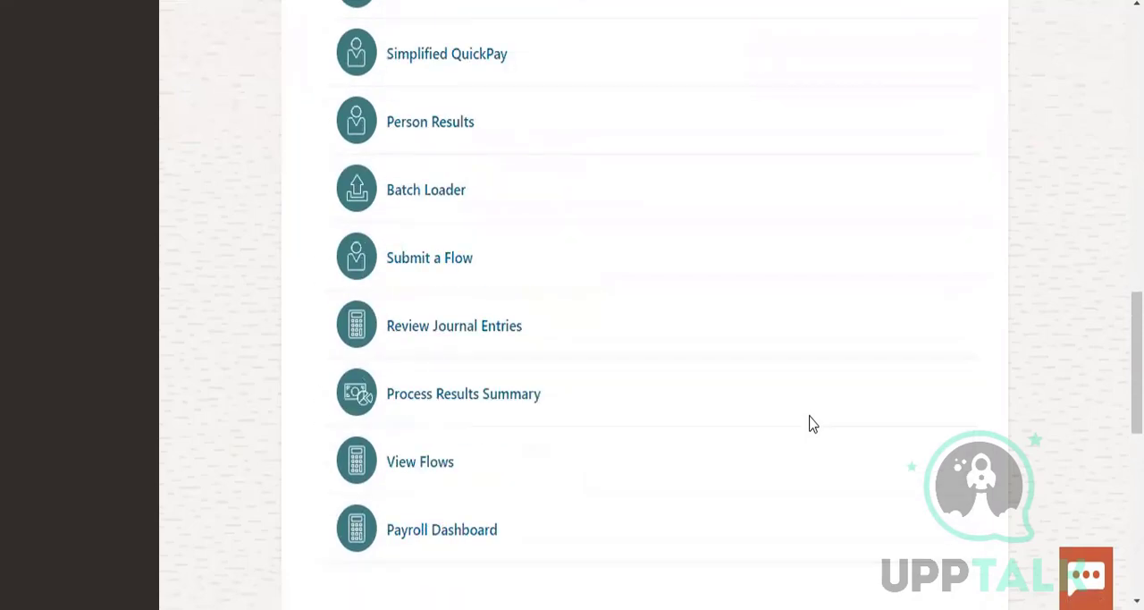
pyautogui.scroll(4, 450, 173)
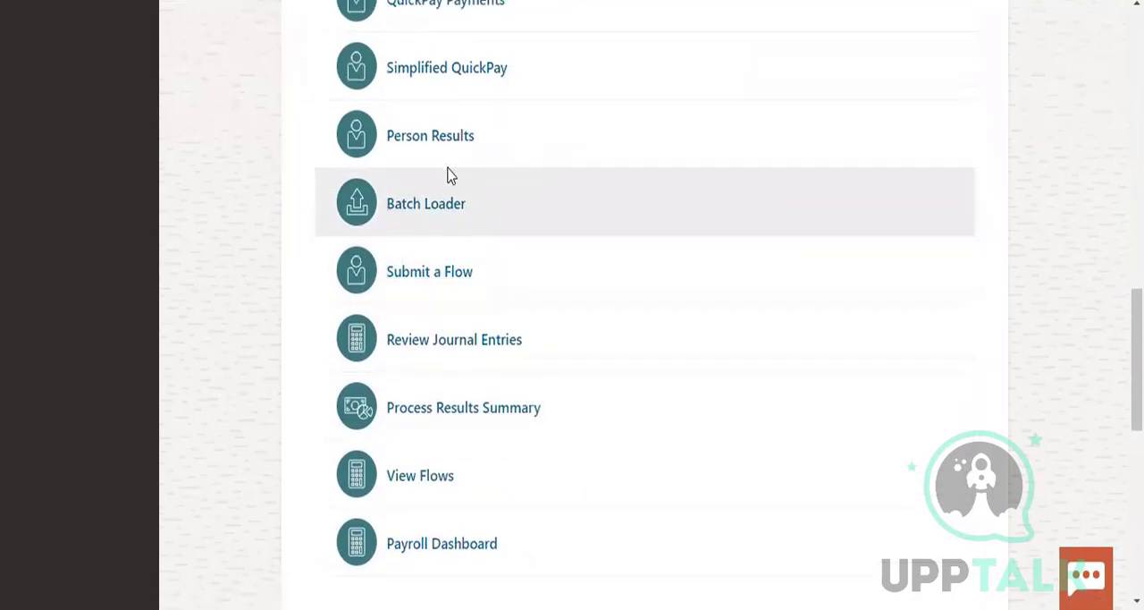
# Return to the home page and expand the full list of My Client Groups quick actions
pyautogui.scroll(10, 935, 97)
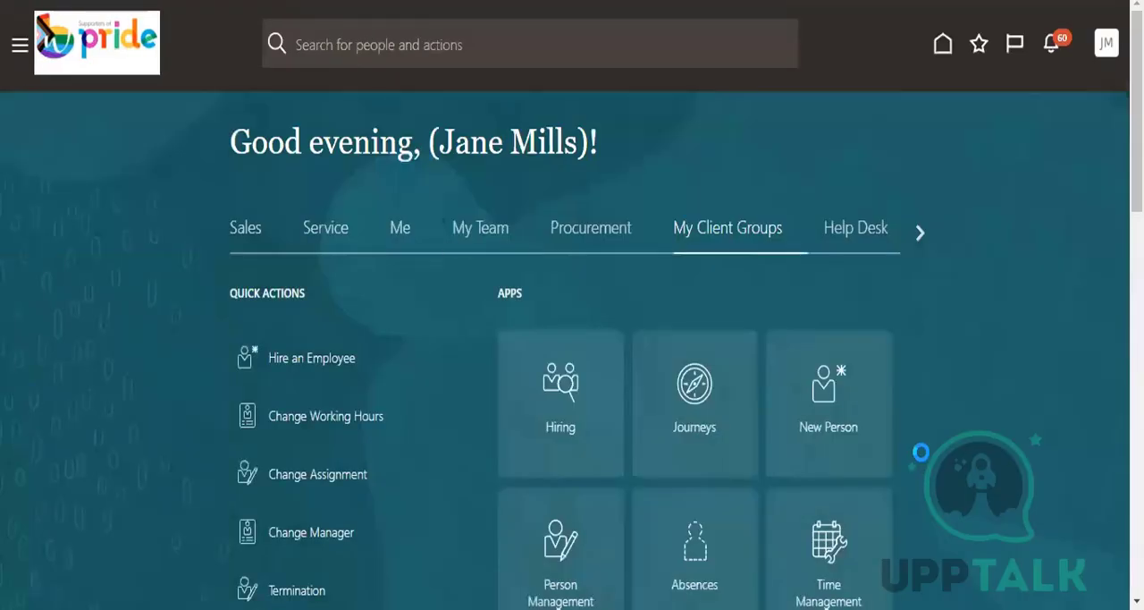
pyautogui.scroll(-3, 954, 424)
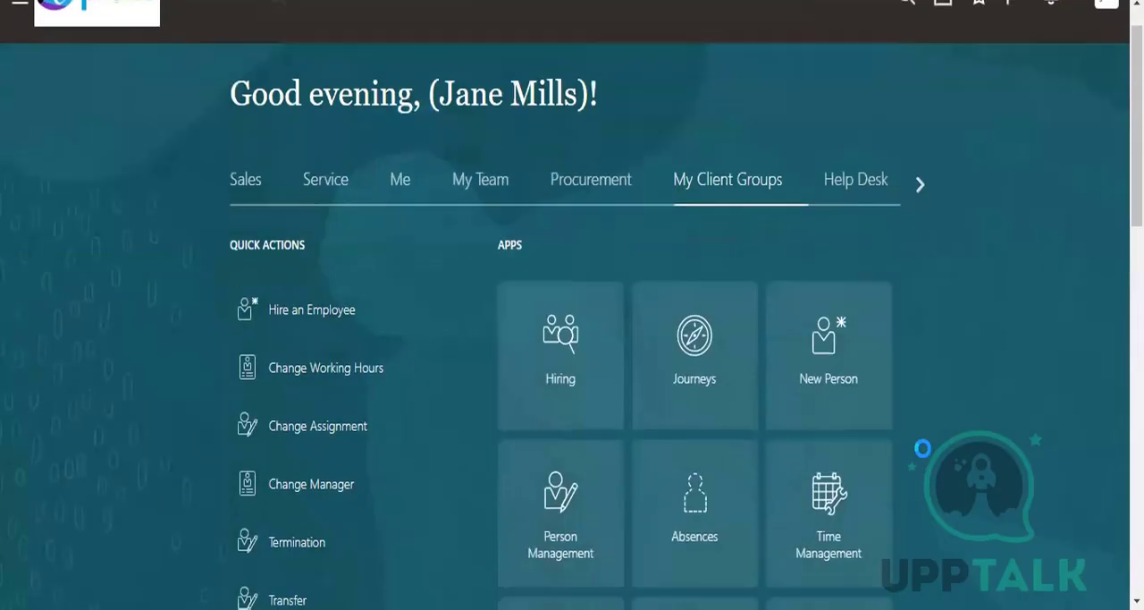
pyautogui.scroll(-5, 956, 429)
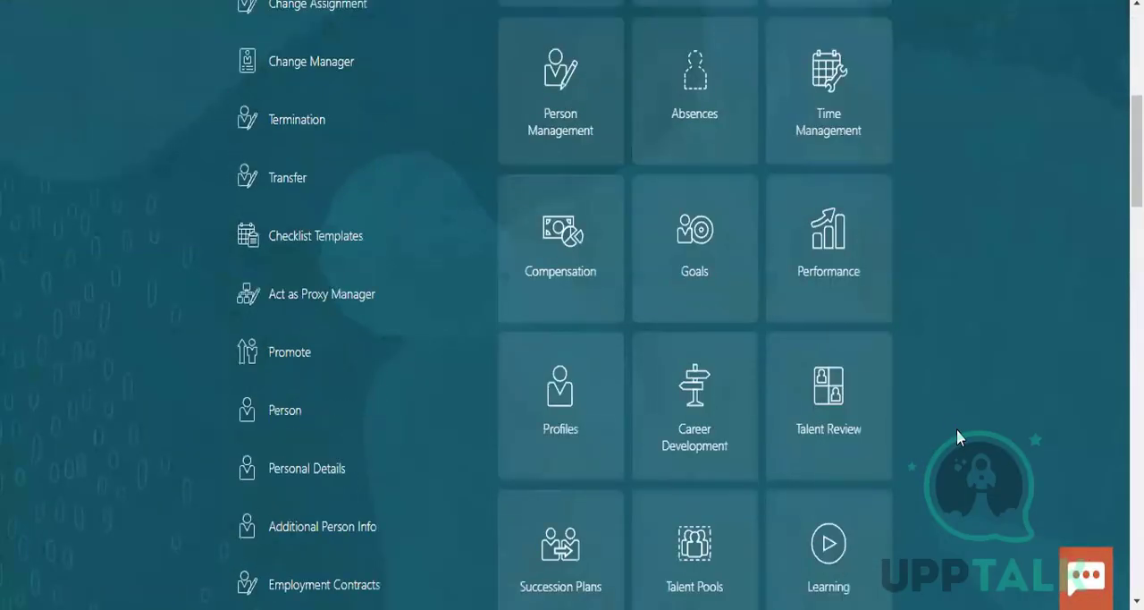
pyautogui.scroll(-3, 939, 375)
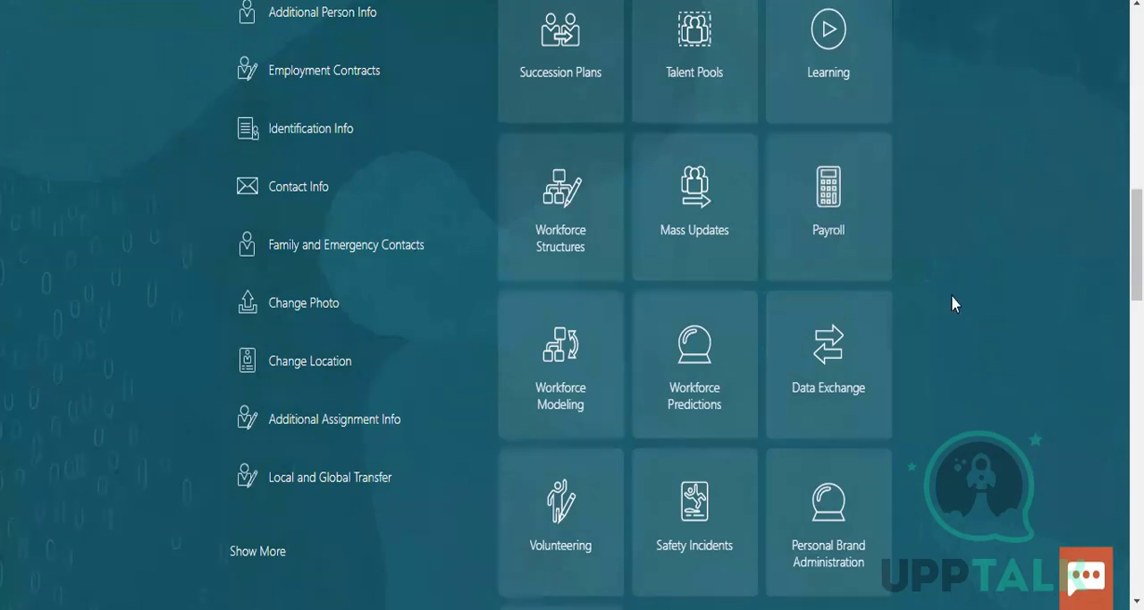
pyautogui.scroll(-5, 740, 426)
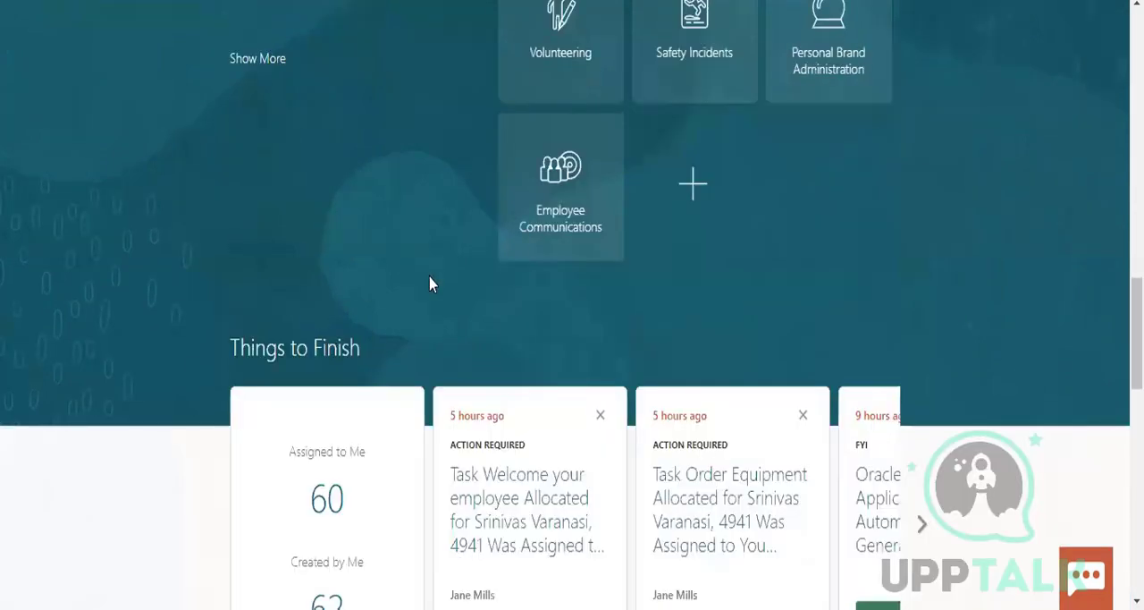
pyautogui.click(251, 58)
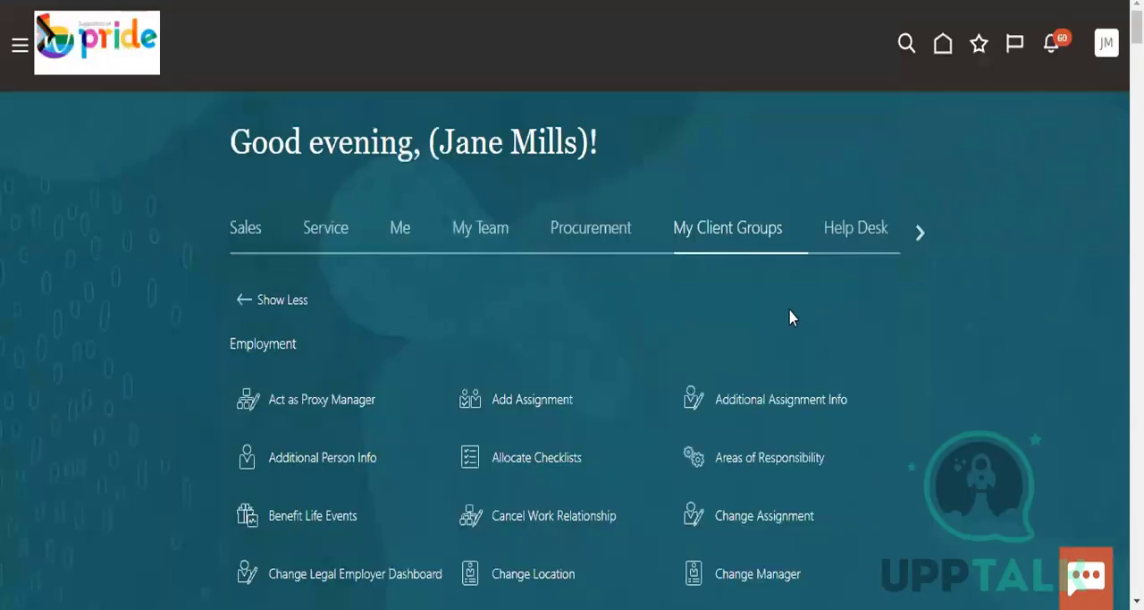
# Find the Payroll section in the expanded quick actions and open its Fast Formulas task
pyautogui.scroll(-4, 895, 351)
pyautogui.scroll(-4, 895, 351)
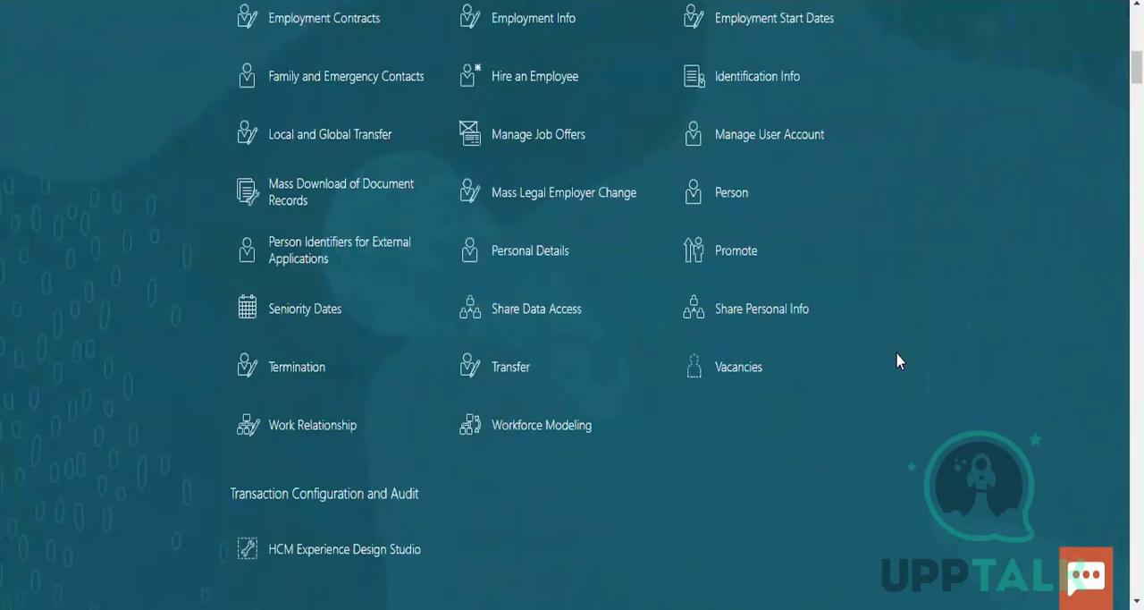
pyautogui.scroll(-12, 895, 351)
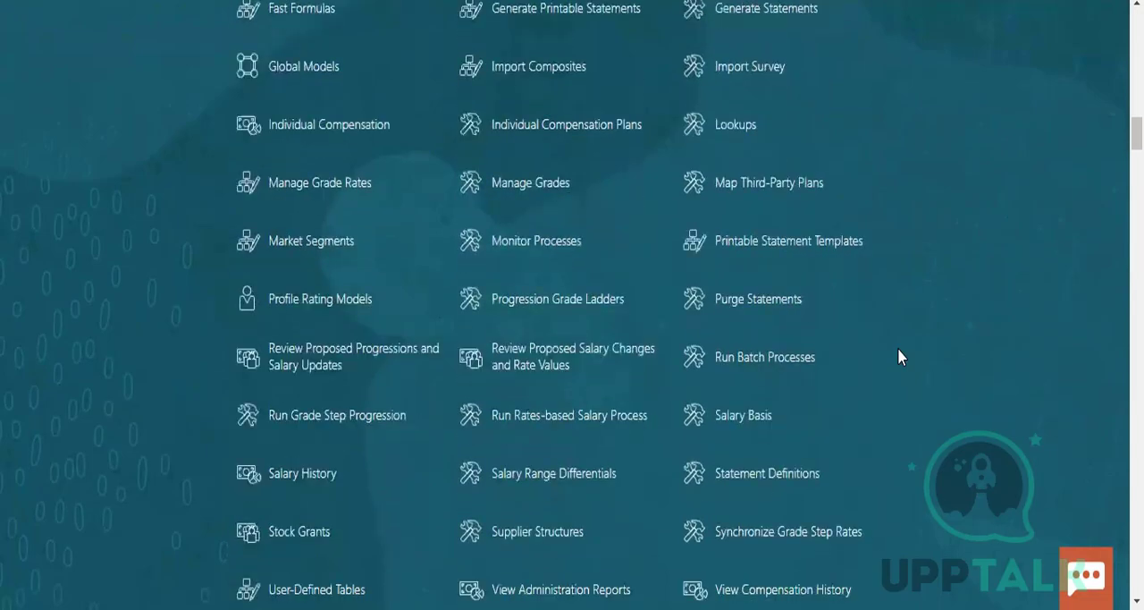
pyautogui.scroll(-15, 898, 350)
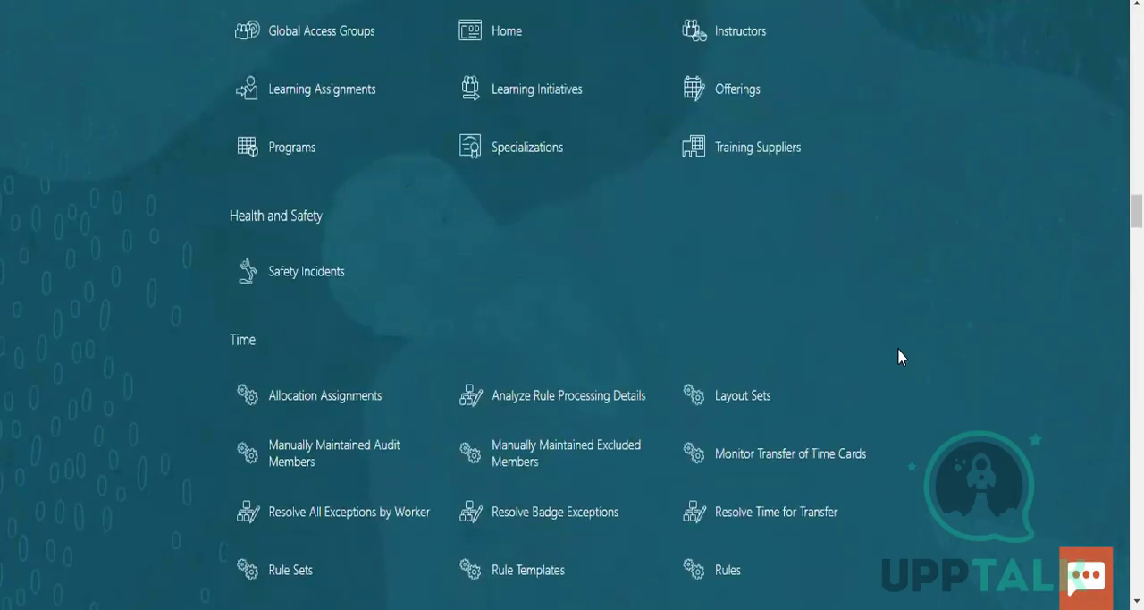
pyautogui.scroll(-11, 899, 349)
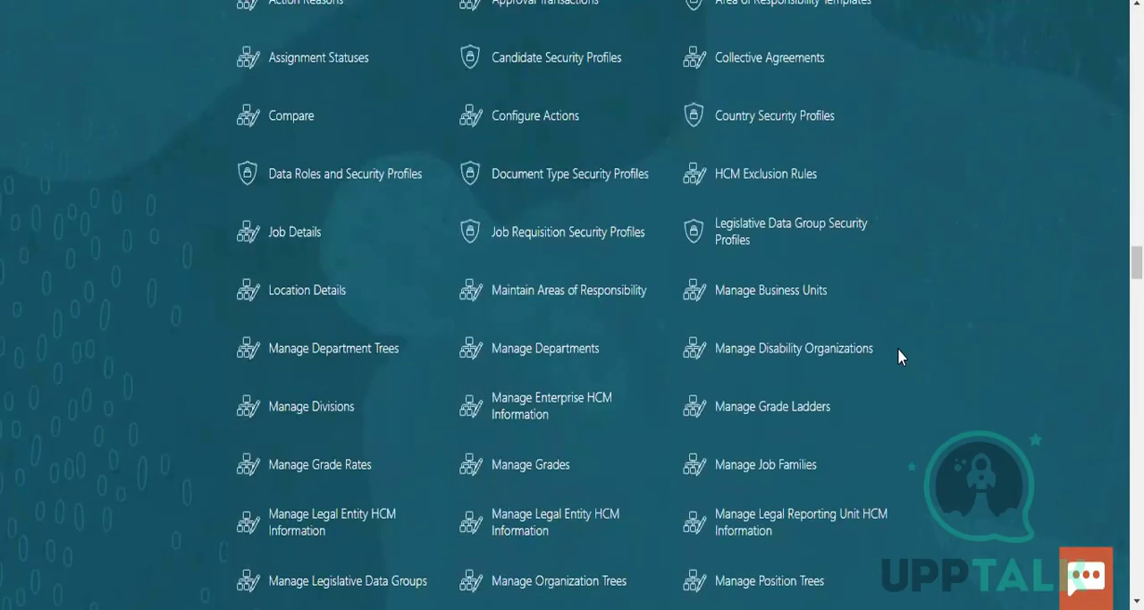
pyautogui.scroll(-10, 897, 347)
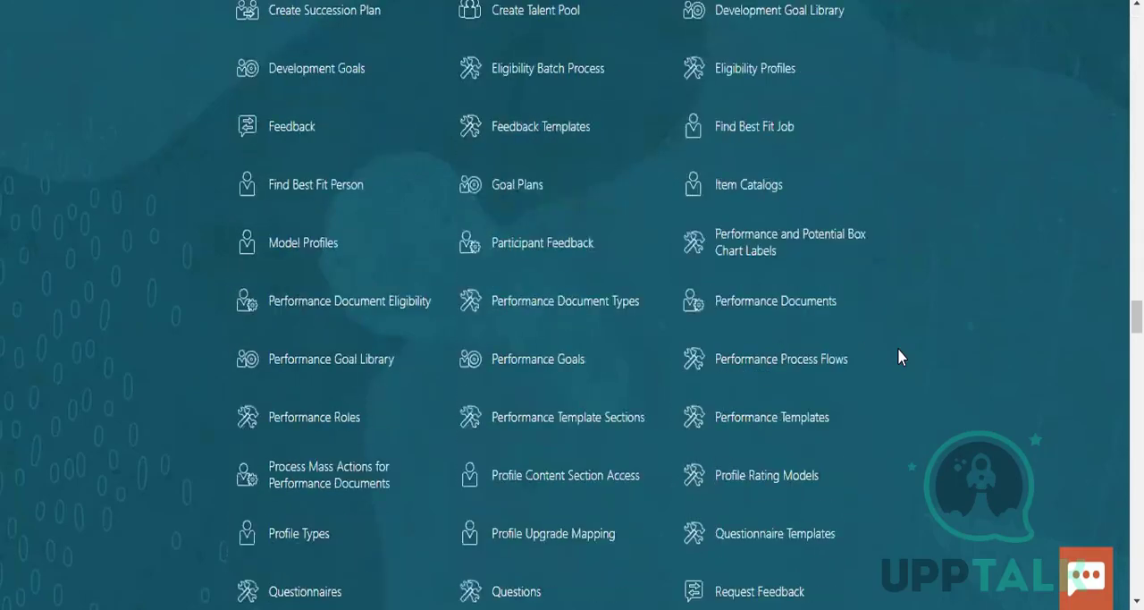
pyautogui.scroll(-12, 897, 355)
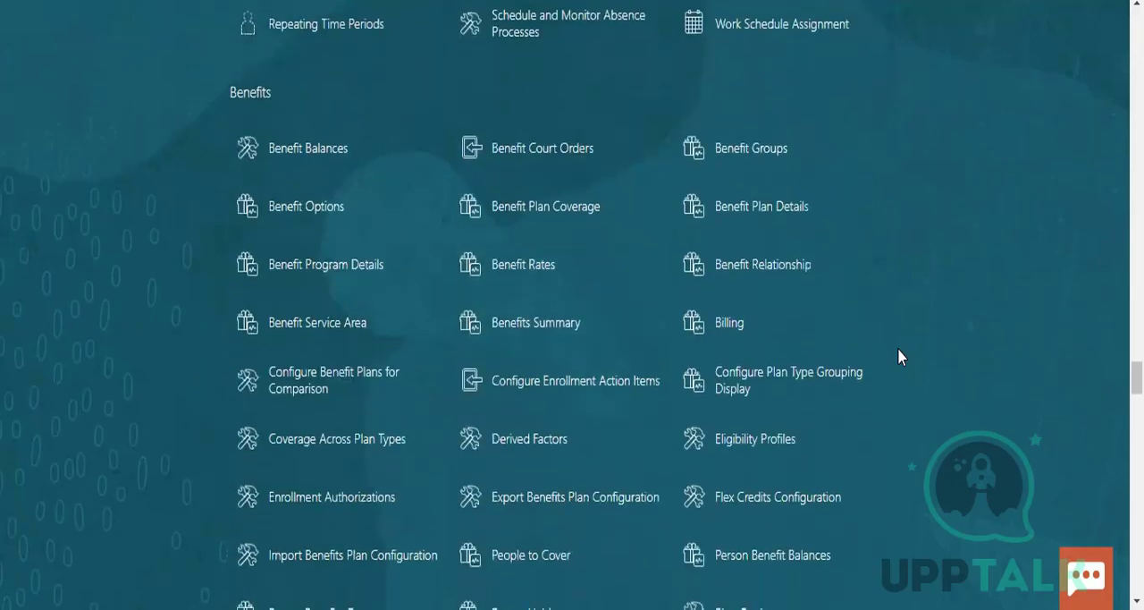
pyautogui.scroll(-12, 898, 350)
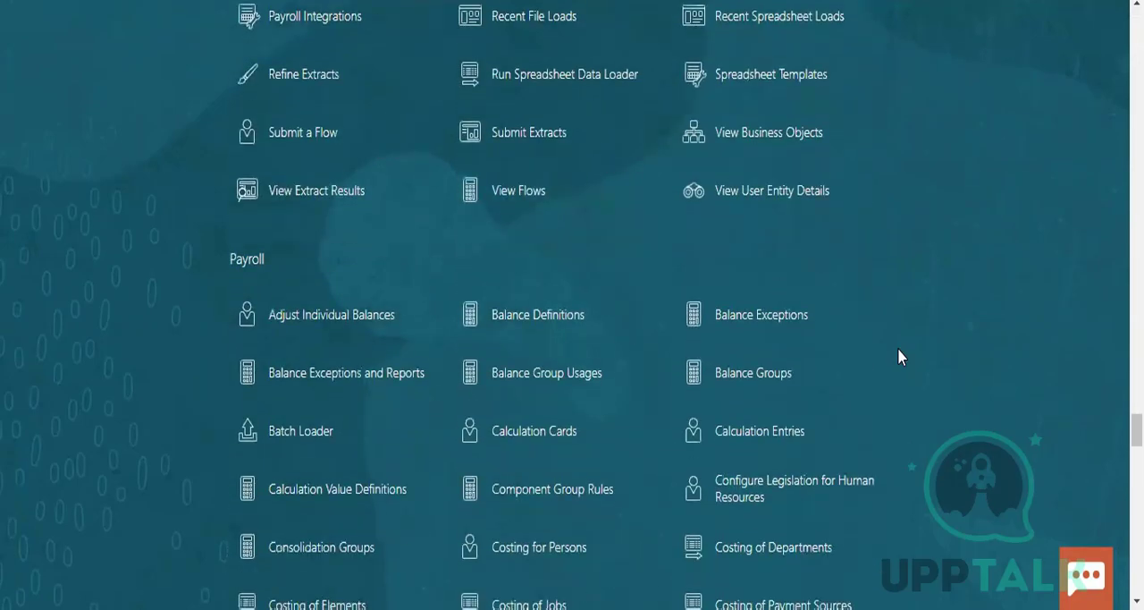
pyautogui.scroll(-2, 899, 355)
pyautogui.scroll(-1, 899, 356)
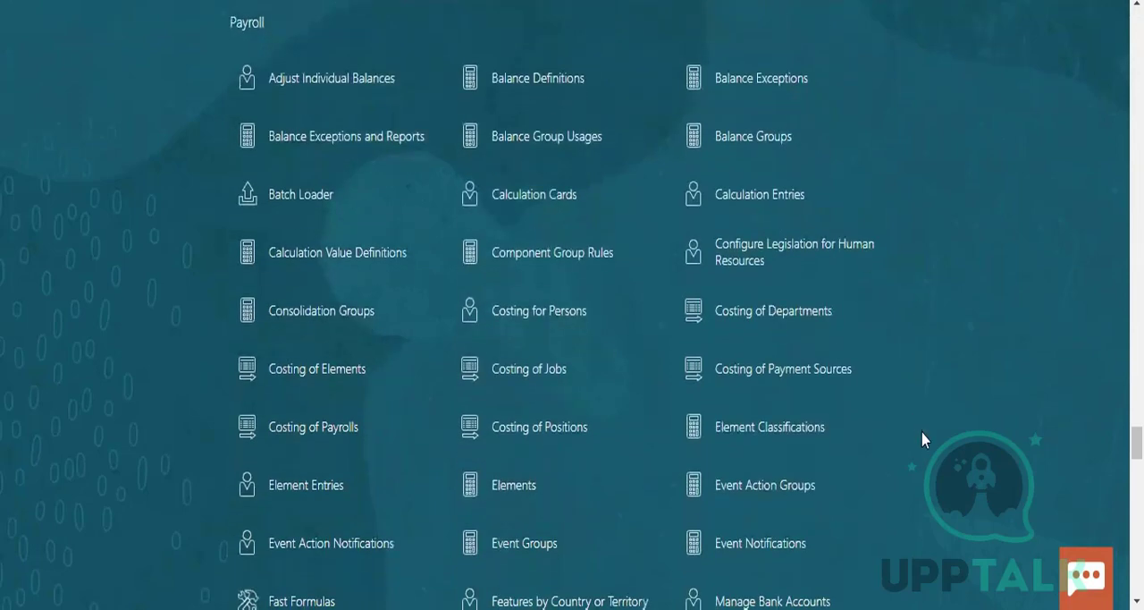
pyautogui.scroll(-1, 923, 432)
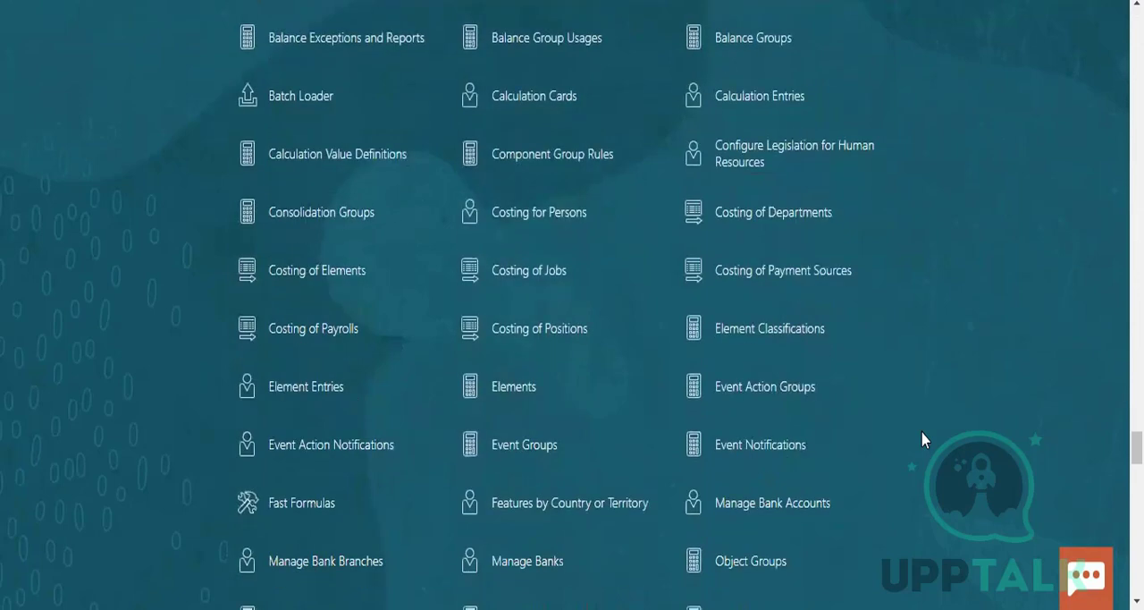
pyautogui.scroll(-1, 922, 437)
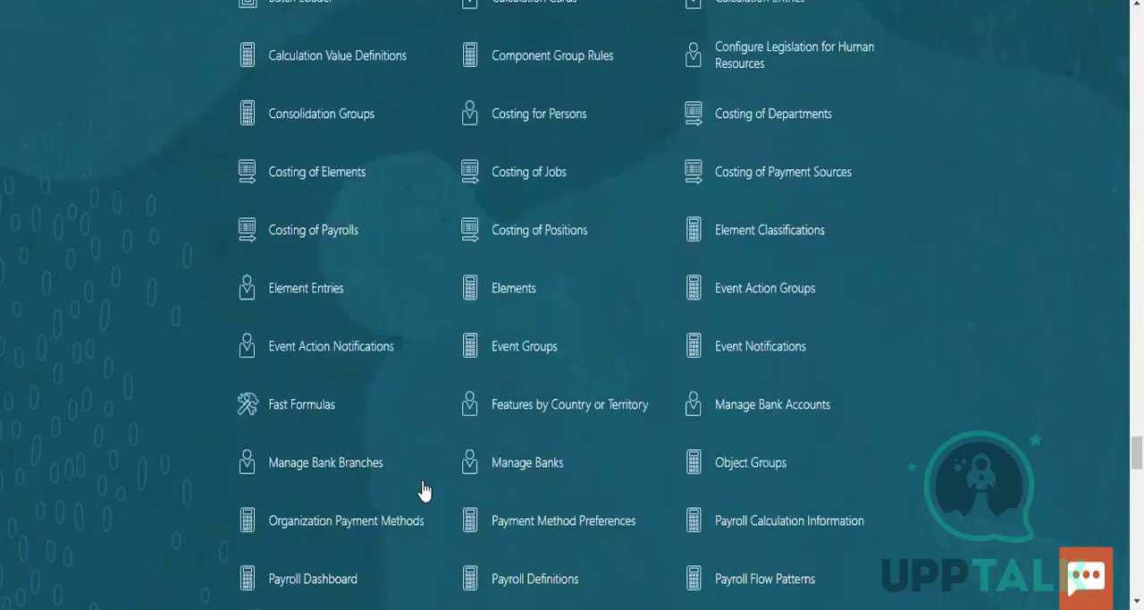
pyautogui.click(833, 355)
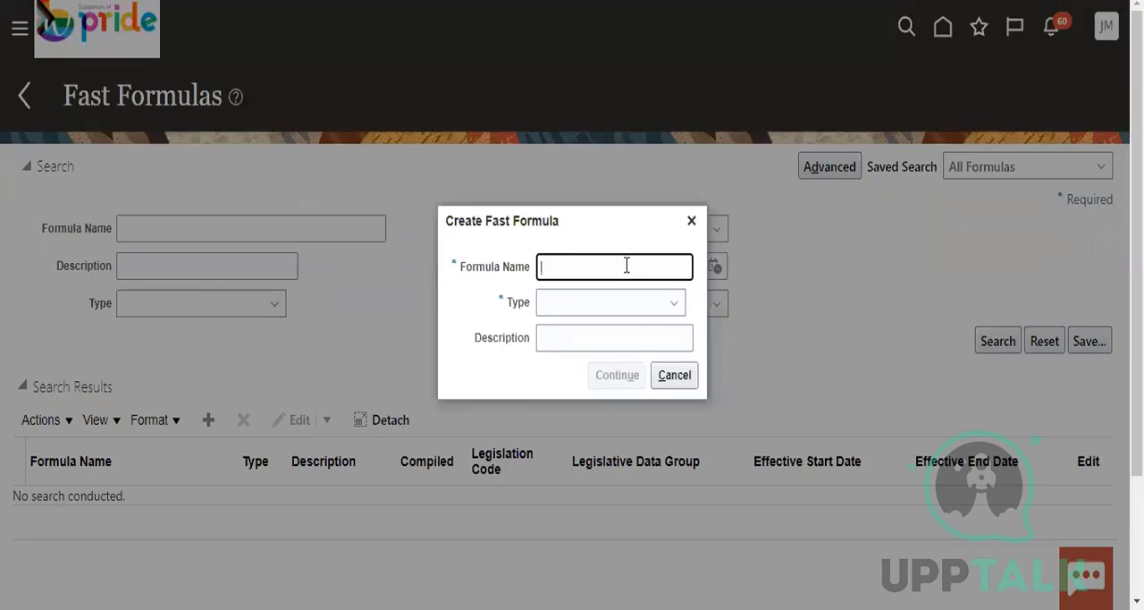
pyautogui.write('PRR')
pyautogui.press('BackSpace')
pyautogui.press('BackSpace')
pyautogui.press('BackSpace')
pyautogui.press('BackSpace')
pyautogui.click(672, 376)
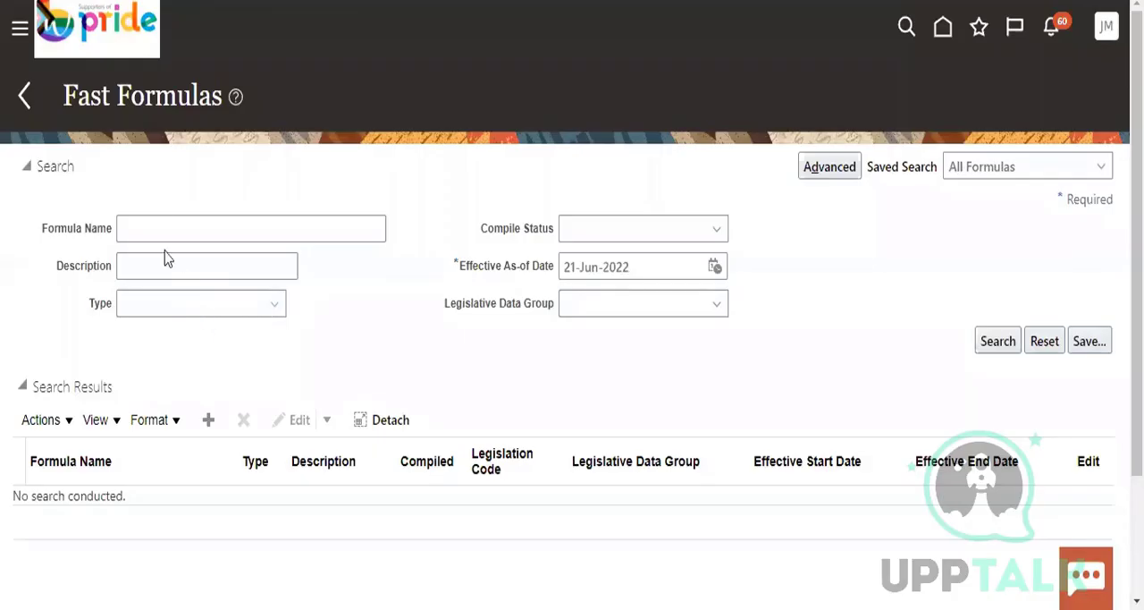
# Search the fast formulas for names matching PR_%
pyautogui.click(157, 225)
pyautogui.rightClick(158, 226)
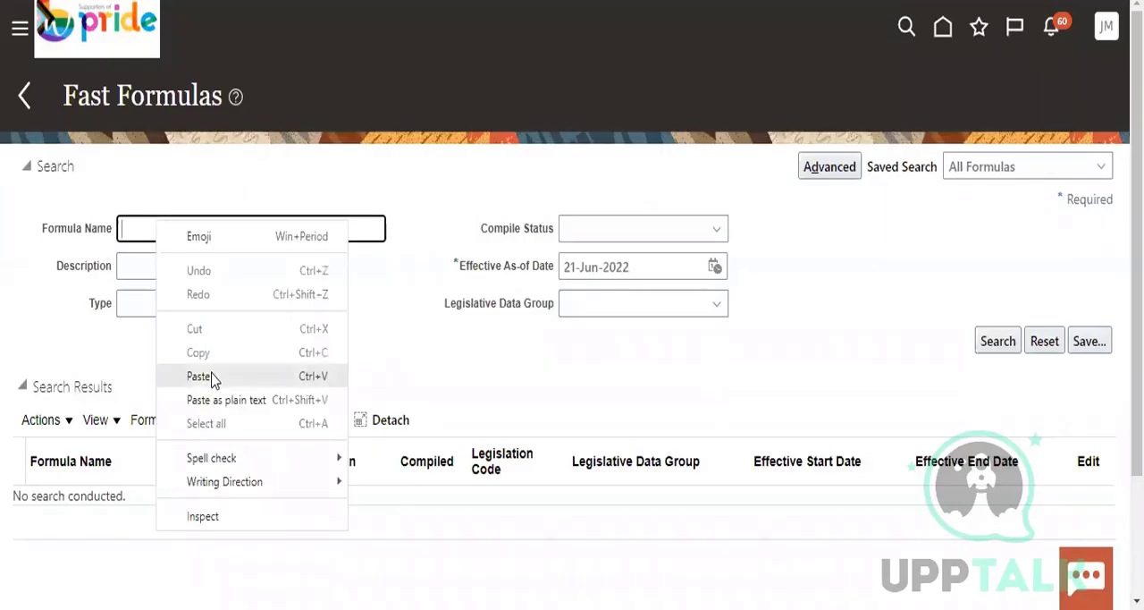
pyautogui.click(213, 376)
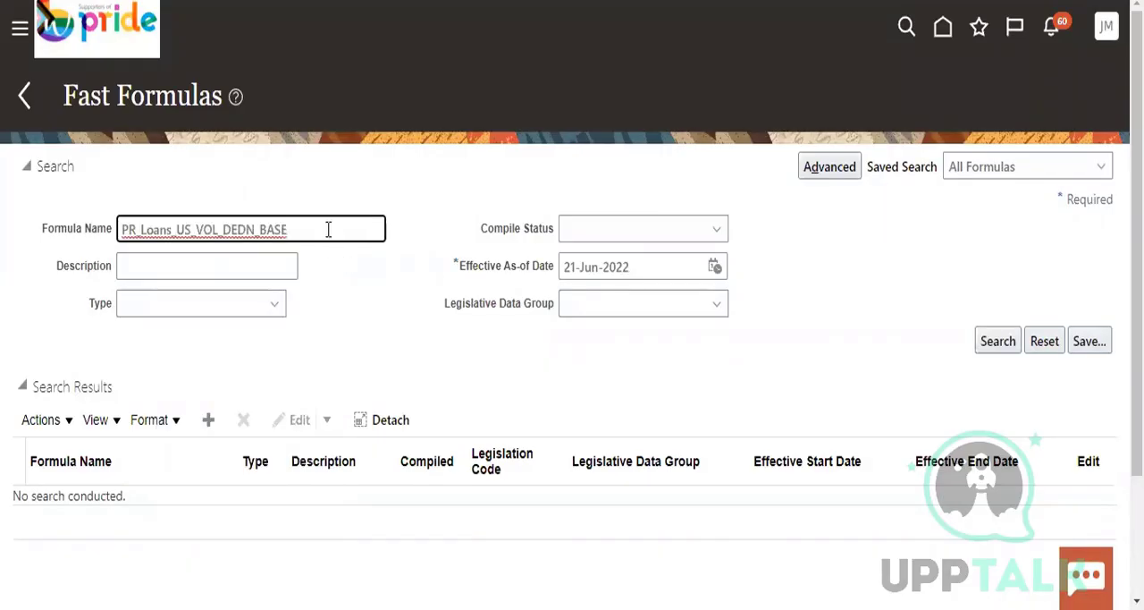
pyautogui.press('BackSpace')
pyautogui.press('BackSpace')
pyautogui.press('BackSpace')
pyautogui.press('BackSpace')
pyautogui.press('BackSpace')
pyautogui.press('BackSpace')
pyautogui.press('BackSpace')
pyautogui.press('BackSpace')
pyautogui.press('BackSpace')
pyautogui.press('BackSpace')
pyautogui.press('BackSpace')
pyautogui.press('BackSpace')
pyautogui.press('BackSpace')
pyautogui.press('BackSpace')
pyautogui.press('BackSpace')
pyautogui.press('BackSpace')
pyautogui.press('BackSpace')
pyautogui.press('BackSpace')
pyautogui.press('BackSpace')
pyautogui.press('BackSpace')
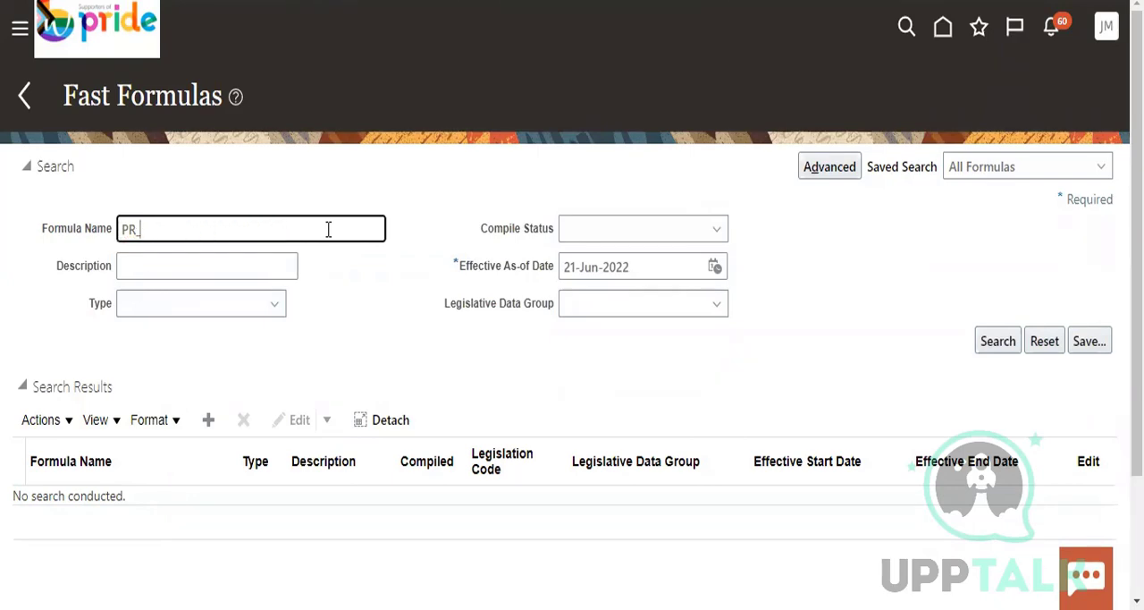
pyautogui.write('%')
pyautogui.click(989, 344)
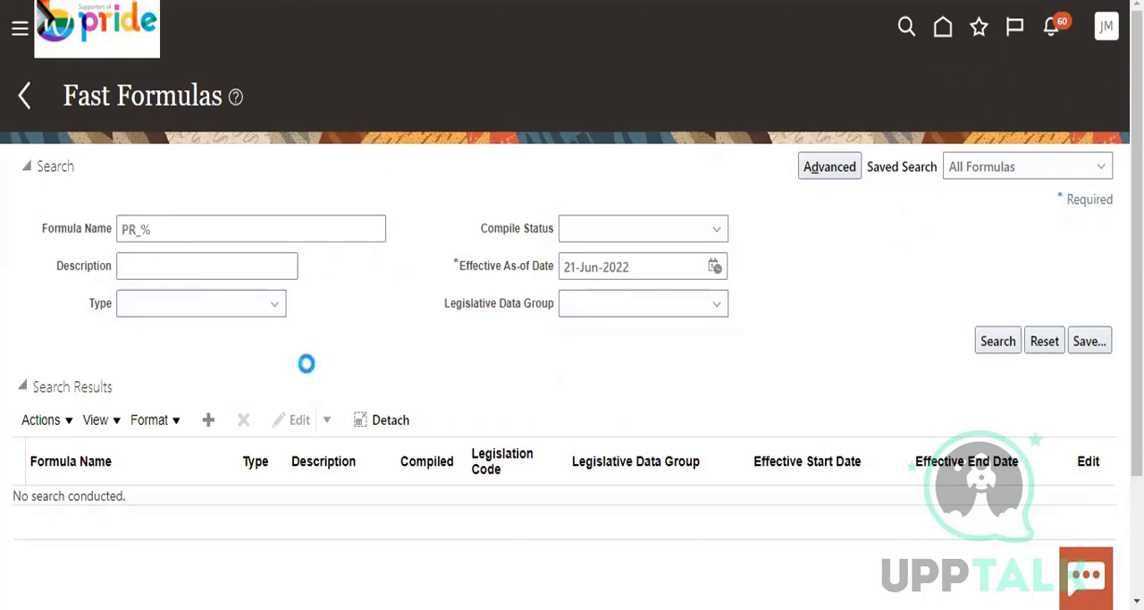
# Look through the formula search results and open the Professional Tax Calculation formula
pyautogui.scroll(-5, 308, 368)
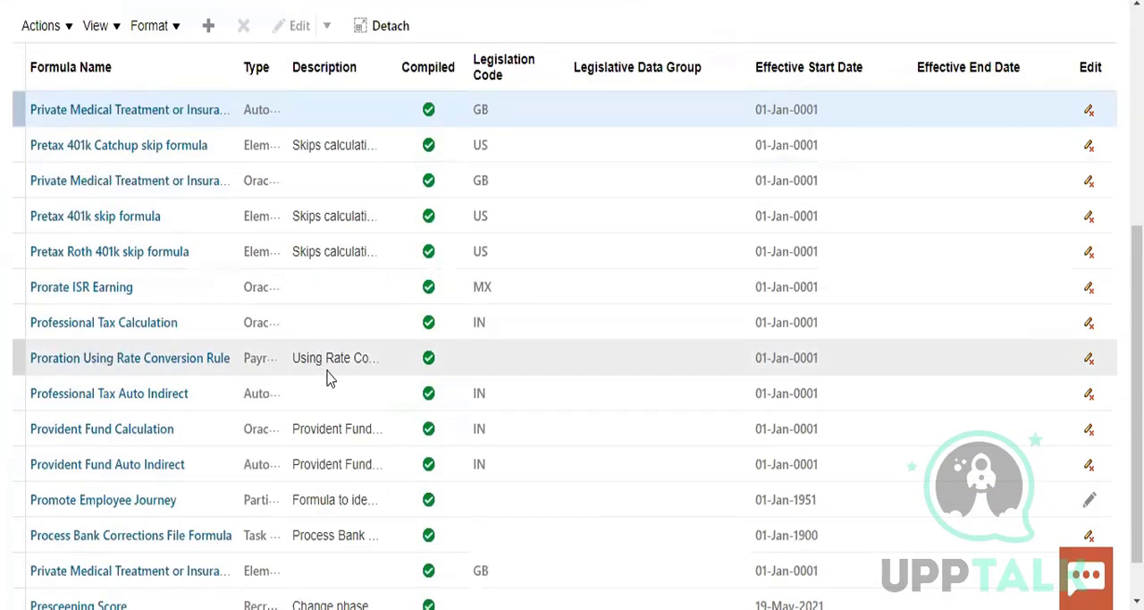
pyautogui.scroll(-1, 328, 379)
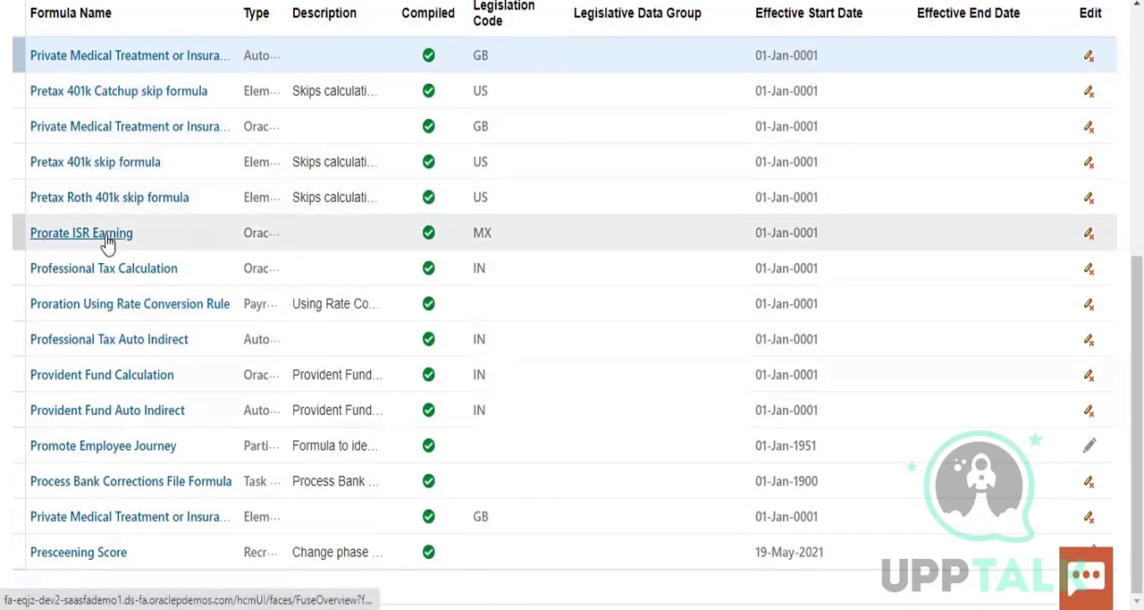
pyautogui.scroll(2, 136, 246)
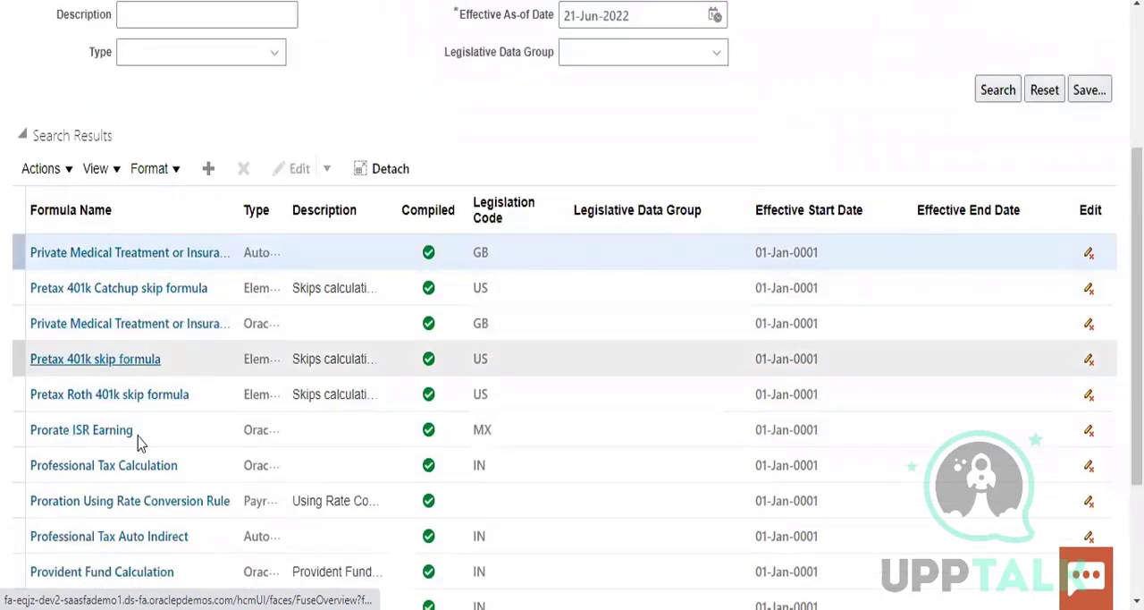
pyautogui.click(135, 463)
pyautogui.scroll(-3, 644, 352)
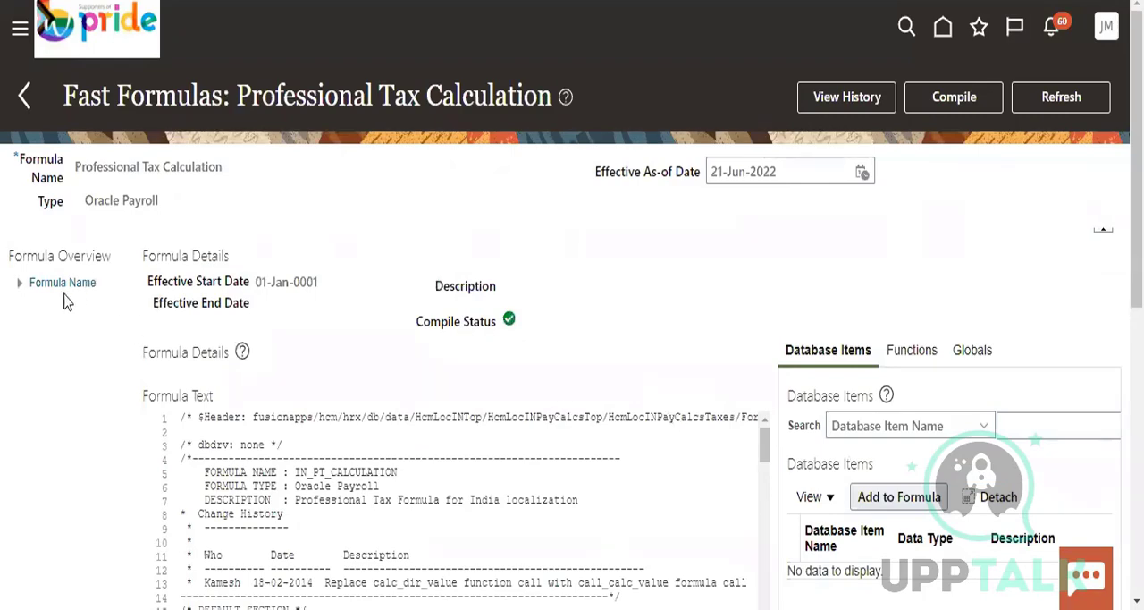
# Expand the formula overview and view its Professional Tax Calculation and Database Items entries
pyautogui.click(18, 283)
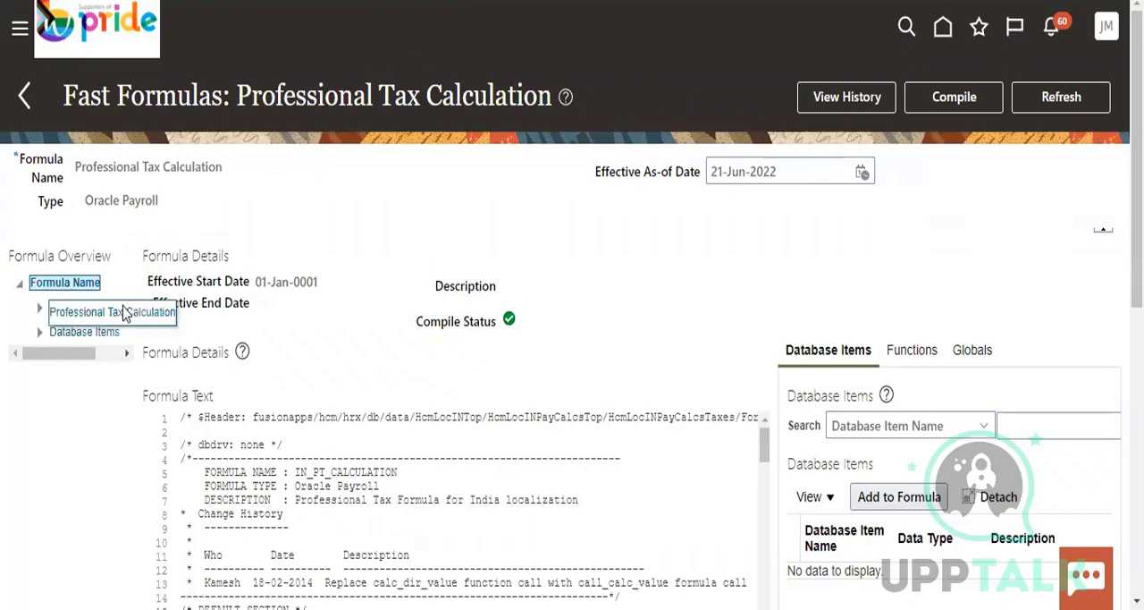
pyautogui.click(92, 306)
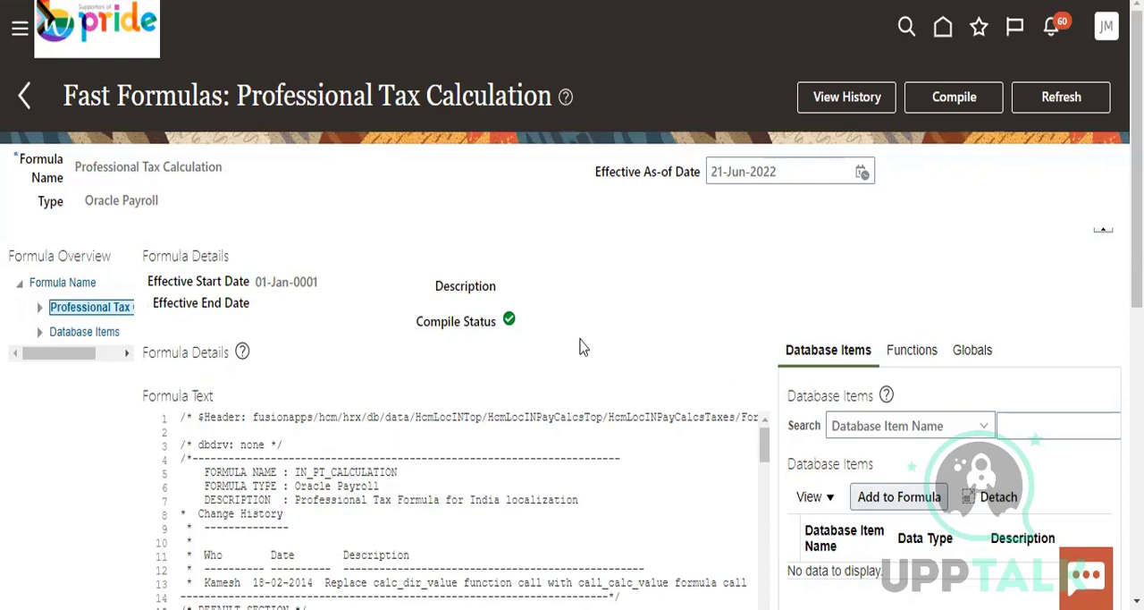
pyautogui.click(90, 332)
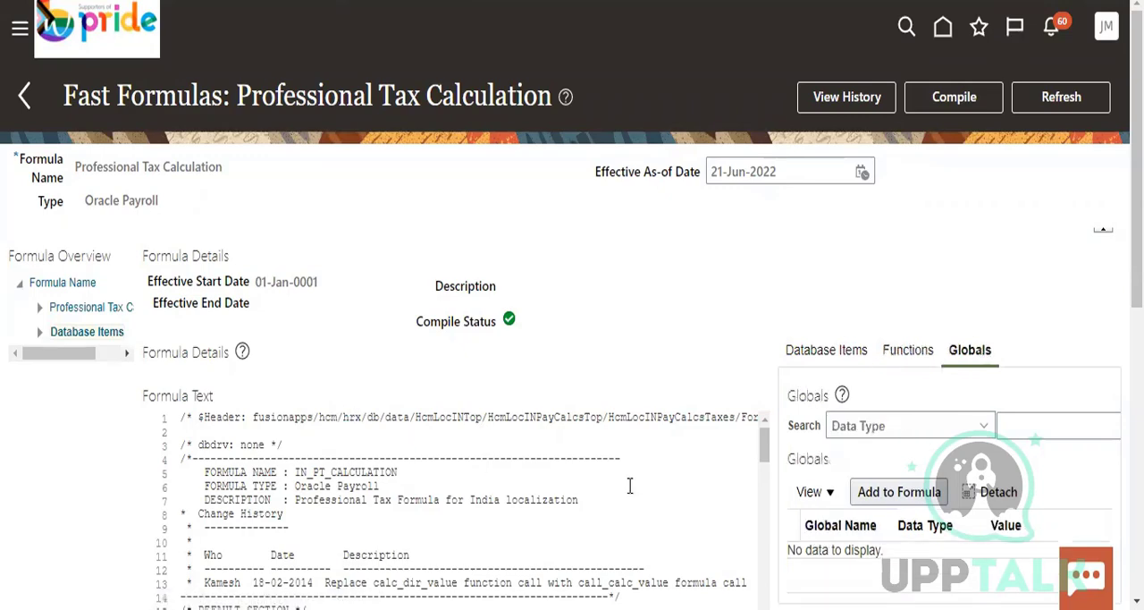
# Review the formula text with its default section and the search criteria available for globals
pyautogui.scroll(-2, 766, 479)
pyautogui.click(905, 435)
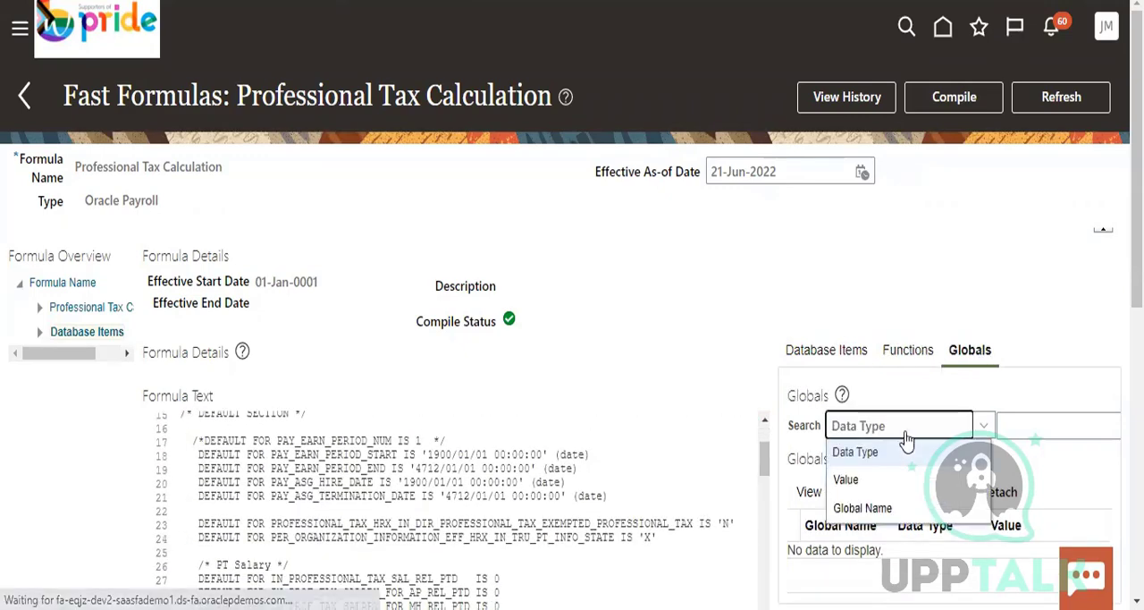
pyautogui.click(904, 450)
pyautogui.scroll(-2, 524, 461)
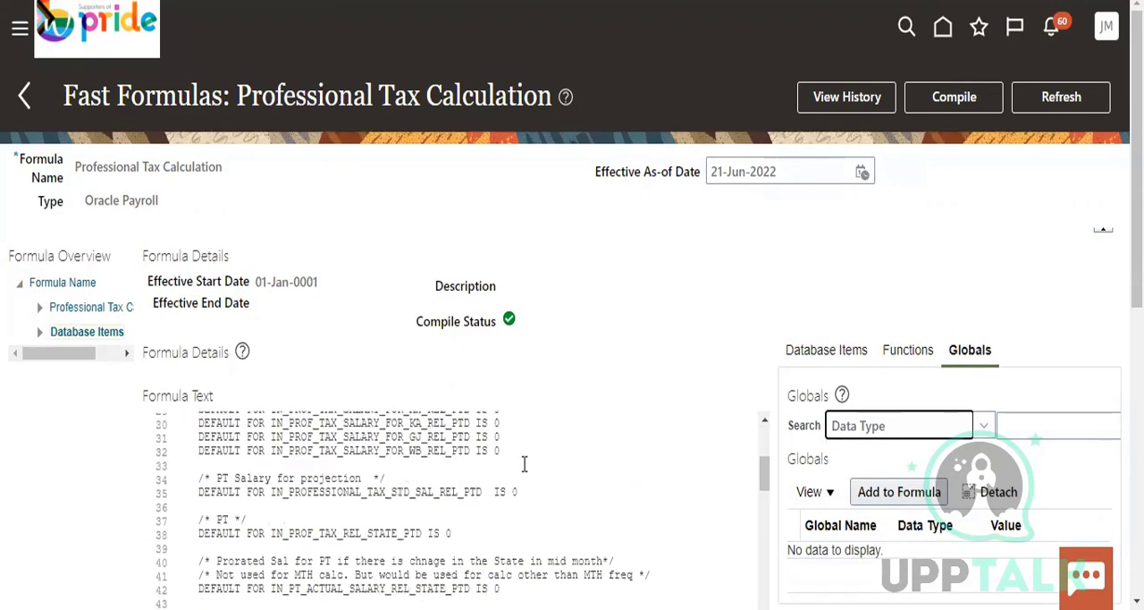
pyautogui.scroll(4, 525, 463)
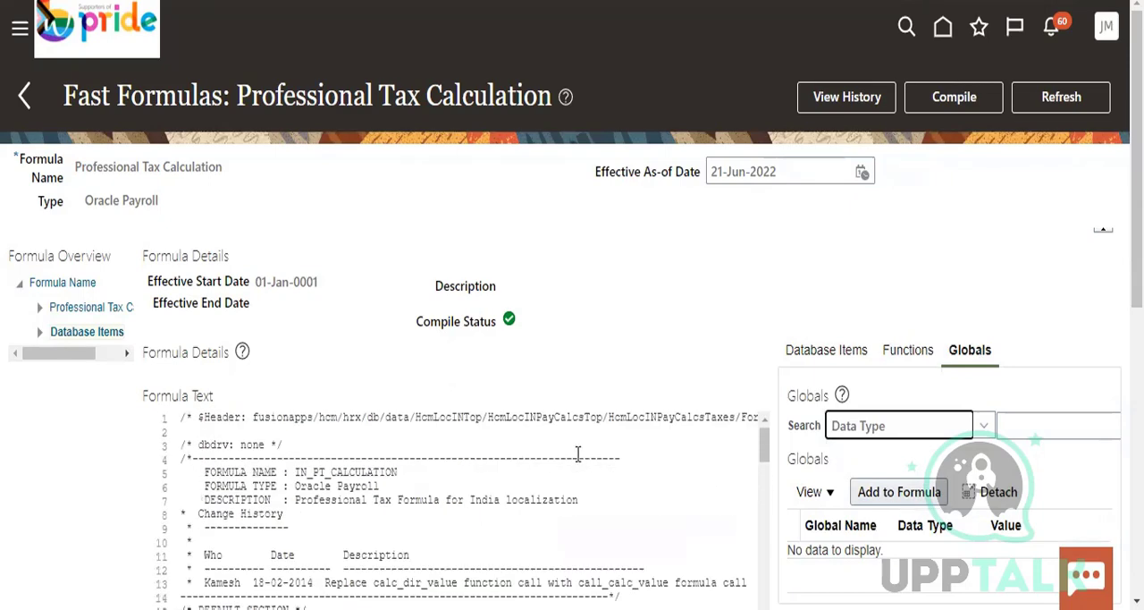
# Highlight the formula's name and its formula type in the header to examine them
pyautogui.moveTo(77, 166); pyautogui.dragTo(210, 166)
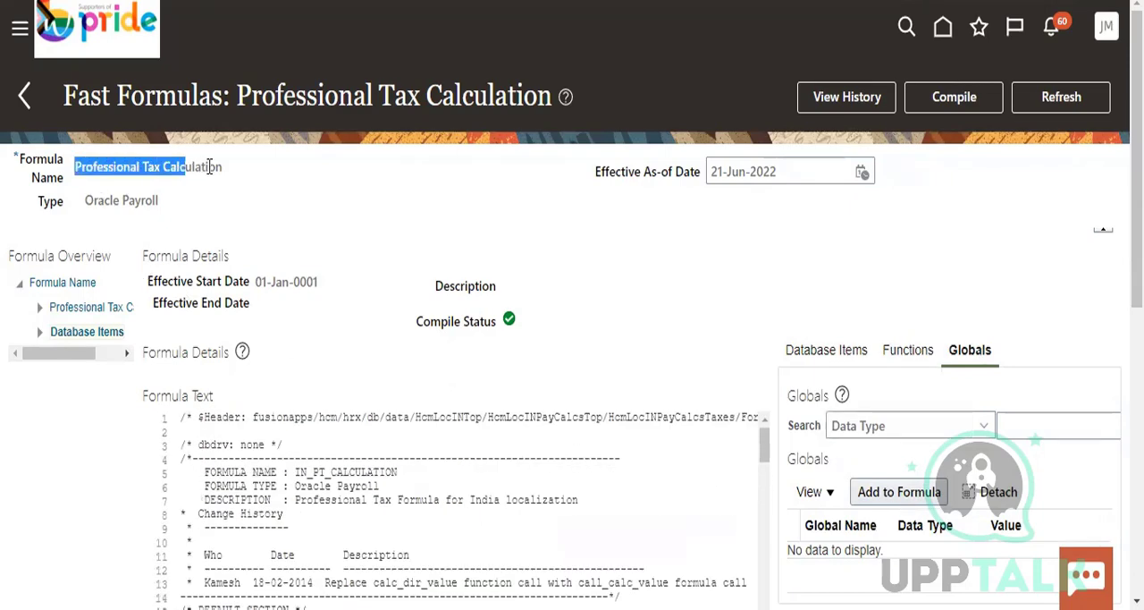
pyautogui.click(223, 168)
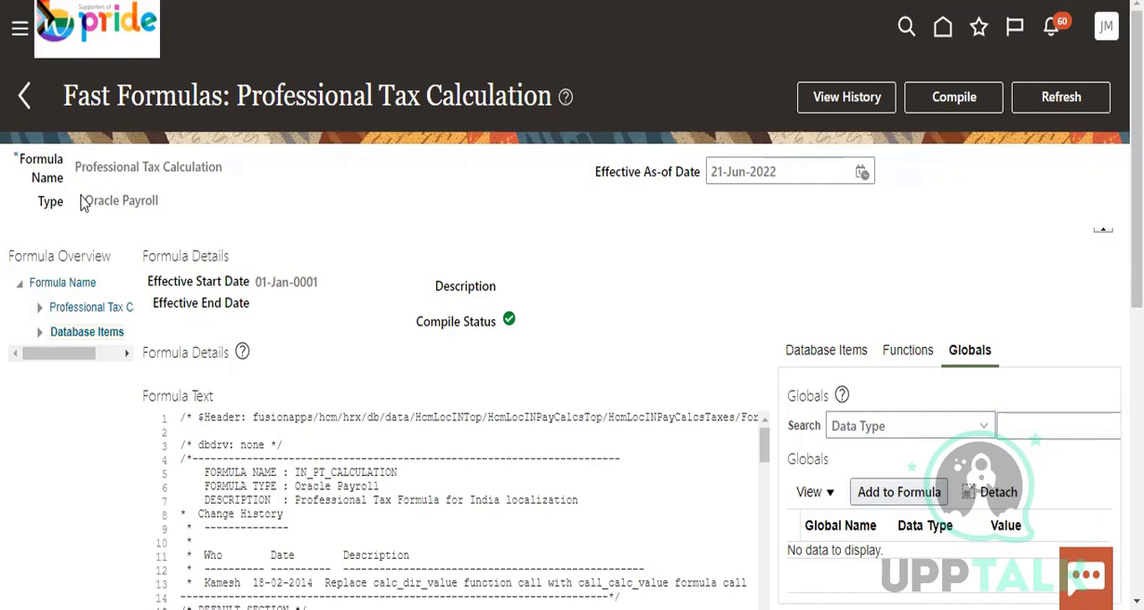
pyautogui.moveTo(83, 200); pyautogui.dragTo(186, 200)
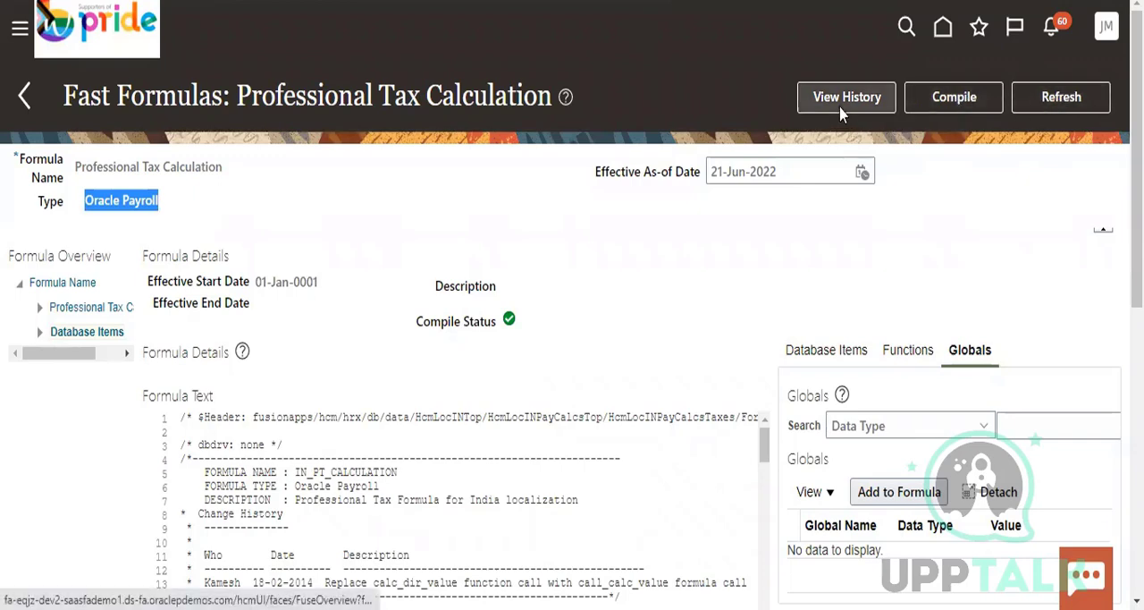
# Return to the Fast Formulas search page and search for formulas named PR_Loans_US_VOL_DEDN_BASE%
pyautogui.click(27, 101)
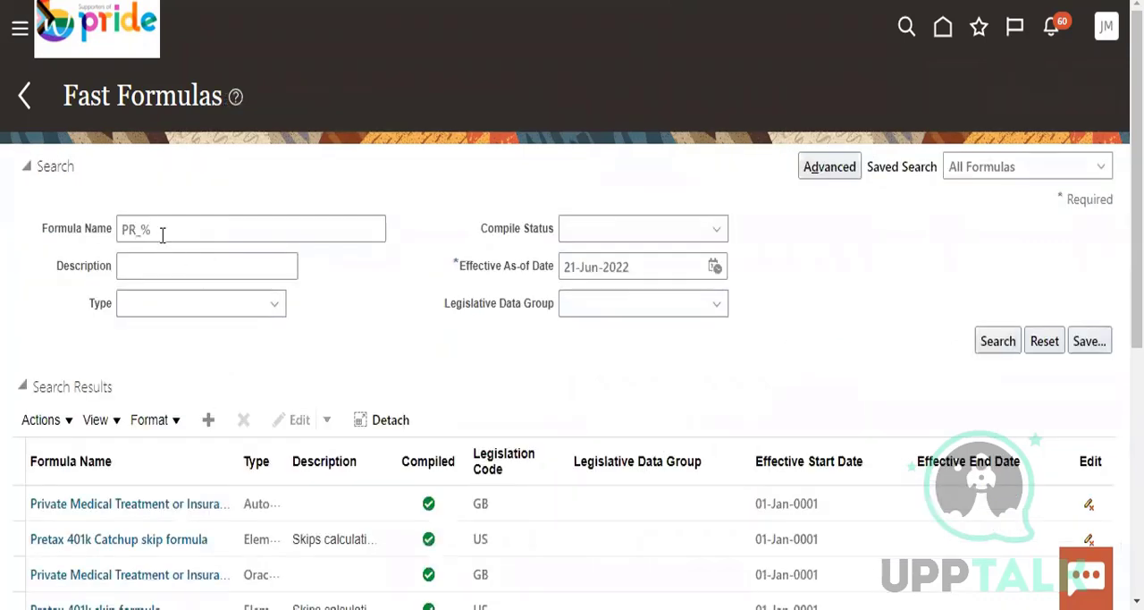
pyautogui.tripleClick(162, 231)
pyautogui.press('BackSpace')
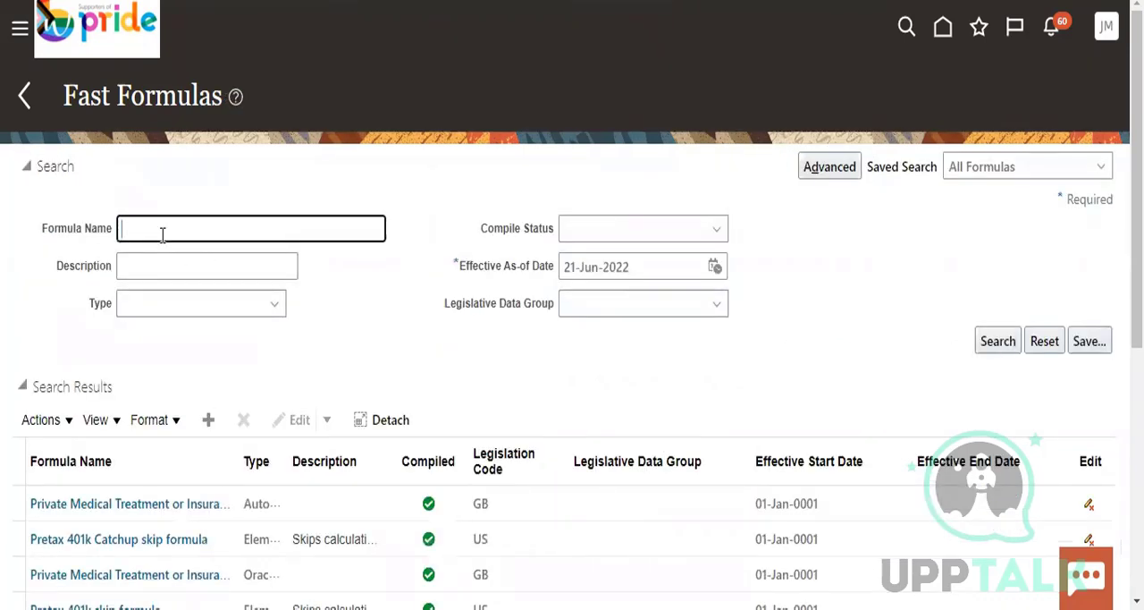
pyautogui.write('PR_Loans_US_VOL_DEDN_BASE')
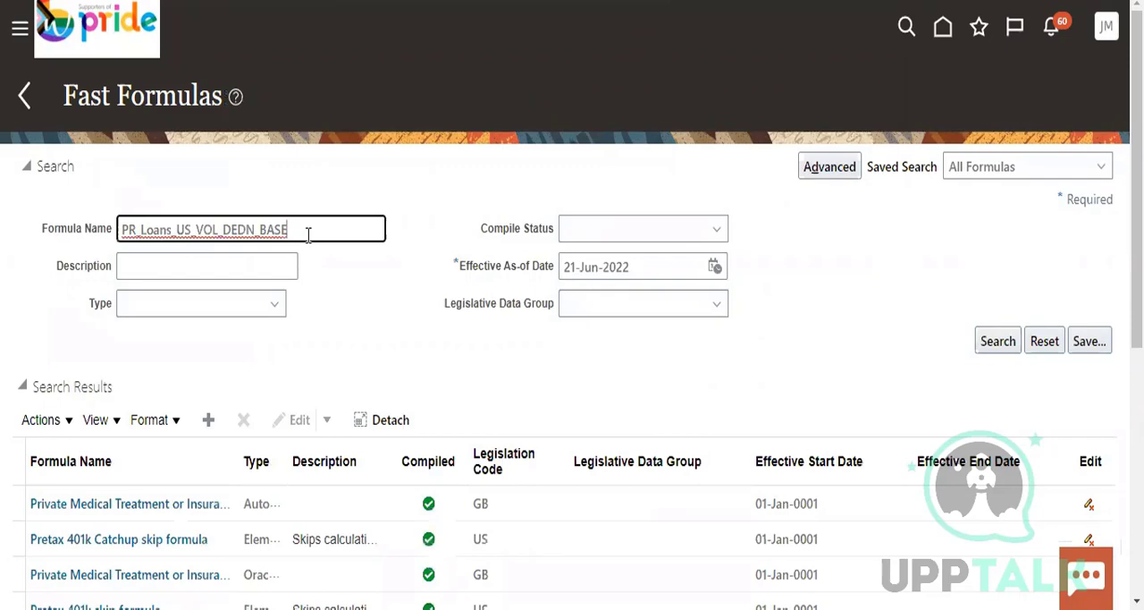
pyautogui.click(983, 339)
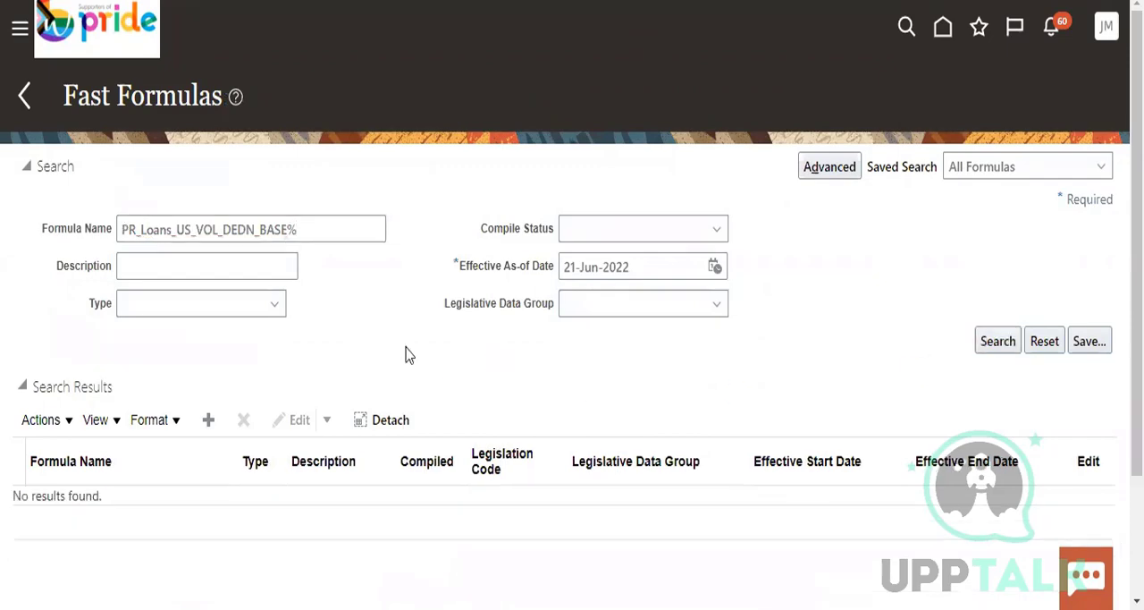
# Shorten the formula name criterion to PR_Loans_US_VOL_DEDN% and run the search again
pyautogui.click(286, 227)
pyautogui.press('BackSpace')
pyautogui.press('BackSpace')
pyautogui.press('BackSpace')
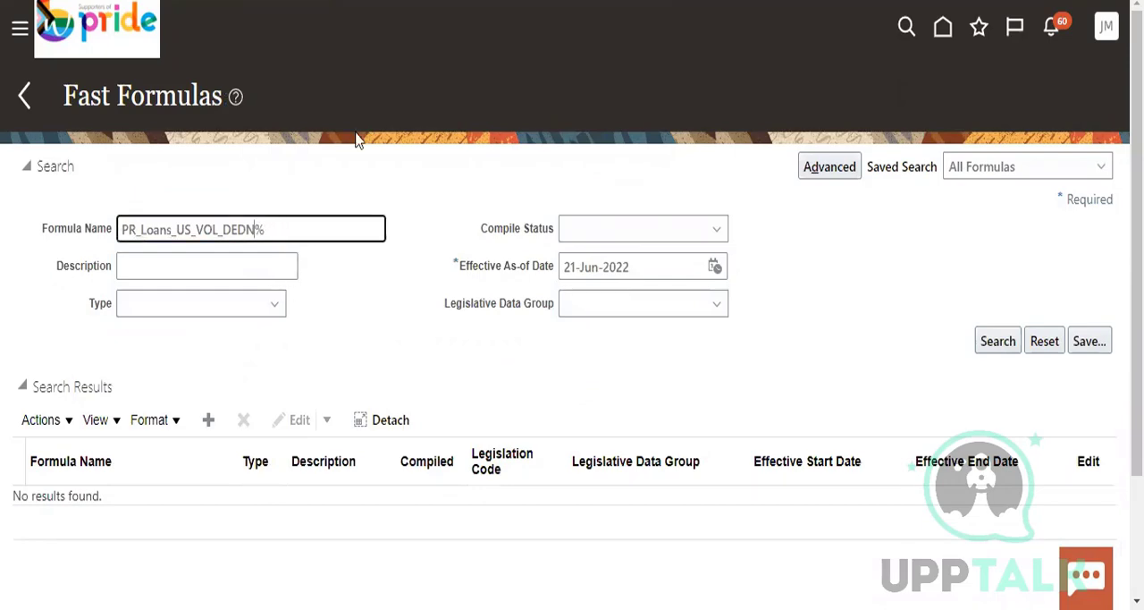
pyautogui.click(997, 341)
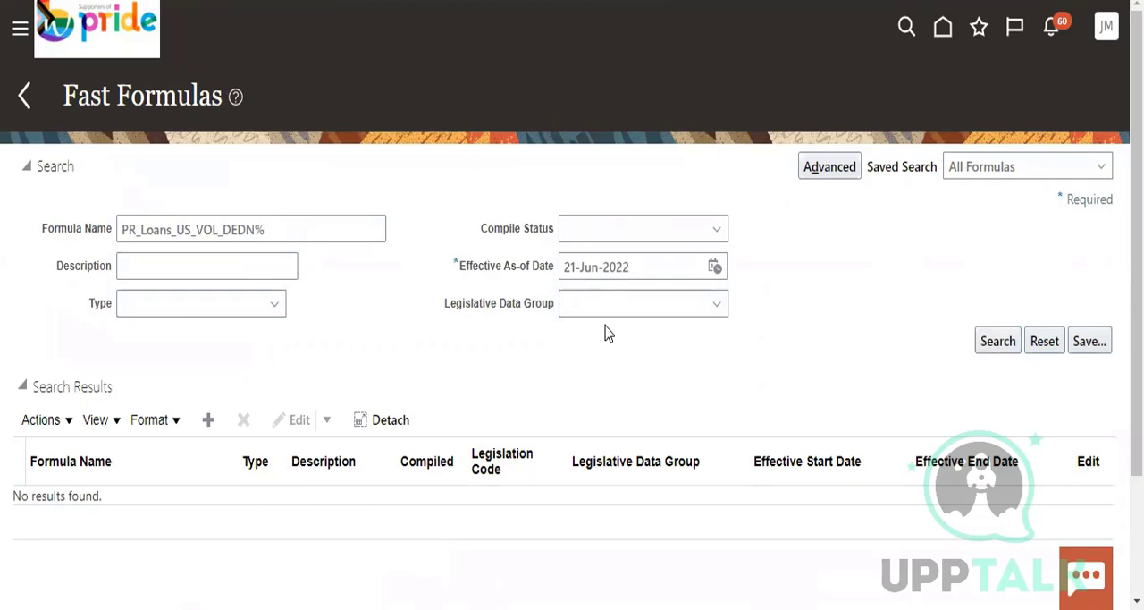
# Broaden the formula name criterion to PR_Loans_US_VOL% and repeat the search
pyautogui.click(253, 227)
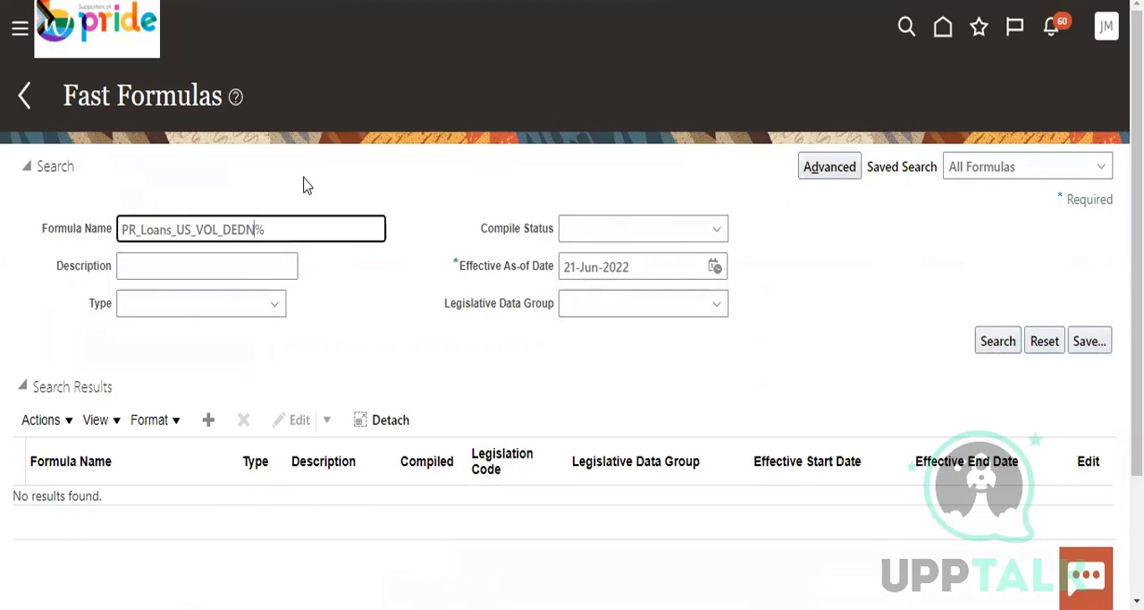
pyautogui.press('BackSpace')
pyautogui.press('BackSpace')
pyautogui.press('BackSpace')
pyautogui.press('BackSpace')
pyautogui.press('BackSpace')
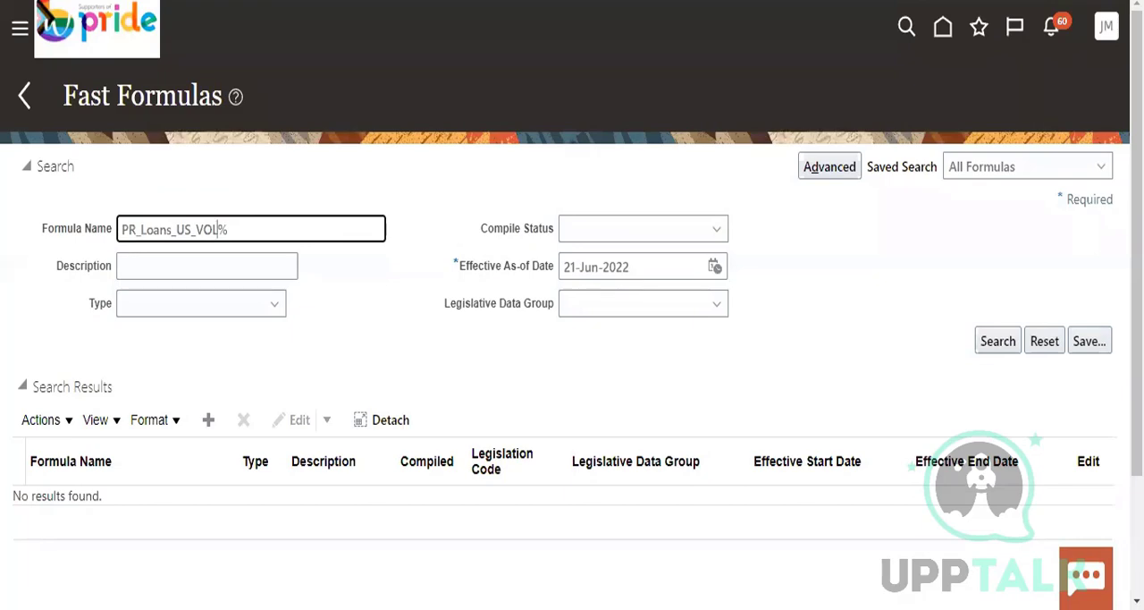
pyautogui.click(1006, 340)
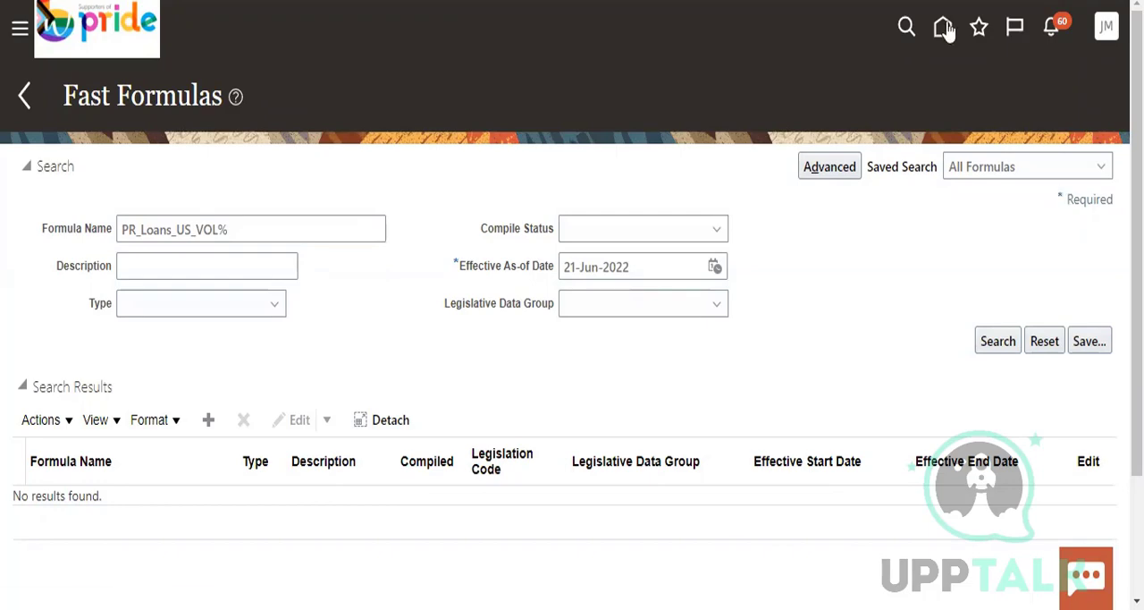
# Leave the Fast Formulas search and go to the application's home page
pyautogui.scroll(-3, 630, 369)
pyautogui.scroll(3, 646, 383)
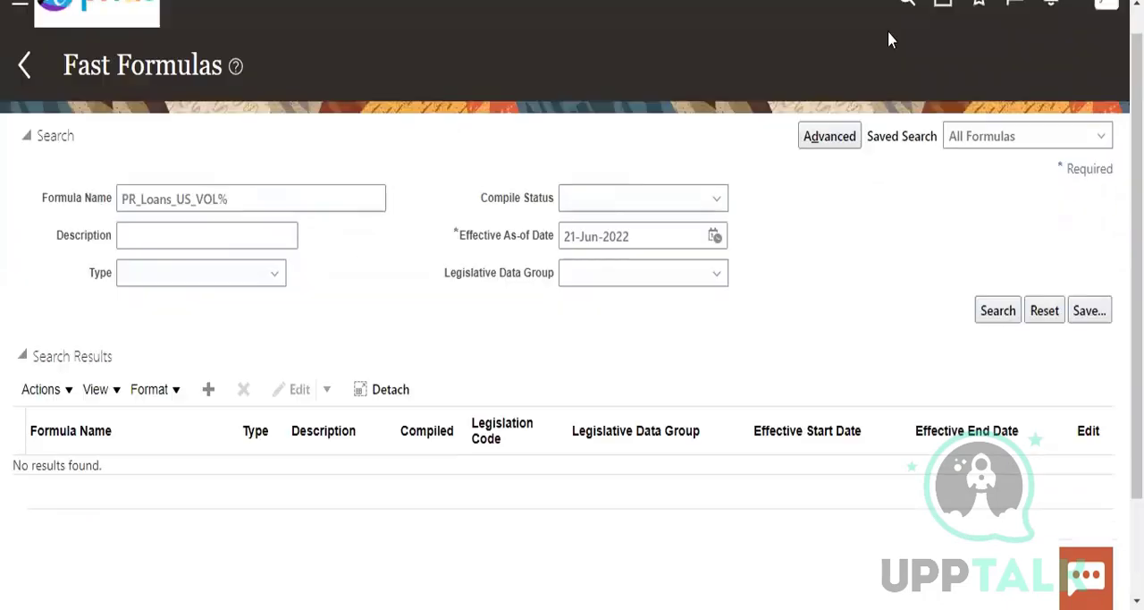
pyautogui.click(941, 35)
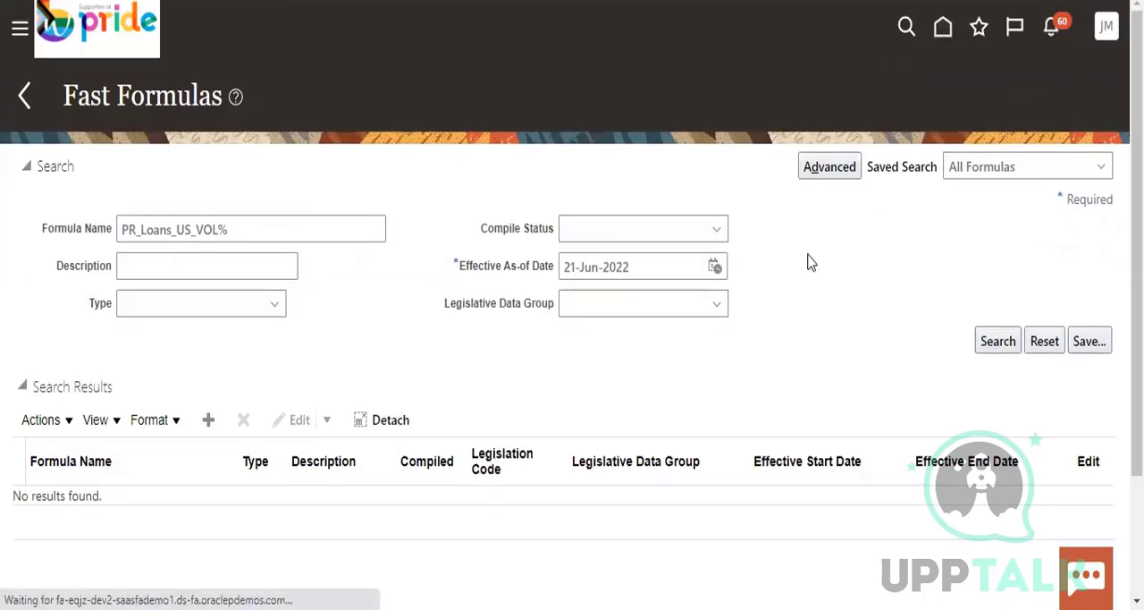